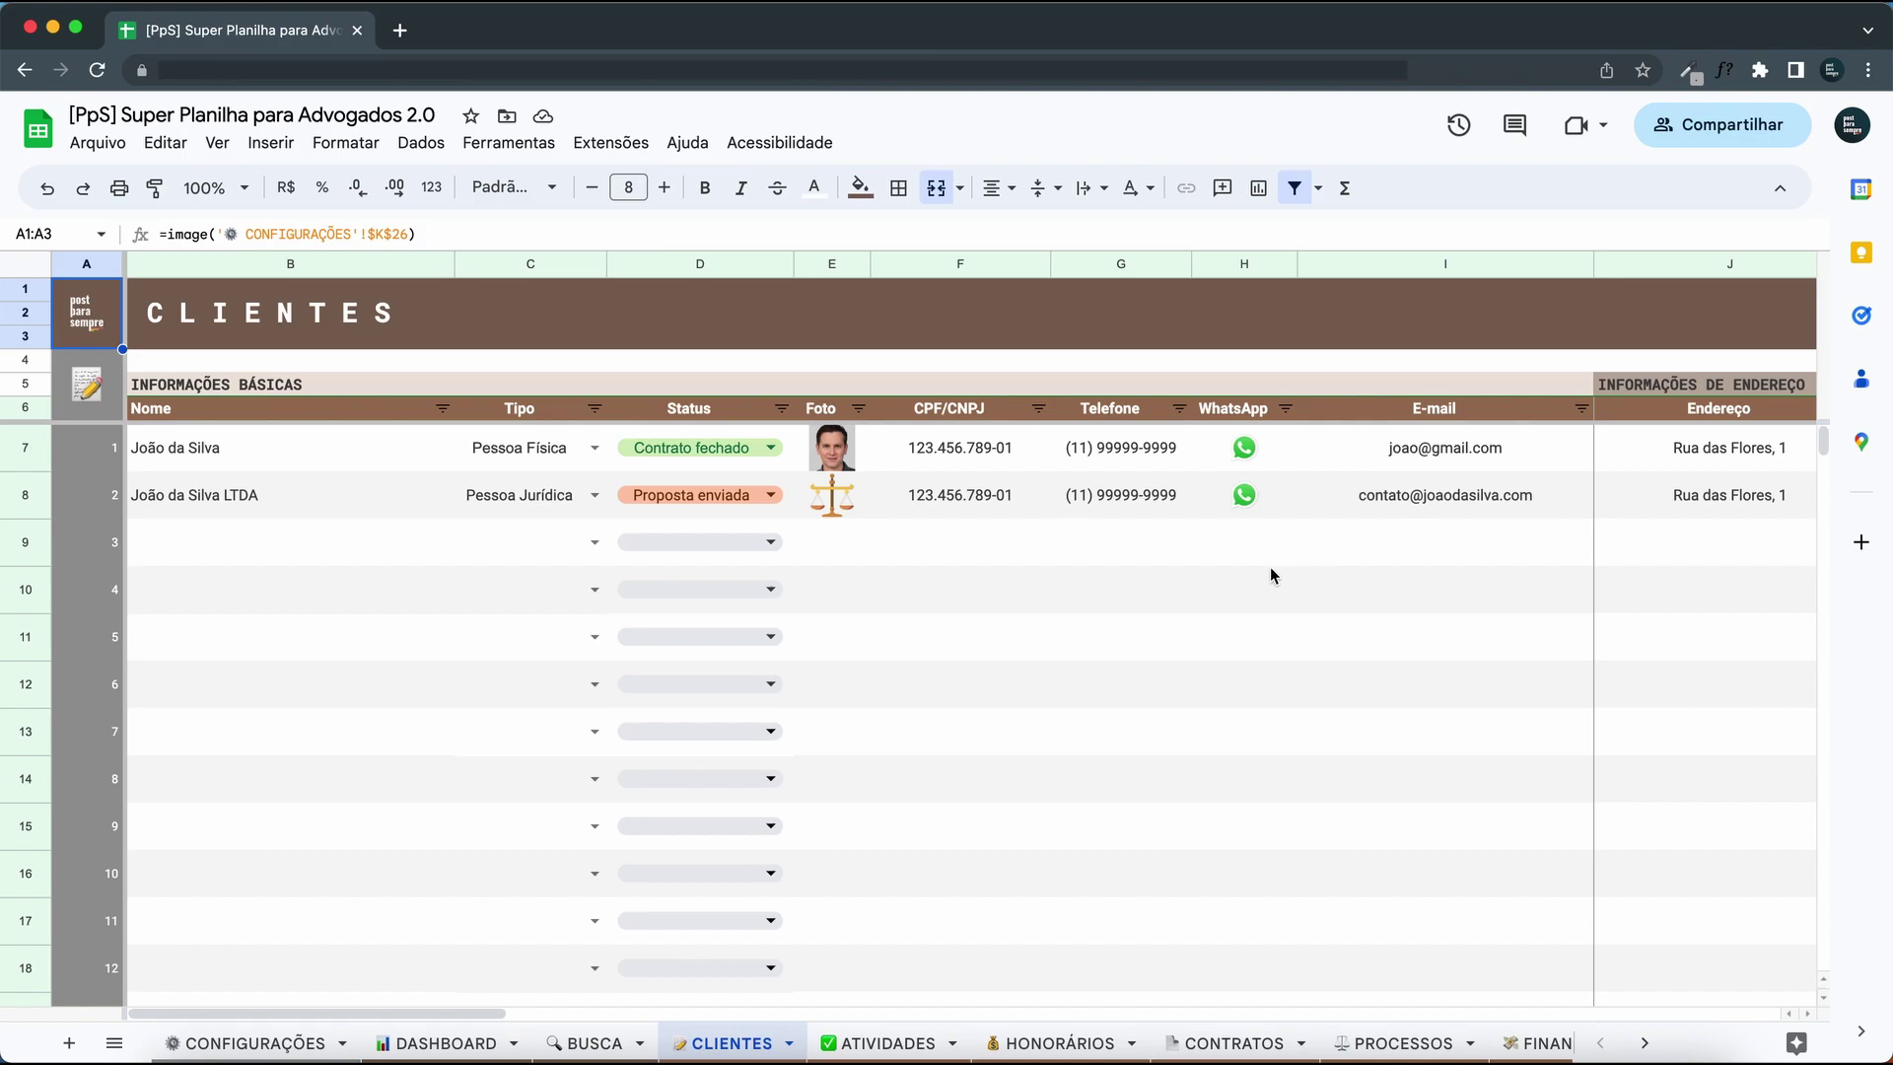
Rename the E-mail column header in row 6 of the CLIENTES sheet to "Email".
left_click(1432, 412)
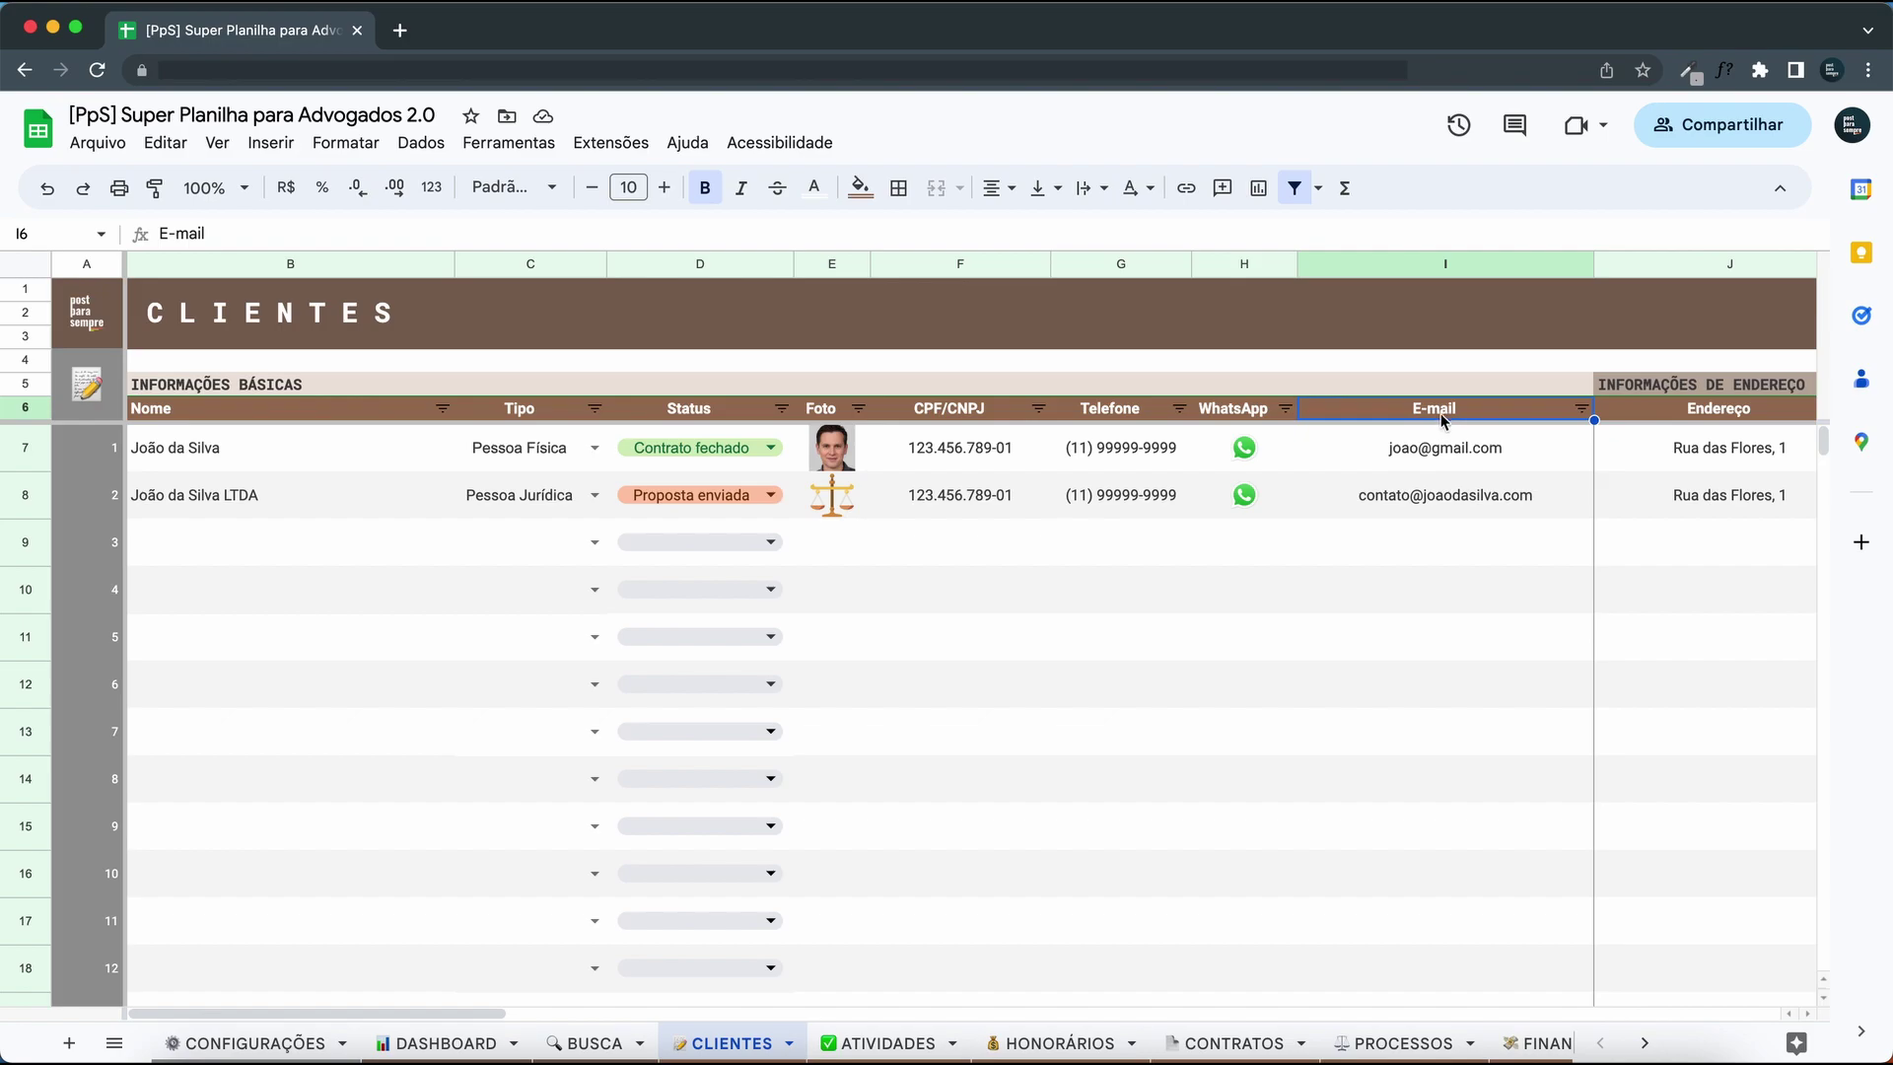
double_click(1432, 412)
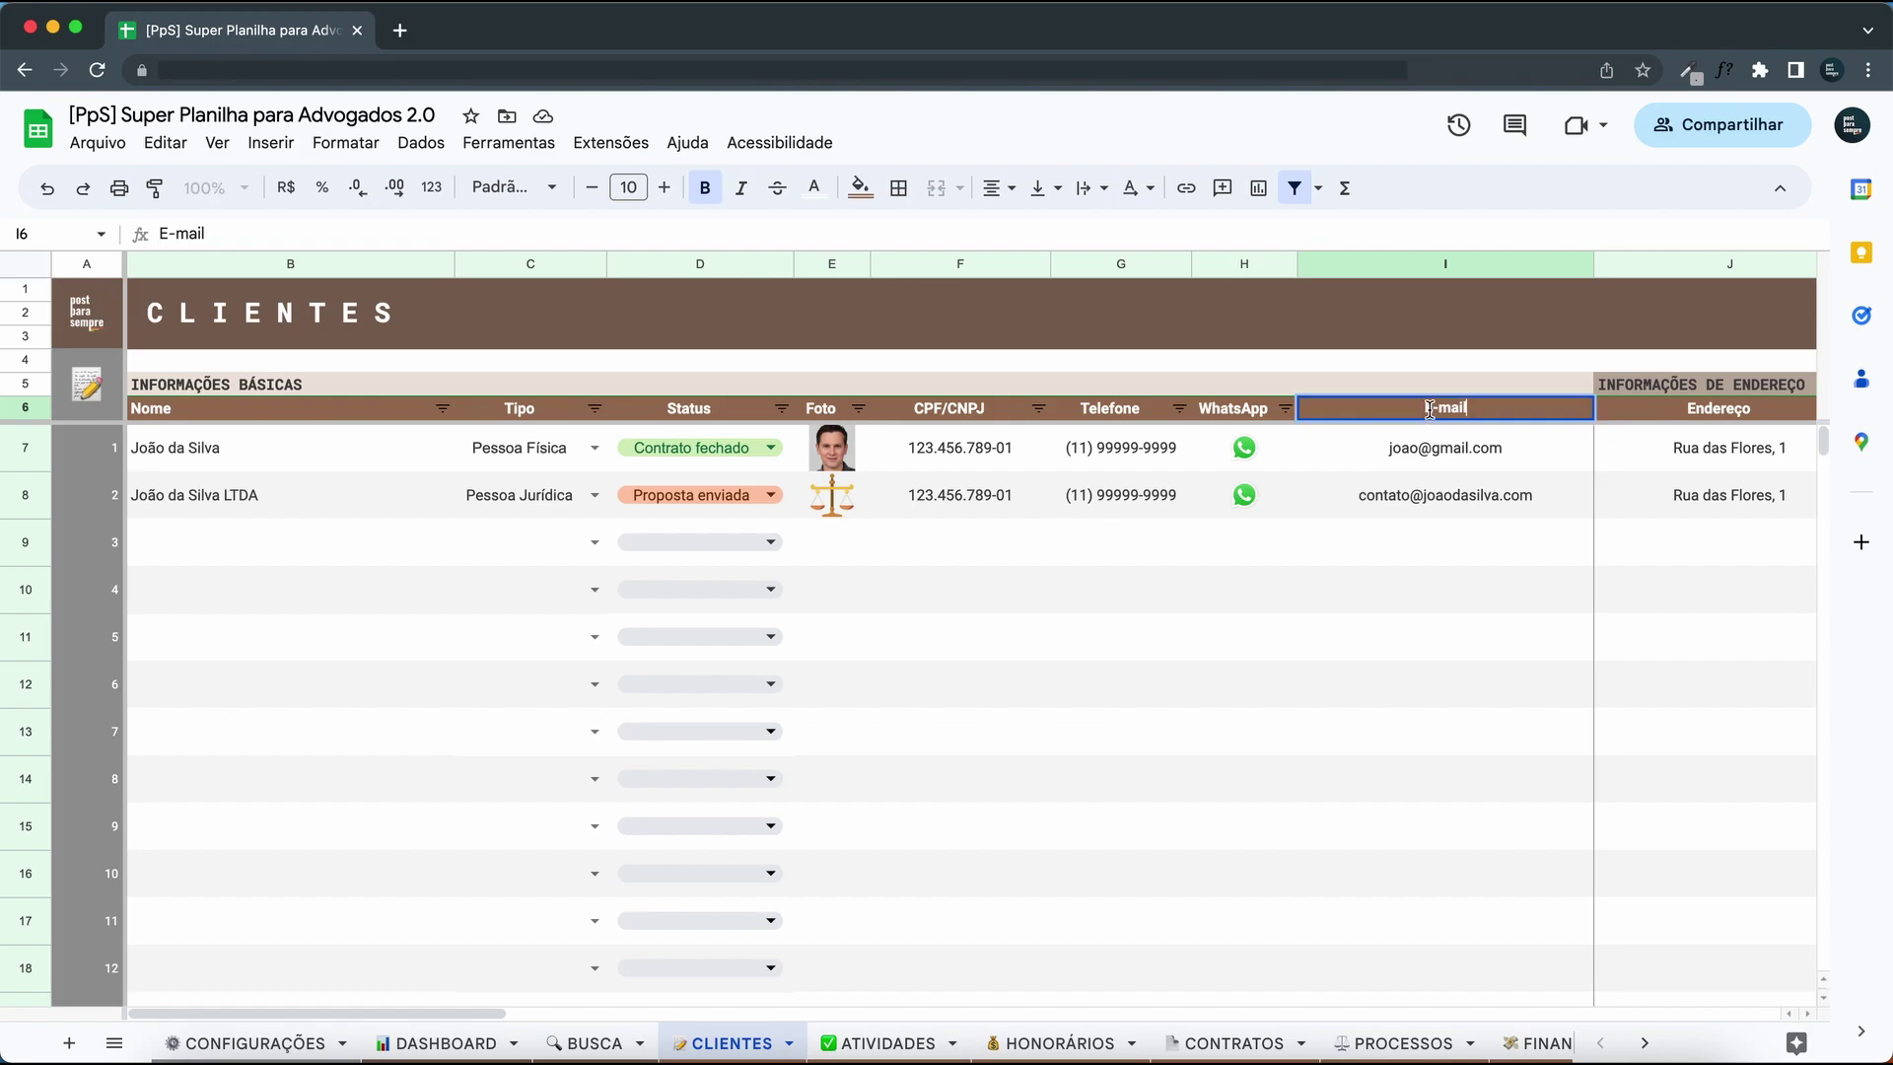
left_click(1440, 408)
key("BackSpace")
key("Return")
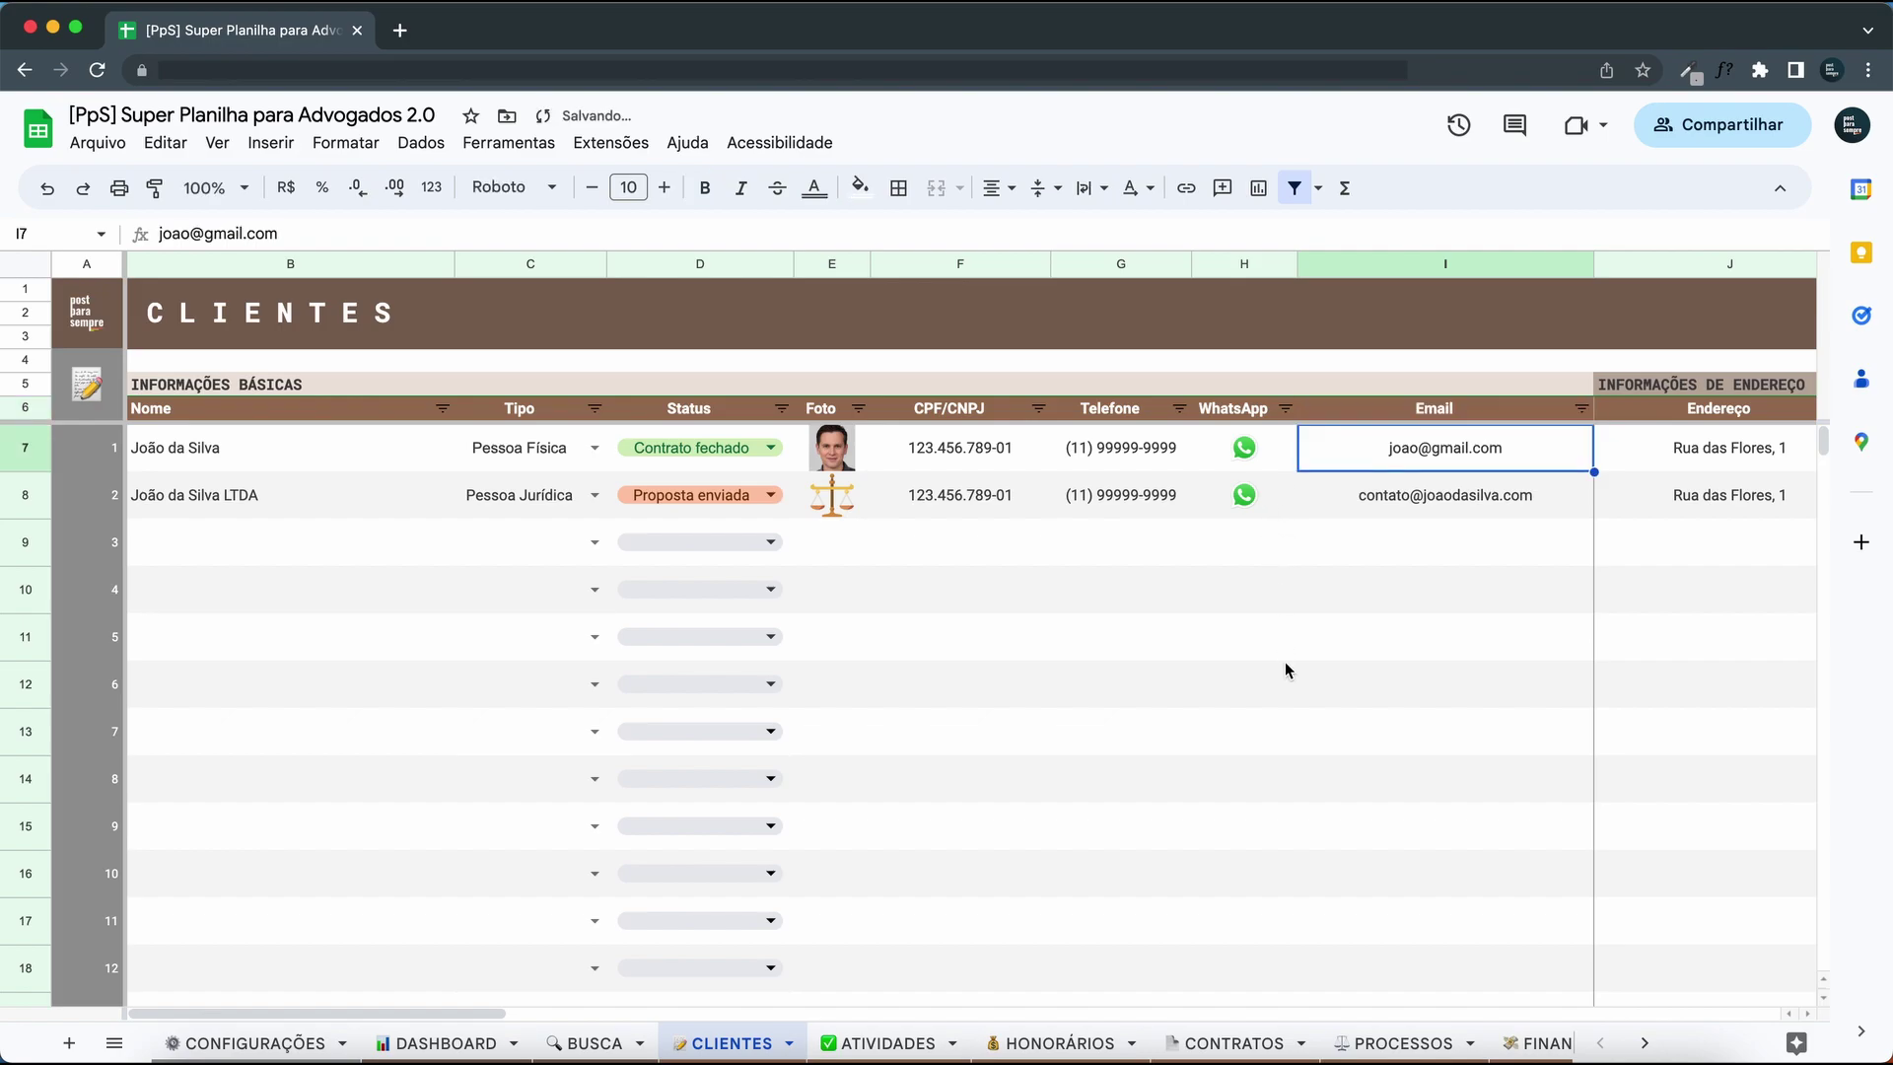
left_click(1408, 416)
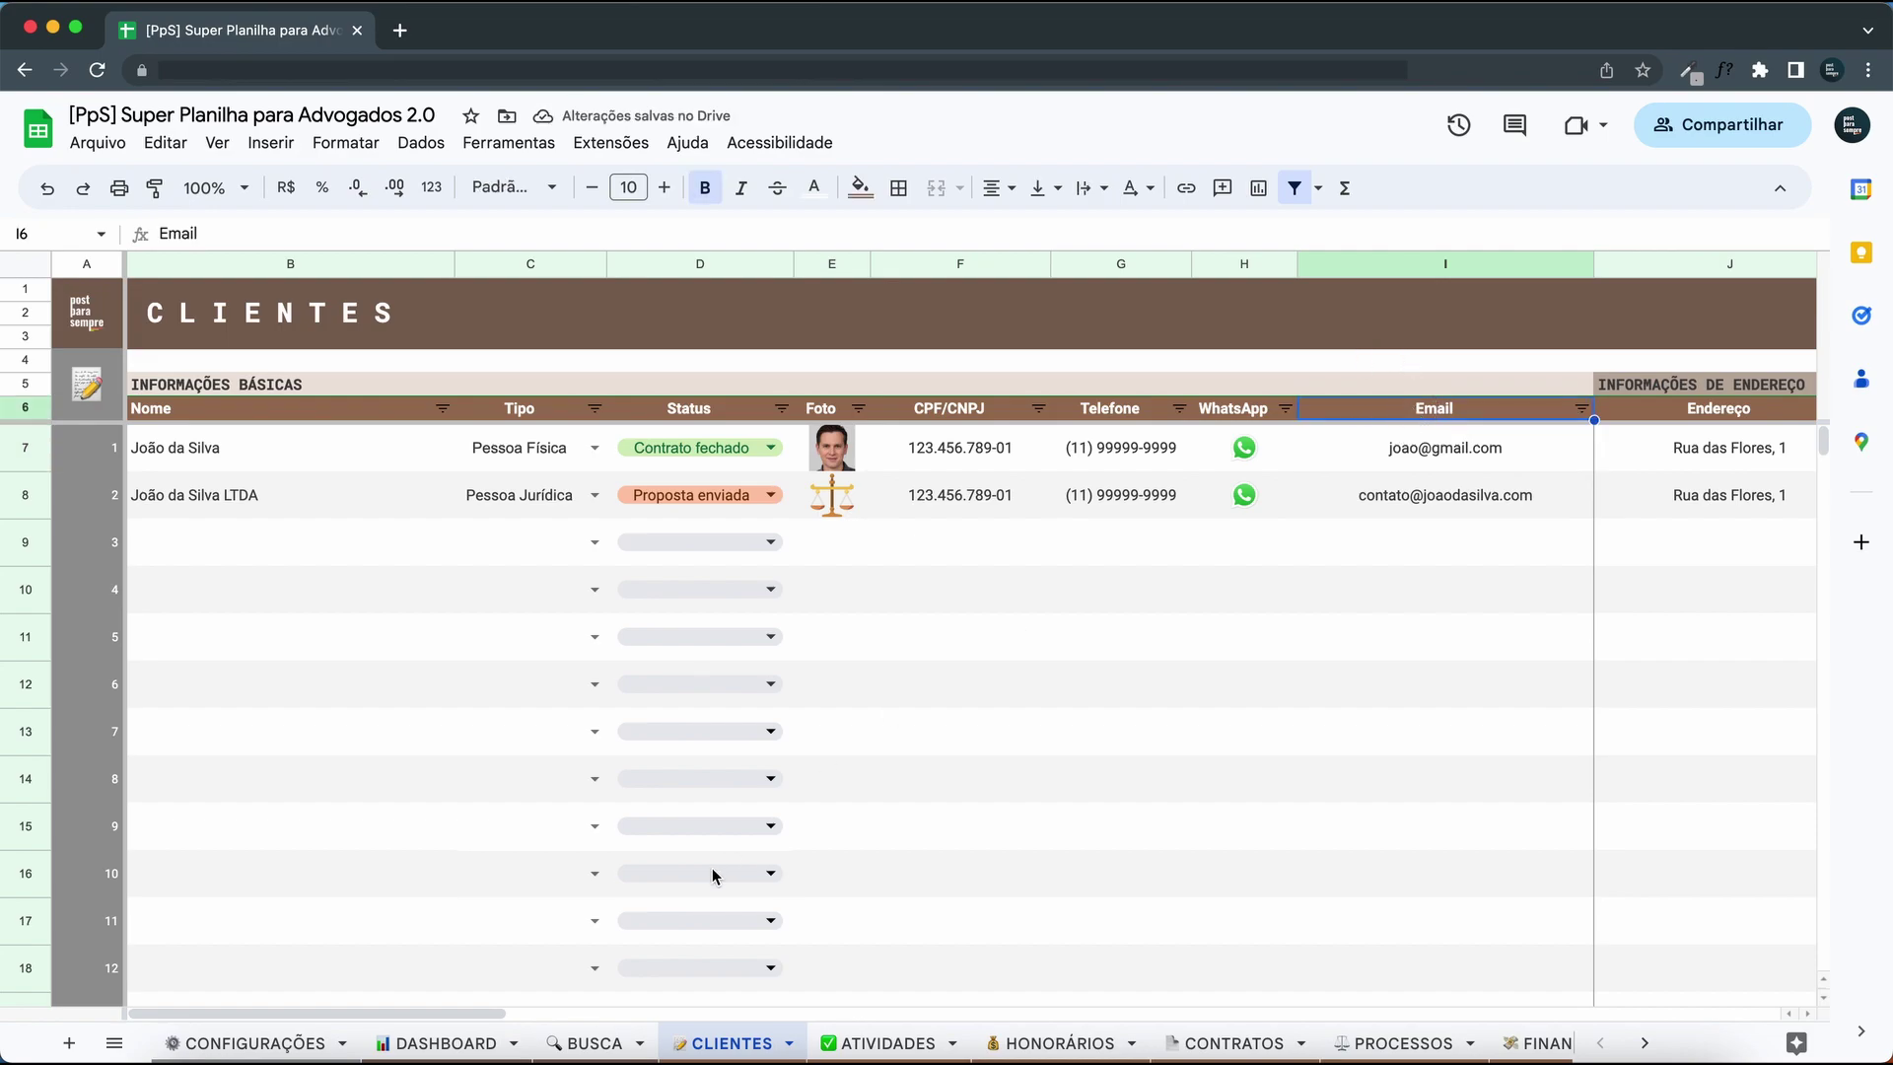
On the BUSCA sheet, replace the invalid E-mail field label under Informações básicas with the option Email.
left_click(558, 1047)
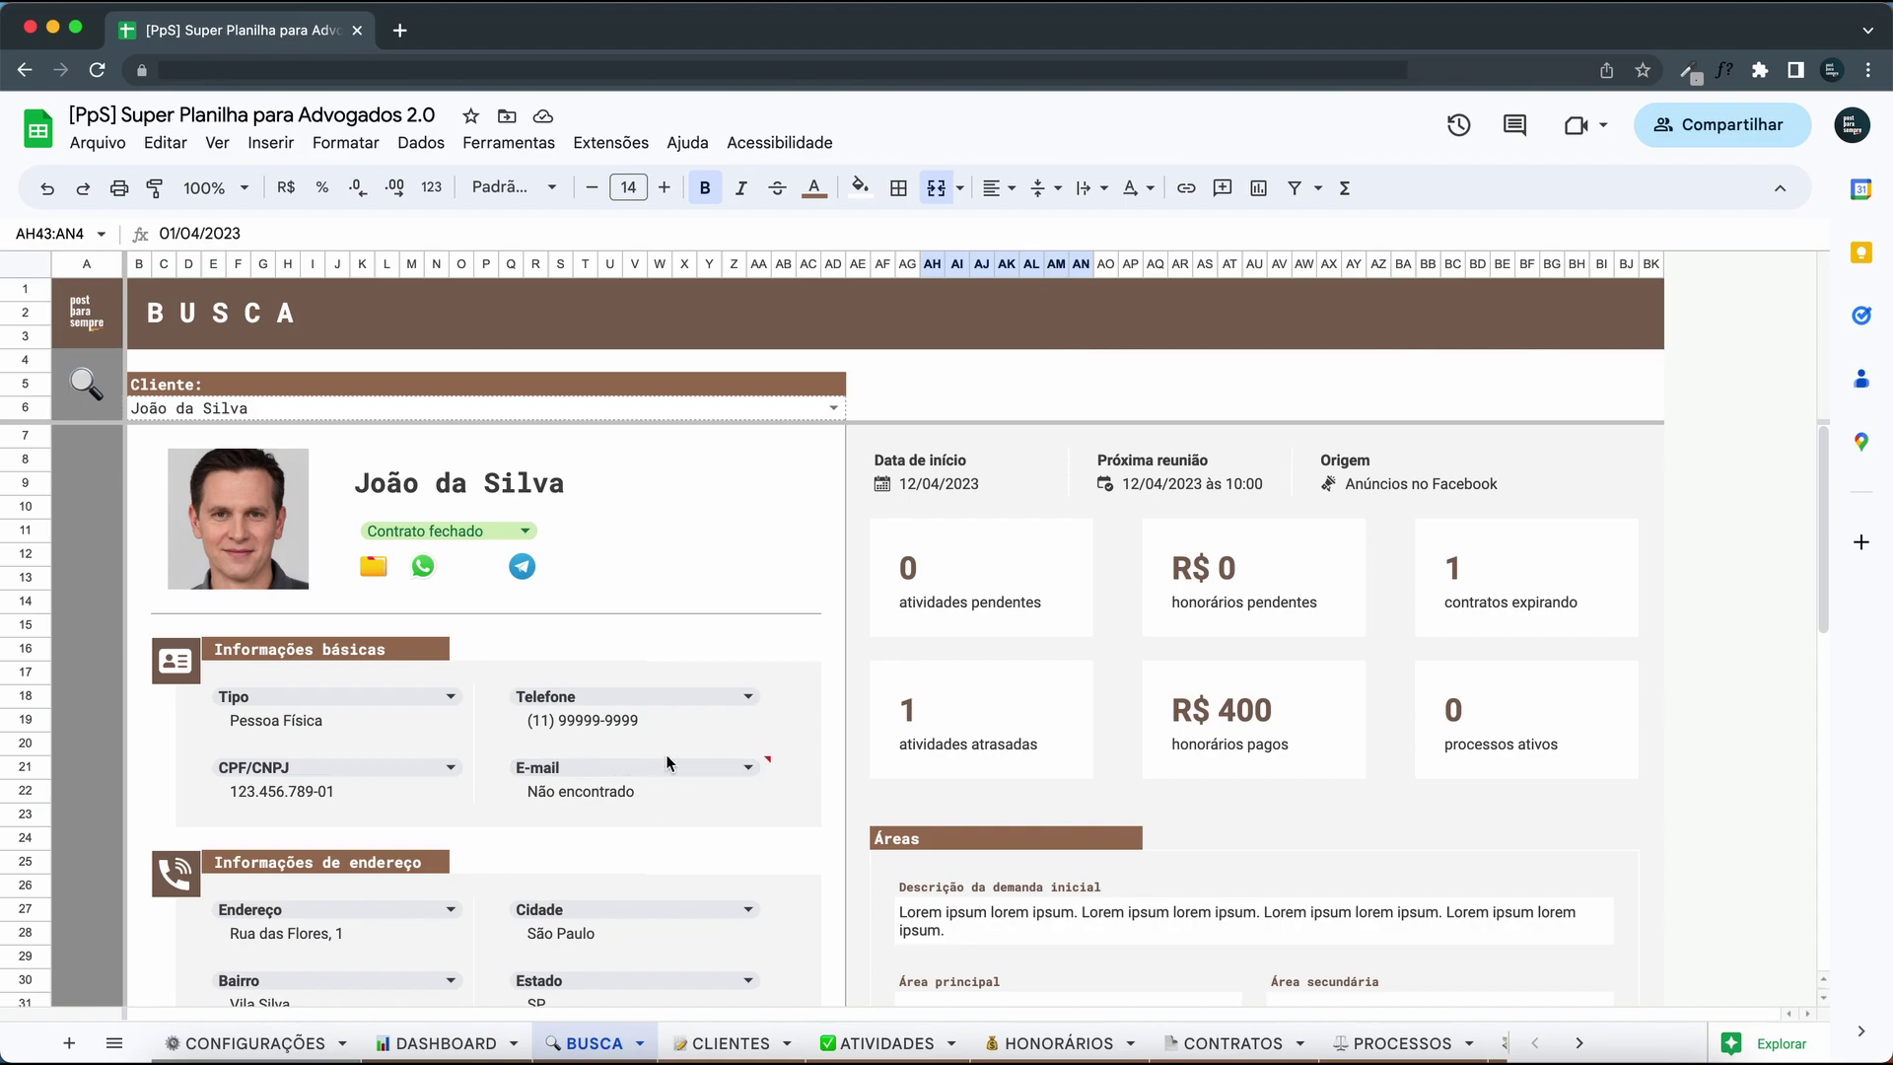
mouse_move(570, 767)
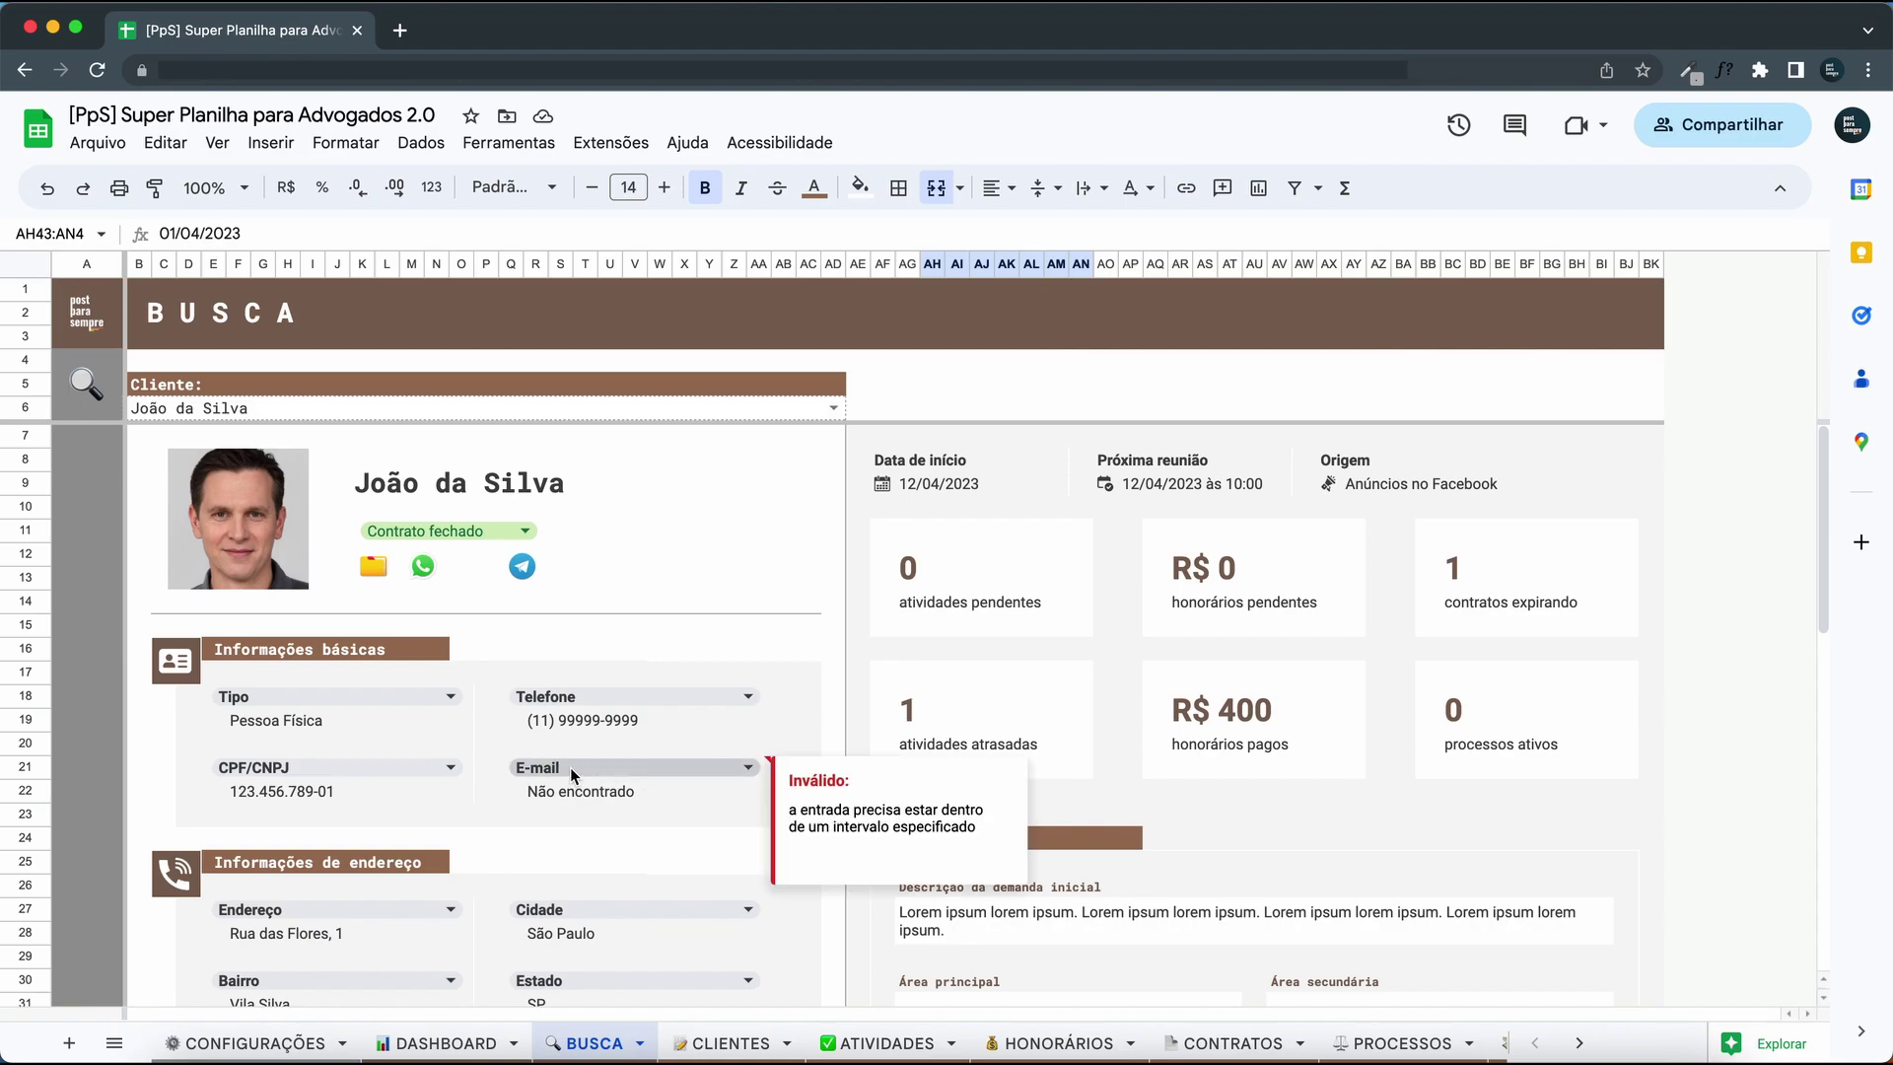
left_click(571, 797)
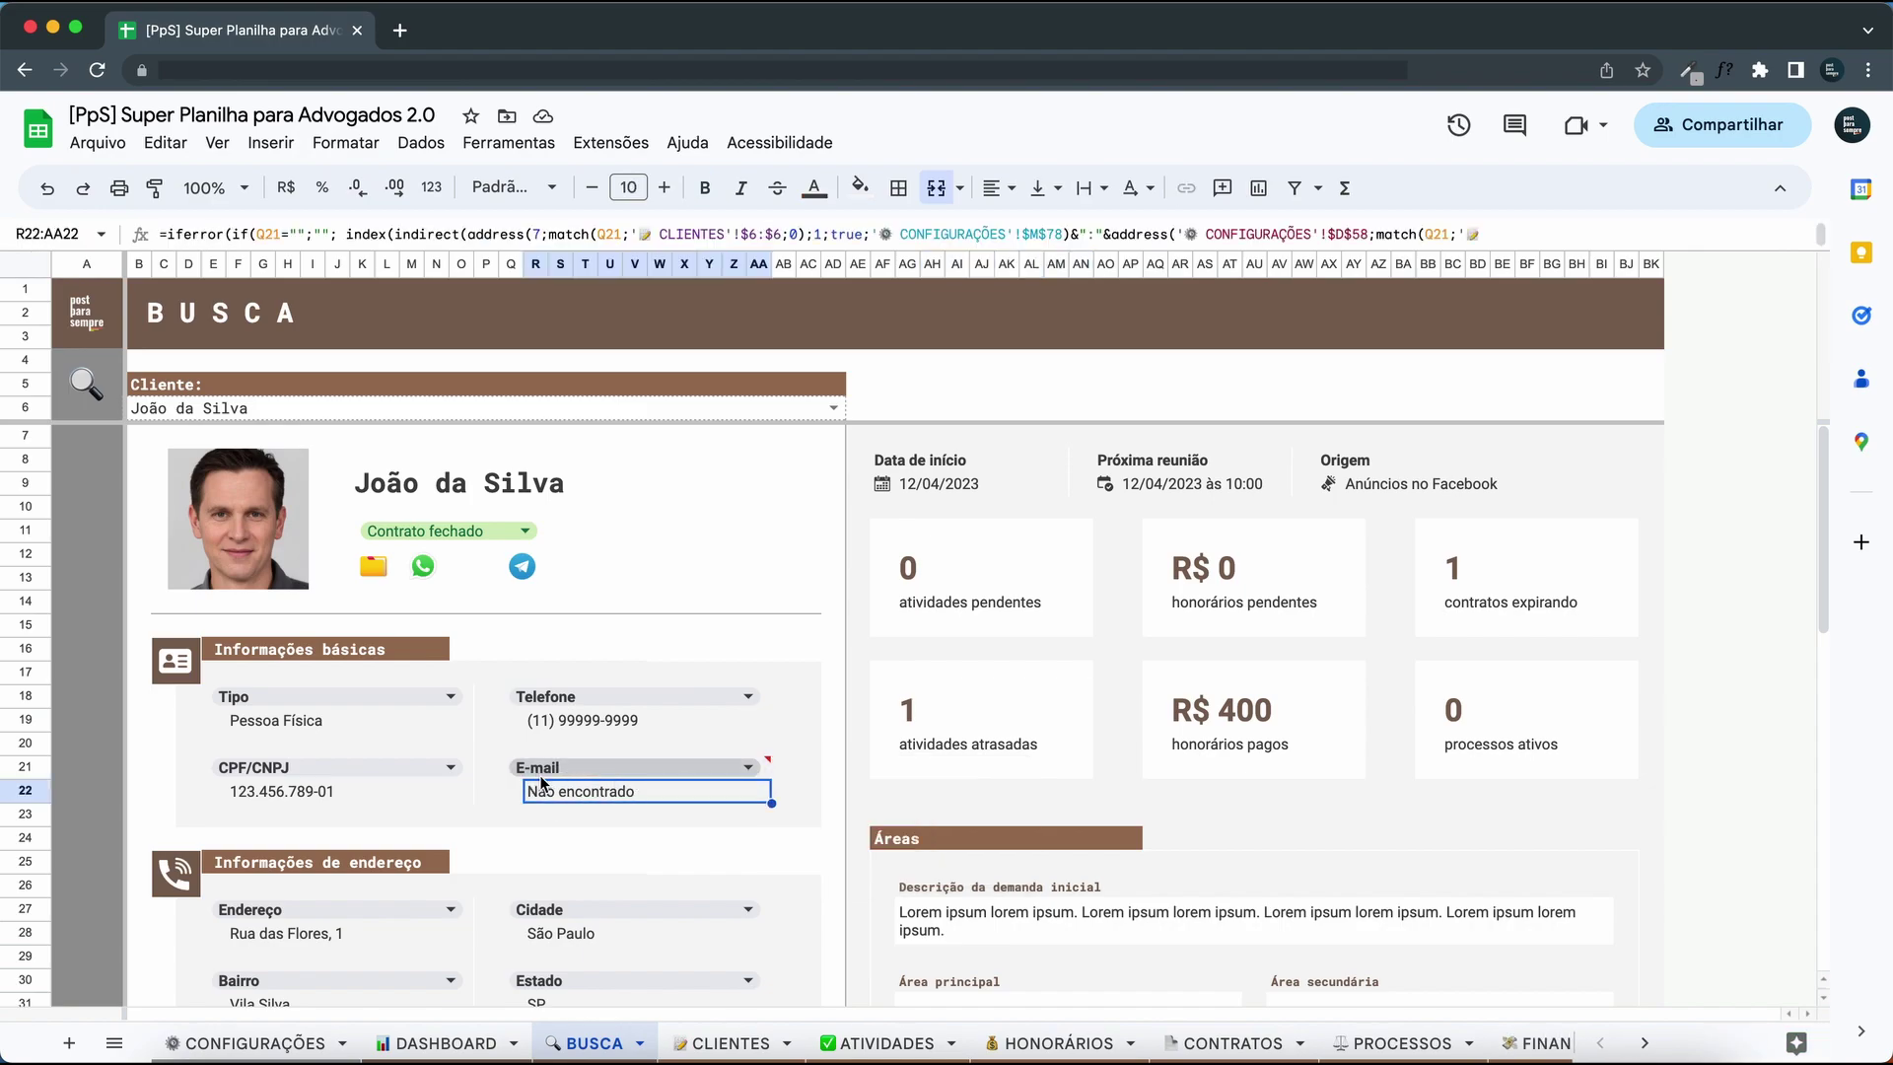
left_click(604, 764)
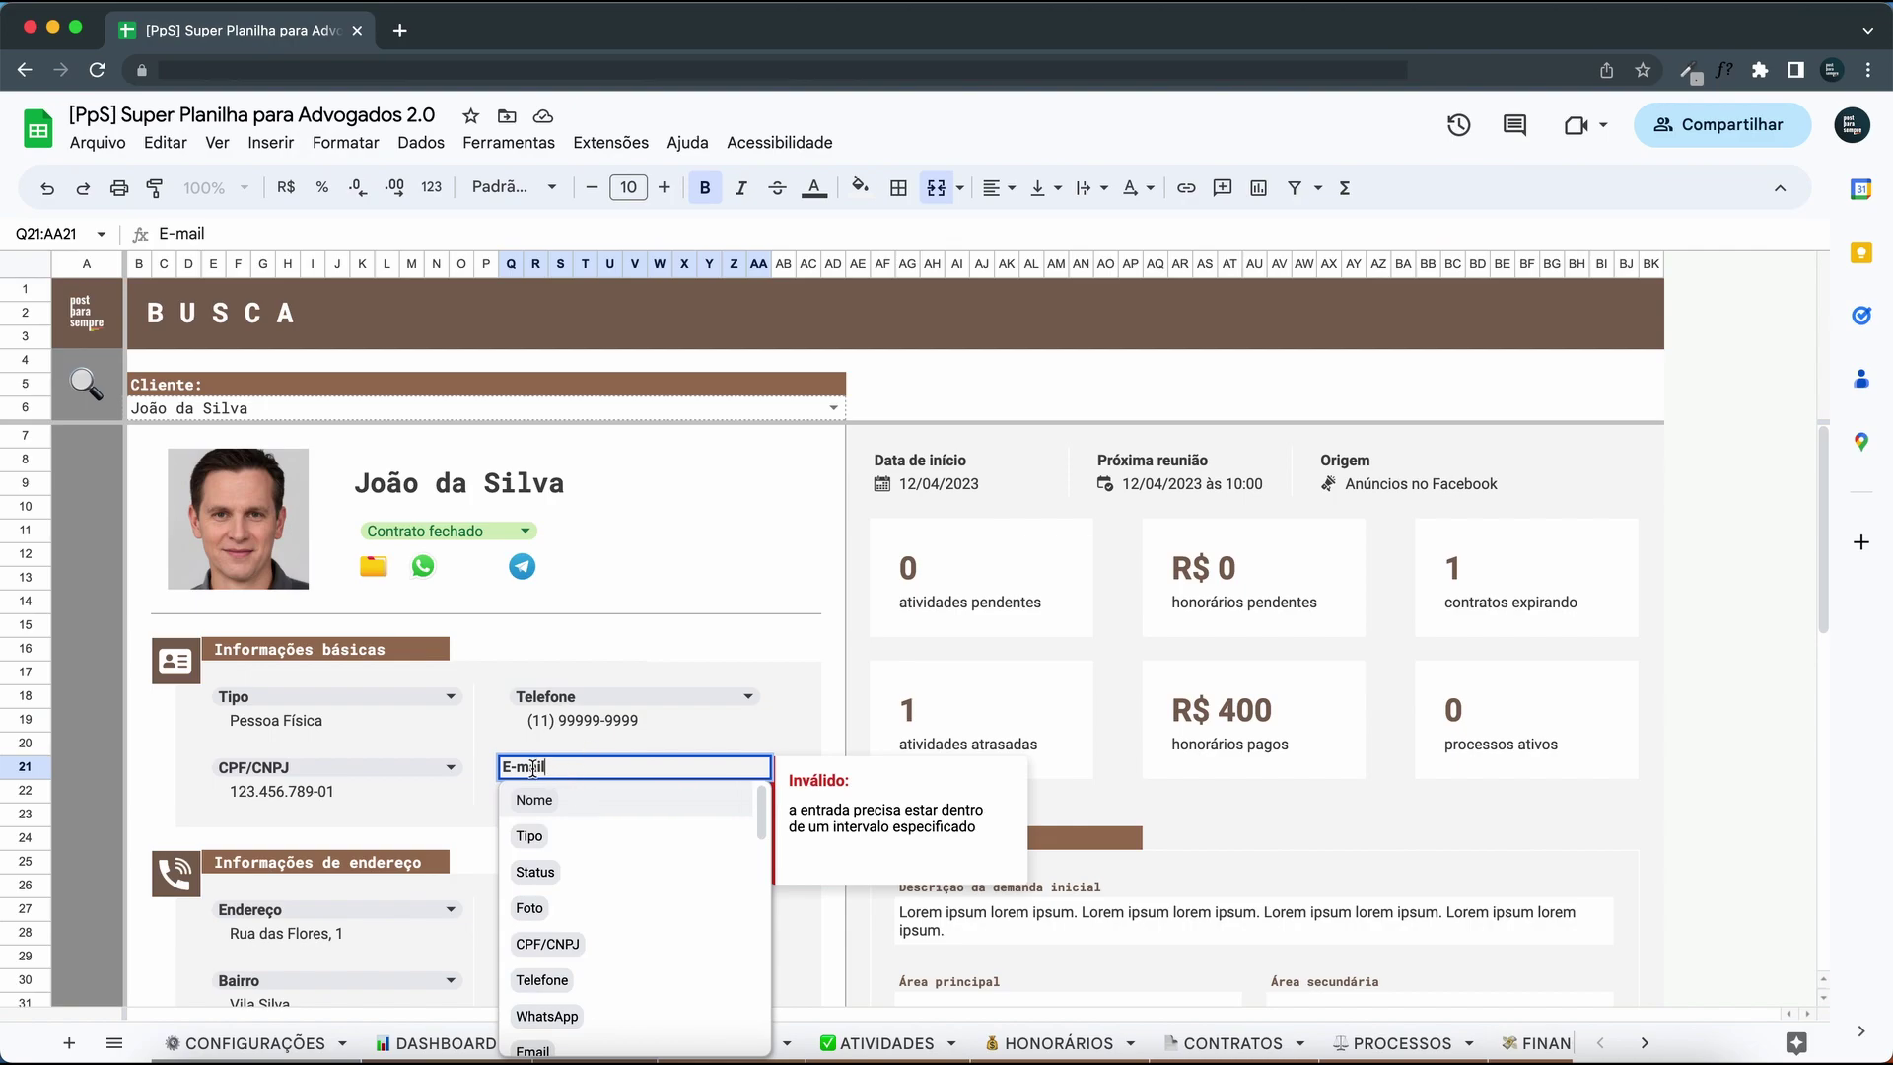
scroll(567, 868, "down", 5)
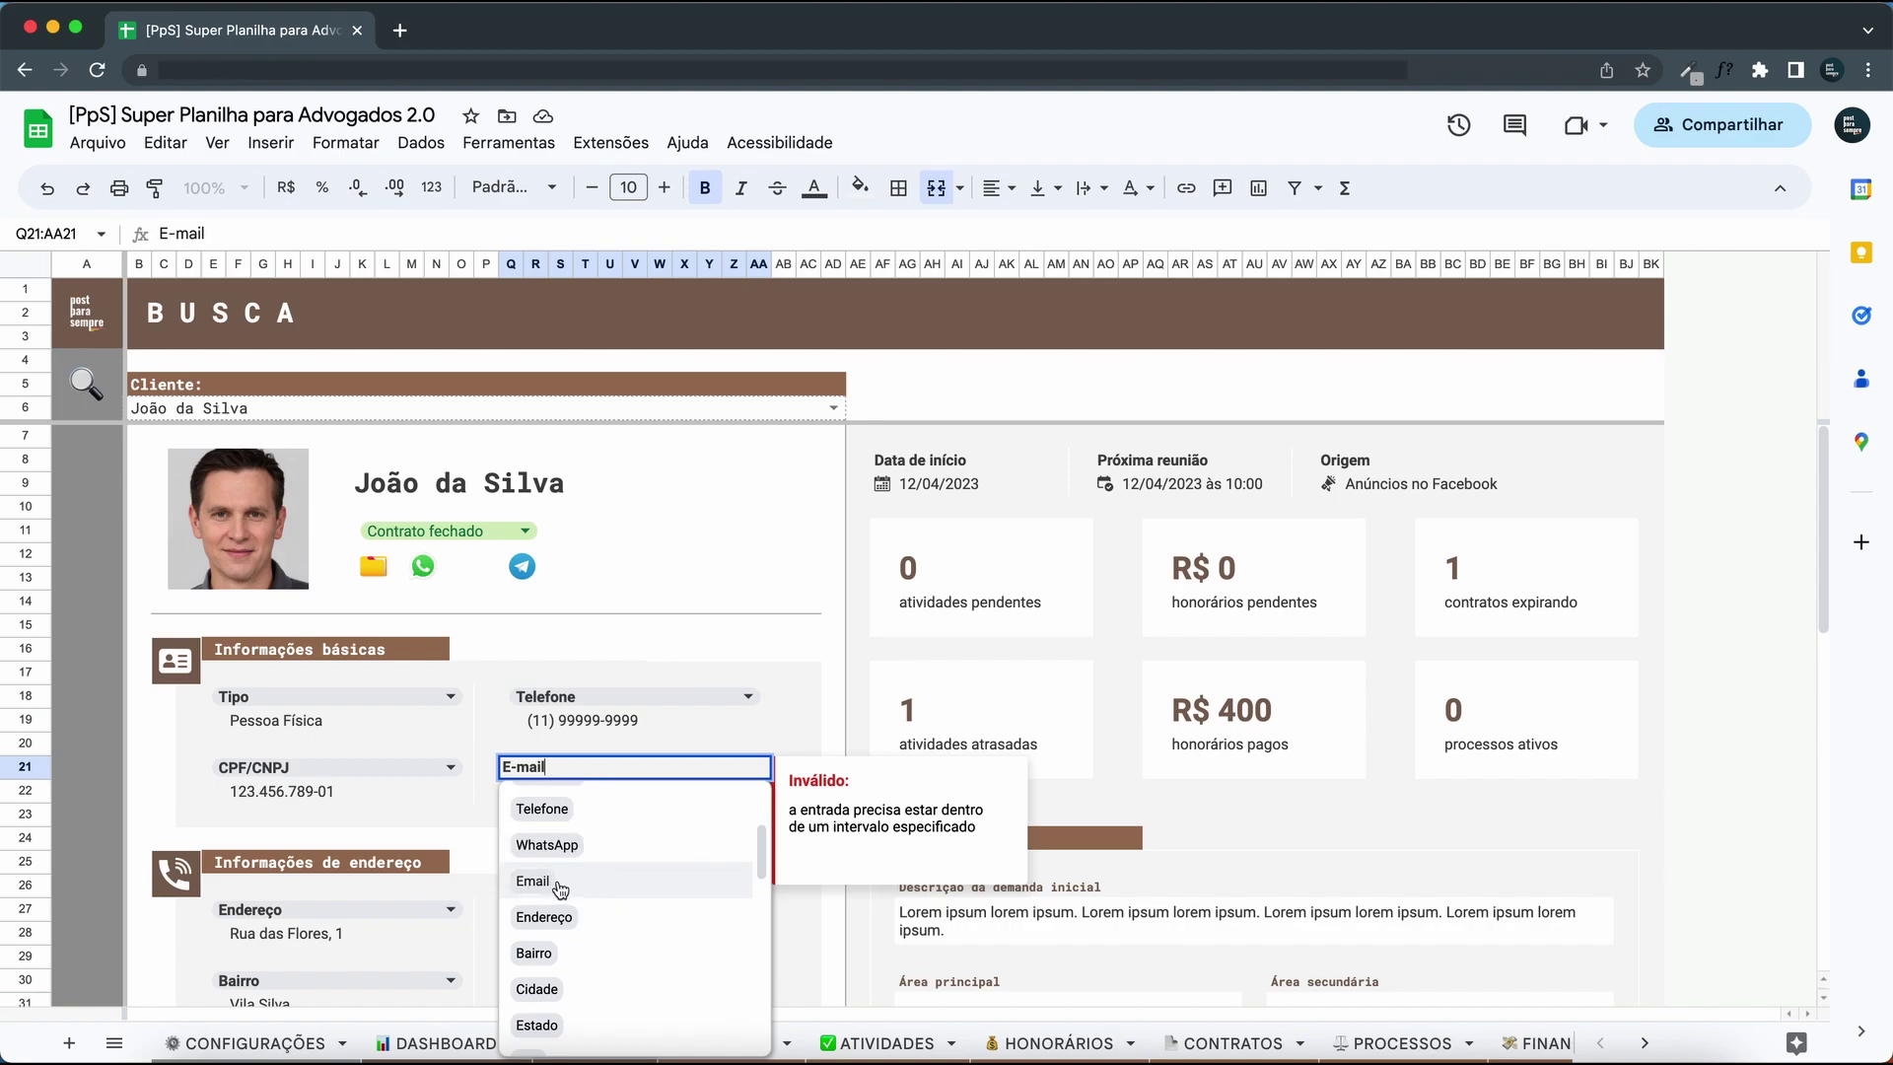
left_click(534, 881)
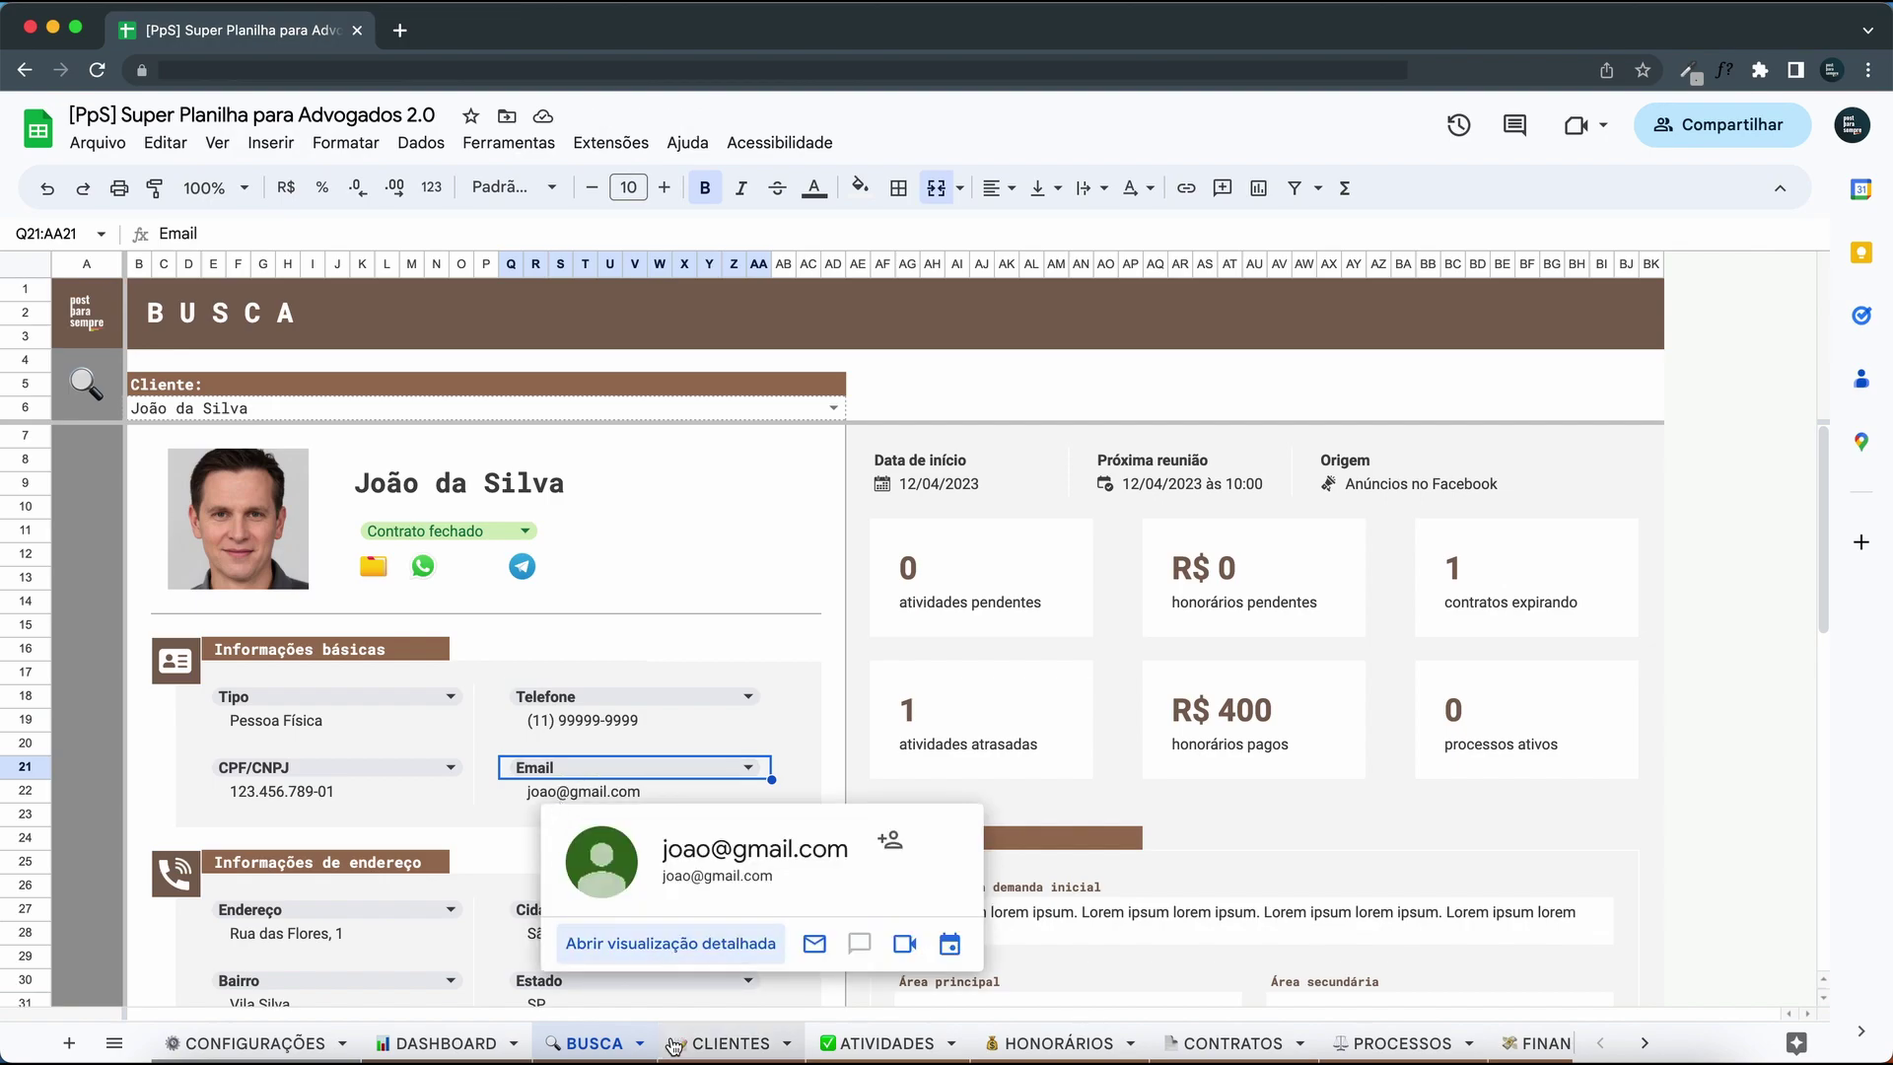
Review the CLIENTES sheet's columns from the basic information through the Pessoa Jurídica section, including the second client's Nome and Razão social.
left_click(720, 1043)
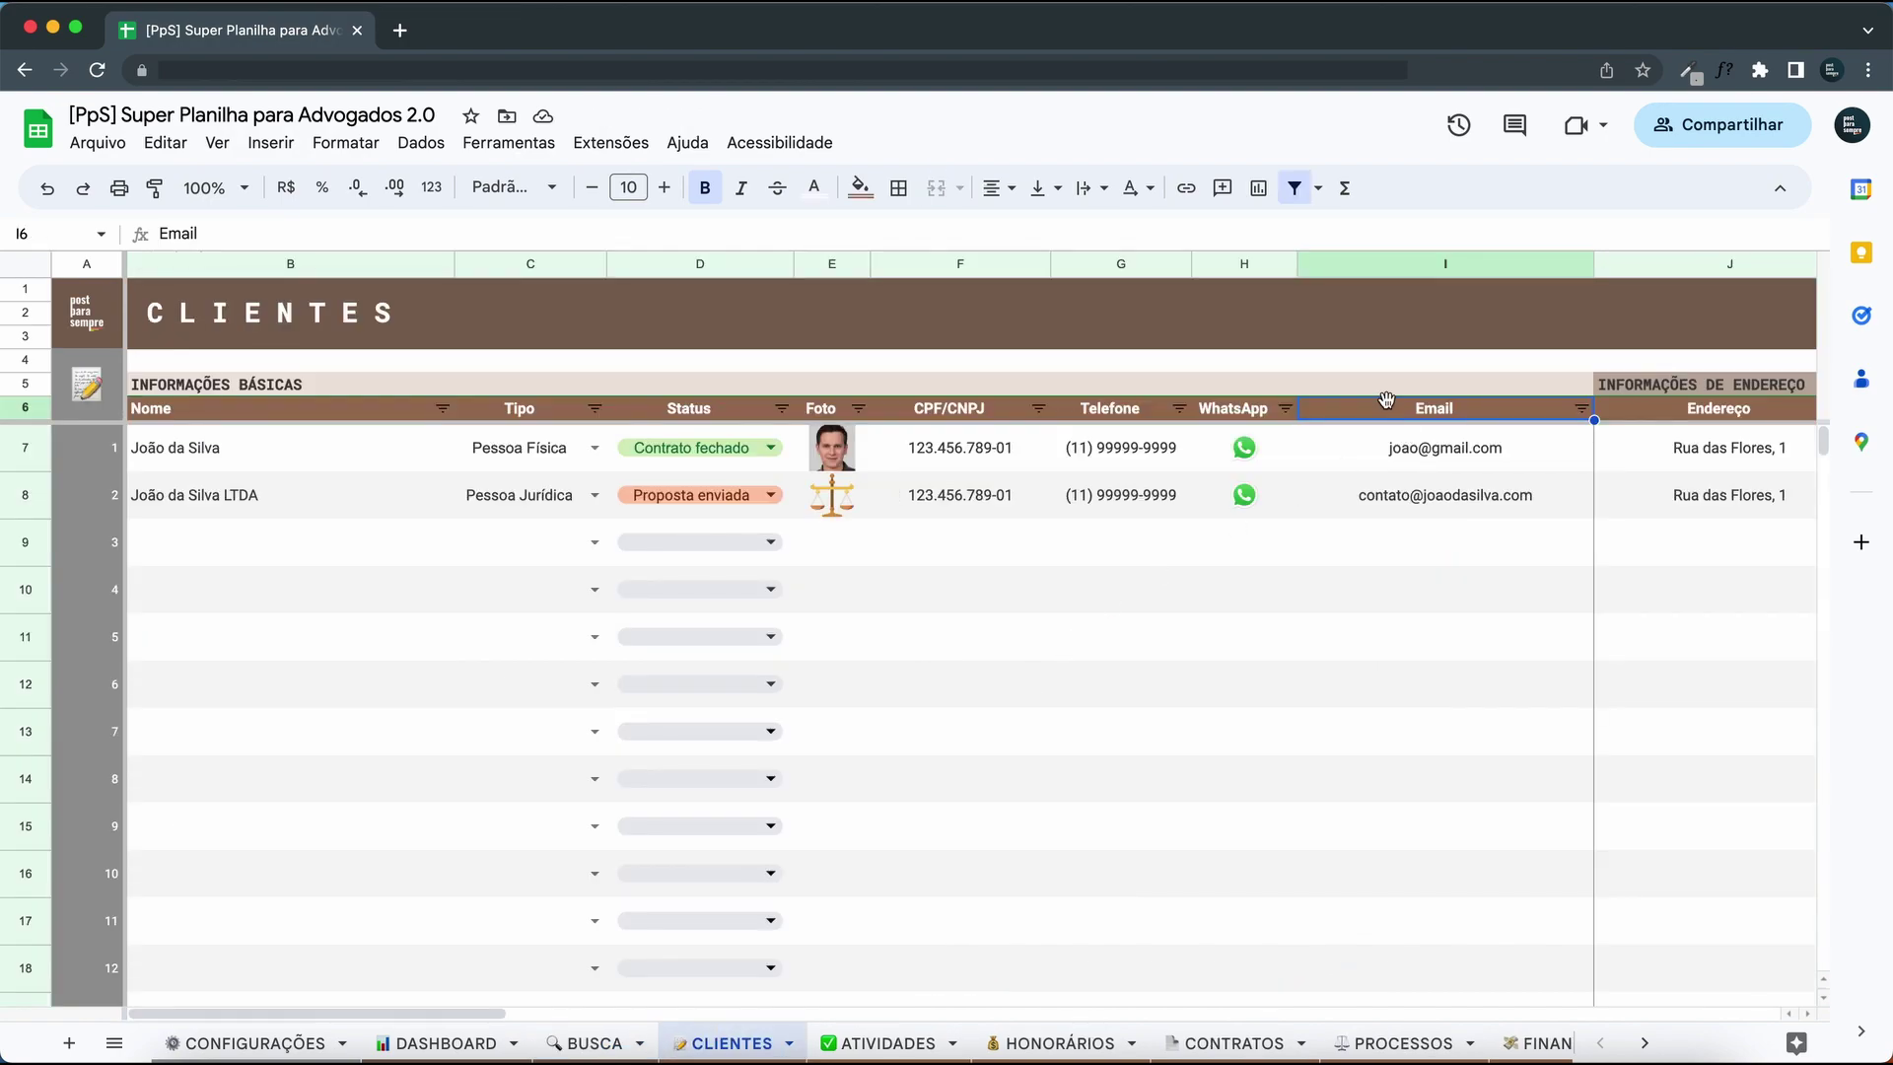
scroll(1364, 490, "right", 10)
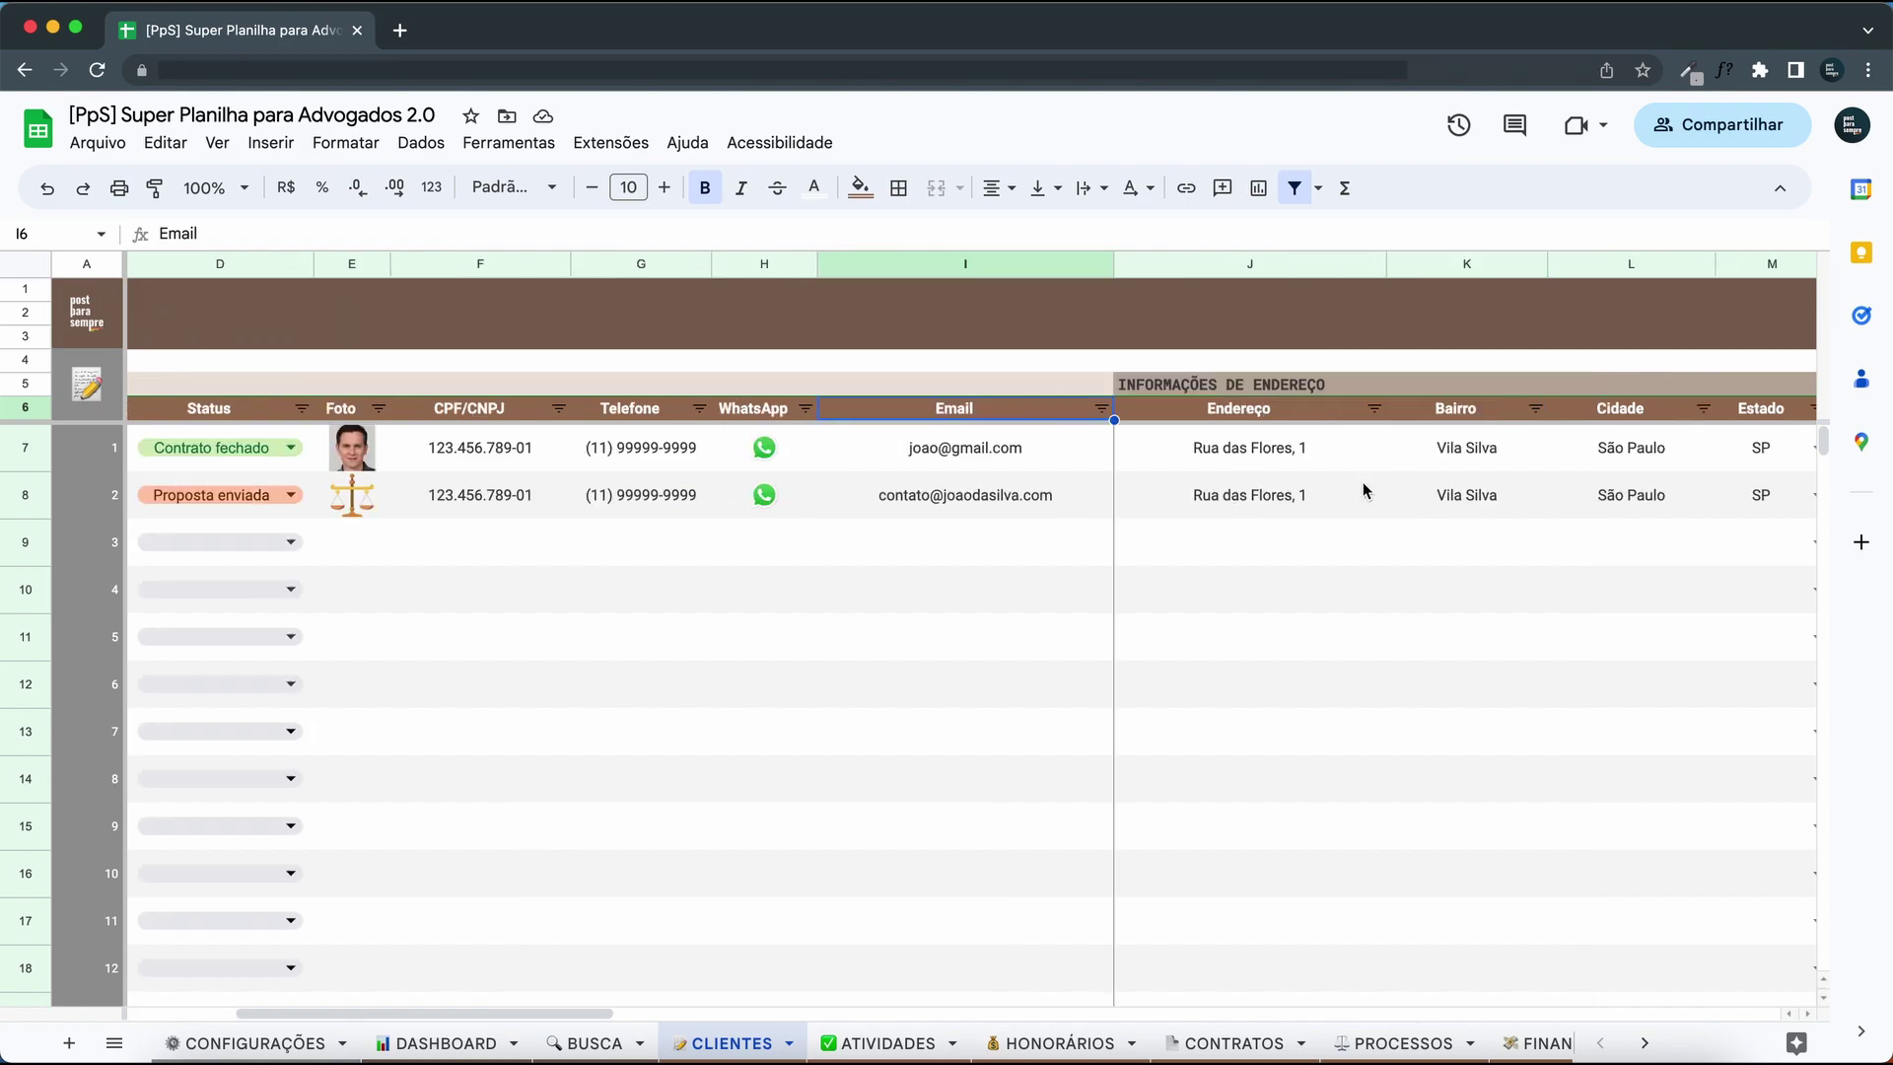
scroll(1363, 491, "right", 3)
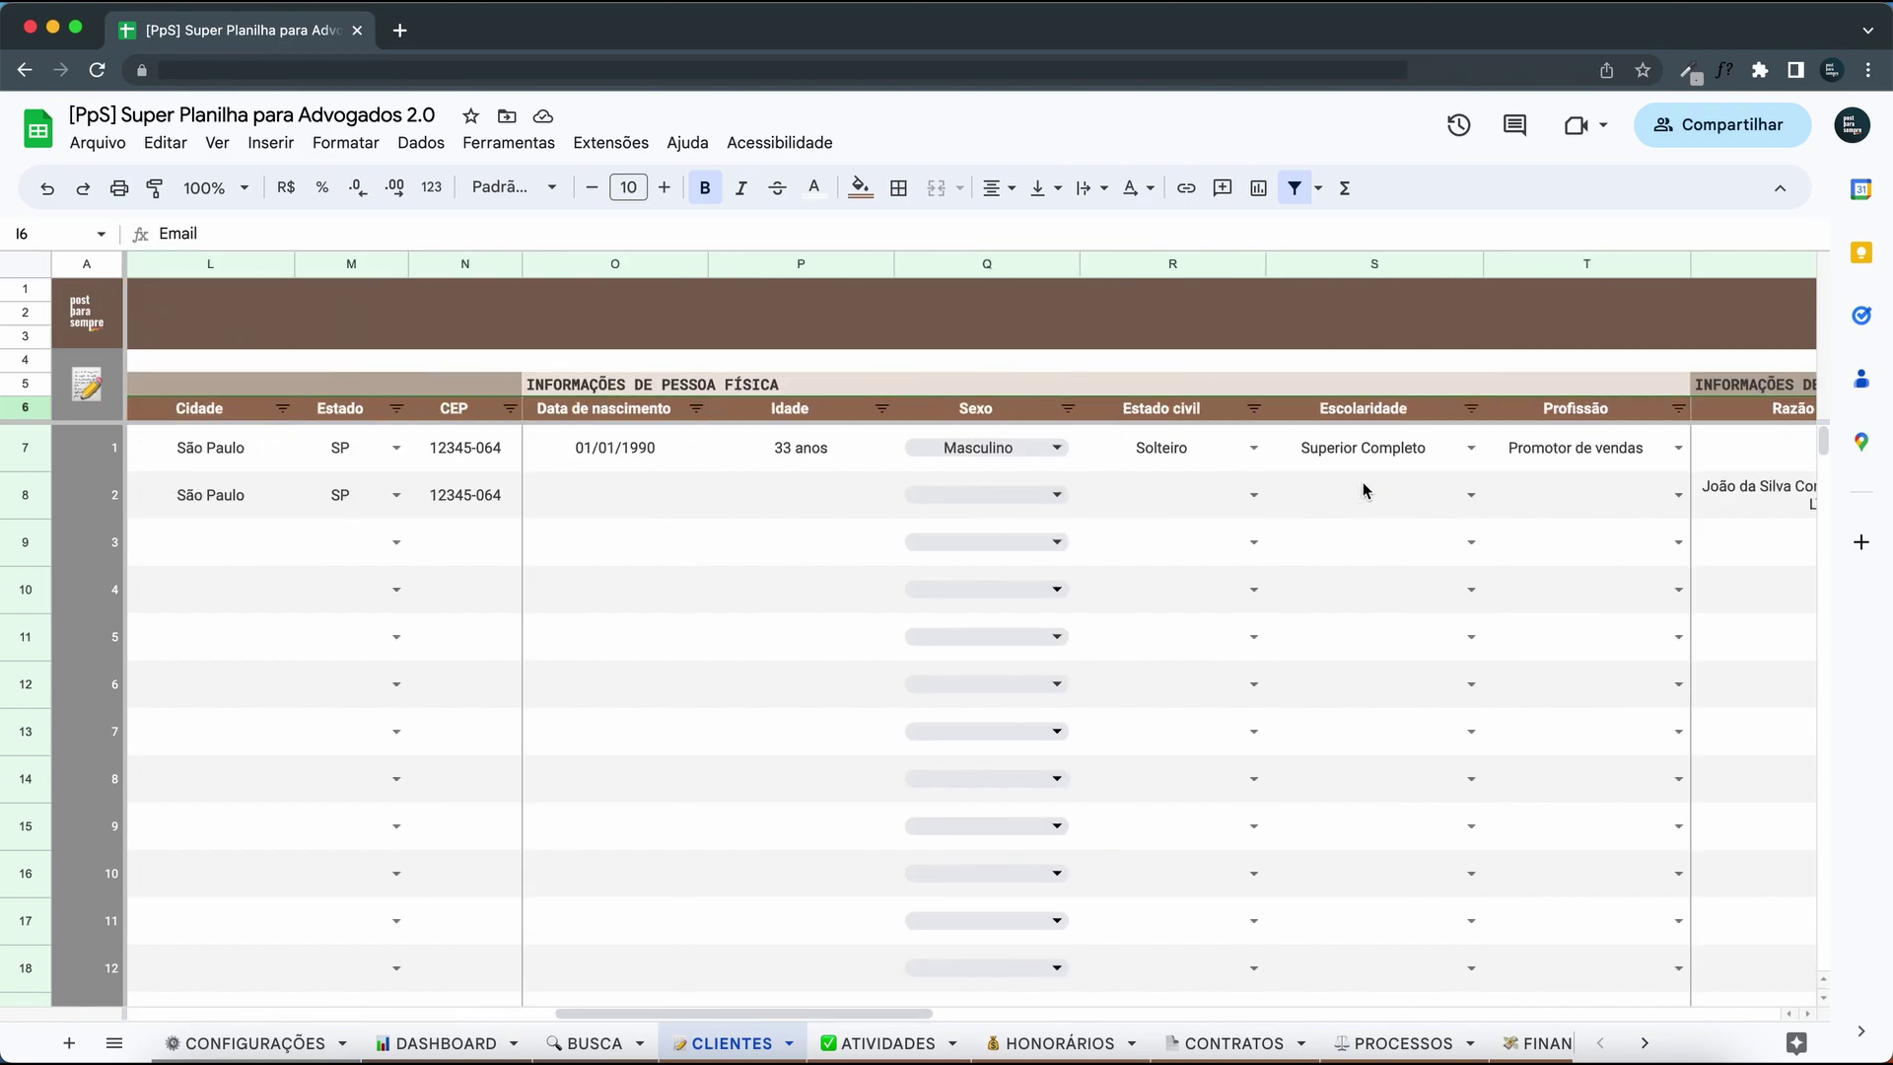
scroll(1363, 490, "right", 8)
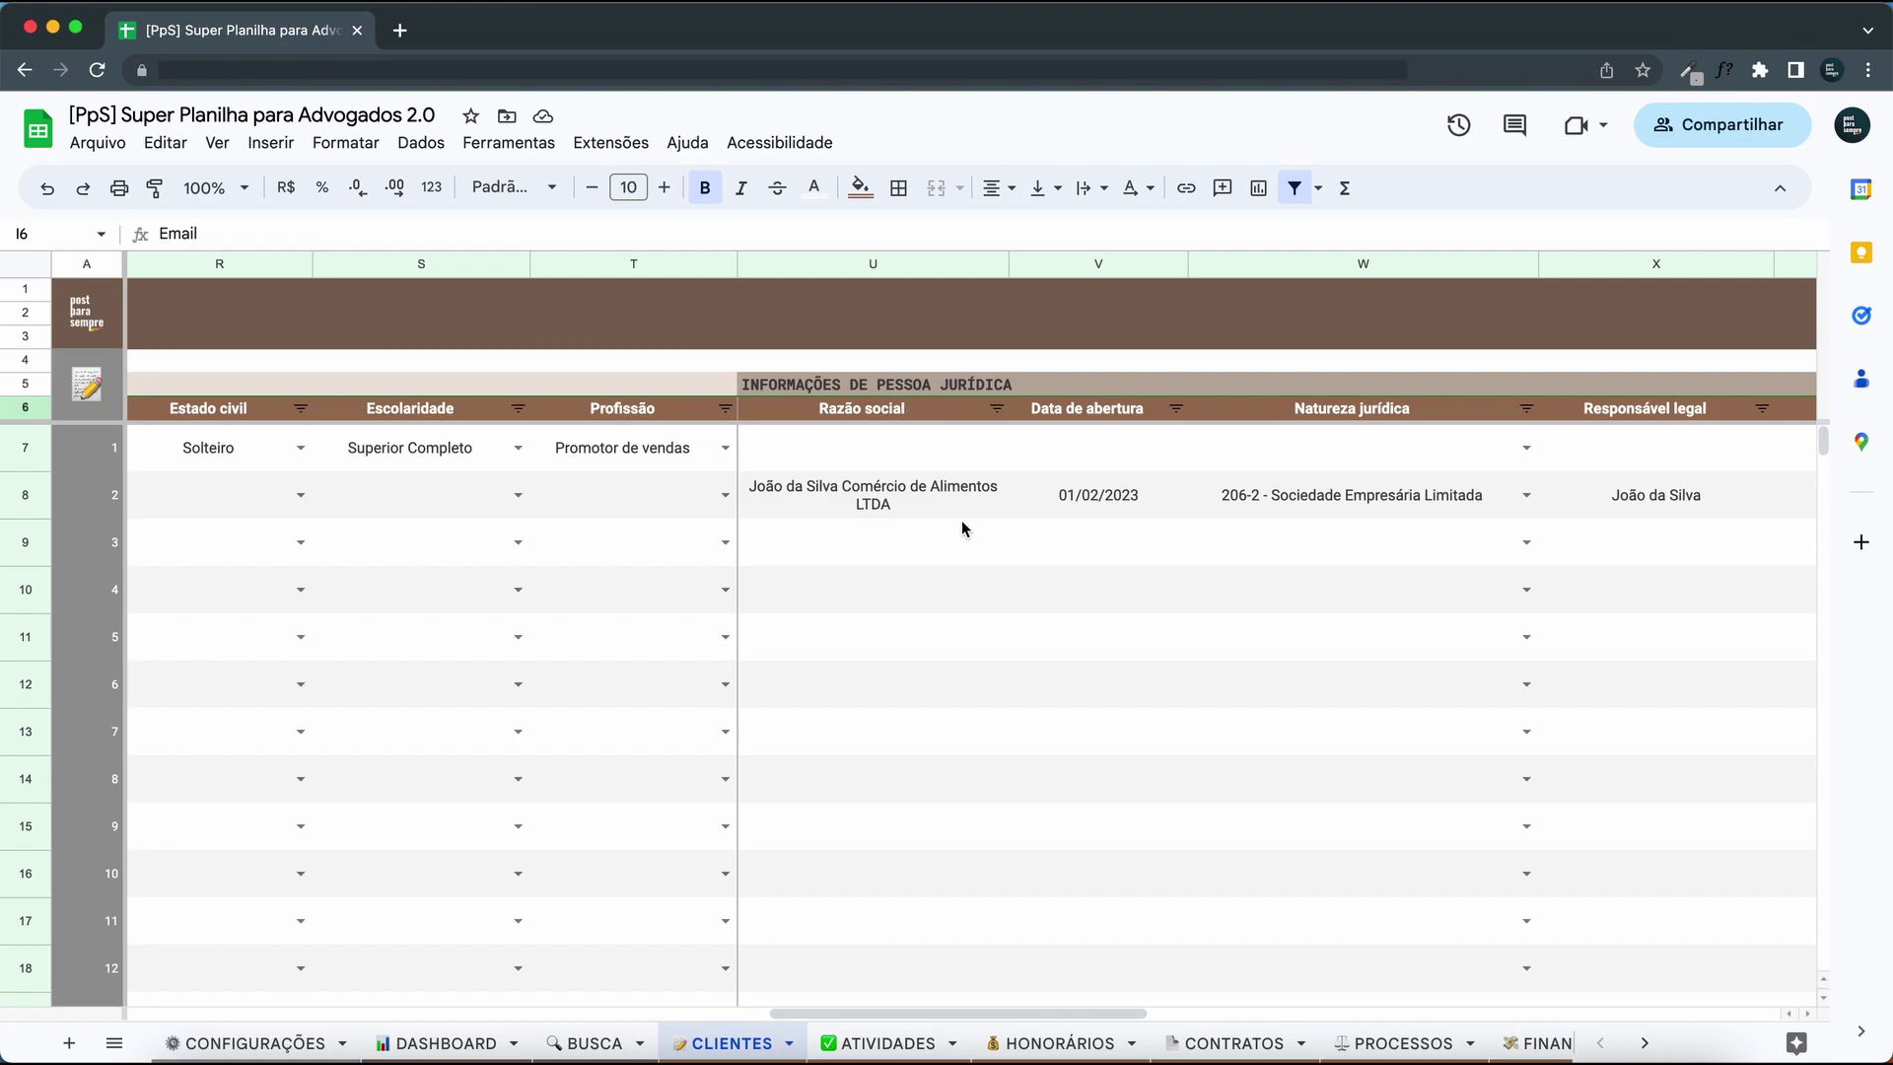
scroll(961, 518, "left", 15)
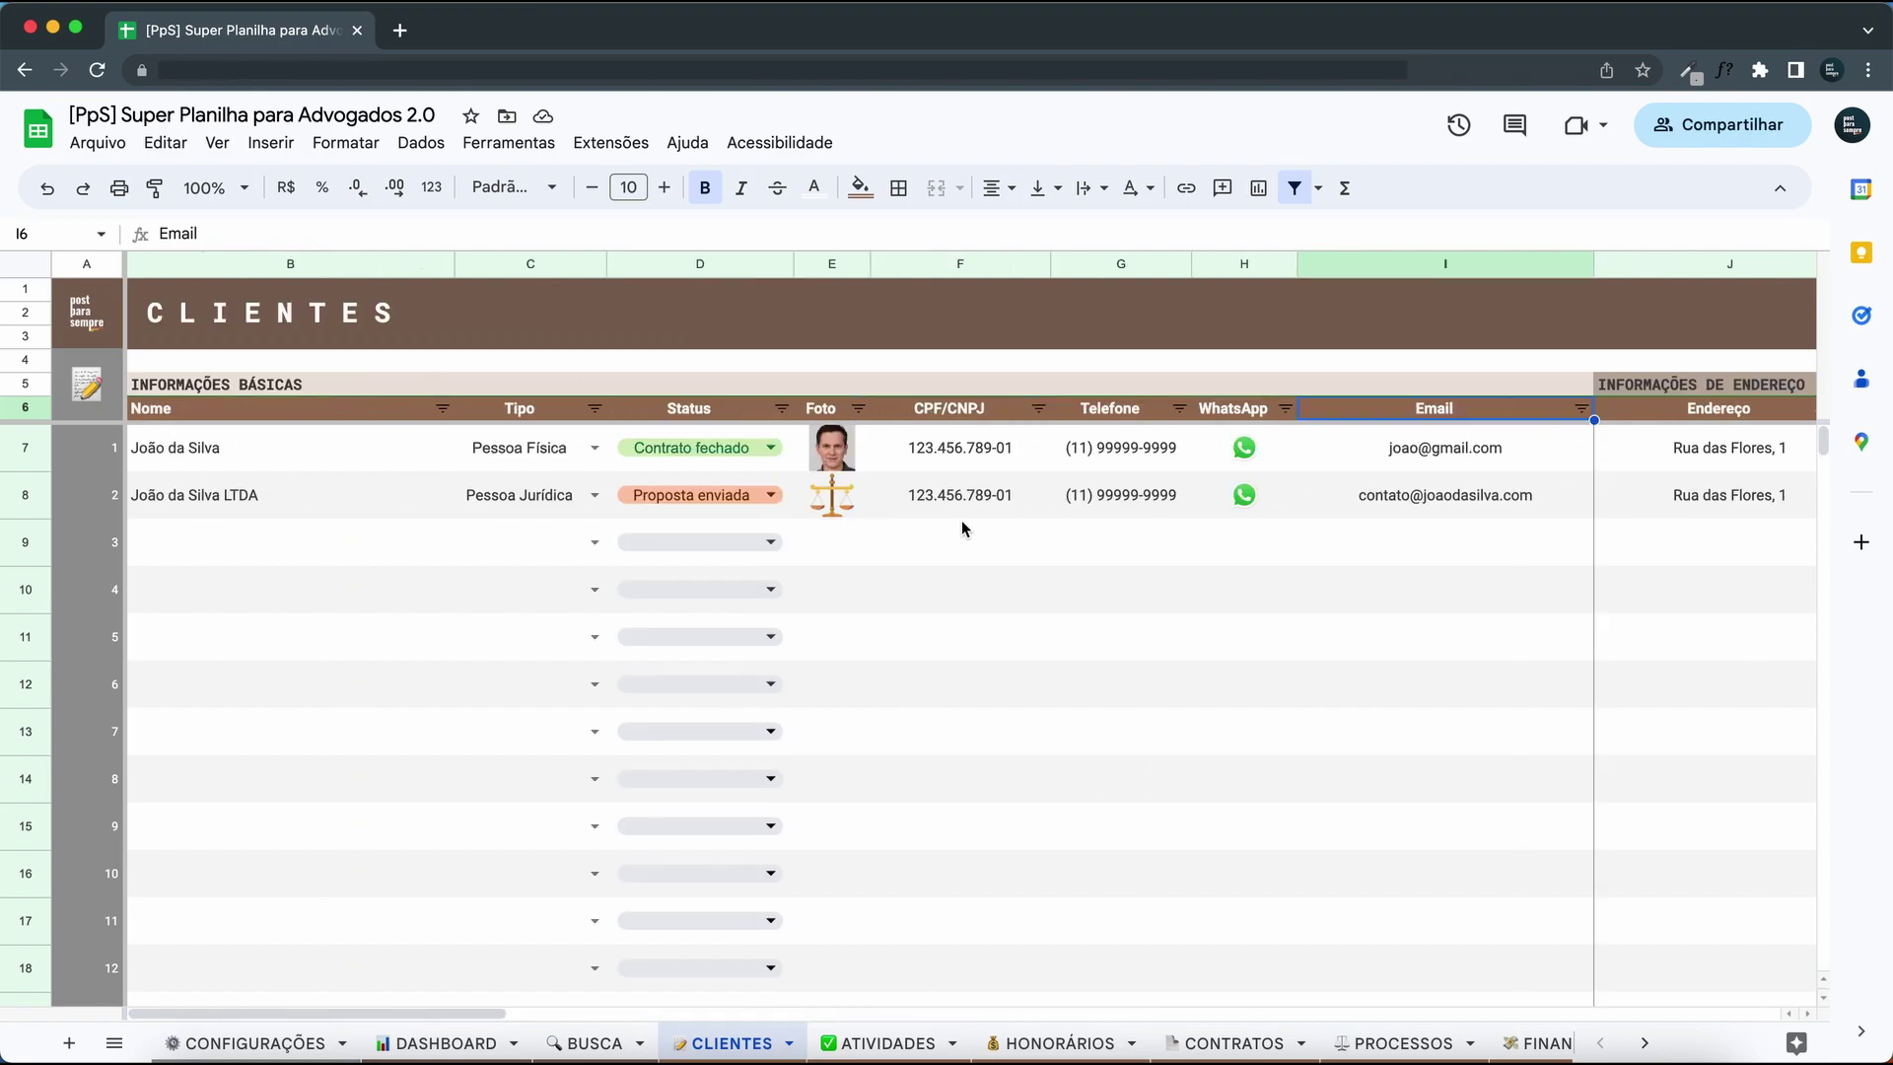
left_click(194, 410)
key("shift+Down")
key("shift+Down")
key("shift+Down")
key("shift+Down")
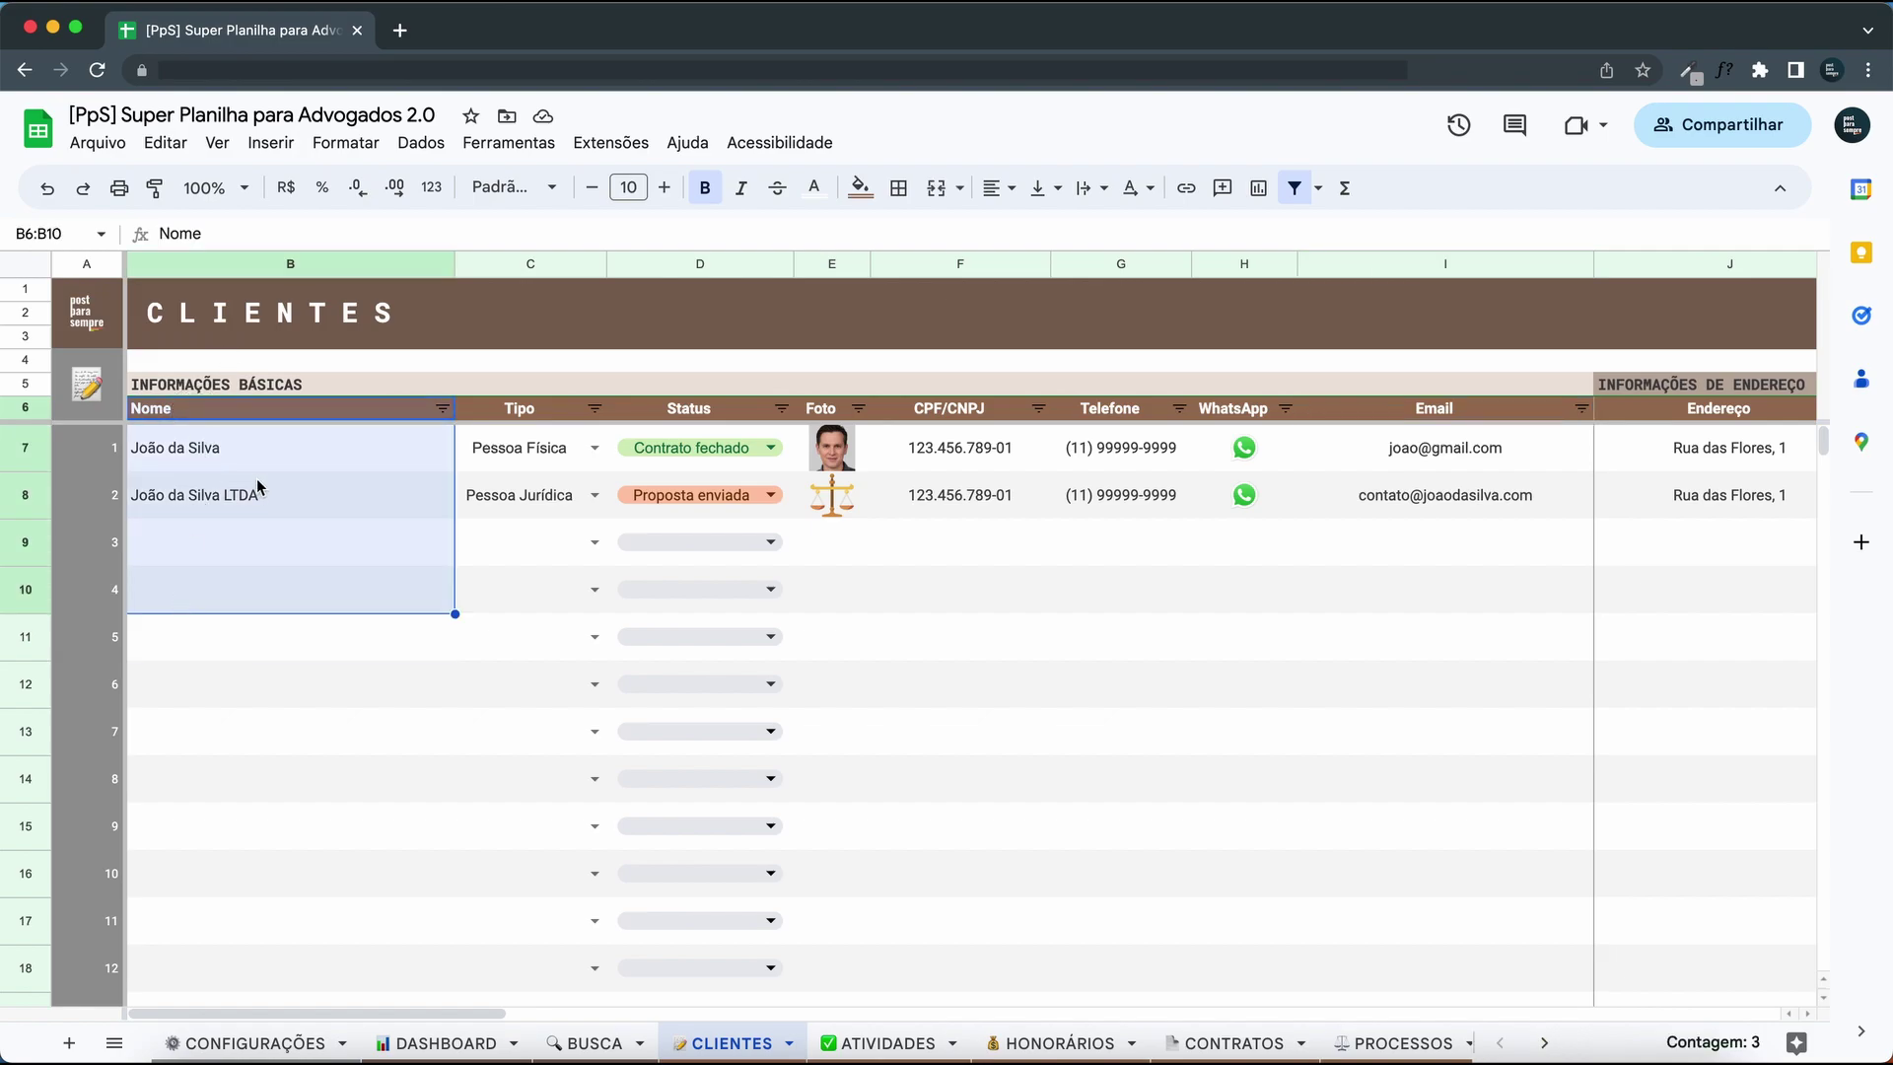
left_click(238, 497)
scroll(238, 499, "right", 10)
scroll(237, 499, "right", 7)
left_click(860, 498)
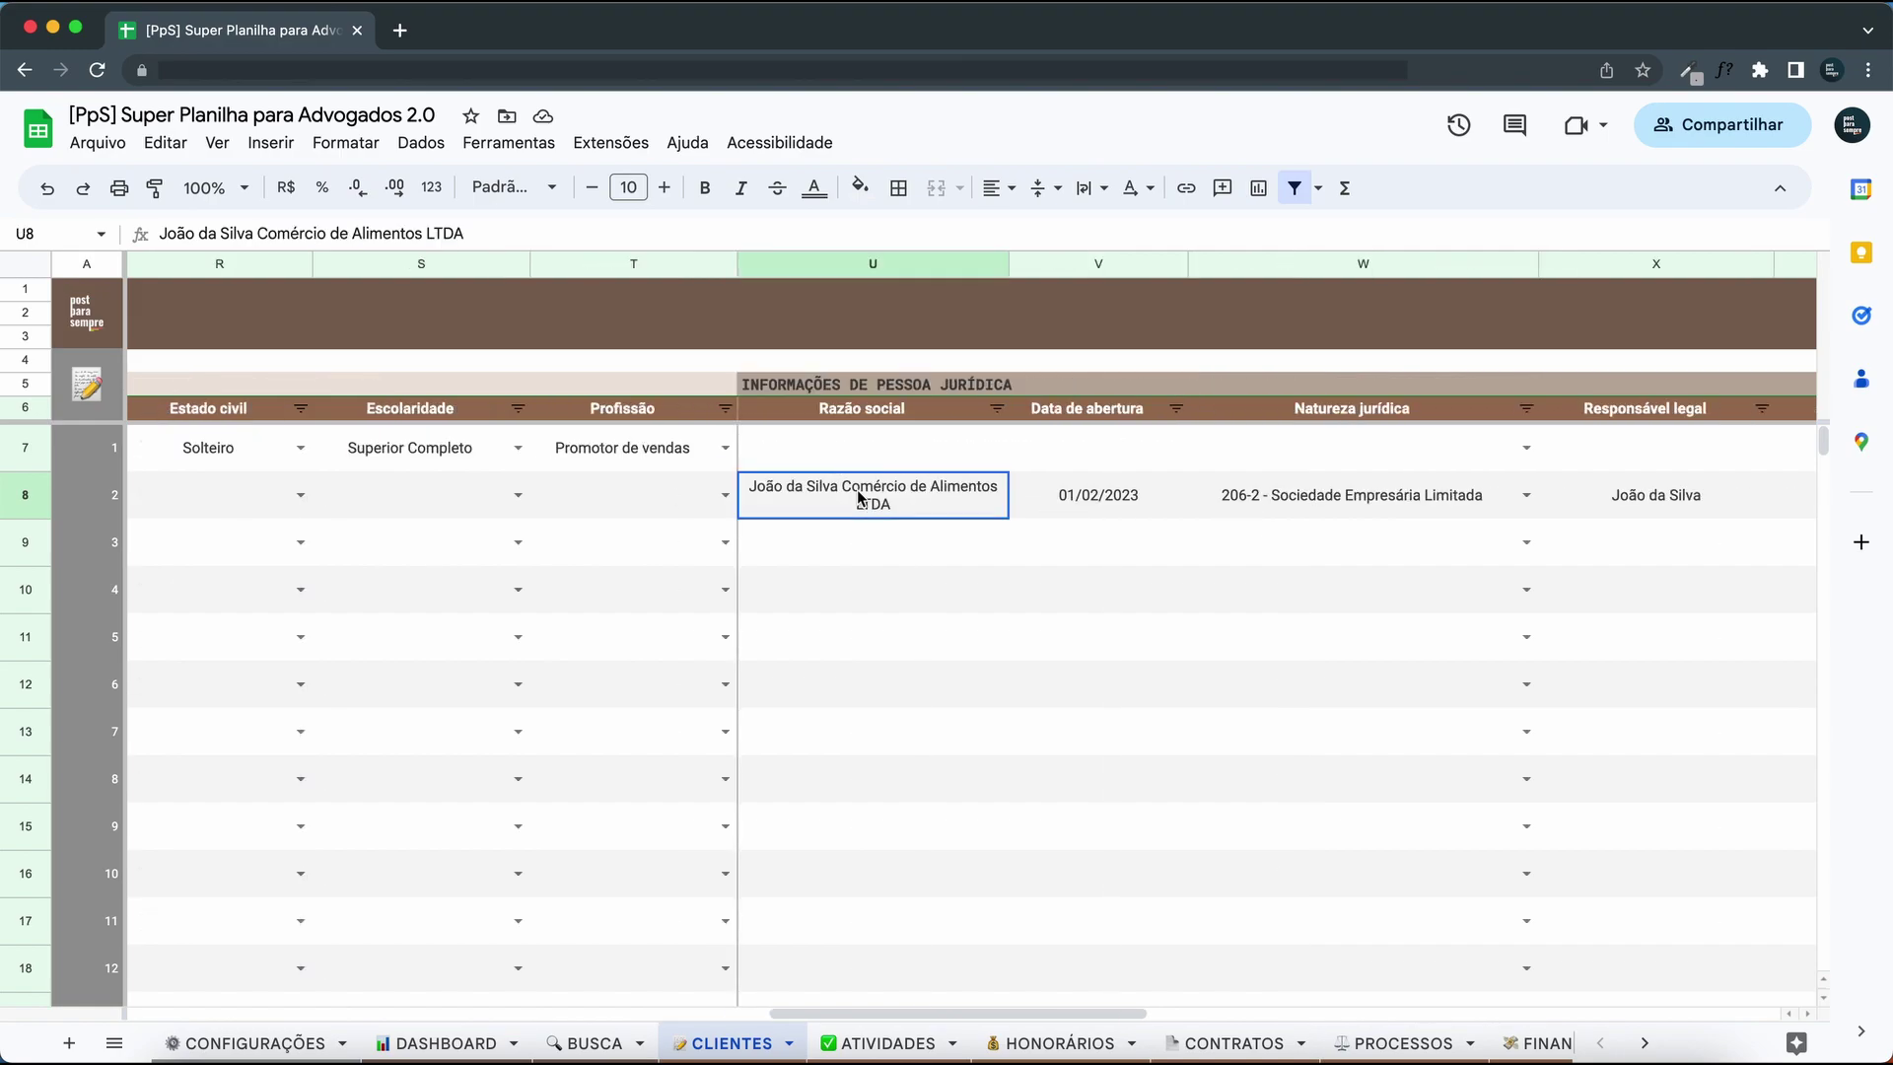
scroll(981, 493, "right", 2)
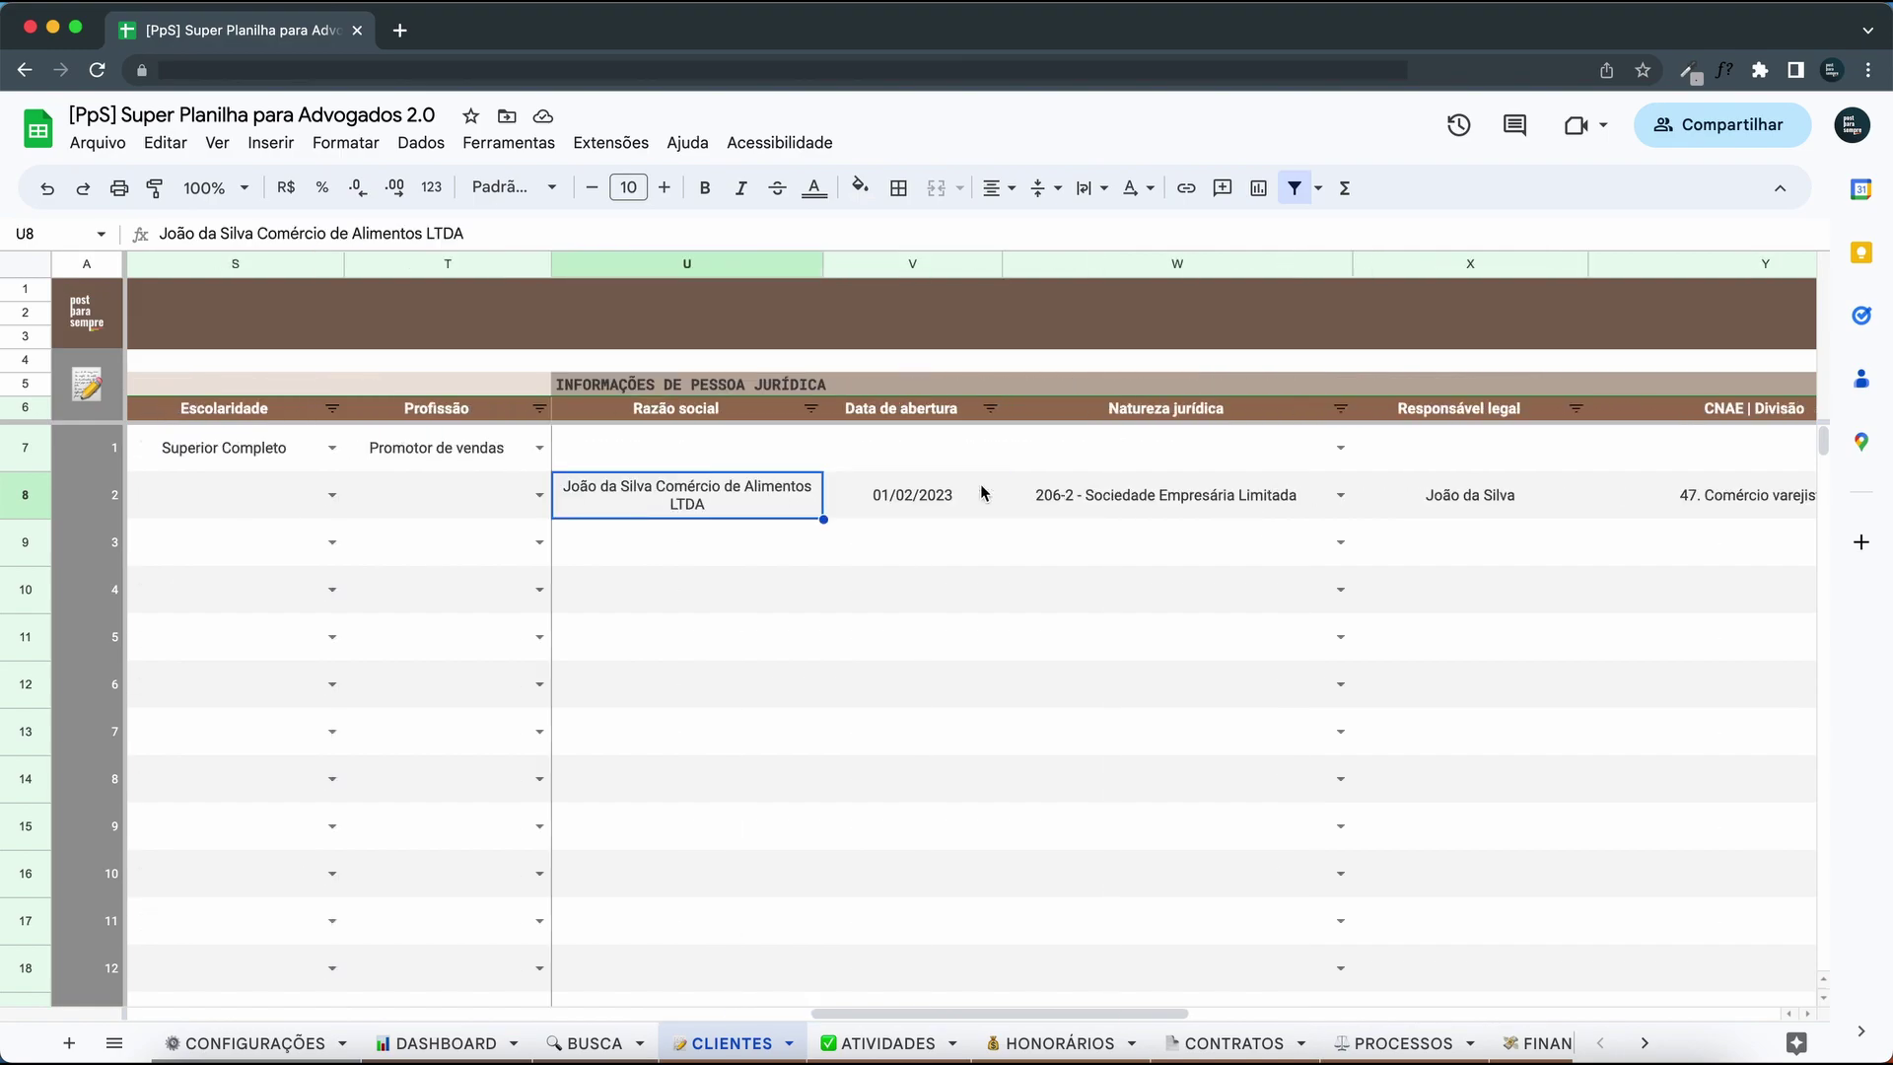
Insert one column between Razão social and Data de abertura on the CLIENTES sheet.
left_click(862, 264)
left_click(768, 503)
left_click(719, 260)
left_click(878, 266)
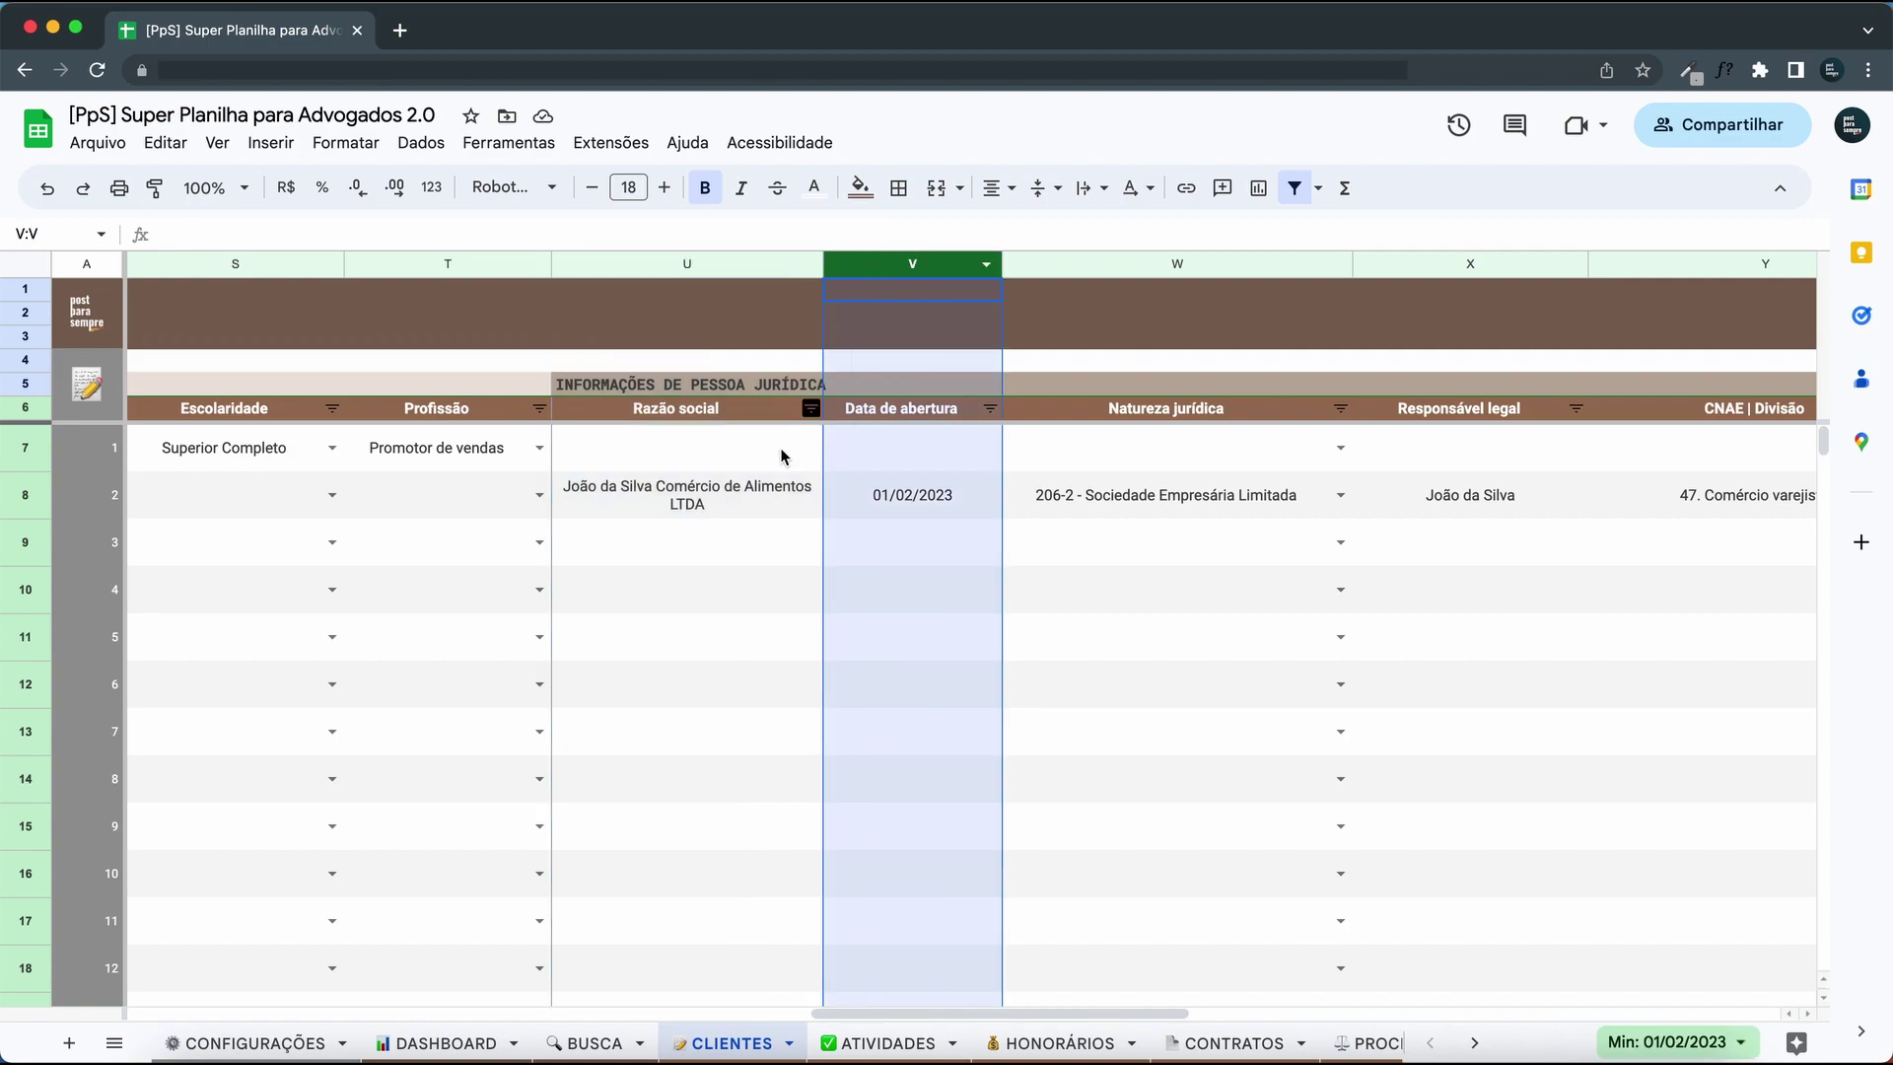
left_click(813, 434)
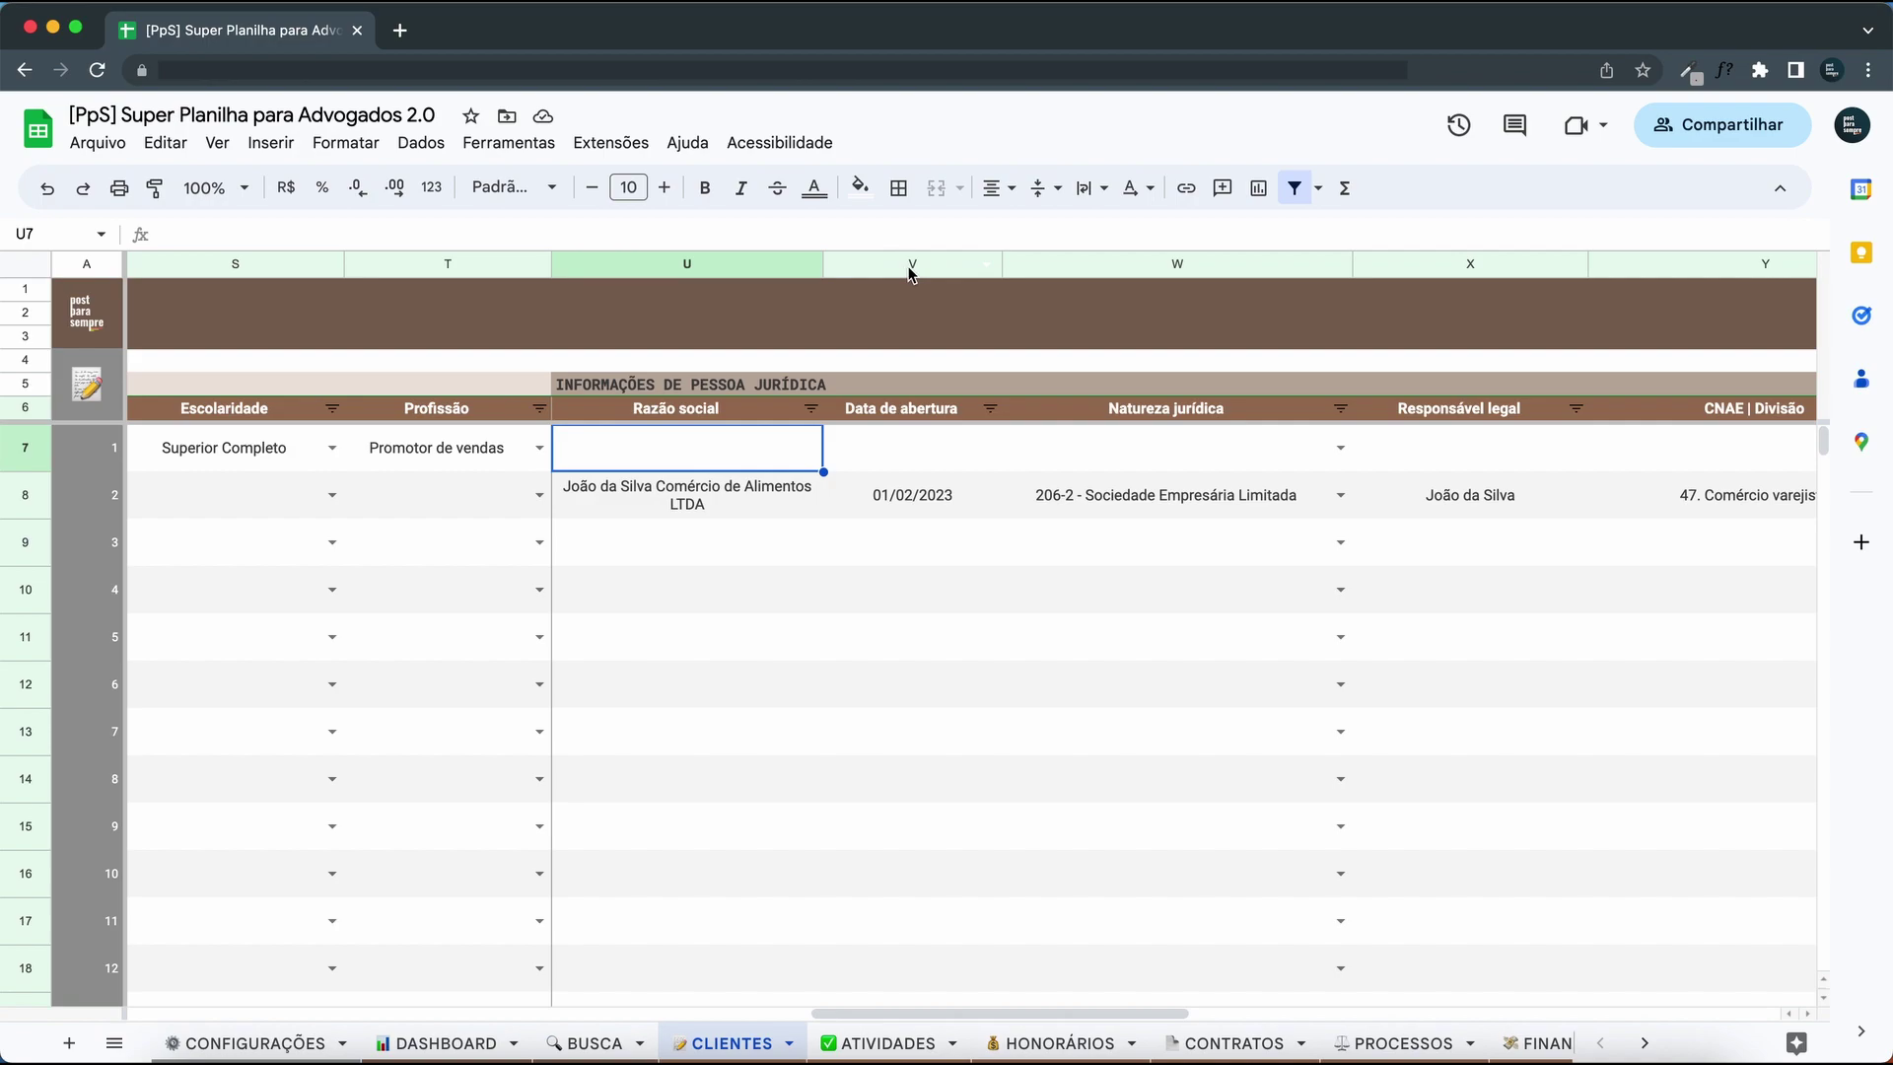
left_click(905, 265)
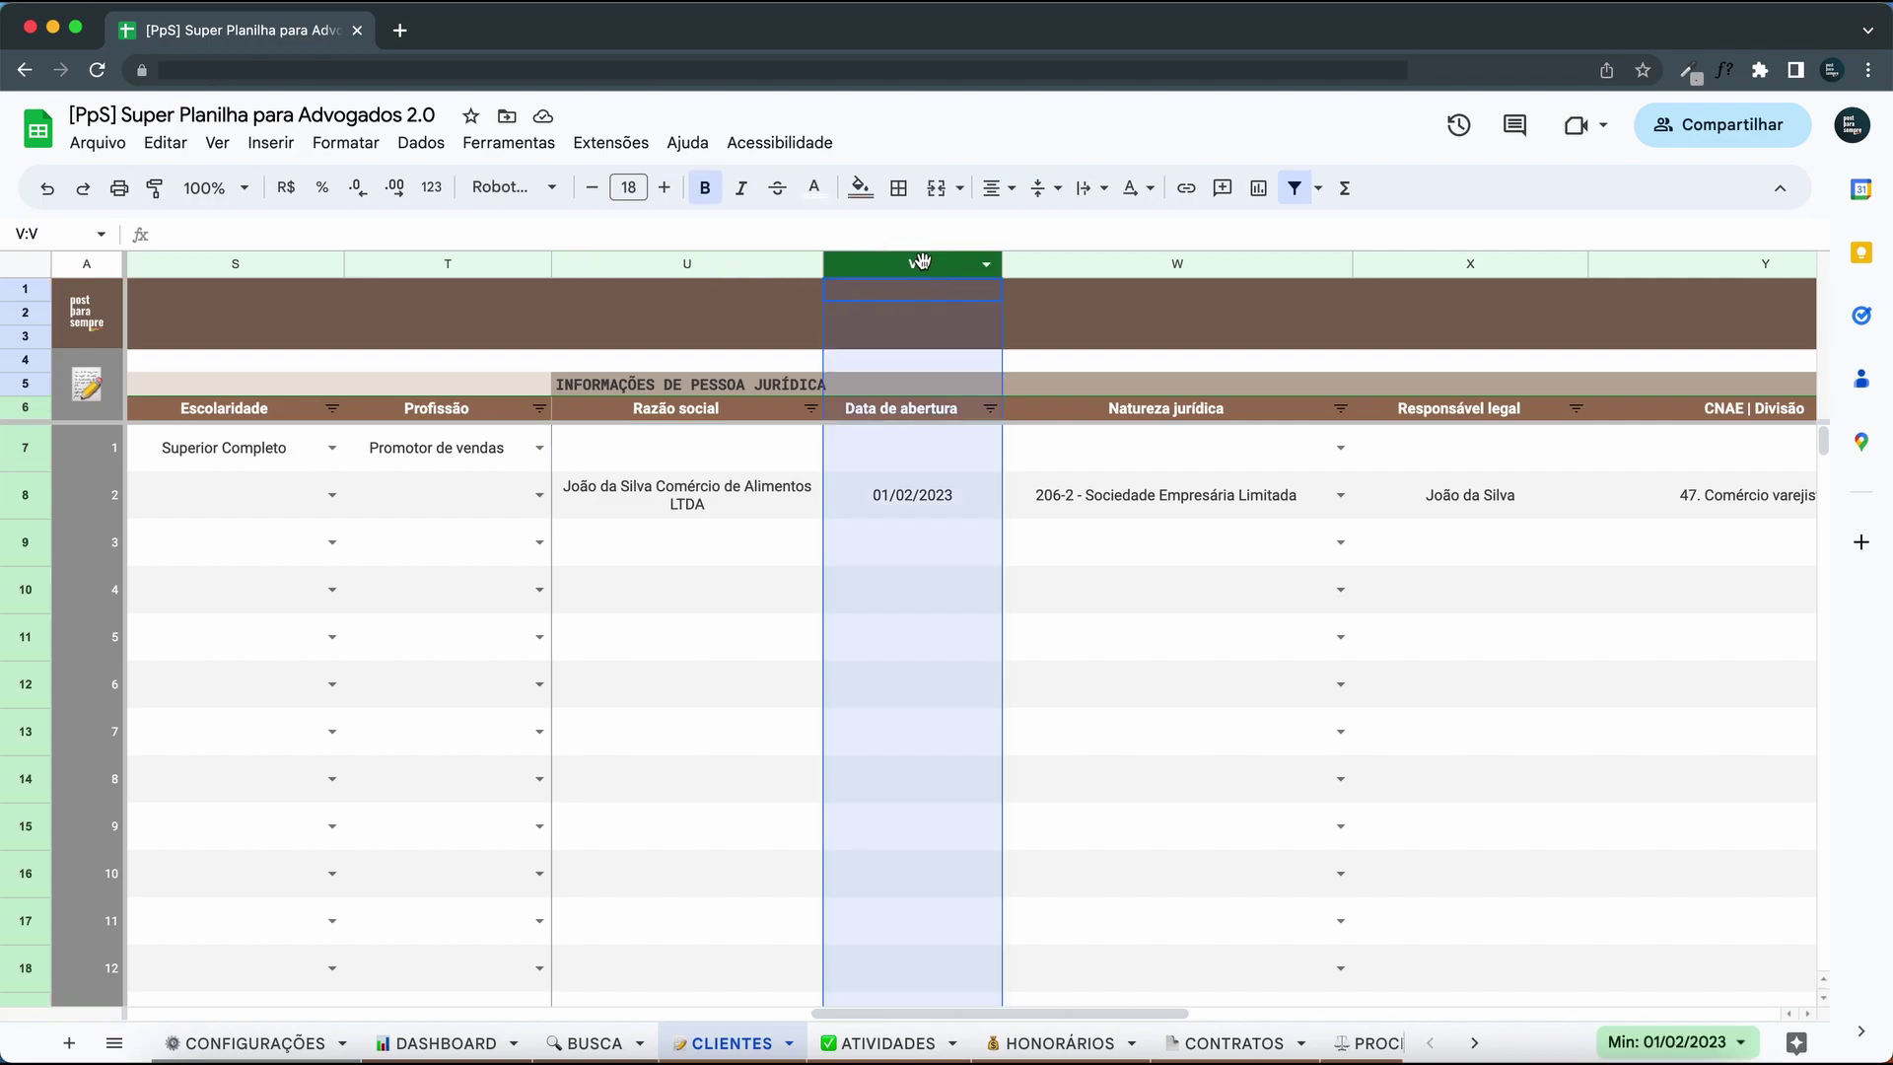
left_click(720, 264)
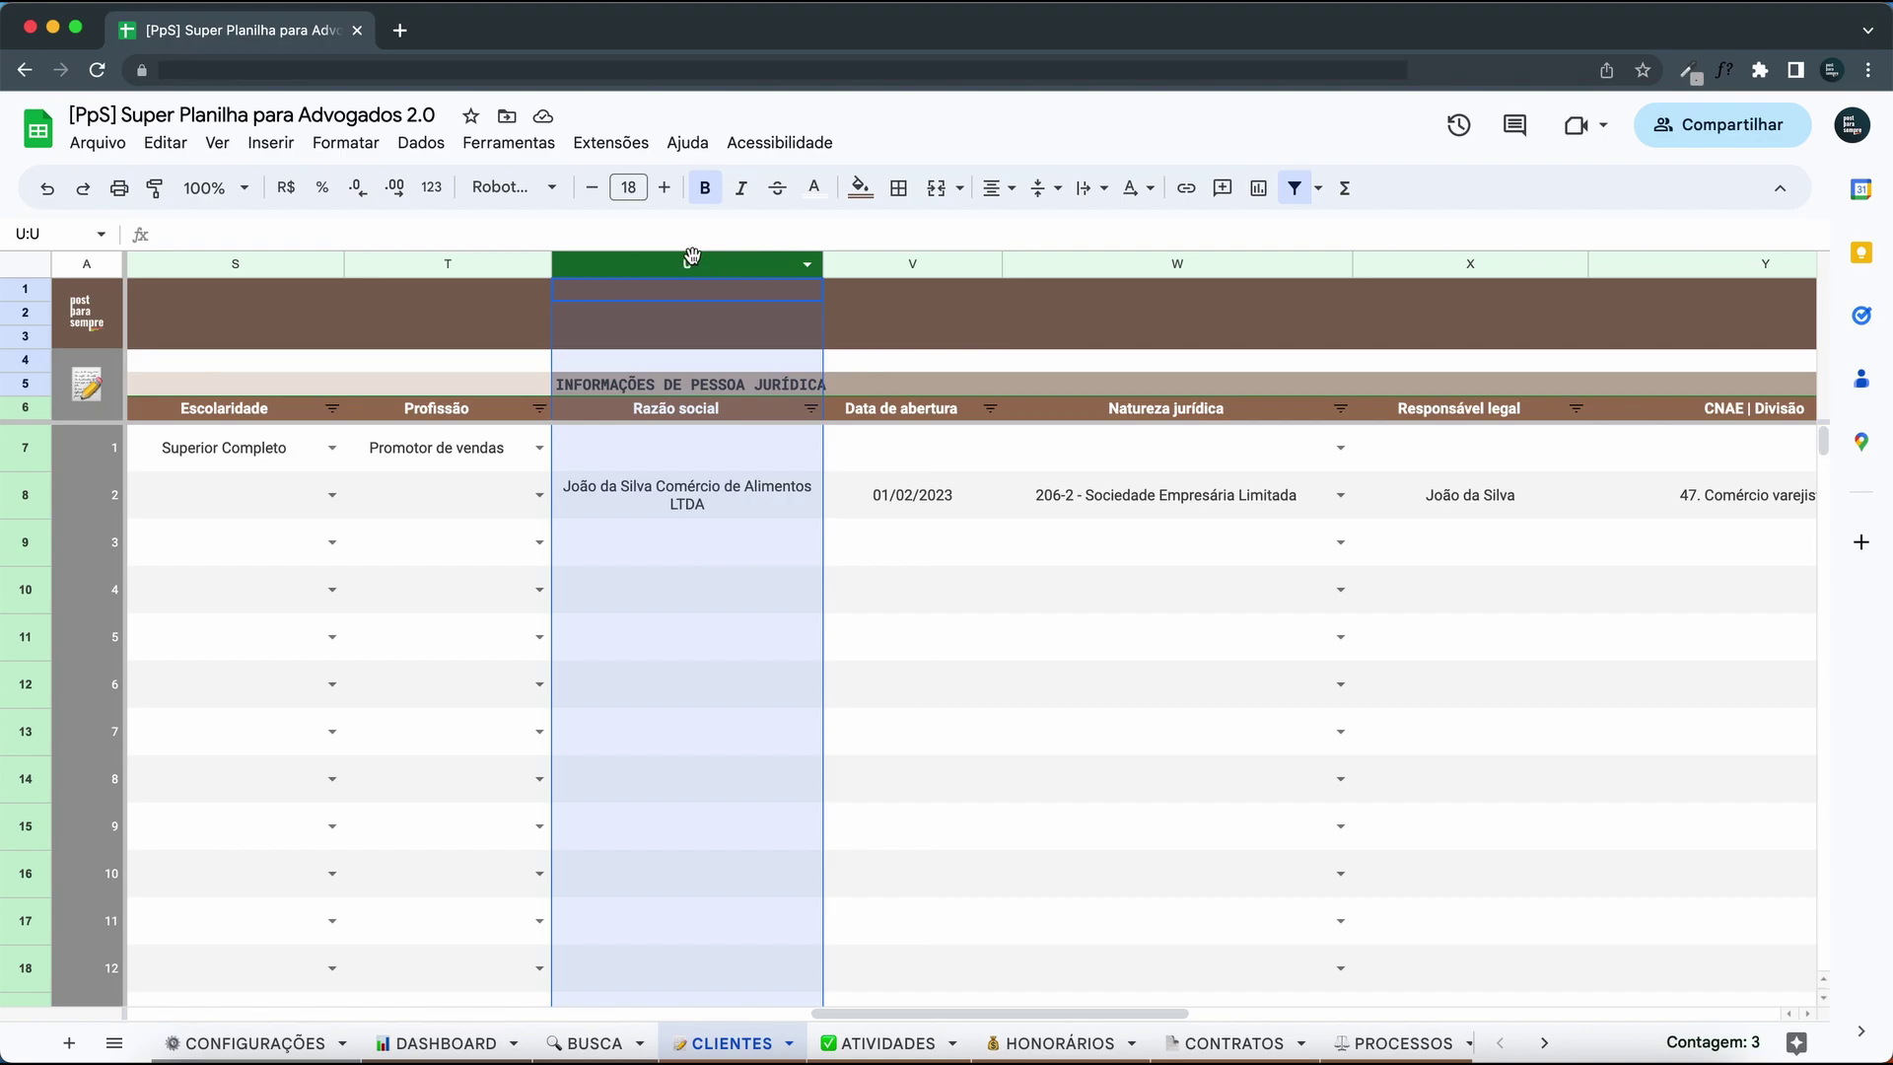
left_click(949, 266)
right_click(942, 264)
left_click(937, 265)
right_click(905, 274)
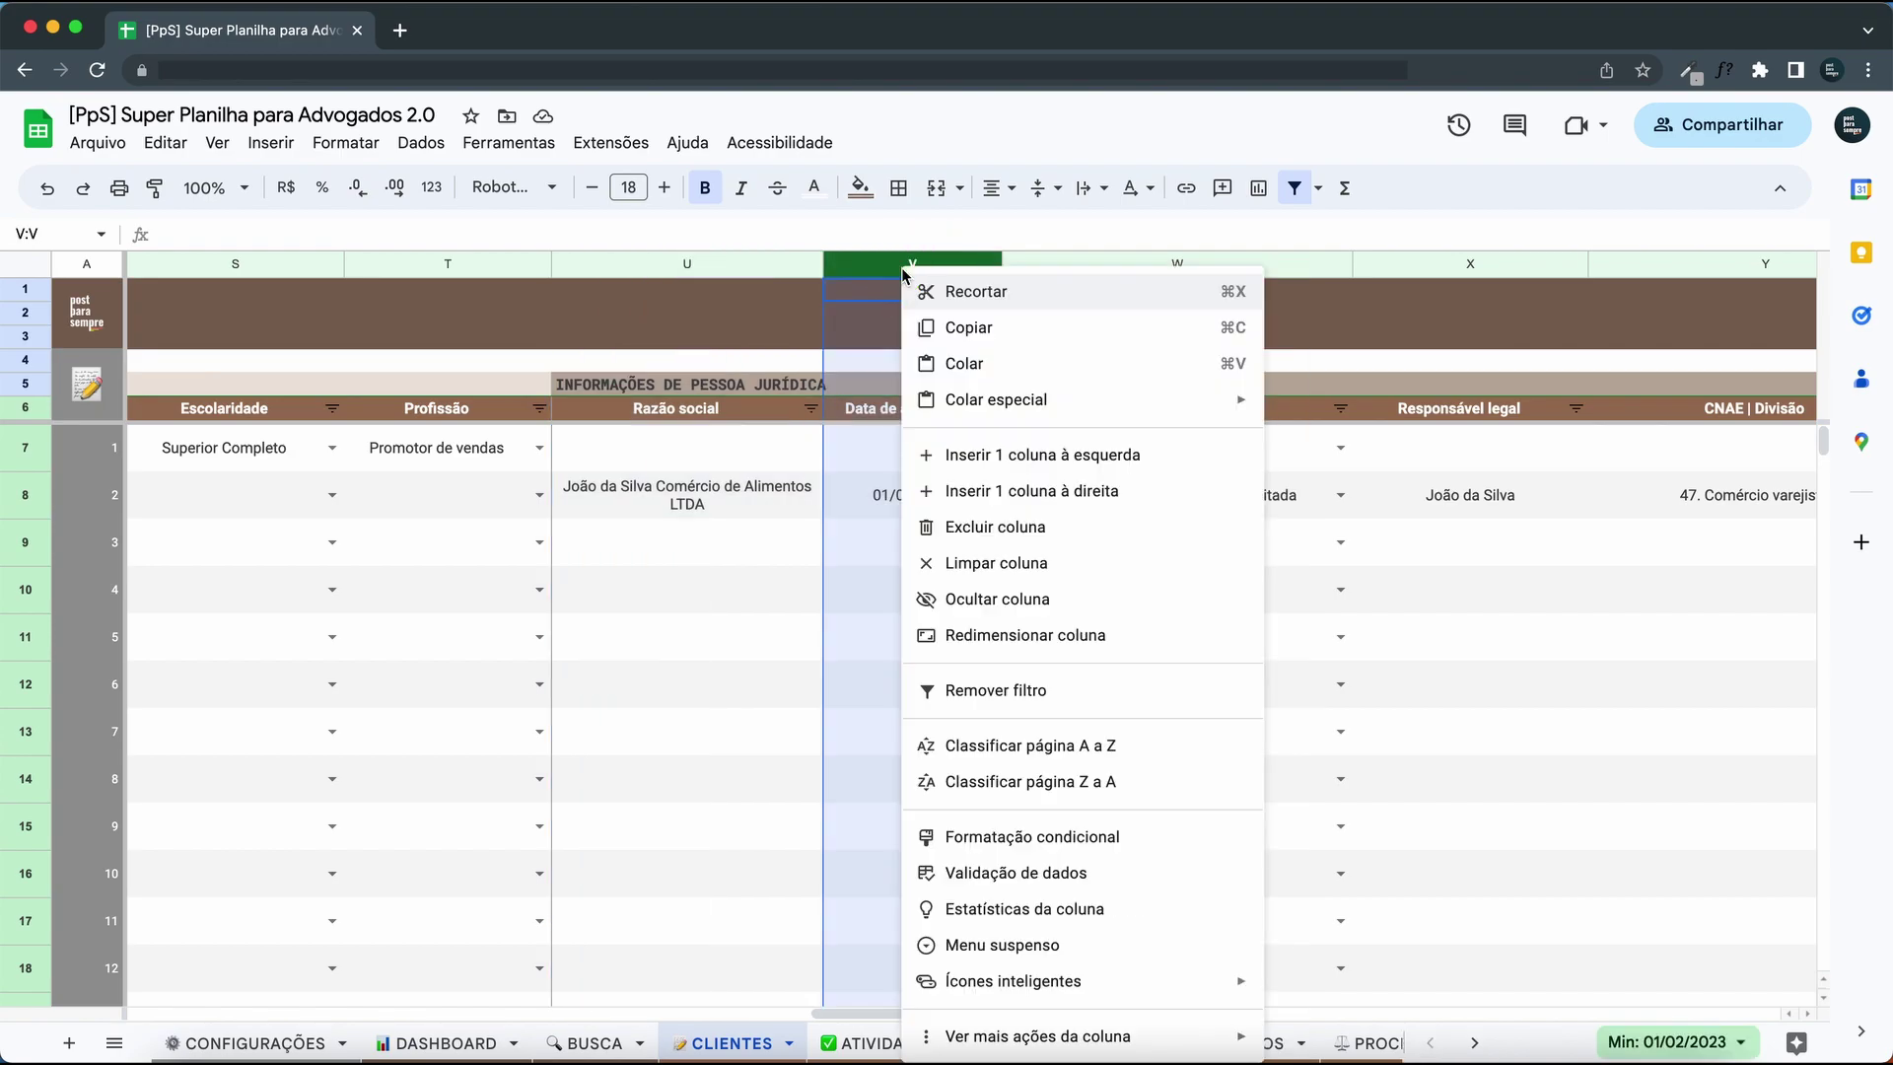
left_click(1055, 456)
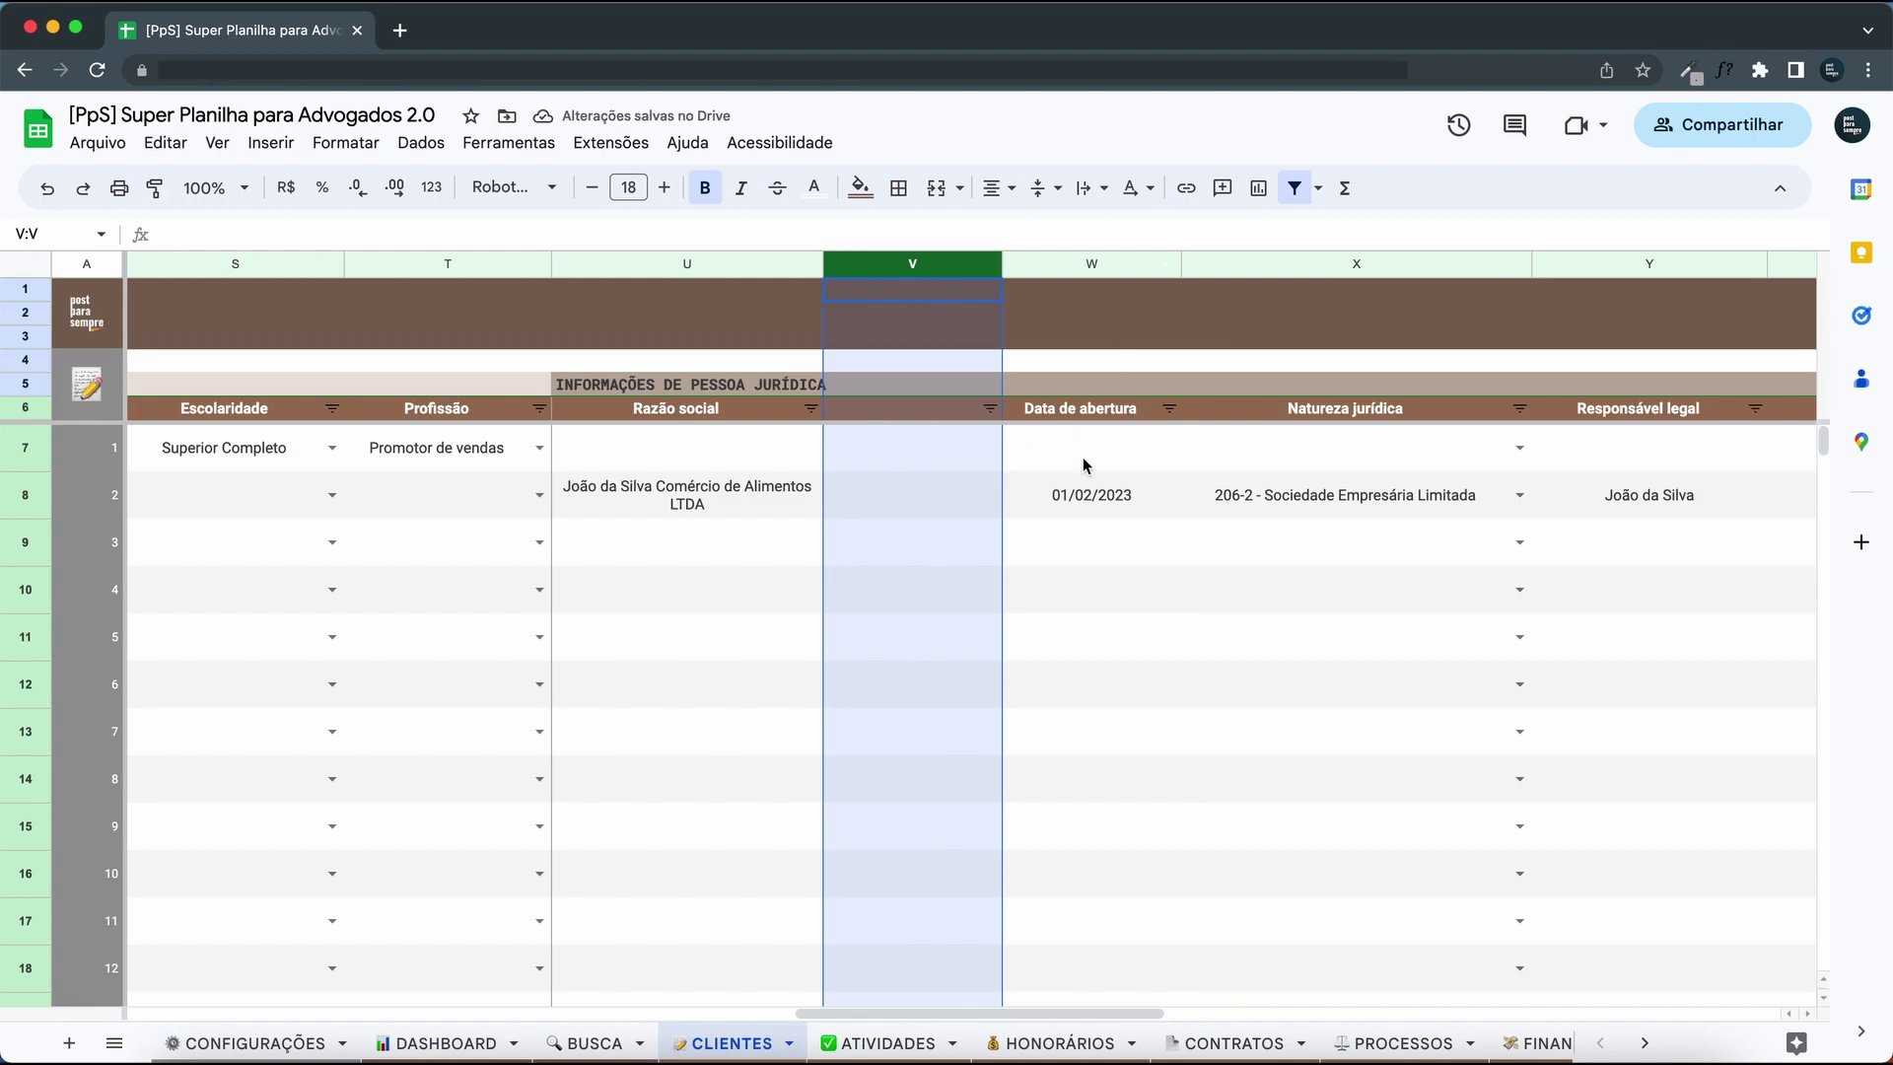
Title the new empty column "Nome fantasia" in header row 6.
left_click(1085, 493)
left_click(909, 413)
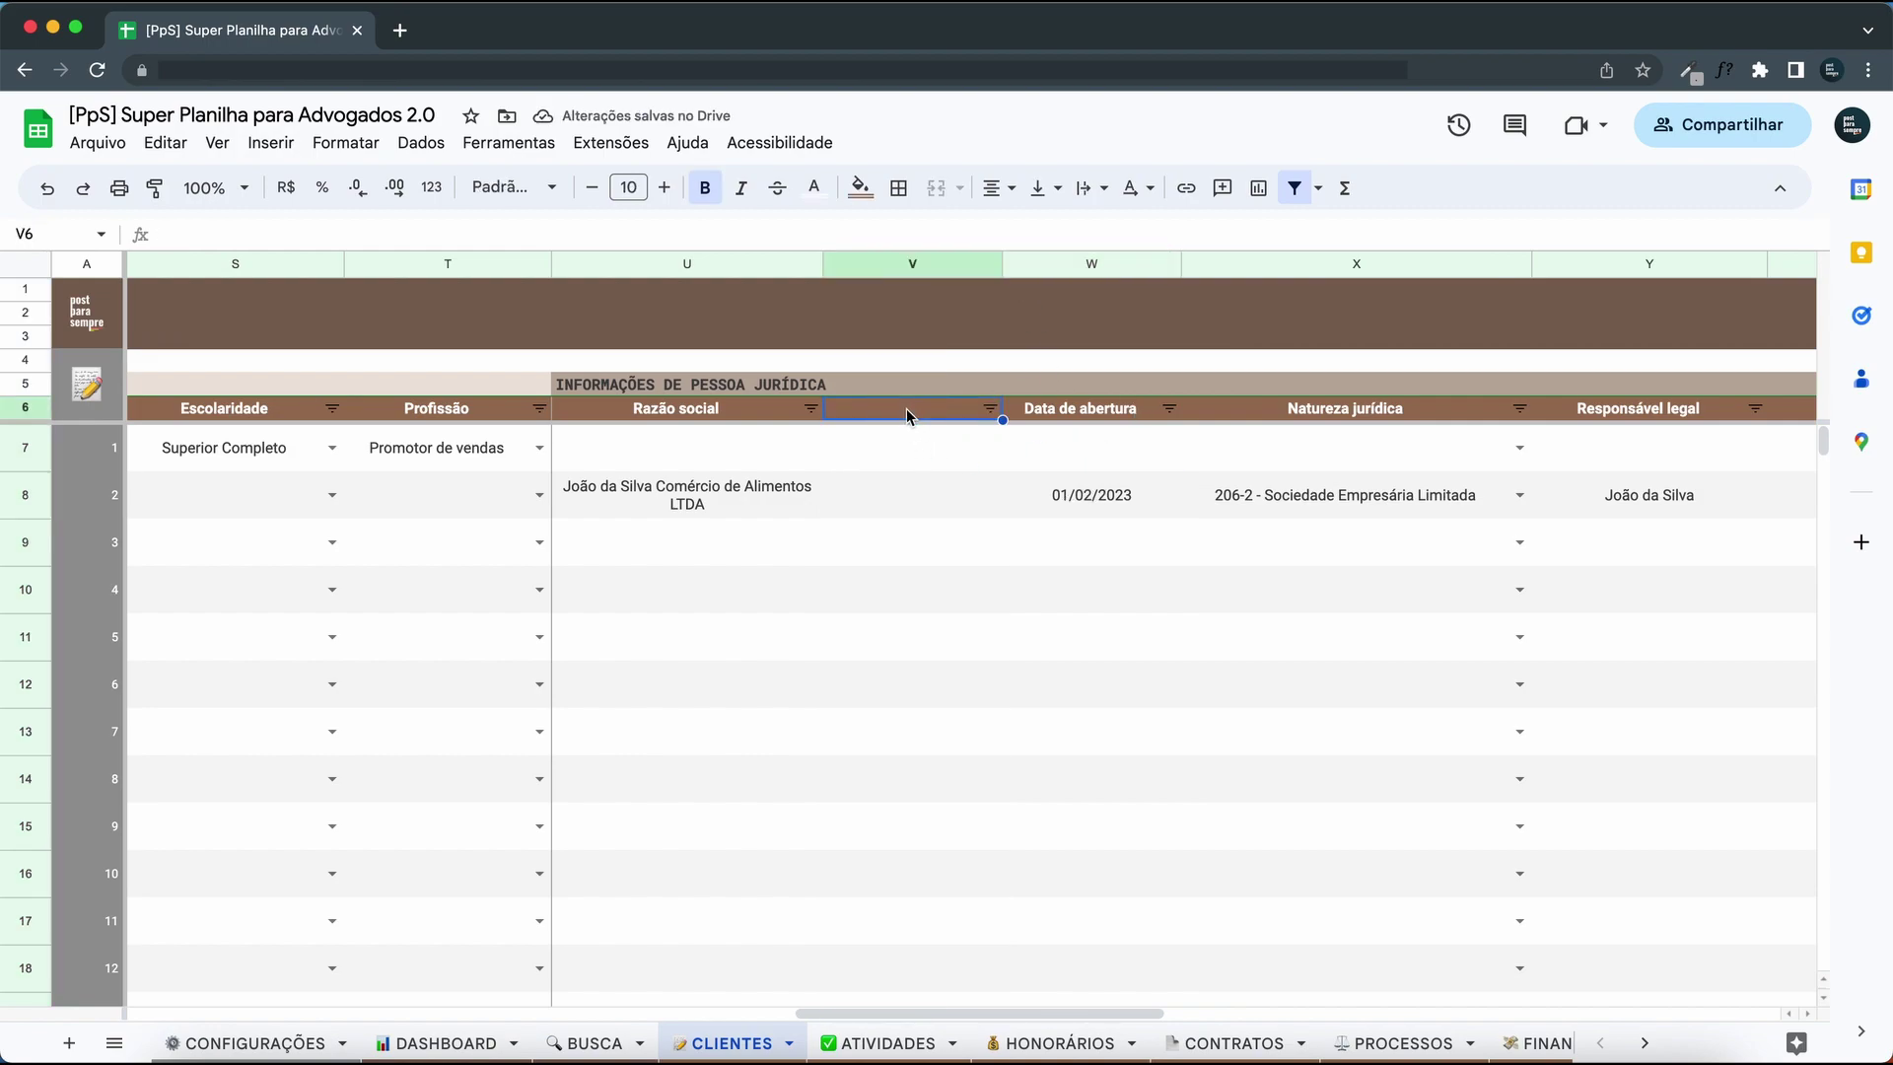
type("No")
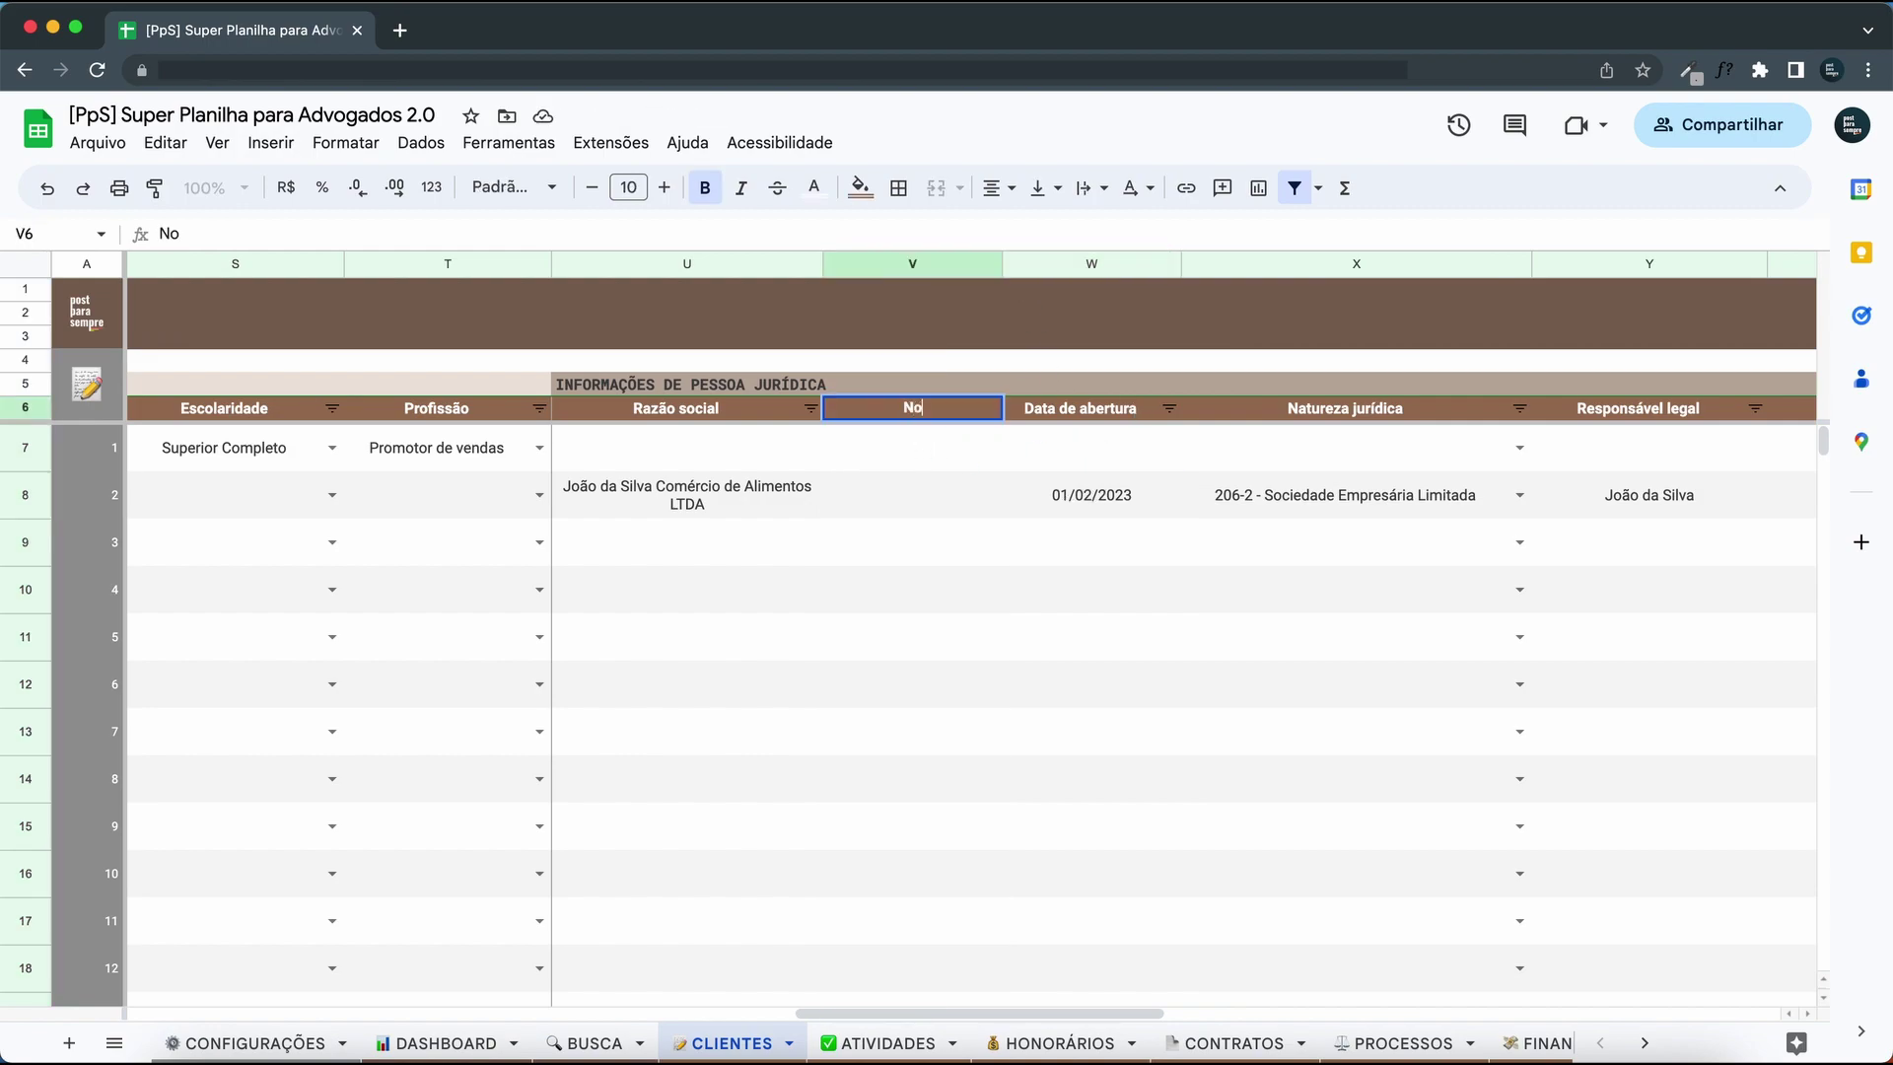
type("me fantasia")
key("Return")
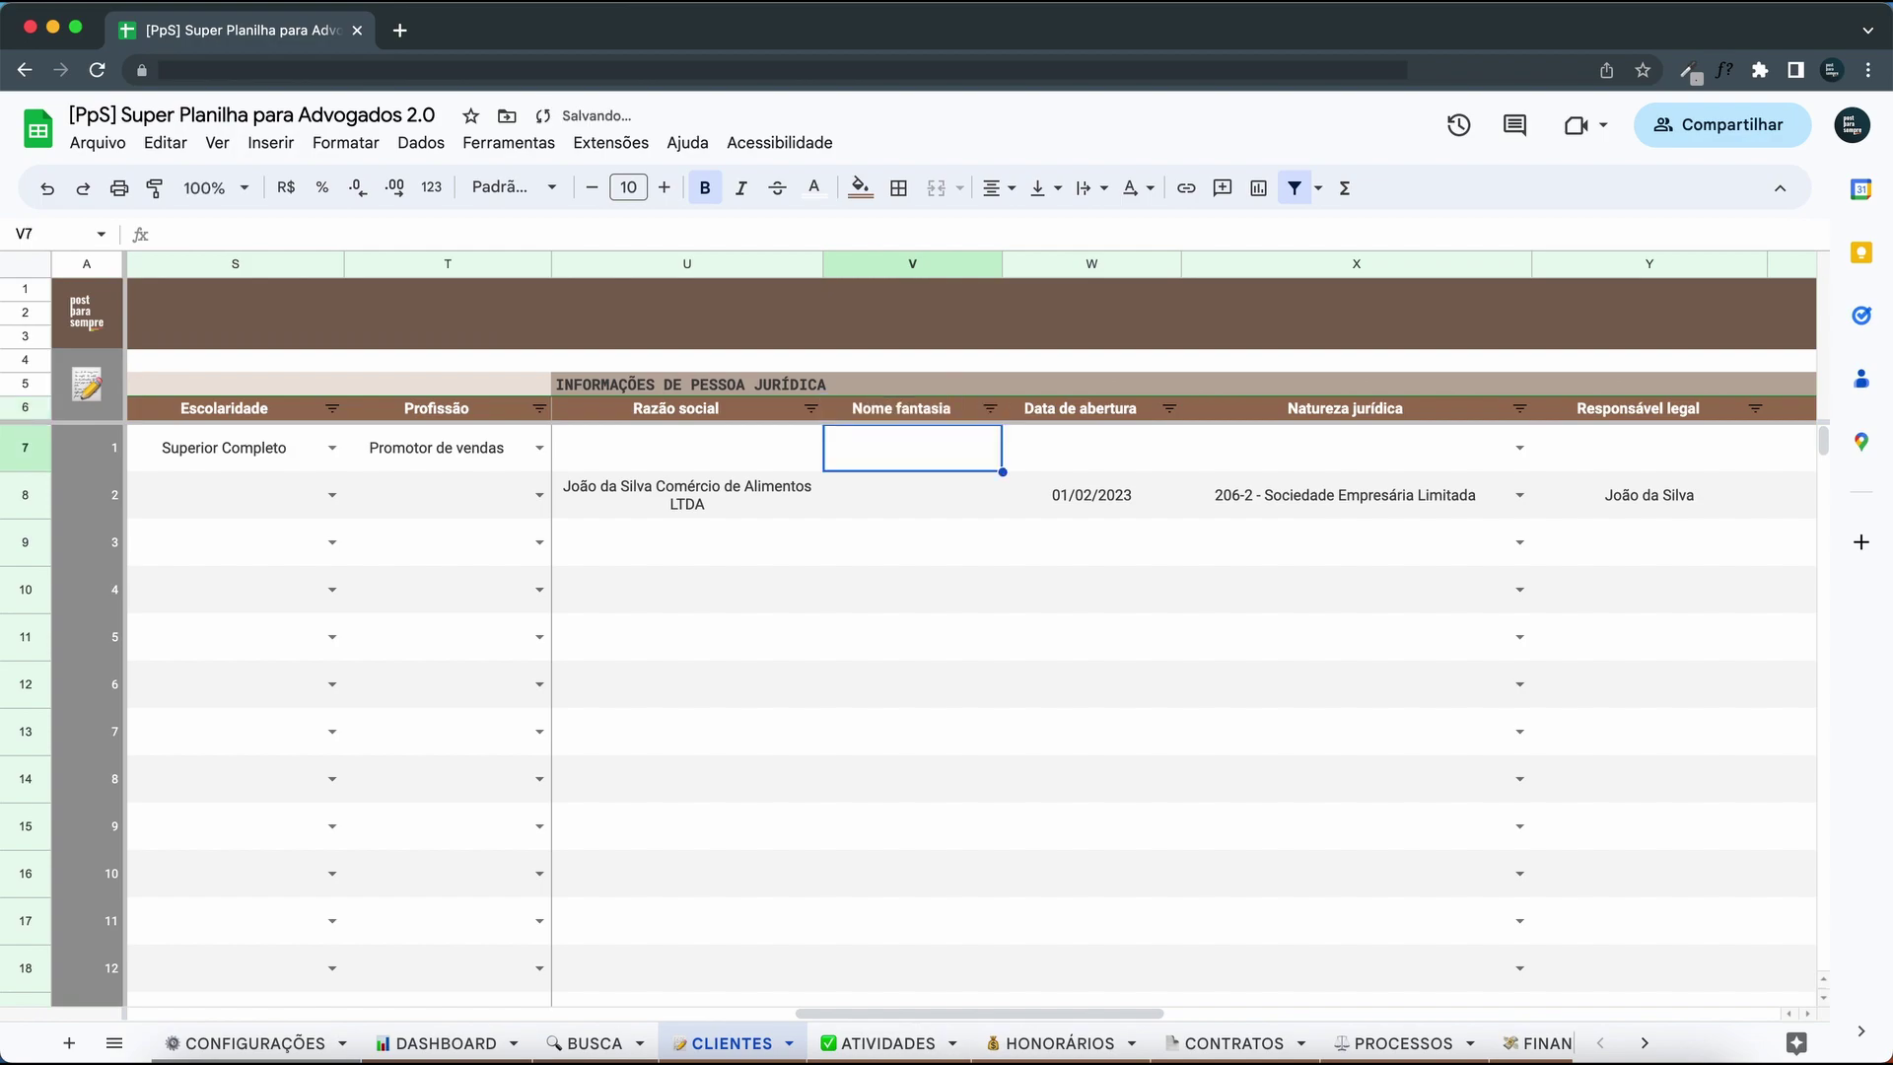
Enter "Alimentos XPTO" as the second client's Nome fantasia in cell V8.
left_click(891, 501)
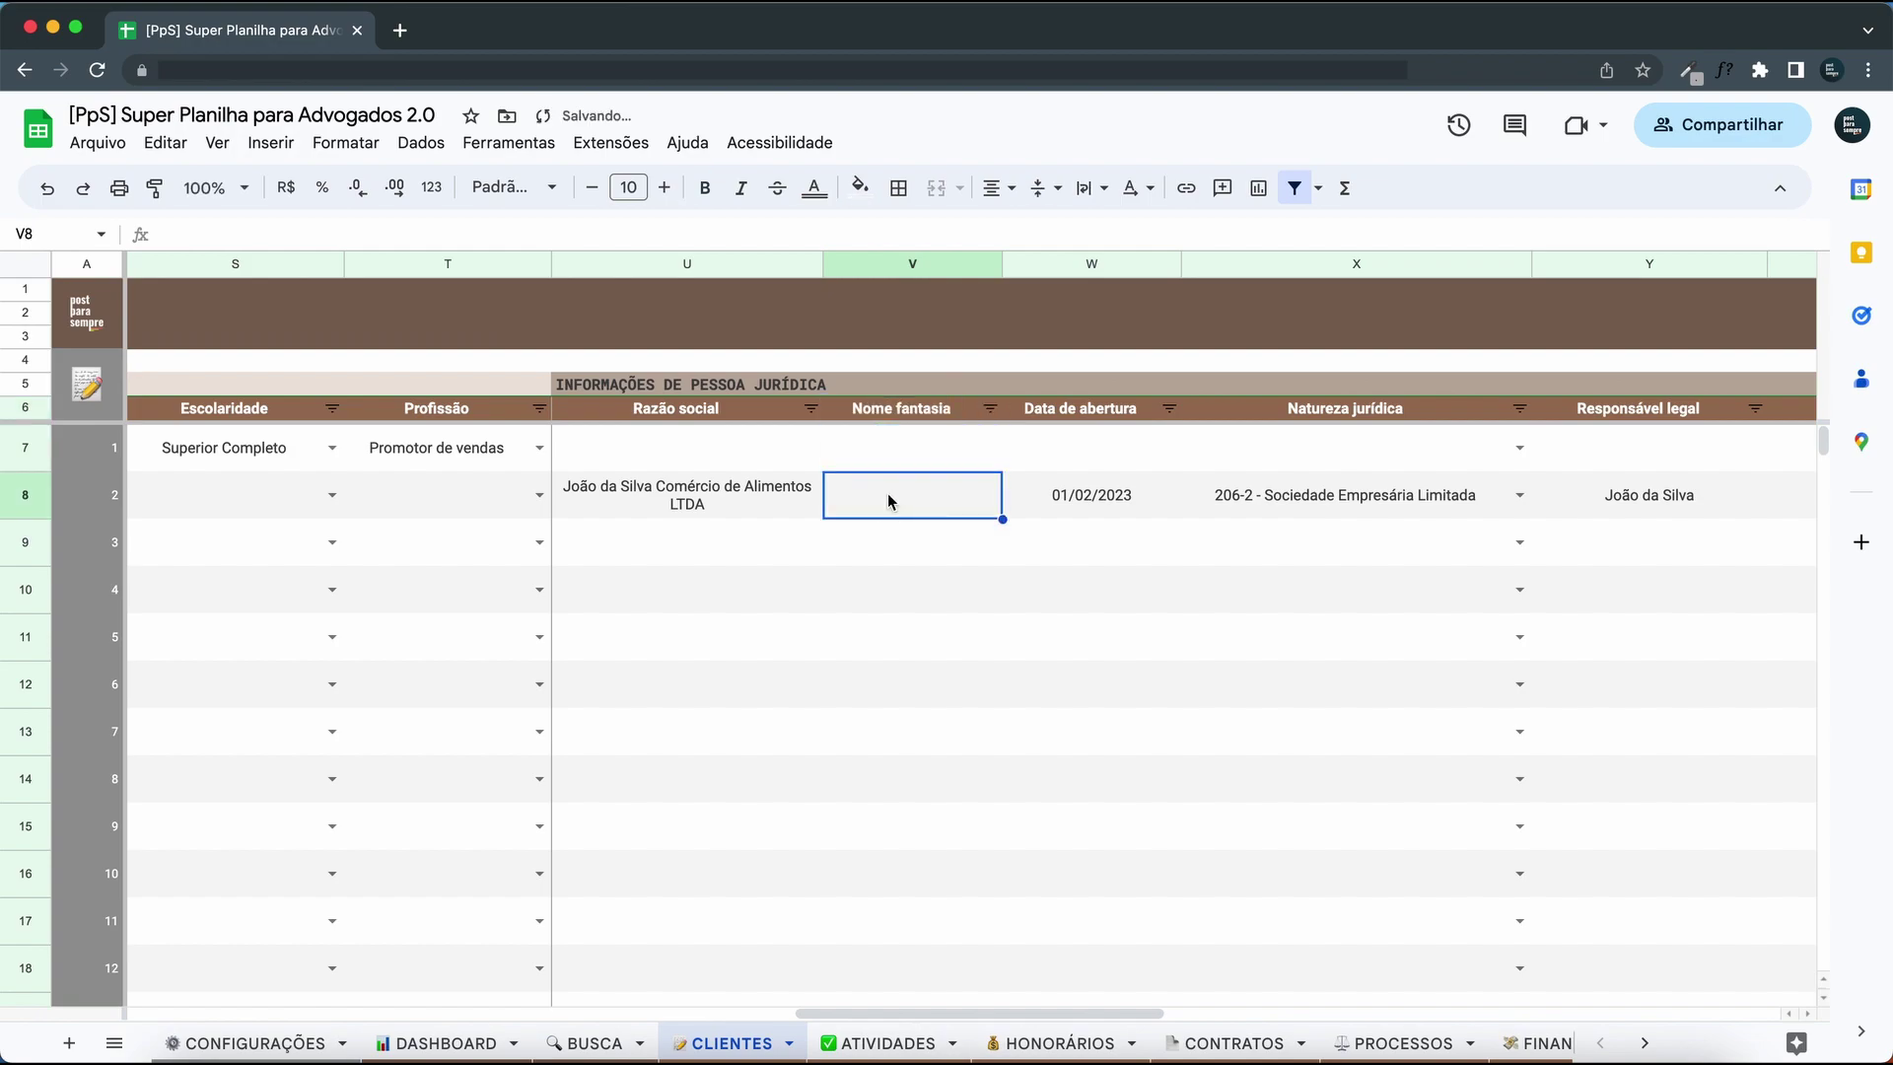
type("Alimento")
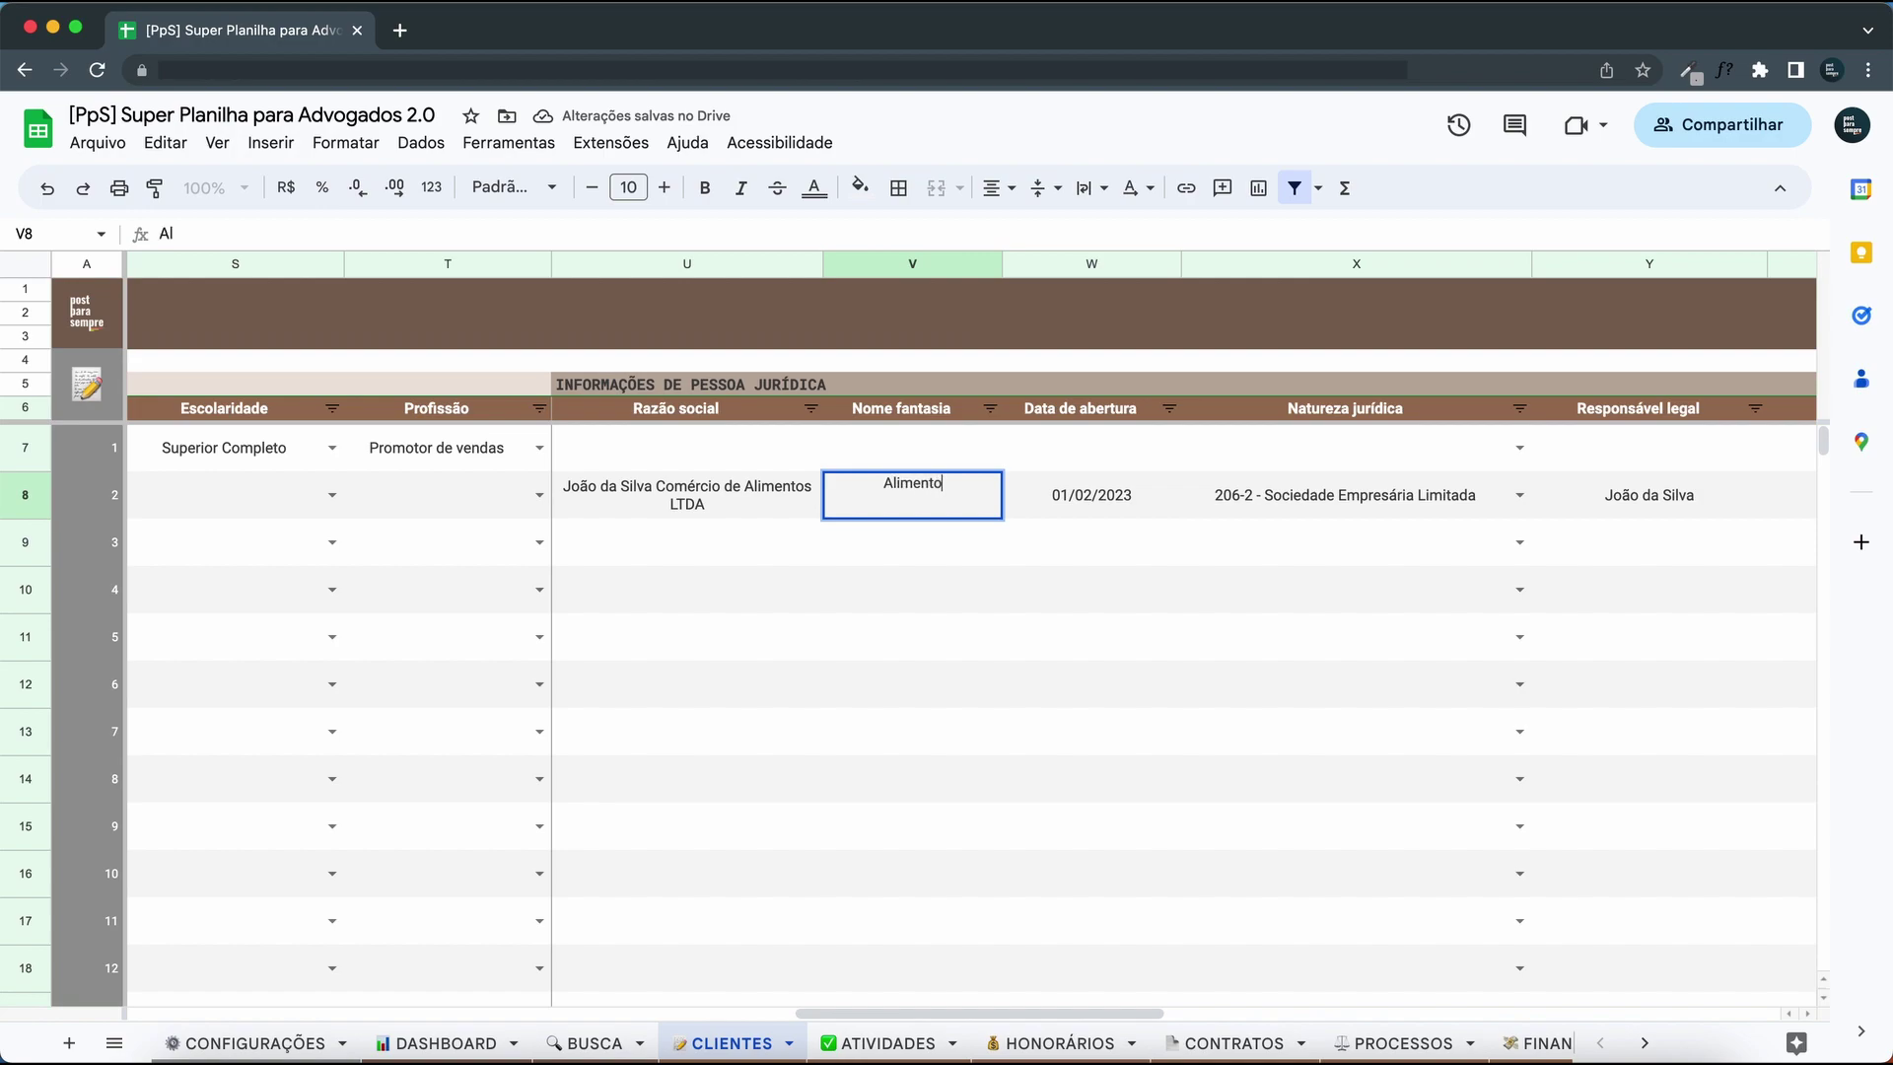
type("s XPTO")
key("Return")
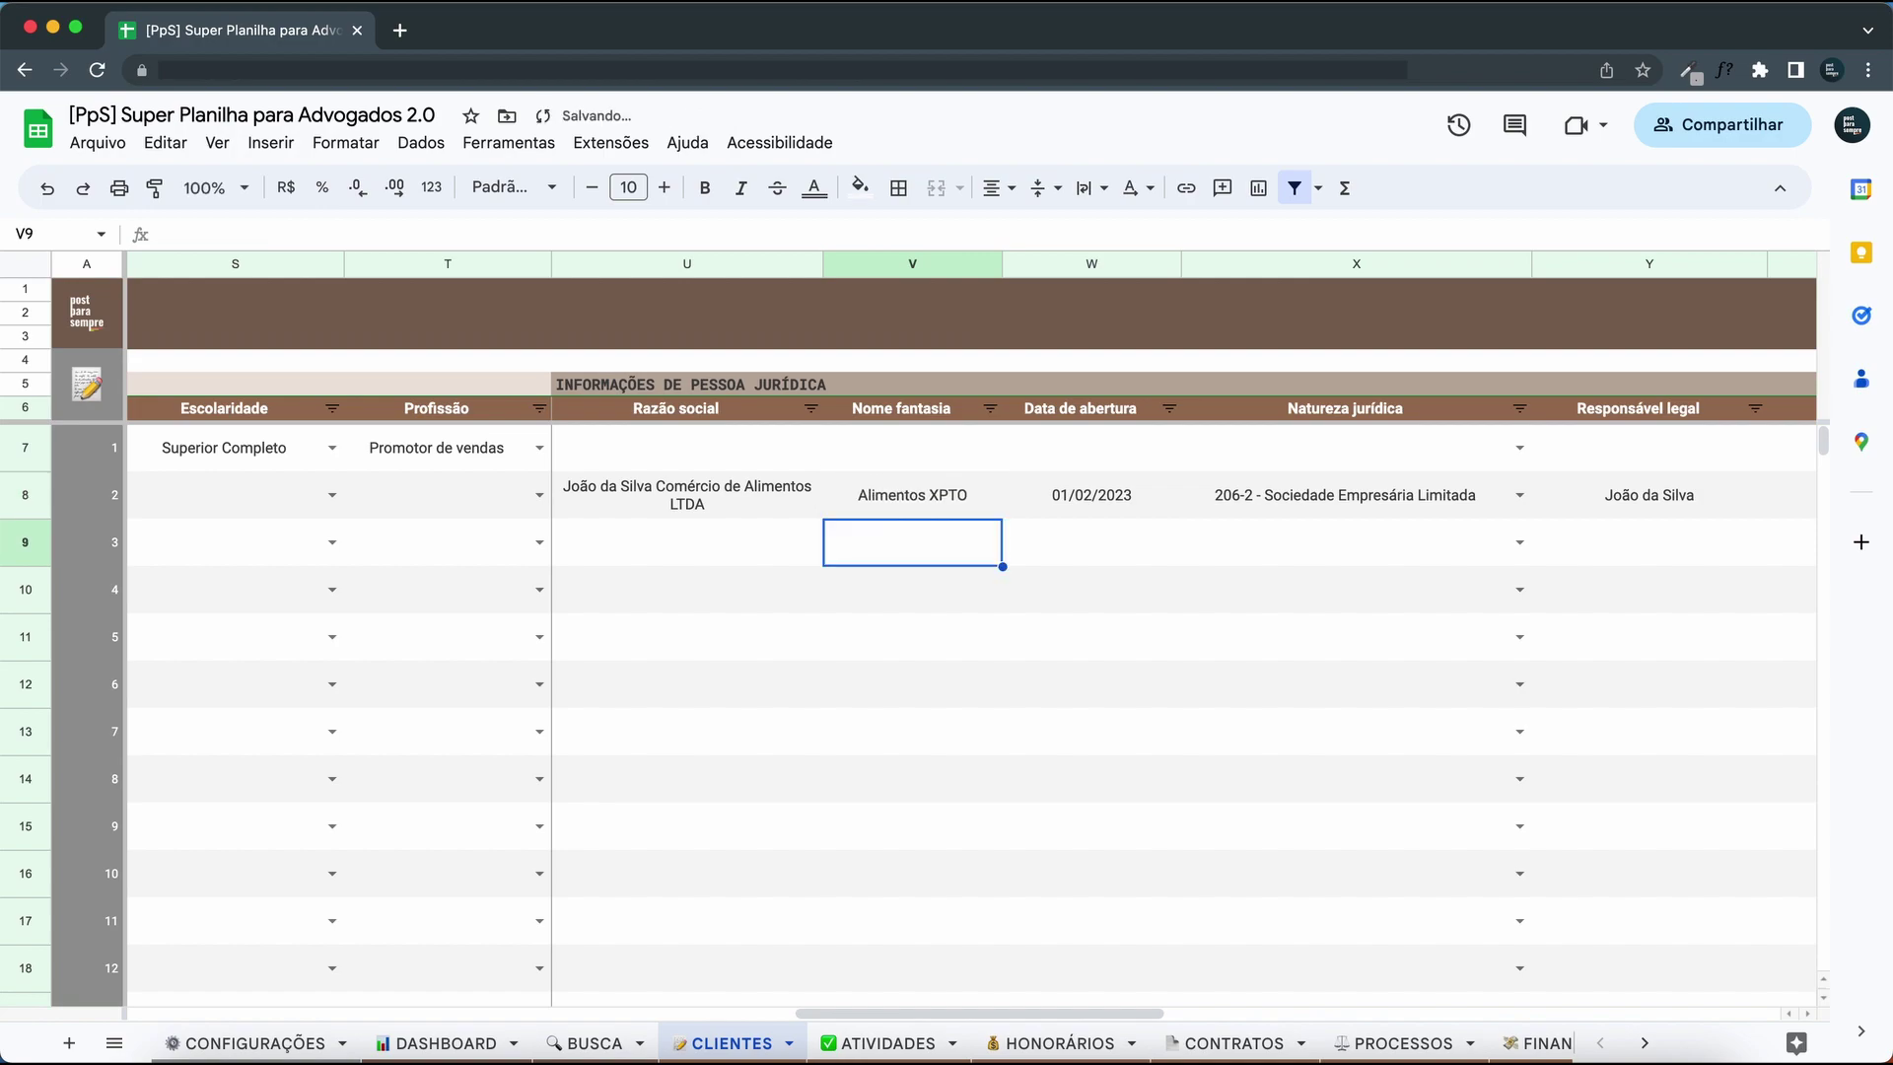
Inspect the data validation on the second client's Nome fantasia cell and compare it with the neighbouring Data de abertura cell.
left_click(925, 498)
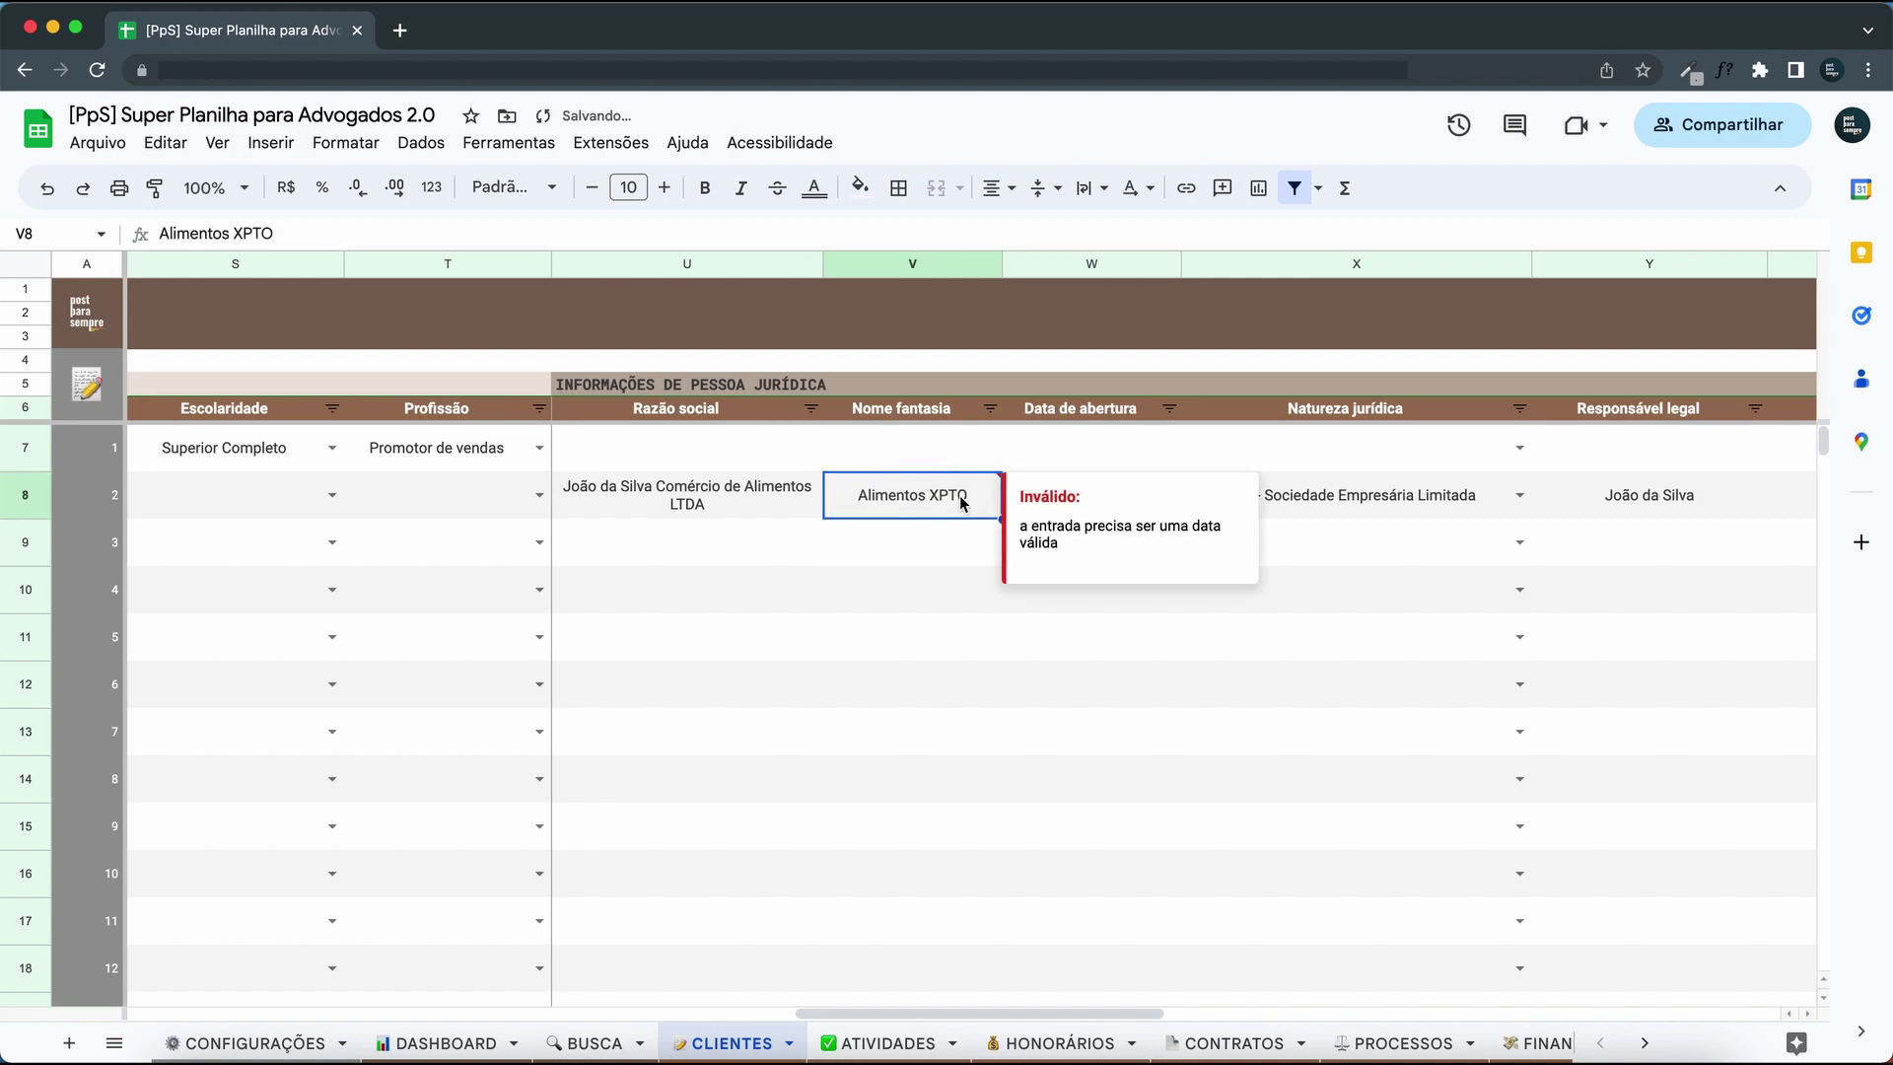
left_click(949, 653)
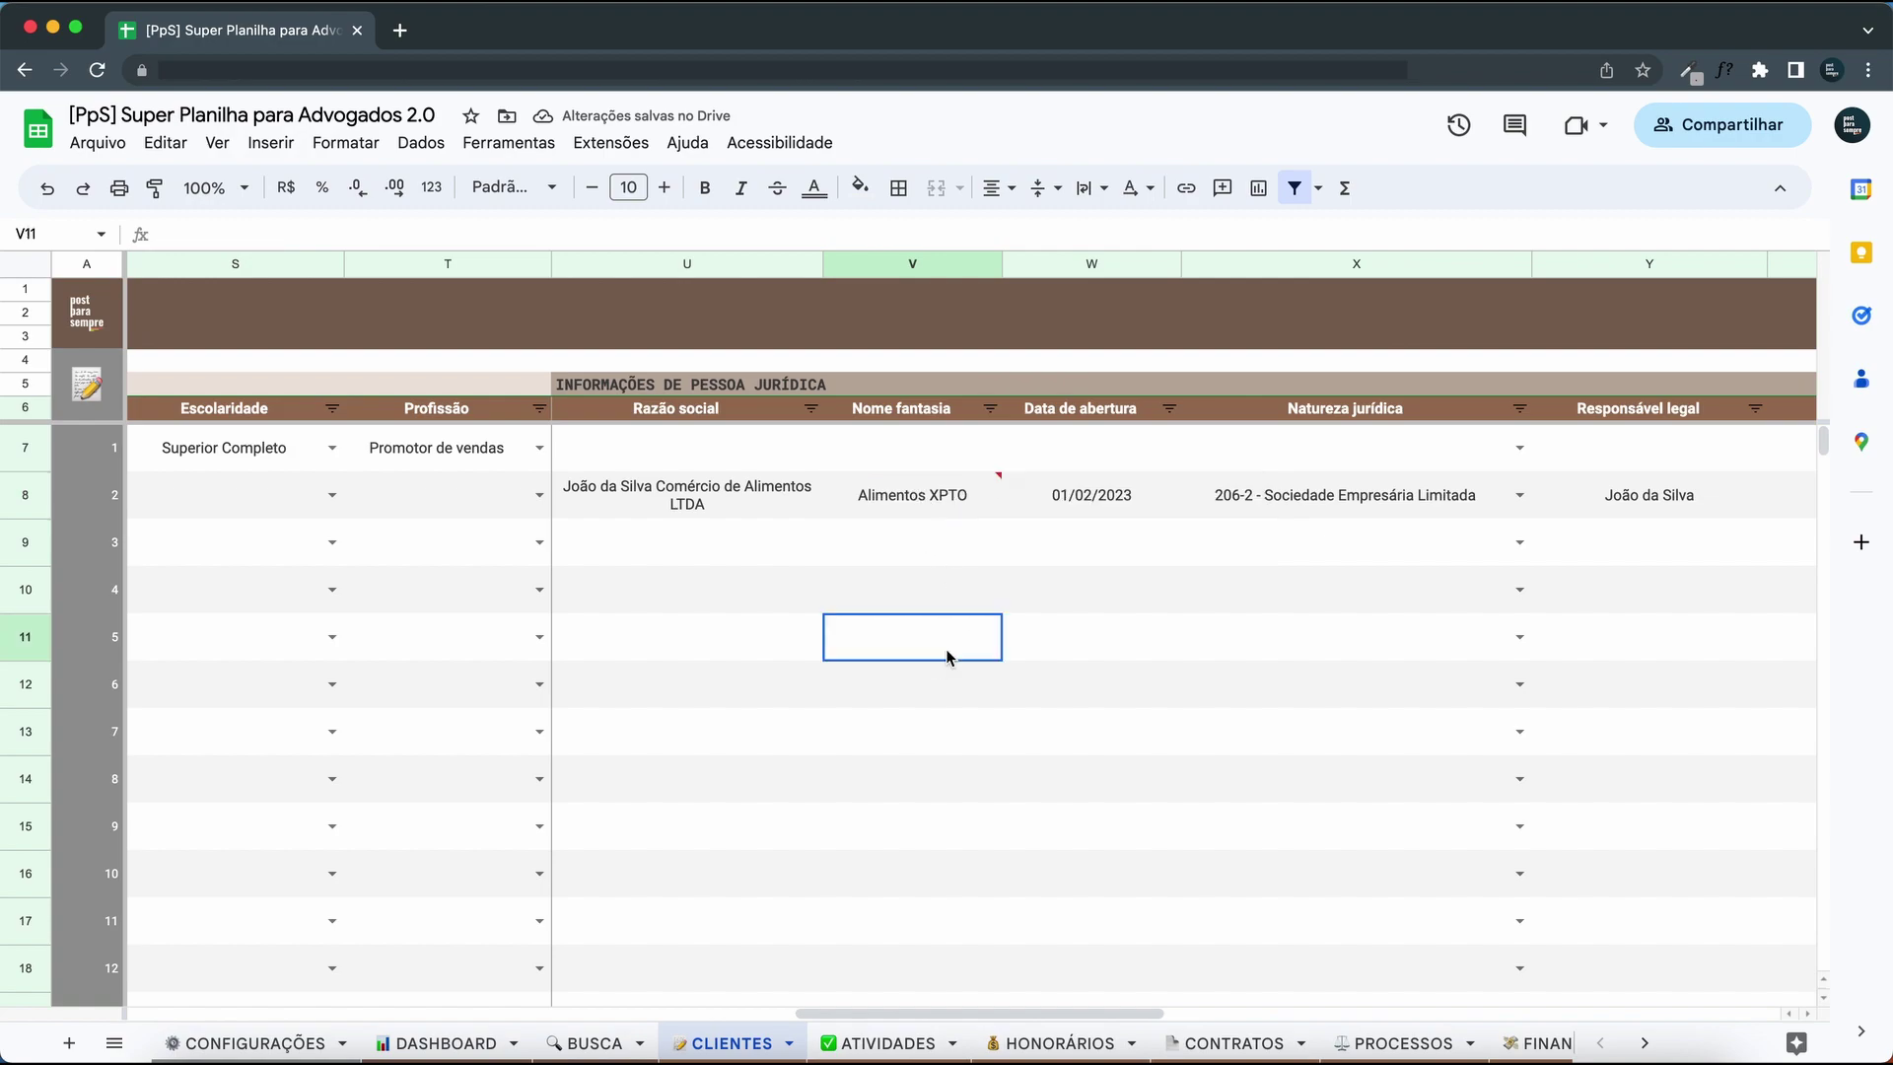
left_click(1092, 511)
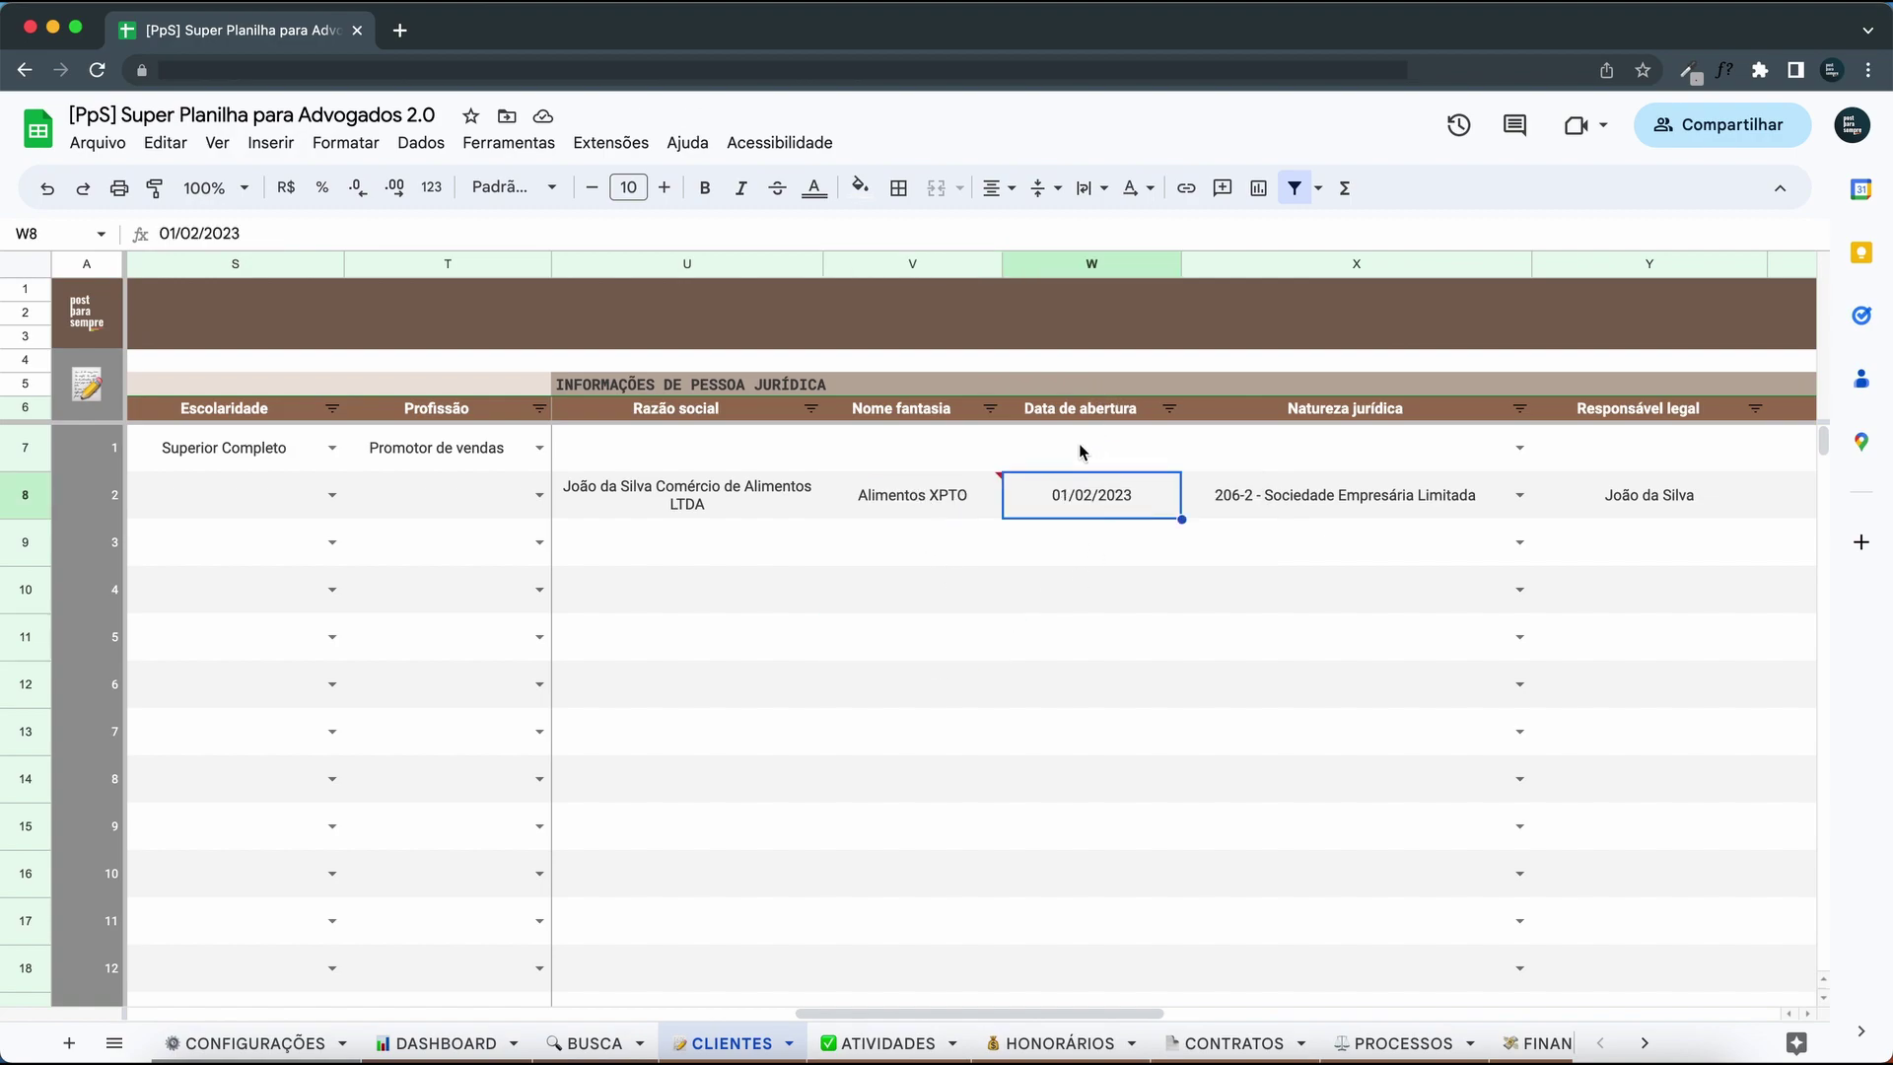
left_click(890, 507)
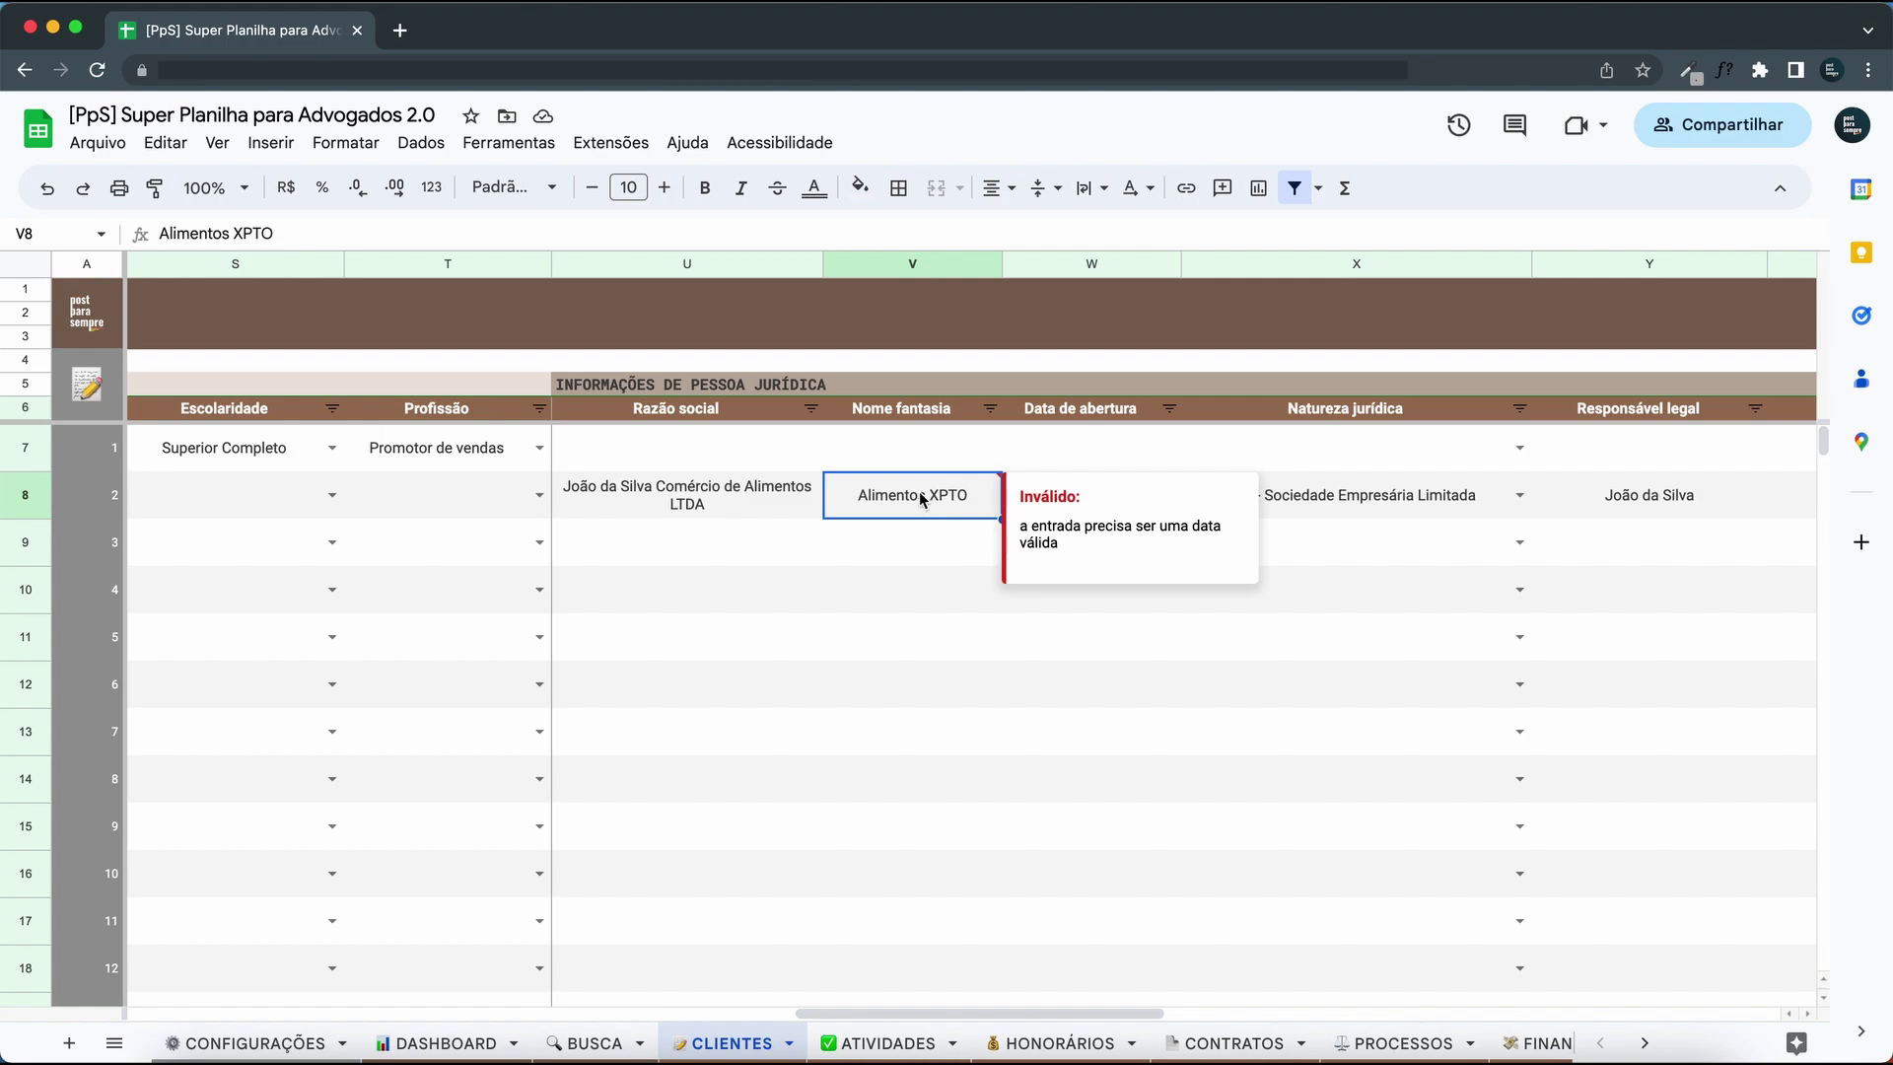
left_click(918, 457)
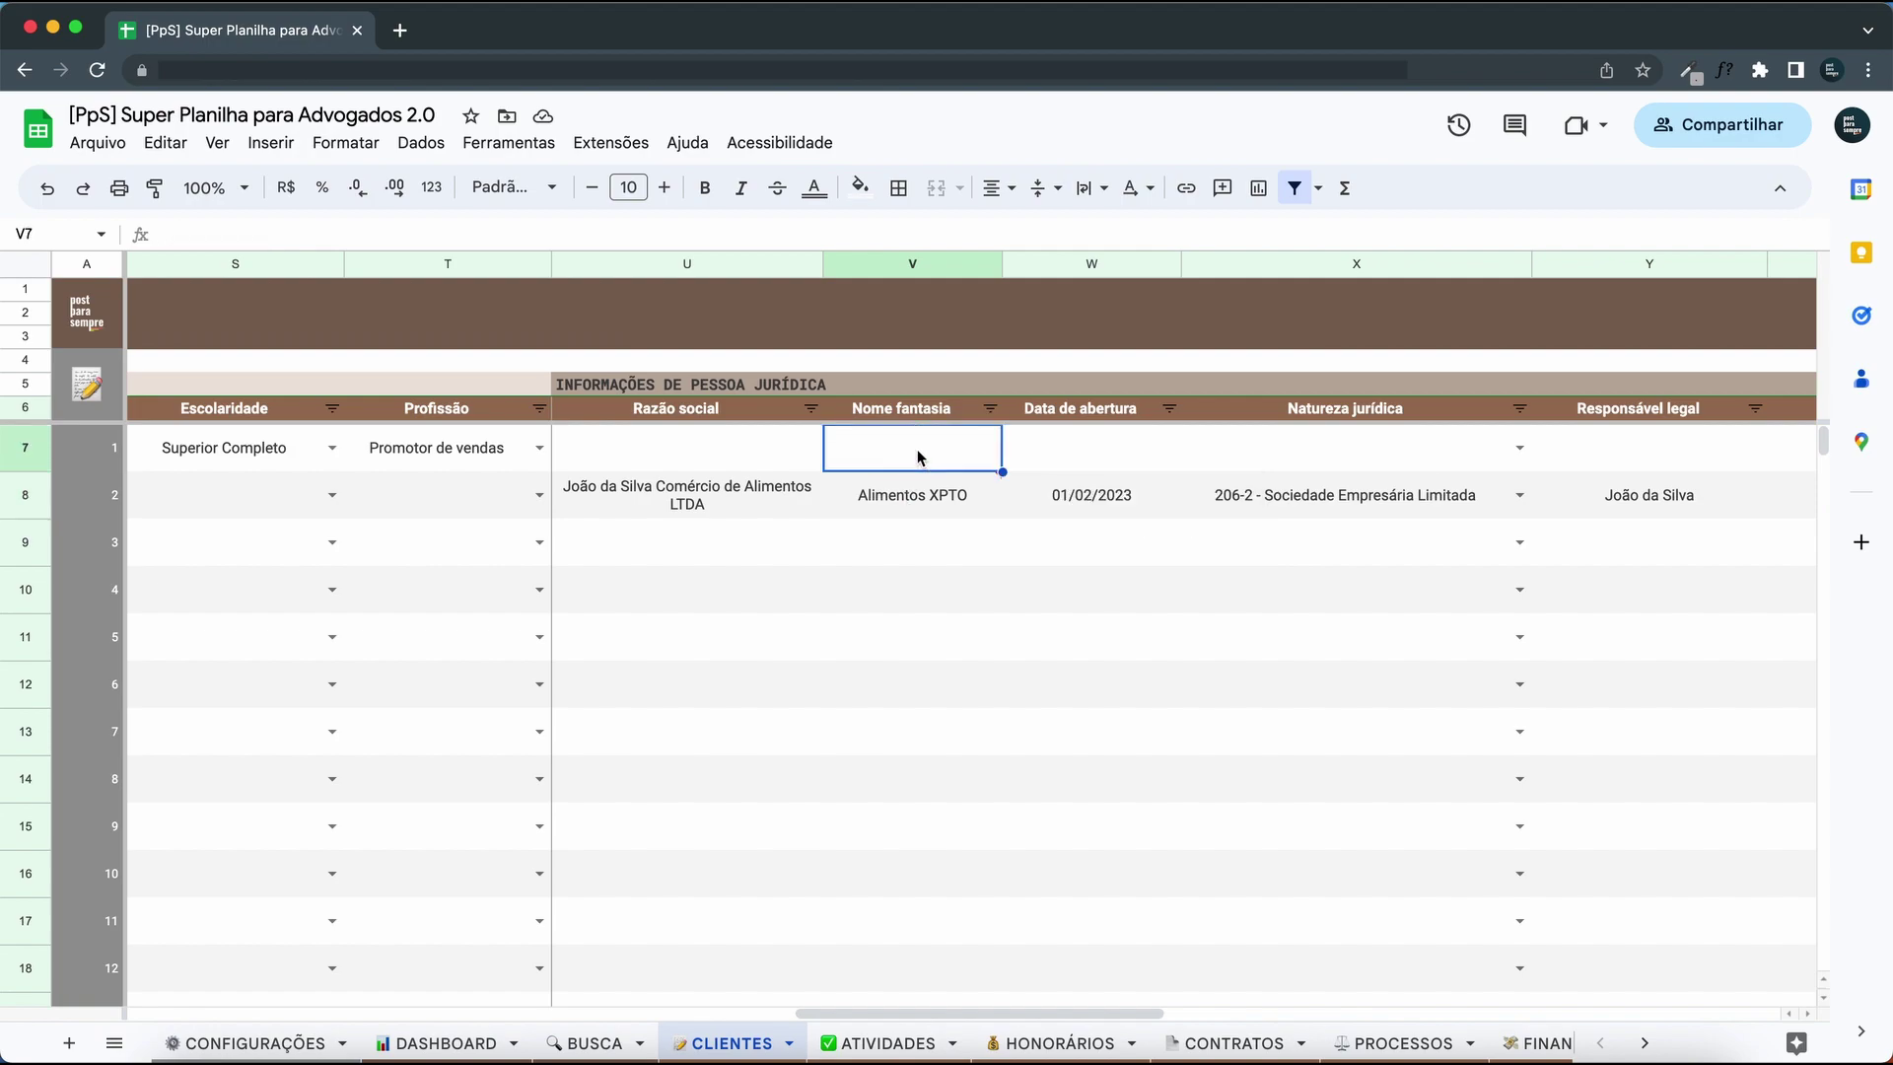
left_click(940, 541)
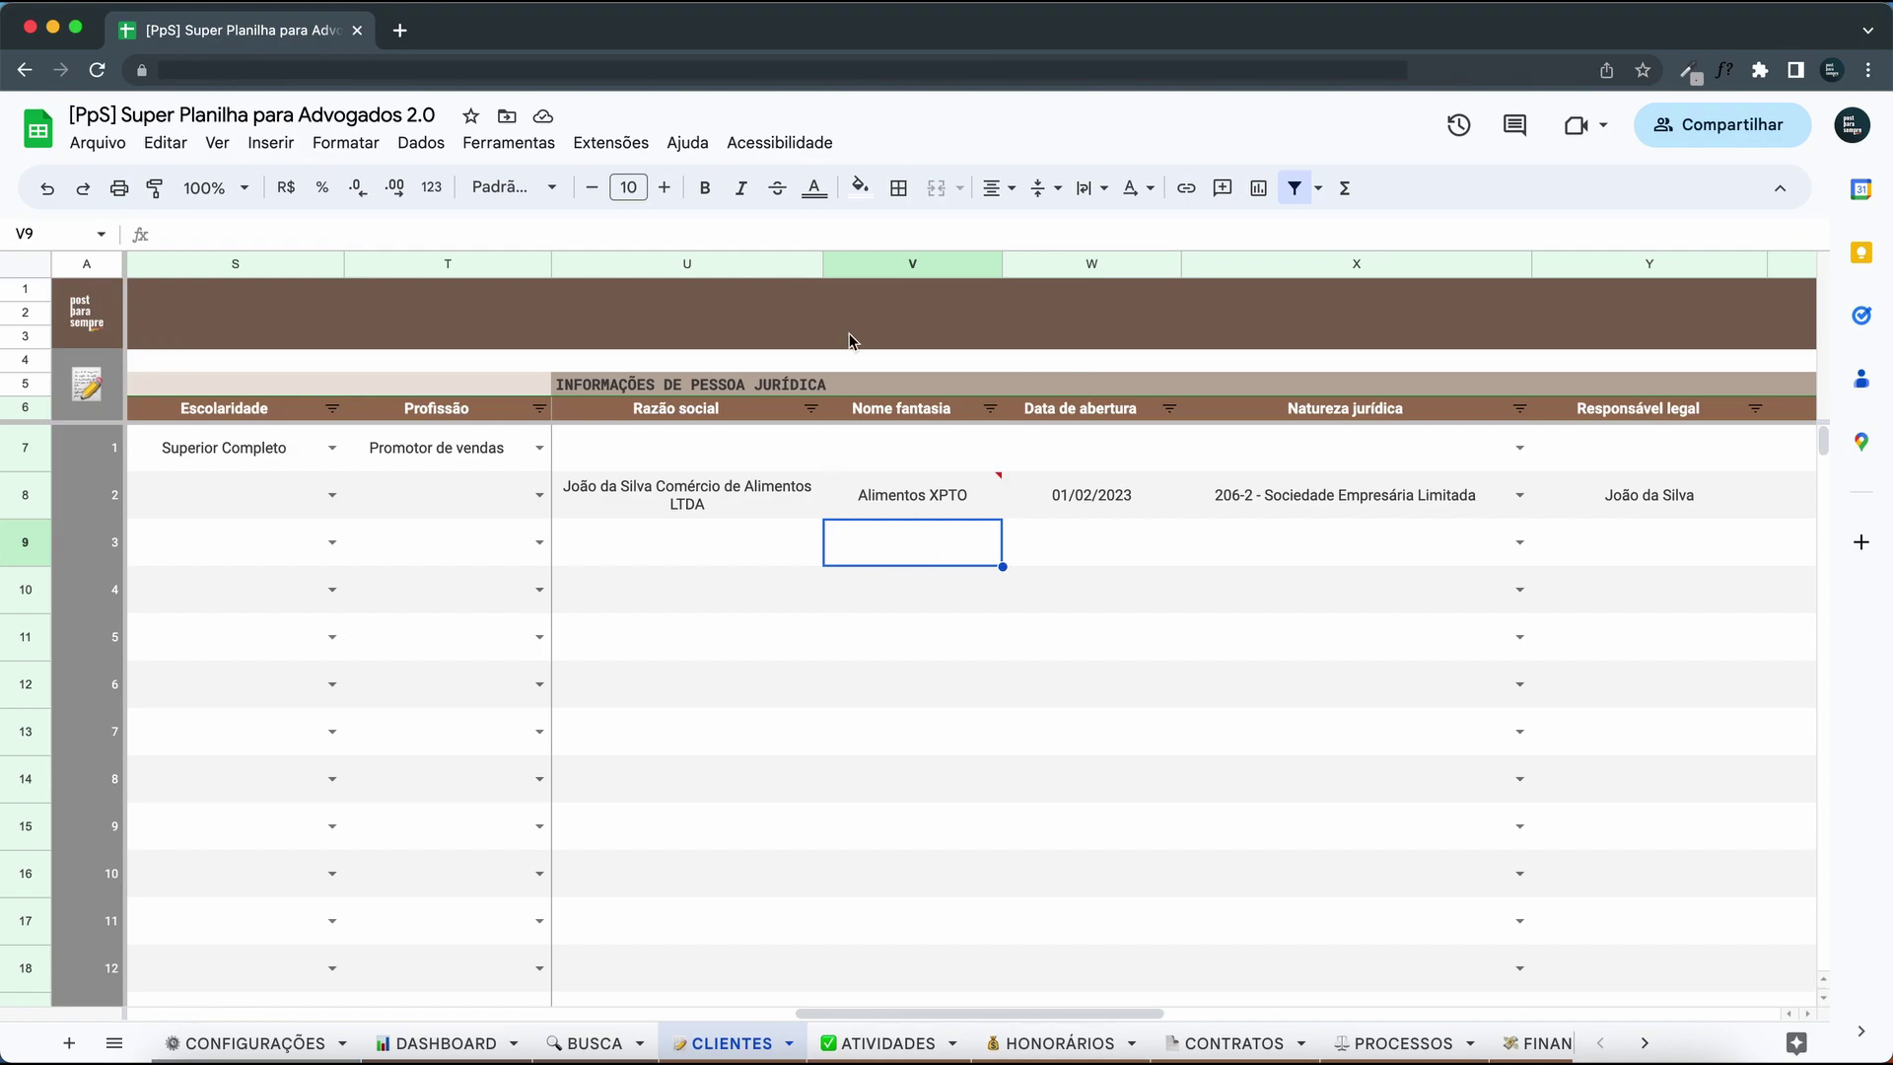
left_click(1042, 263)
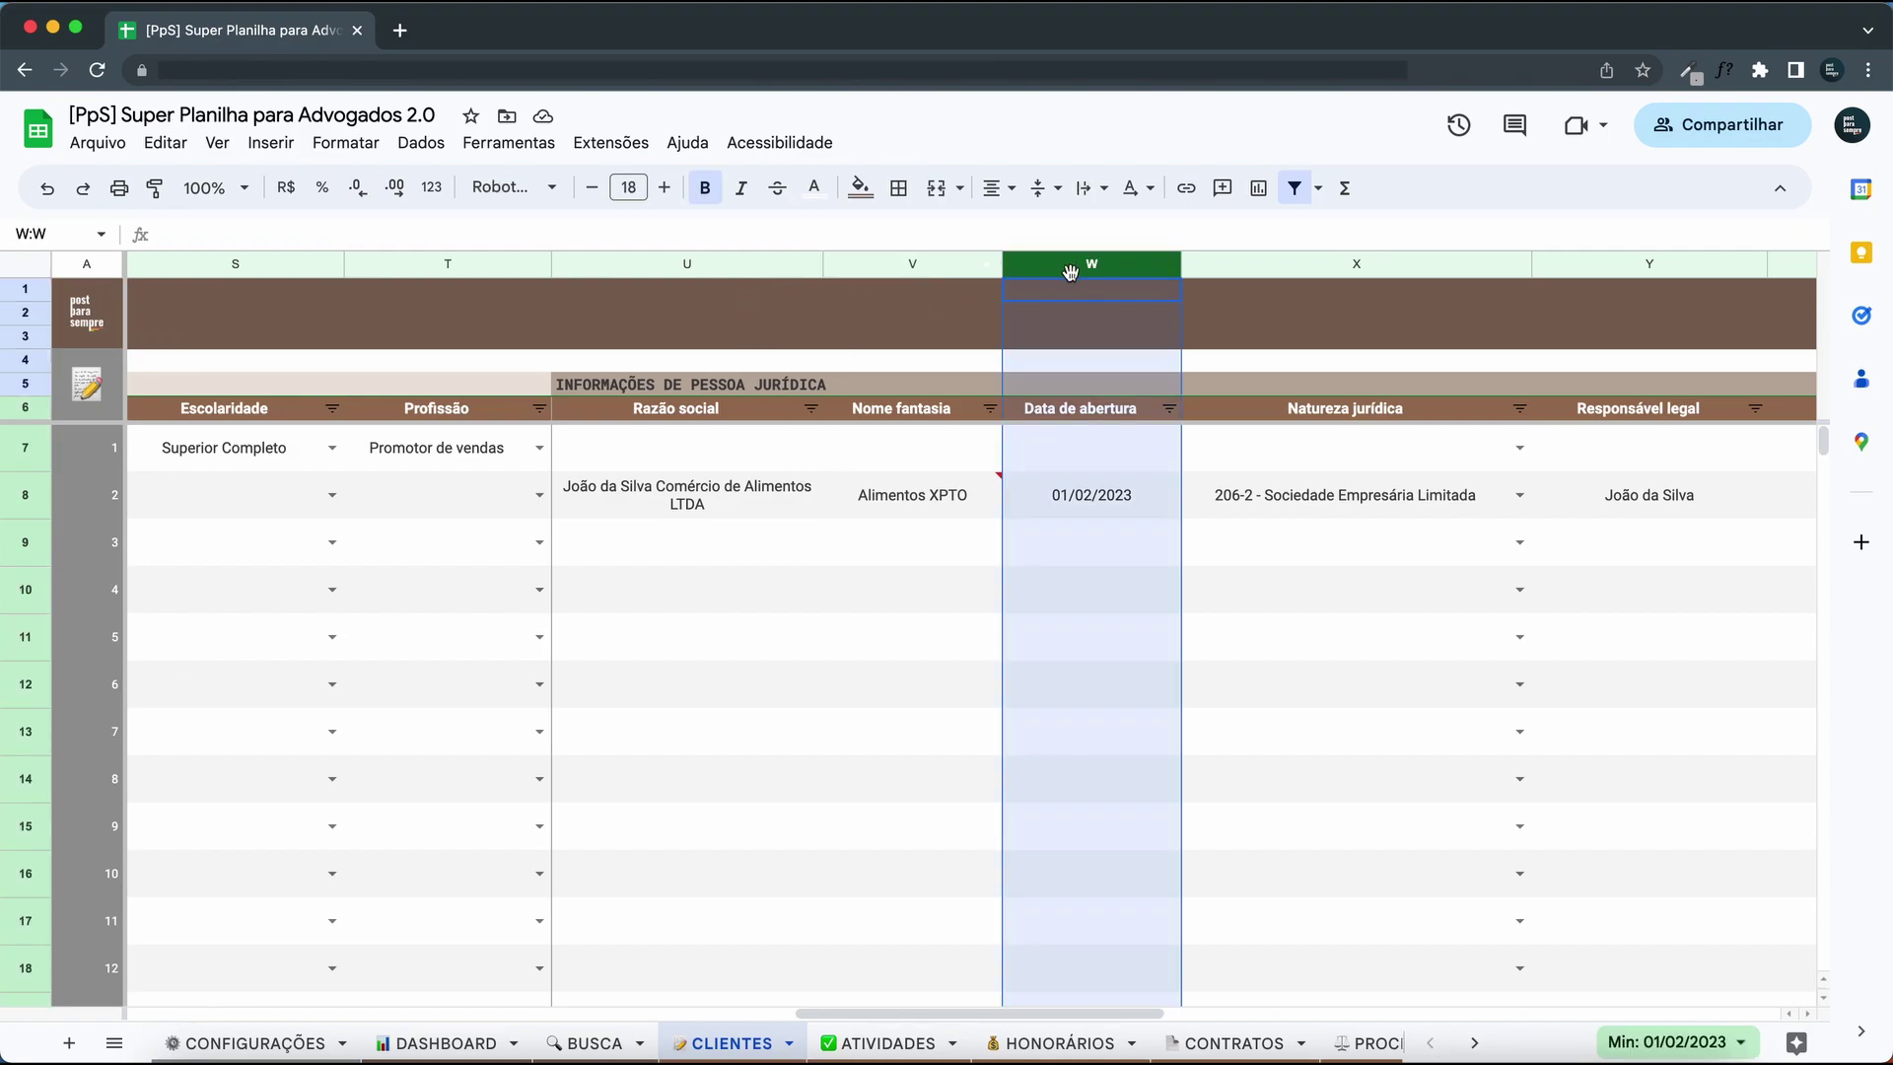
right_click(1070, 272)
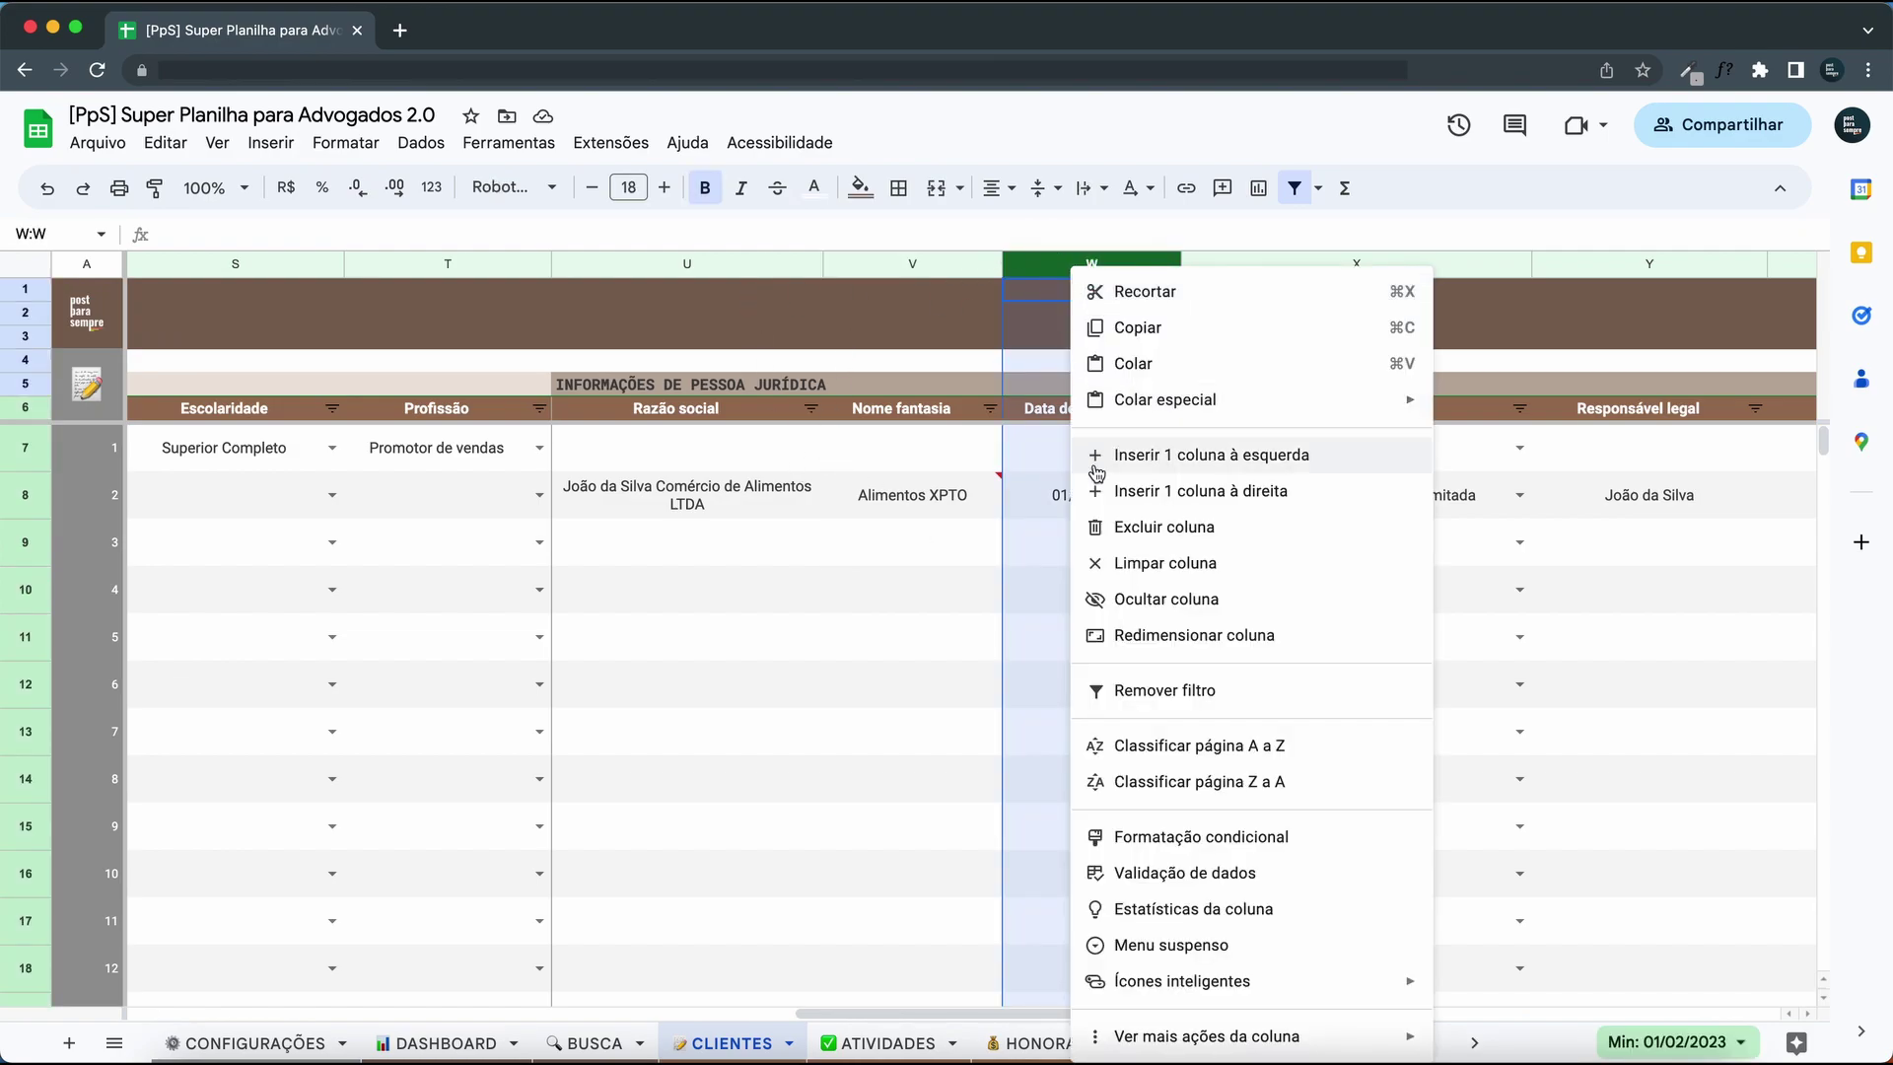
left_click(1035, 493)
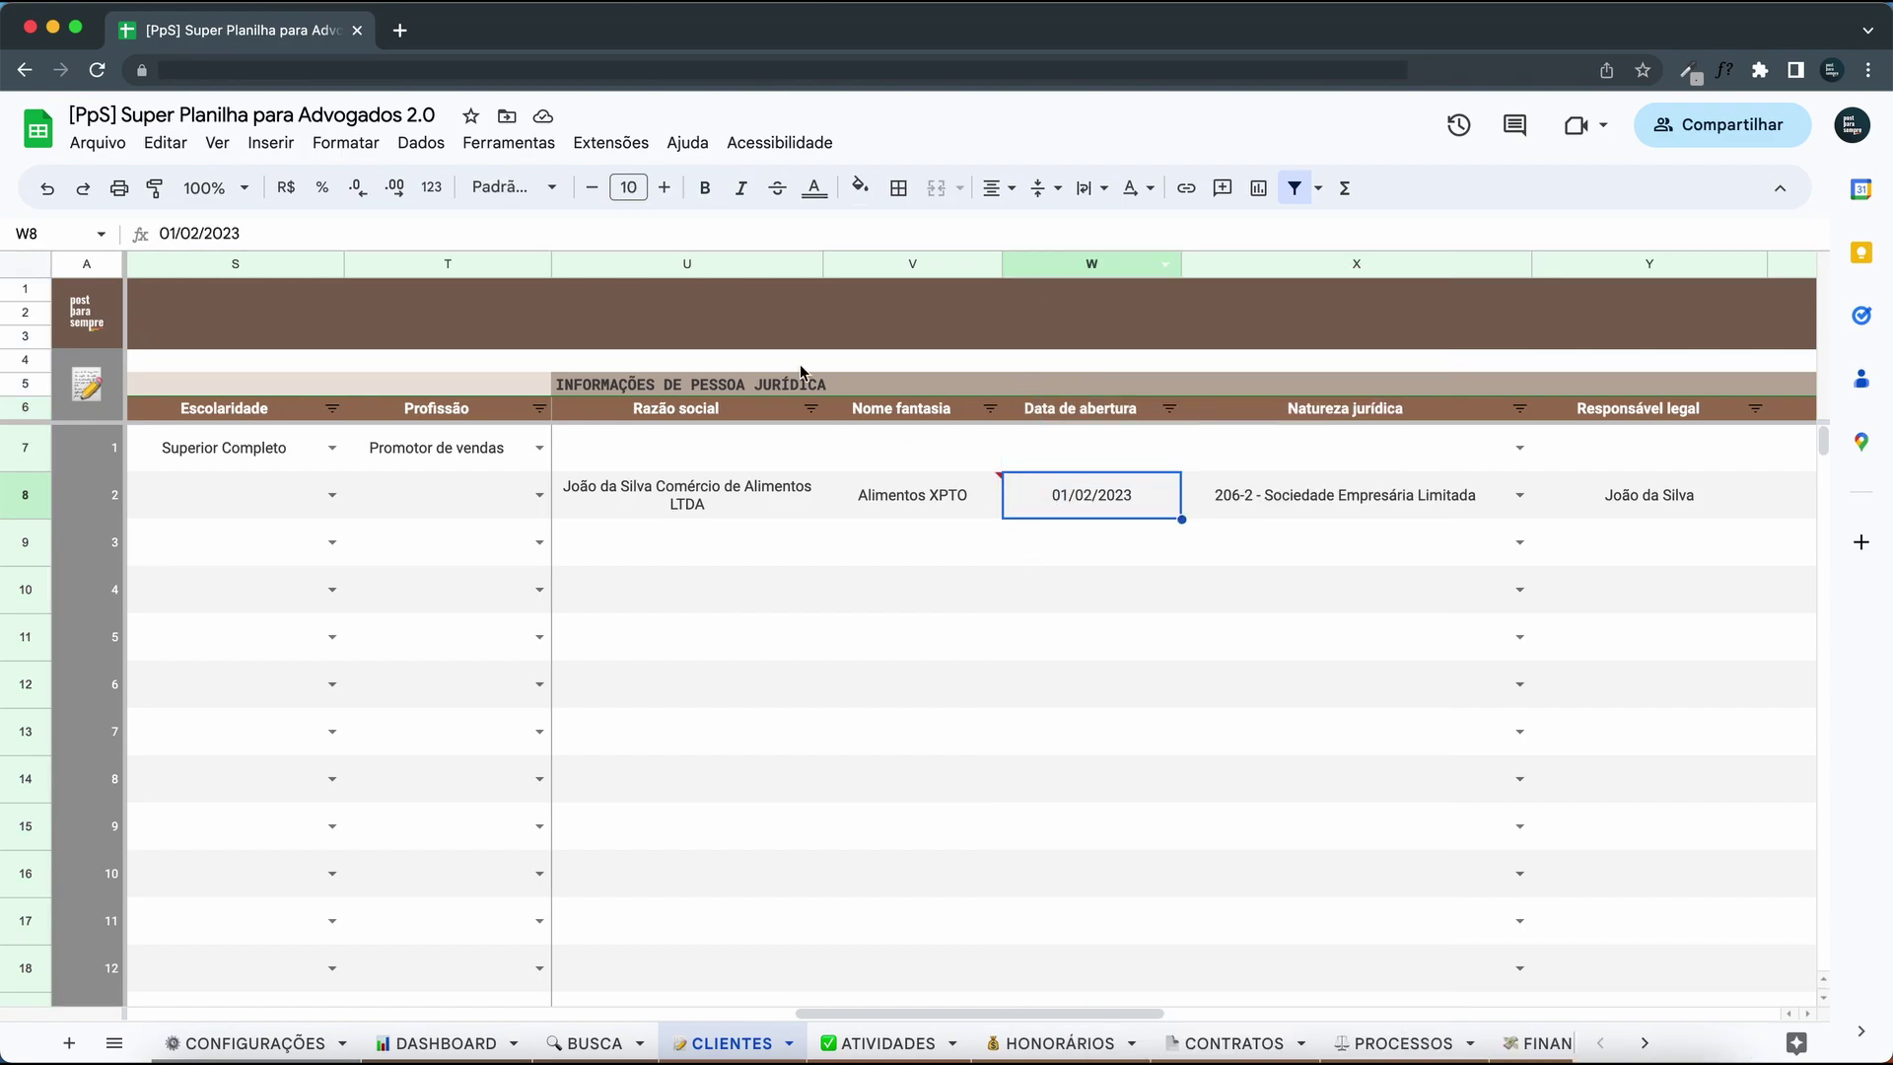
Insert one column to the right of Razão social.
left_click(736, 262)
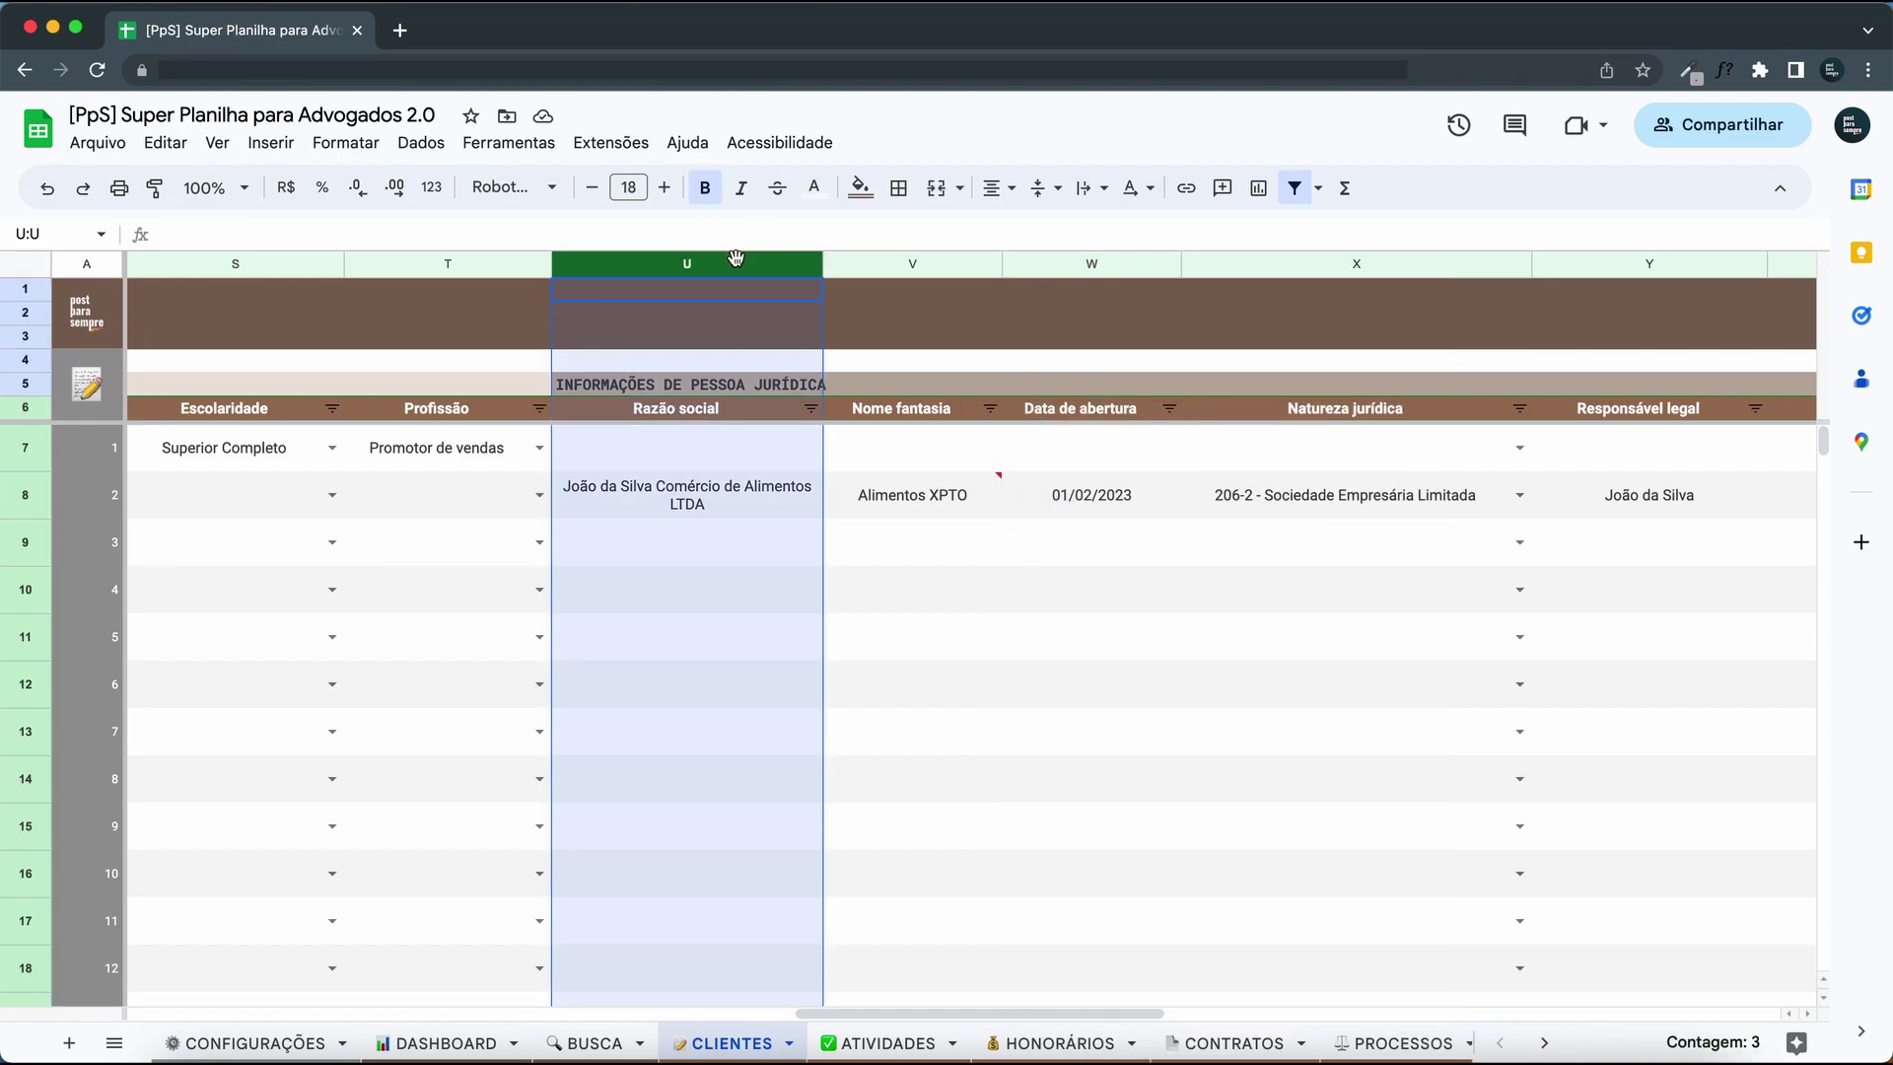
right_click(770, 263)
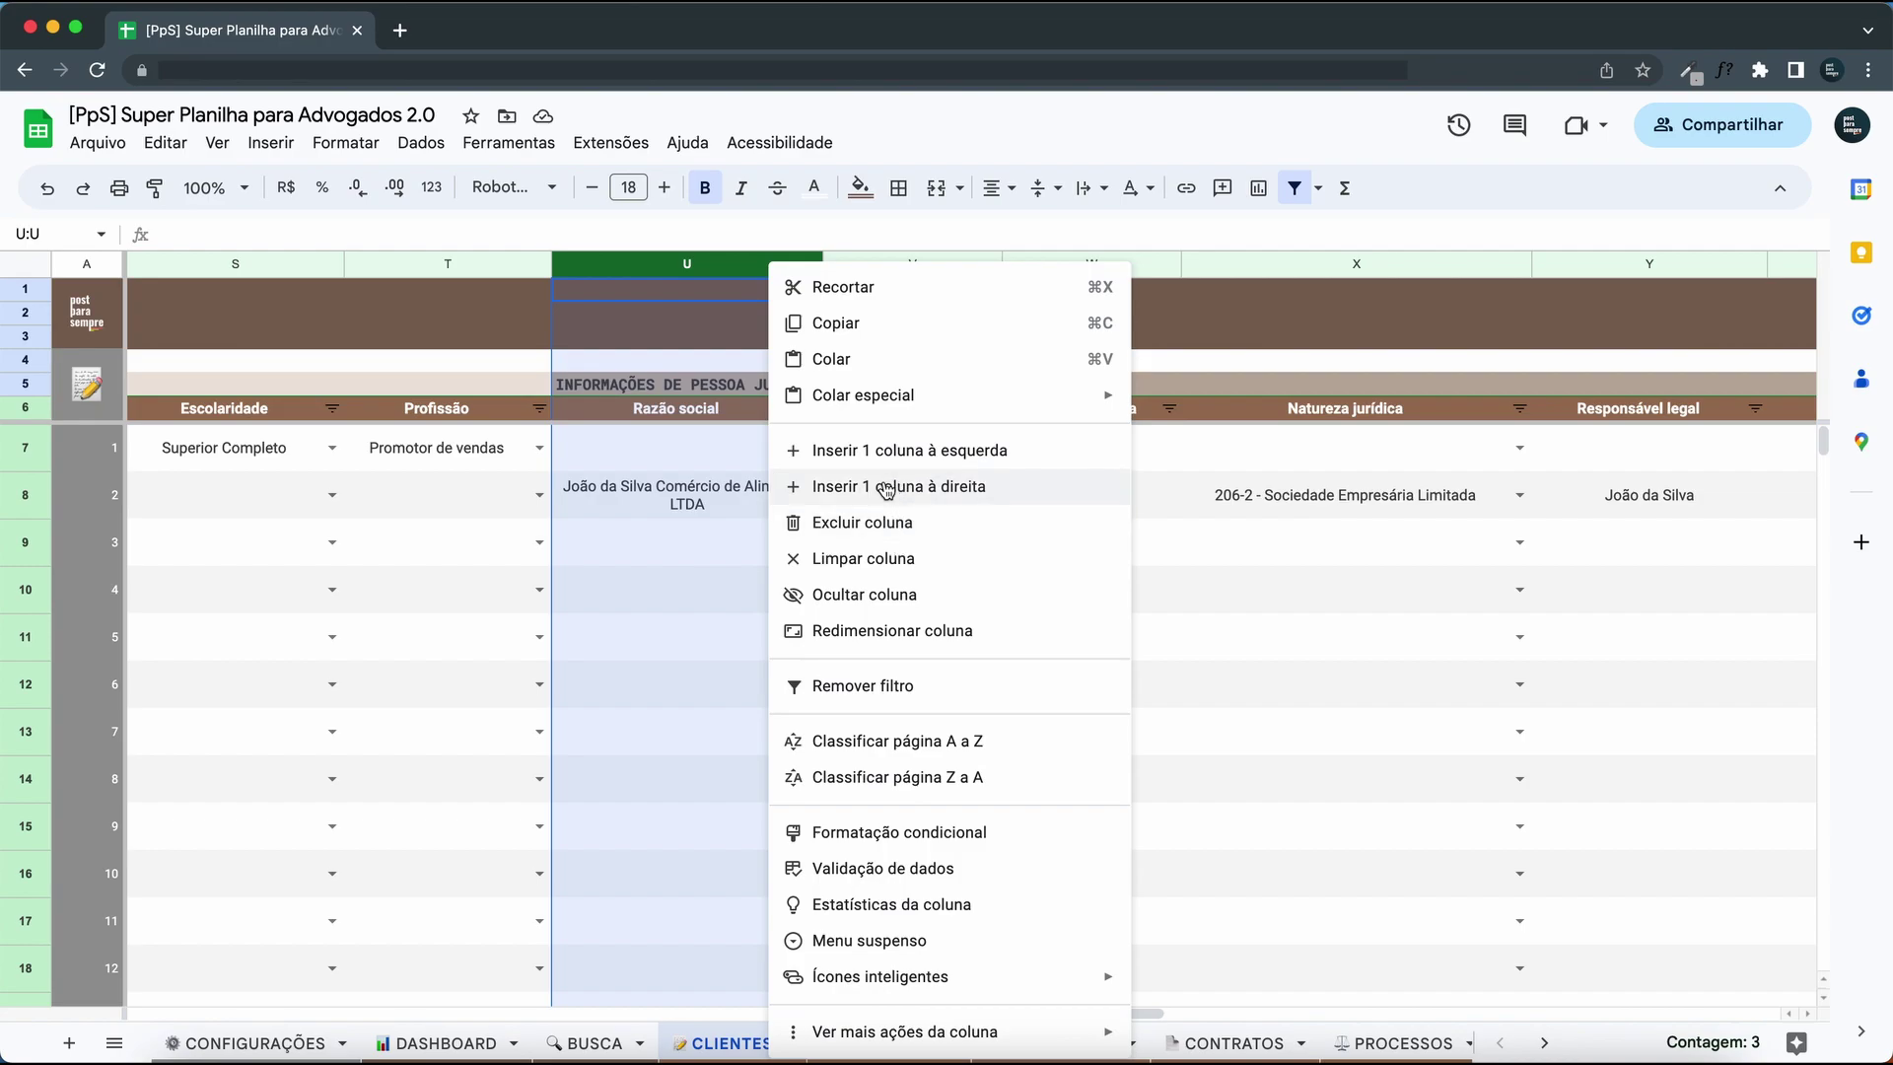
left_click(887, 487)
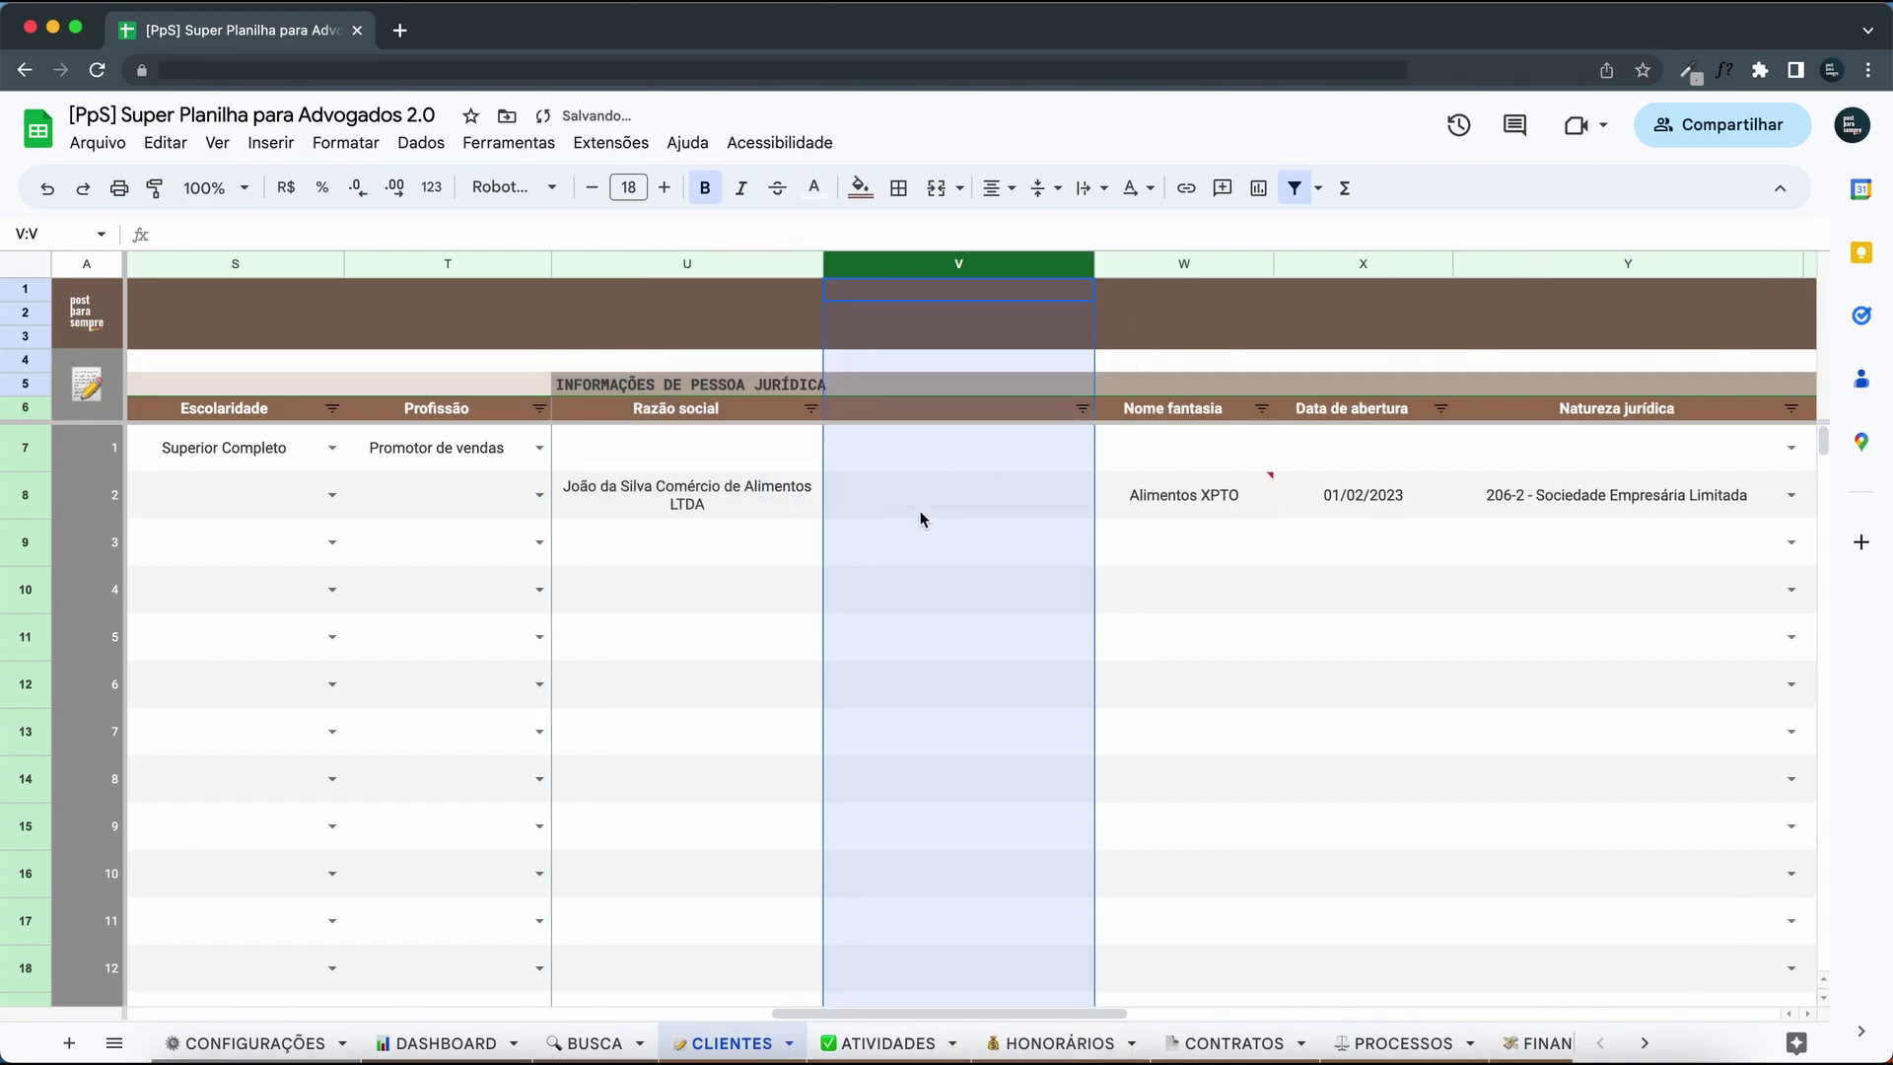
Enter "Alimentos XPTO" in the new column's cell for the second client, V8.
left_click(976, 508)
type("Alimentos XPTO")
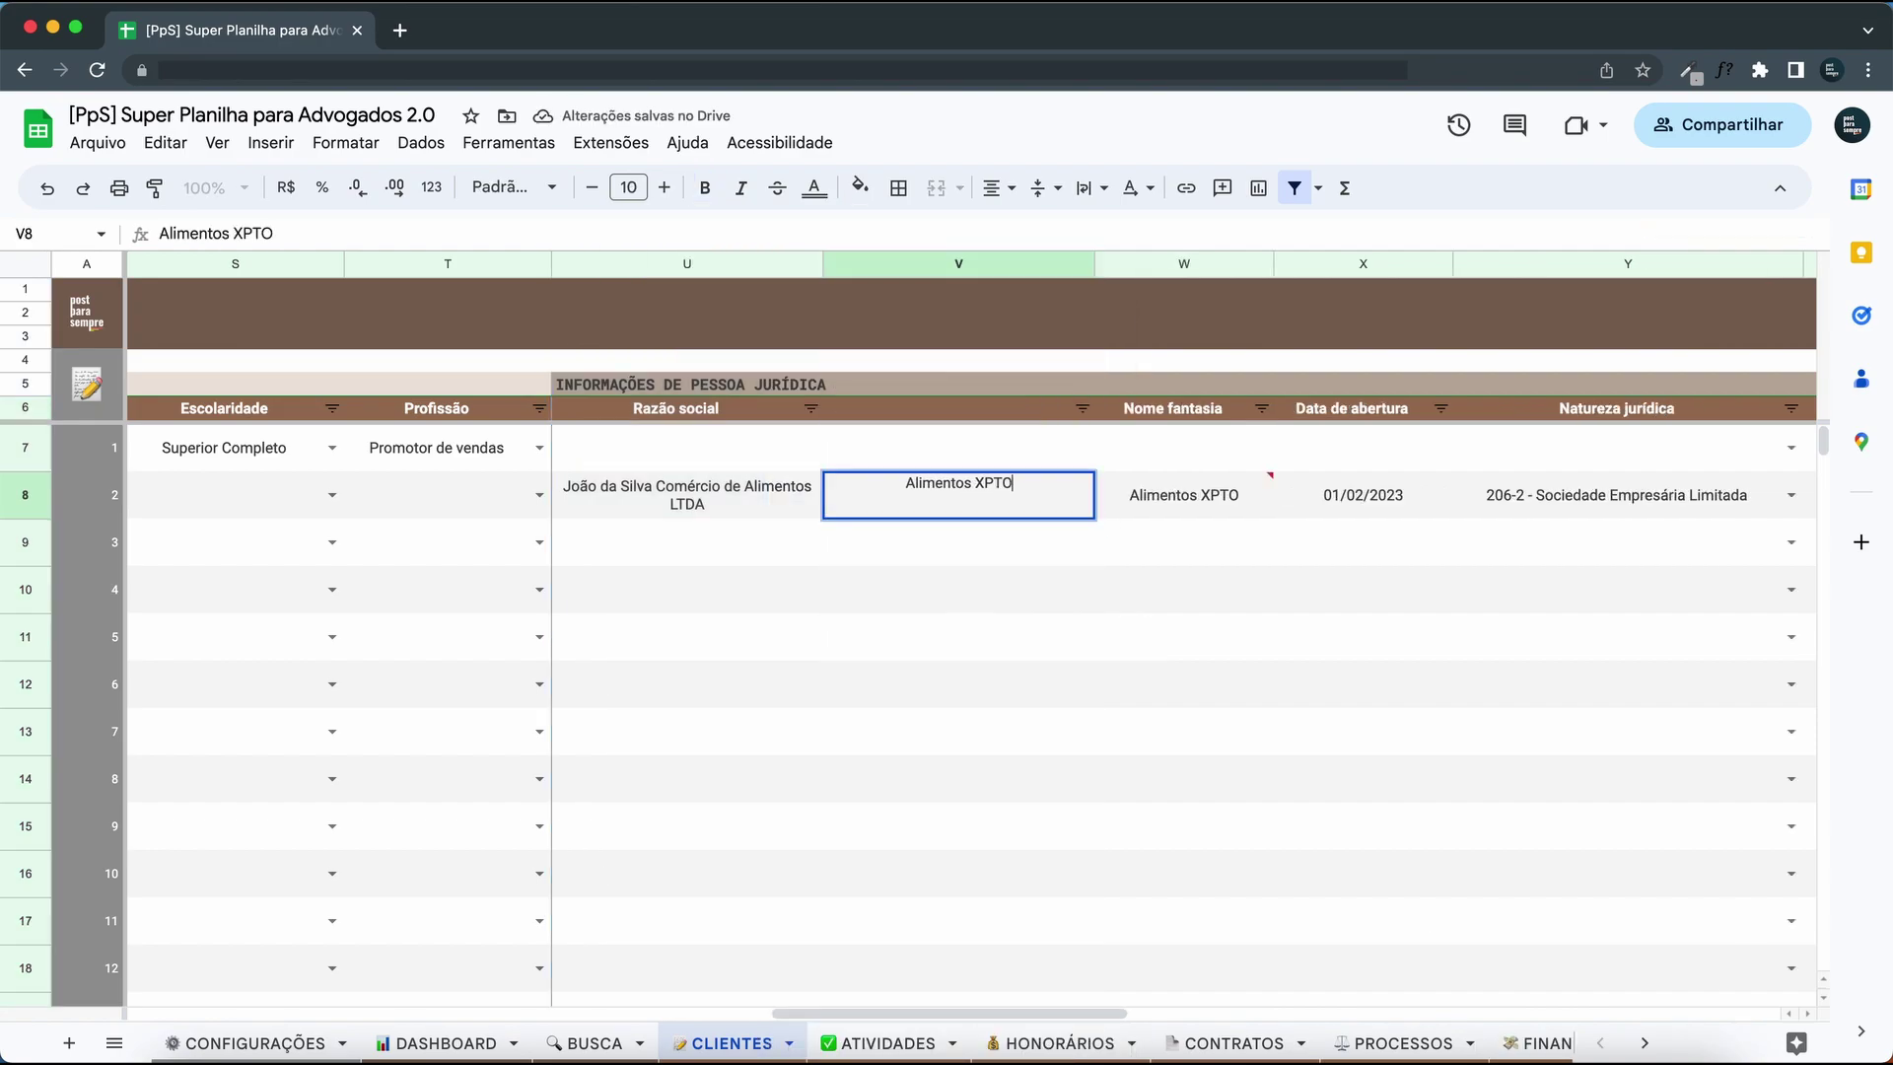
key("Return")
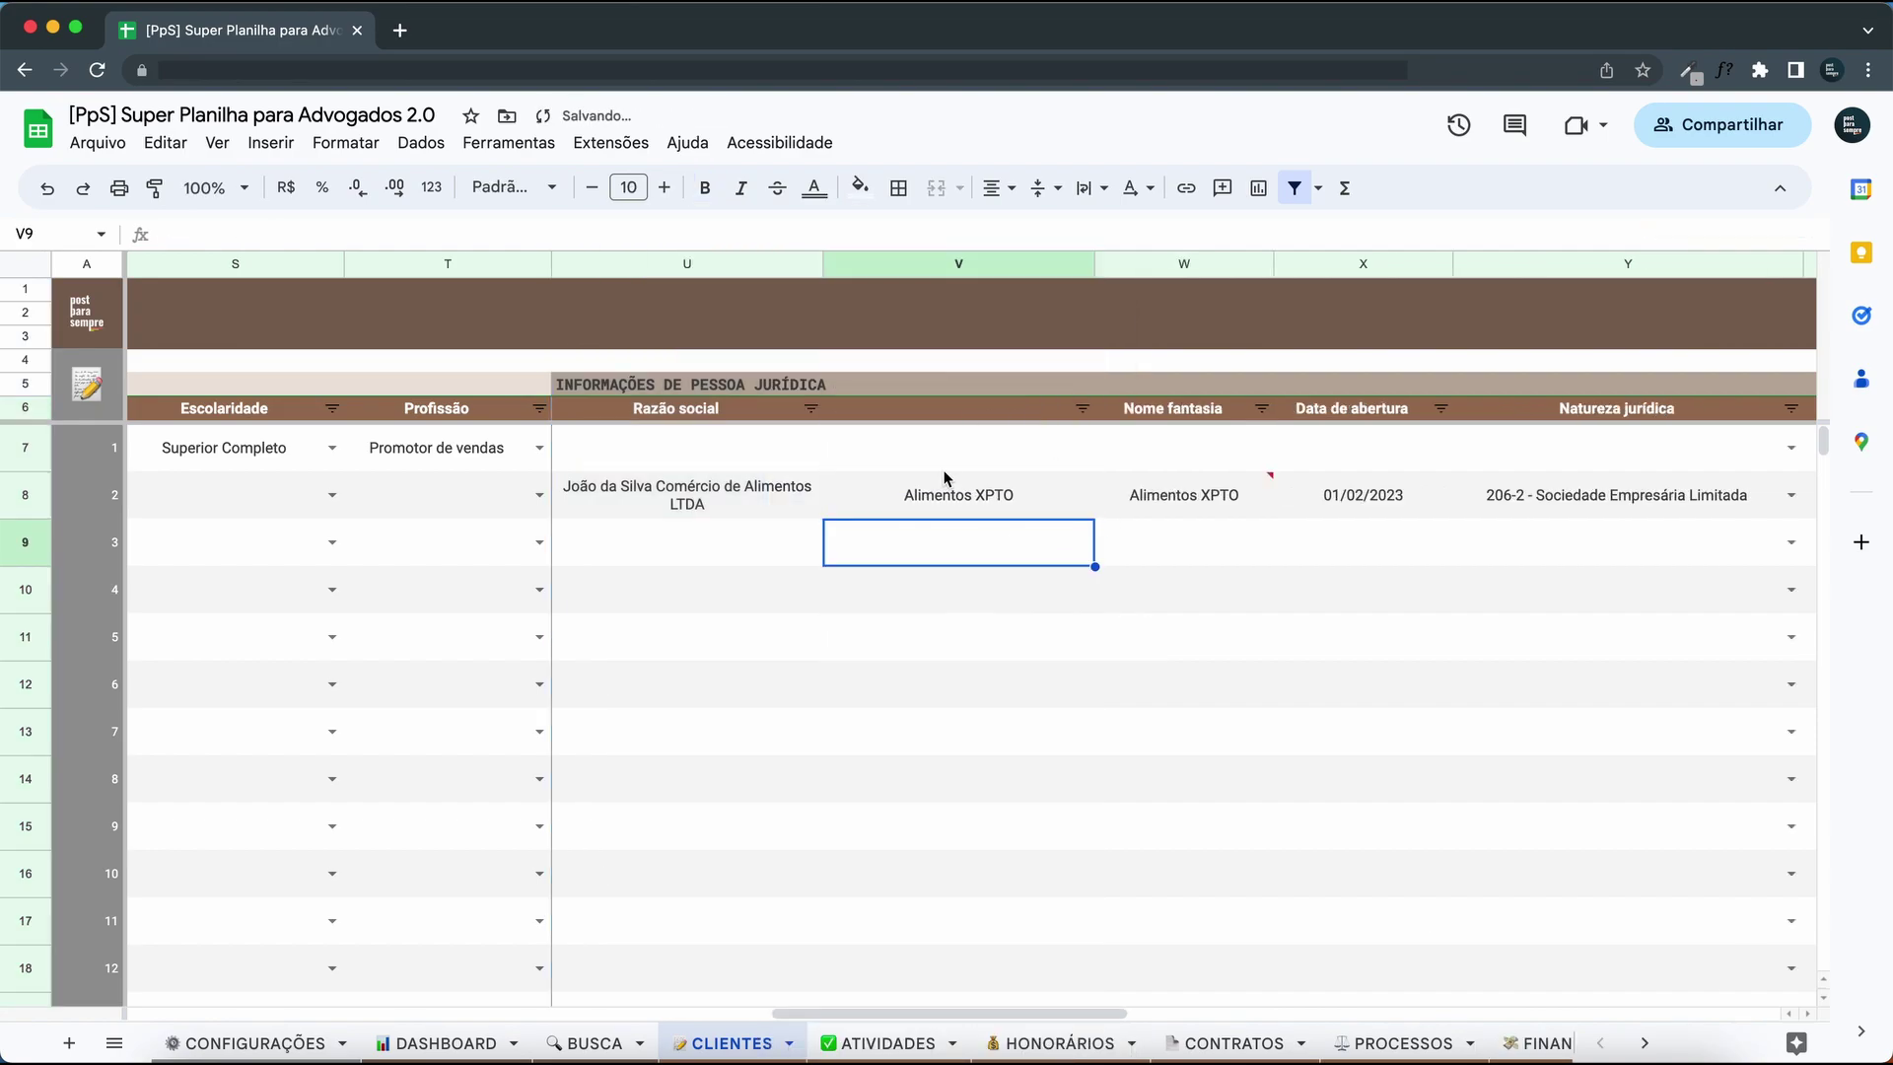
Delete the untitled extra column between Razão social and Nome fantasia.
left_click(1015, 500)
right_click(964, 261)
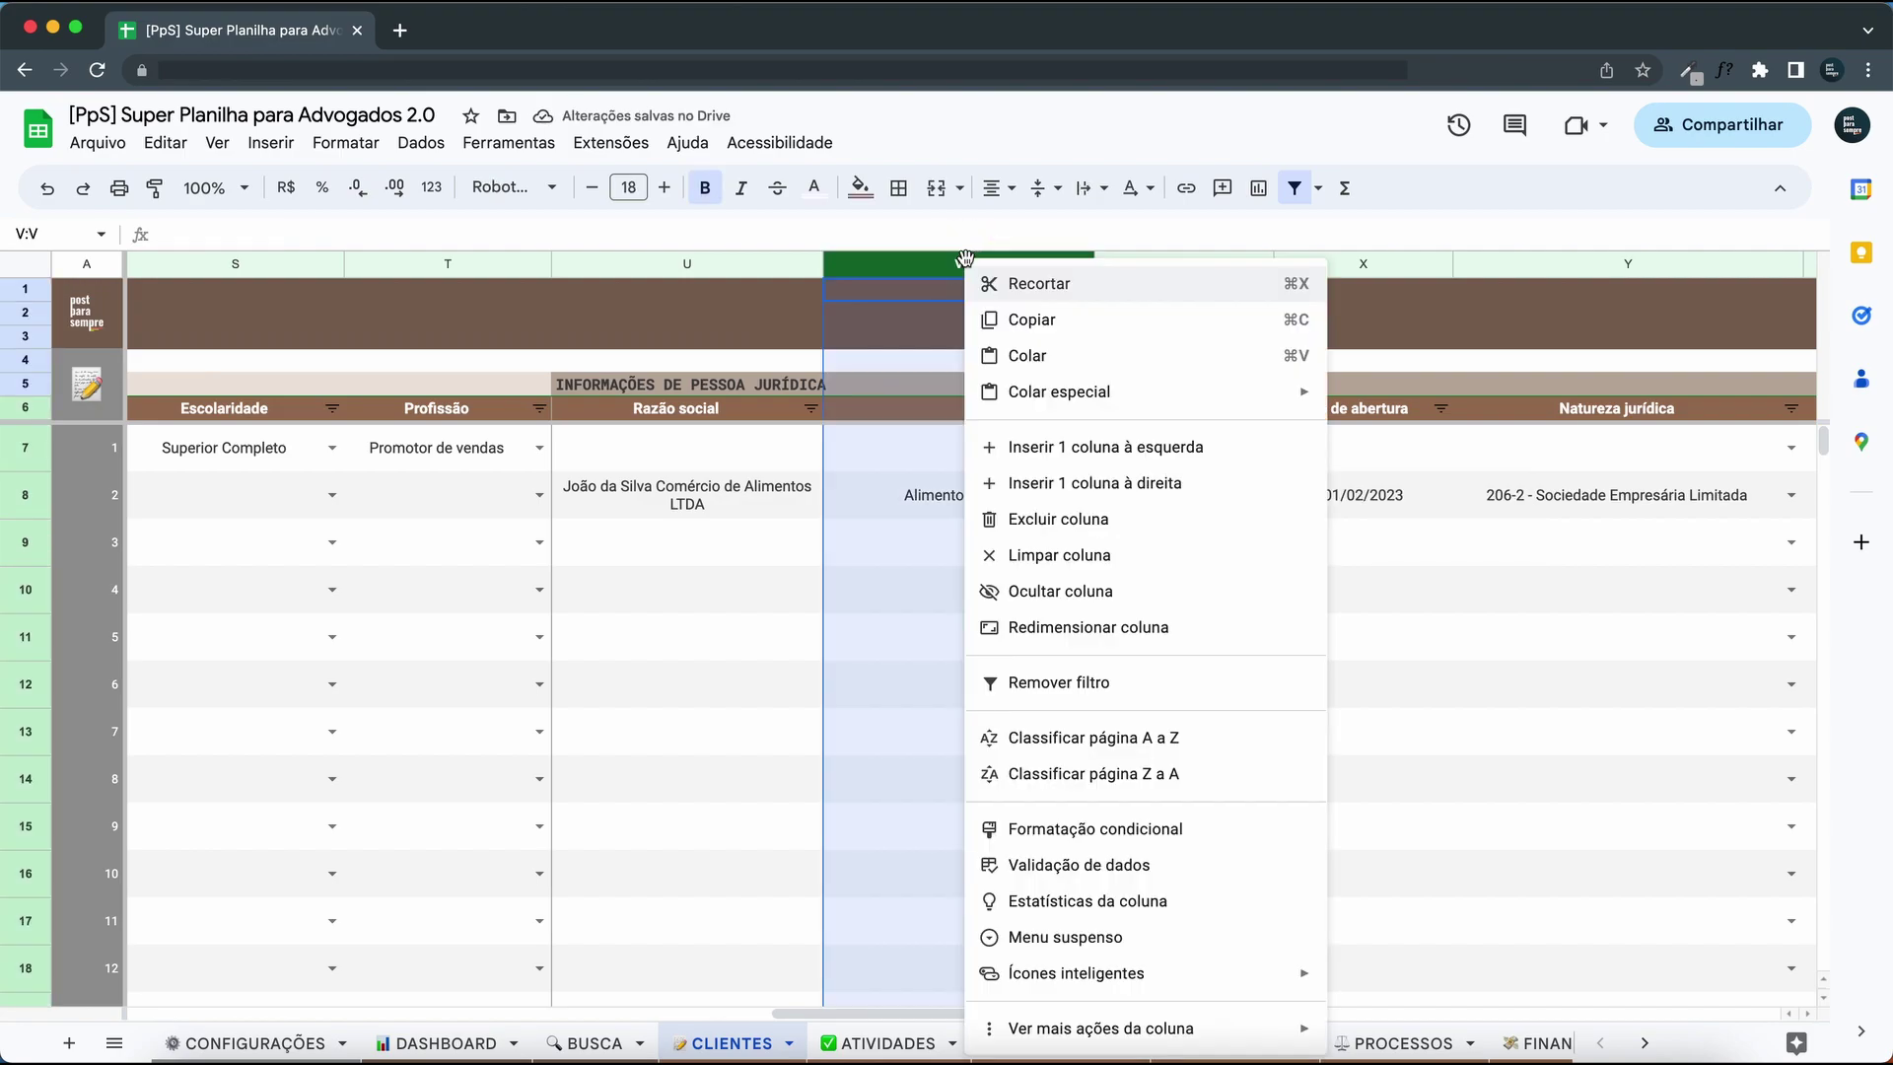
left_click(1026, 518)
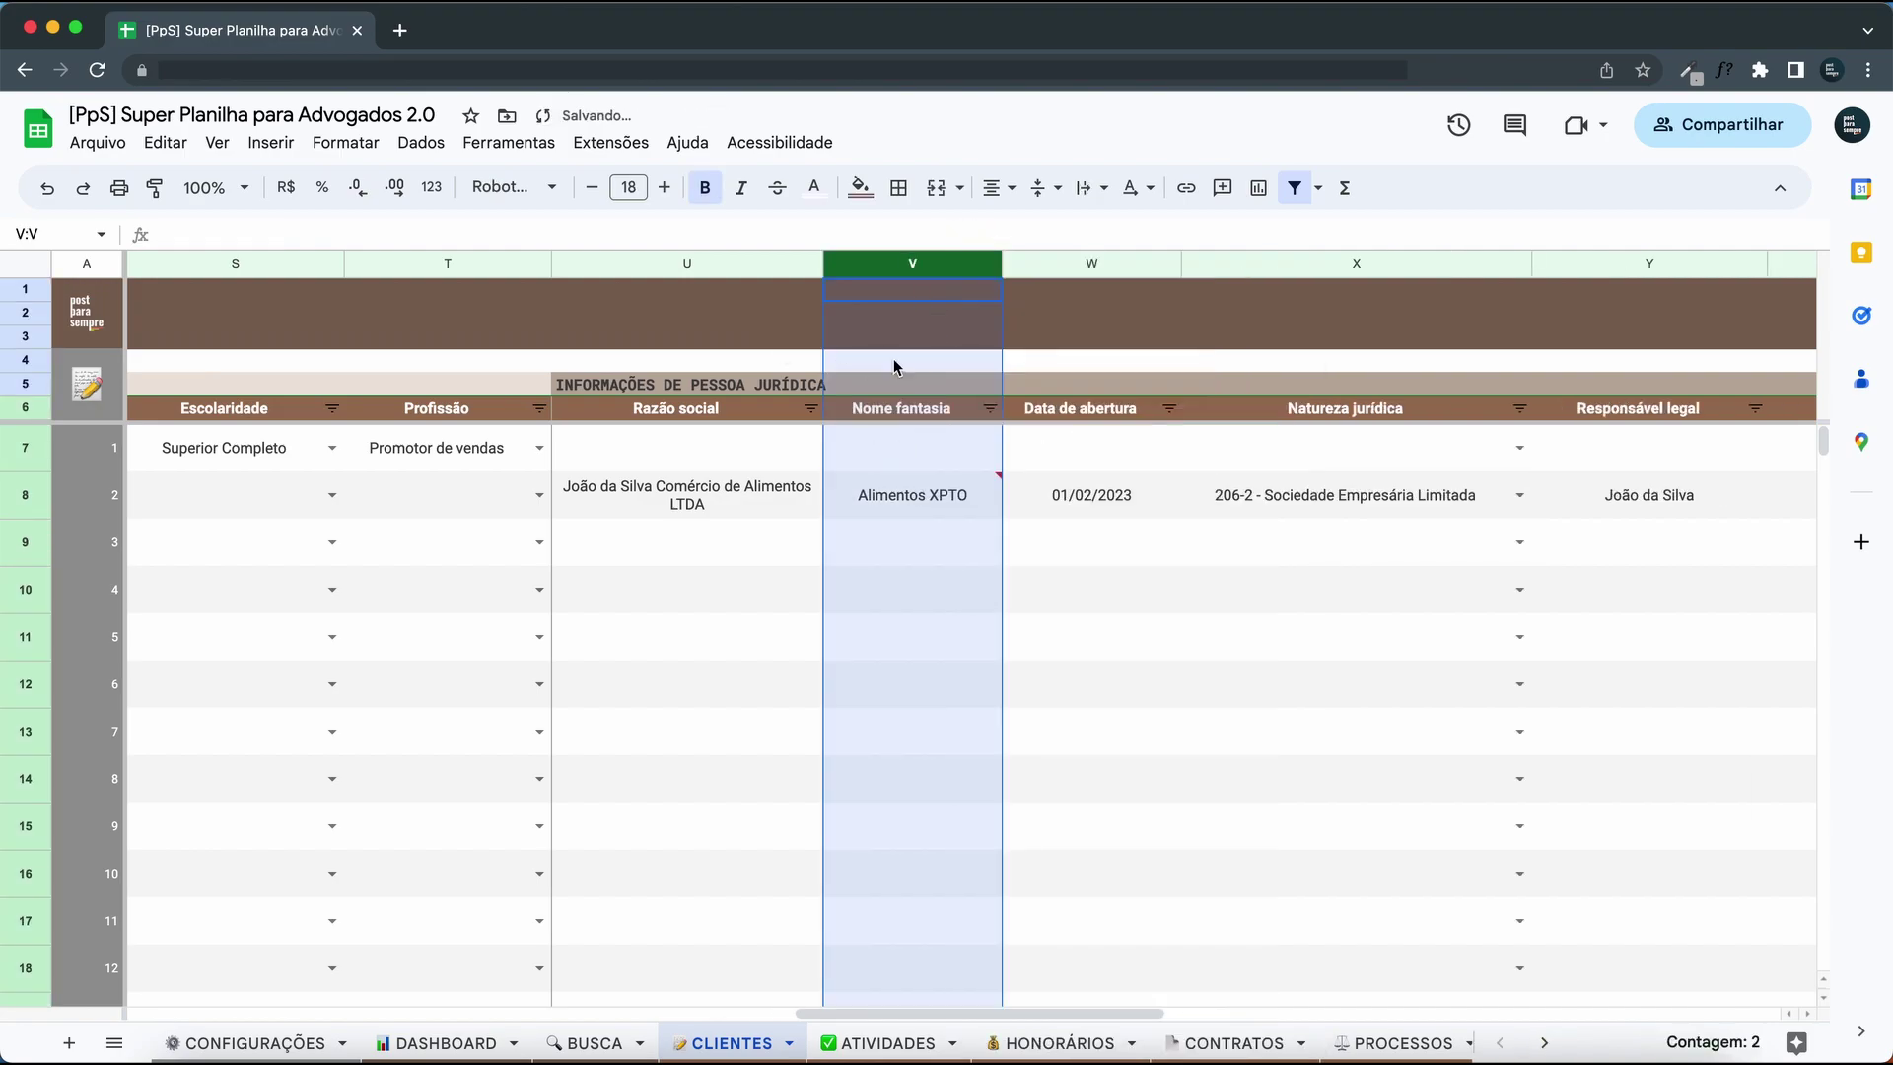
Open the data validation rules with the second client's Nome fantasia cell selected.
left_click(882, 497)
left_click(913, 445)
left_click(910, 505)
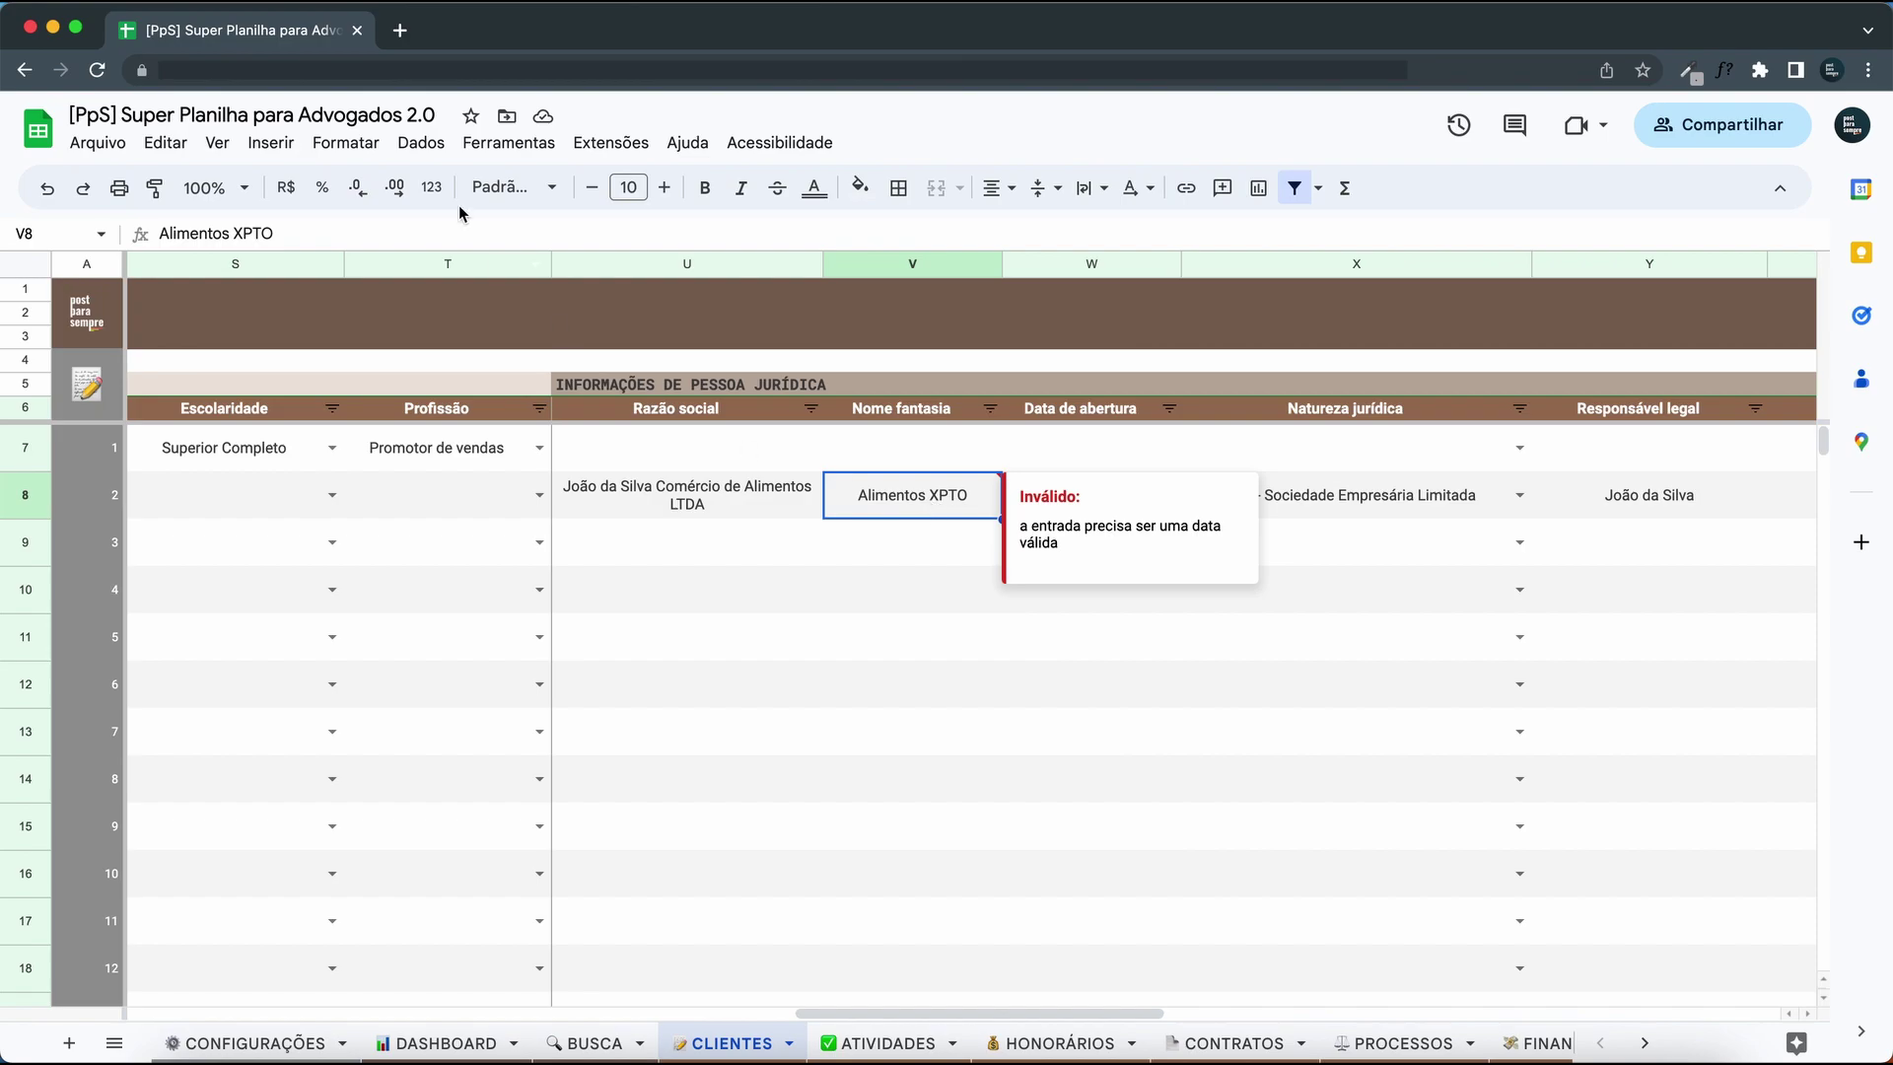
left_click(421, 148)
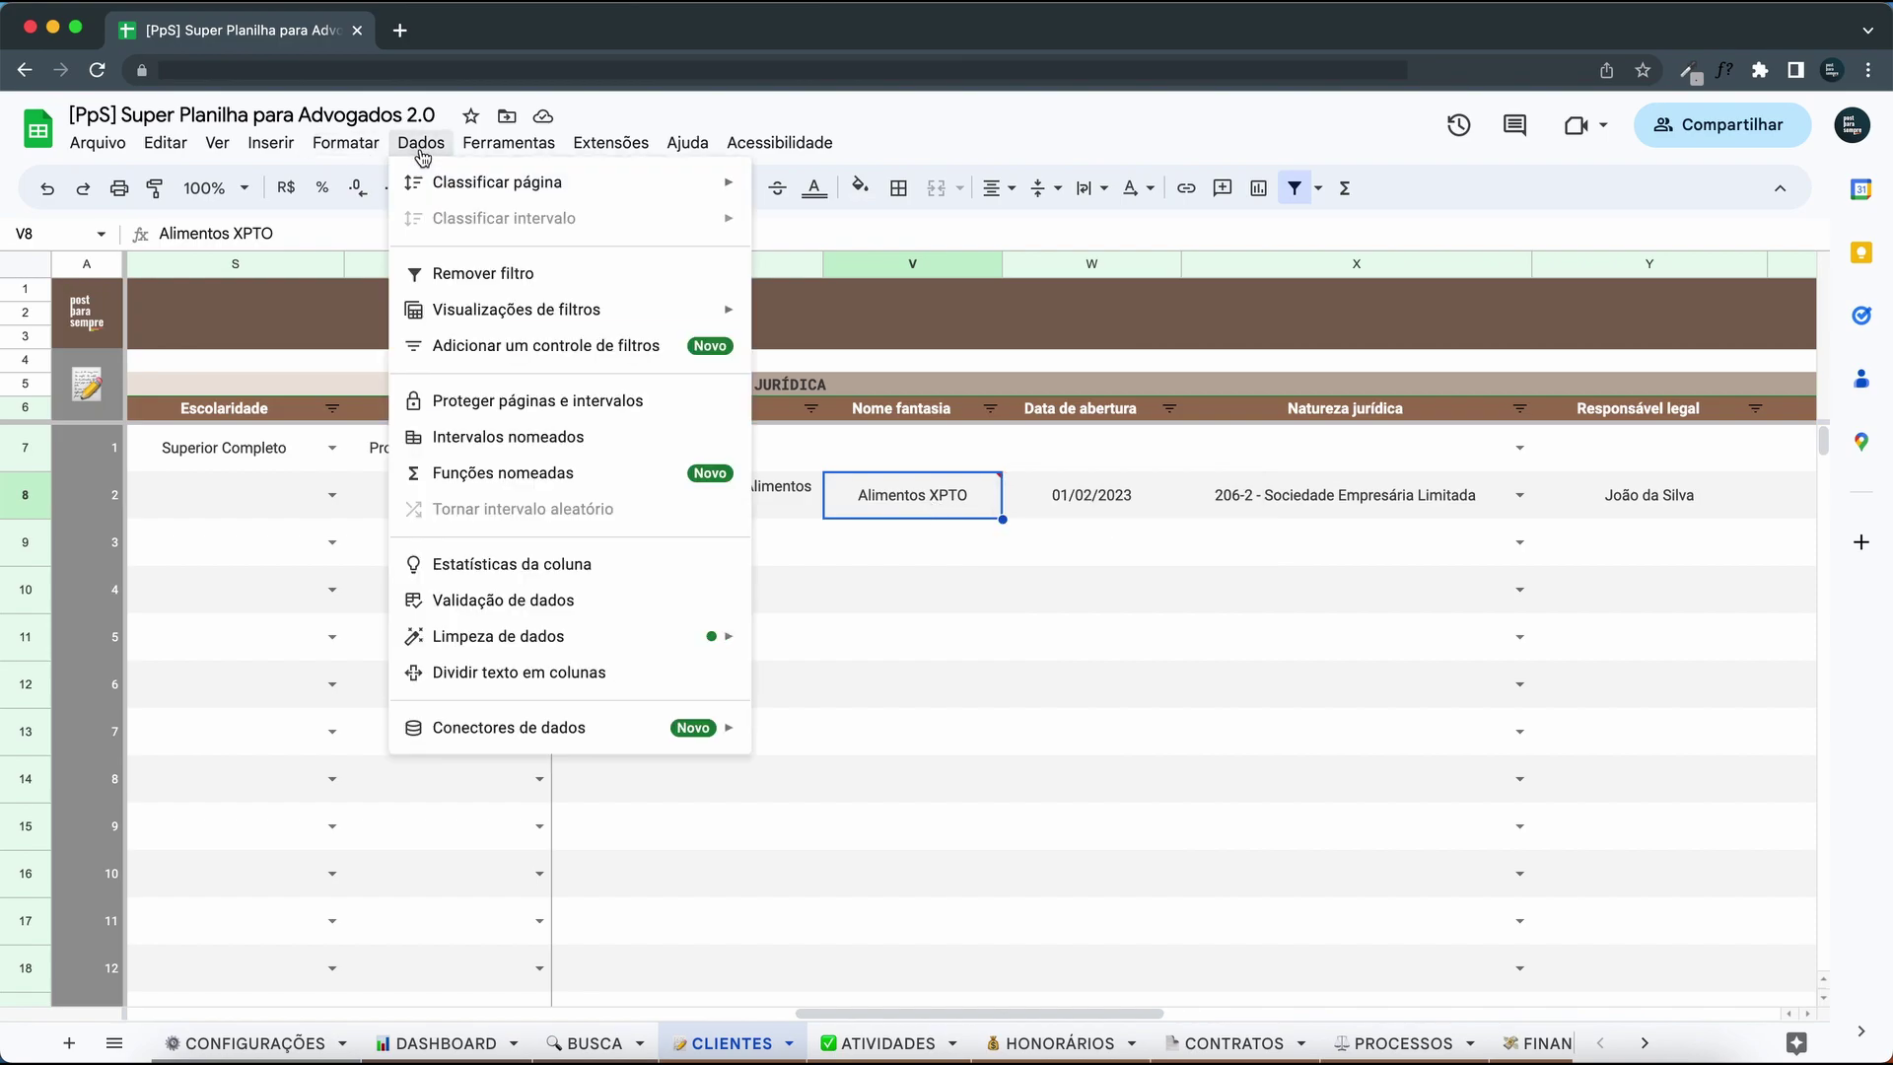
left_click(482, 603)
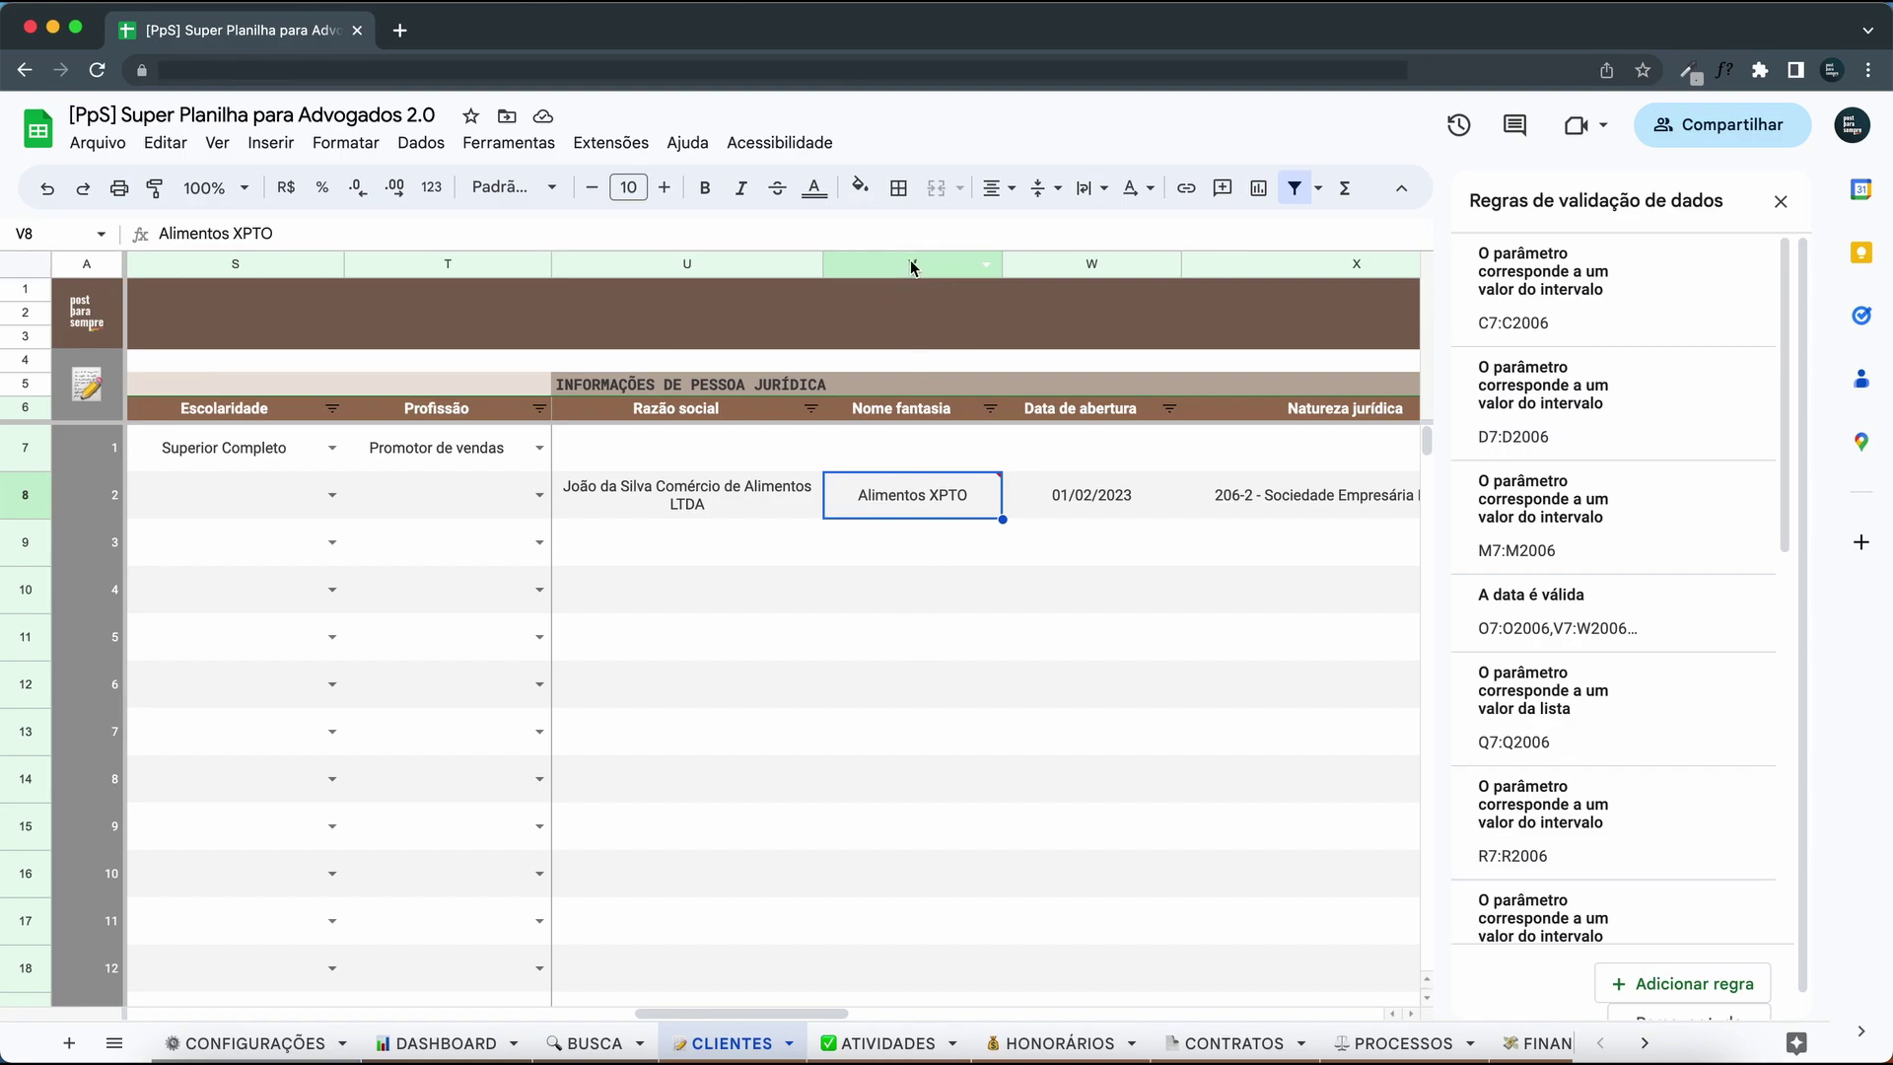
Enter test text "dfsfdg" in V7 and "sdg" in V9 under Nome fantasia, and check V7's validation.
left_click(872, 459)
type("dfsfdg")
key("Return")
left_click(922, 543)
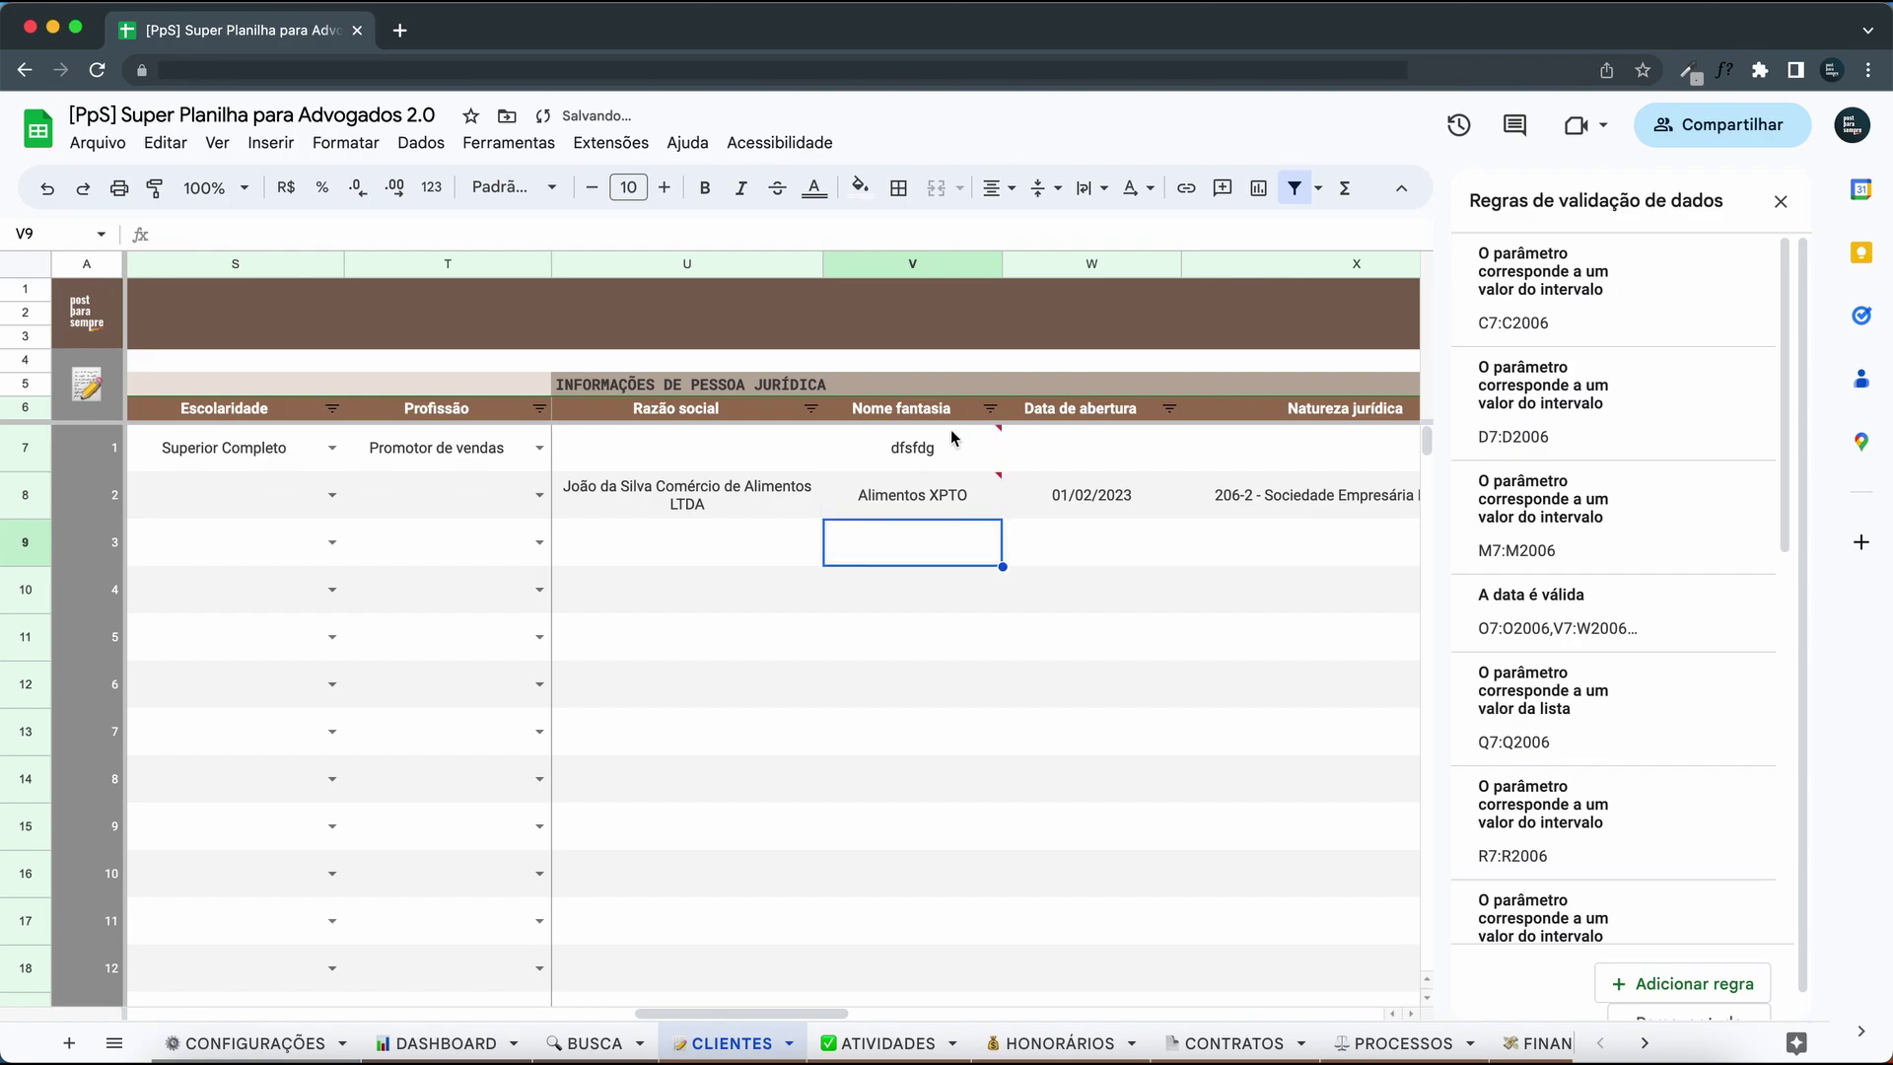
left_click(923, 466)
left_click(913, 636)
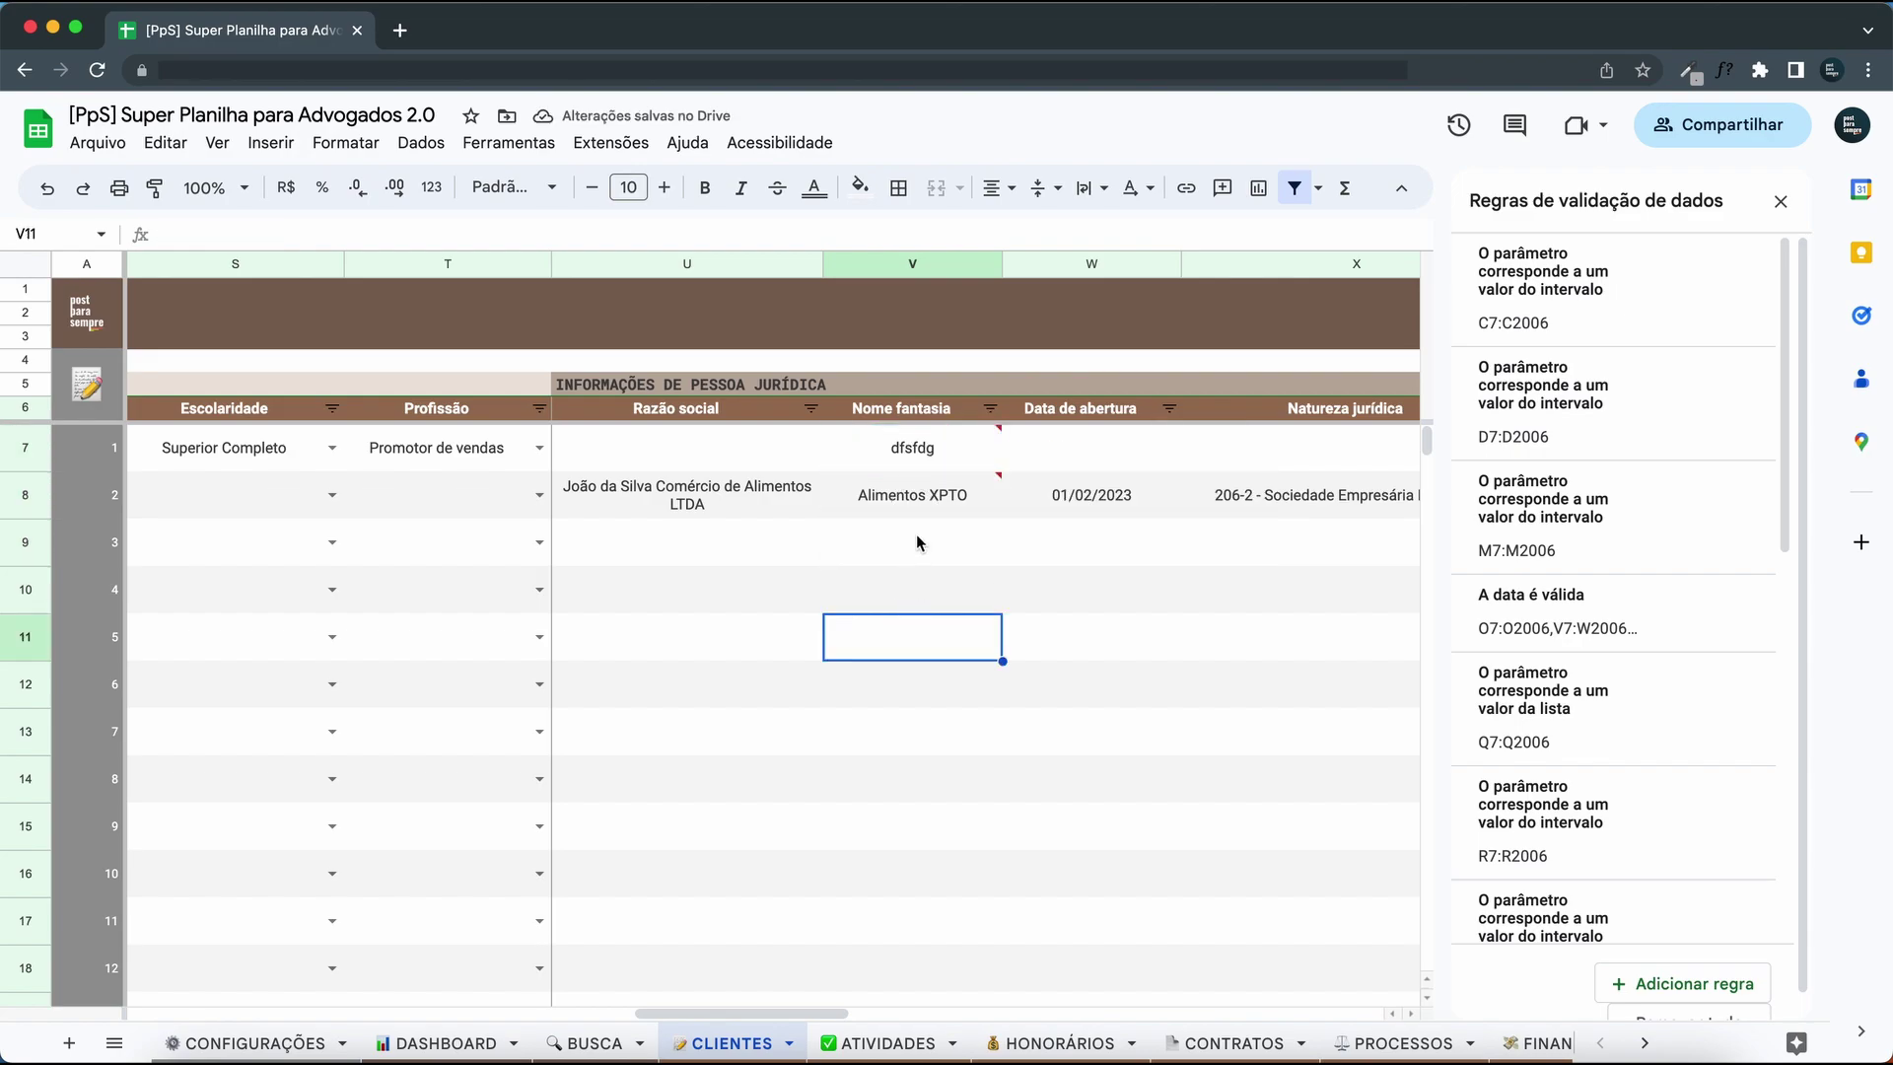
left_click(913, 542)
type("sdg")
left_click(917, 629)
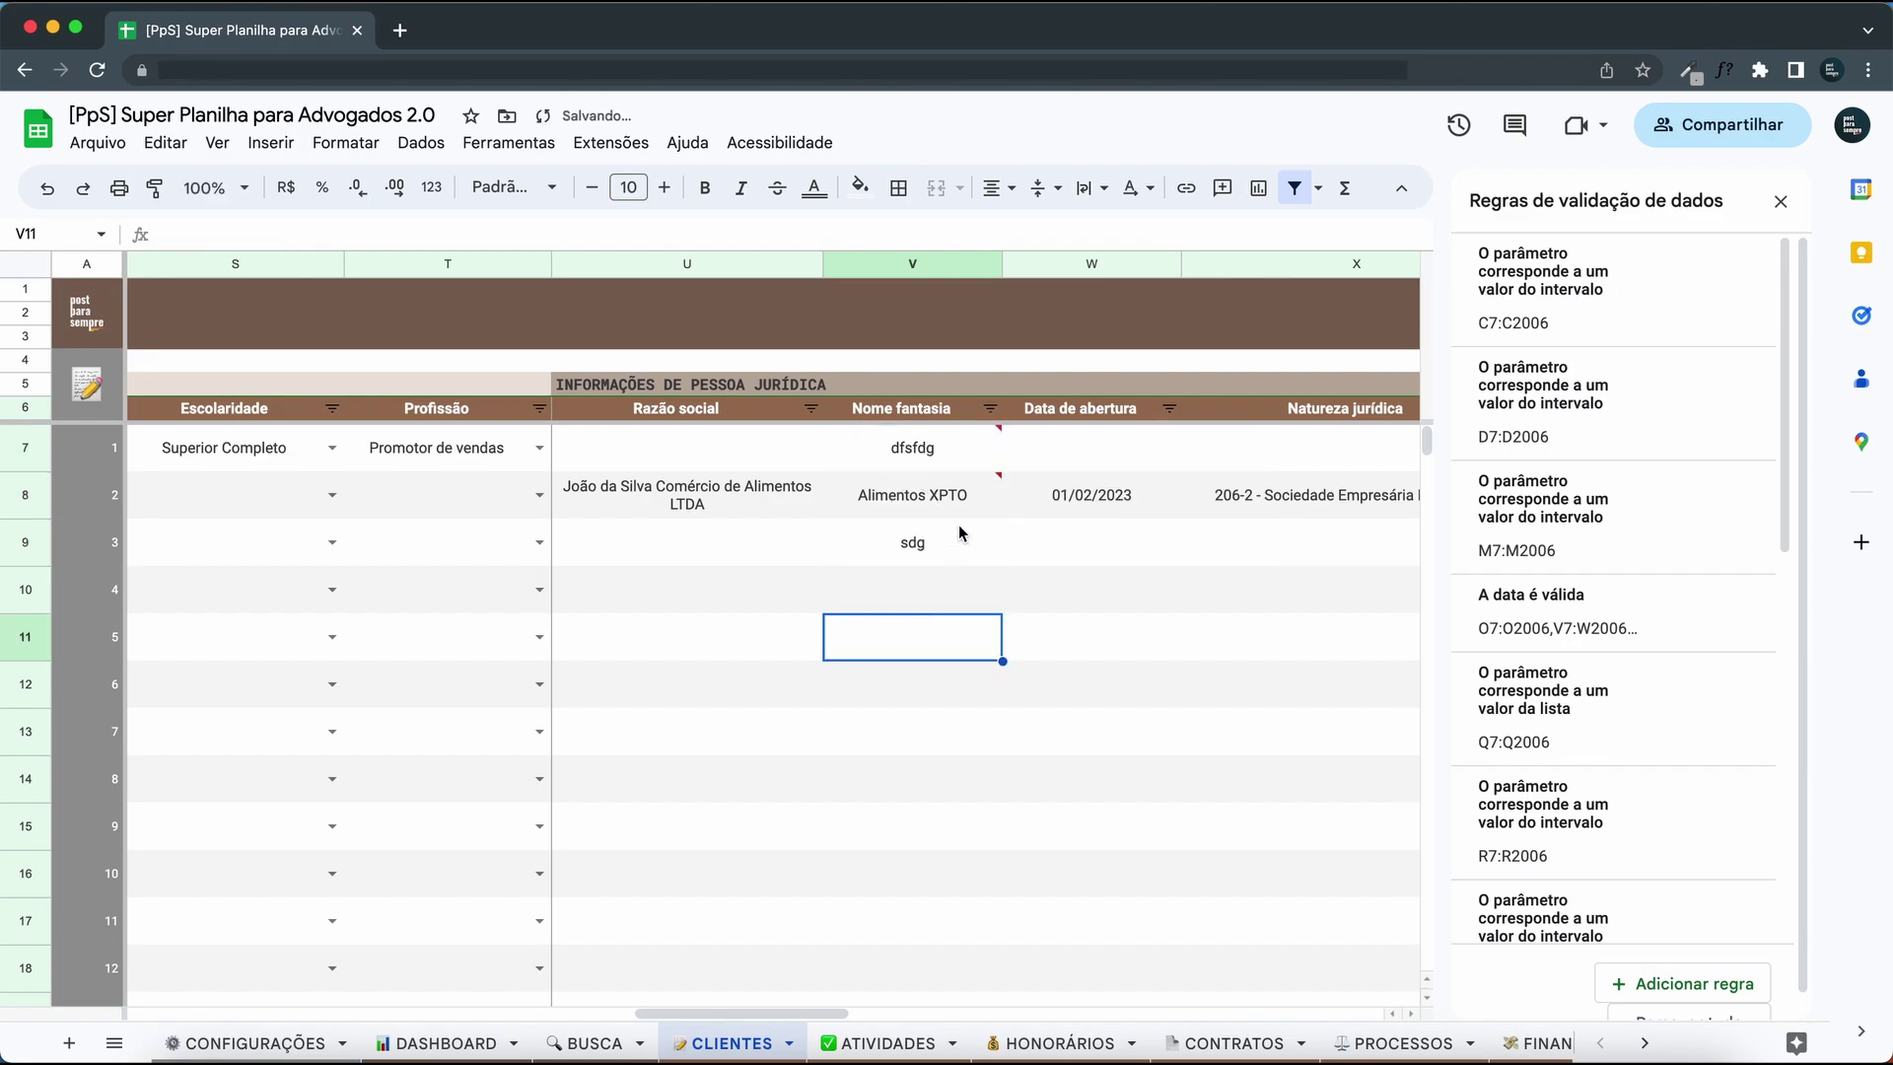
left_click(939, 455)
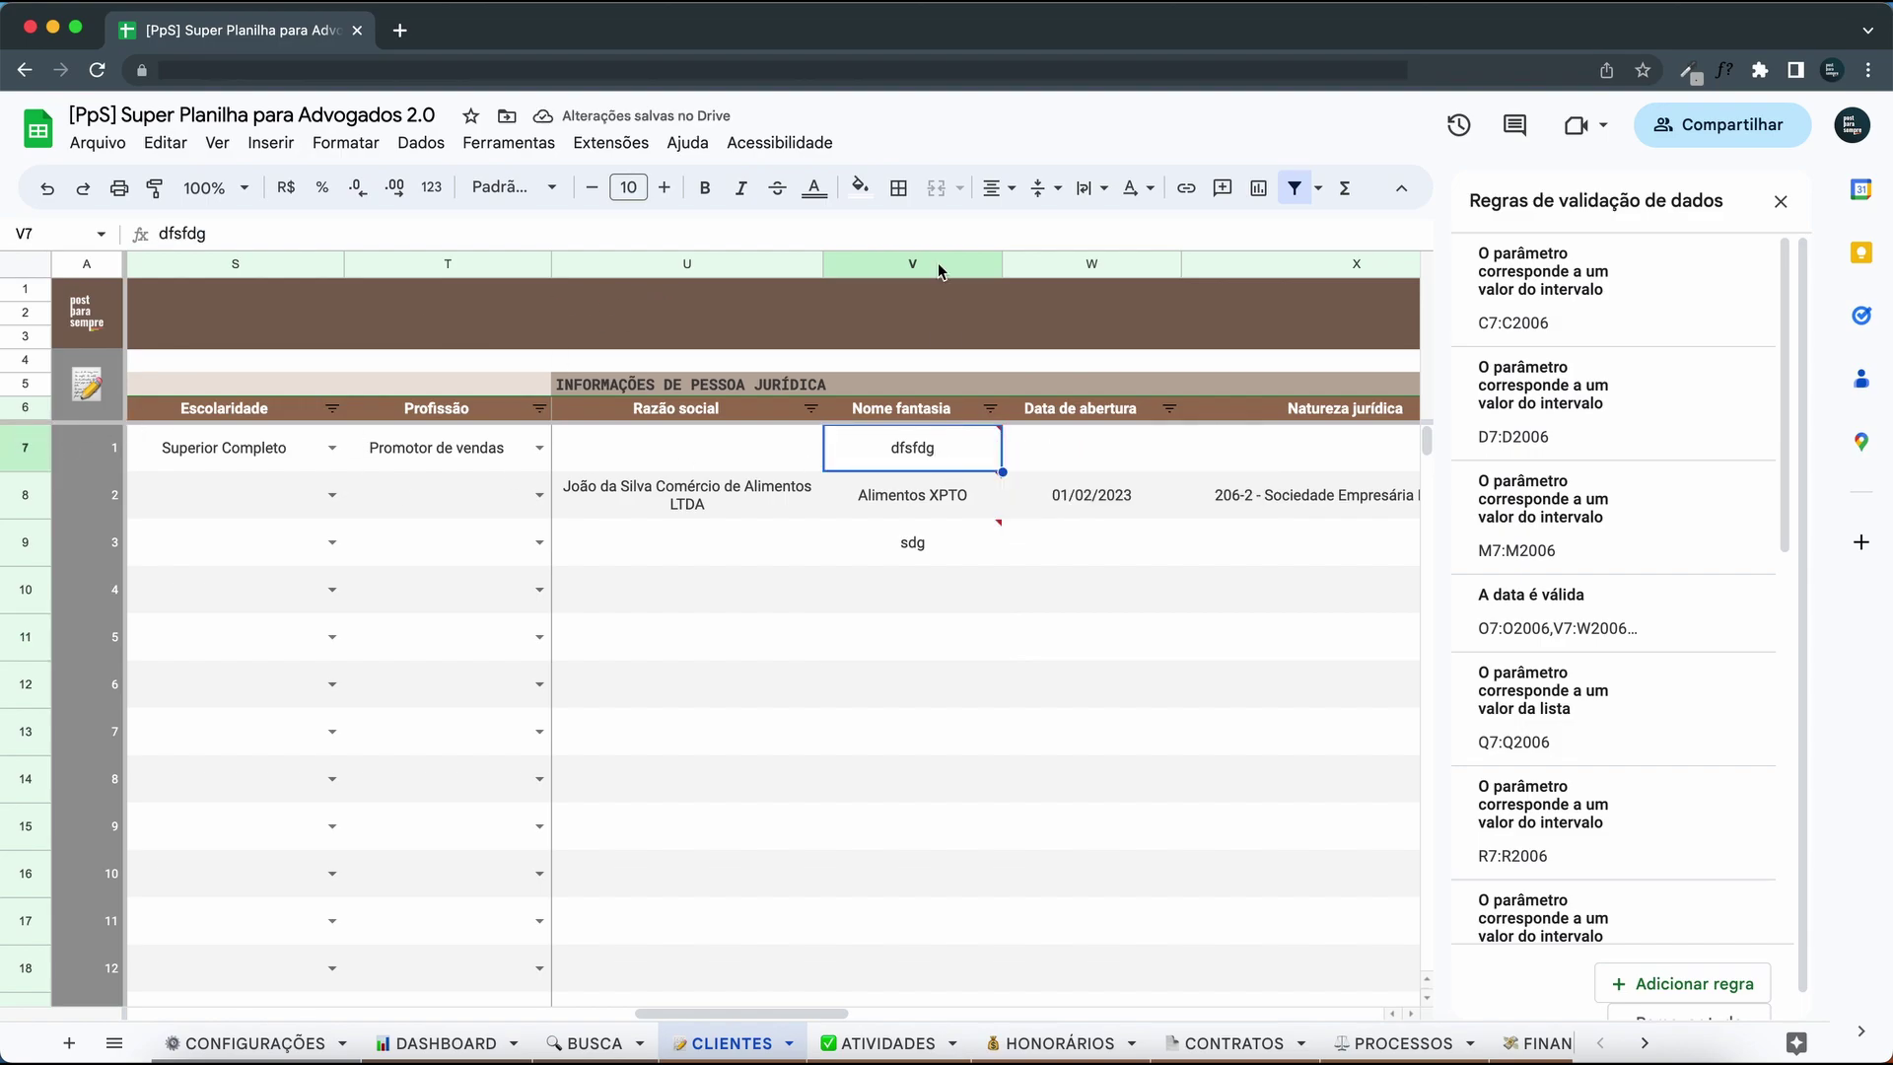
mouse_move(897, 456)
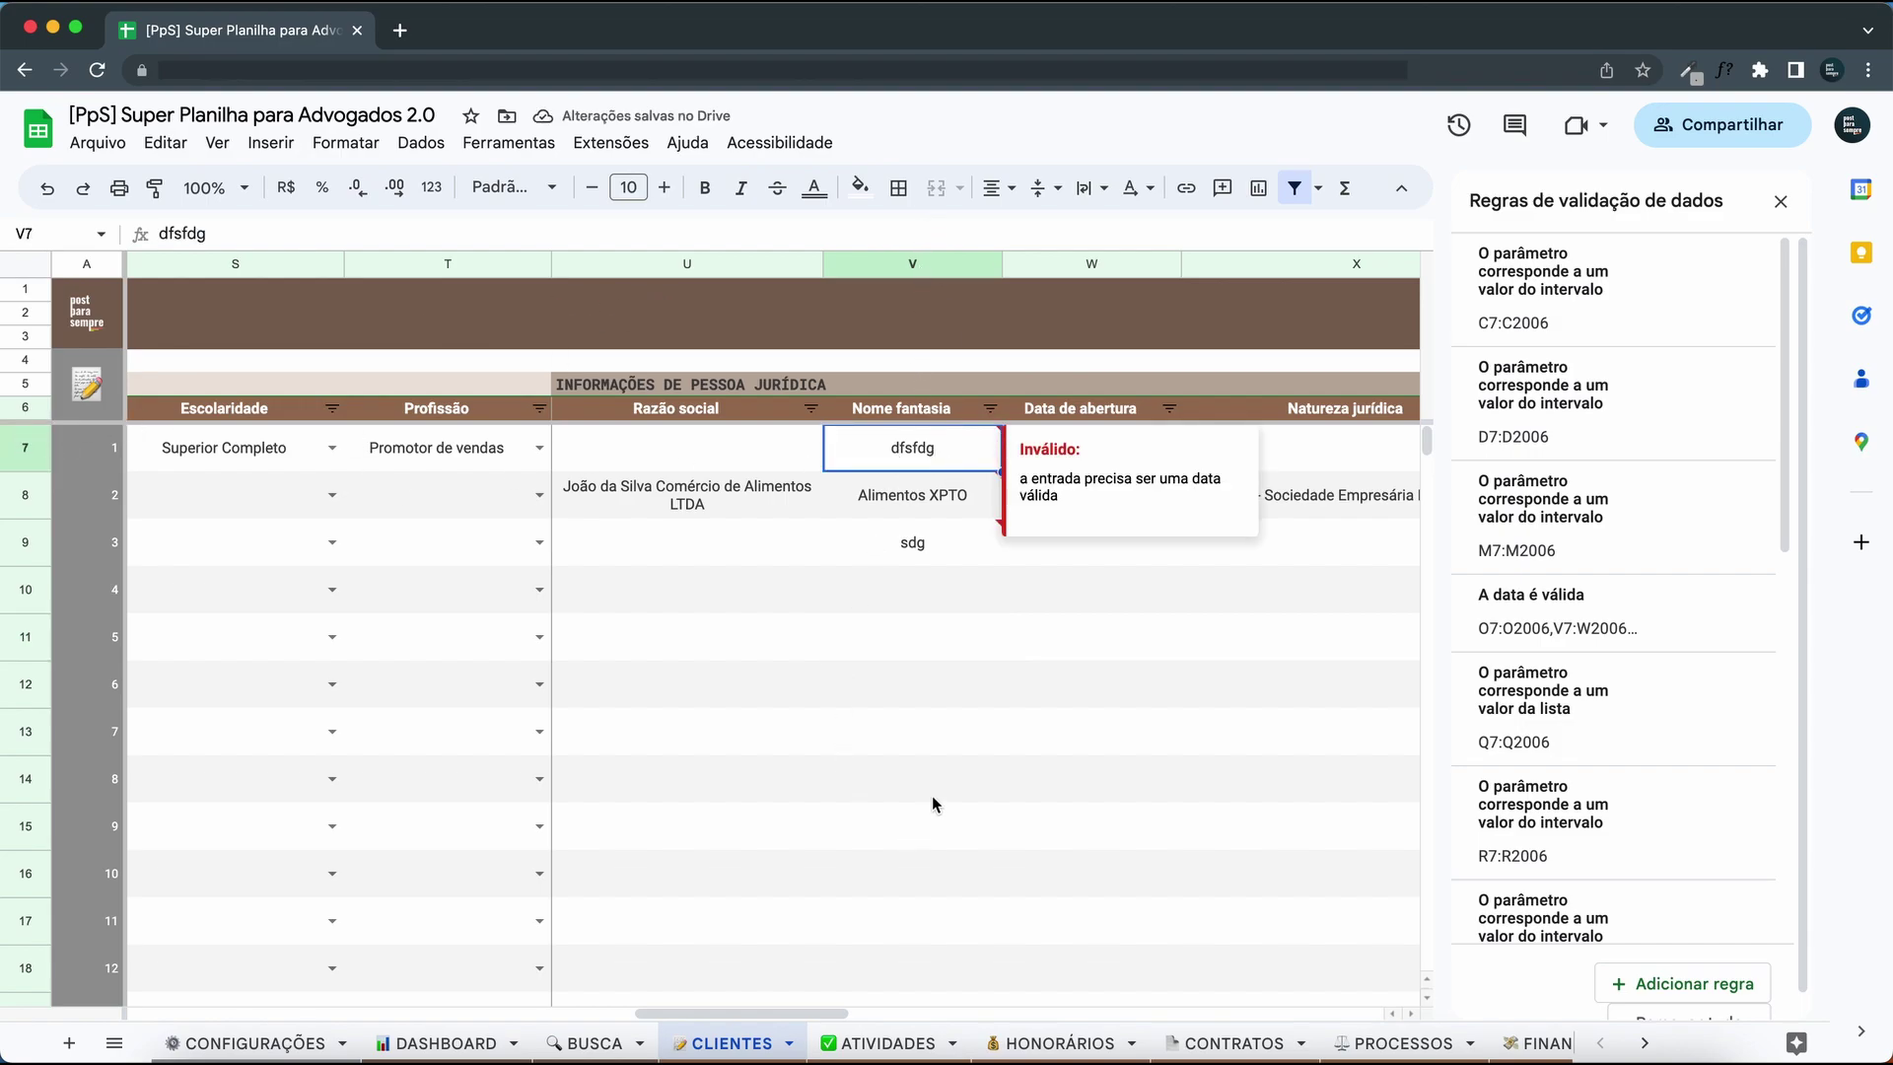
Edit the valid-date validation rule so its second range is W7:W2006 on the CLIENTES sheet, and save the rule.
mouse_move(1570, 643)
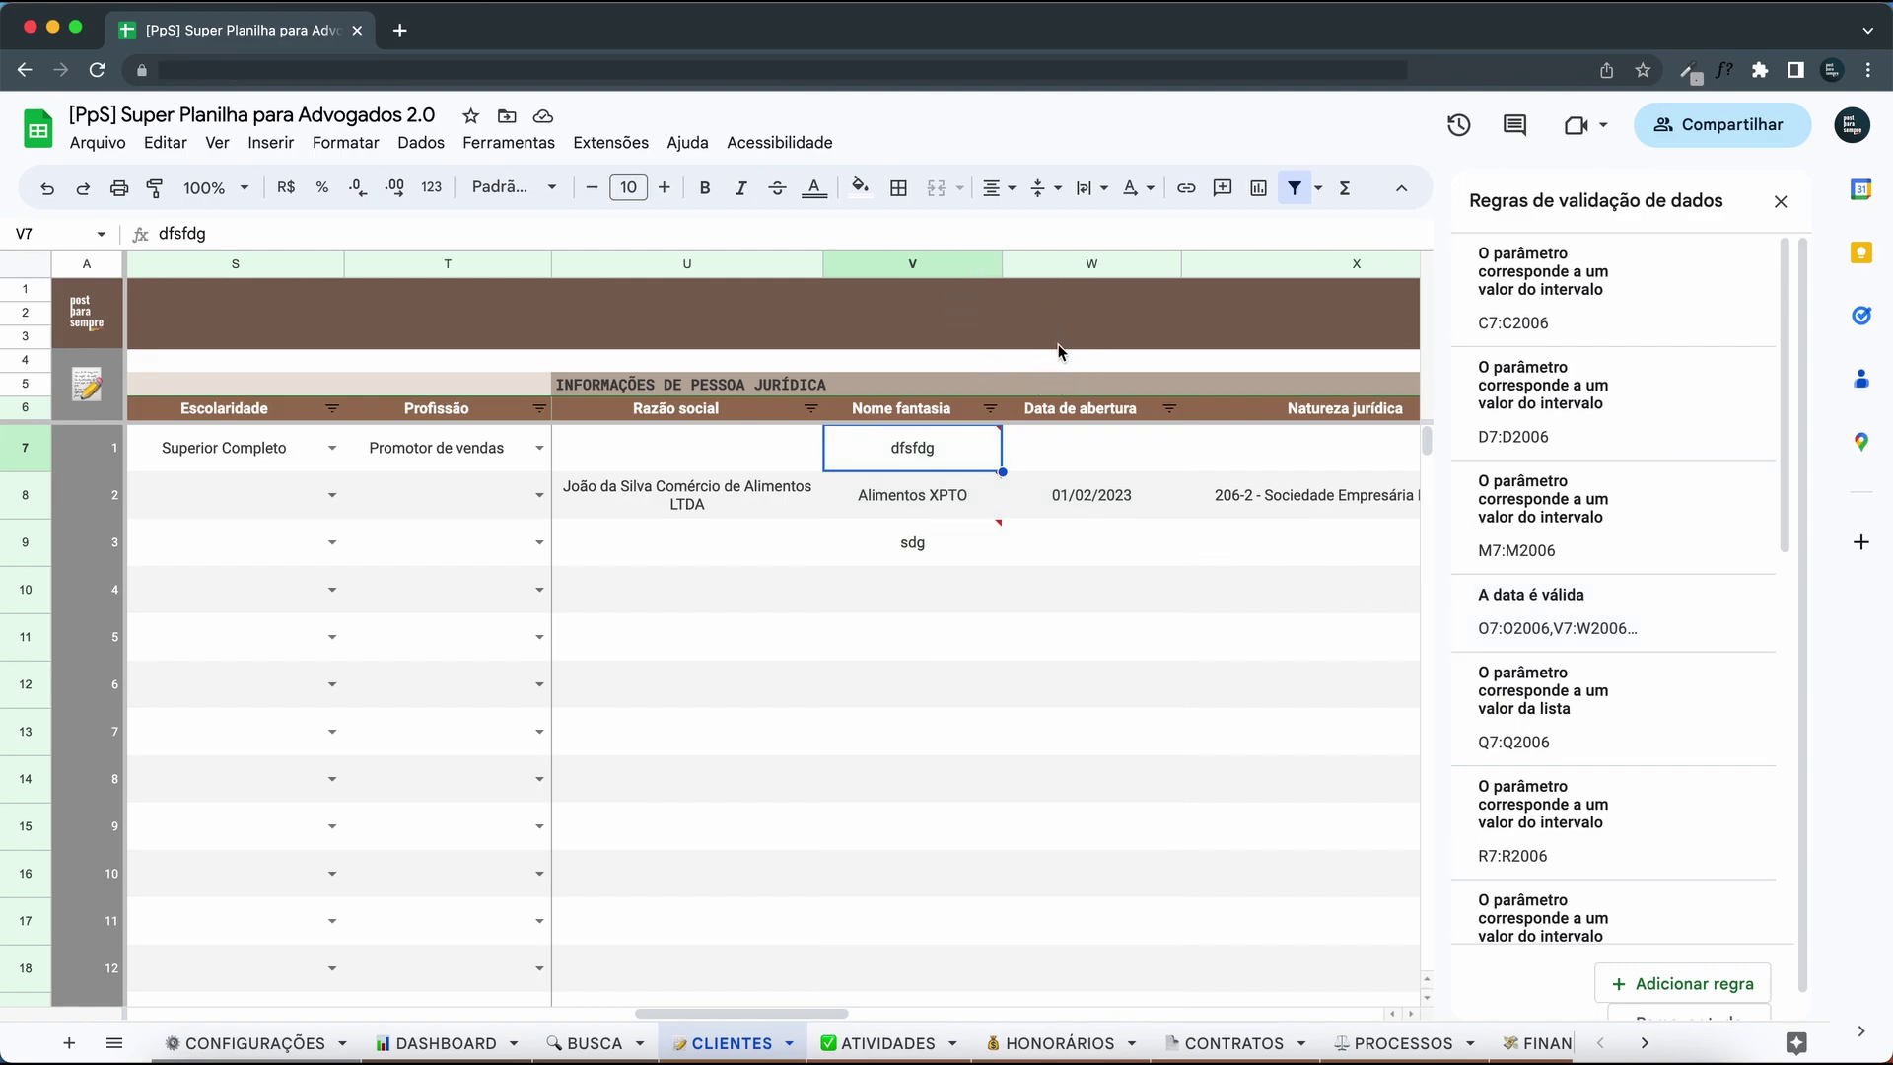
left_click(1496, 626)
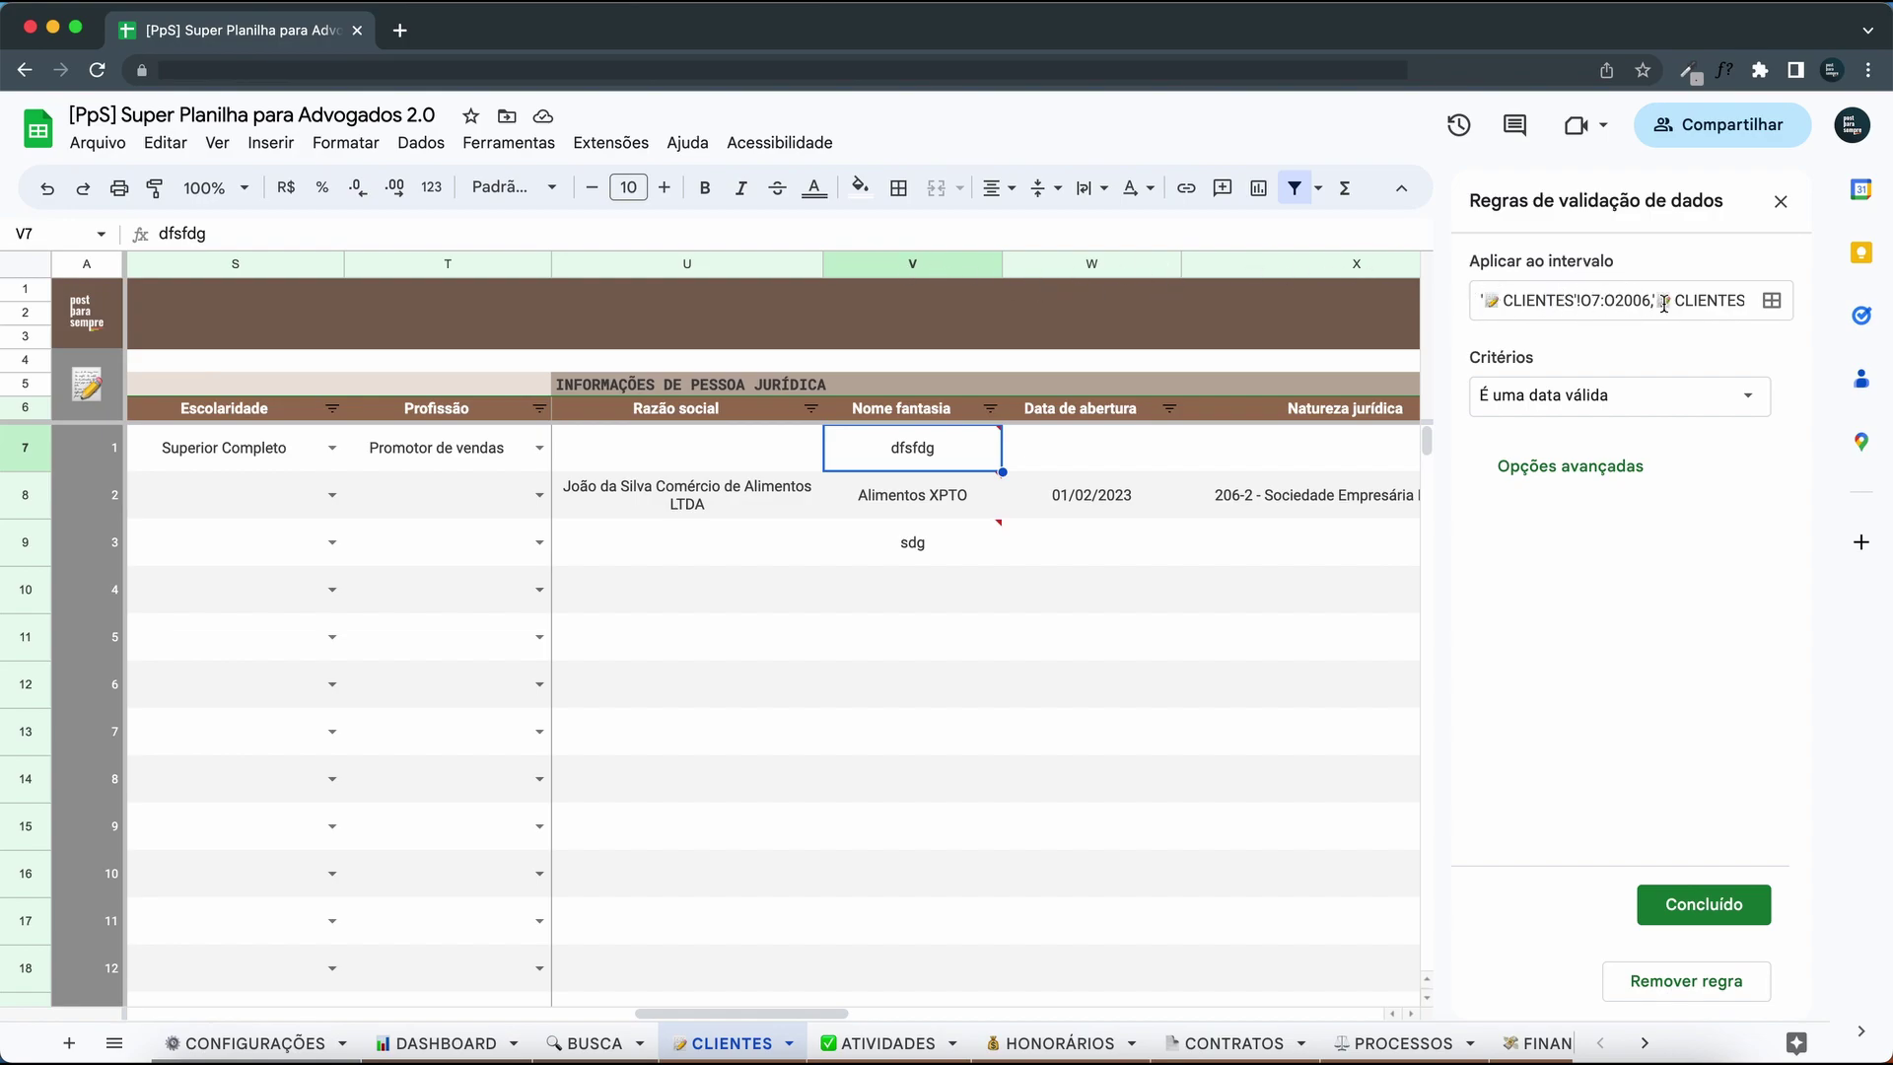
left_click(1774, 305)
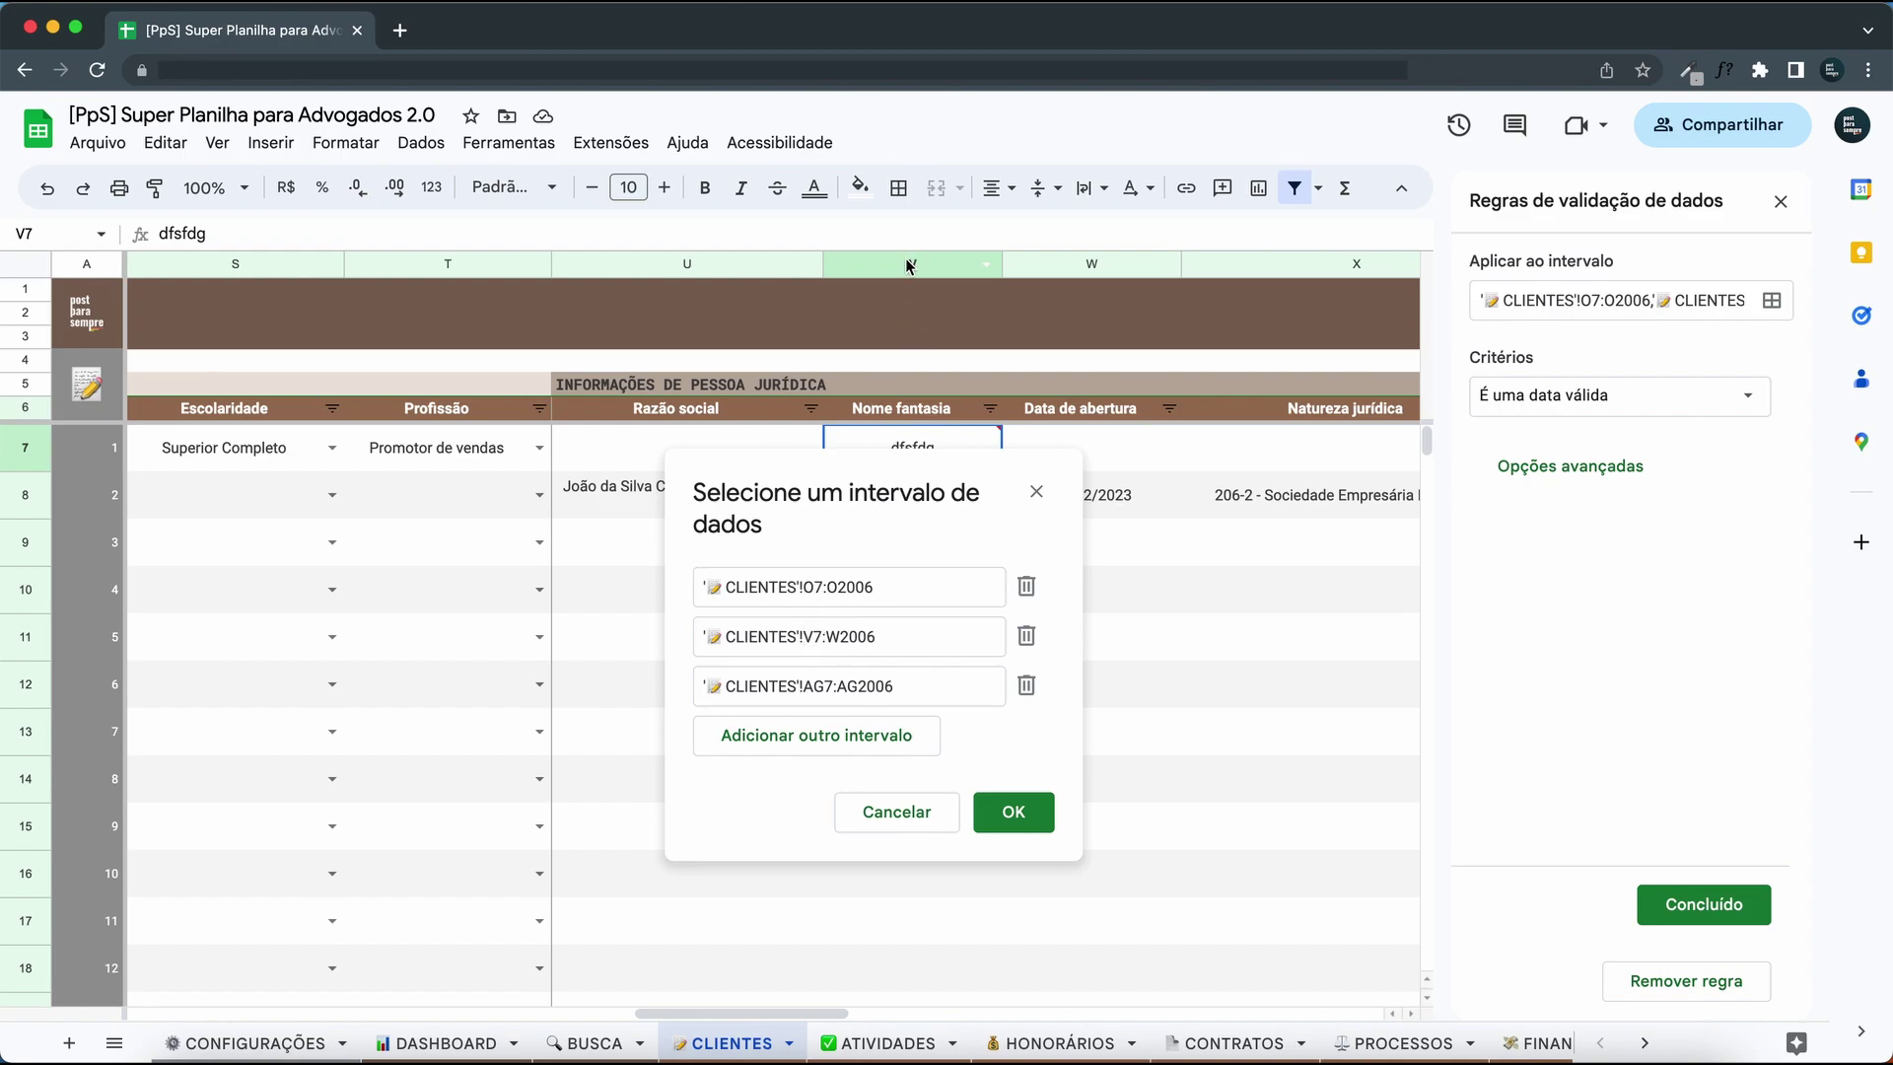
left_click(809, 636)
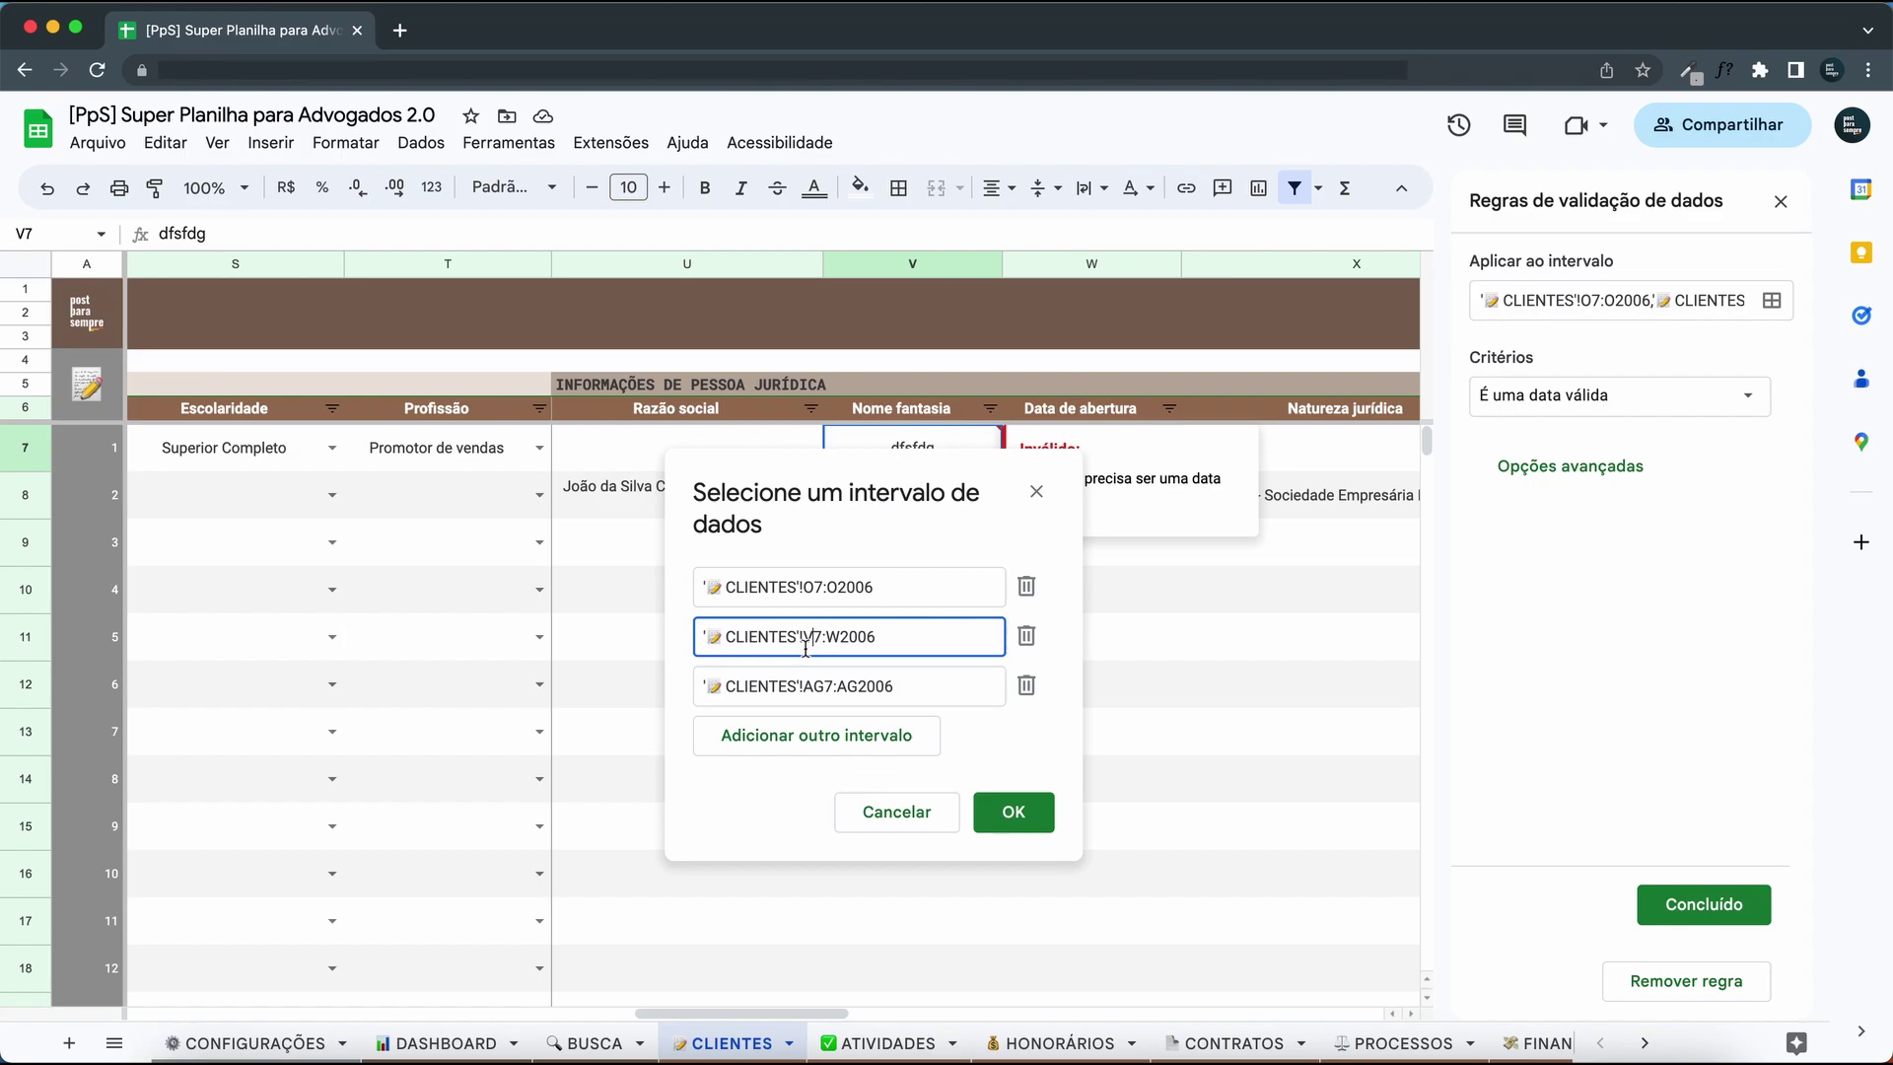
key("BackSpace")
type("W")
left_click(1020, 819)
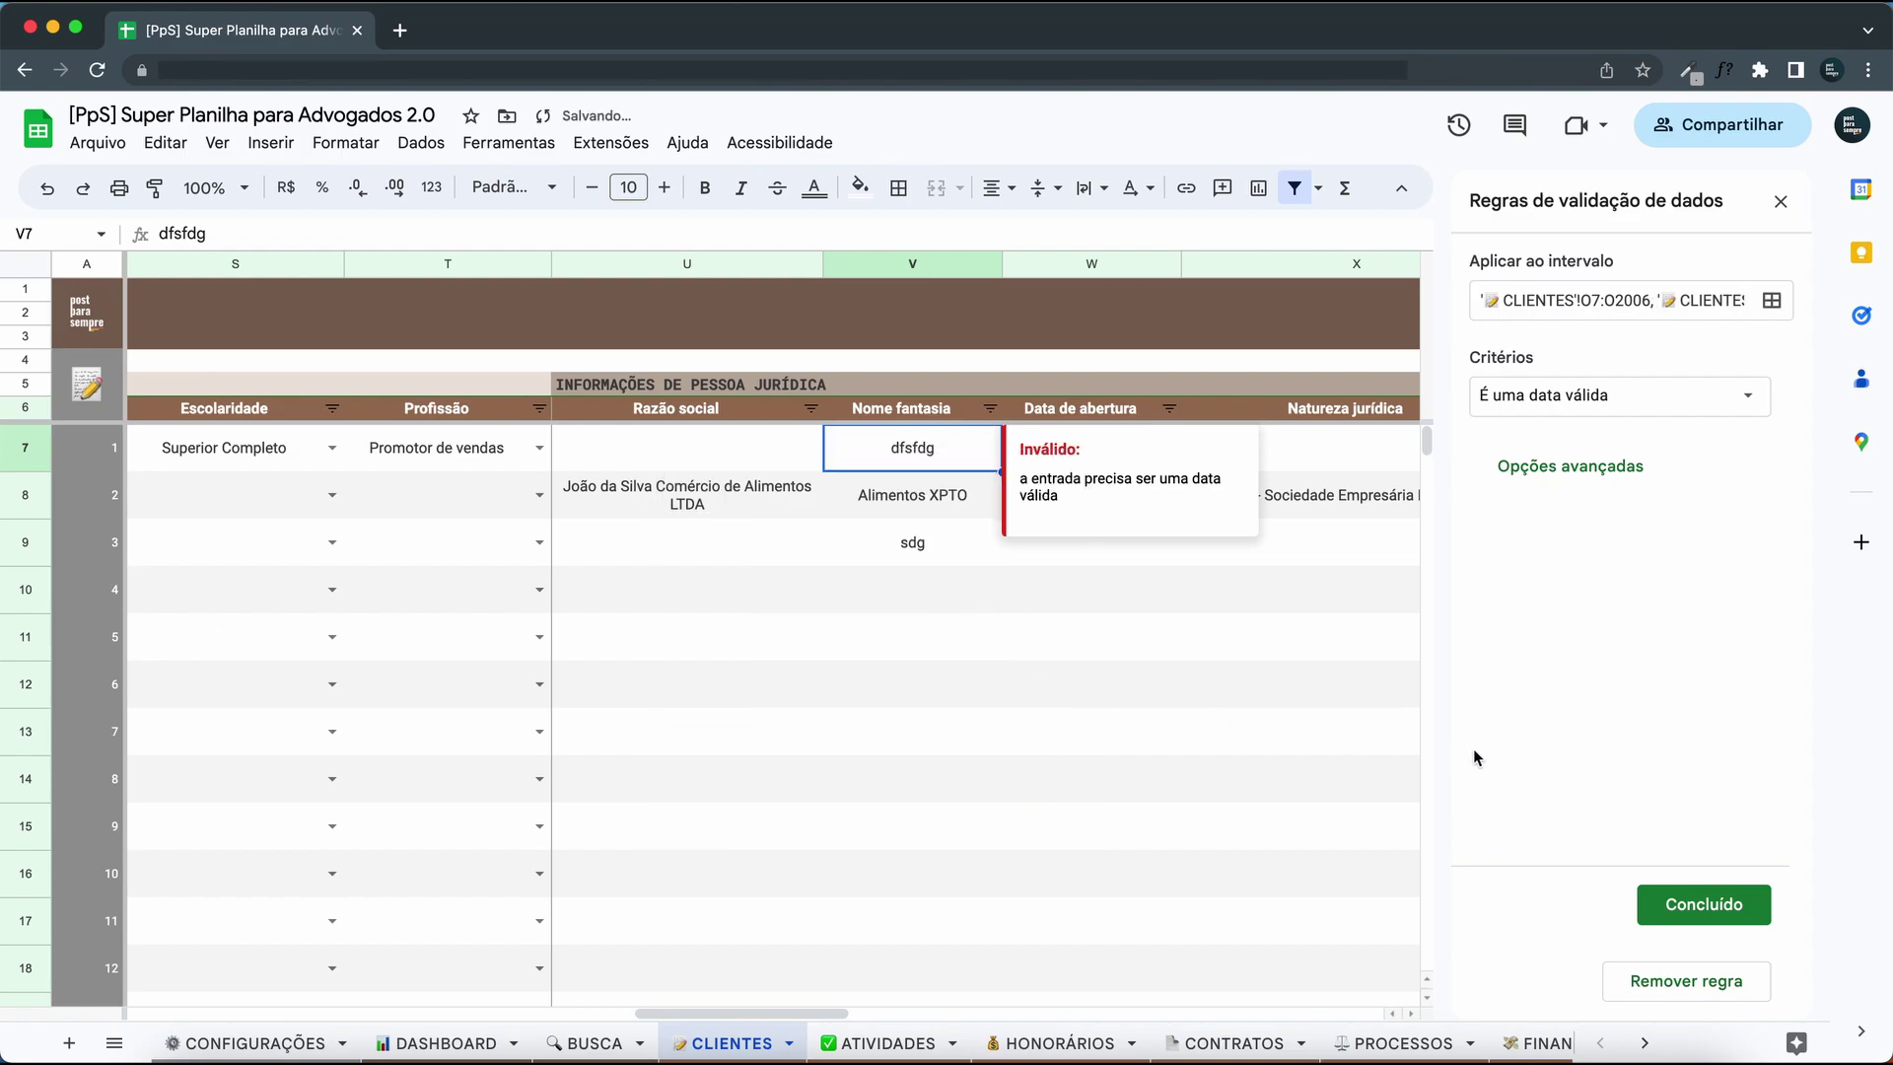
left_click(1702, 902)
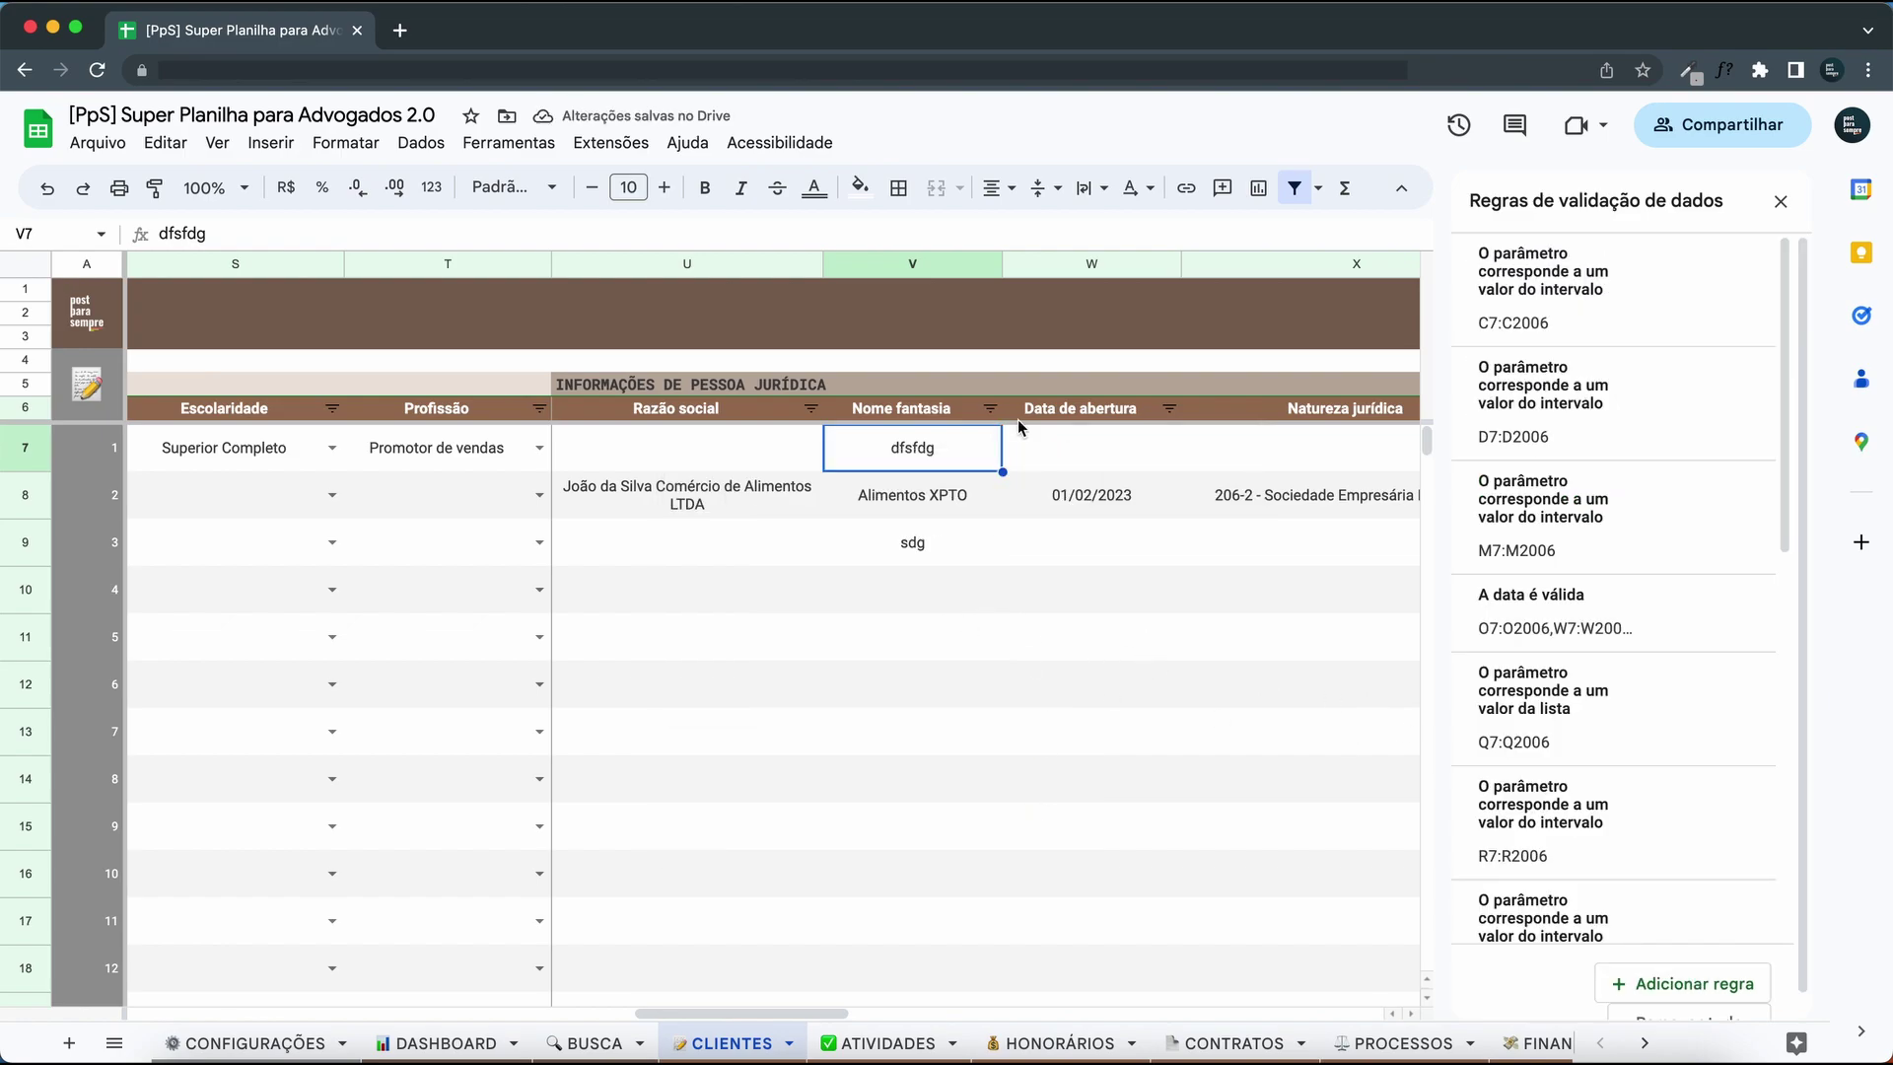
Check the Nome fantasia cells V8 and V9 against the revised rule and close the data validation rules.
left_click(912, 544)
left_click(947, 498)
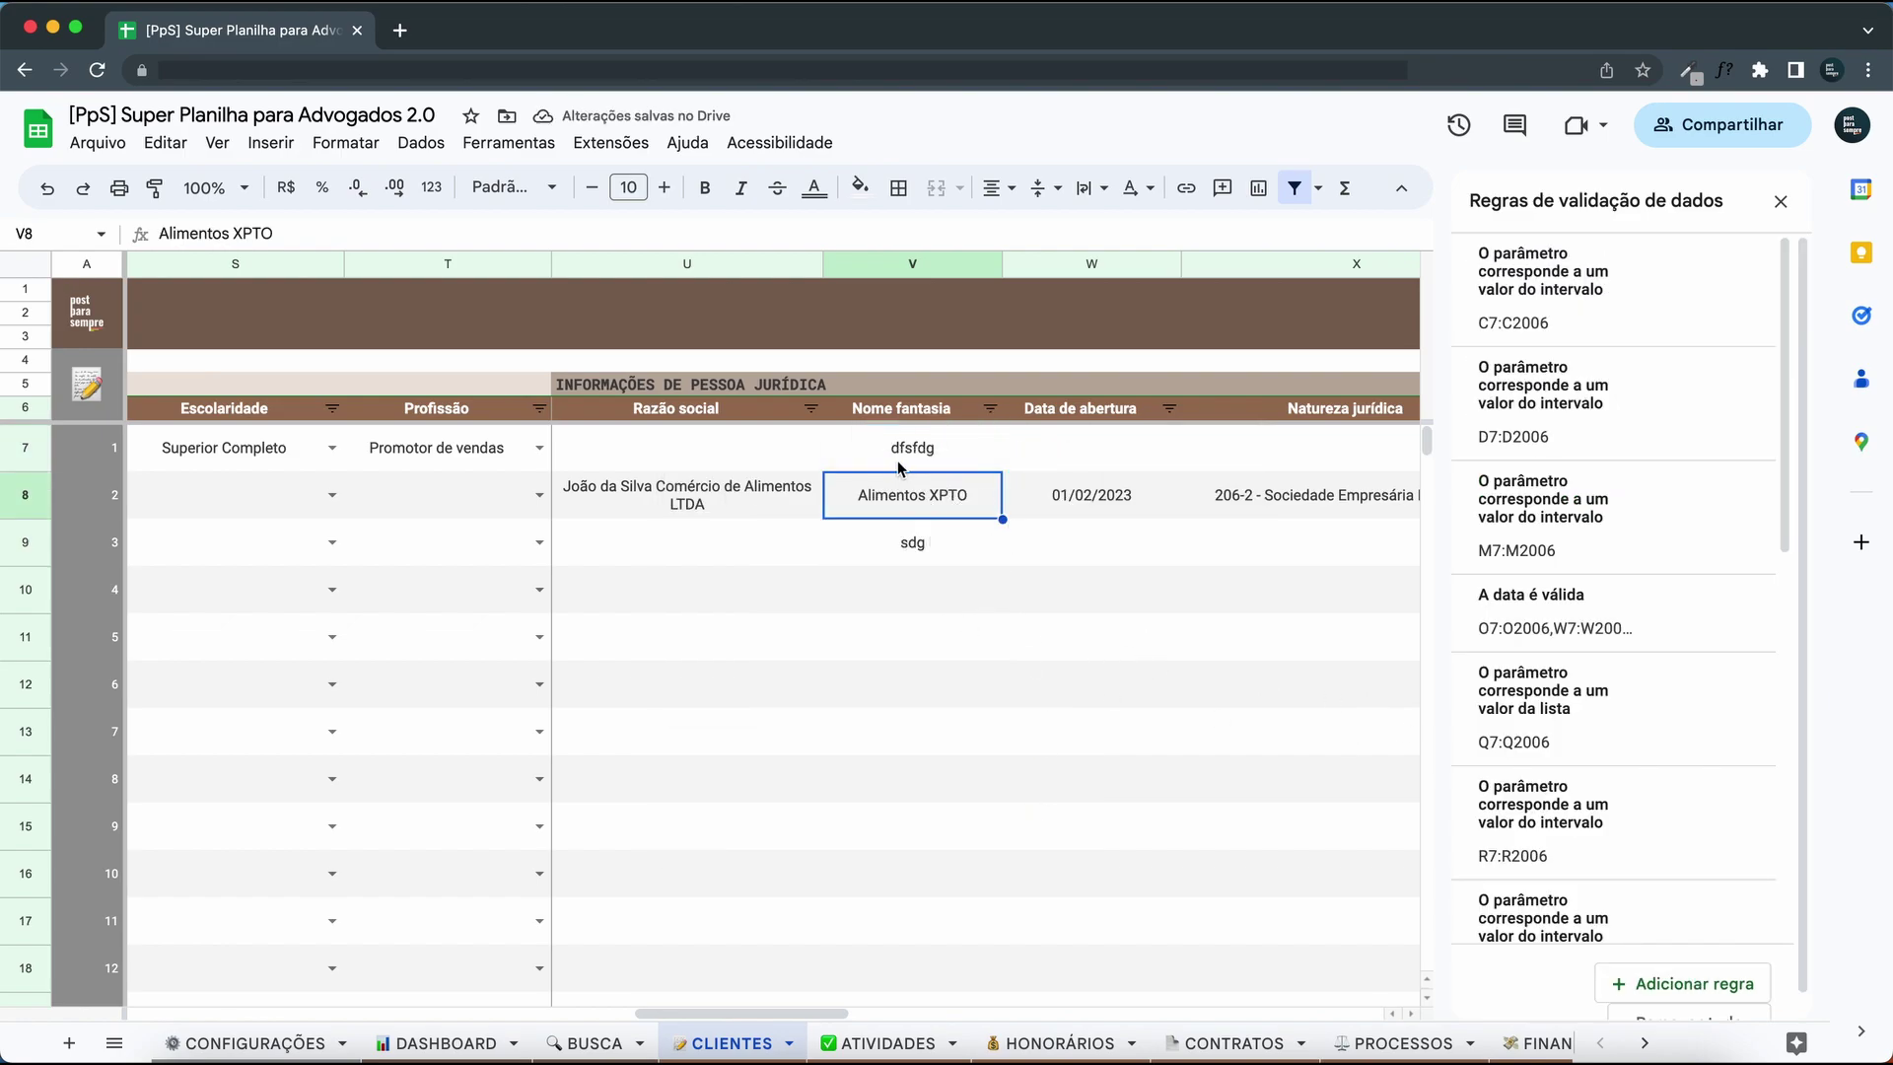
left_click(906, 542)
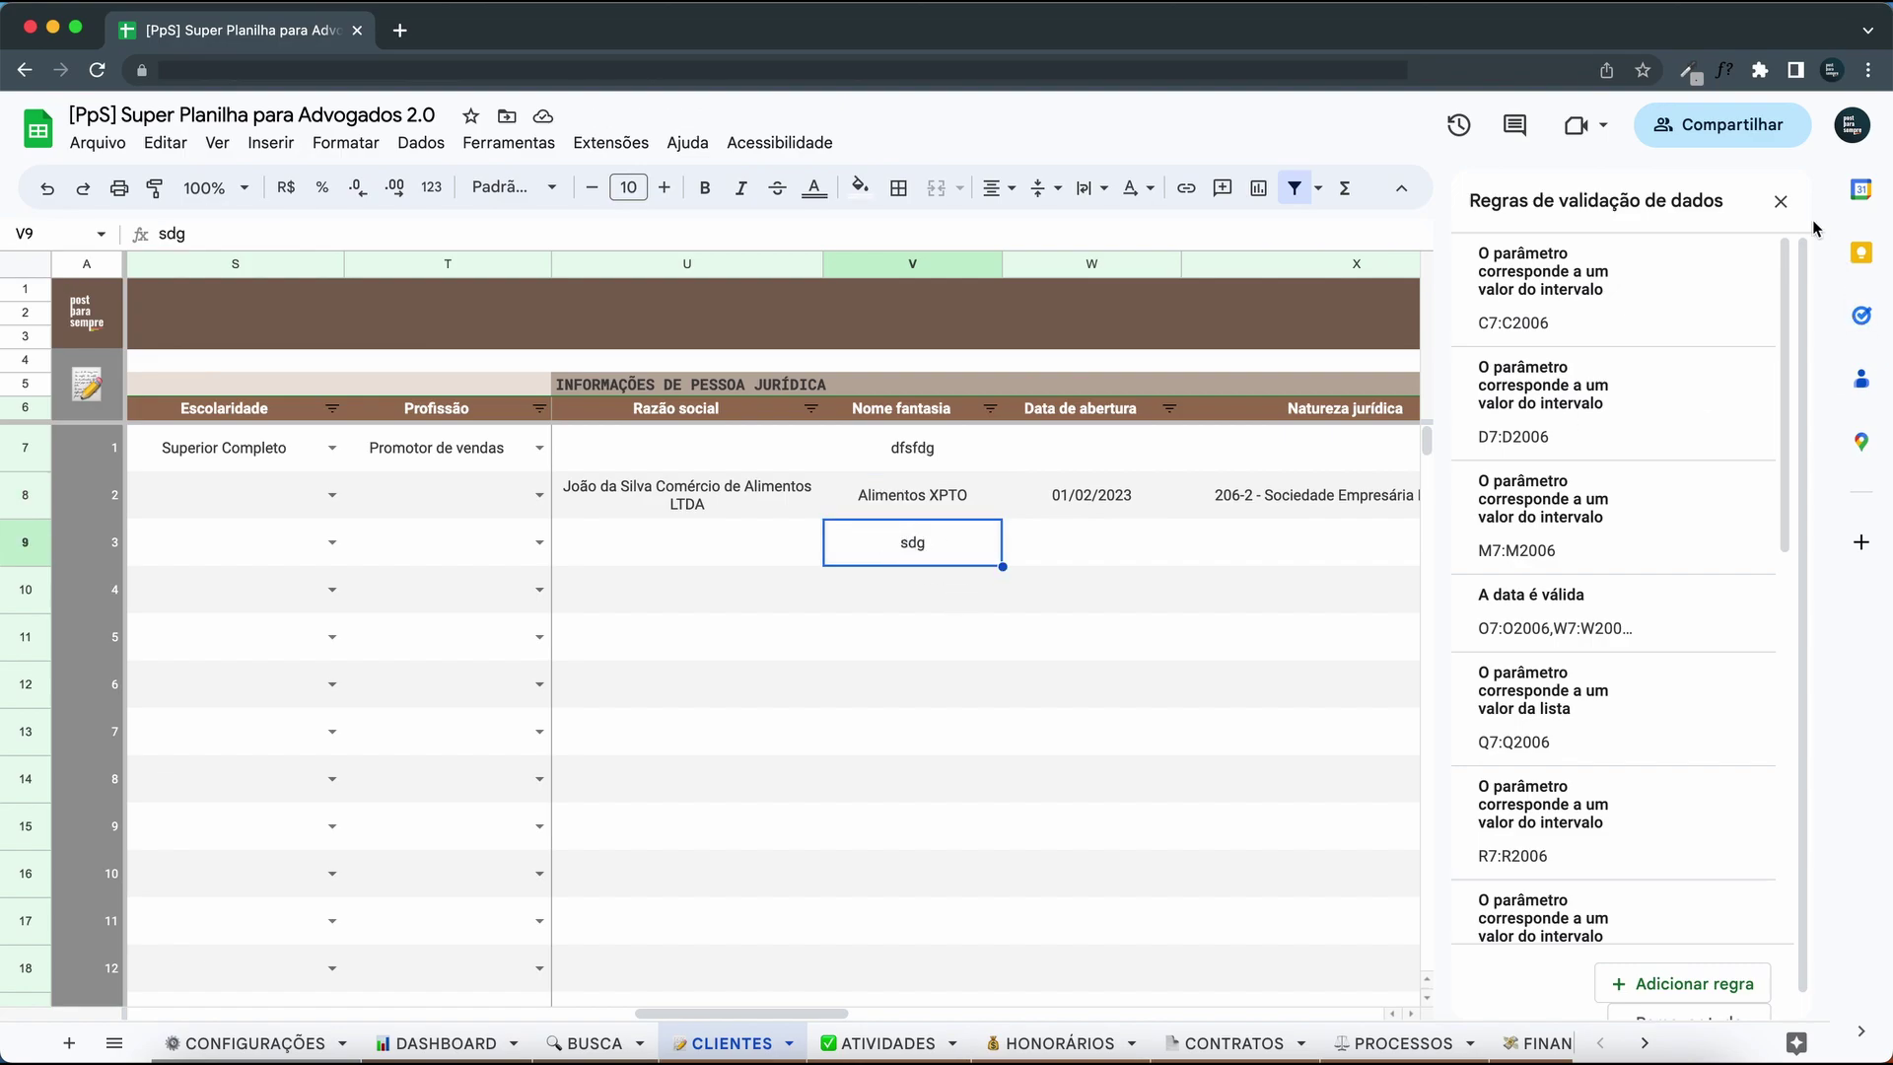
left_click(1781, 202)
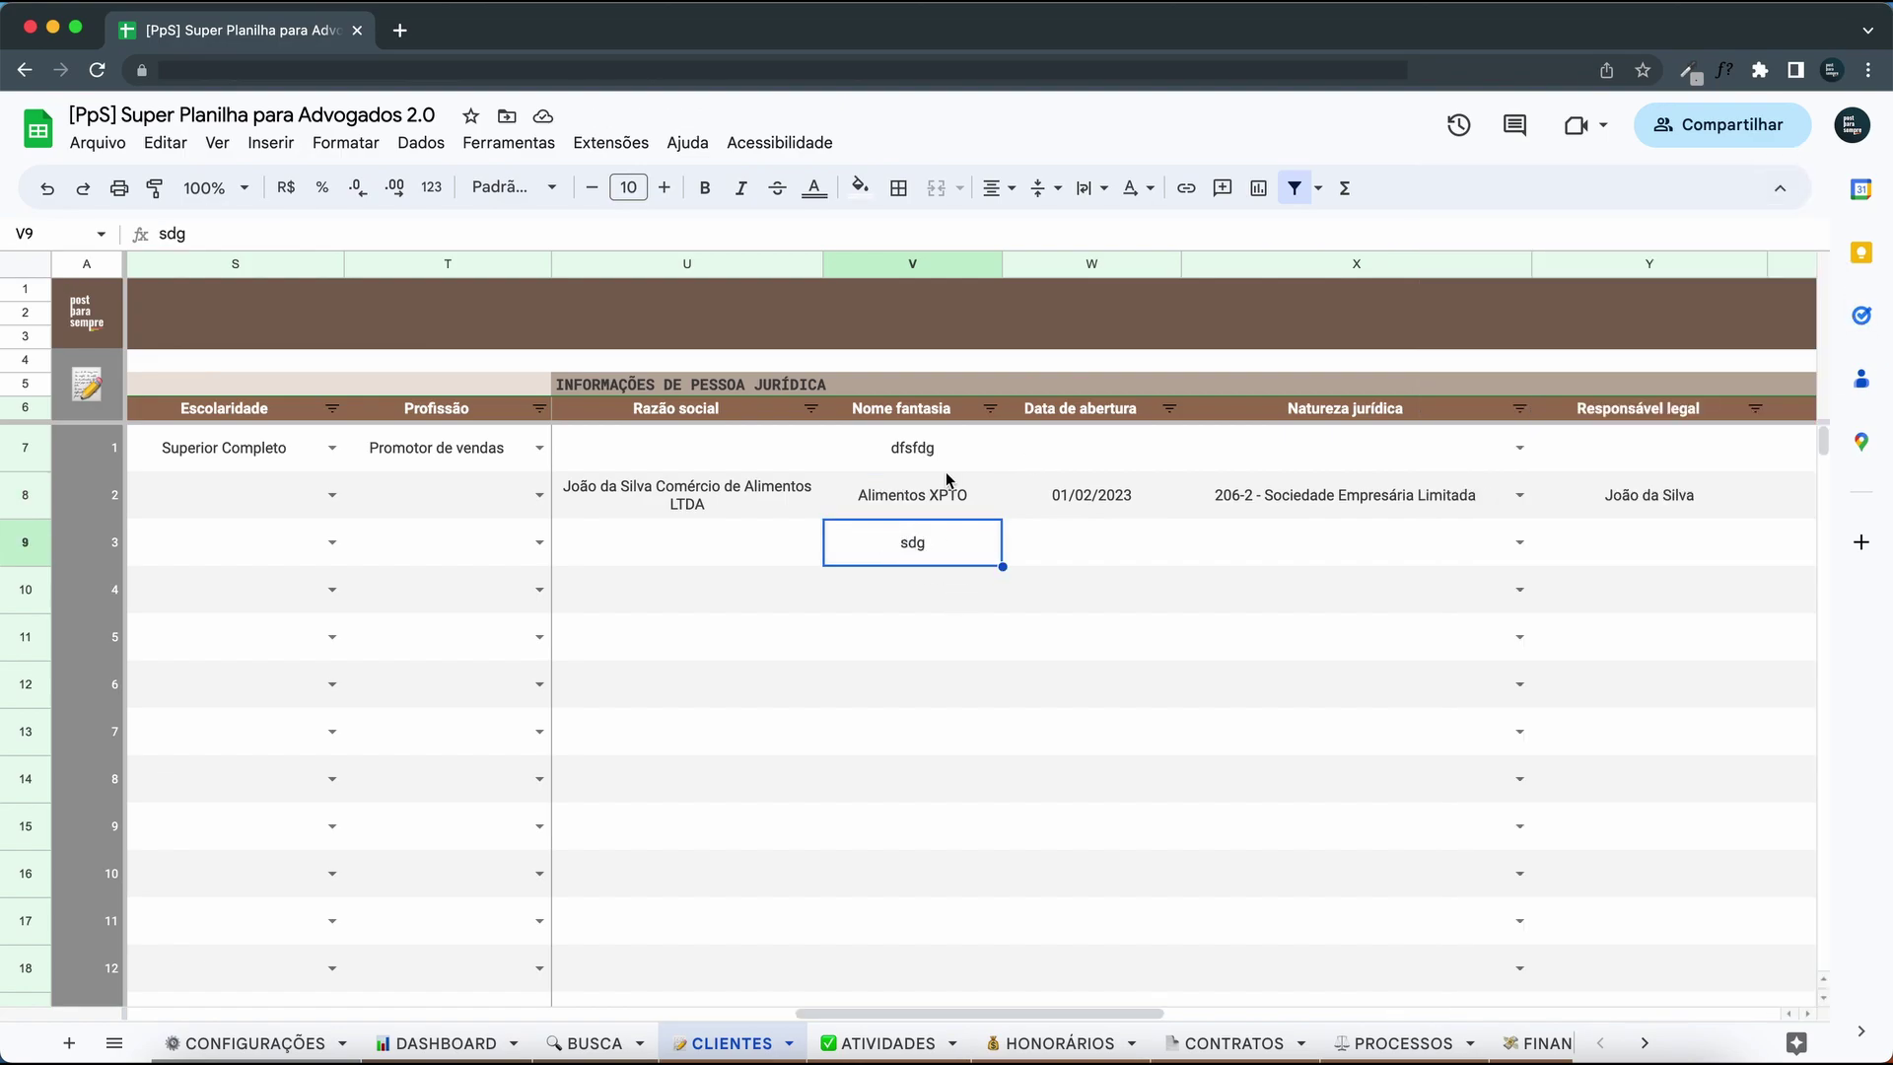
Delete the Nome fantasia column from the CLIENTES sheet.
left_click(856, 264)
right_click(856, 264)
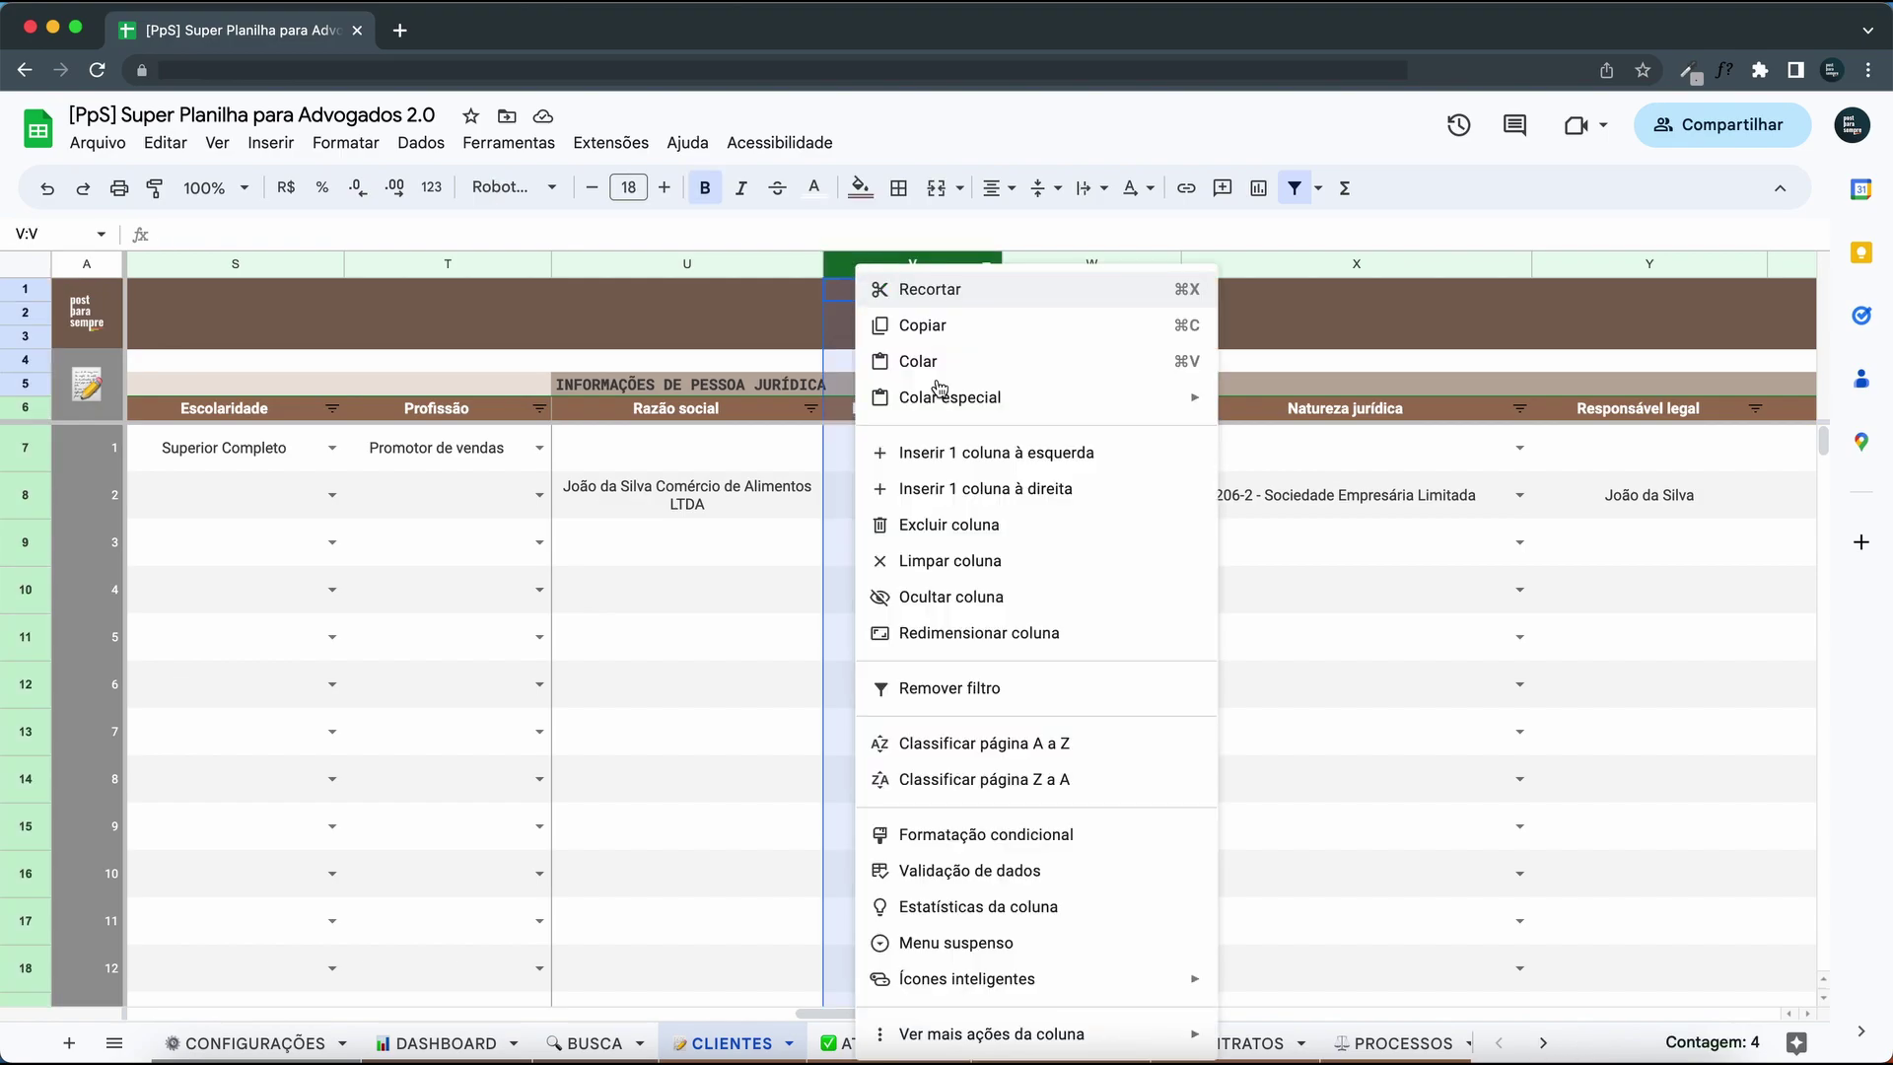
left_click(961, 526)
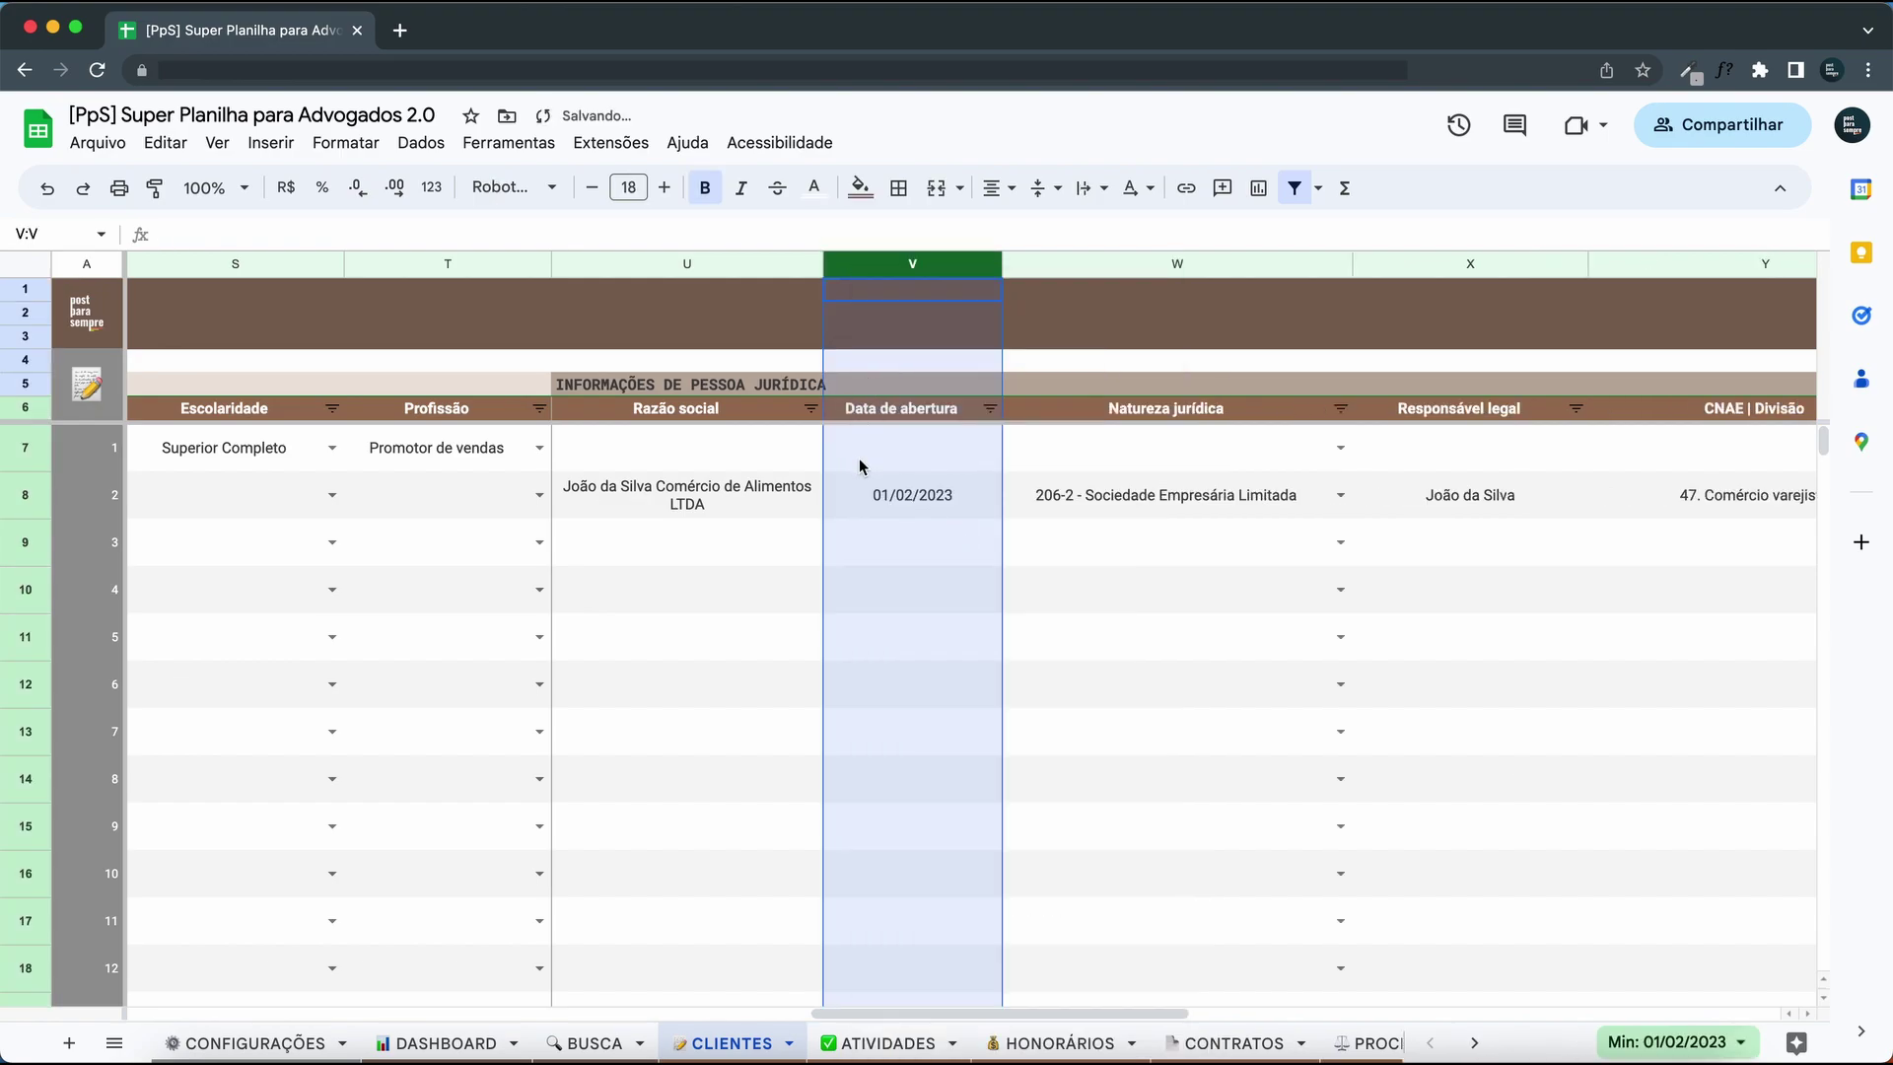
Insert one column to the left of Natureza jurídica, directly after Data de abertura, and select its row 7 cell.
left_click(707, 262)
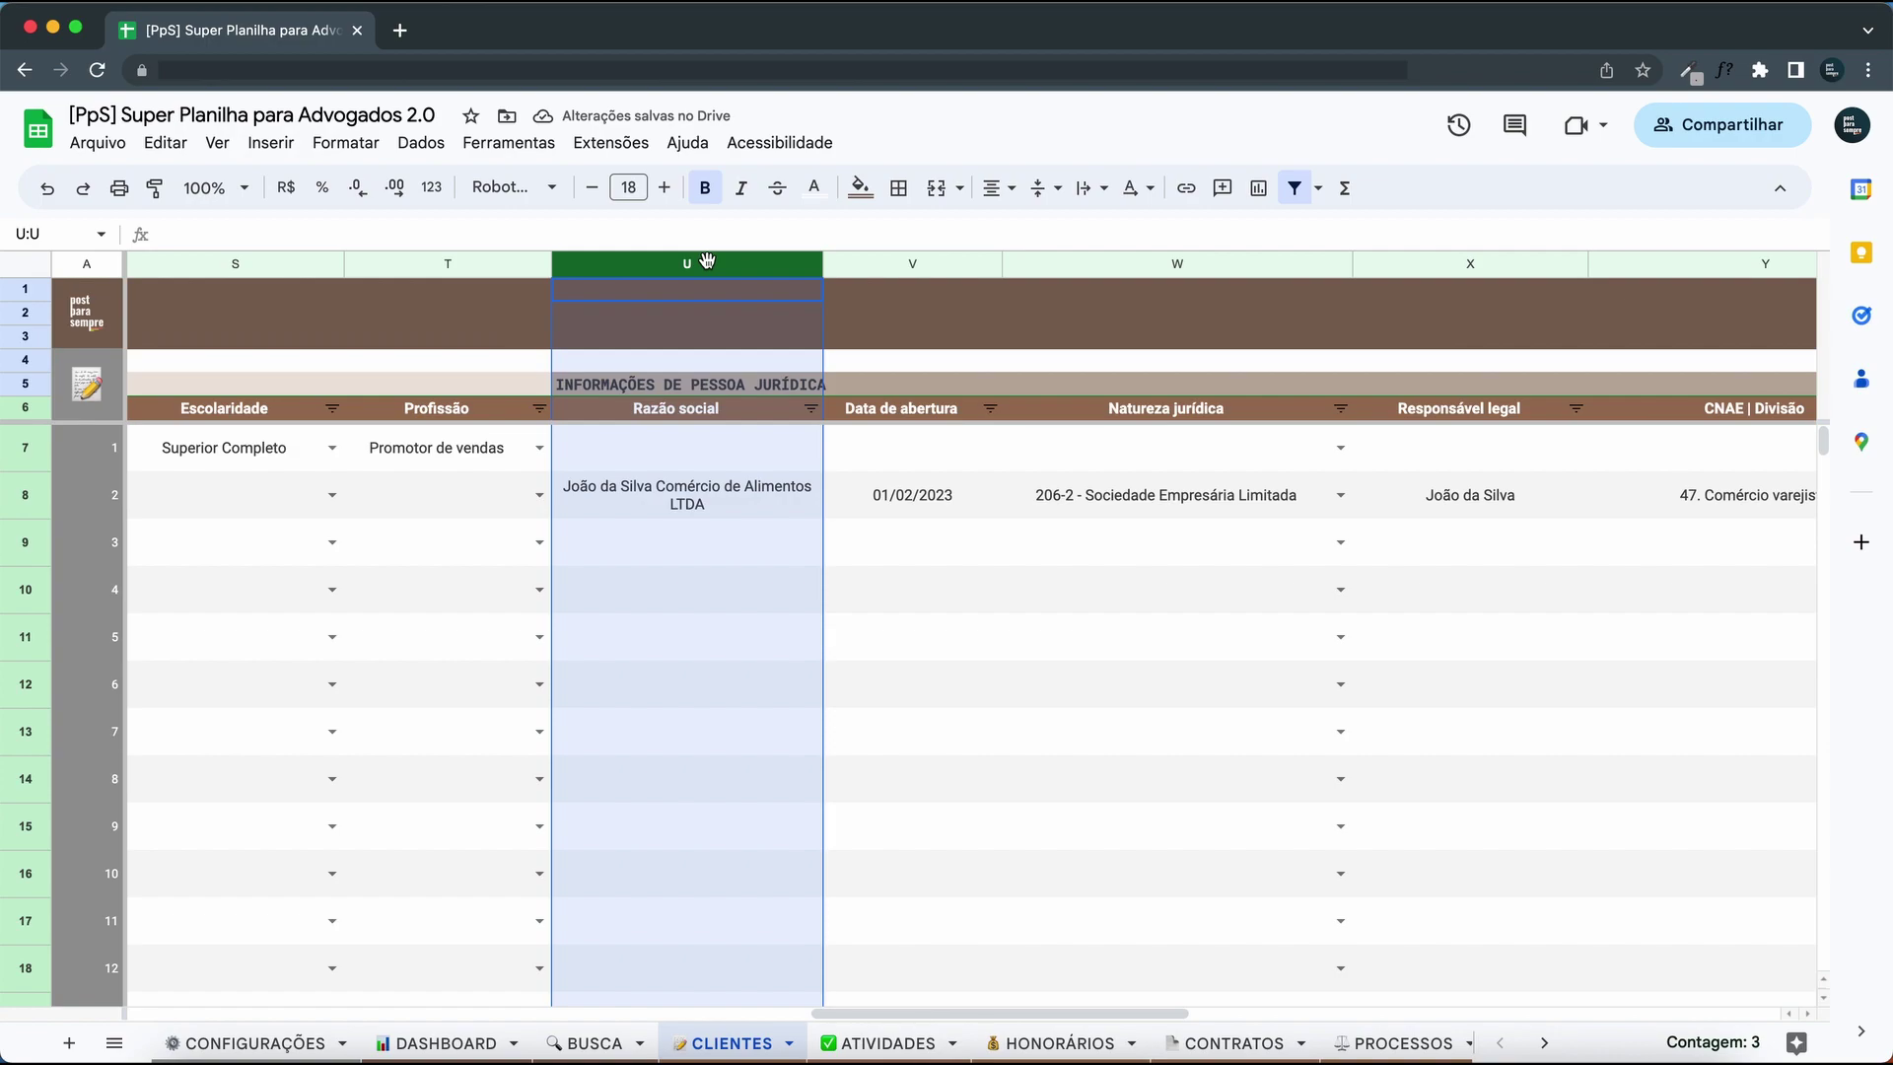
left_click(867, 494)
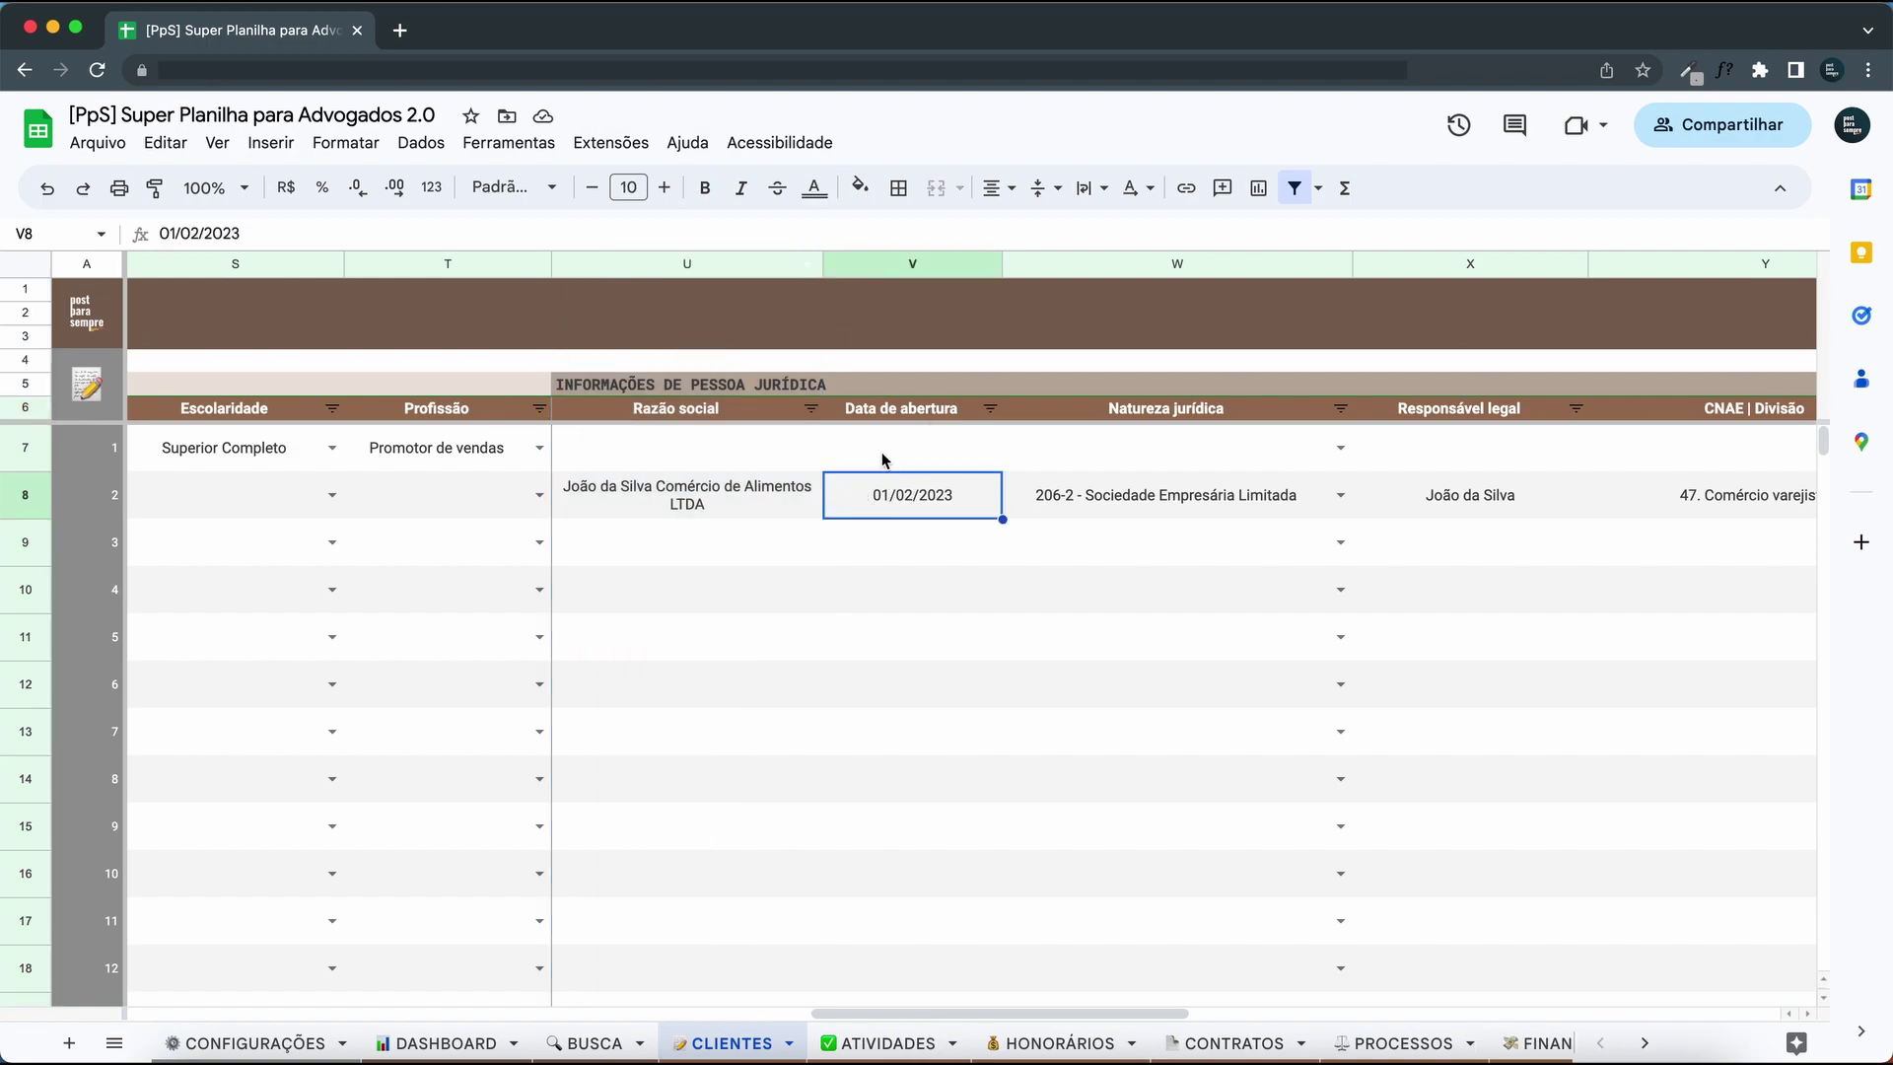
left_click(1168, 264)
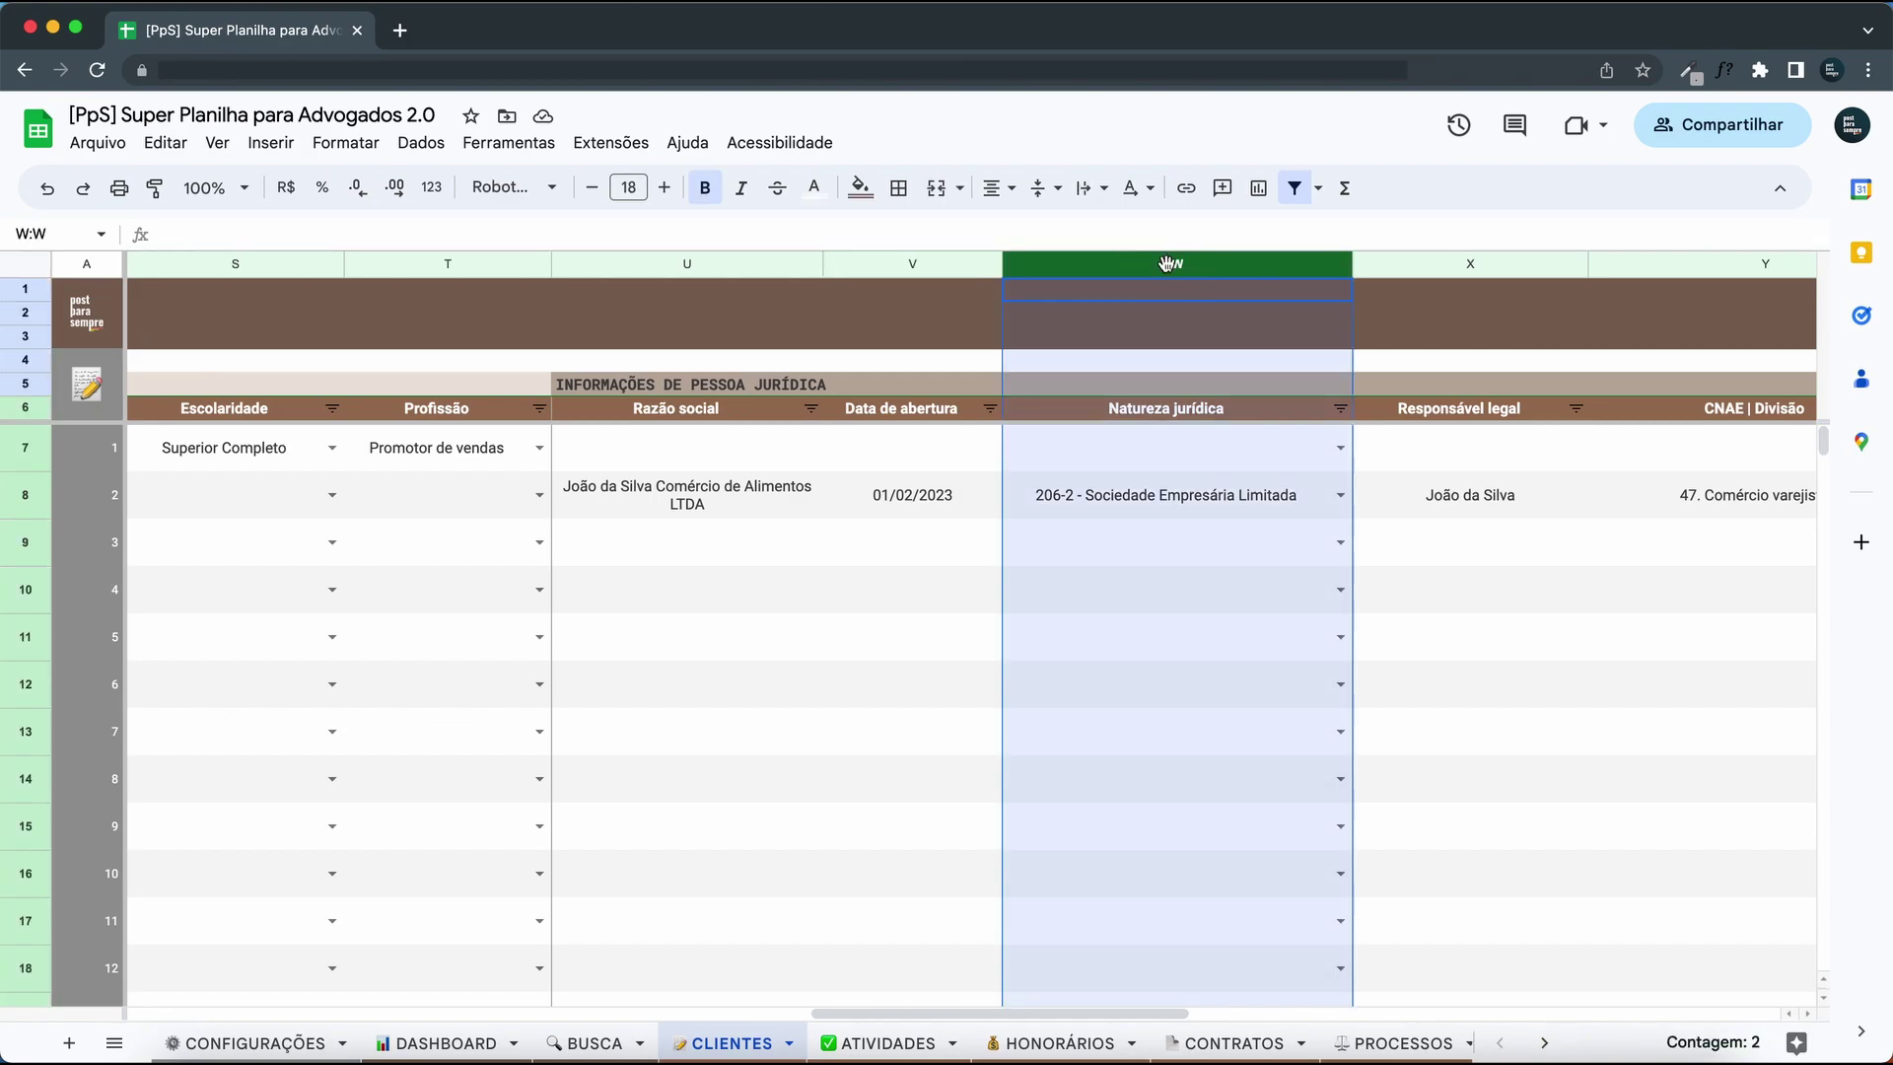
right_click(1209, 264)
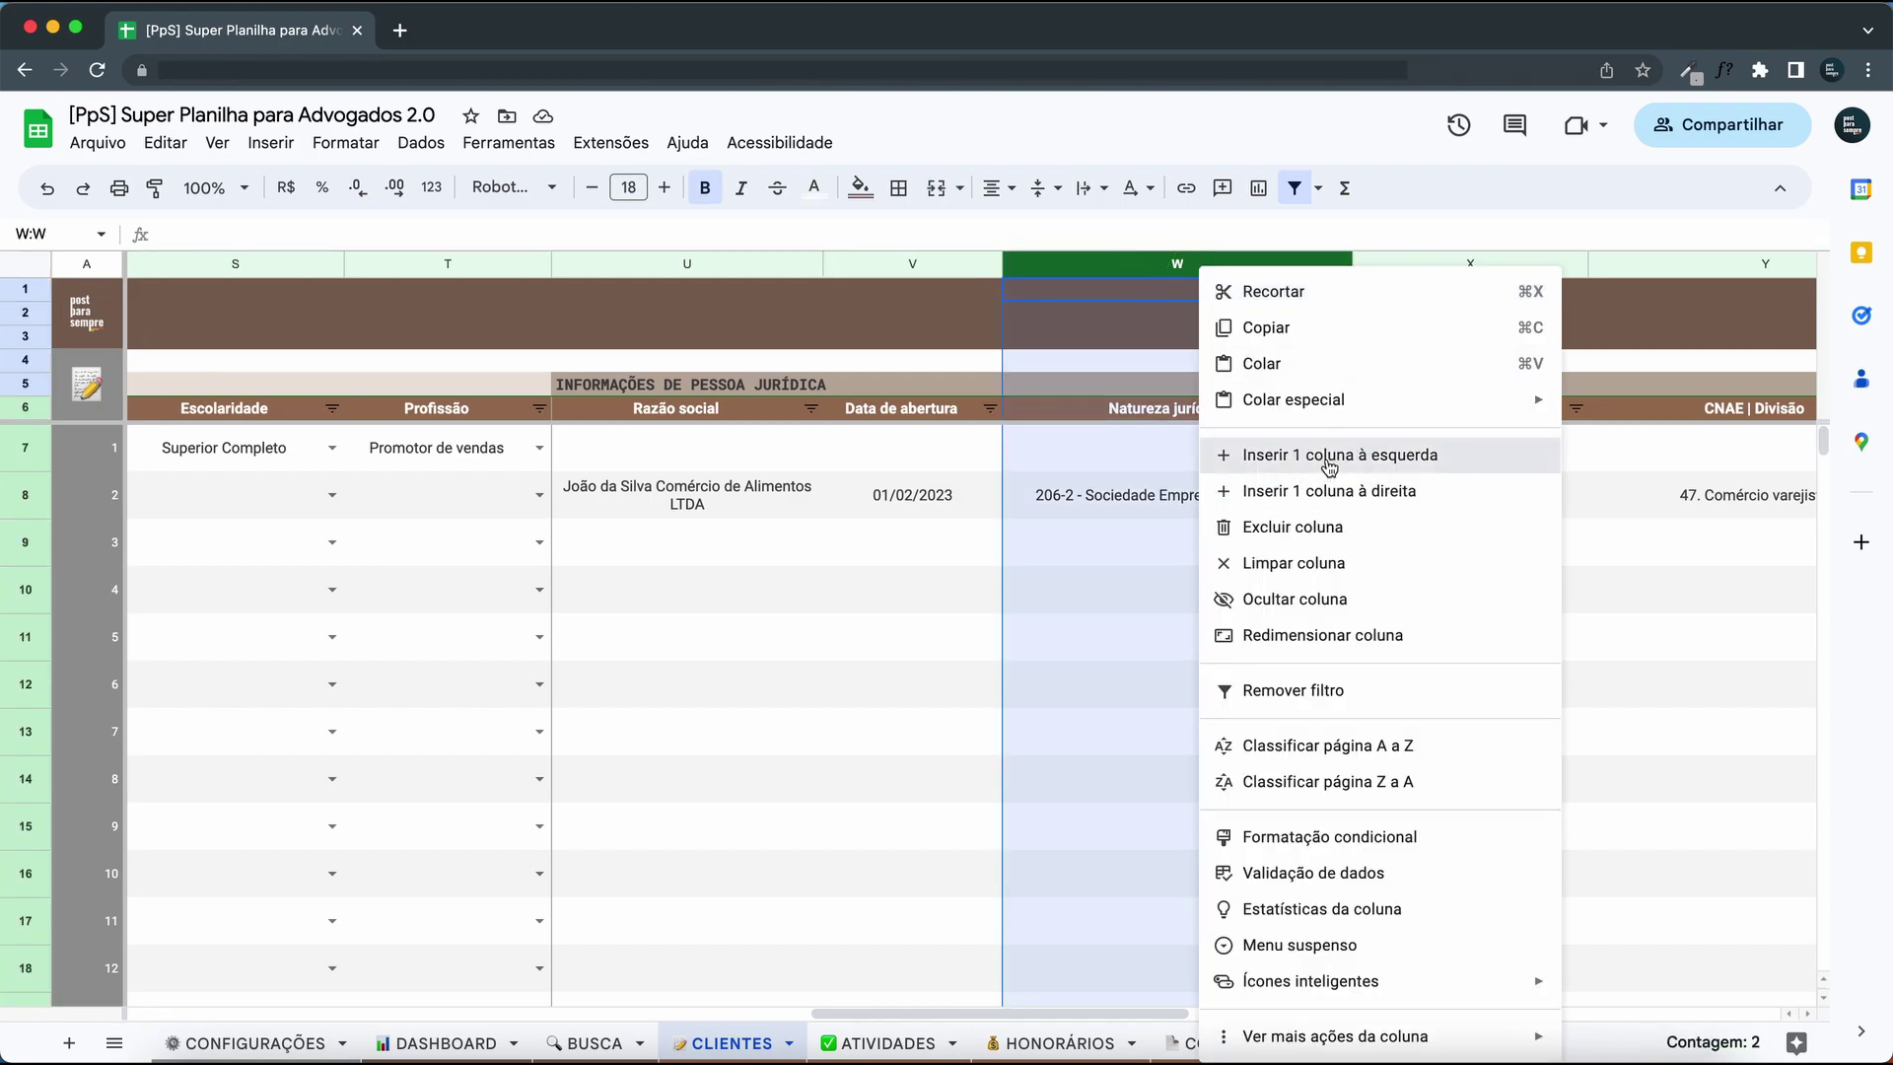
left_click(1280, 462)
left_click(1280, 463)
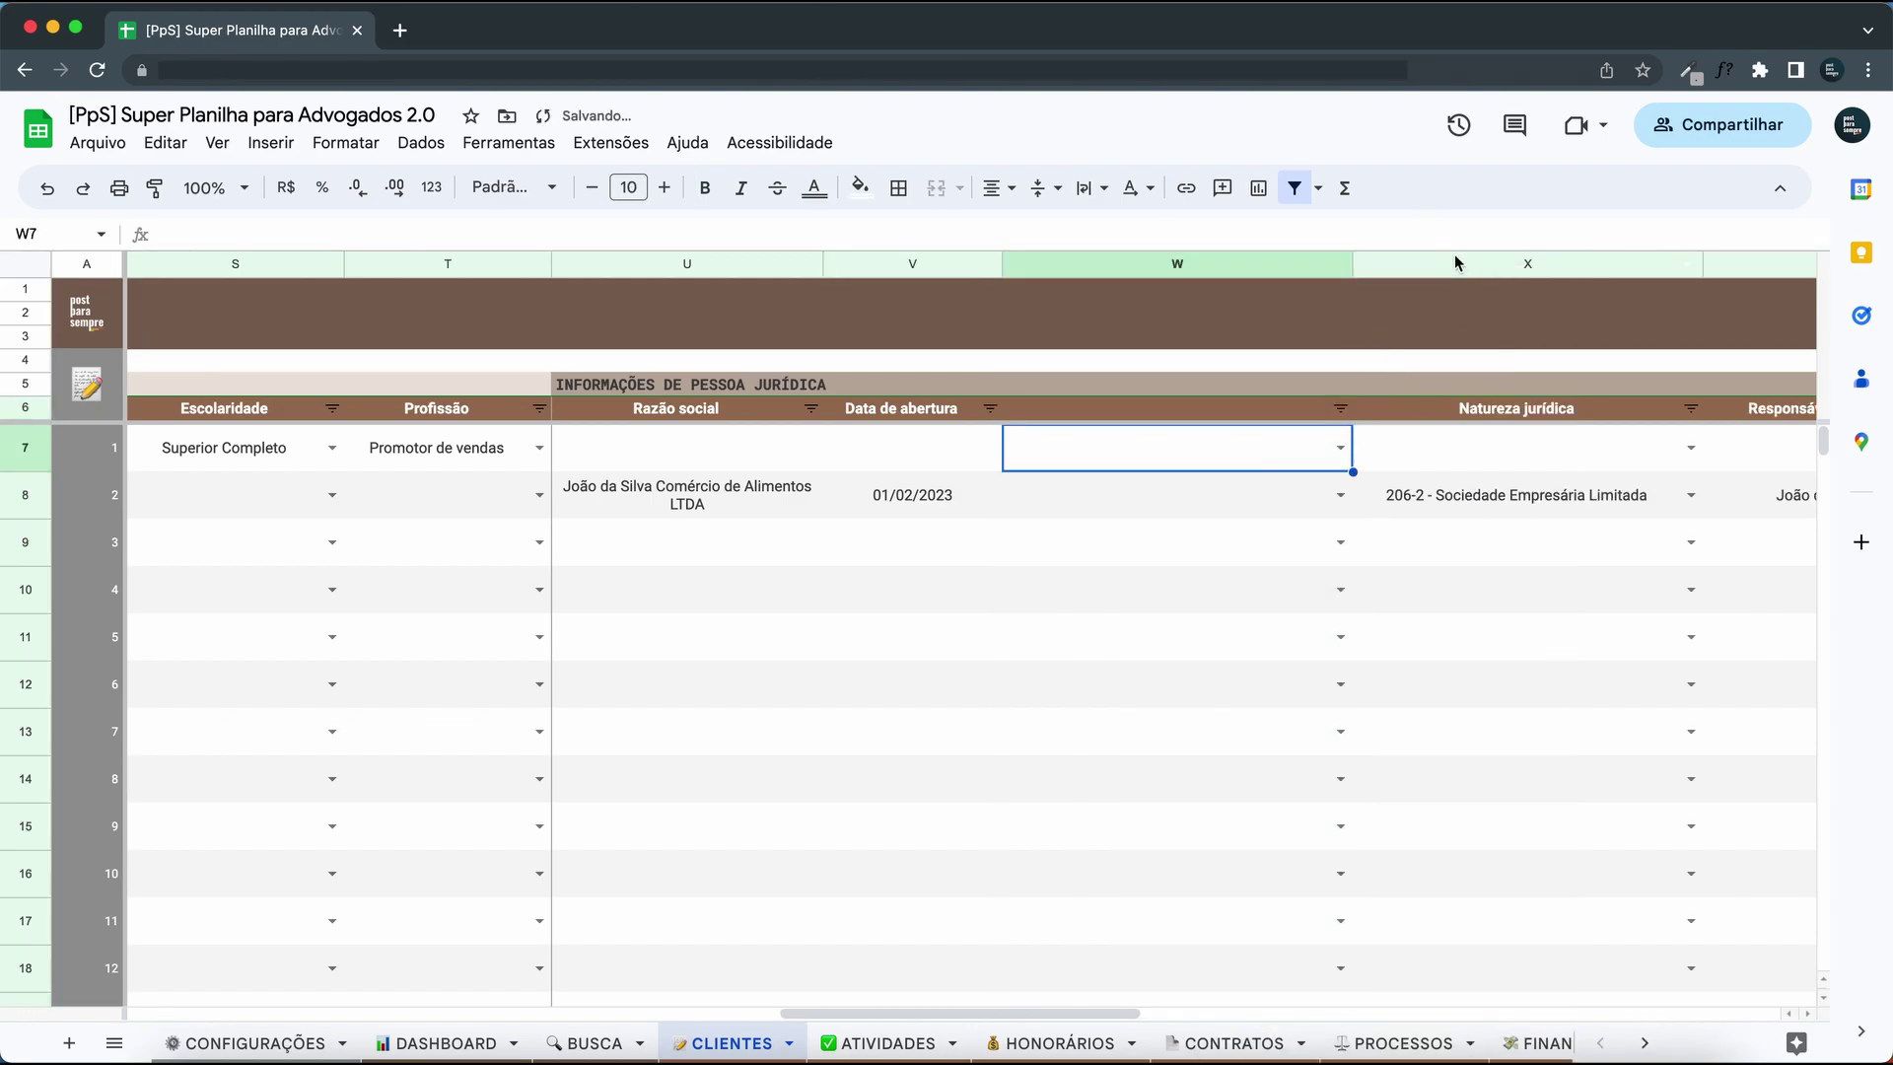
Compare the inherited dropdowns in row 7 of the blank column W and the neighbouring Natureza jurídica column.
left_click(1453, 258)
left_click(1316, 456)
left_click(1691, 449)
left_click(1271, 470)
Copy the plain-text Bairro cell K7 and paste it into W7 of the blank column.
scroll(879, 475, "left", 10)
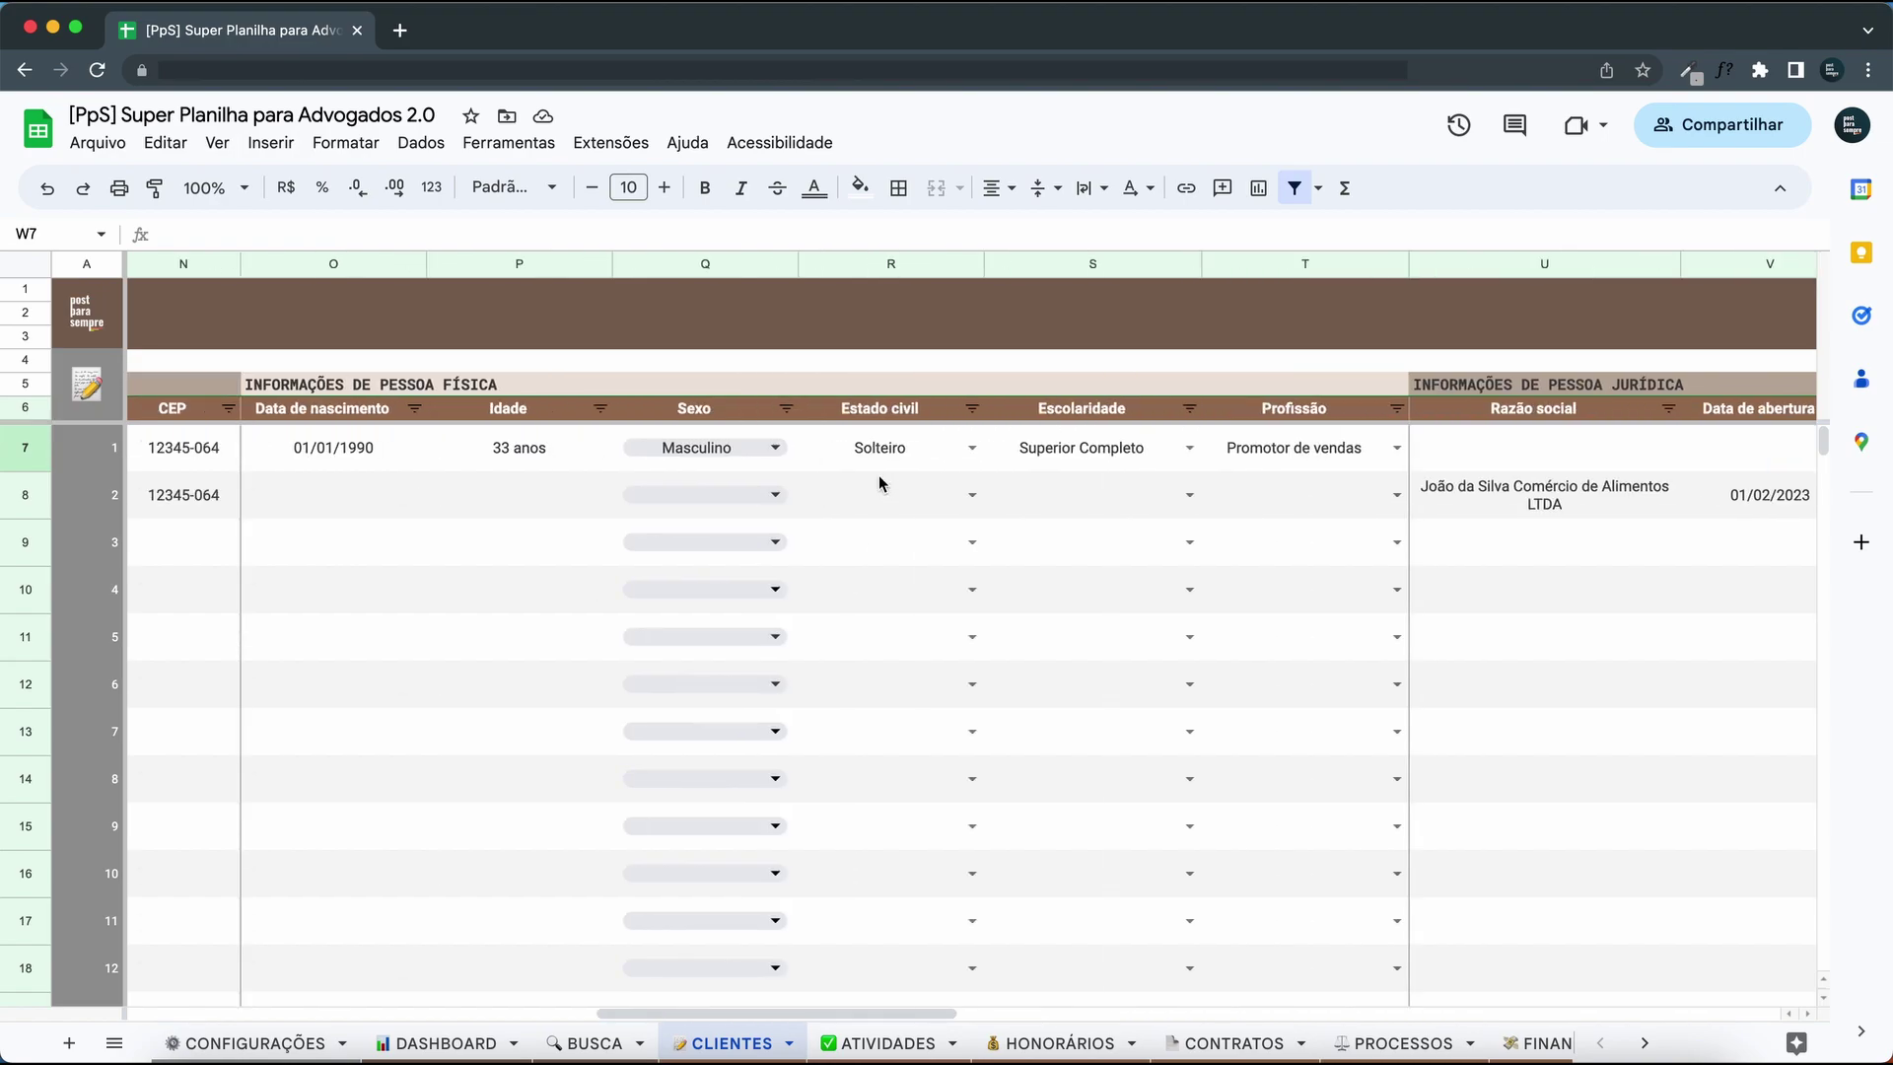
scroll(765, 477, "left", 8)
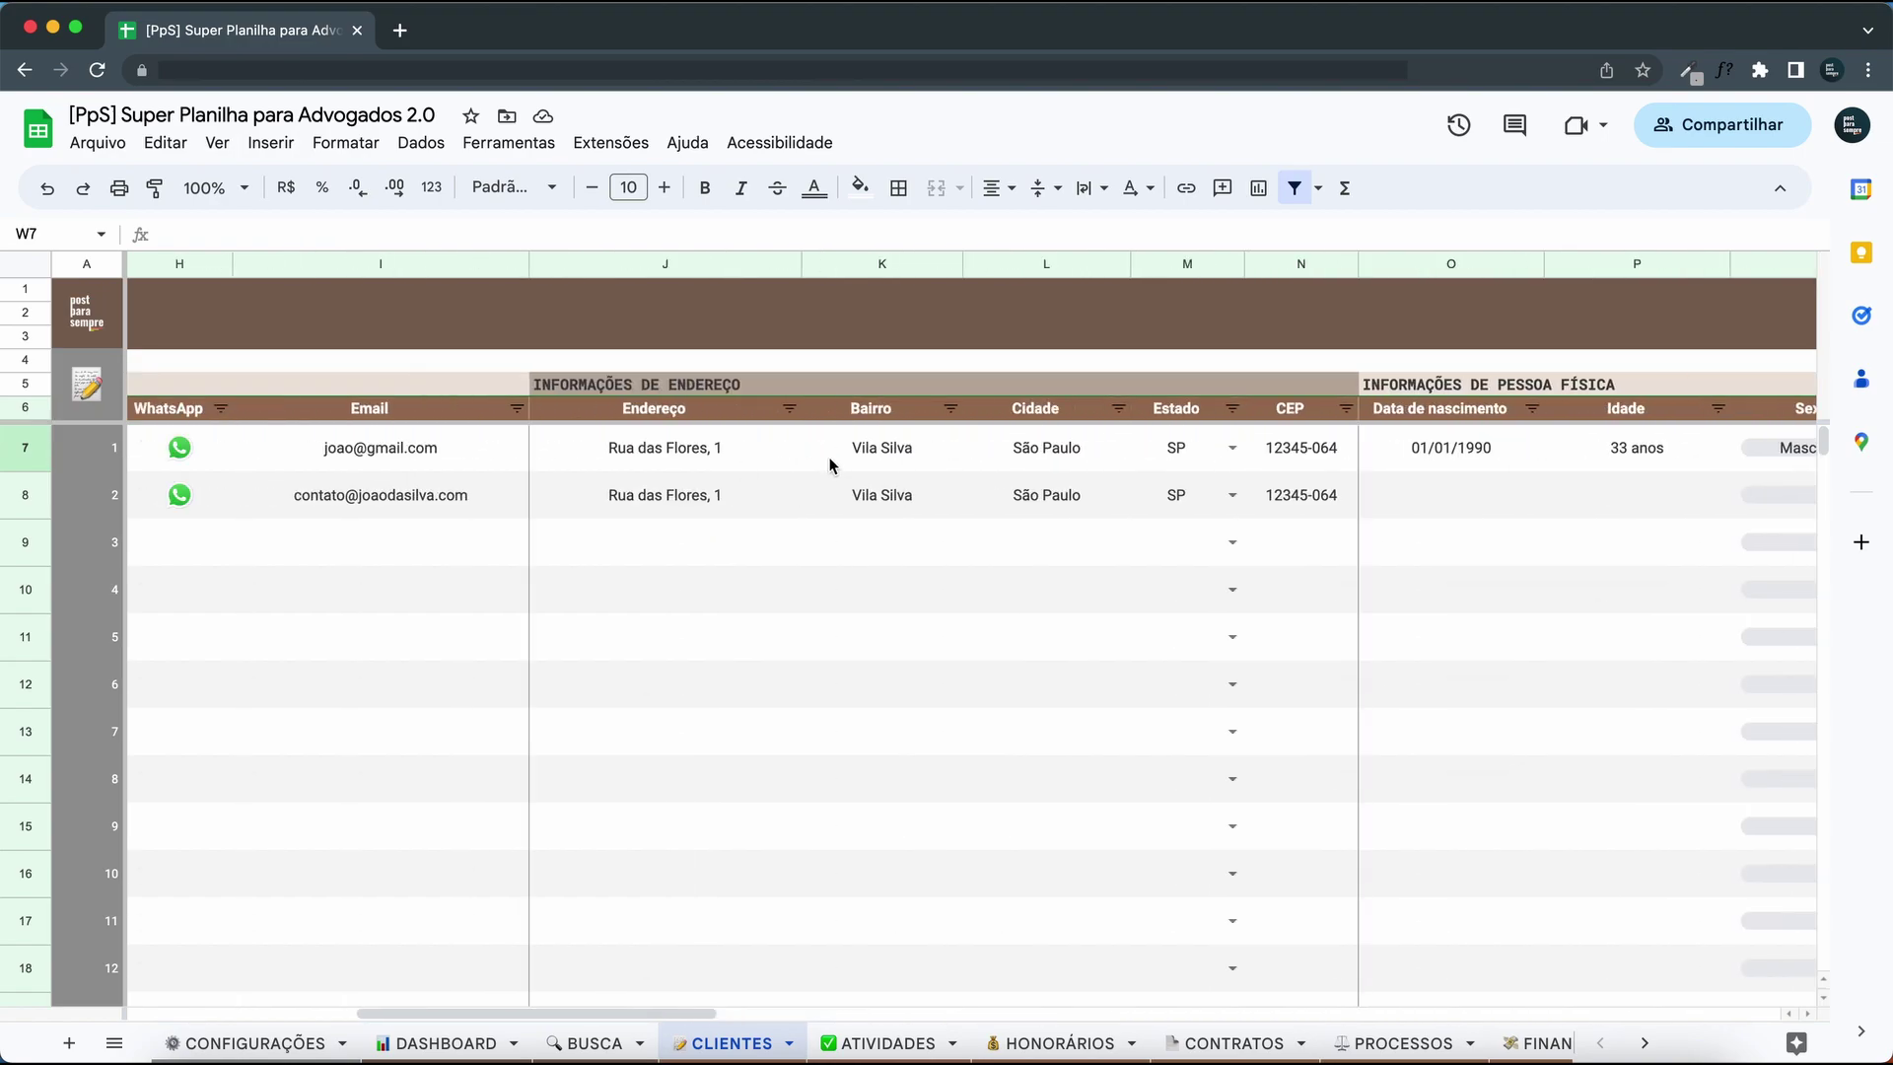
left_click(852, 451)
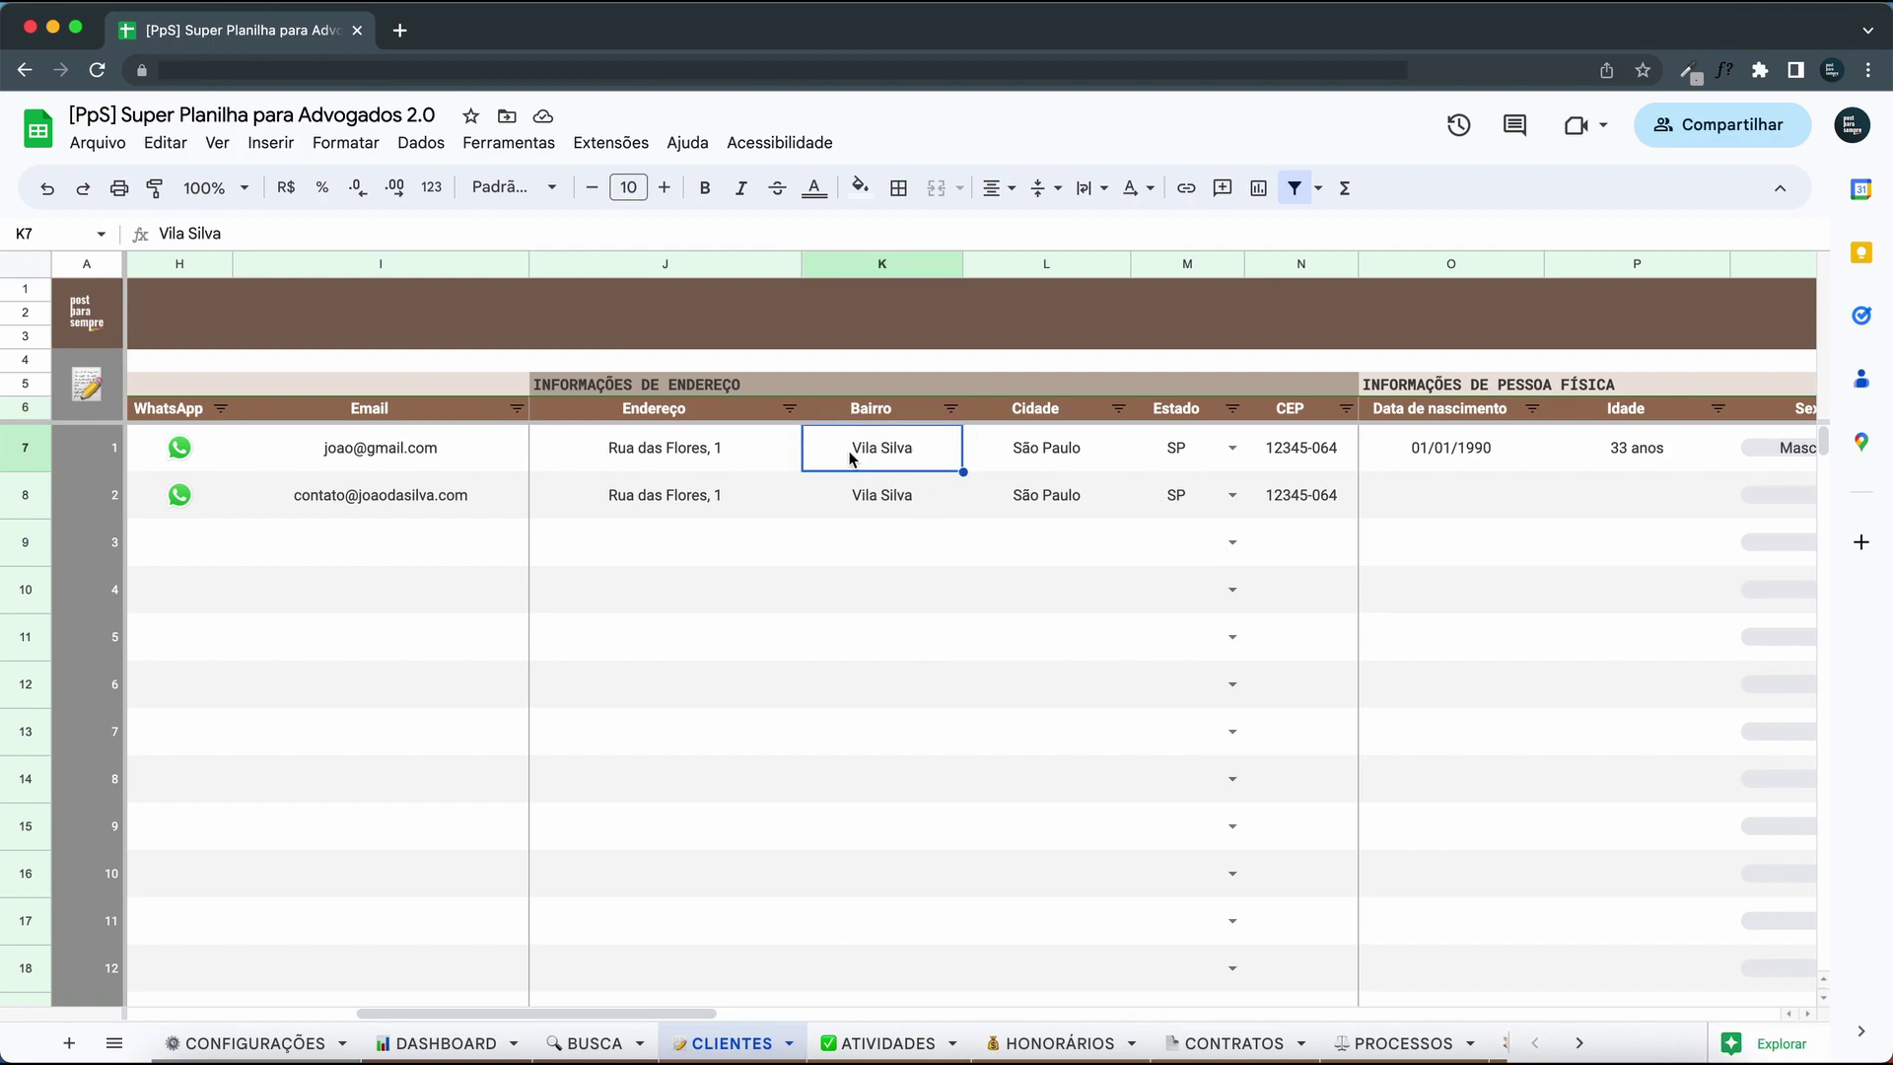
key("ctrl+c")
scroll(977, 508, "right", 10)
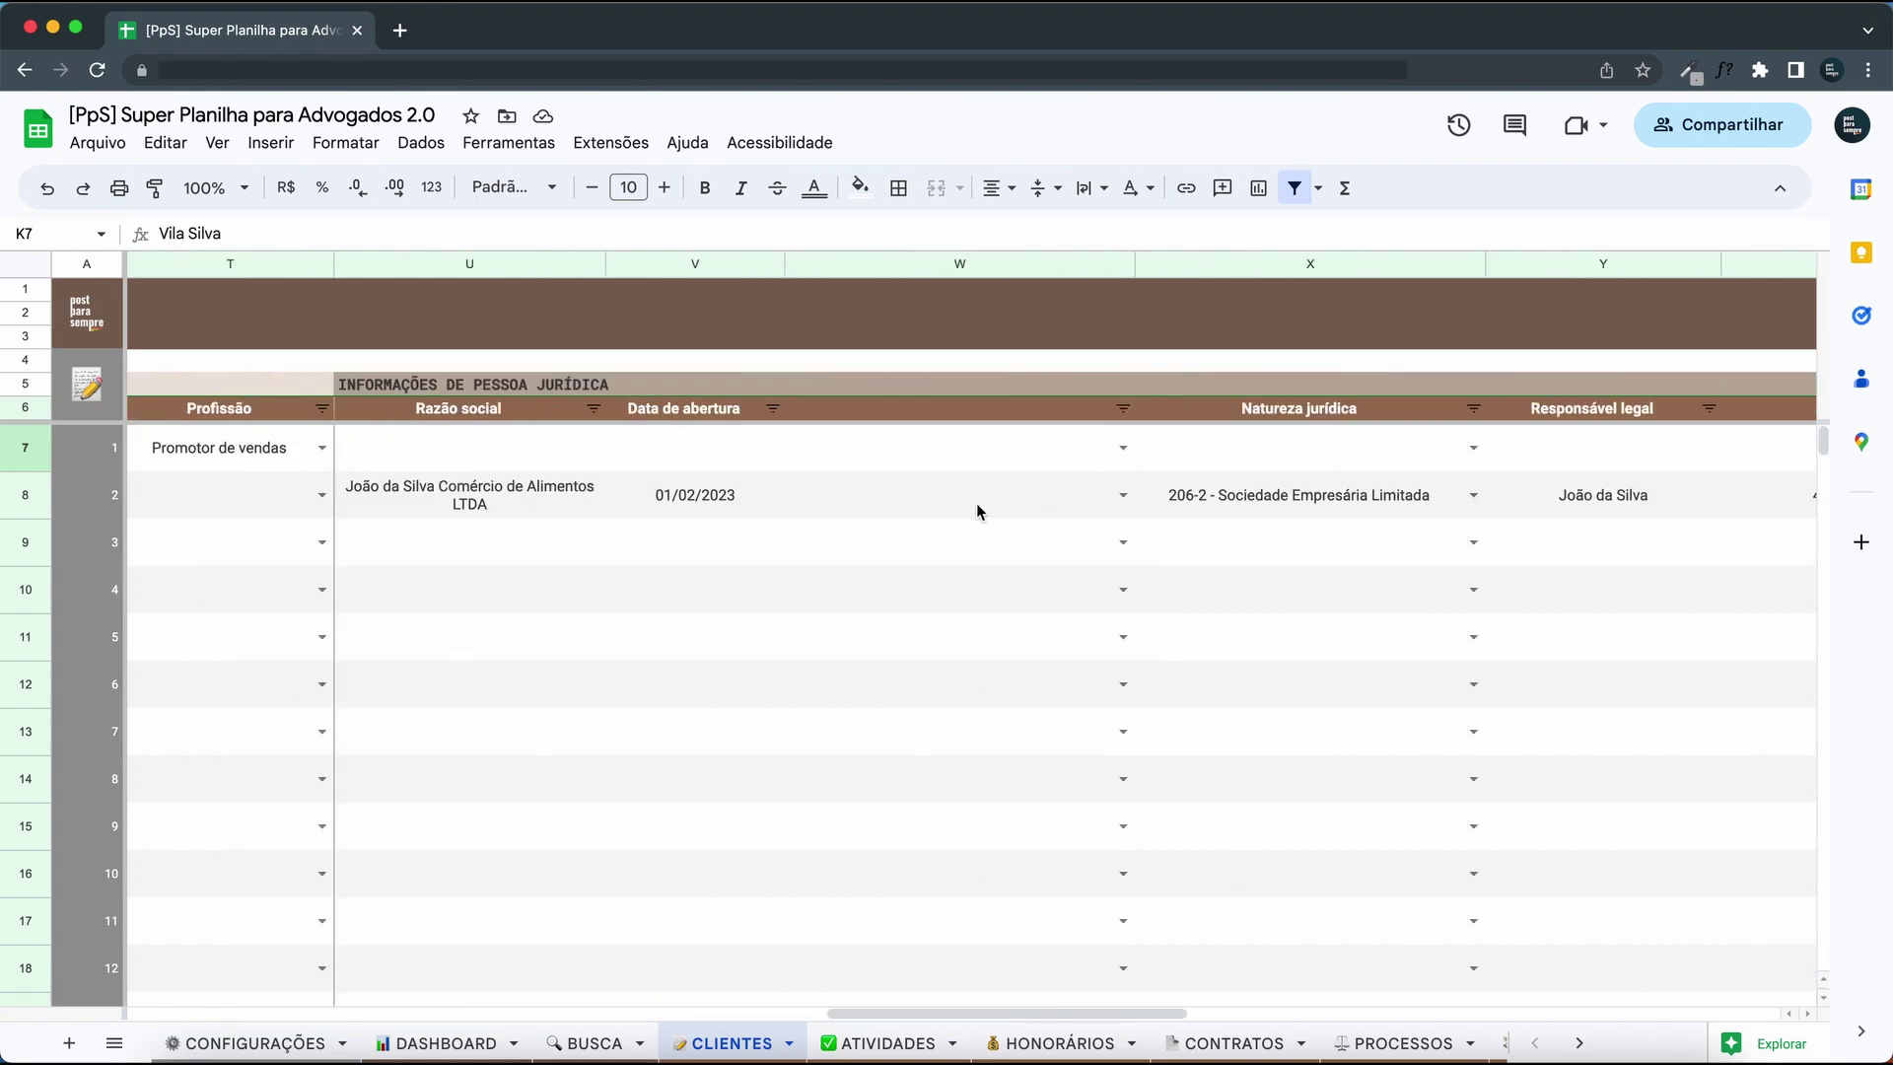
left_click(1001, 451)
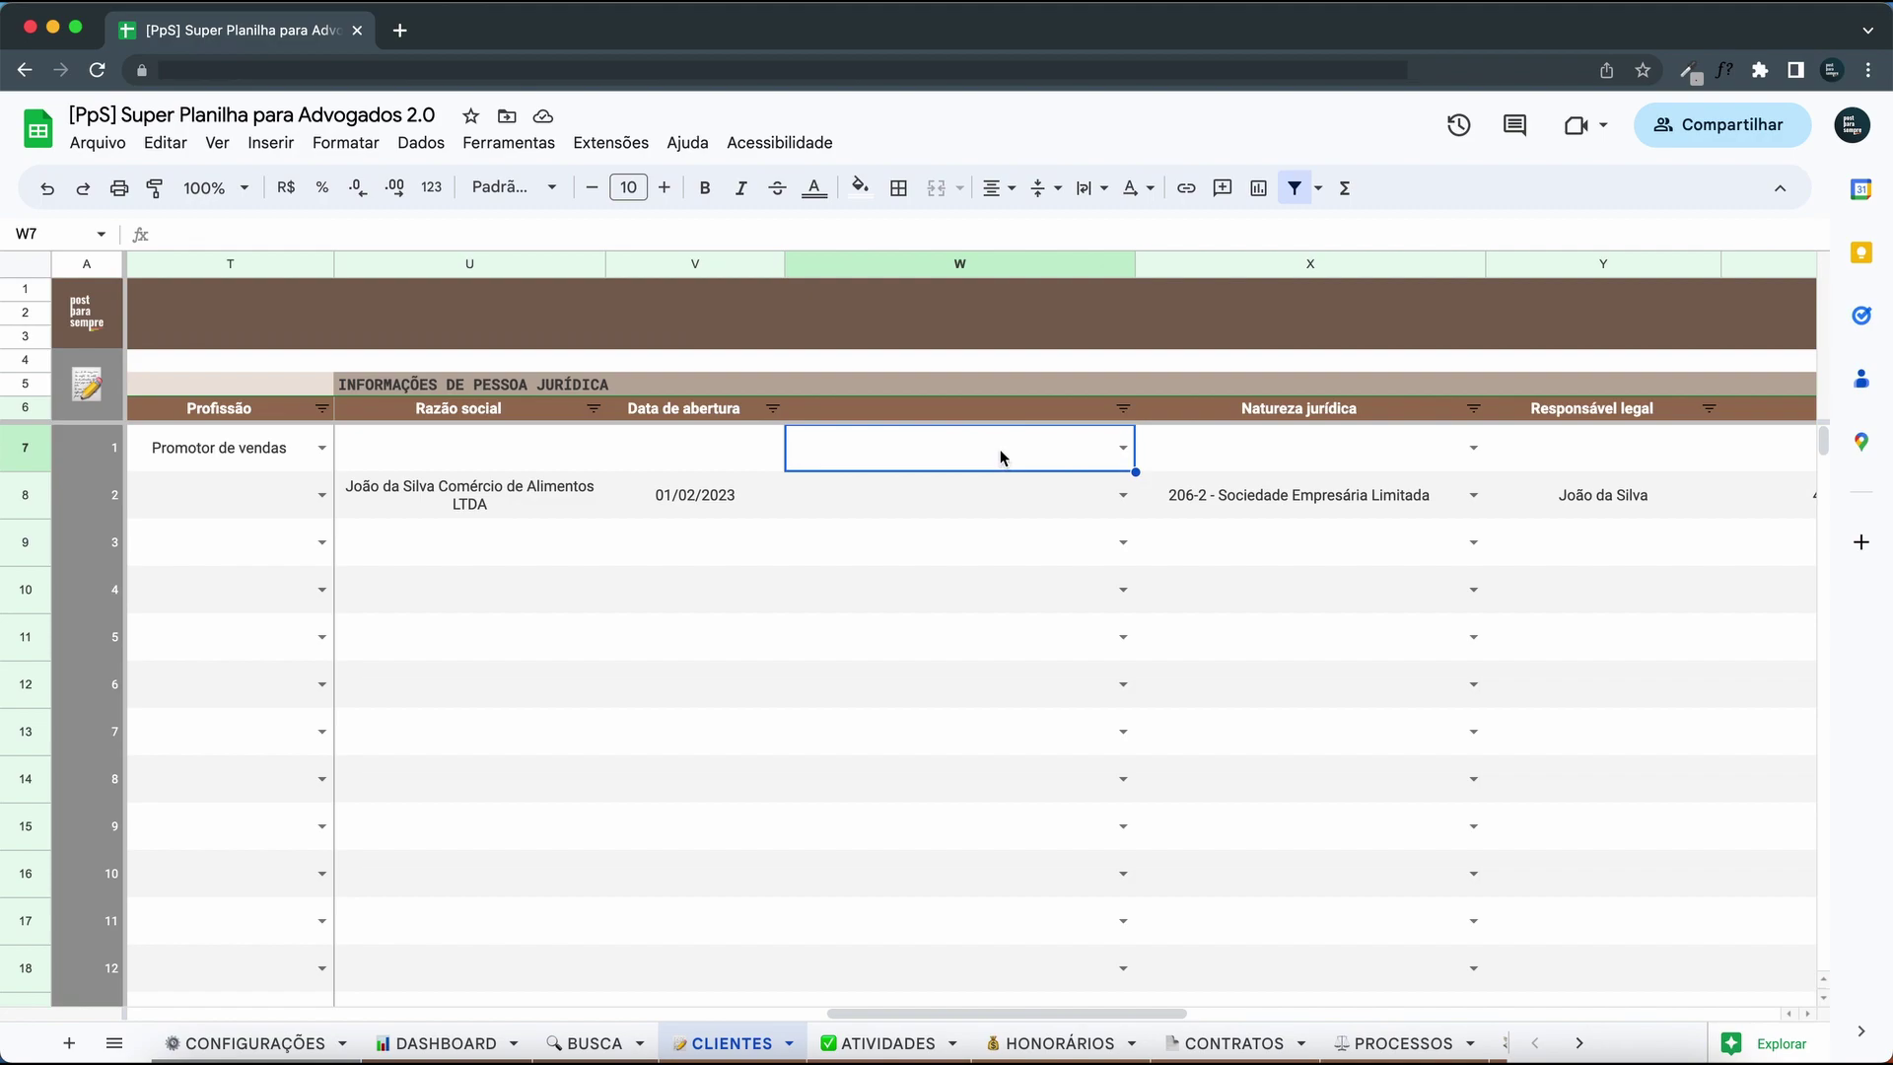
key("super+v")
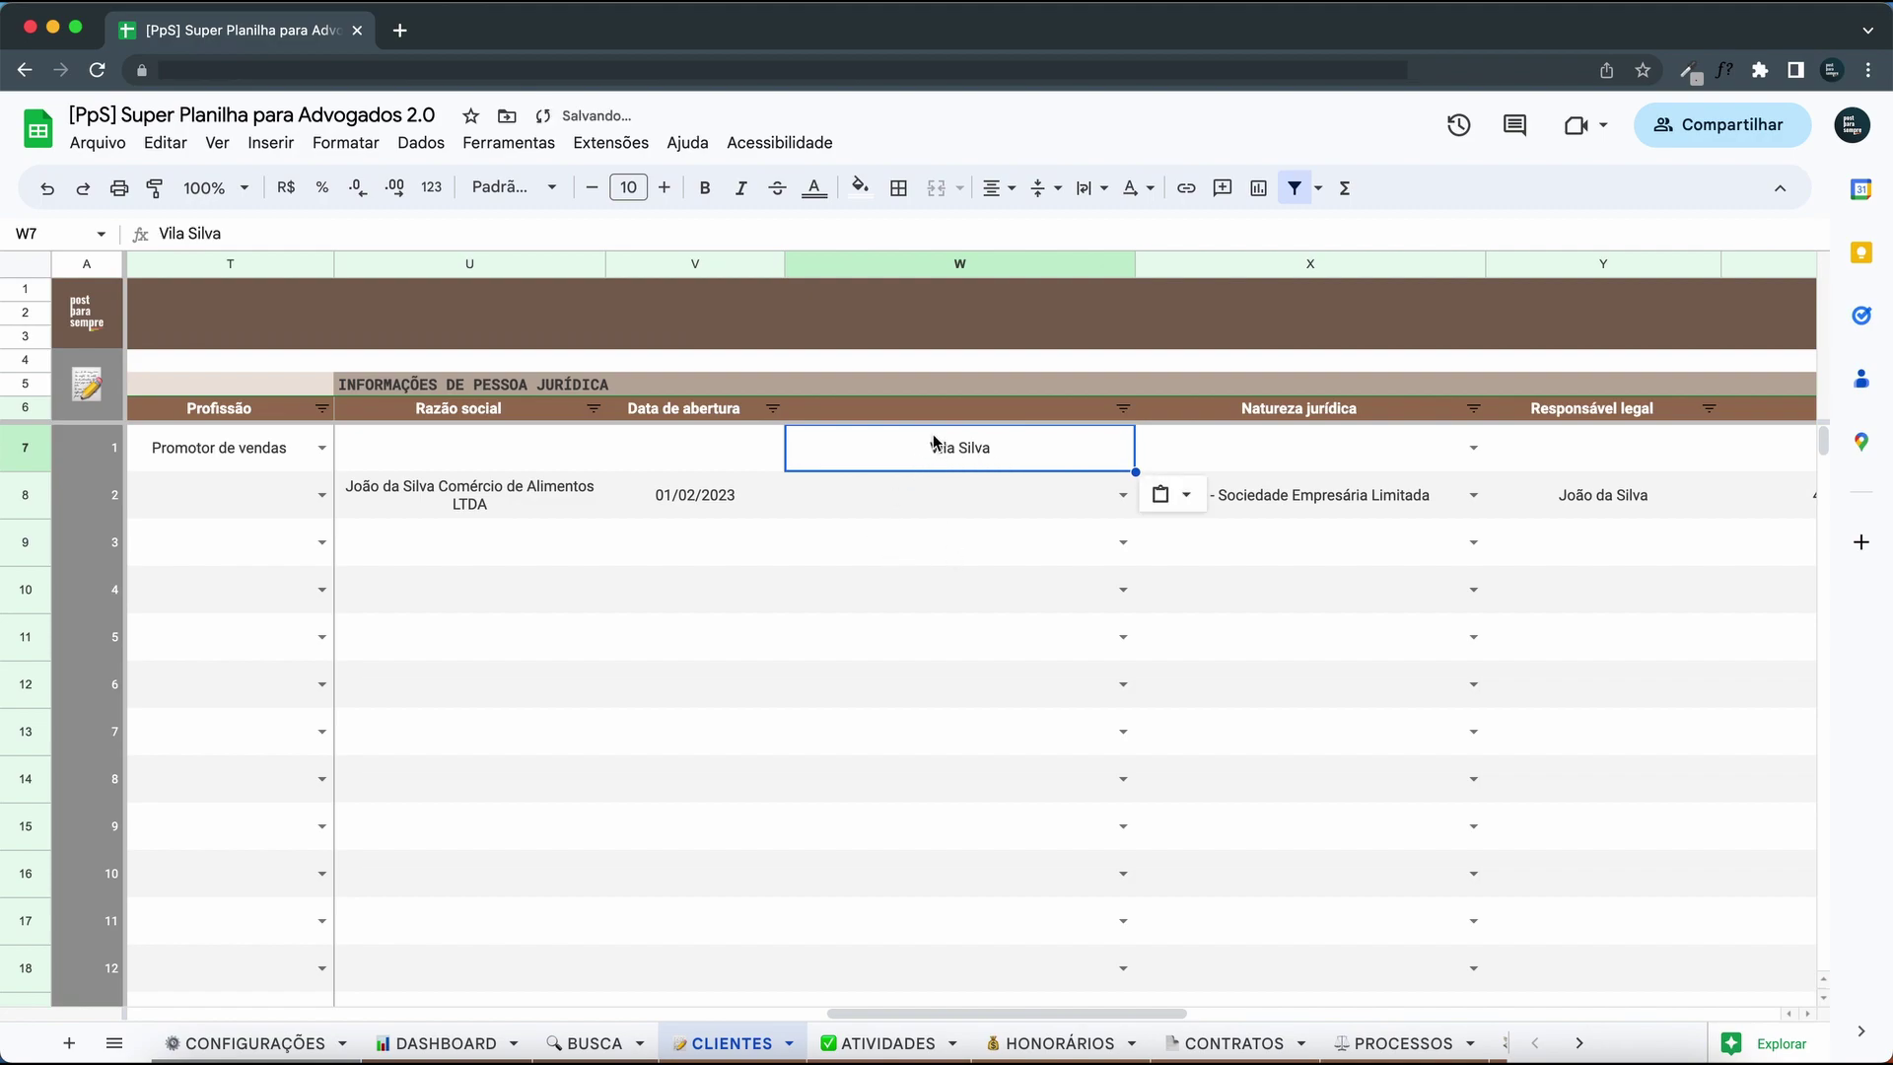
Cut the pasted content out of W7 and paste over W8:W2006 to strip the inherited dropdowns.
left_click(972, 498)
left_click(1014, 456)
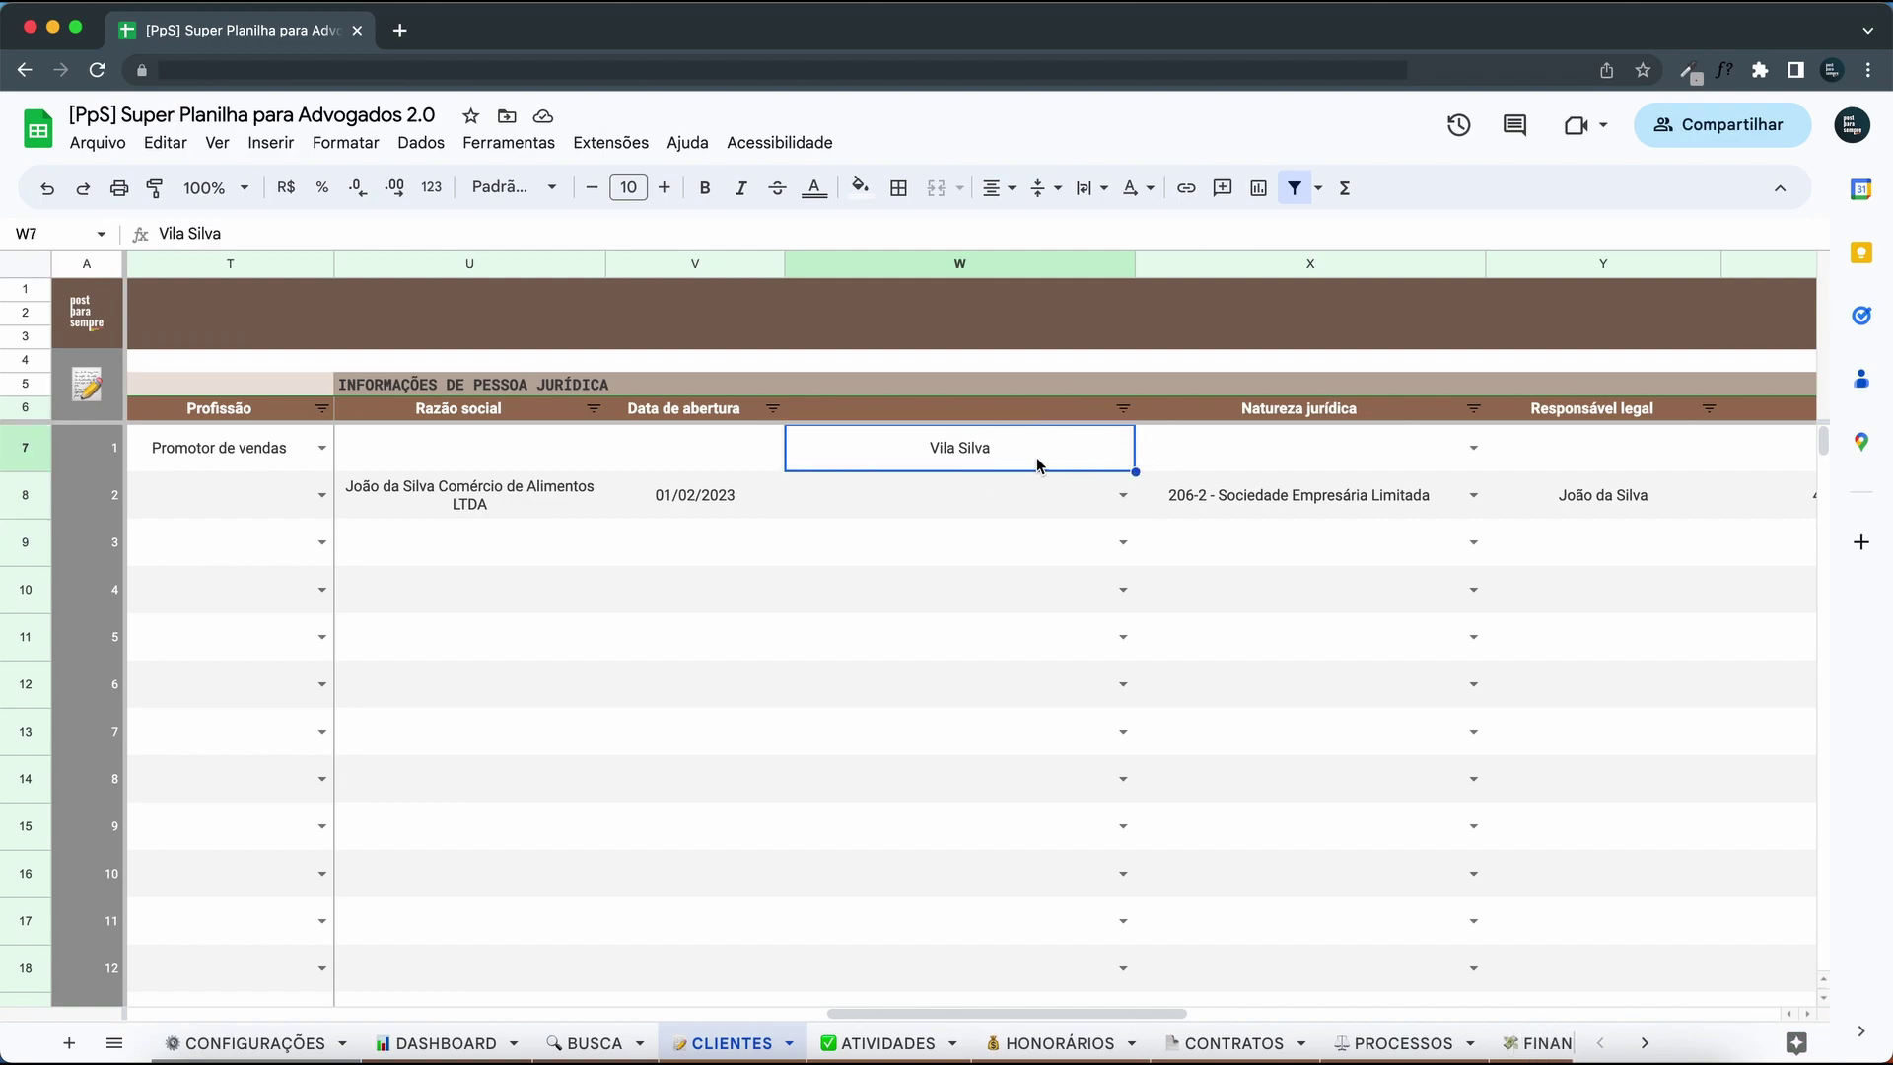
key("super+x")
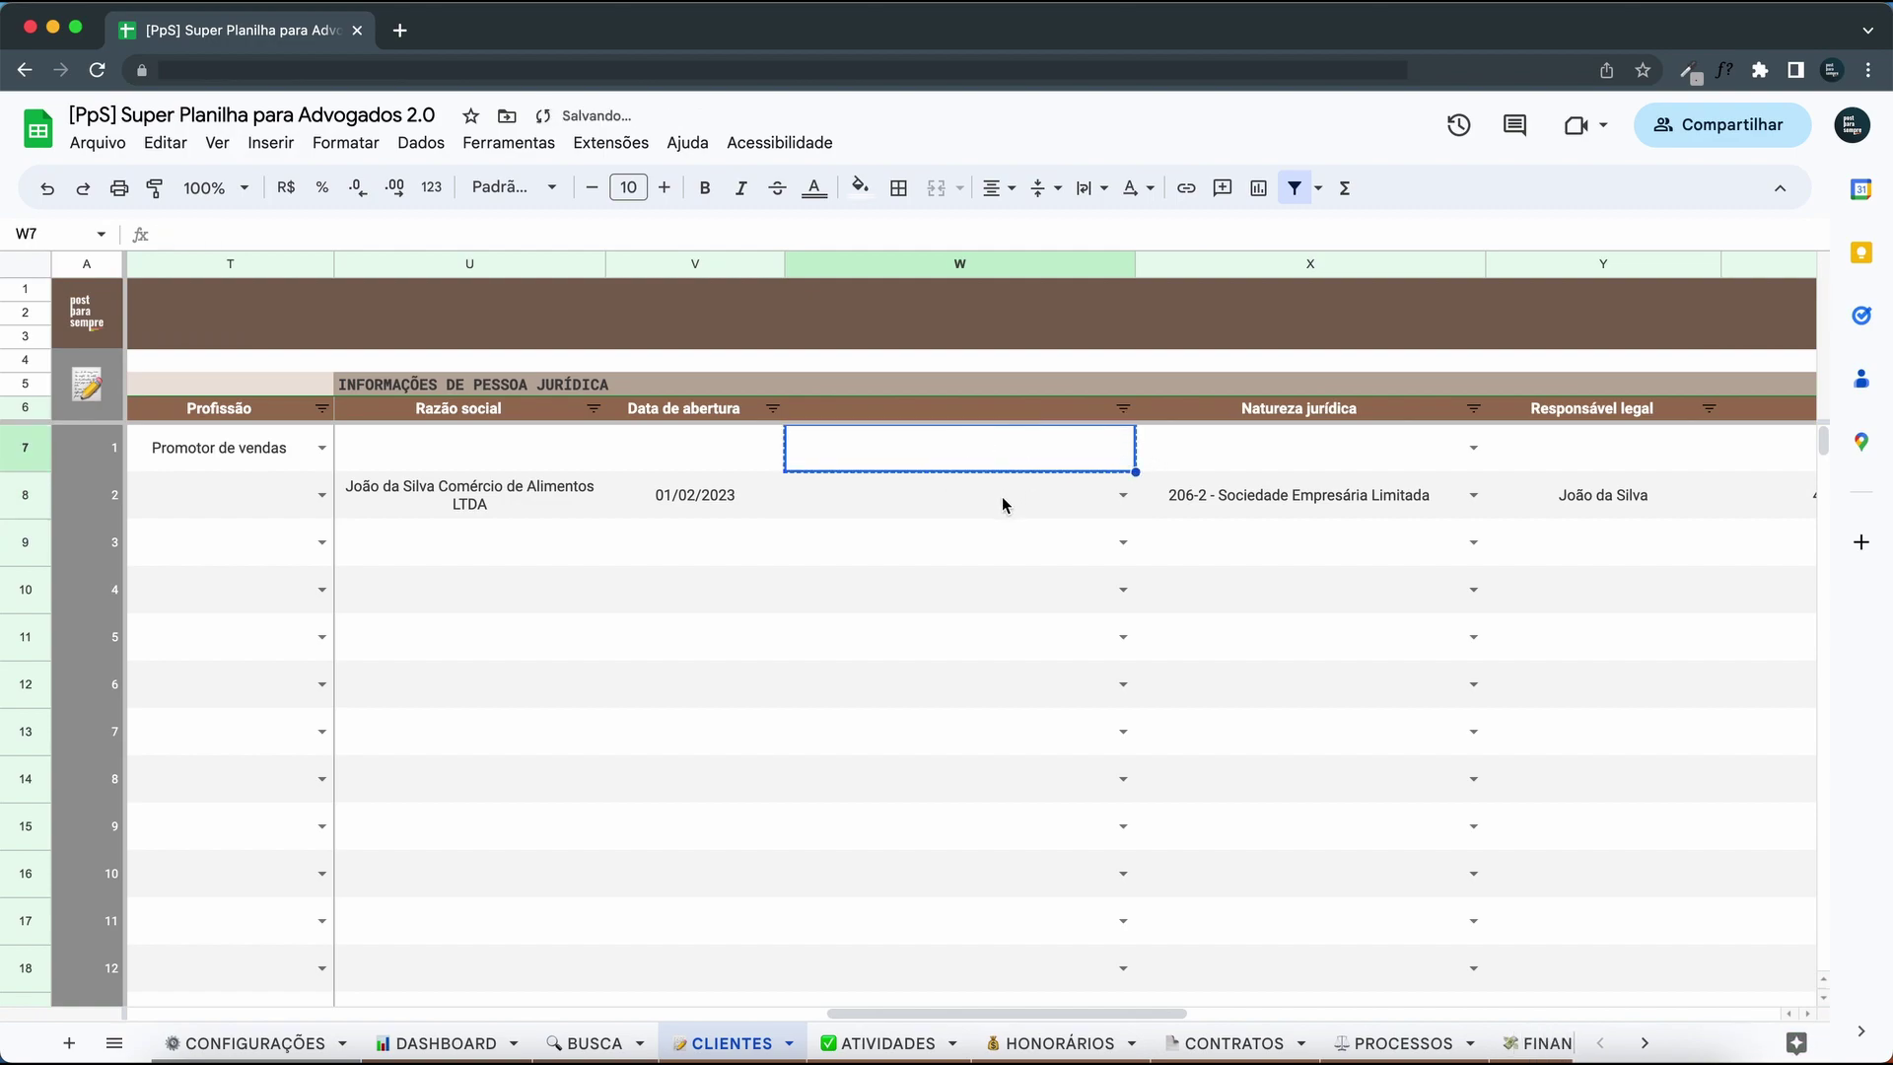
left_click(952, 490)
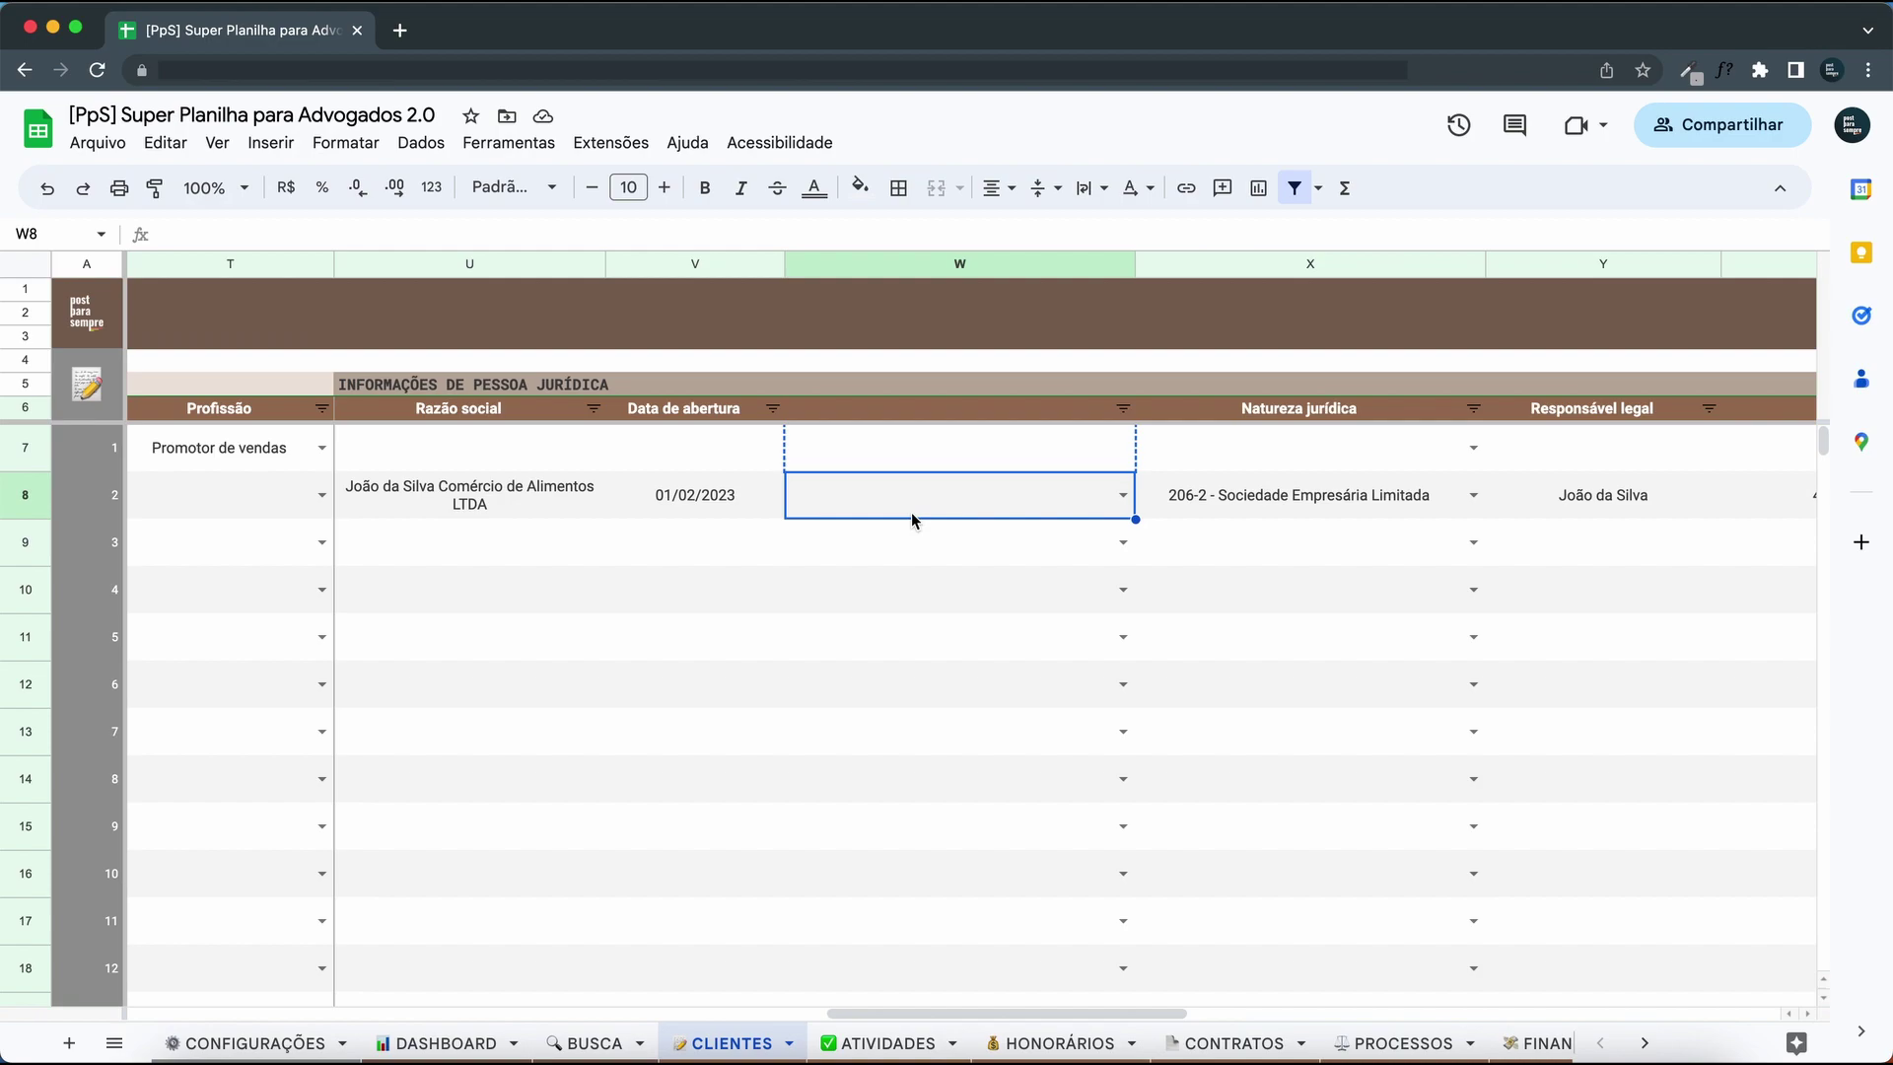
key("super+shift+Down")
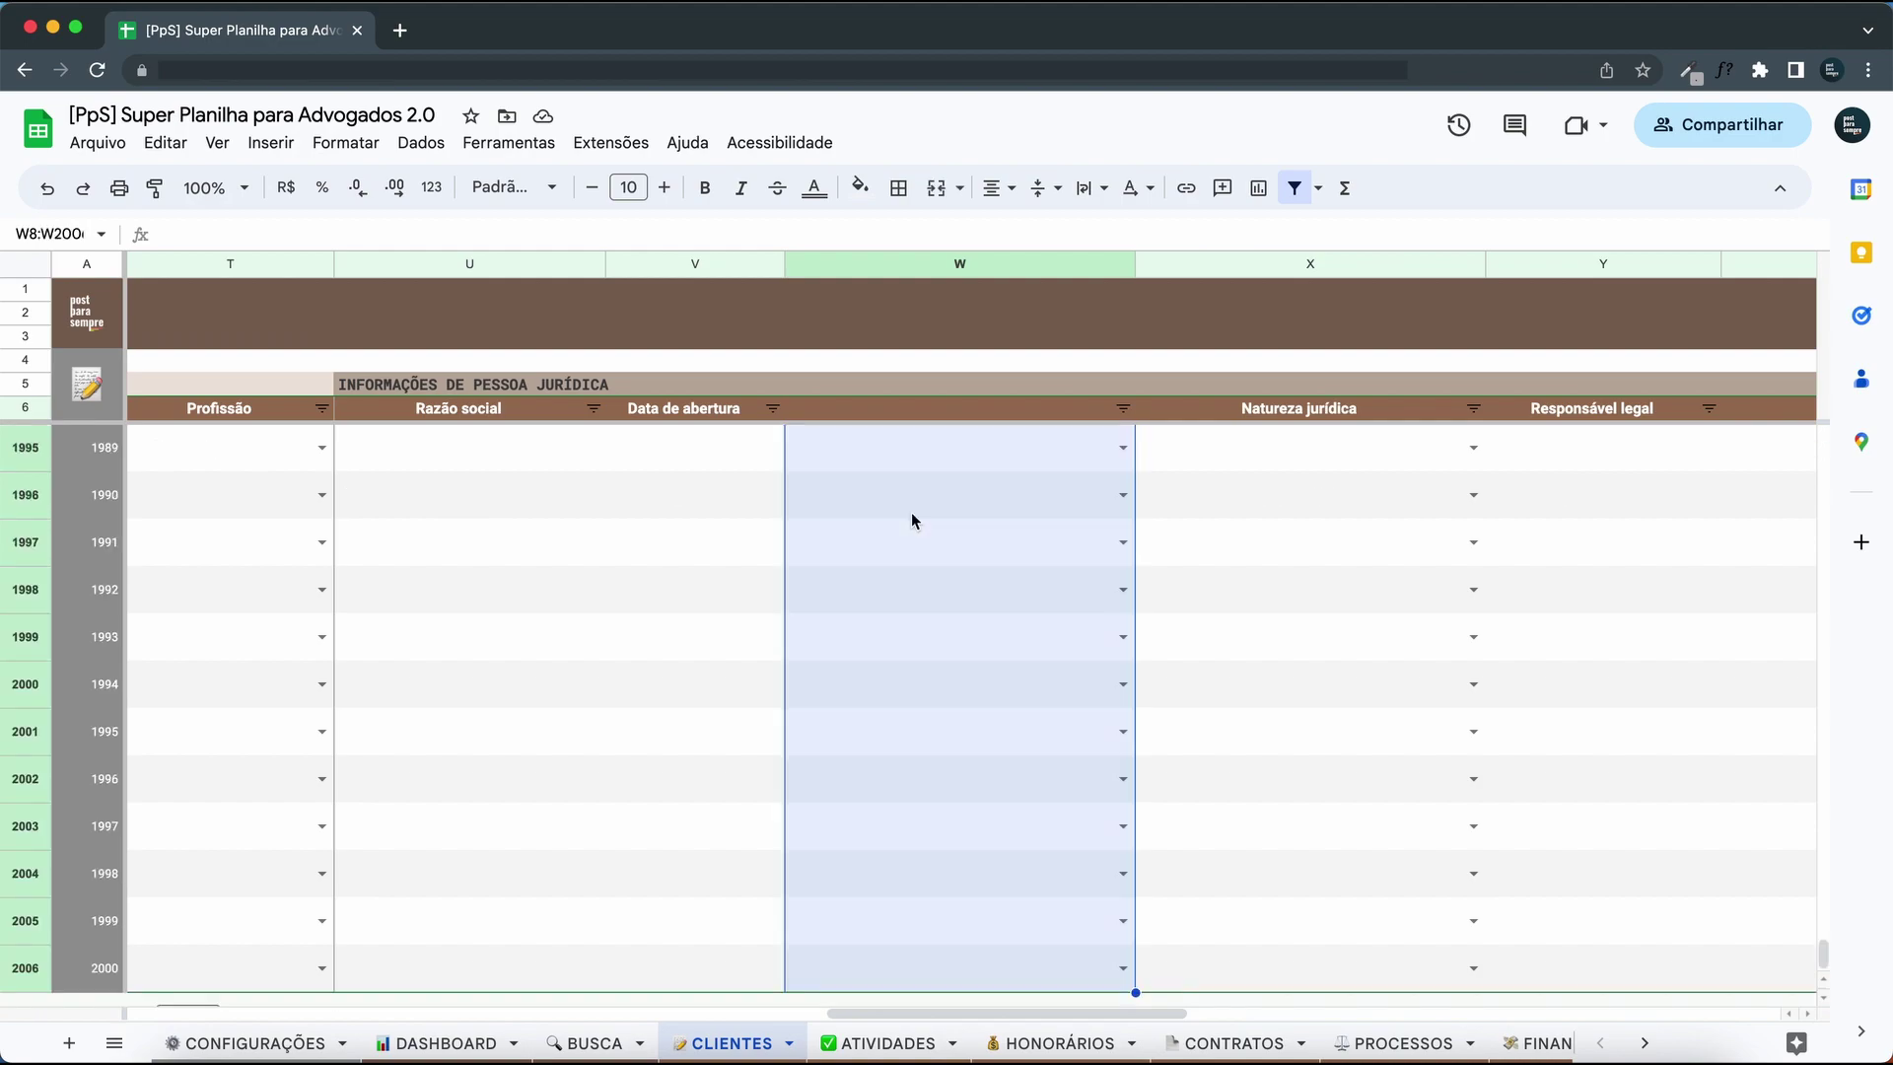
scroll(944, 601, "down", 2)
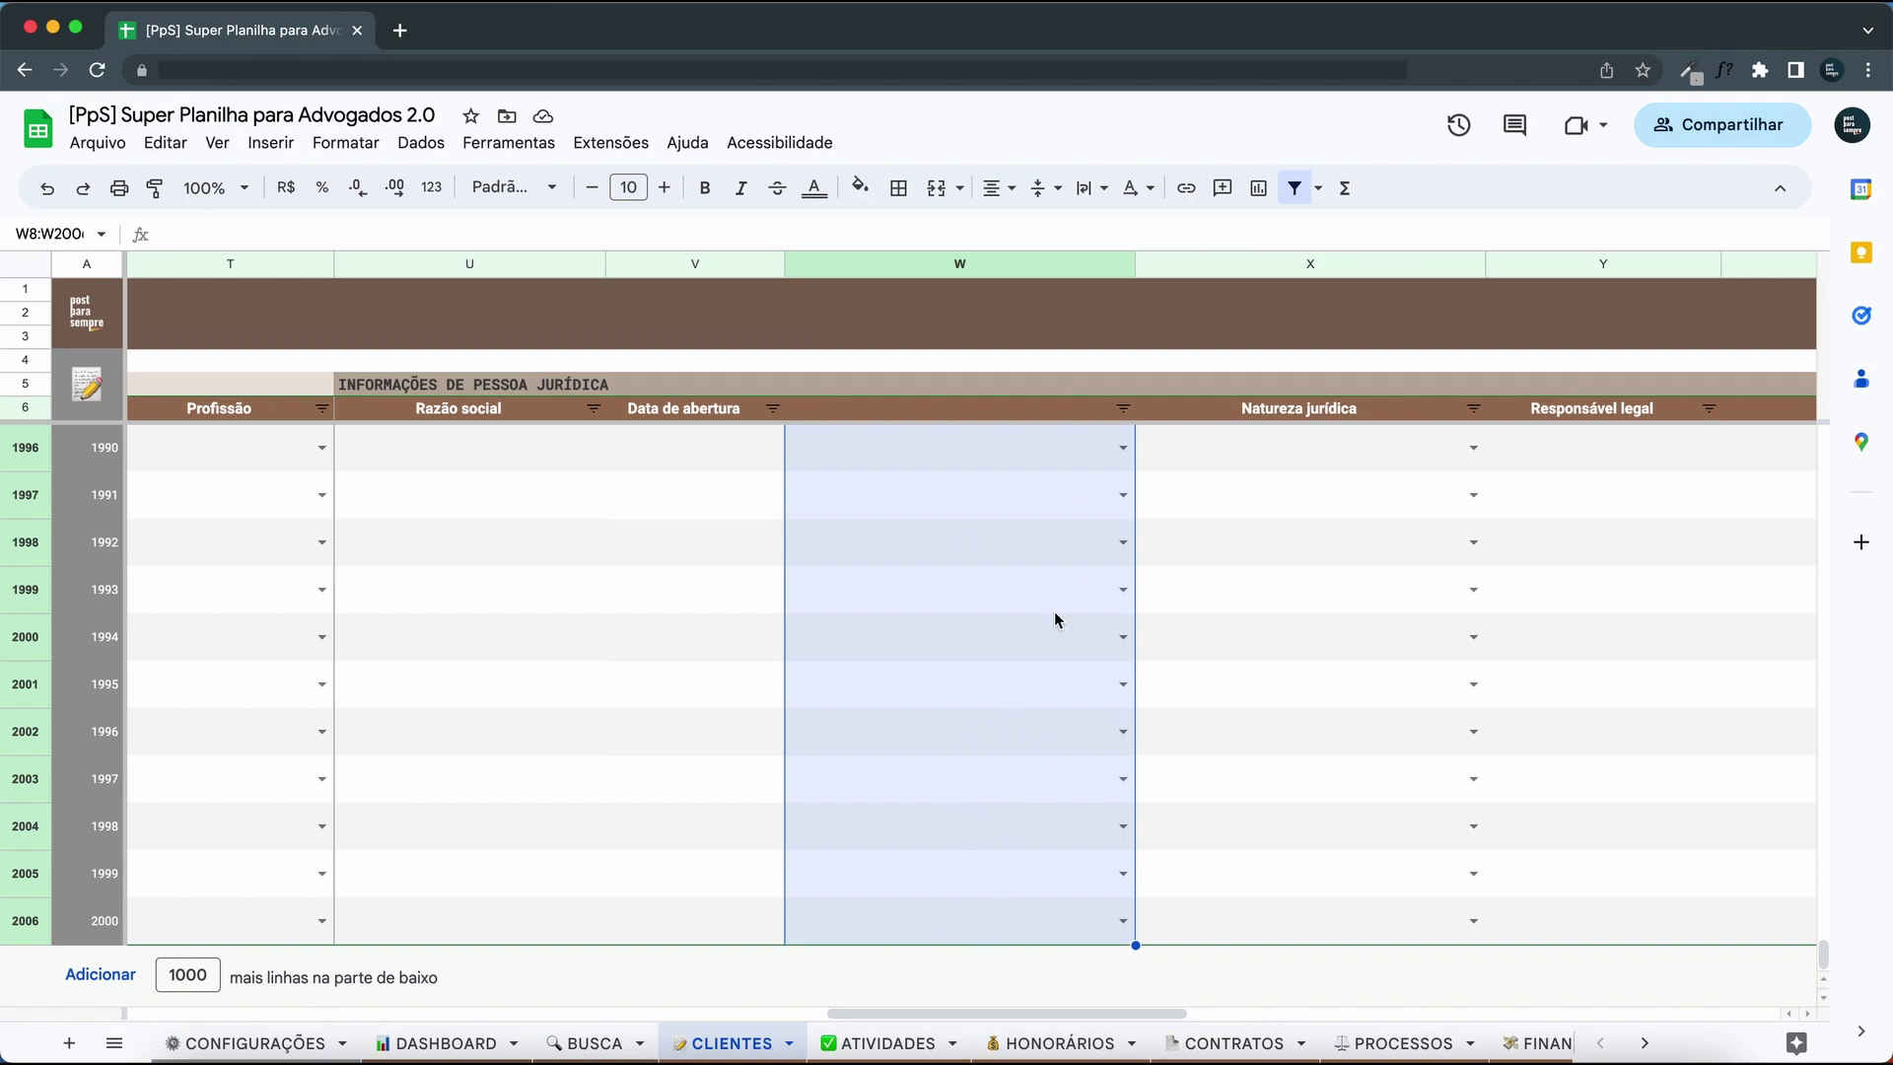
key("super+v")
key("super+Up")
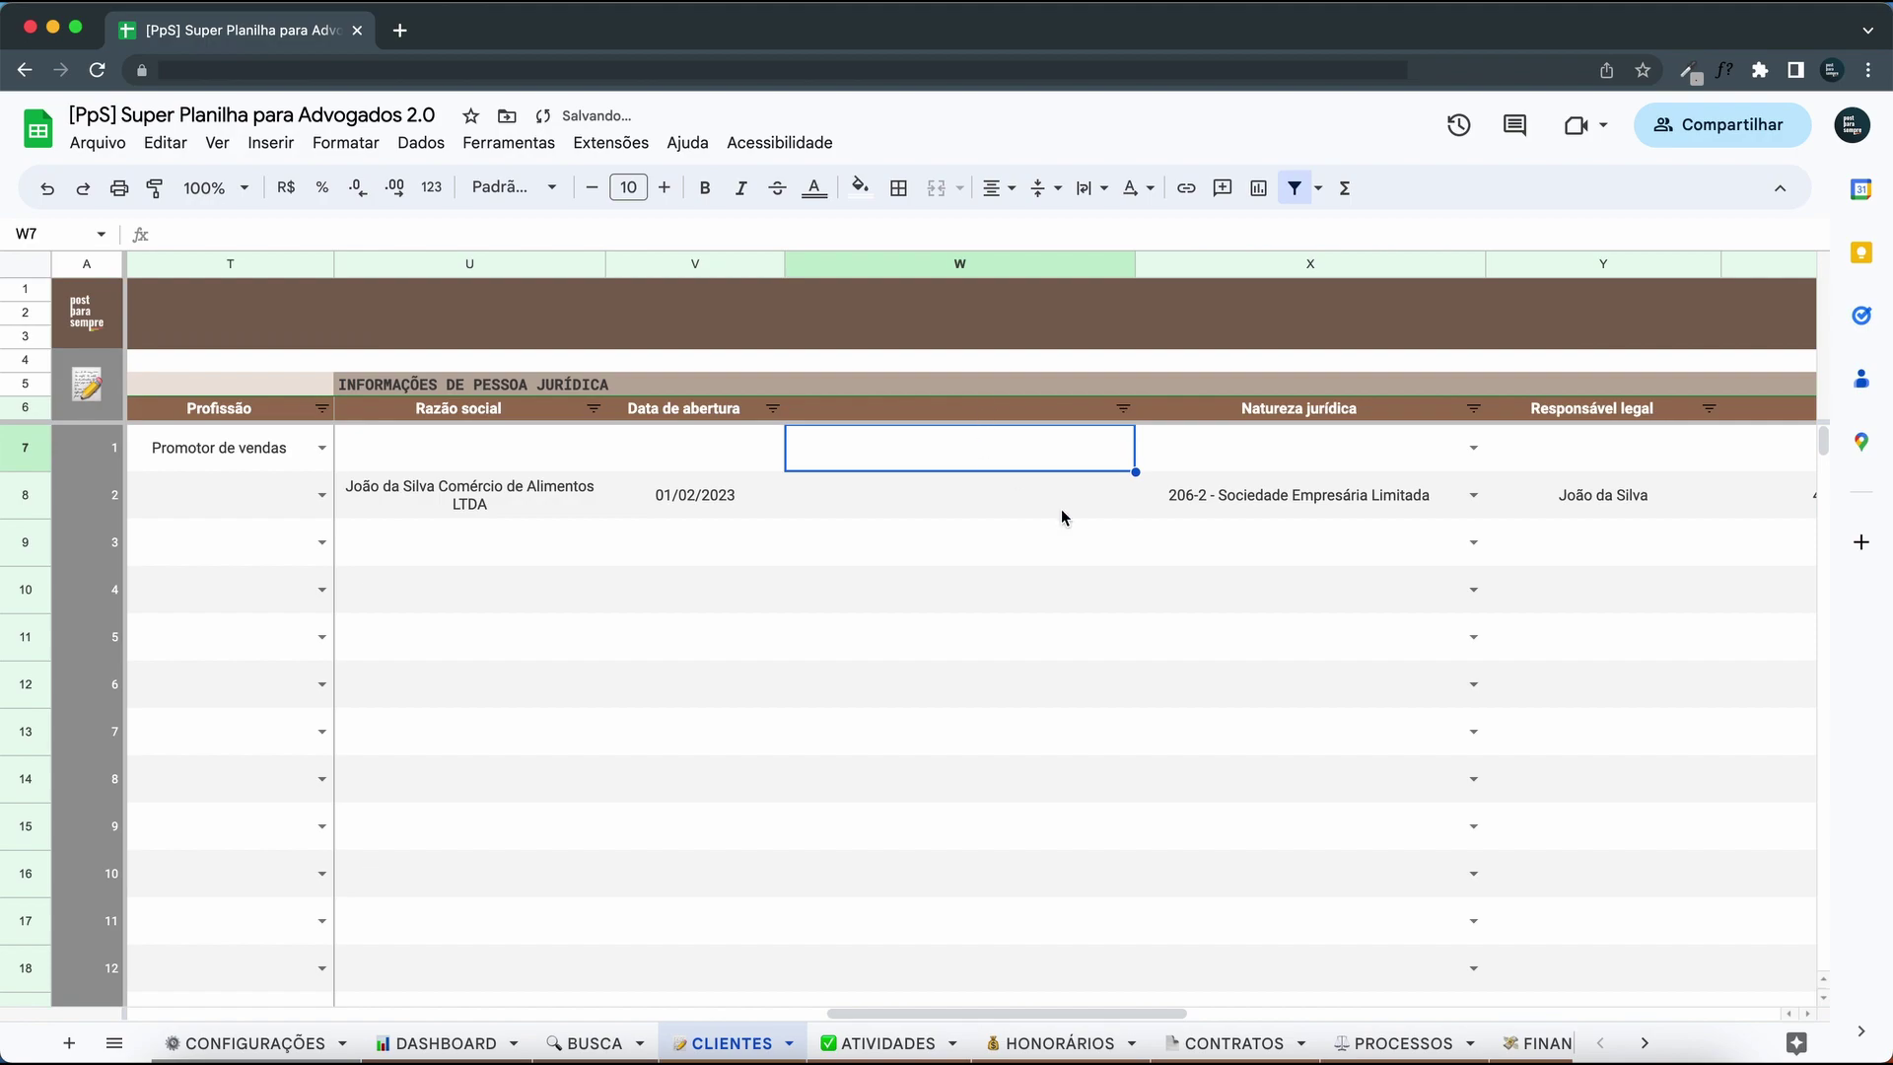
left_click(1278, 476)
left_click(1035, 505)
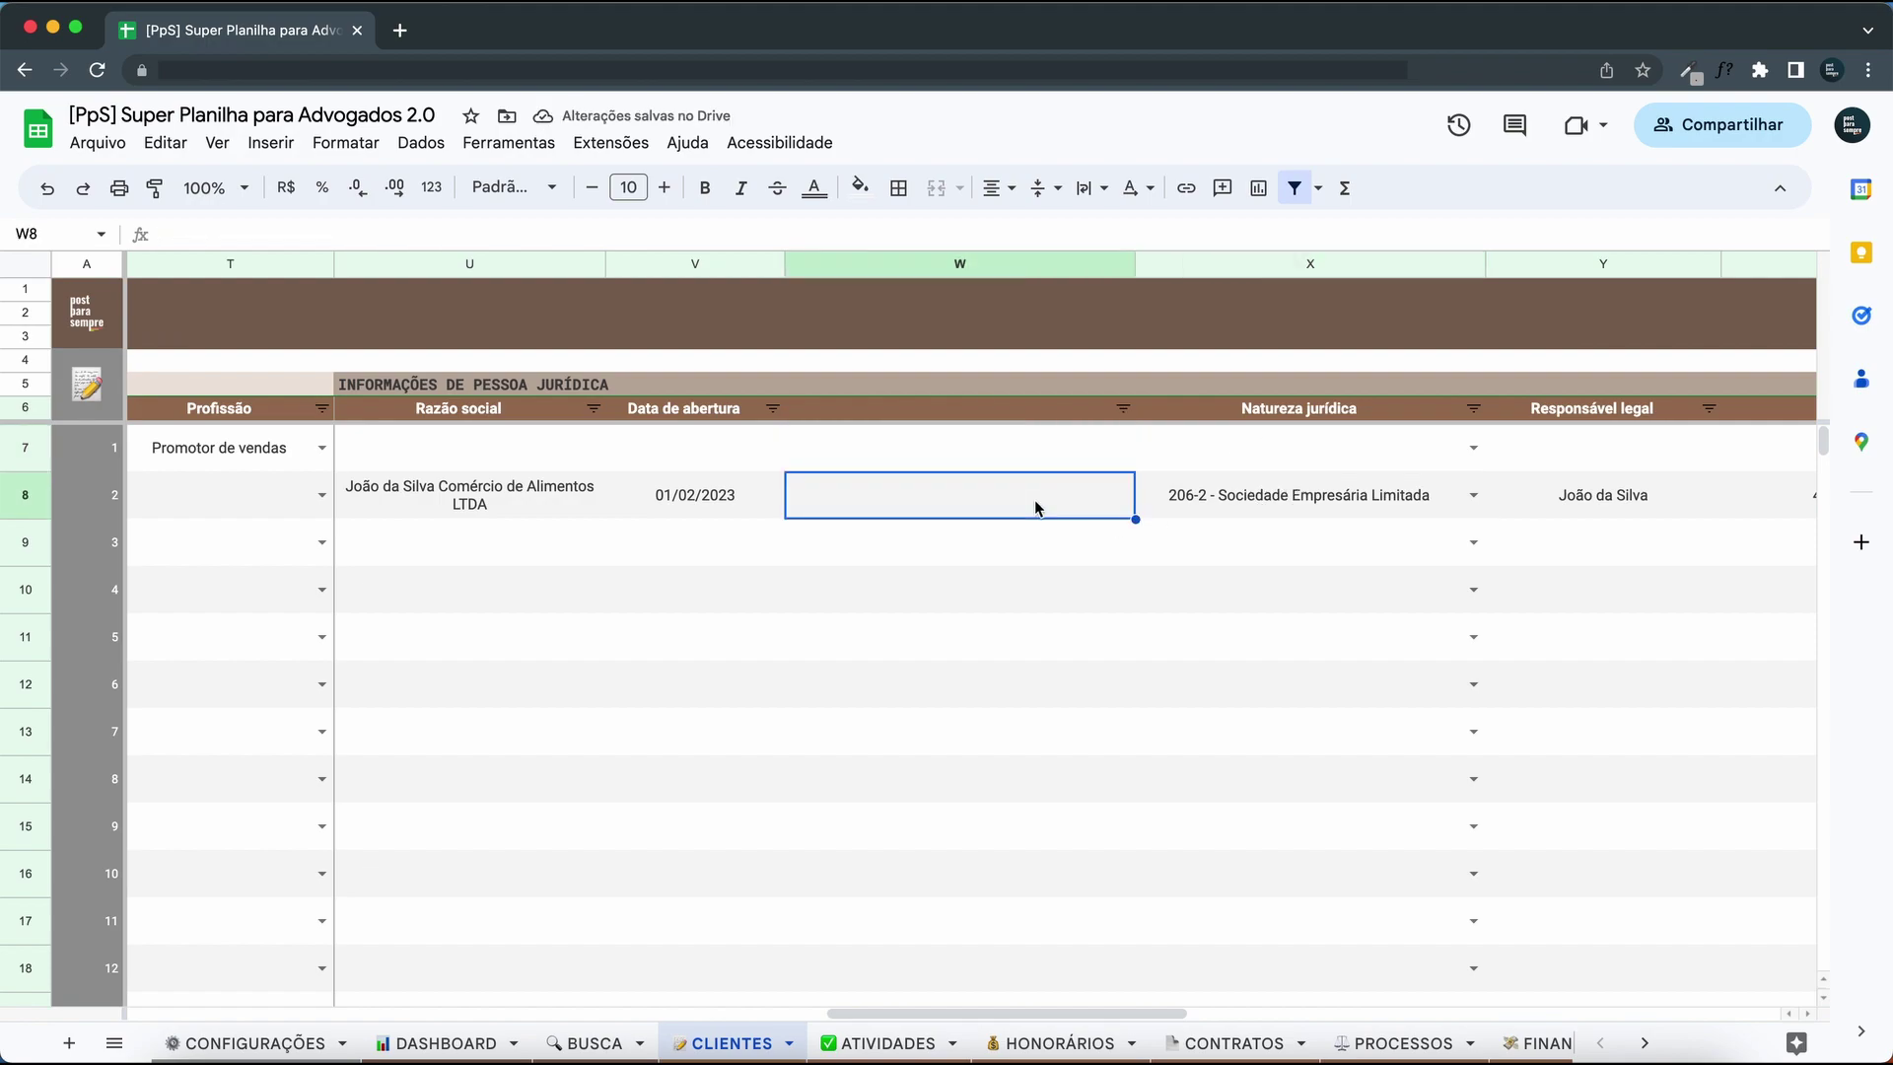
Delete the blank column W between Data de abertura and Natureza jurídica.
left_click(968, 264)
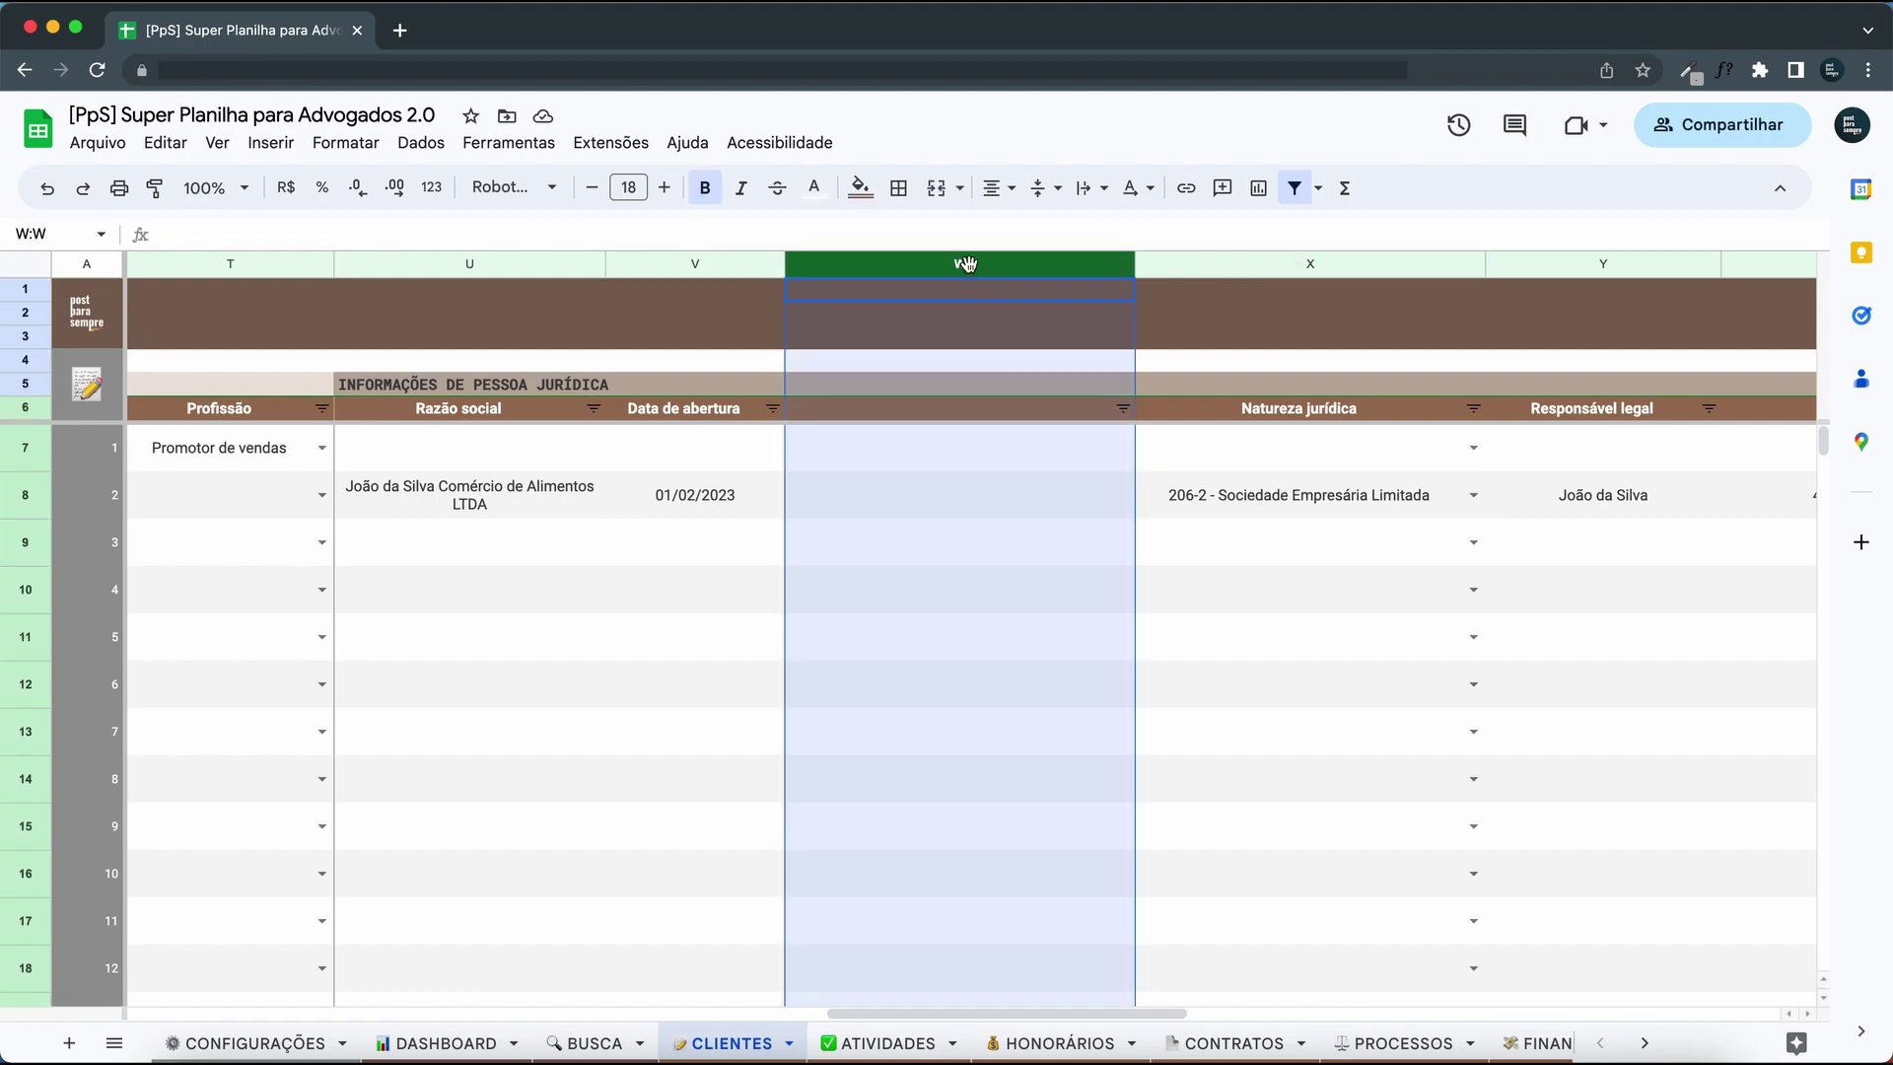
right_click(967, 263)
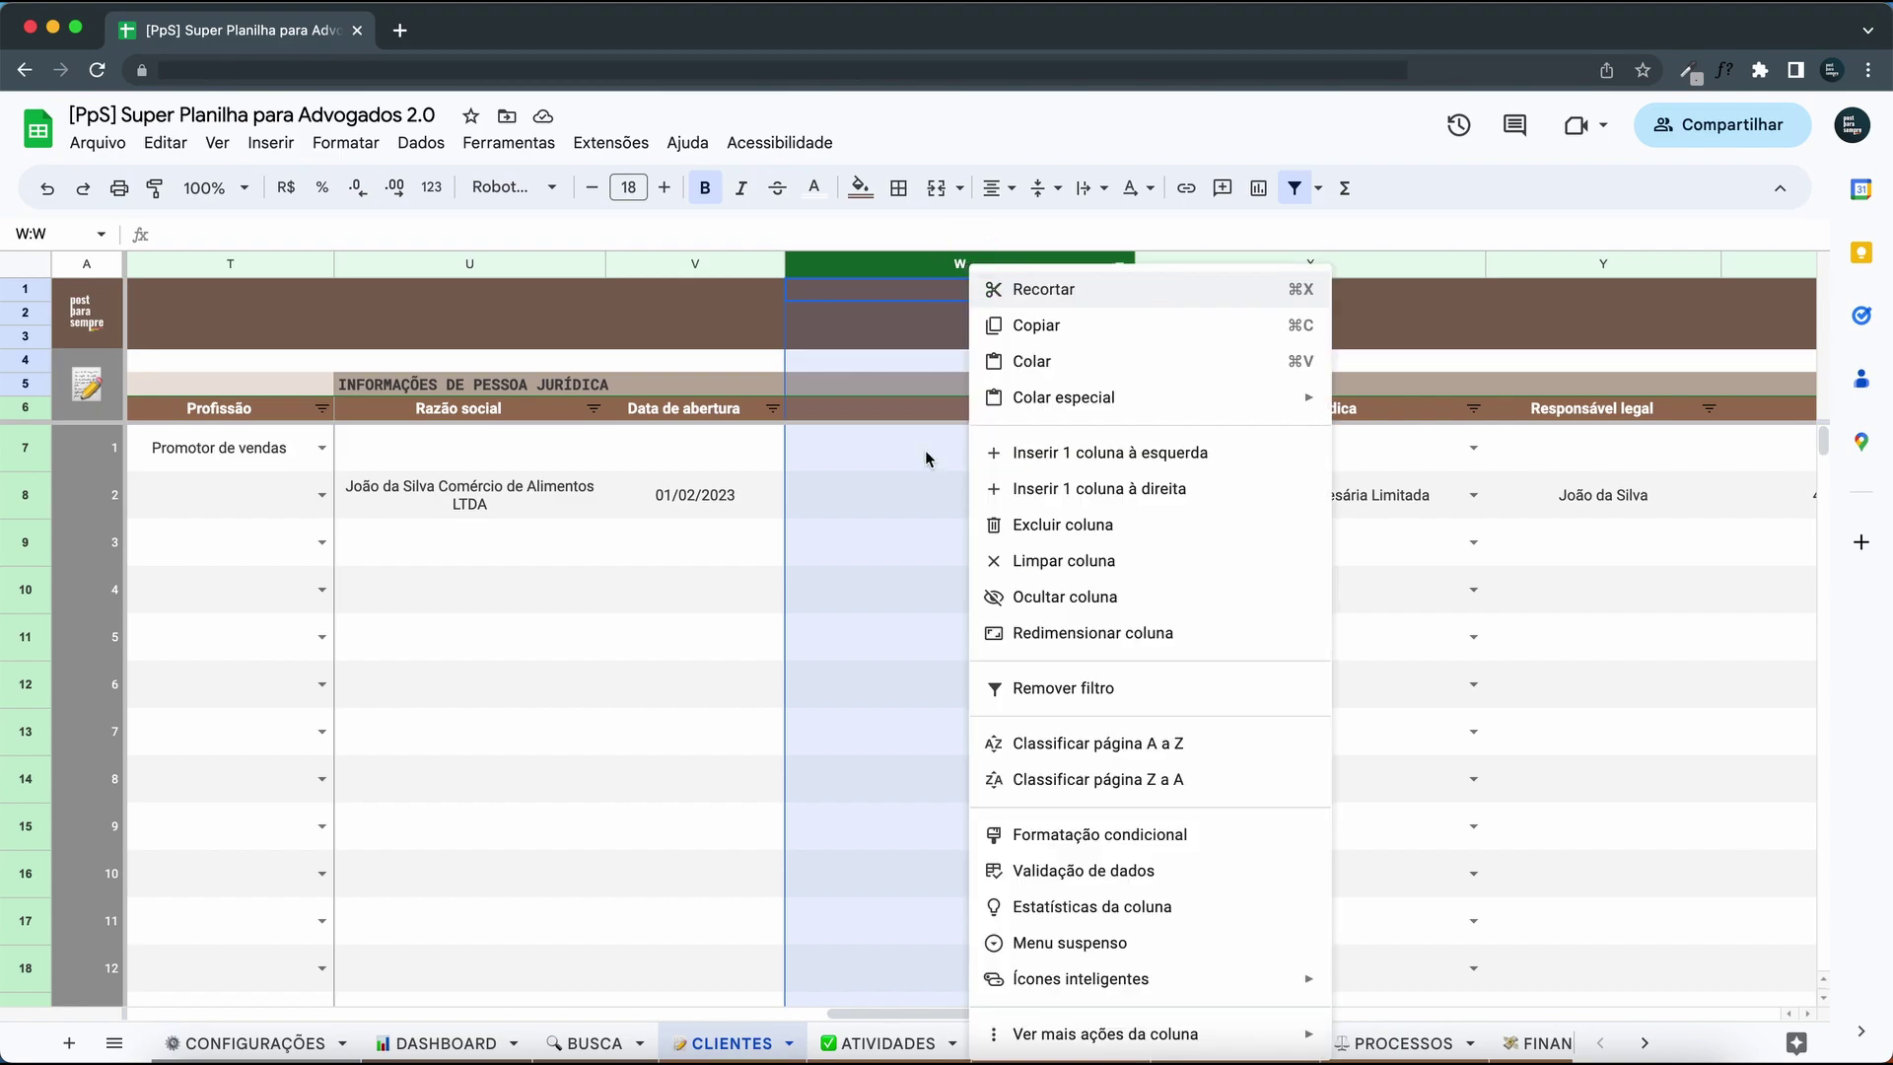
left_click(1026, 524)
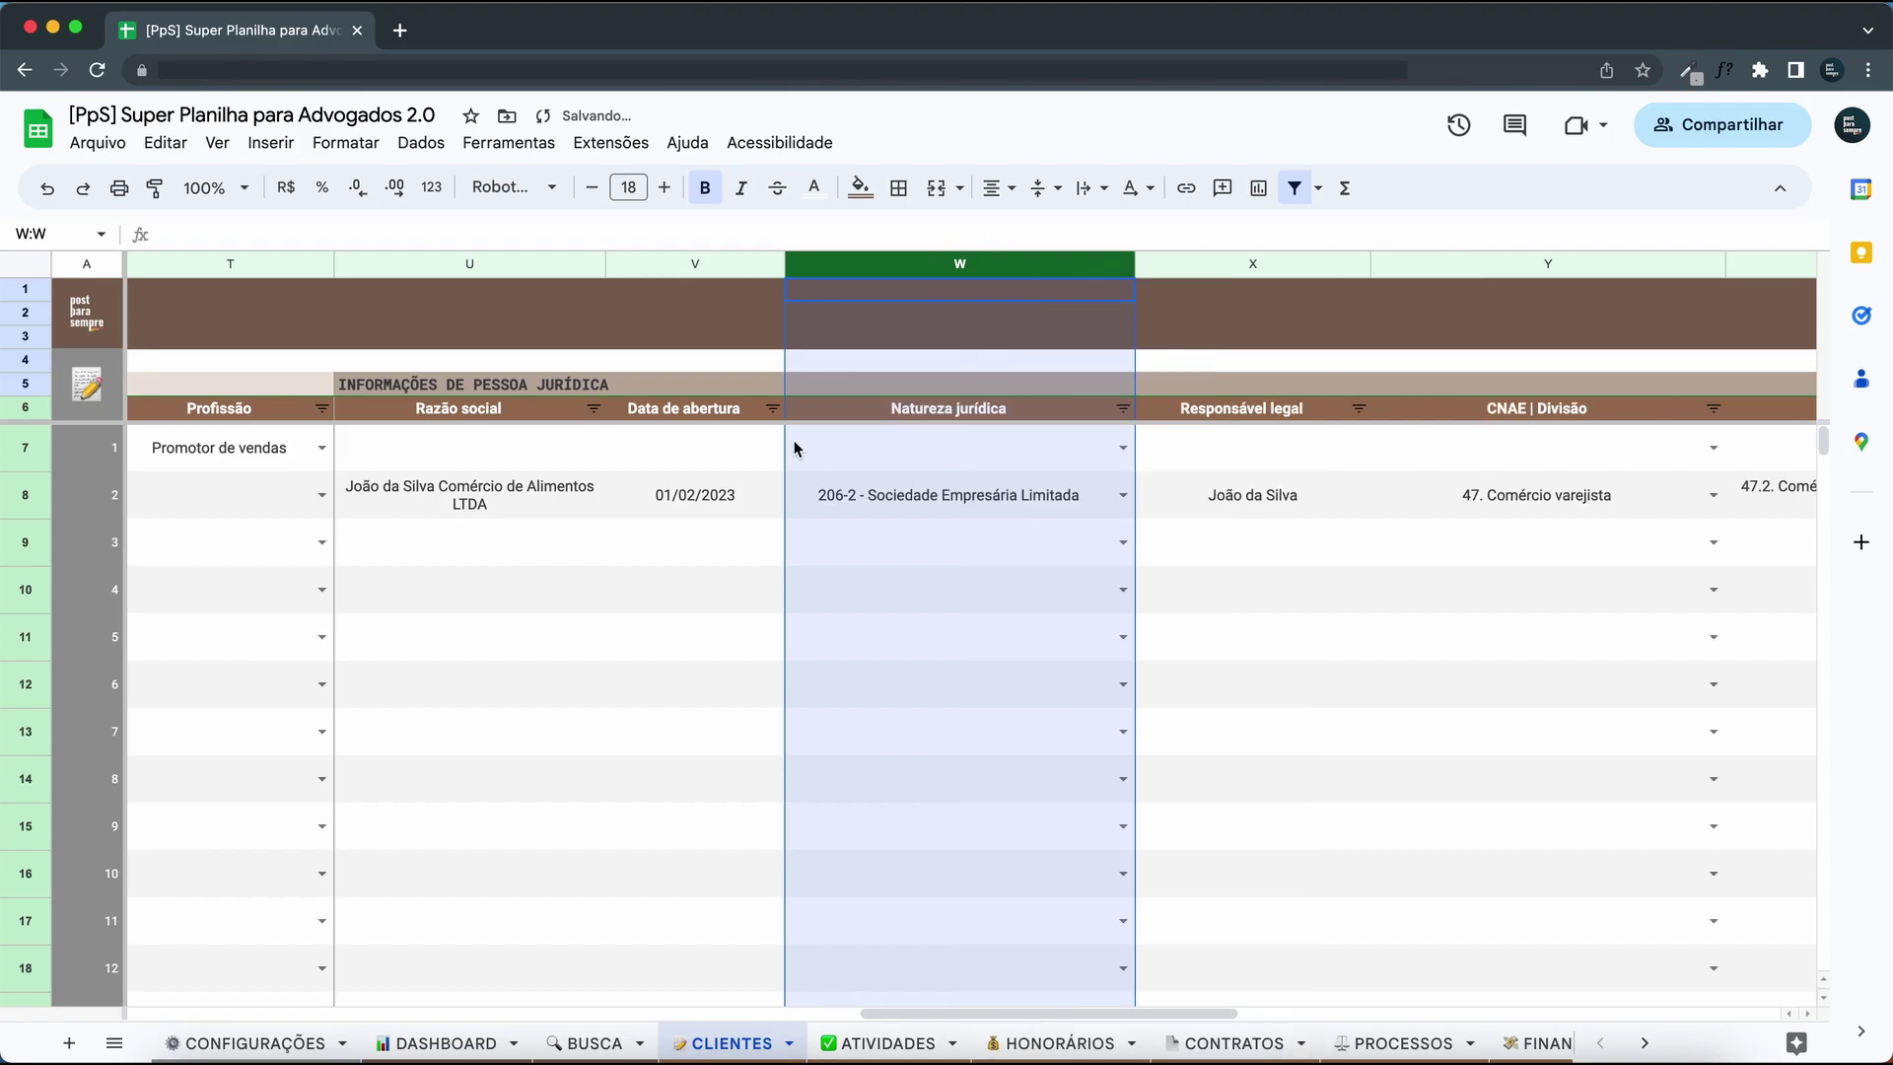
Insert one column to the right of Razão social on the CLIENTES sheet.
left_click(623, 446)
scroll(623, 446, "left", 2)
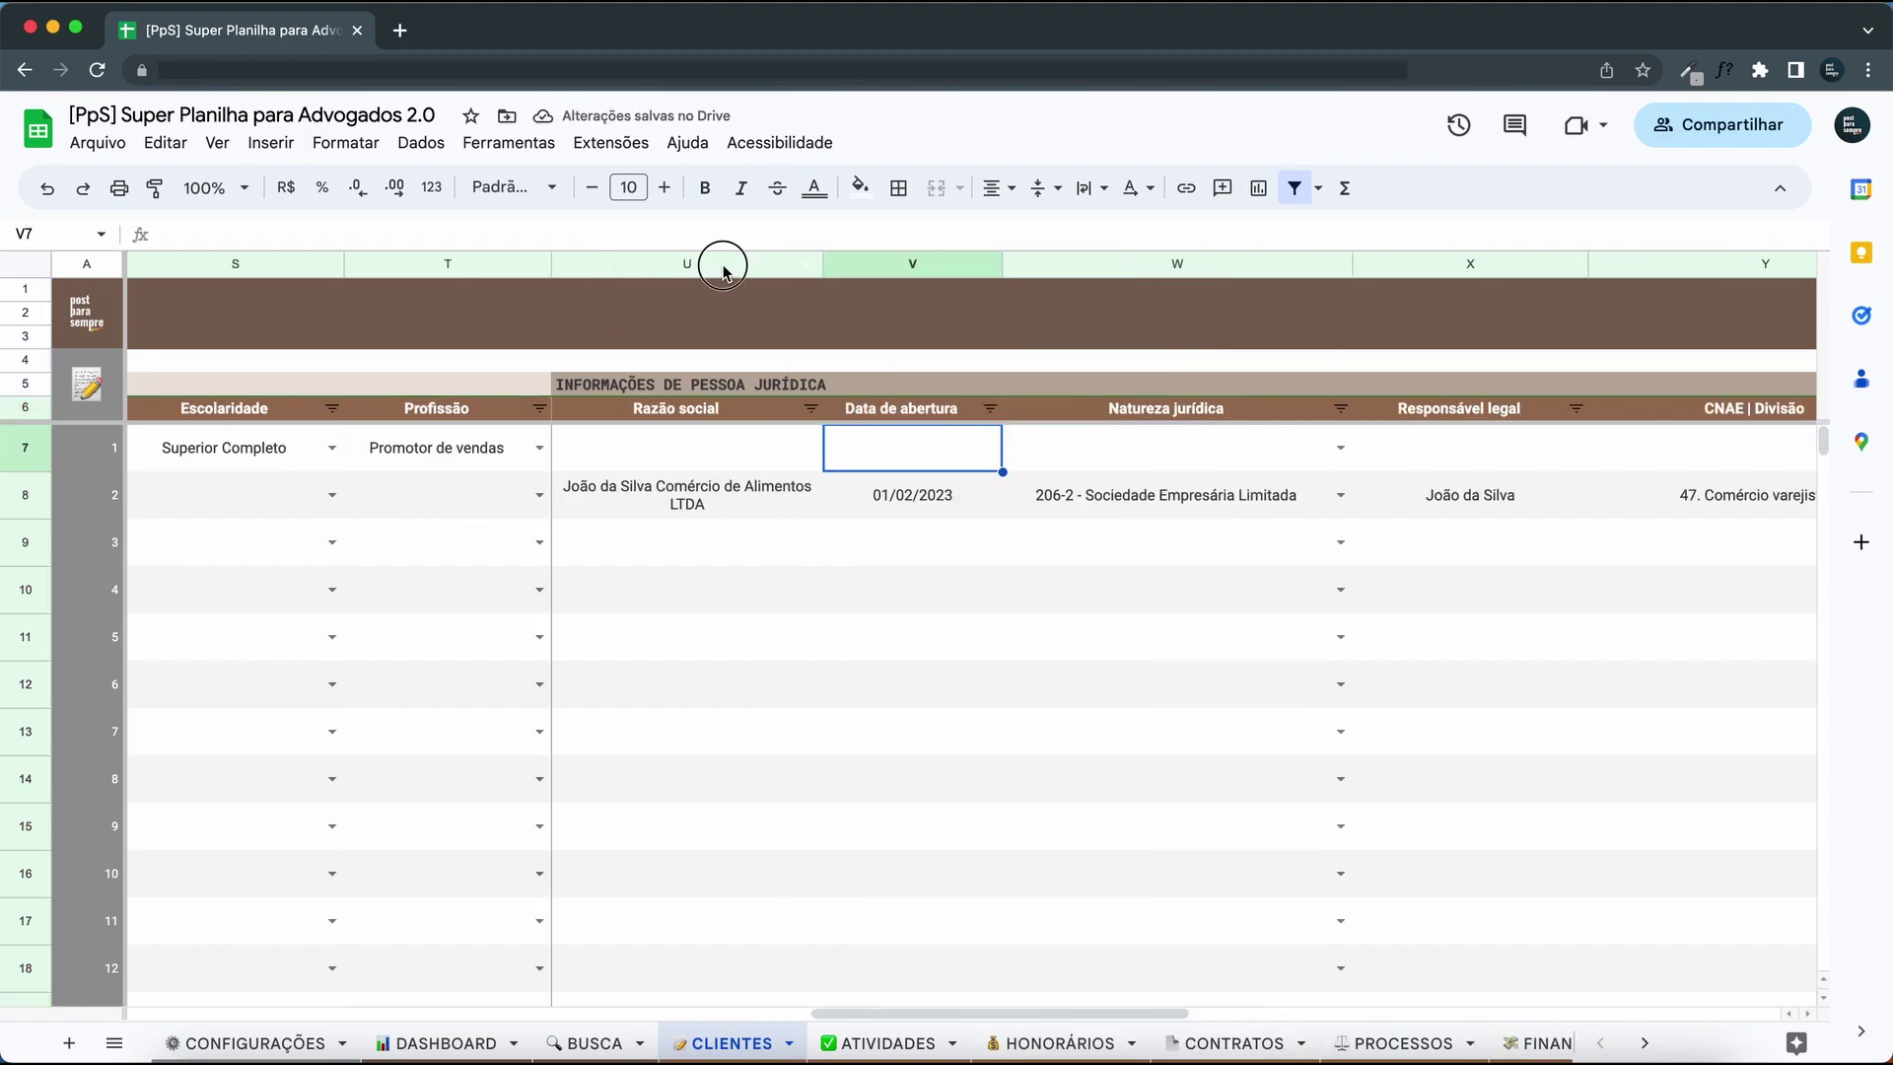
right_click(721, 263)
left_click(651, 444)
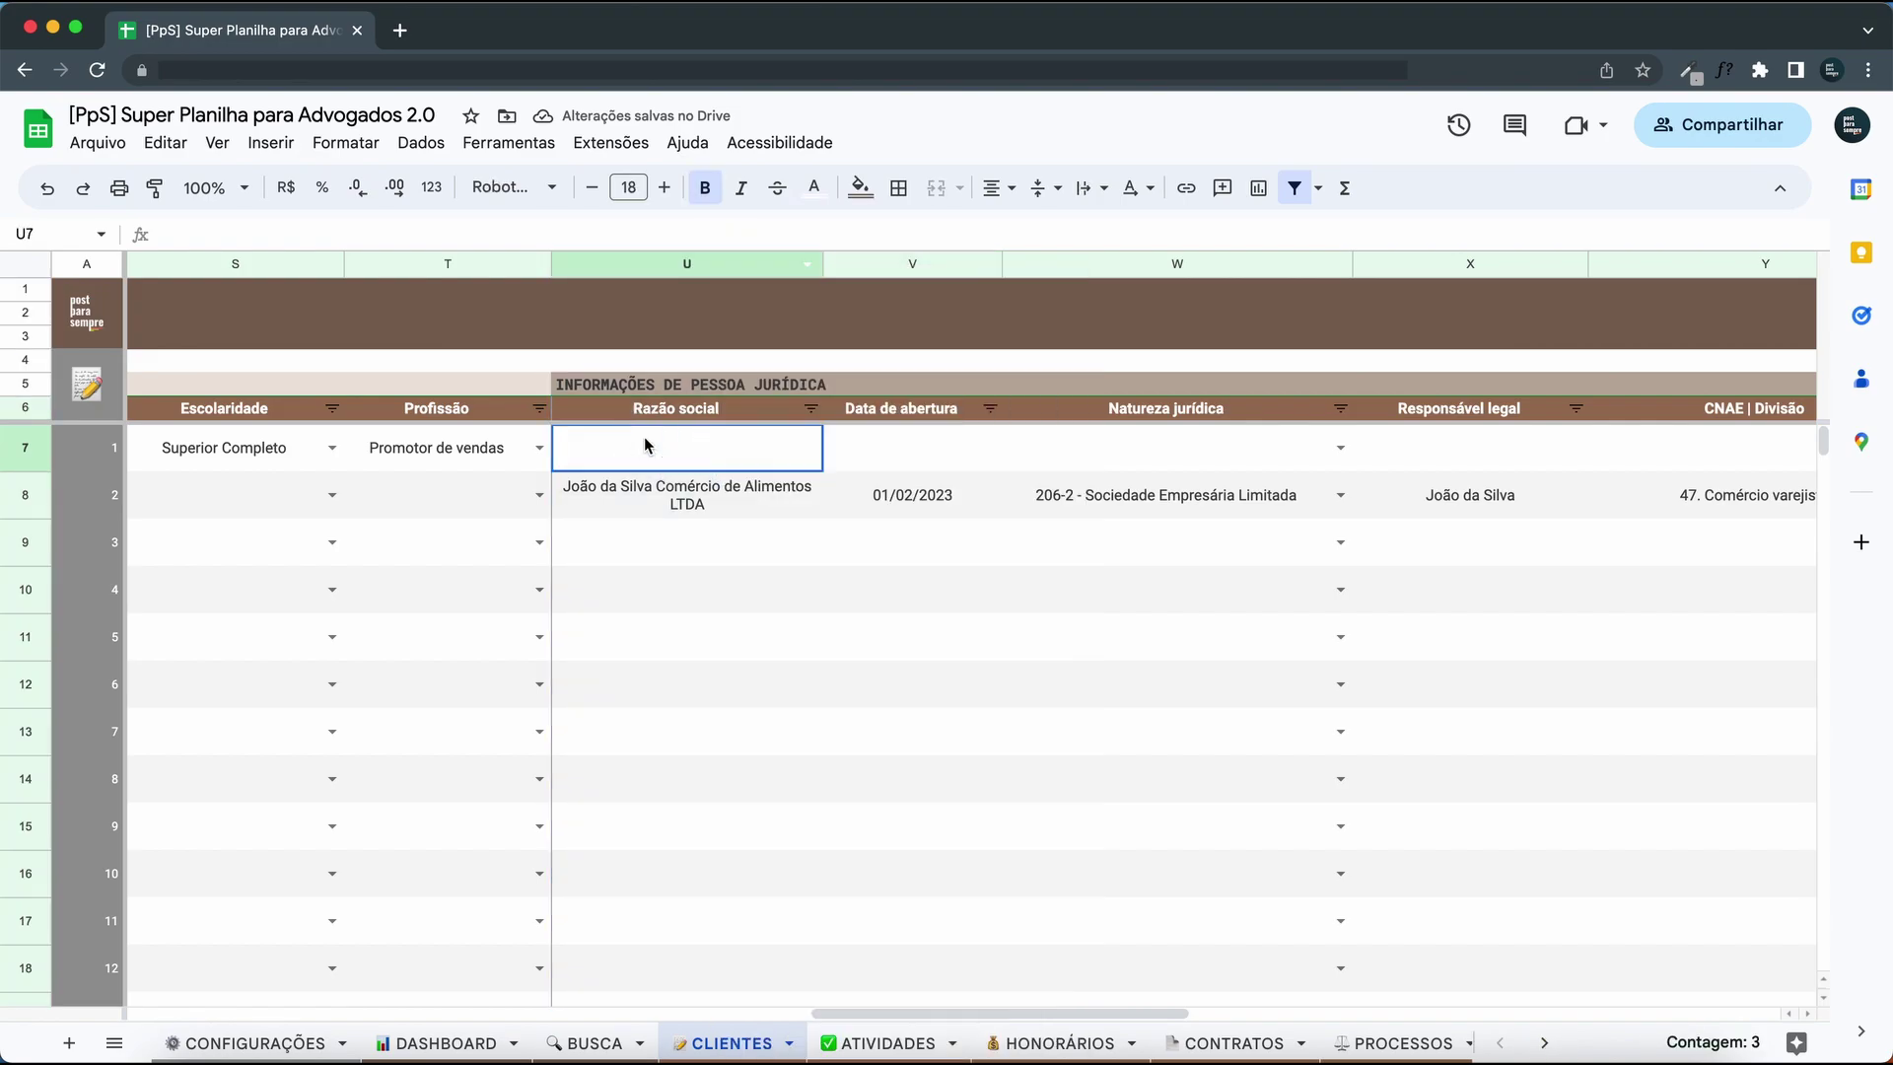
left_click(662, 476)
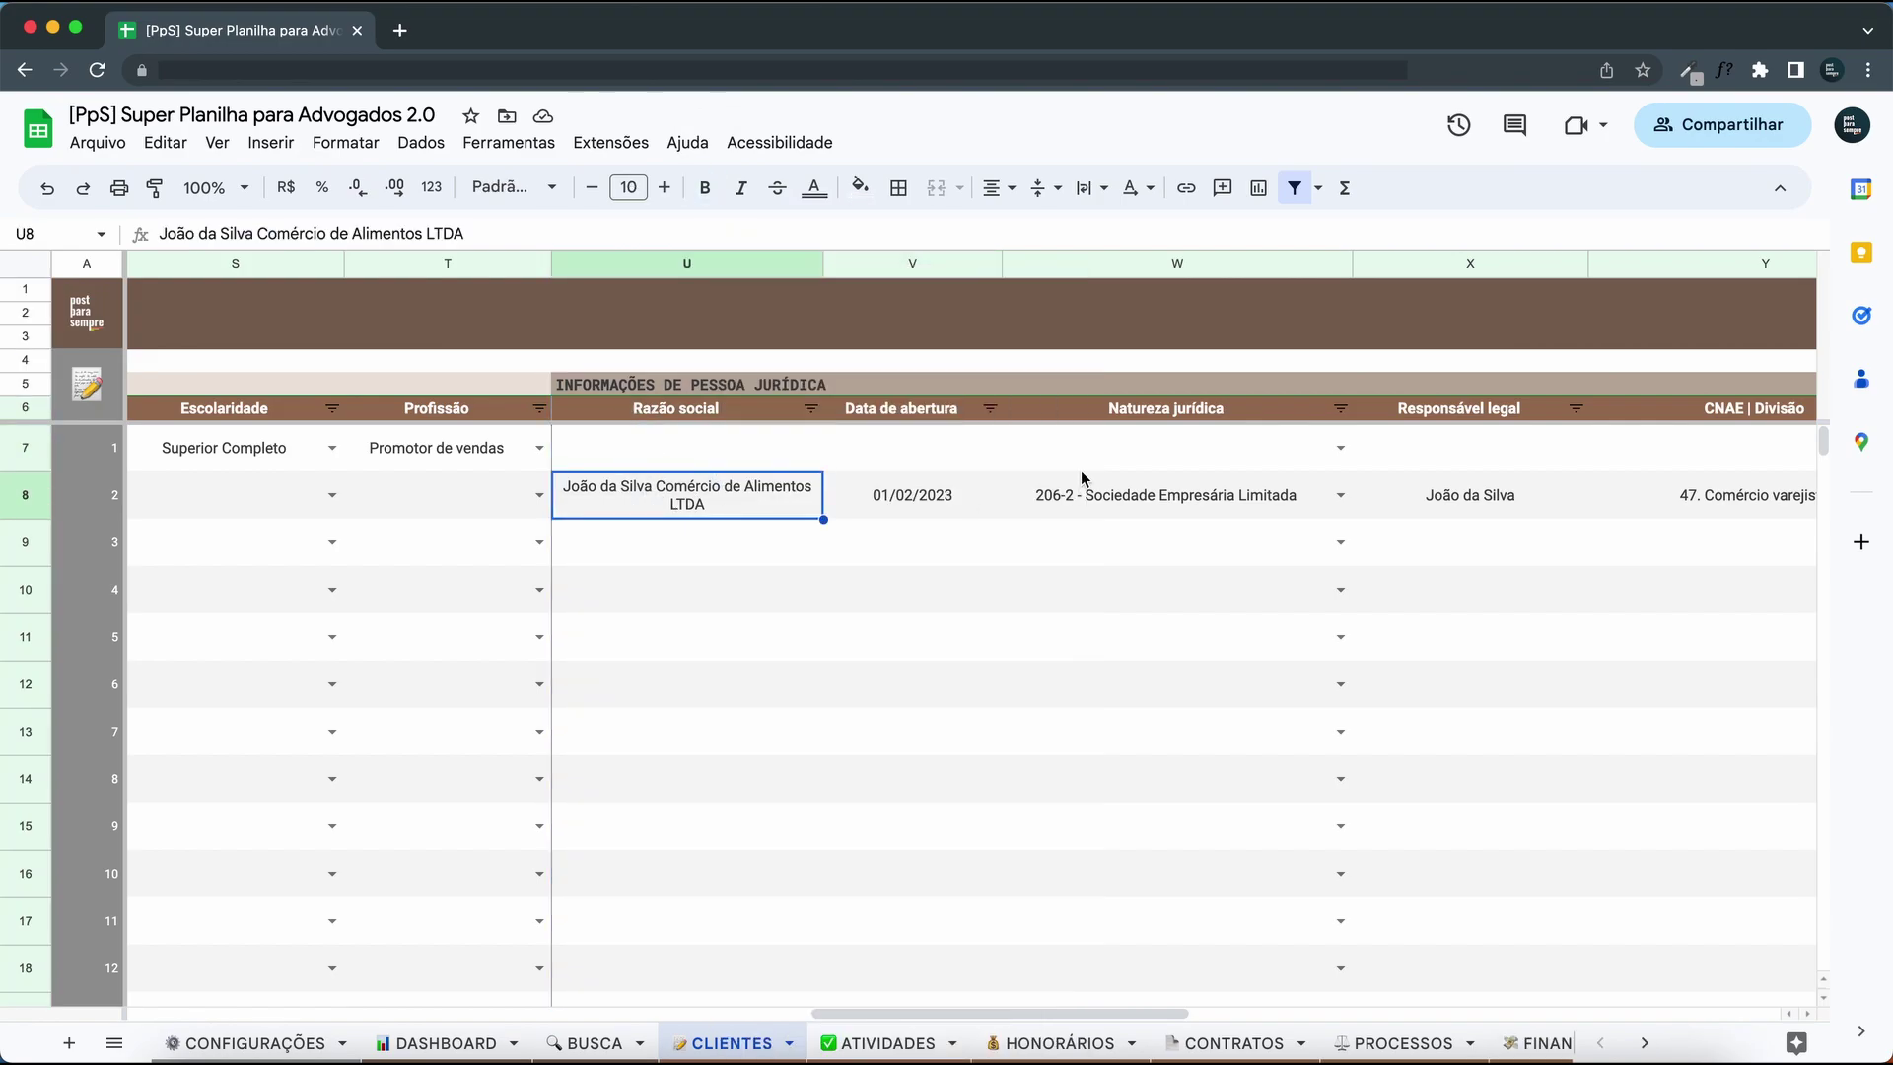
left_click(722, 272)
right_click(660, 274)
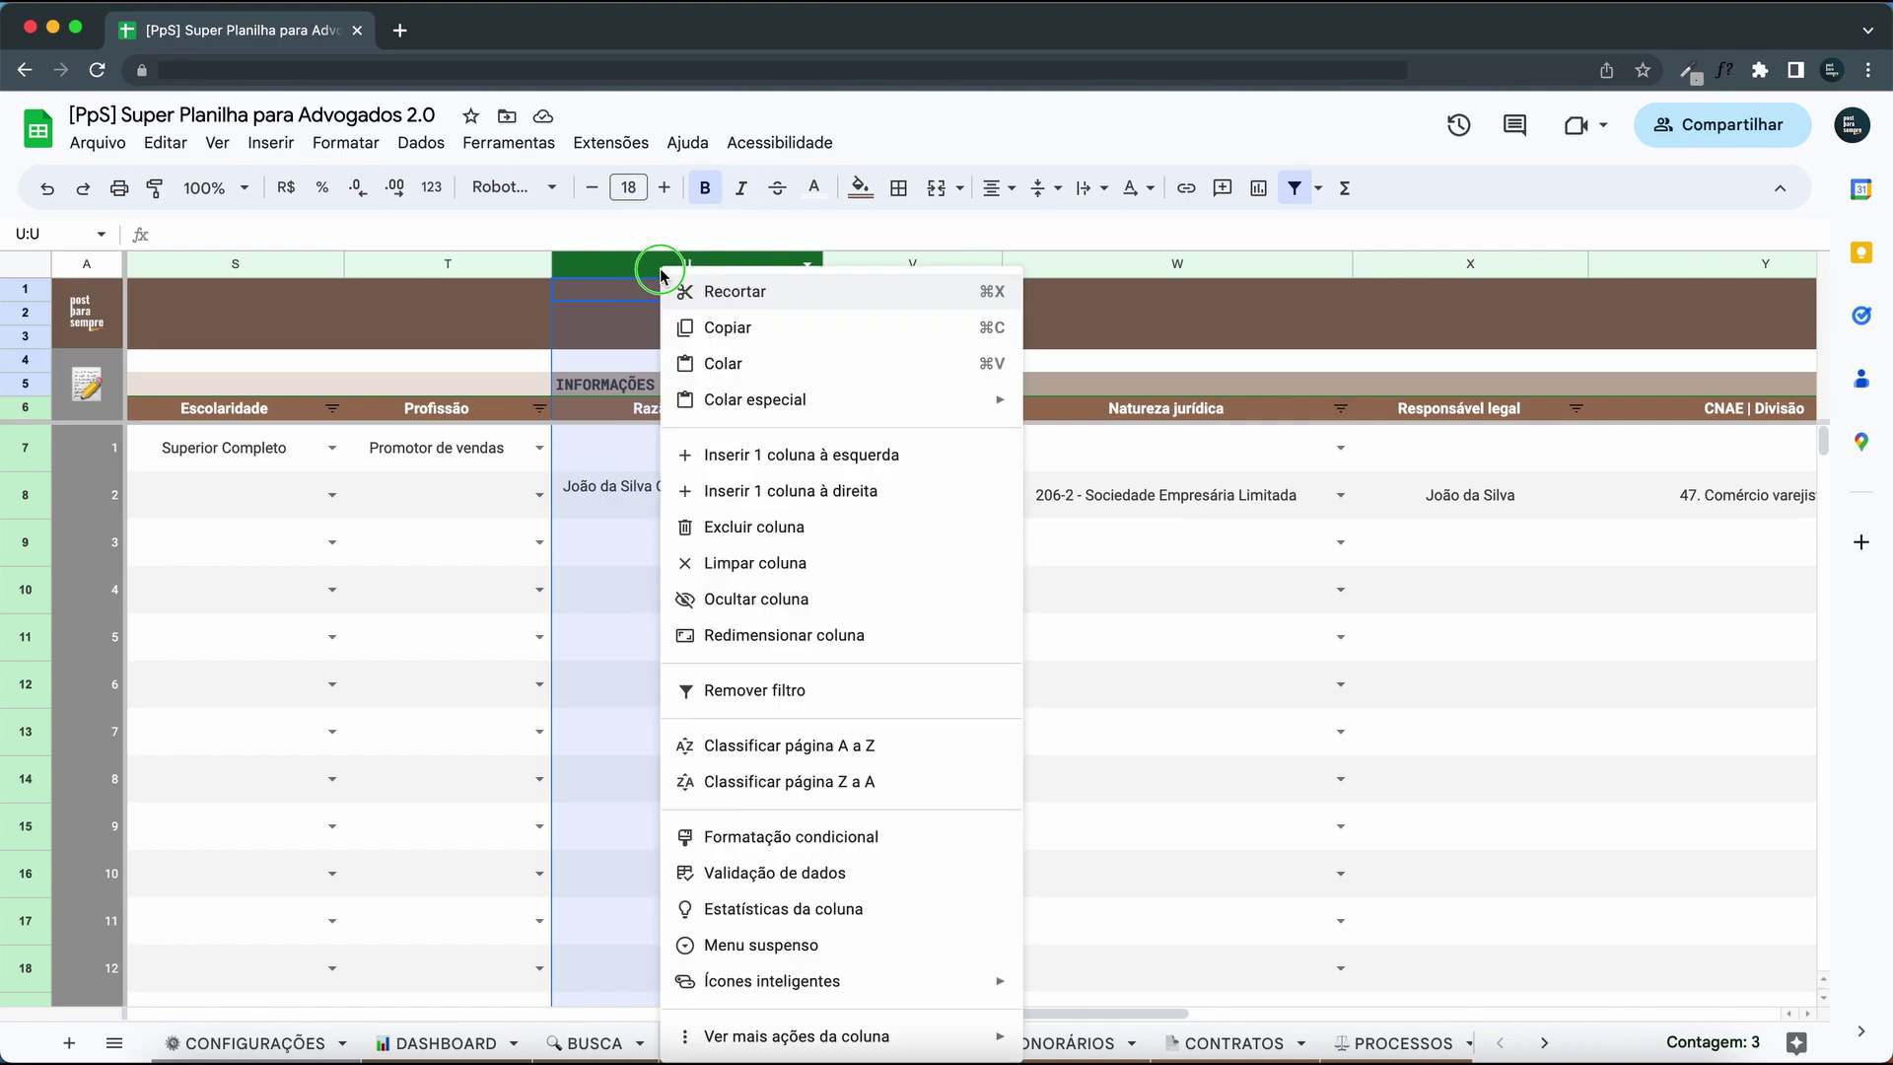
left_click(762, 495)
Title the new column "Nome fantasia" in row 6 and enter "Alimentos XPTO" in V8.
left_click(900, 504)
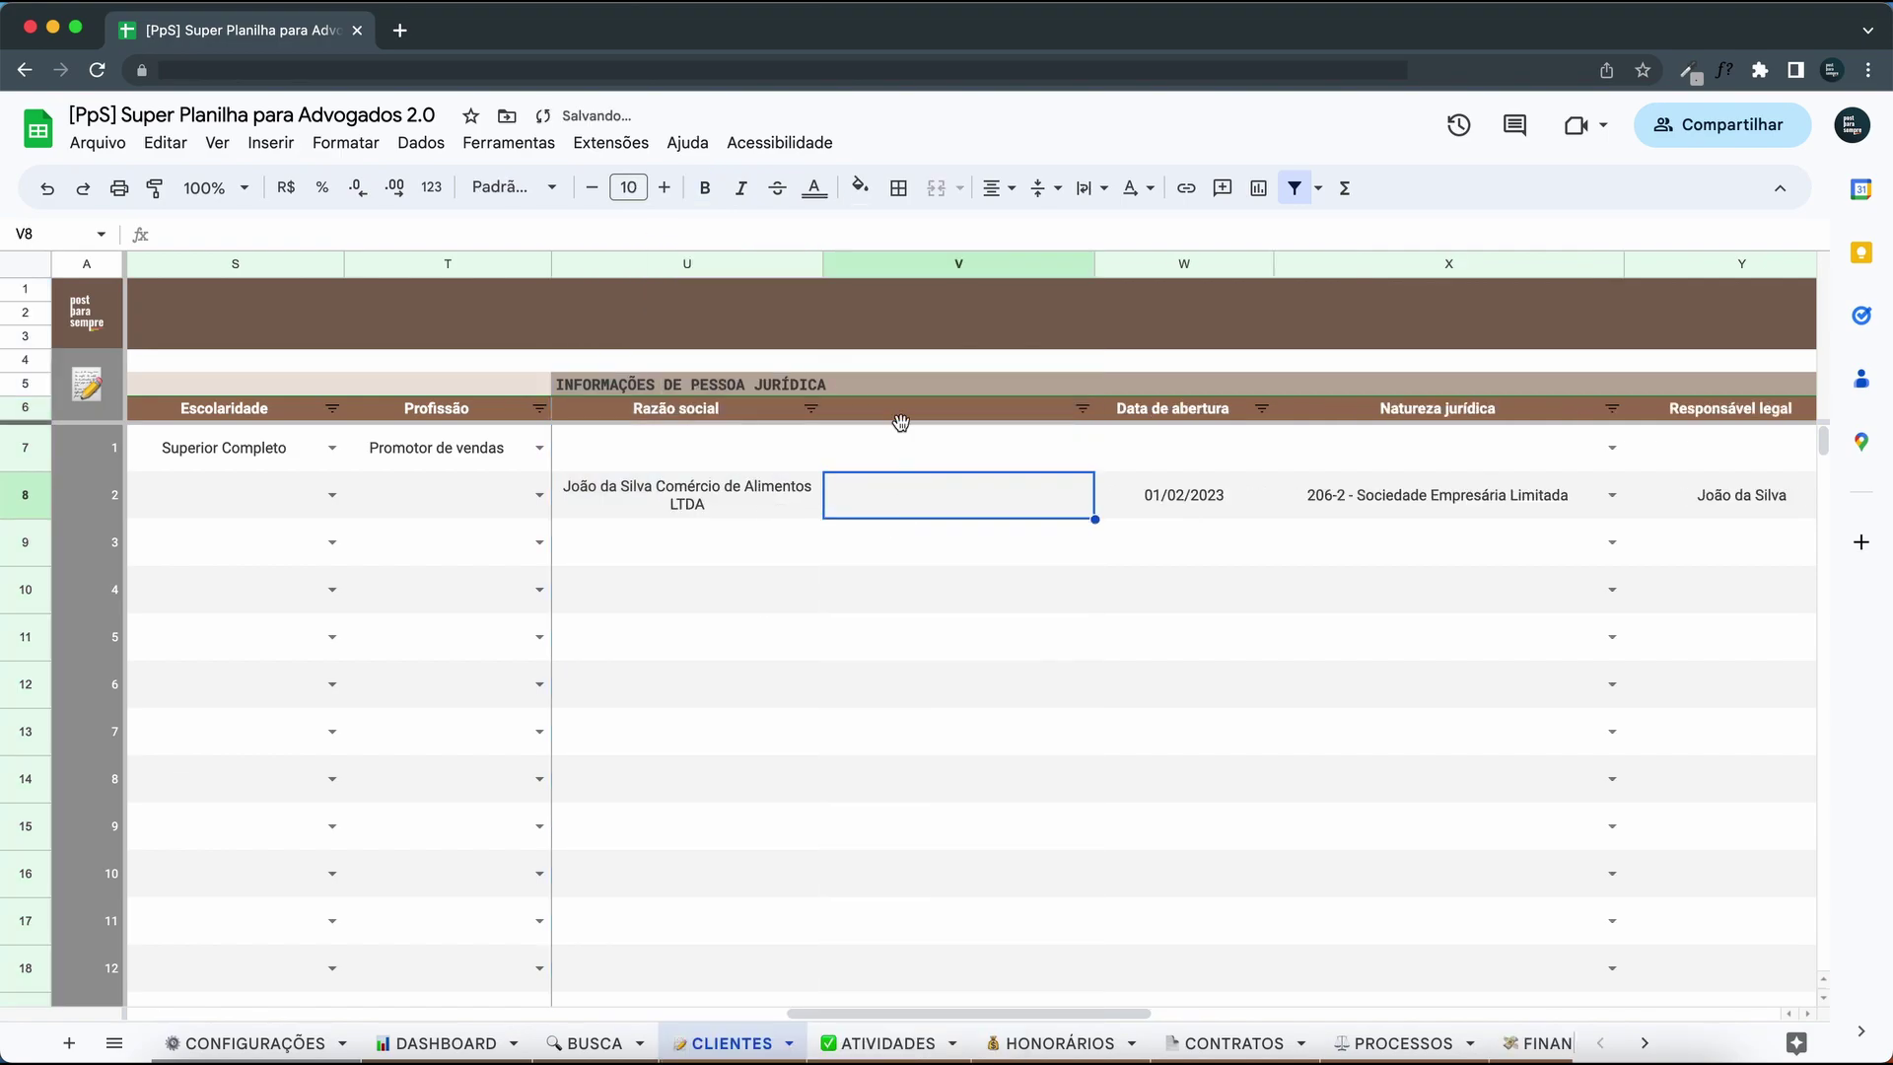
left_click(898, 411)
type("Nome fantasia")
key("Return")
left_click(892, 486)
type("Alimentos XPTO")
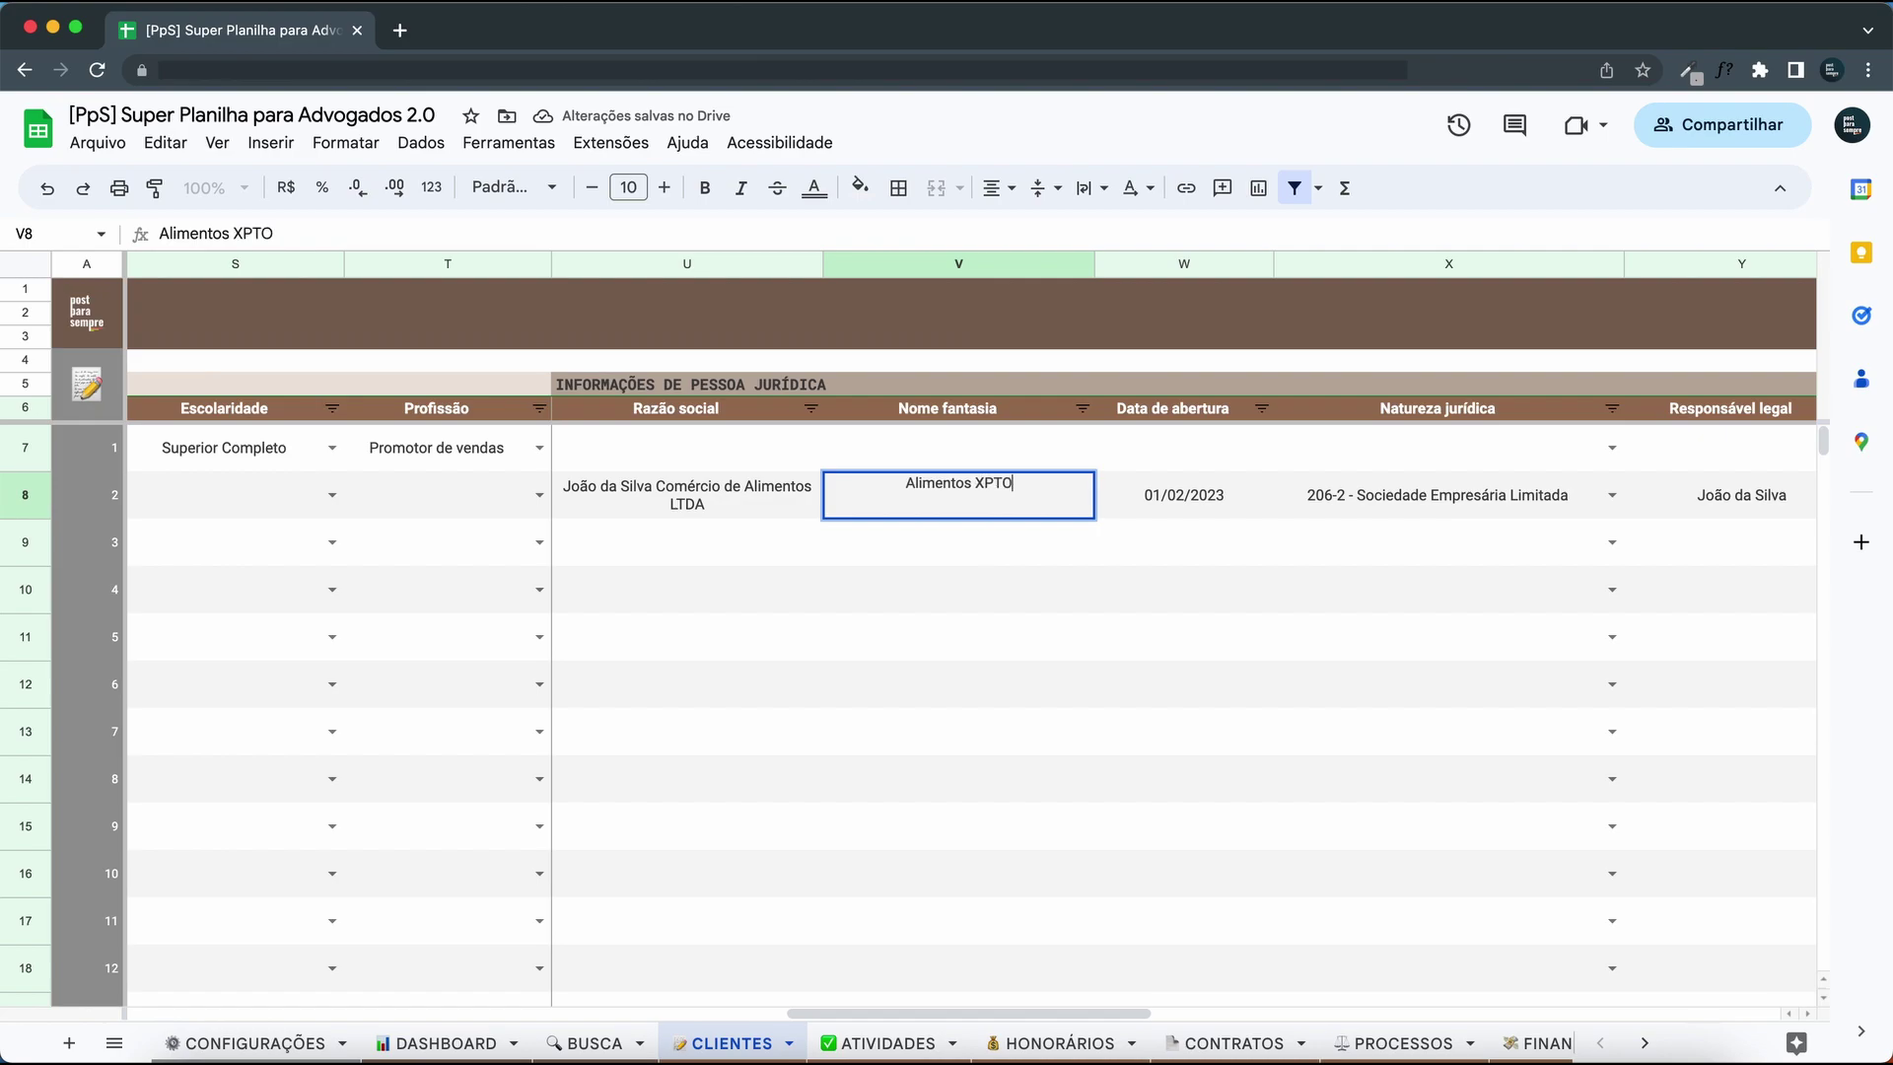
key("Return")
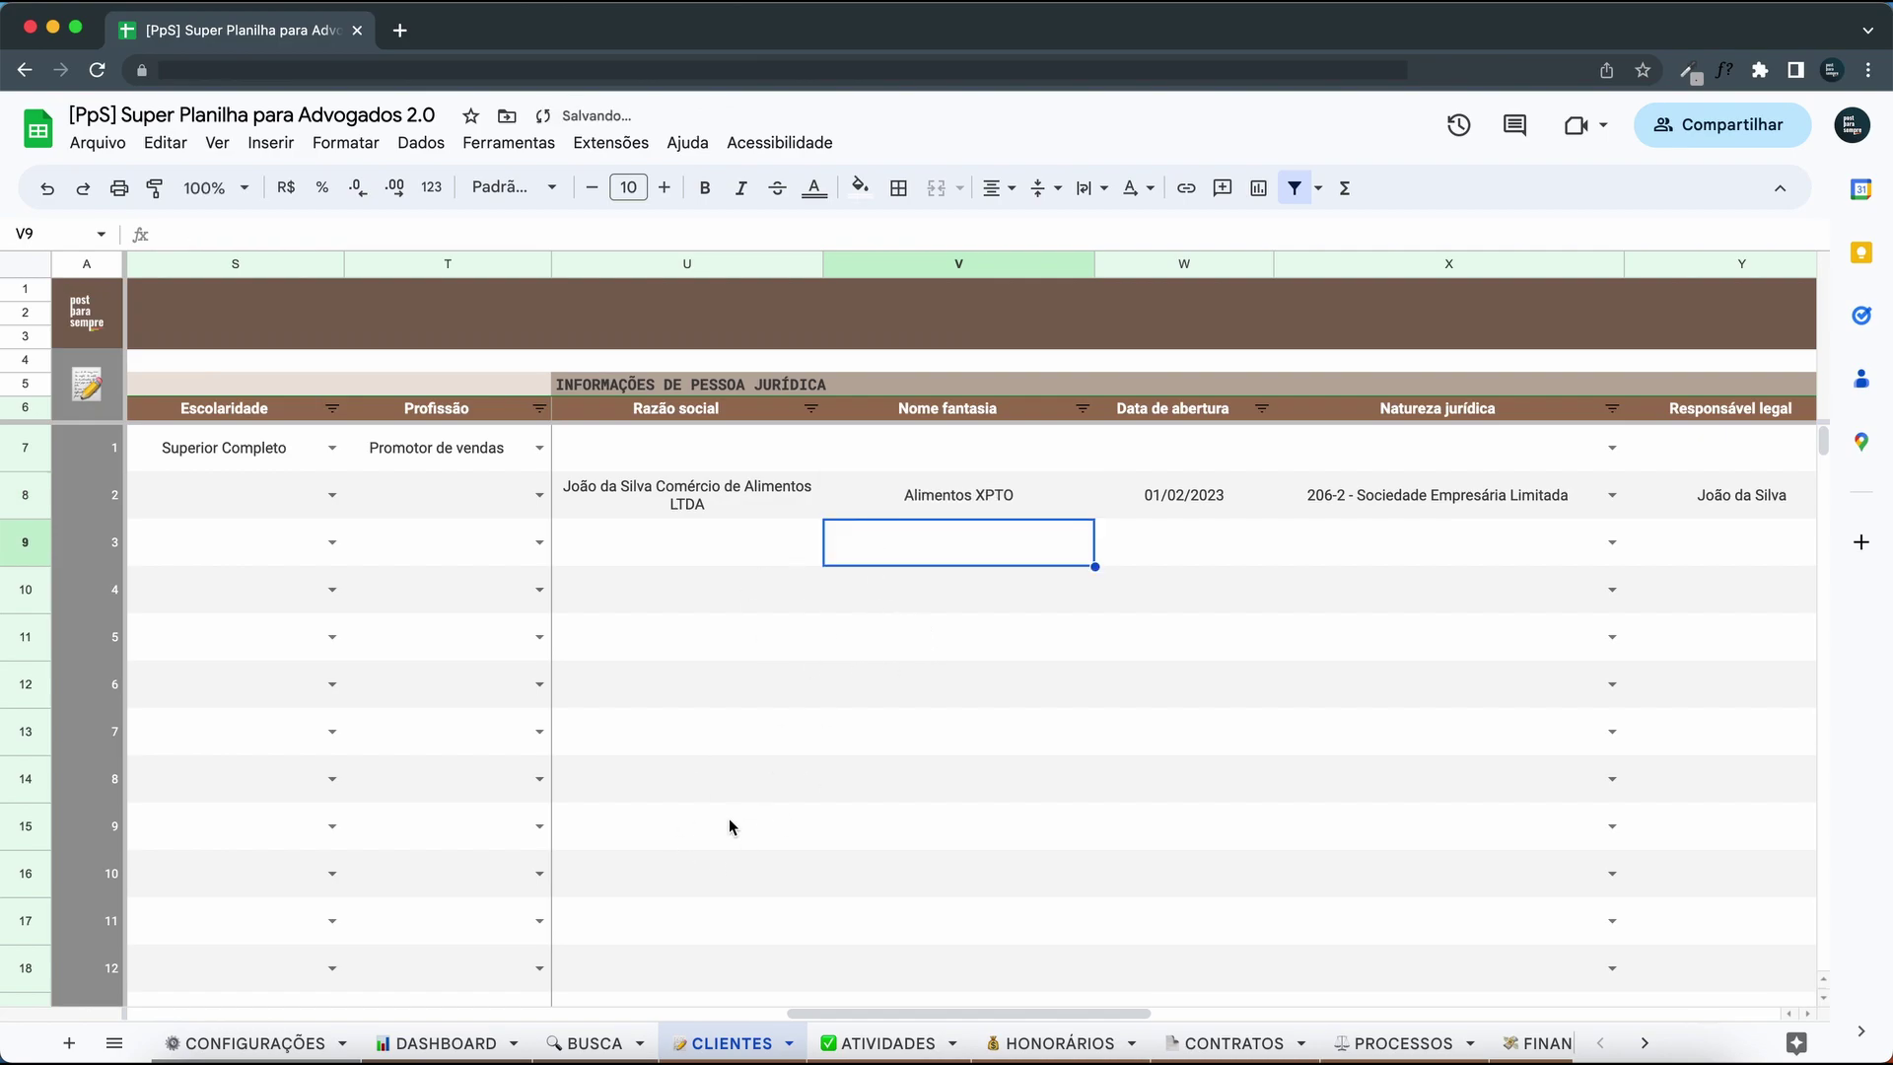
Open the BUSCA sheet and choose the LTDA company as the client to look up.
left_click(581, 1043)
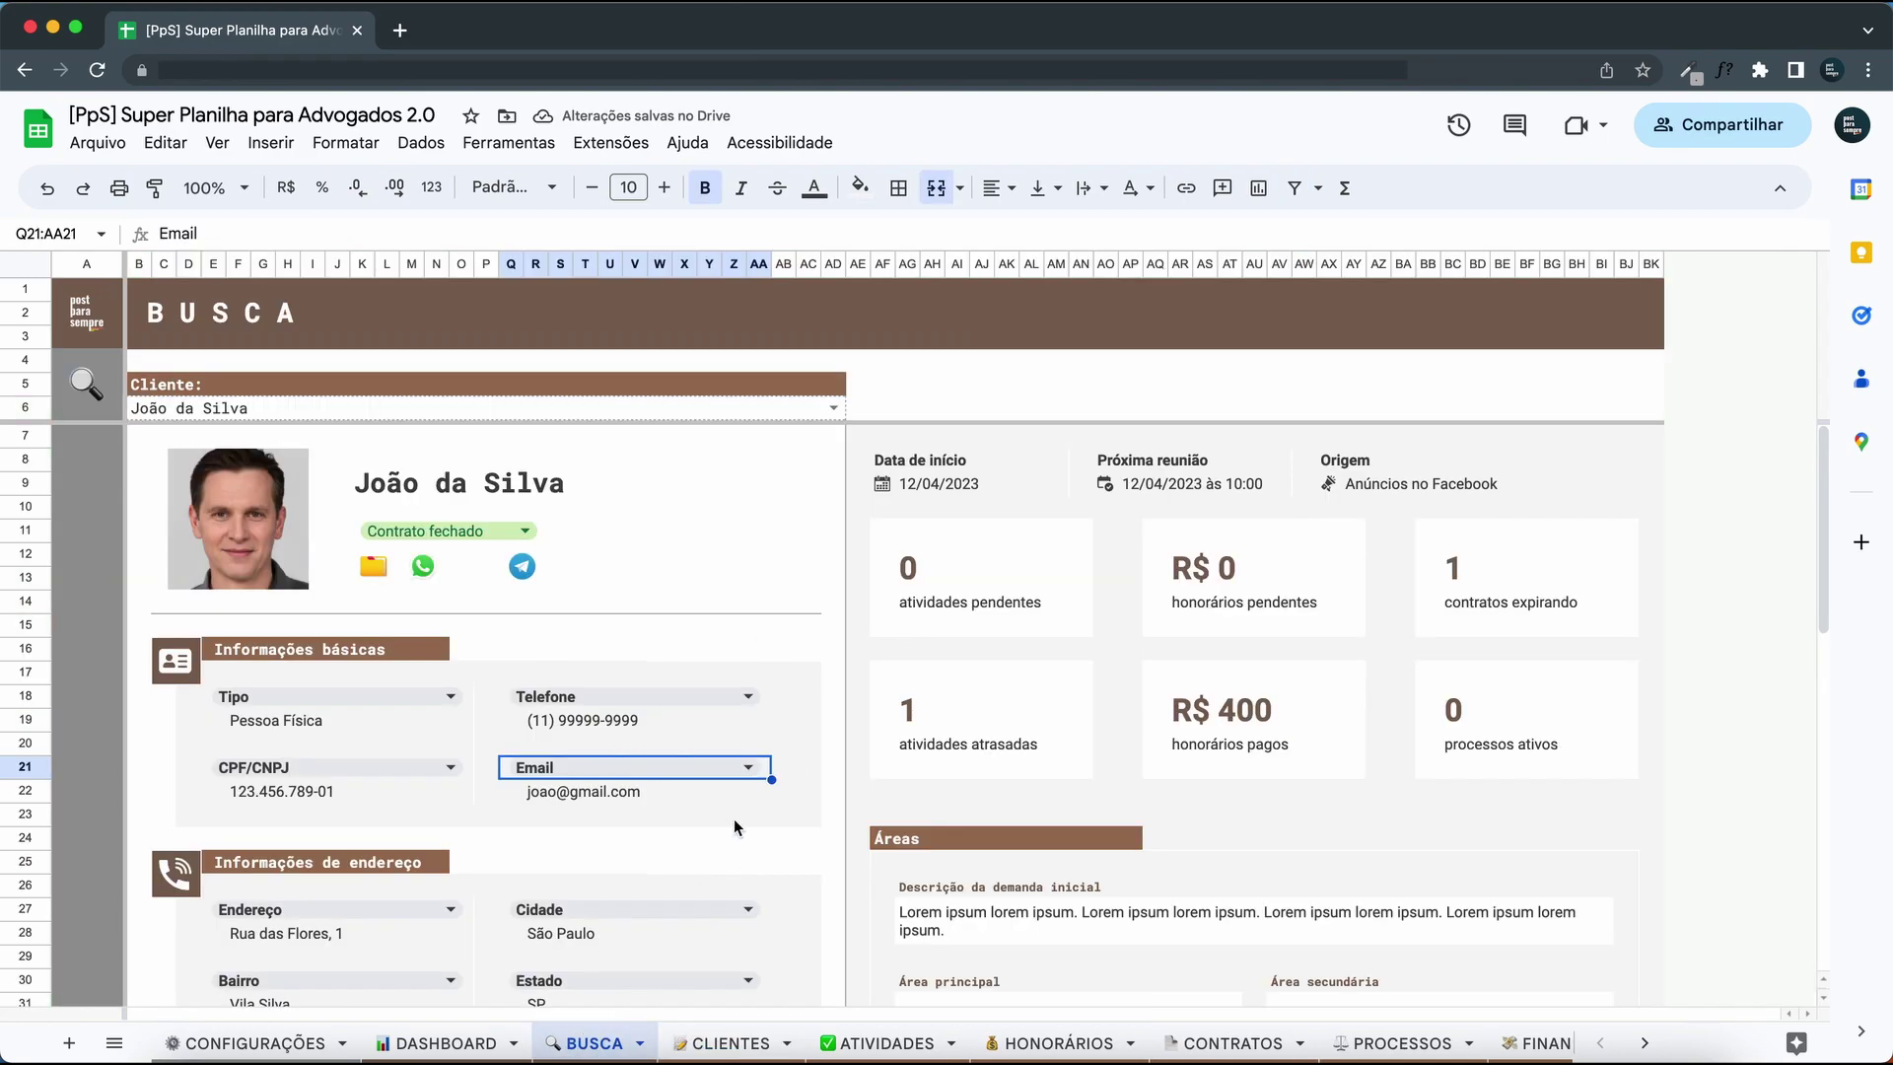
scroll(734, 818, "down", 12)
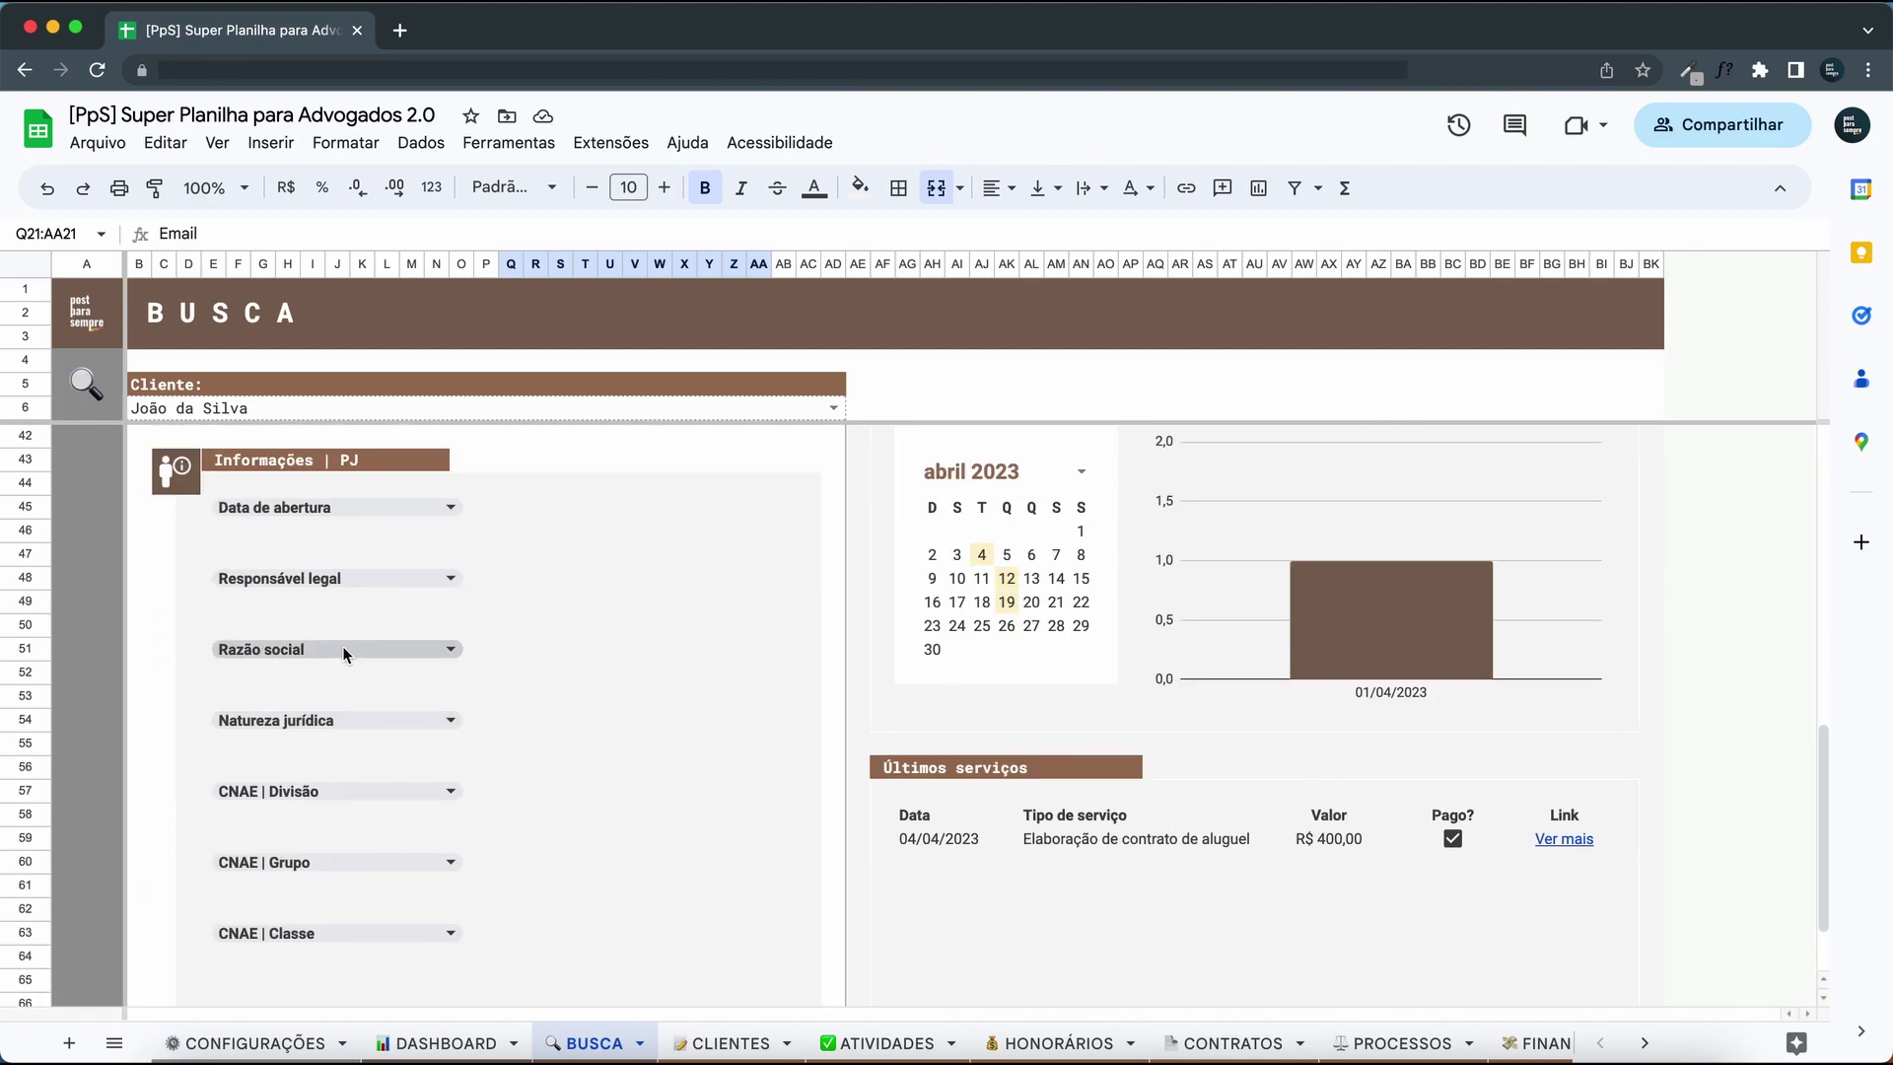
left_click(831, 407)
left_click(168, 471)
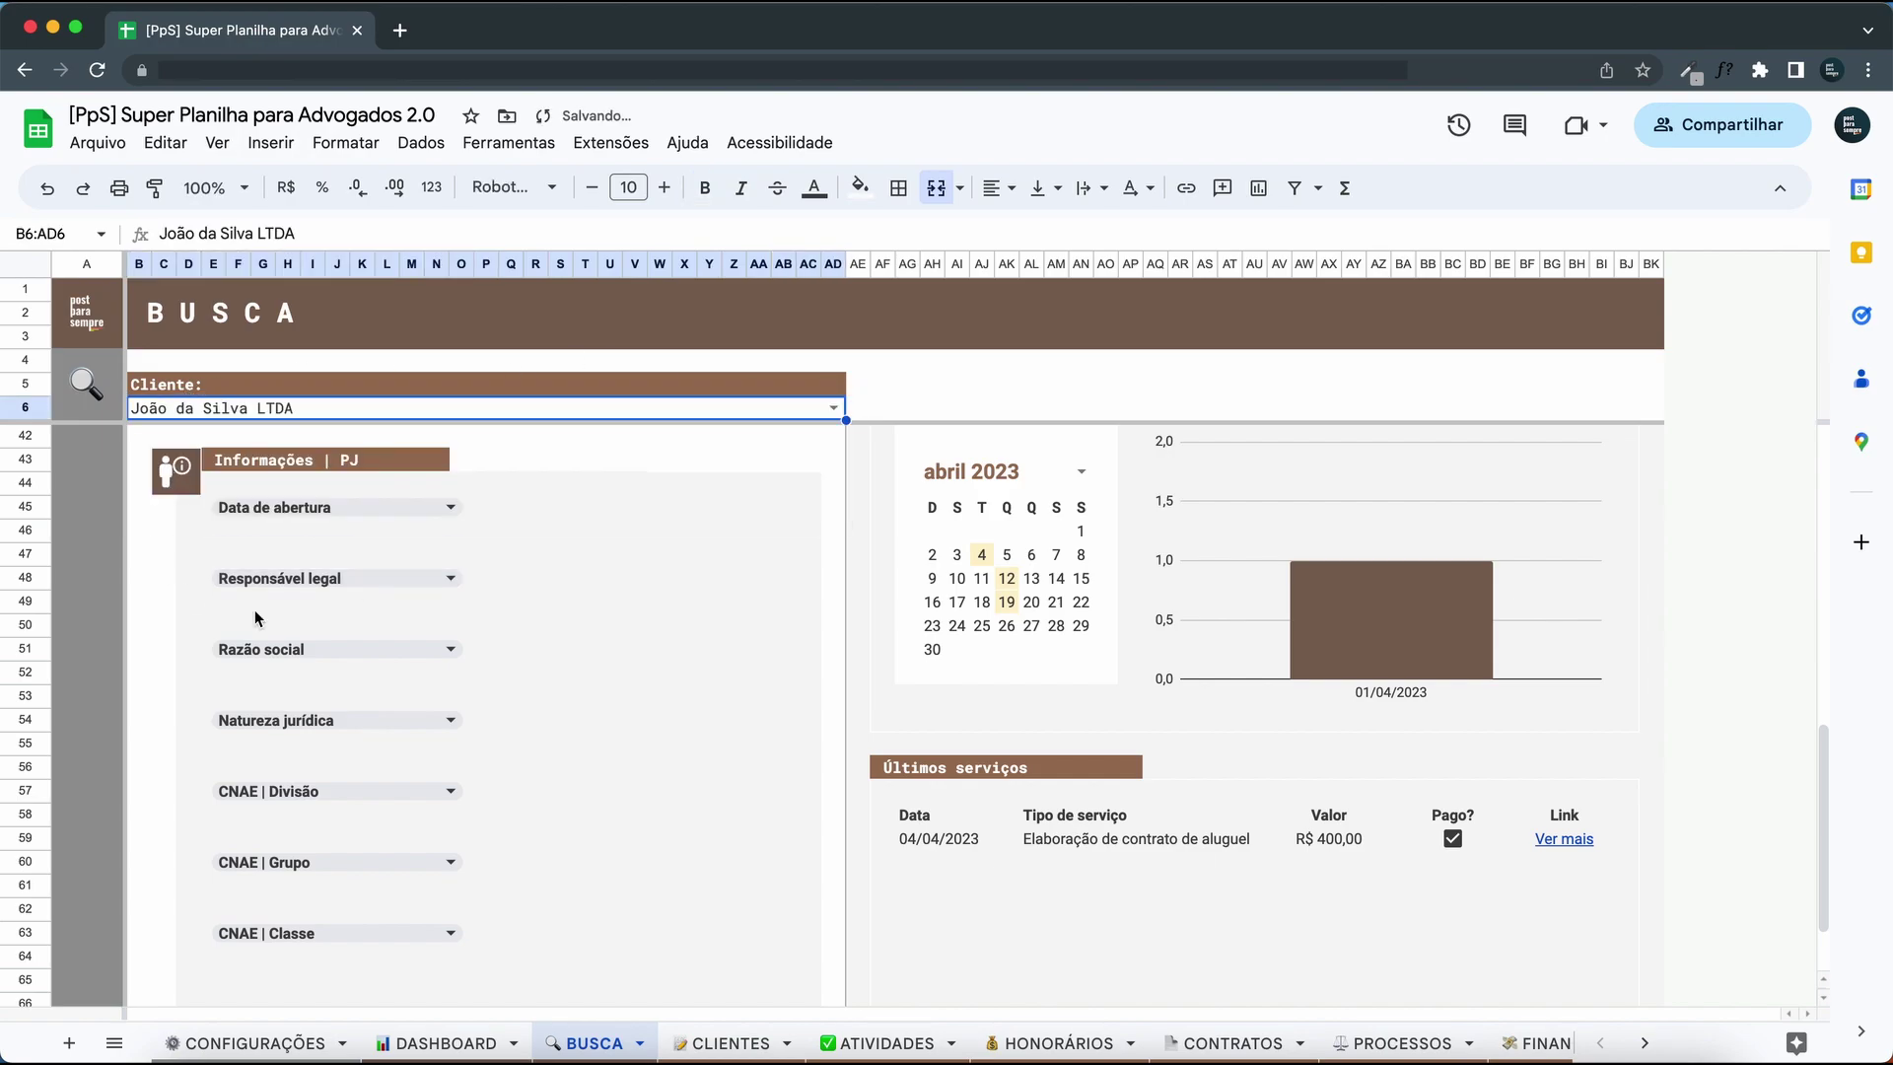
Change the Razão social field under Informações | PJ to Nome fantasia.
left_click(341, 648)
scroll(261, 867, "down", 10)
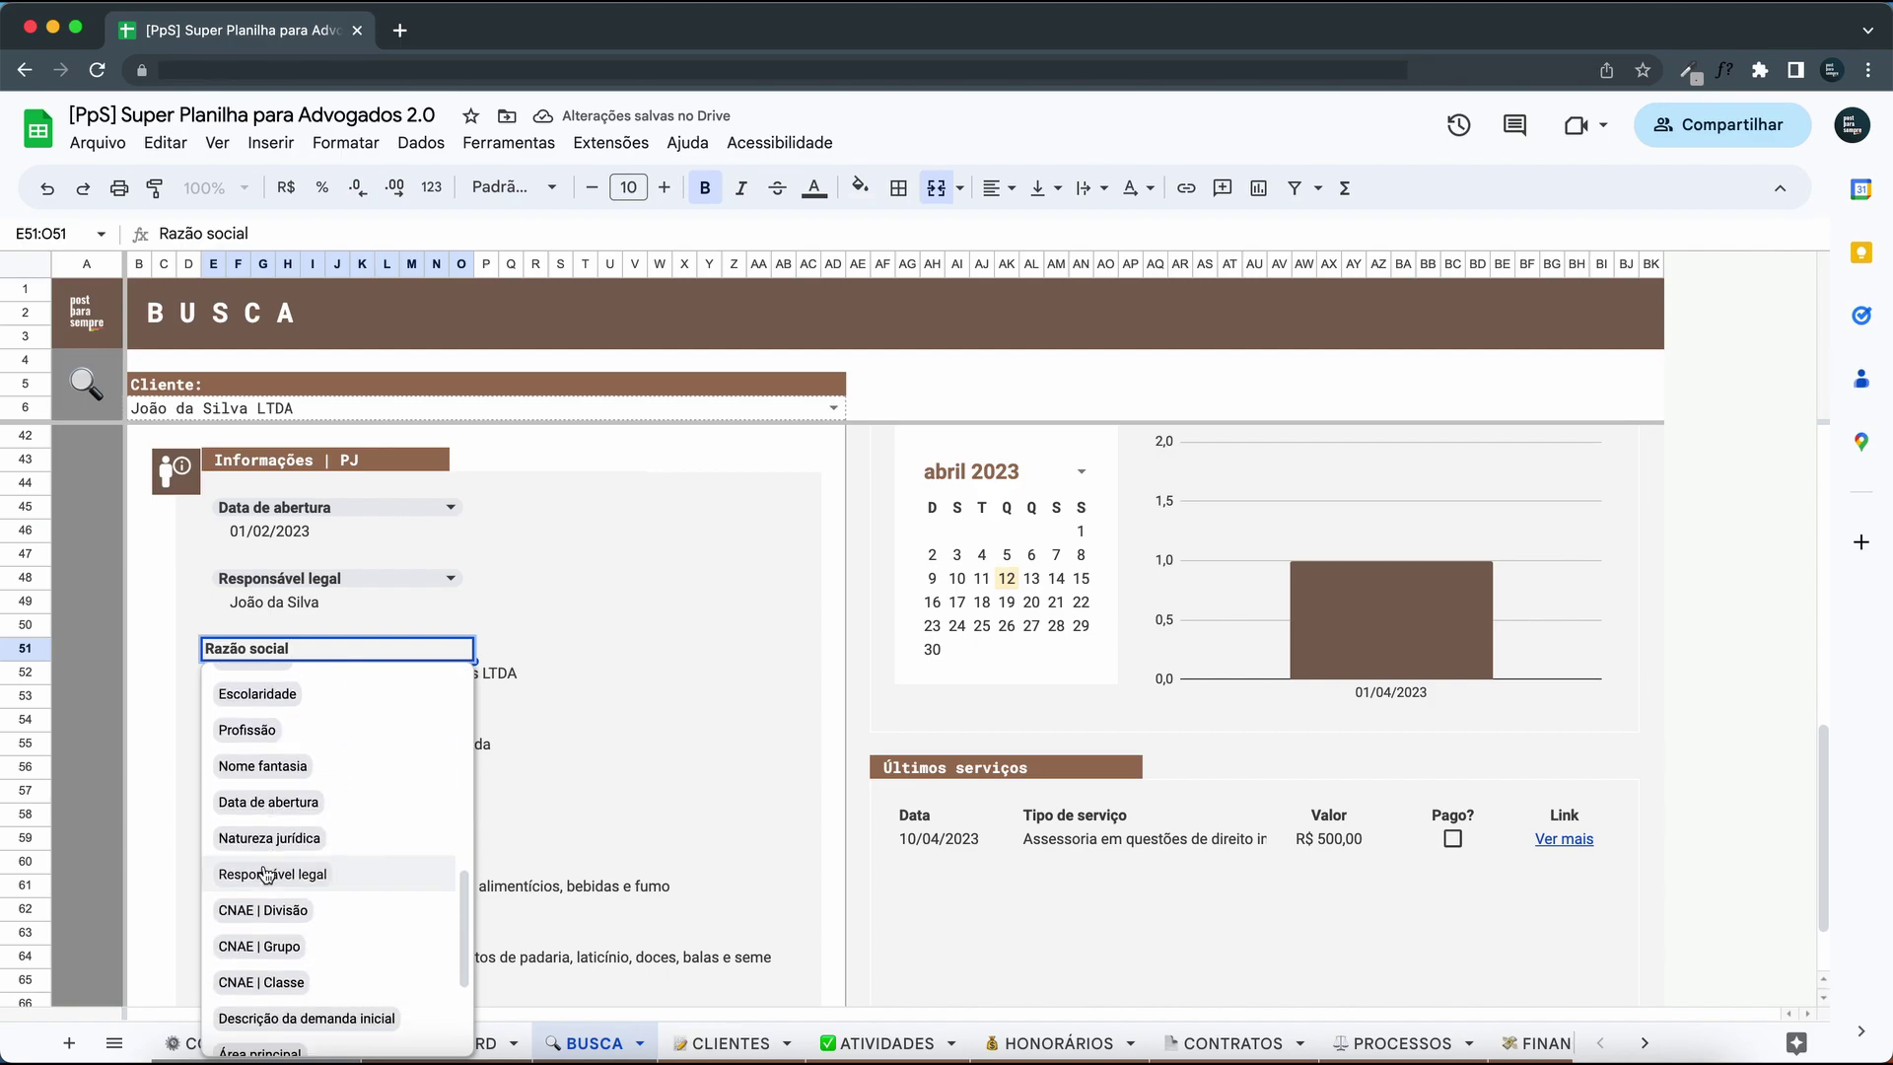
left_click(262, 766)
left_click(635, 624)
Examine the field options offered by the Telefone dropdown without changing it, and review the Informações | PJ section.
scroll(636, 622, "up", 2)
scroll(636, 619, "up", 10)
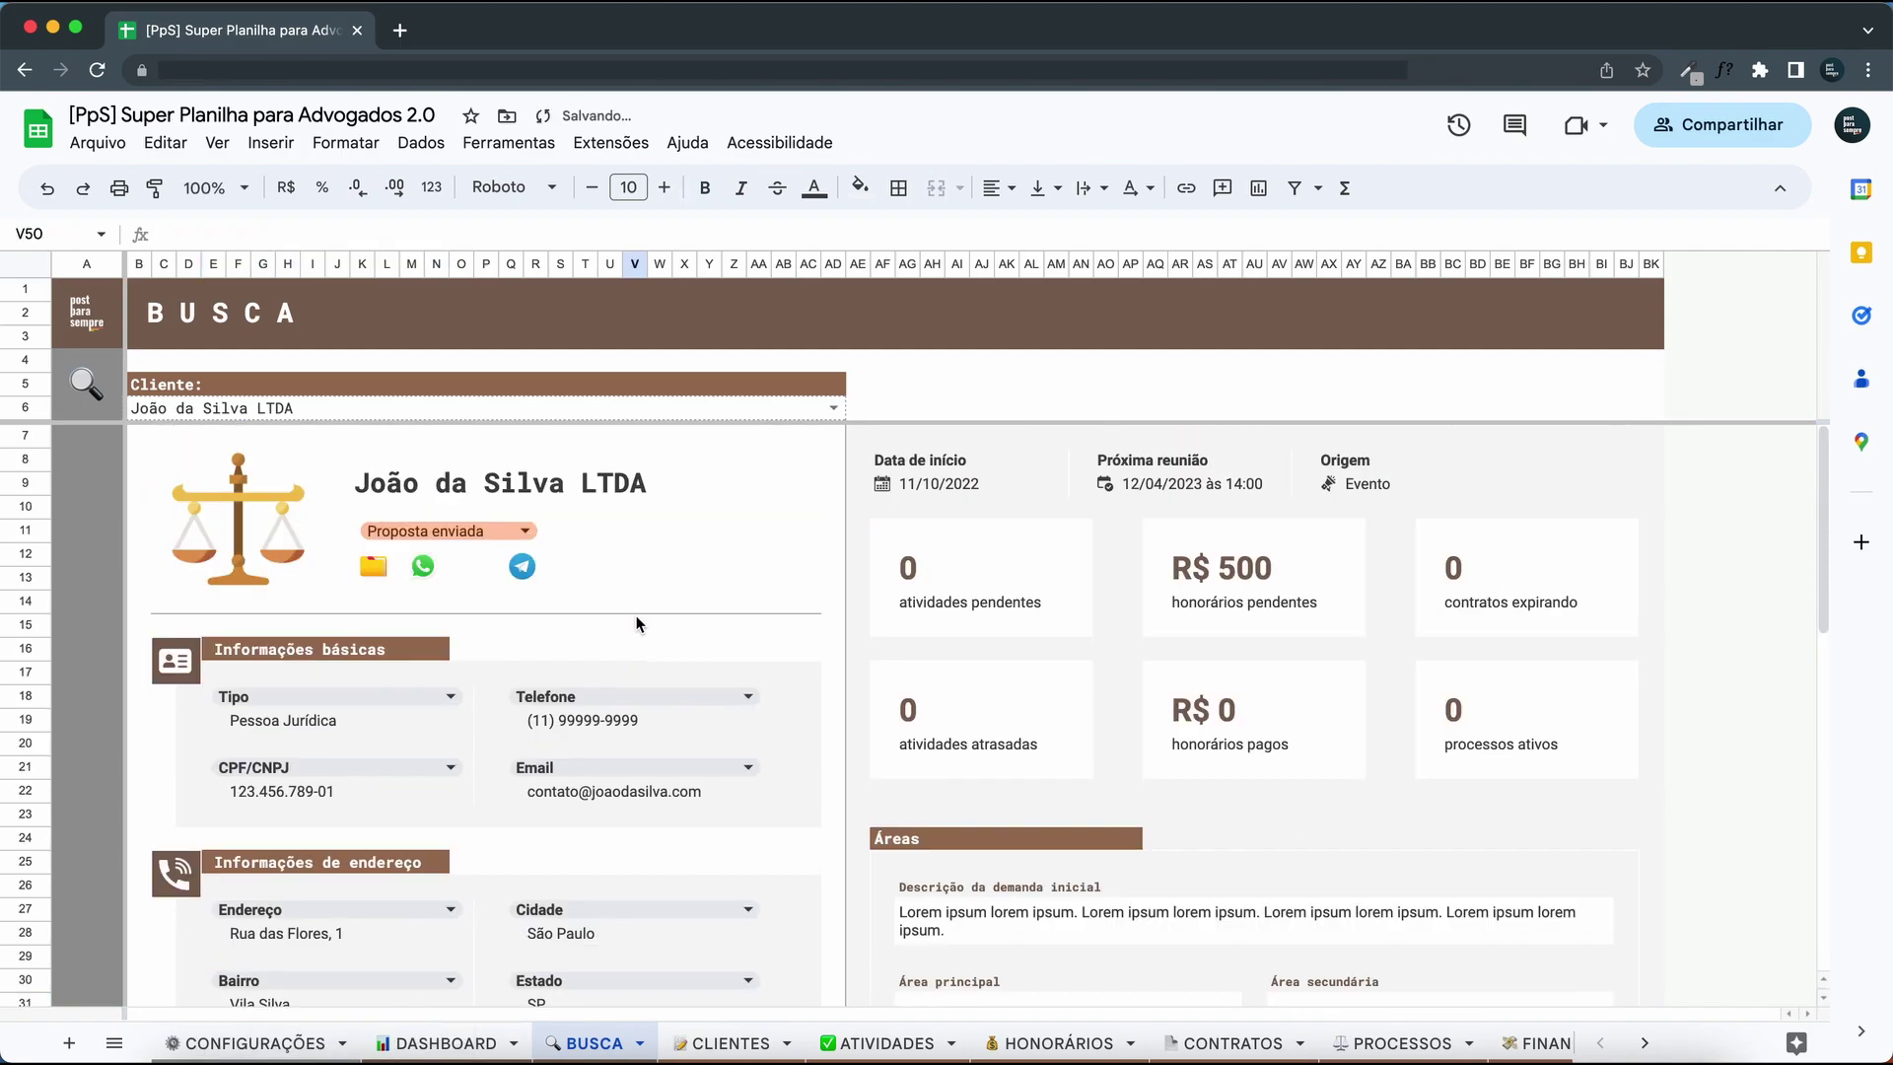
left_click(650, 698)
scroll(601, 890, "down", 3)
scroll(601, 890, "down", 5)
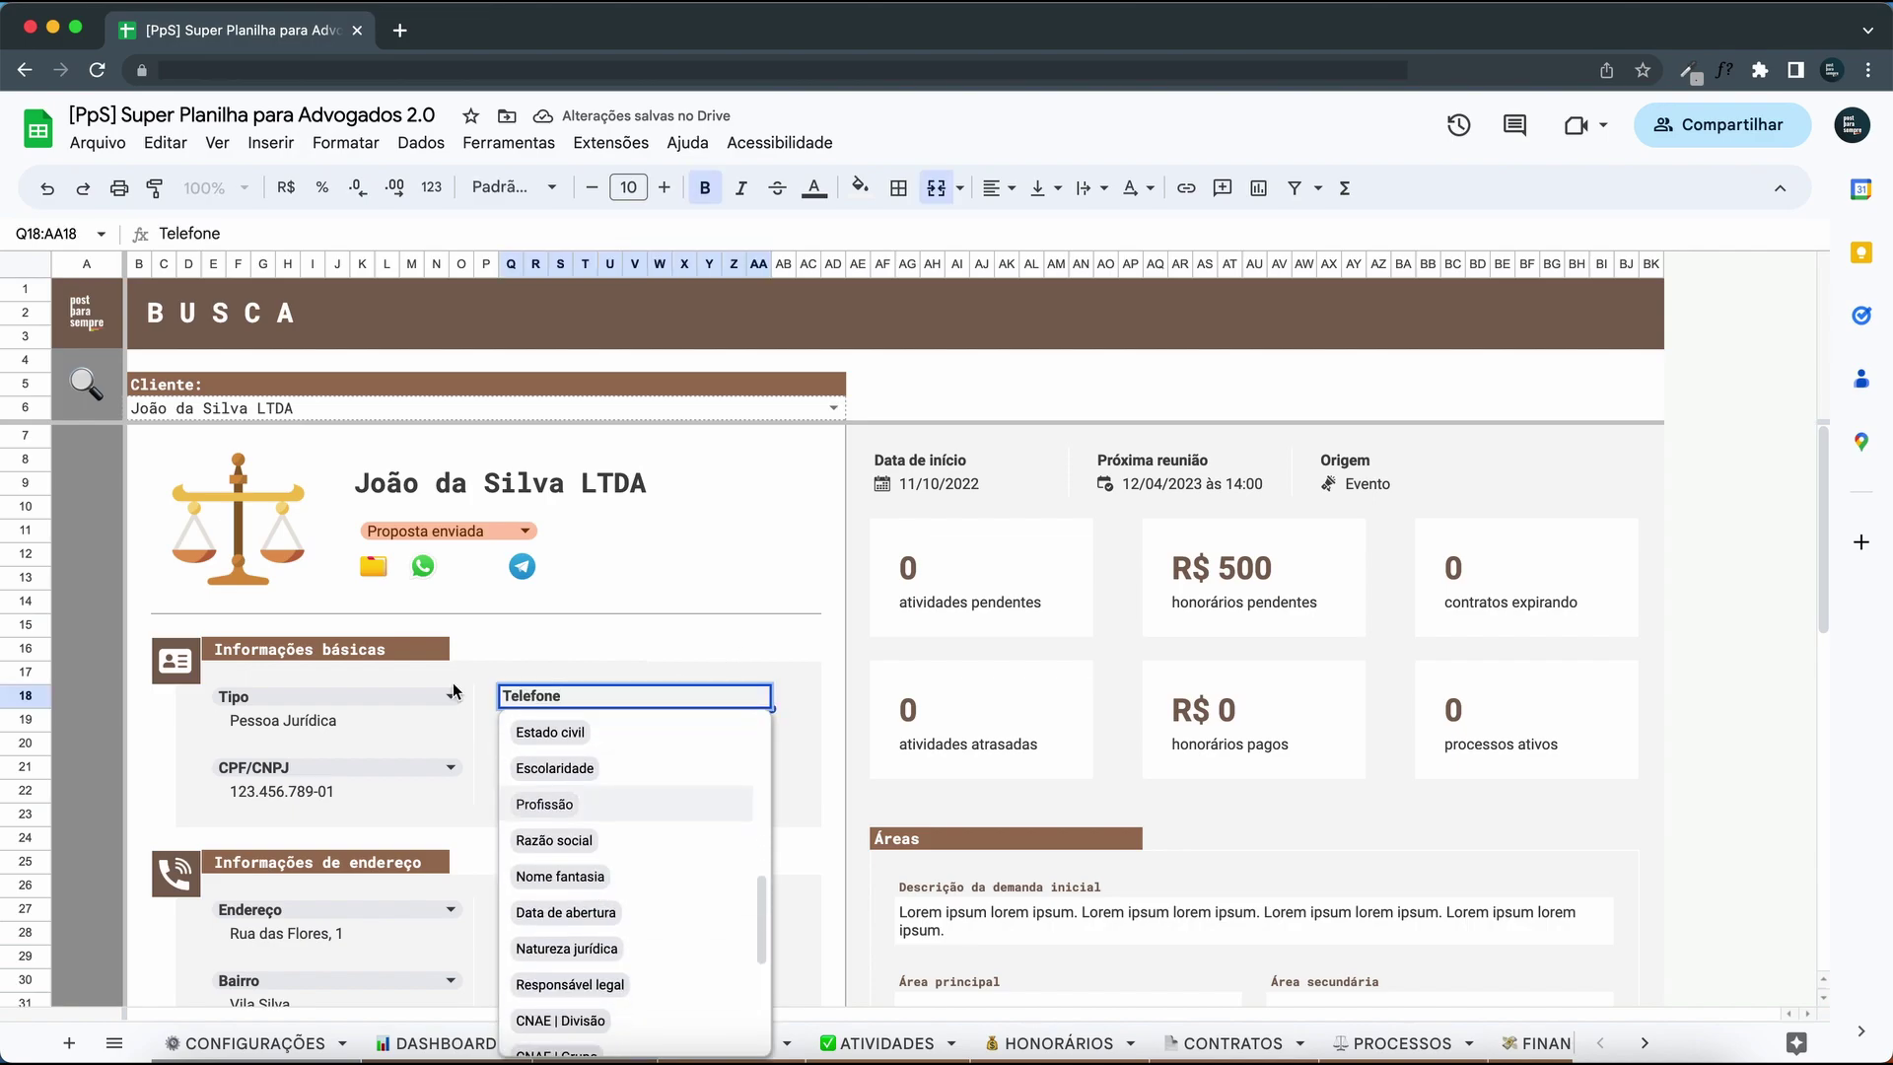
left_click(483, 677)
scroll(483, 678, "down", 8)
scroll(483, 677, "down", 6)
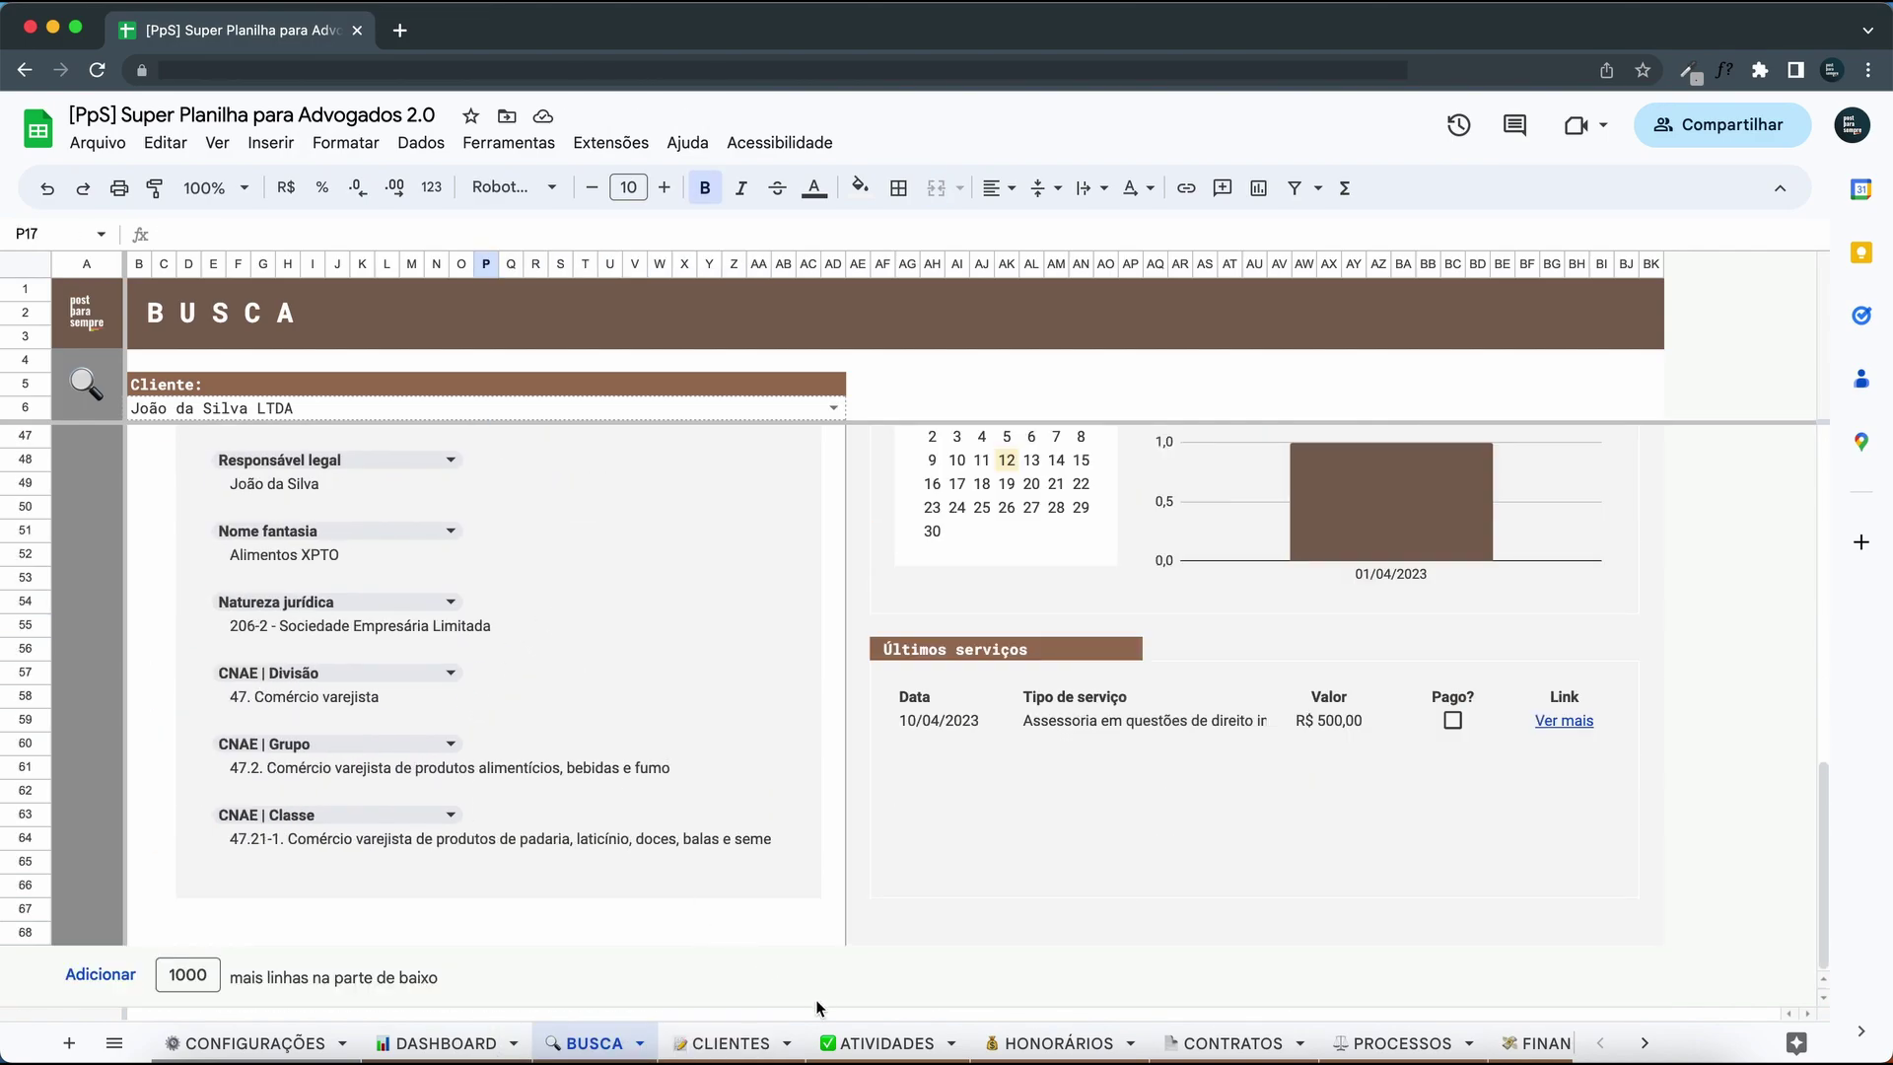
Return to the CLIENTES sheet and review the Nome fantasia column and the Informações de Pessoa Física fields.
left_click(729, 1043)
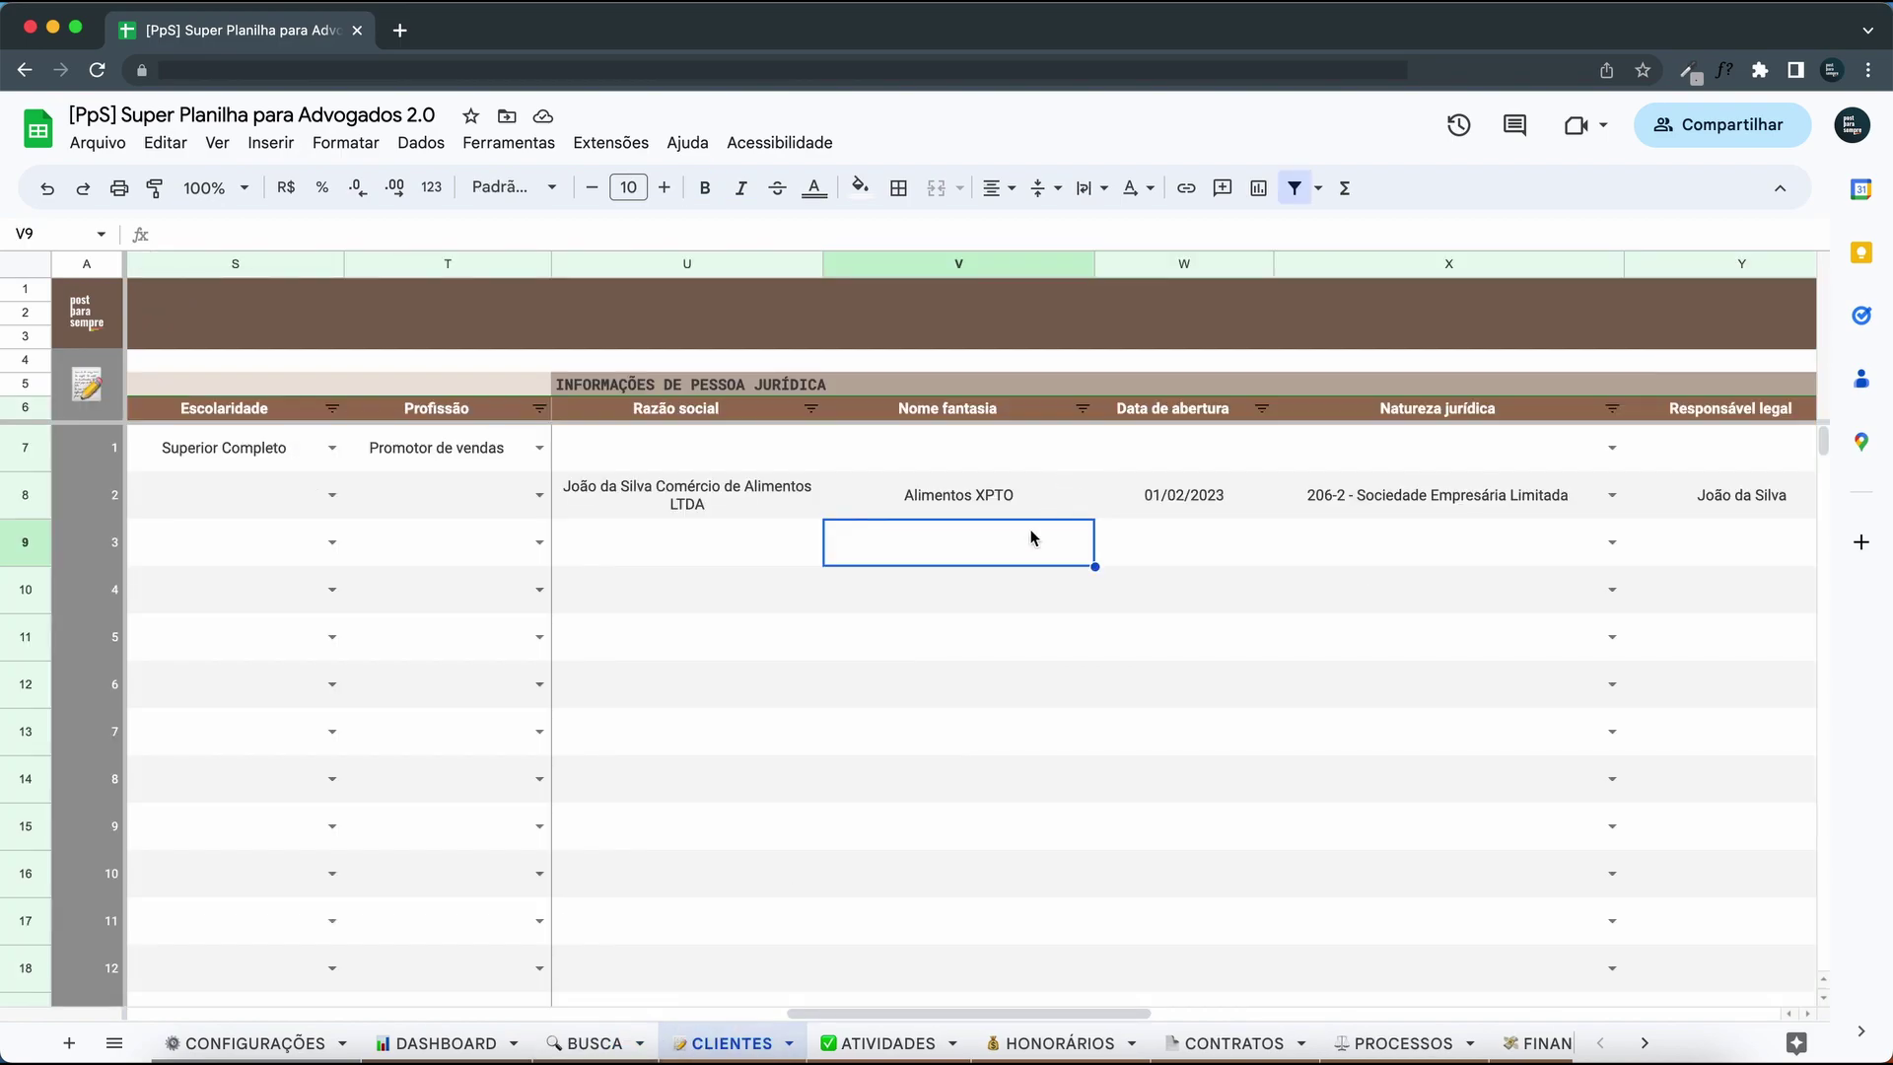
left_click(954, 468)
left_click(954, 263)
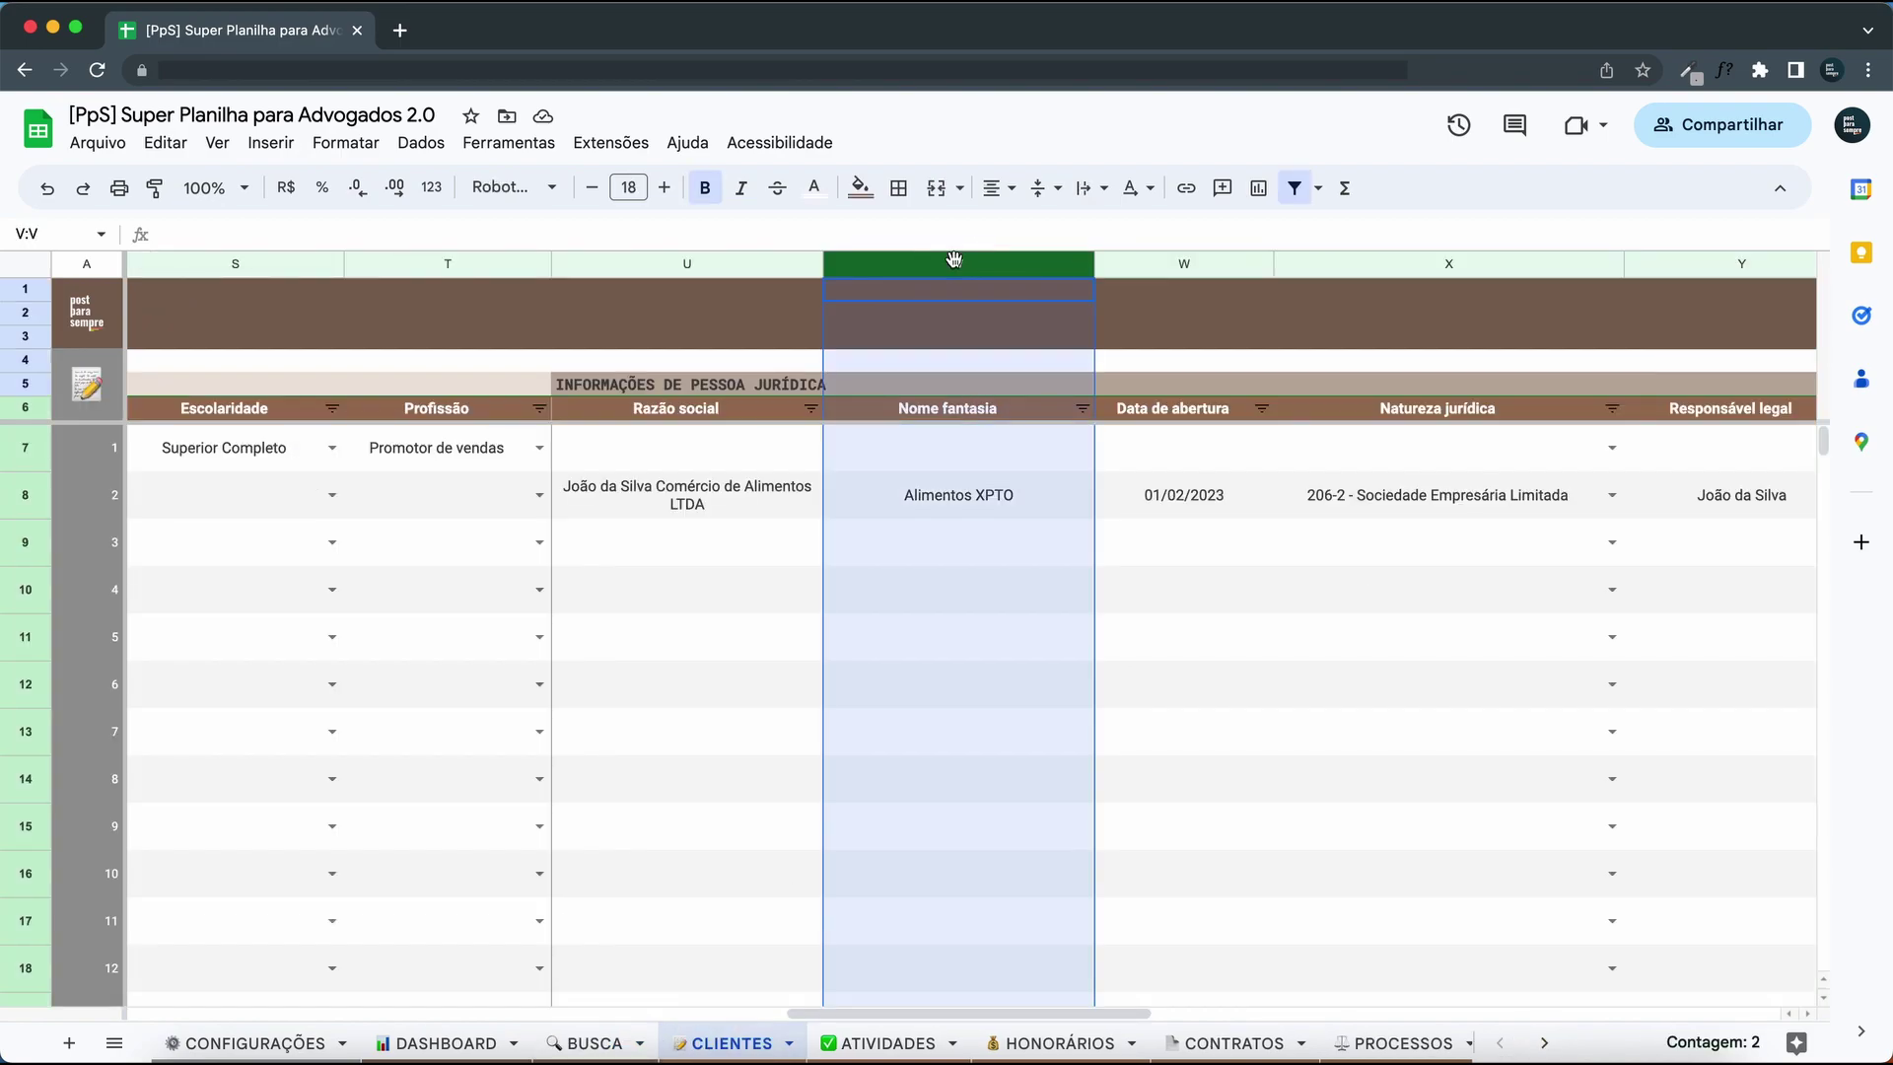
left_click(966, 483)
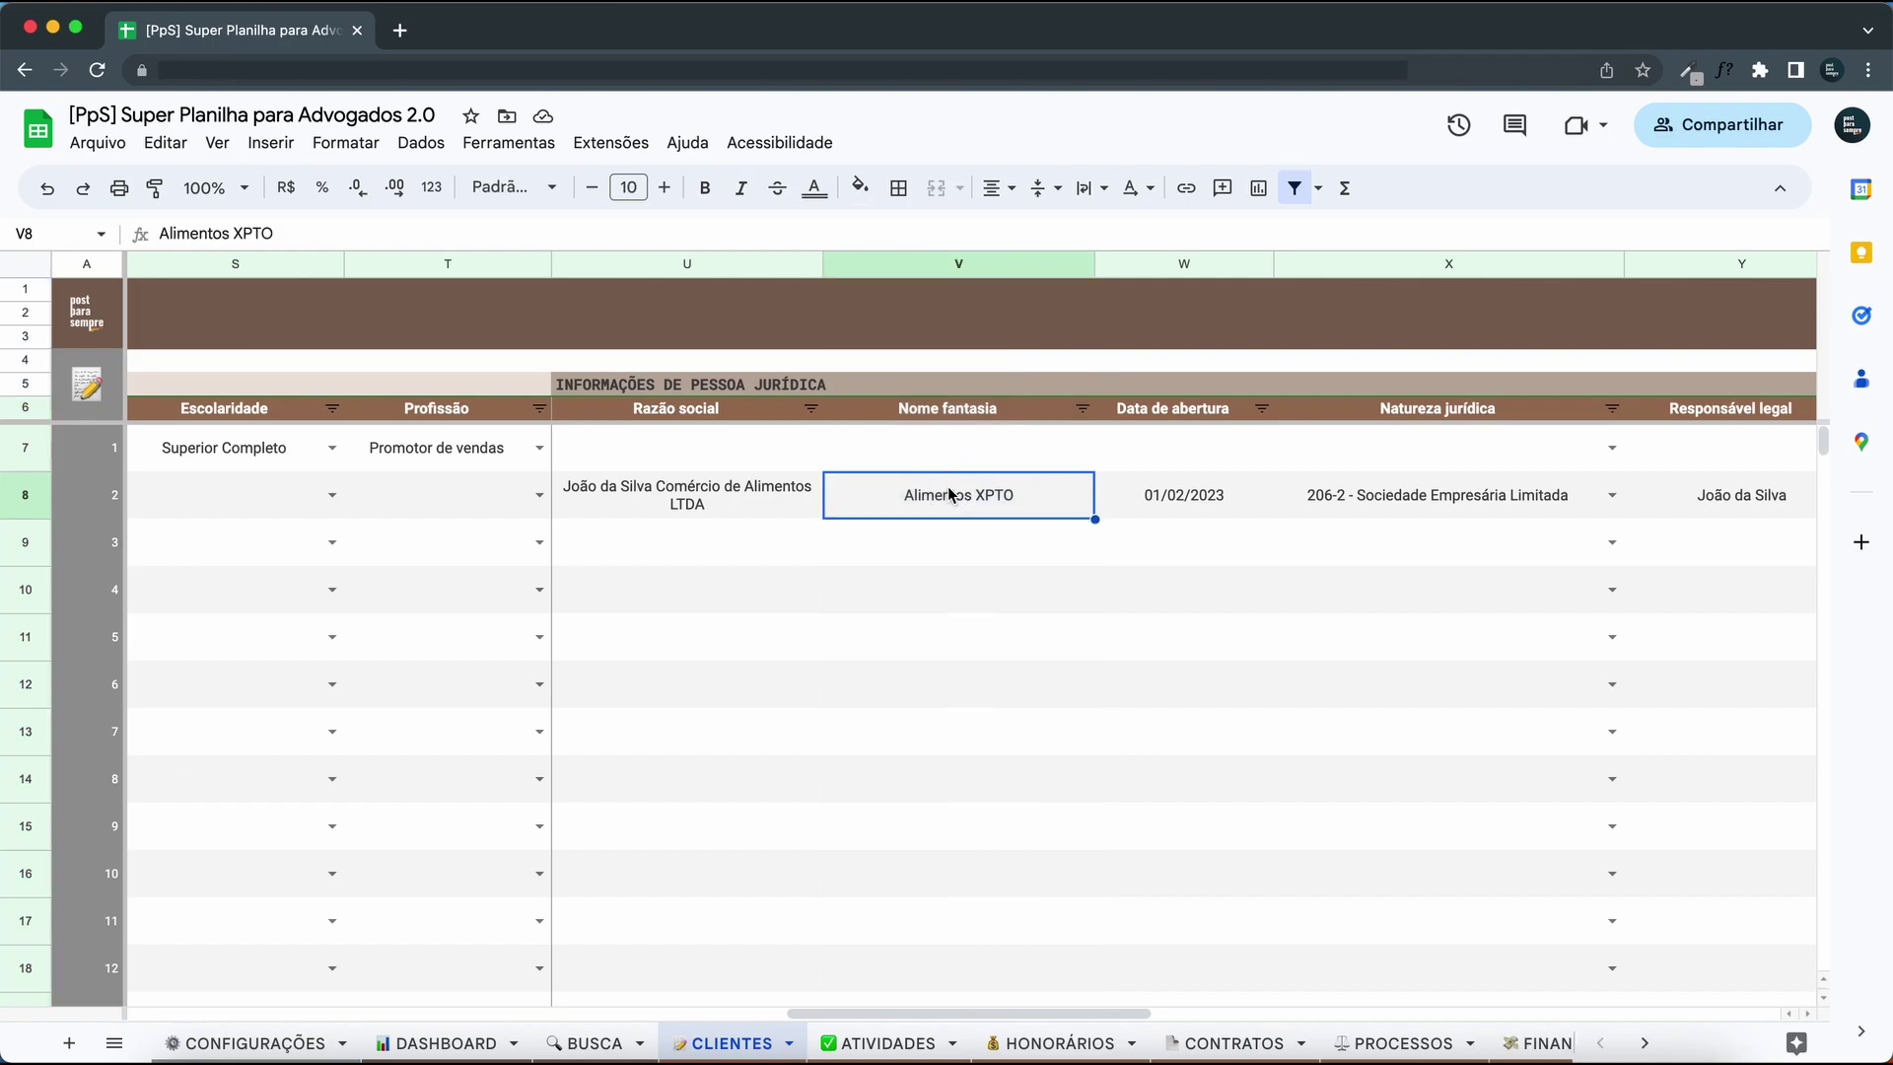
scroll(950, 493, "left", 5)
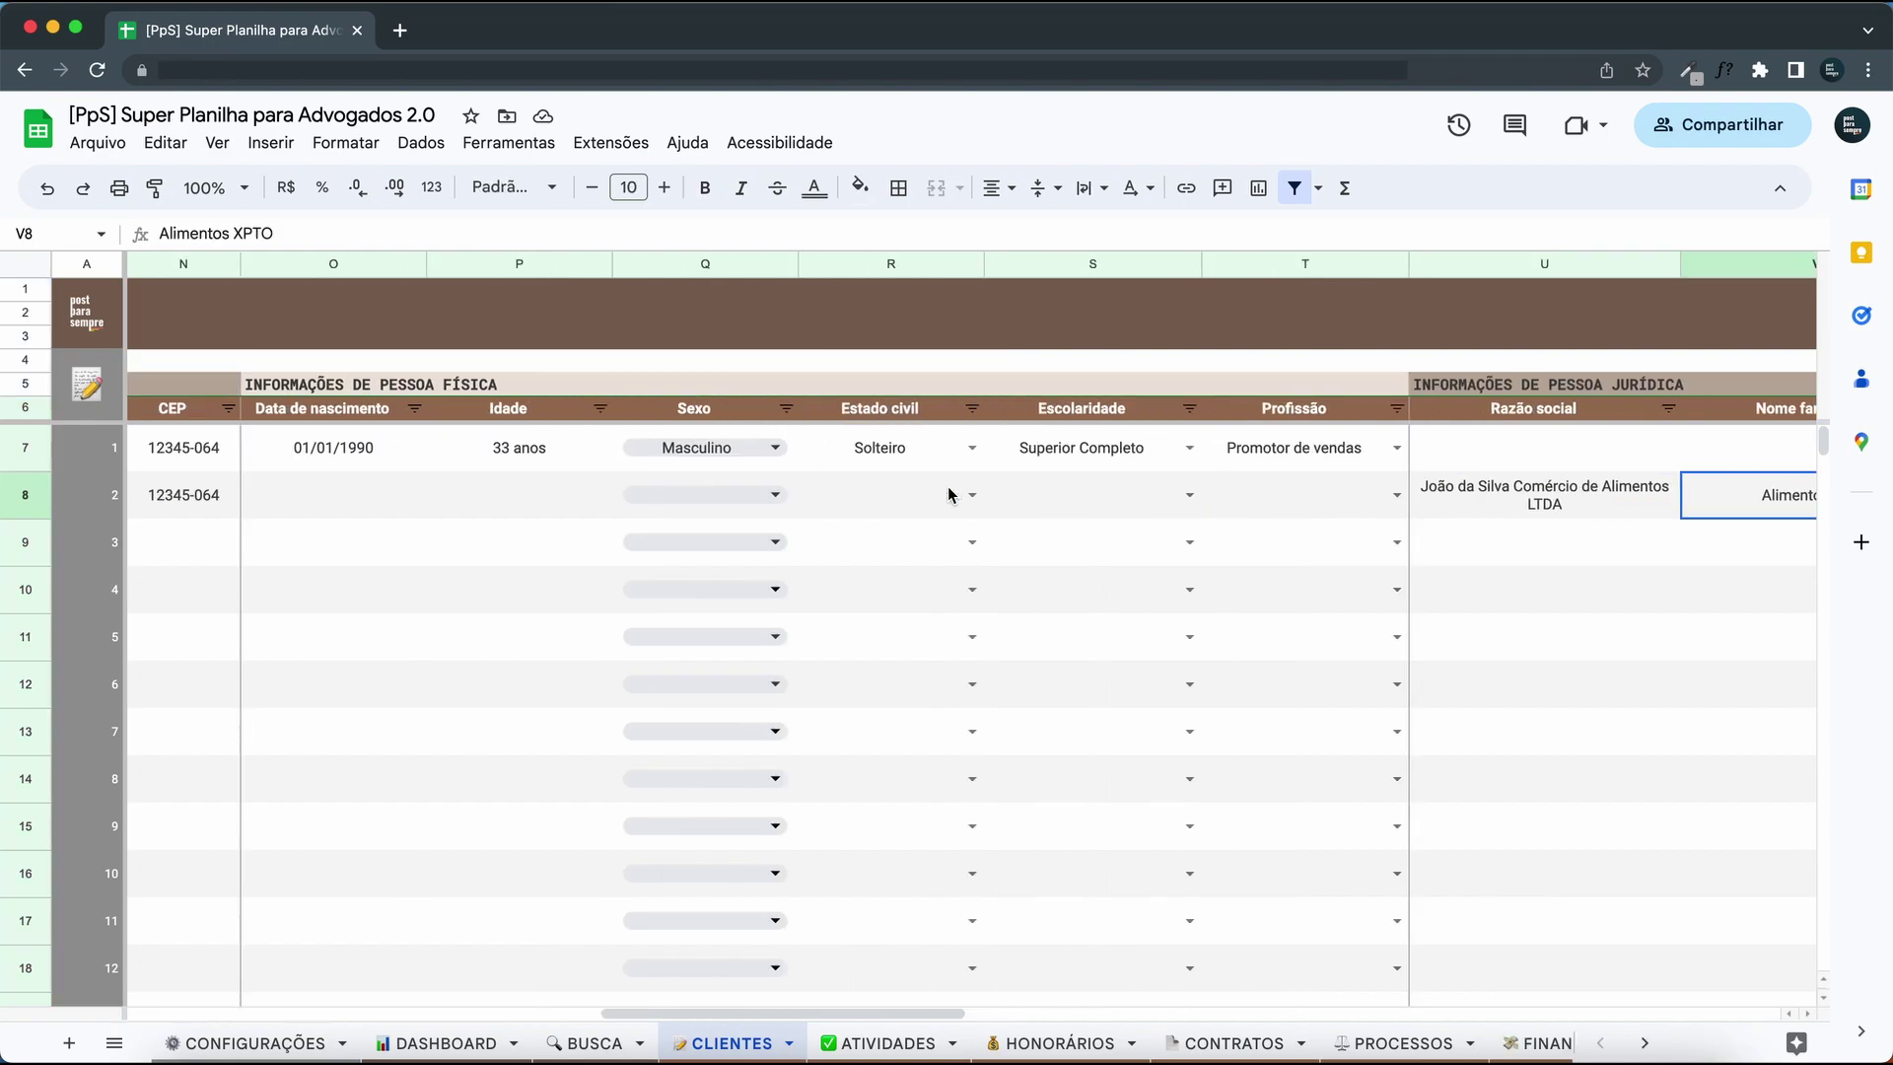
scroll(950, 493, "left", 3)
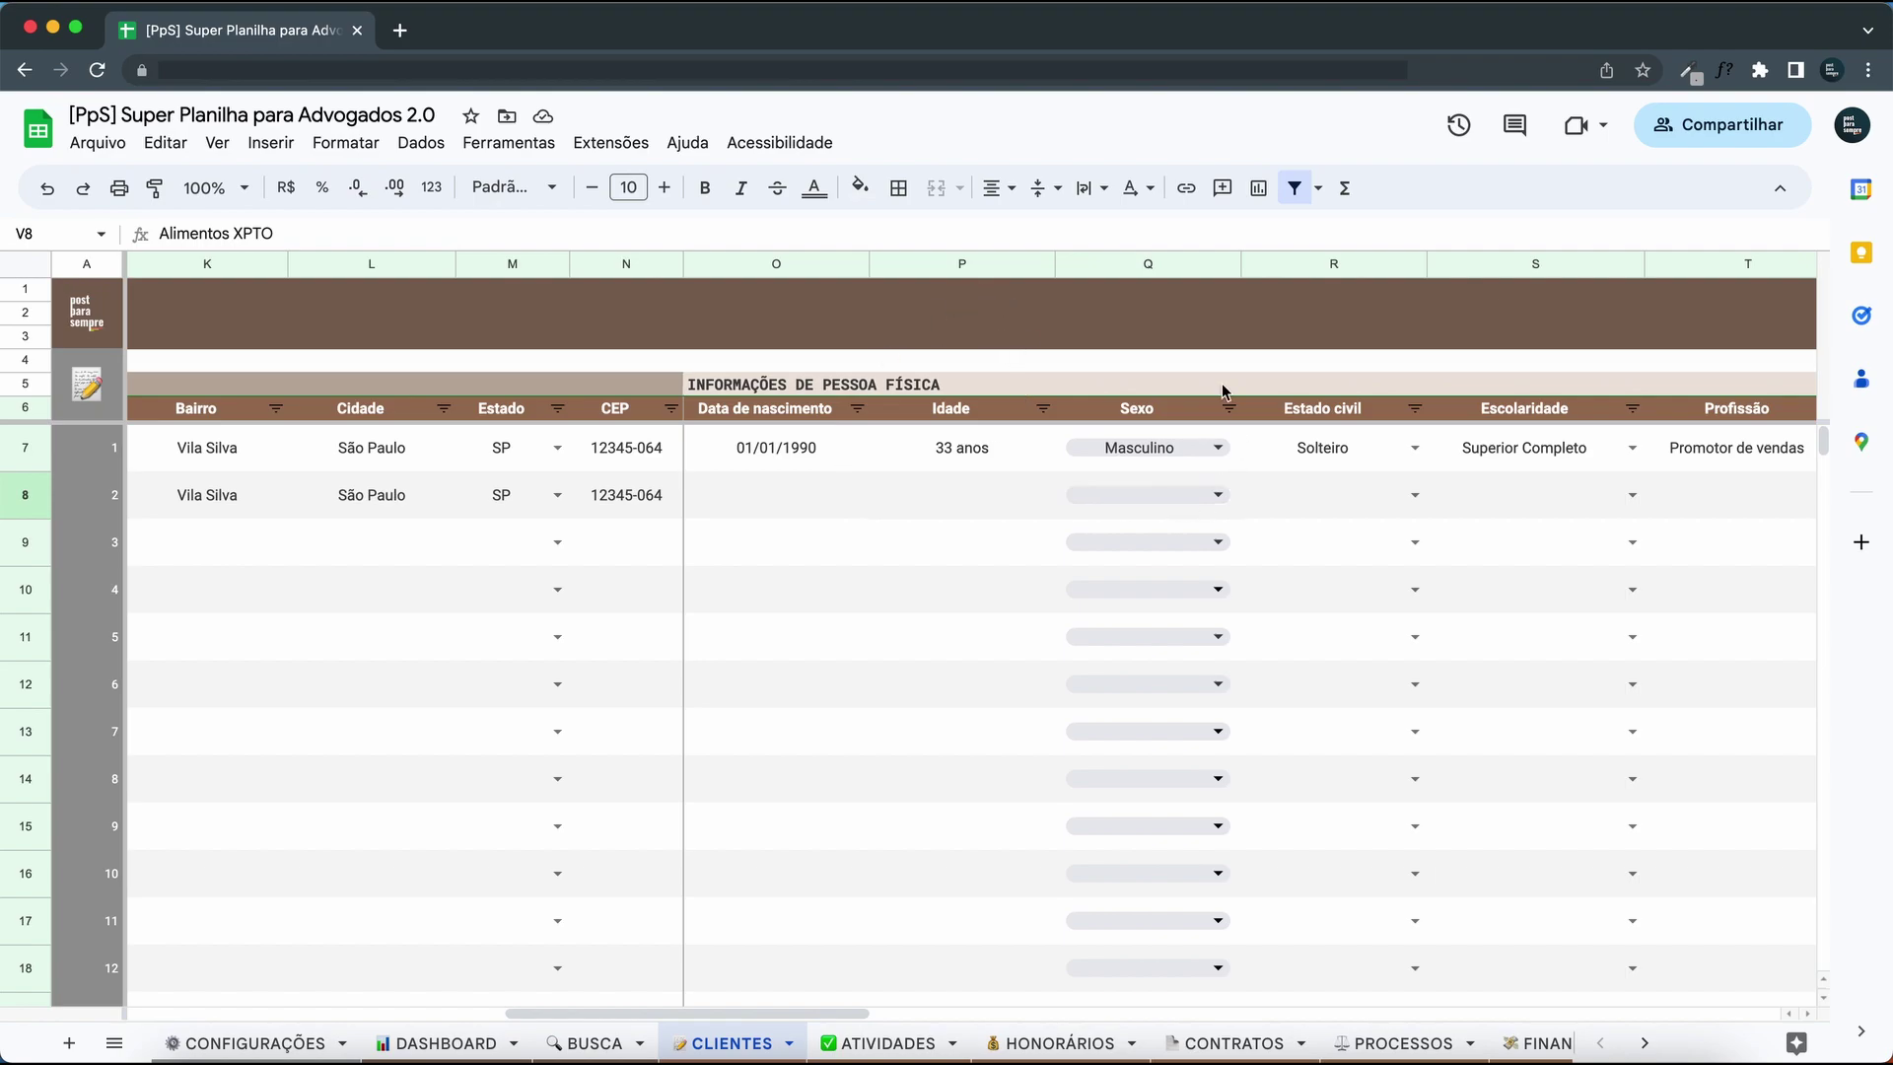
Move the Telefone column in CLIENTES so that it sits between the Bairro and Cidade columns.
scroll(927, 525, "left", 3)
scroll(822, 528, "left", 4)
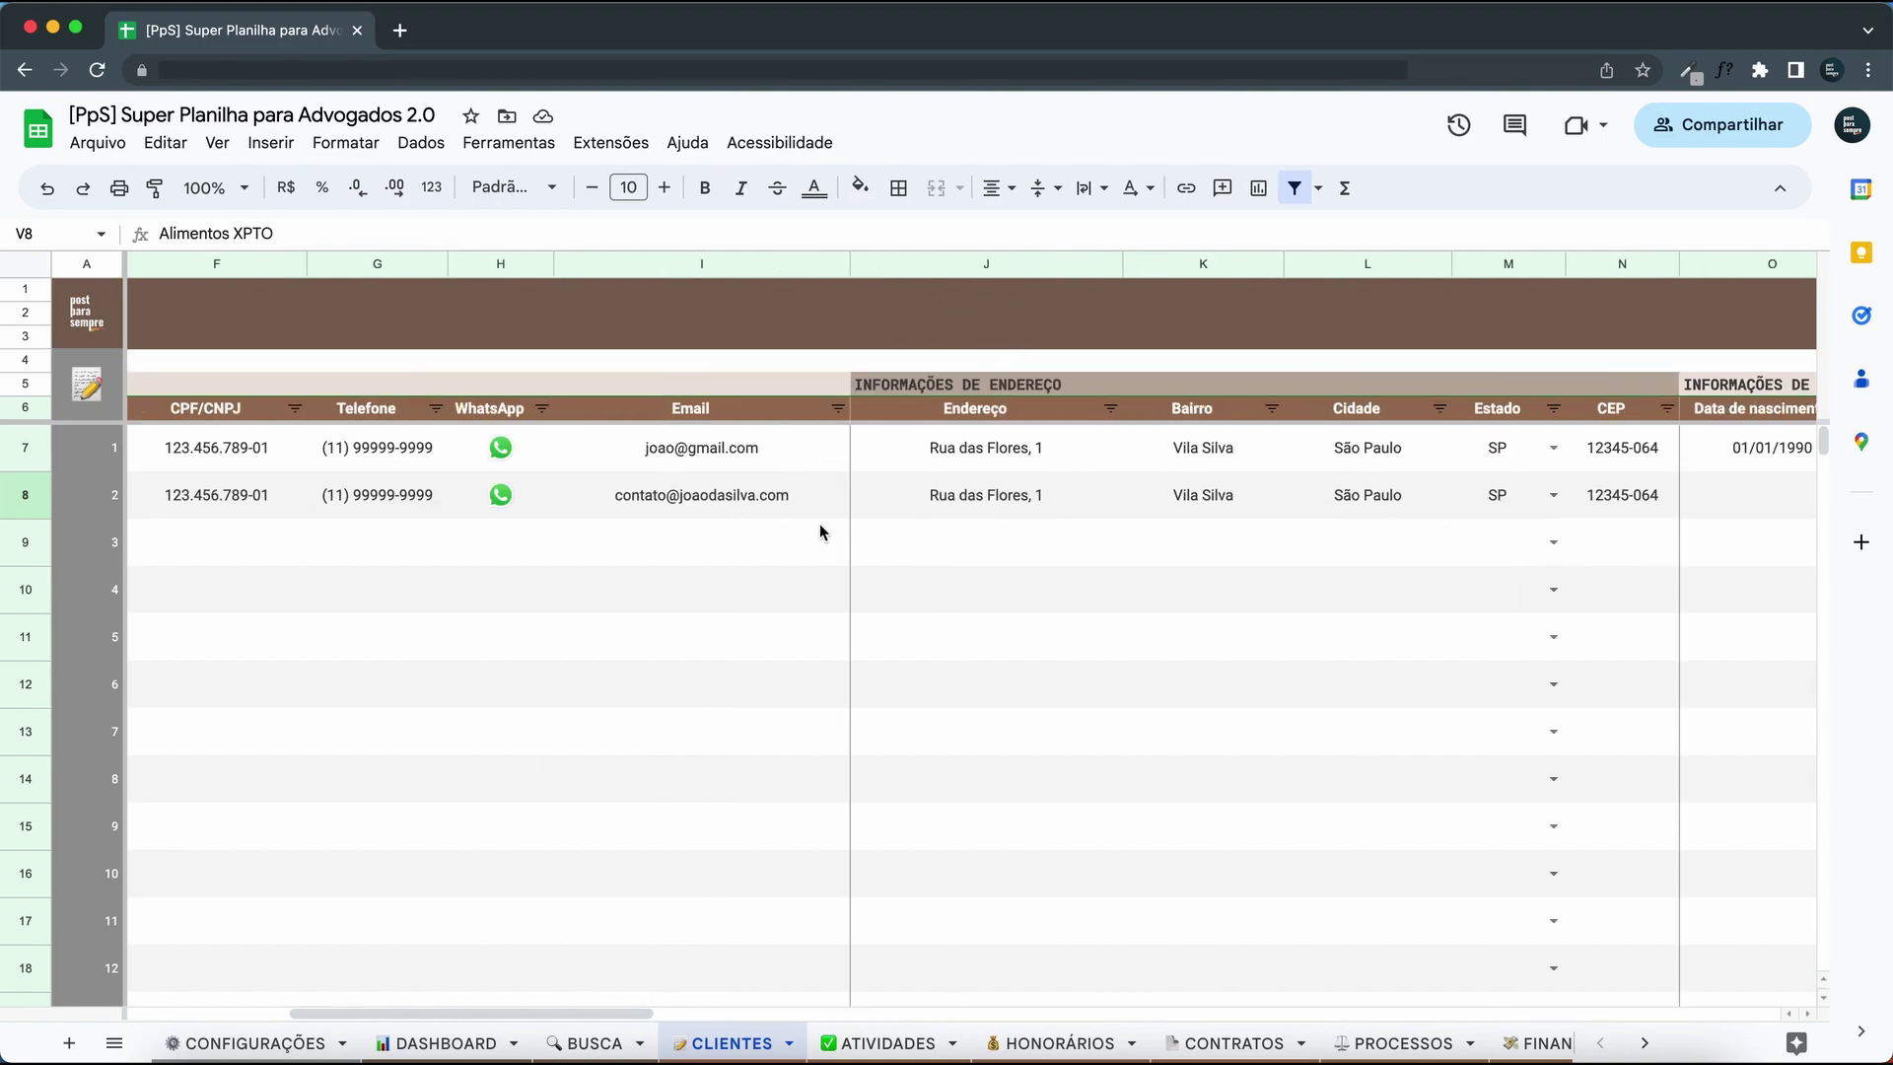
left_click(632, 264)
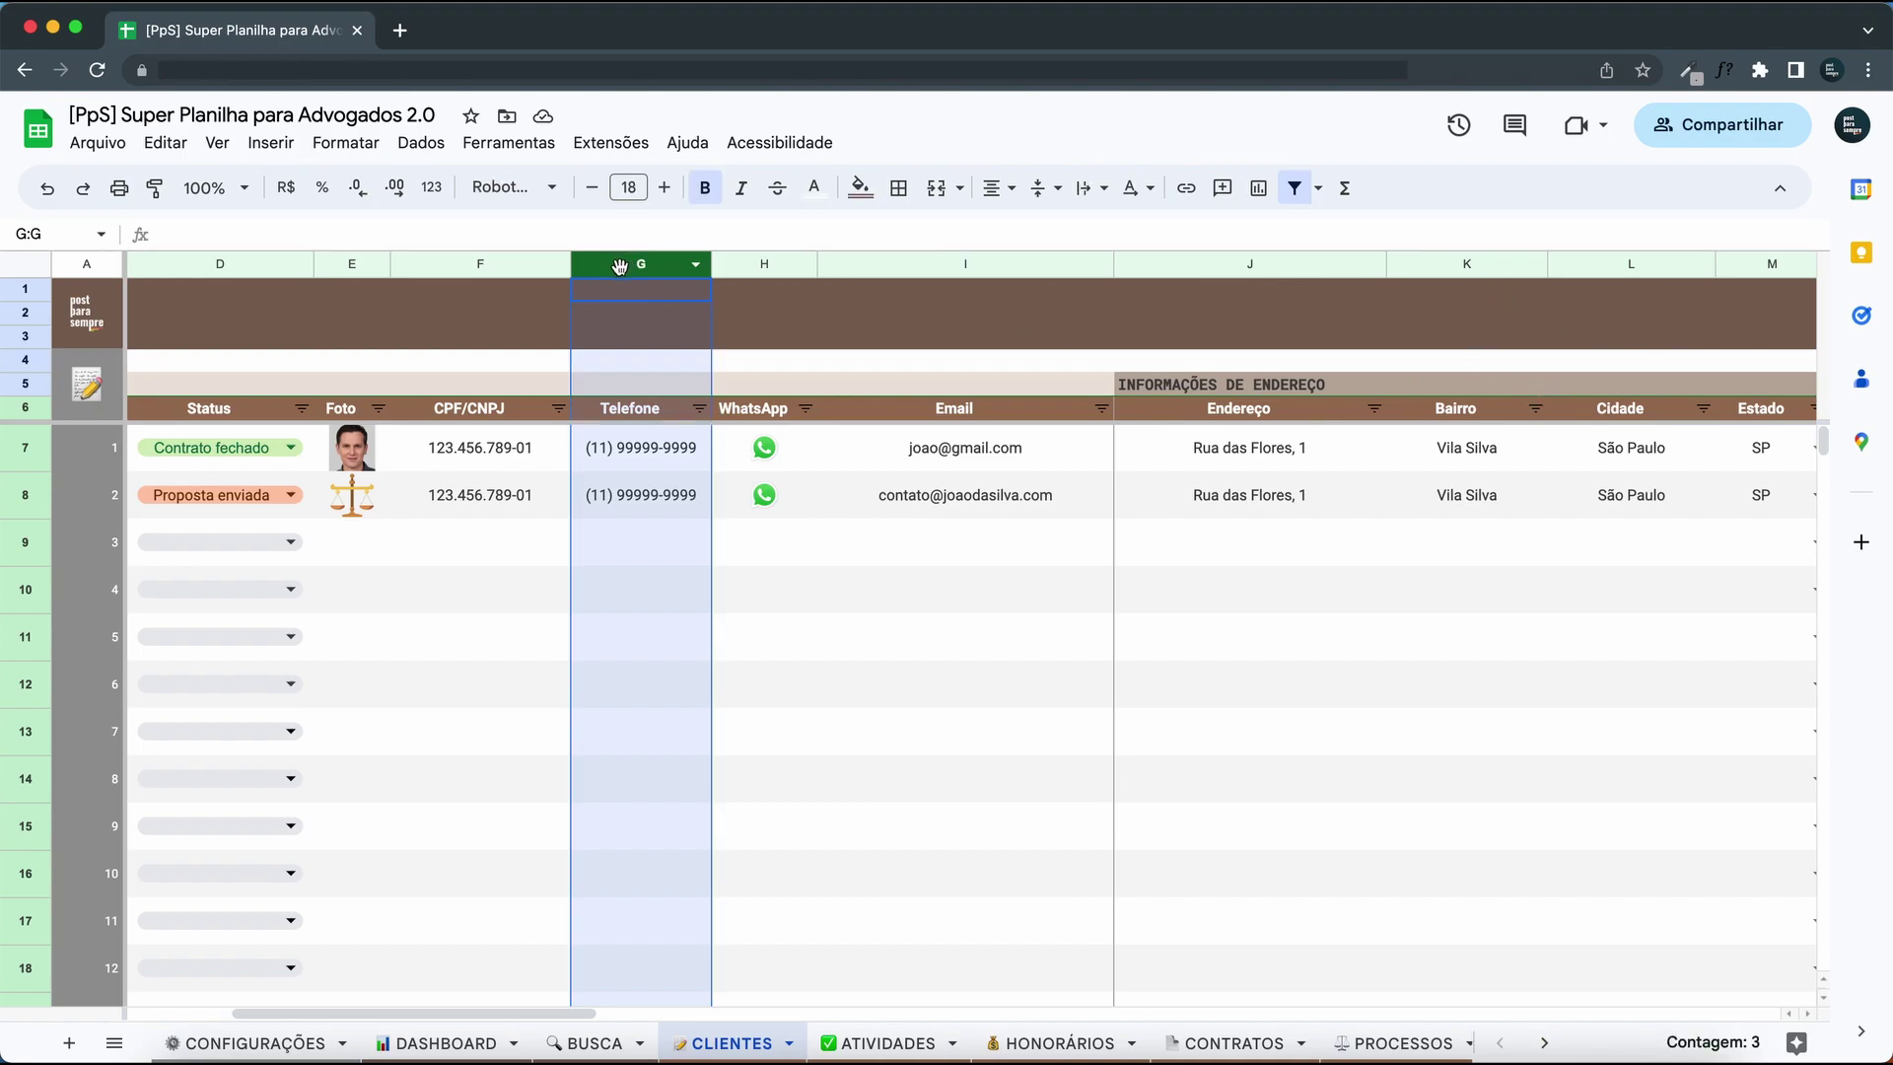
left_click(658, 468)
left_click(636, 264)
left_click_drag(618, 264, 1300, 306)
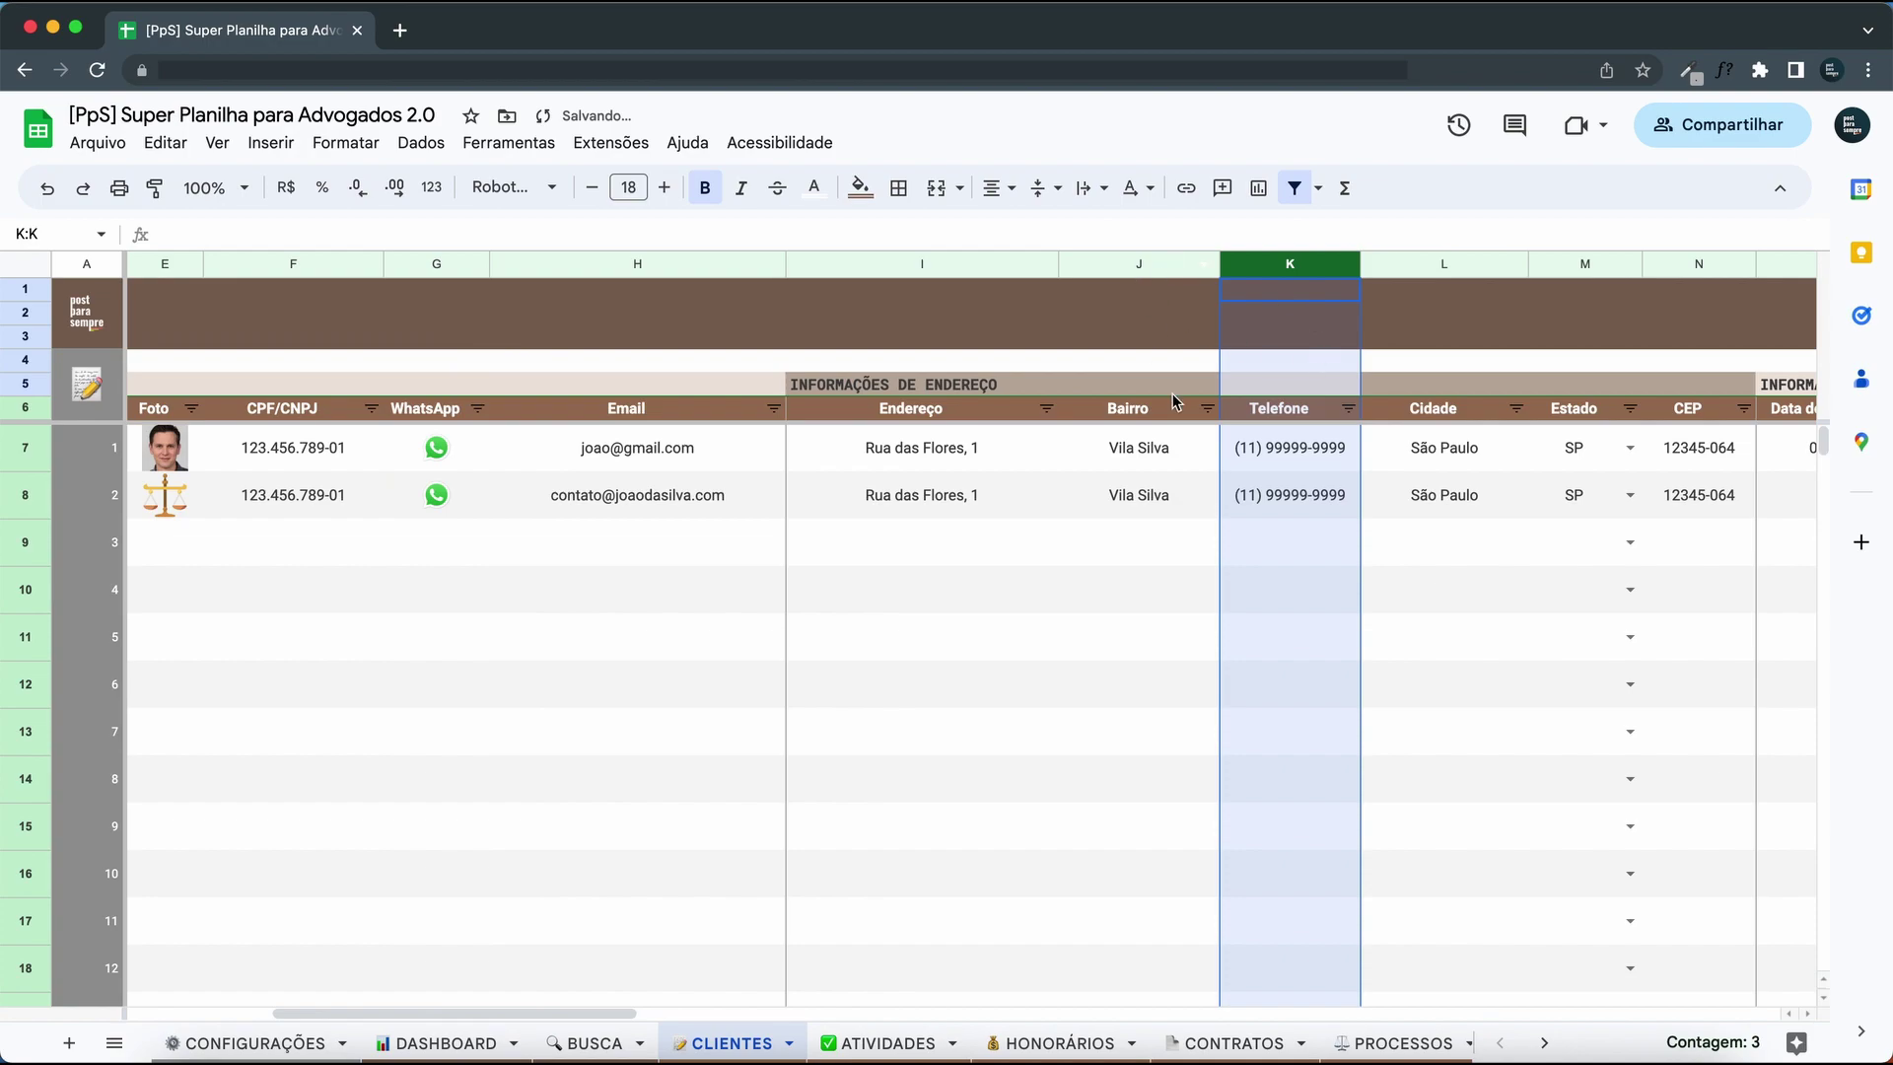
left_click(1272, 492)
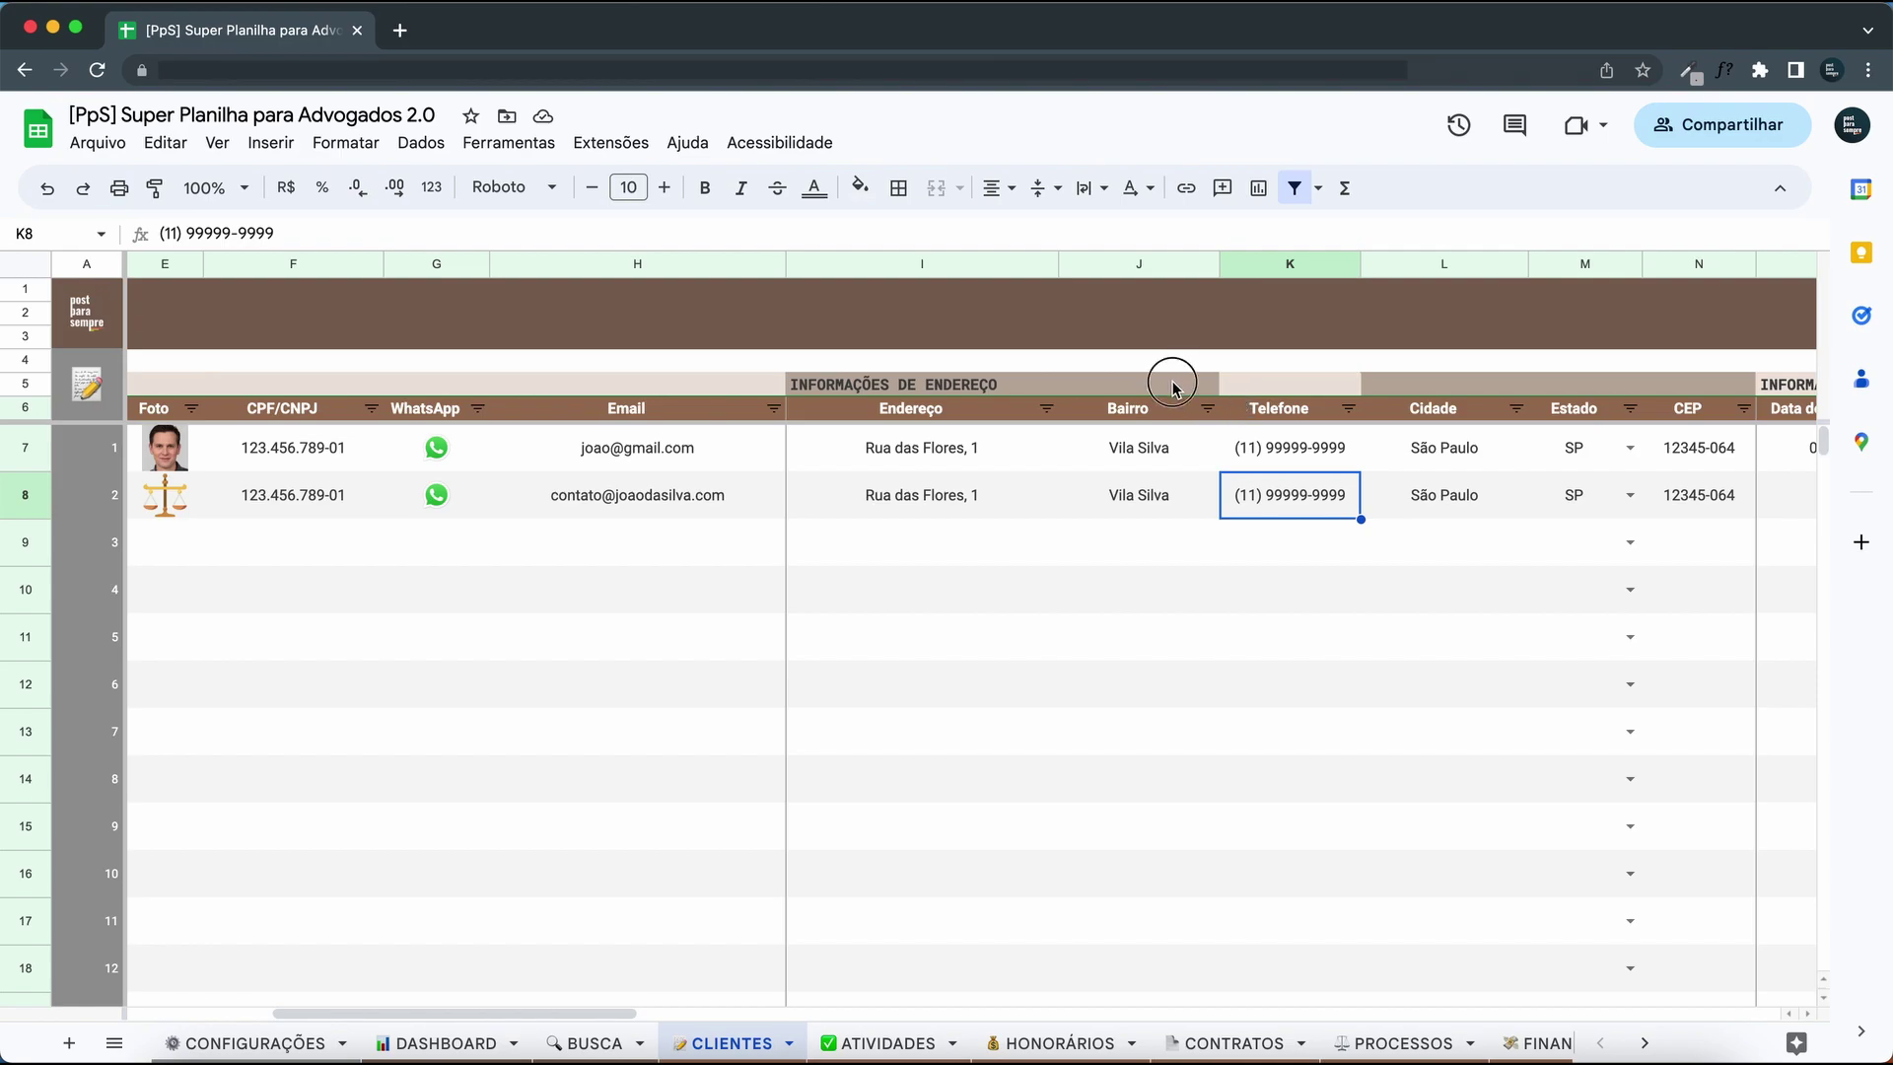
Compare the section band cell above Telefone with the INFORMAÇÕES BÁSICAS band it came from.
left_click(1277, 388)
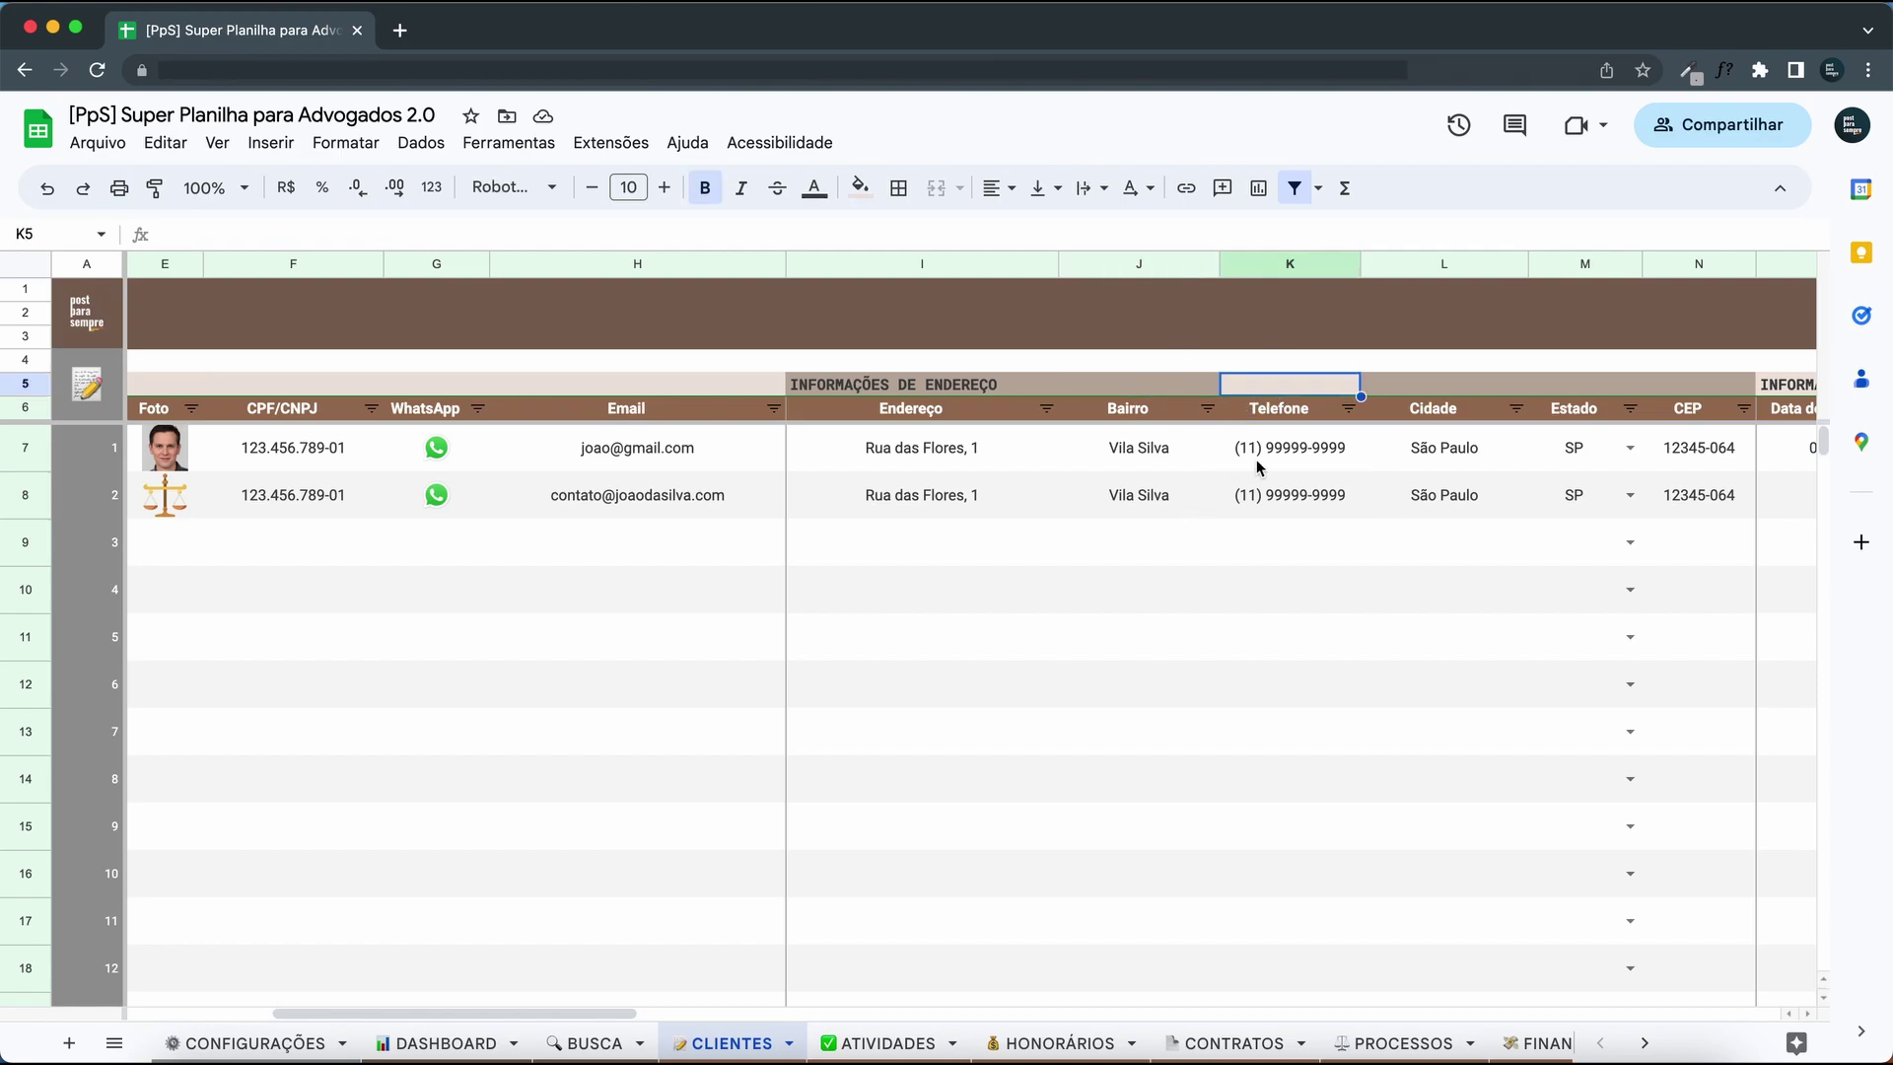
scroll(1243, 459, "left", 5)
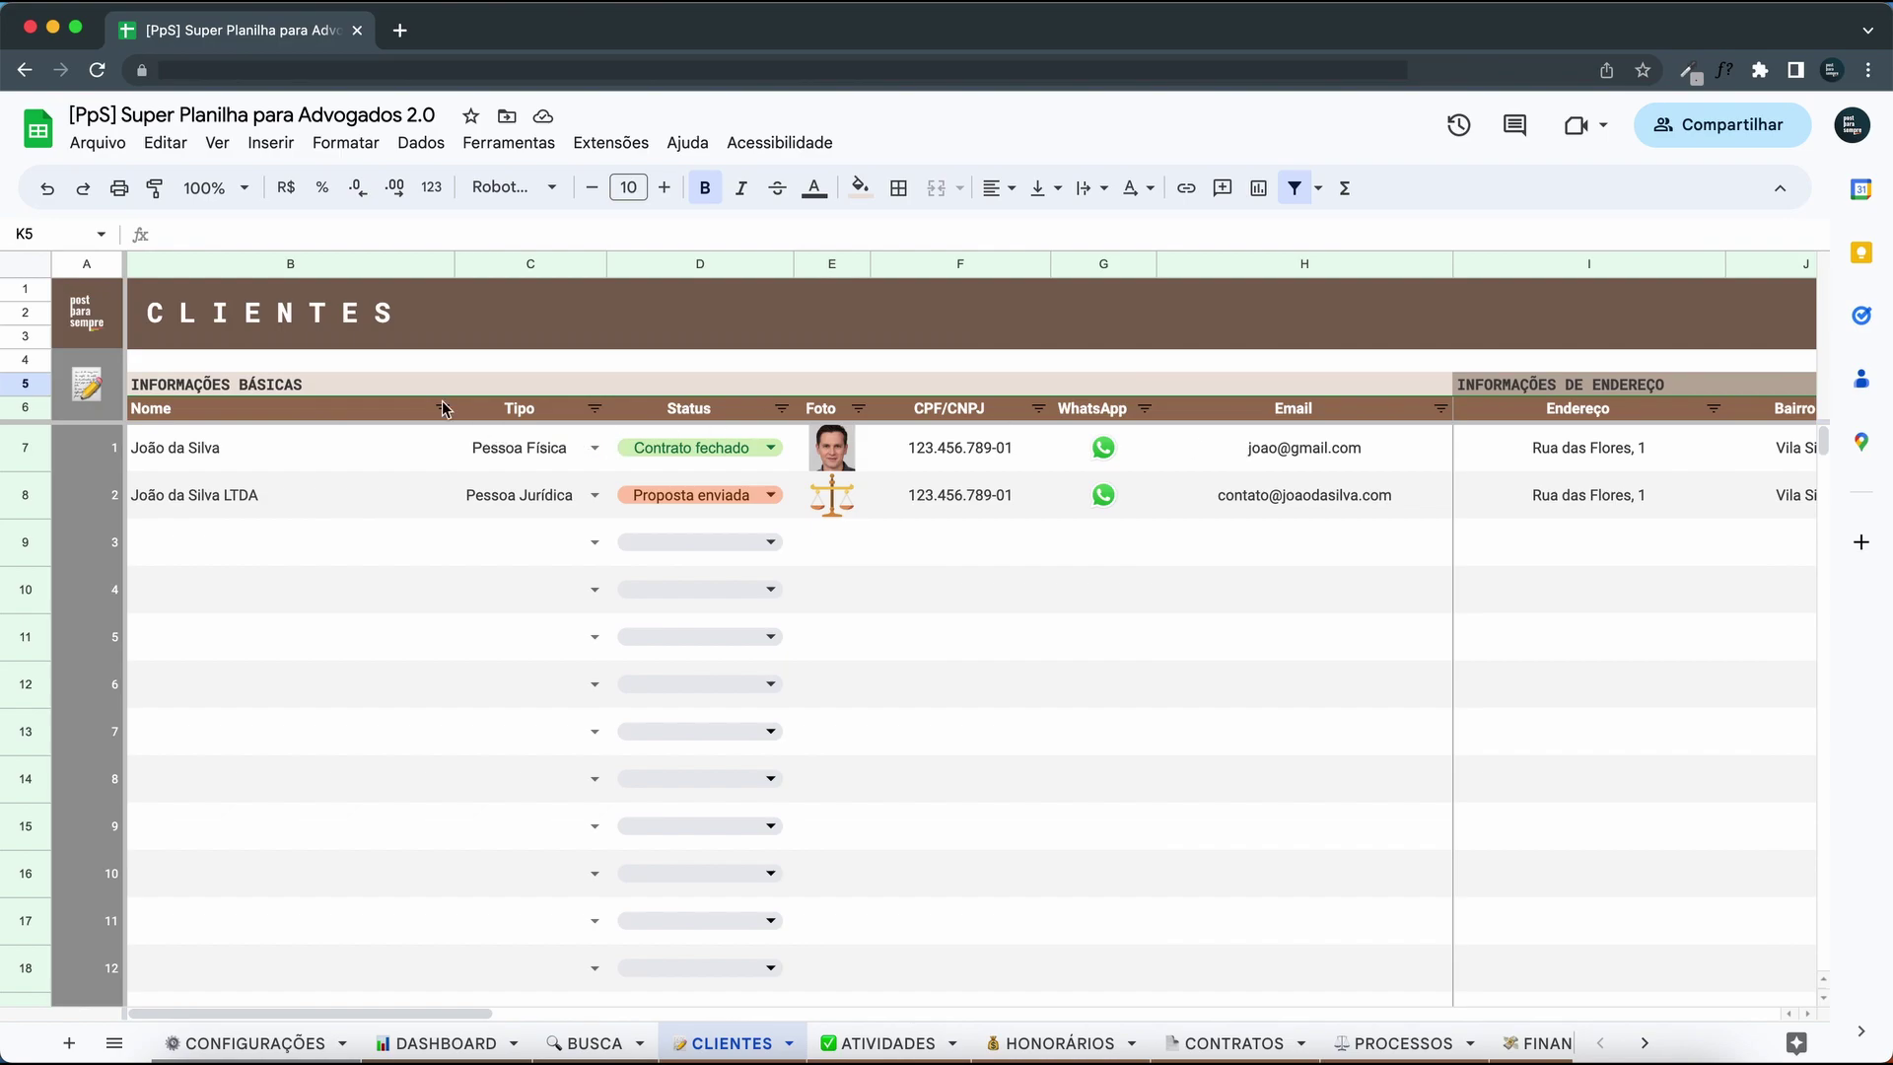
left_click_drag(316, 372, 1337, 372)
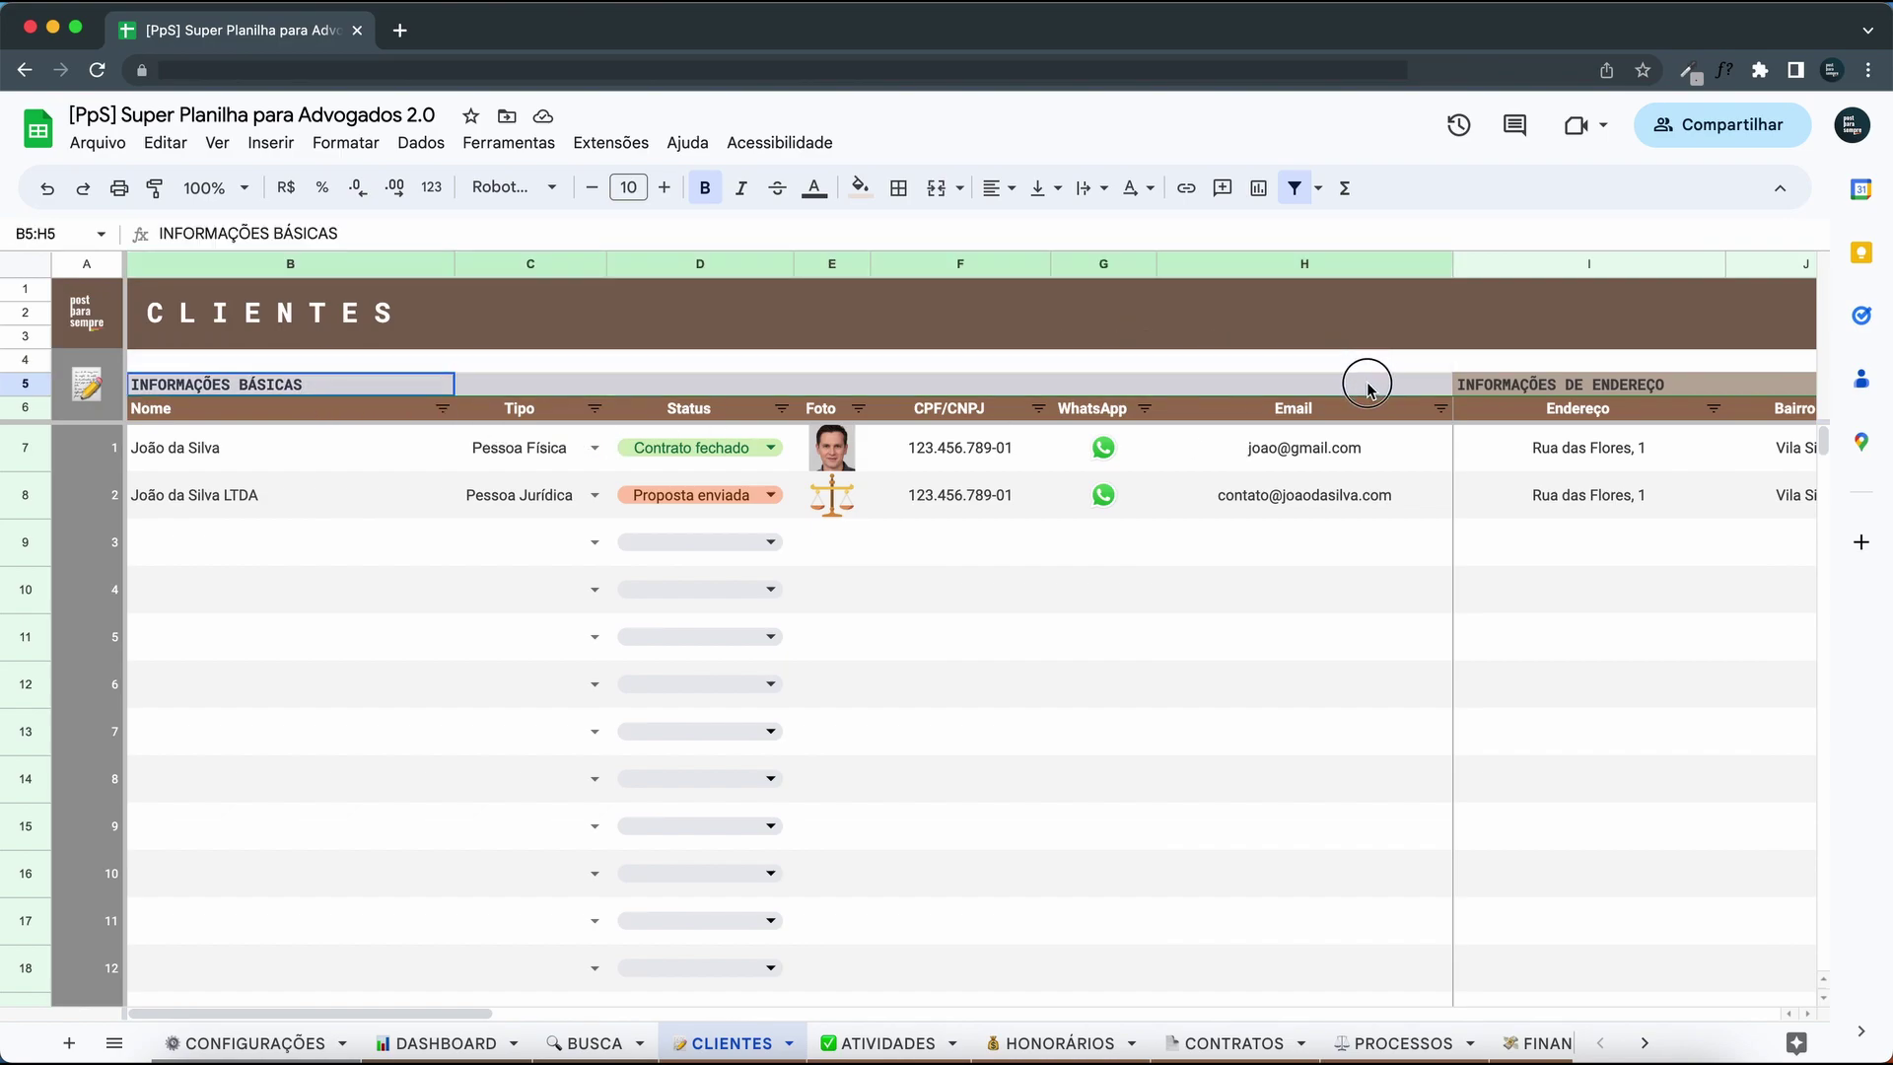
left_click(1274, 434)
scroll(1275, 437, "right", 8)
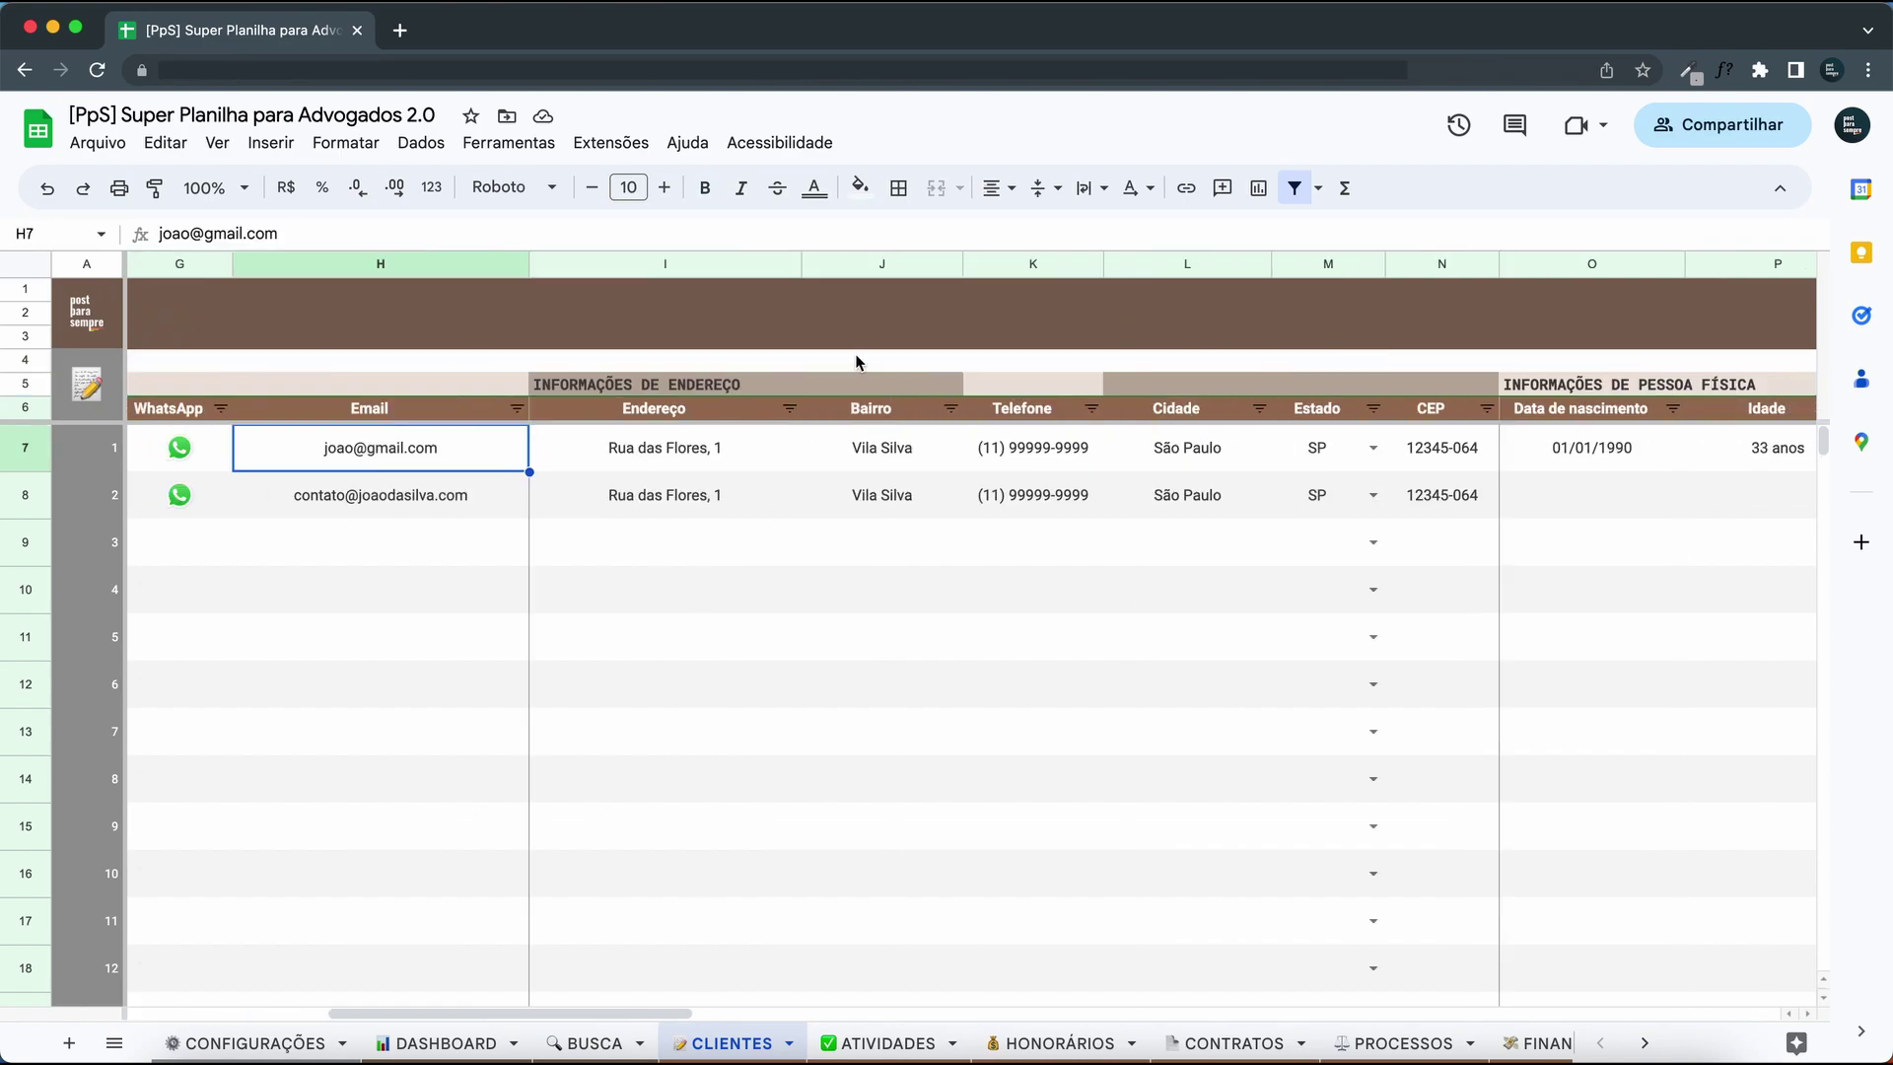
Try filling the band cell above Telefone (K5) with the darker greyish-brown of the INFORMAÇÕES DE ENDEREÇO band.
left_click(859, 386)
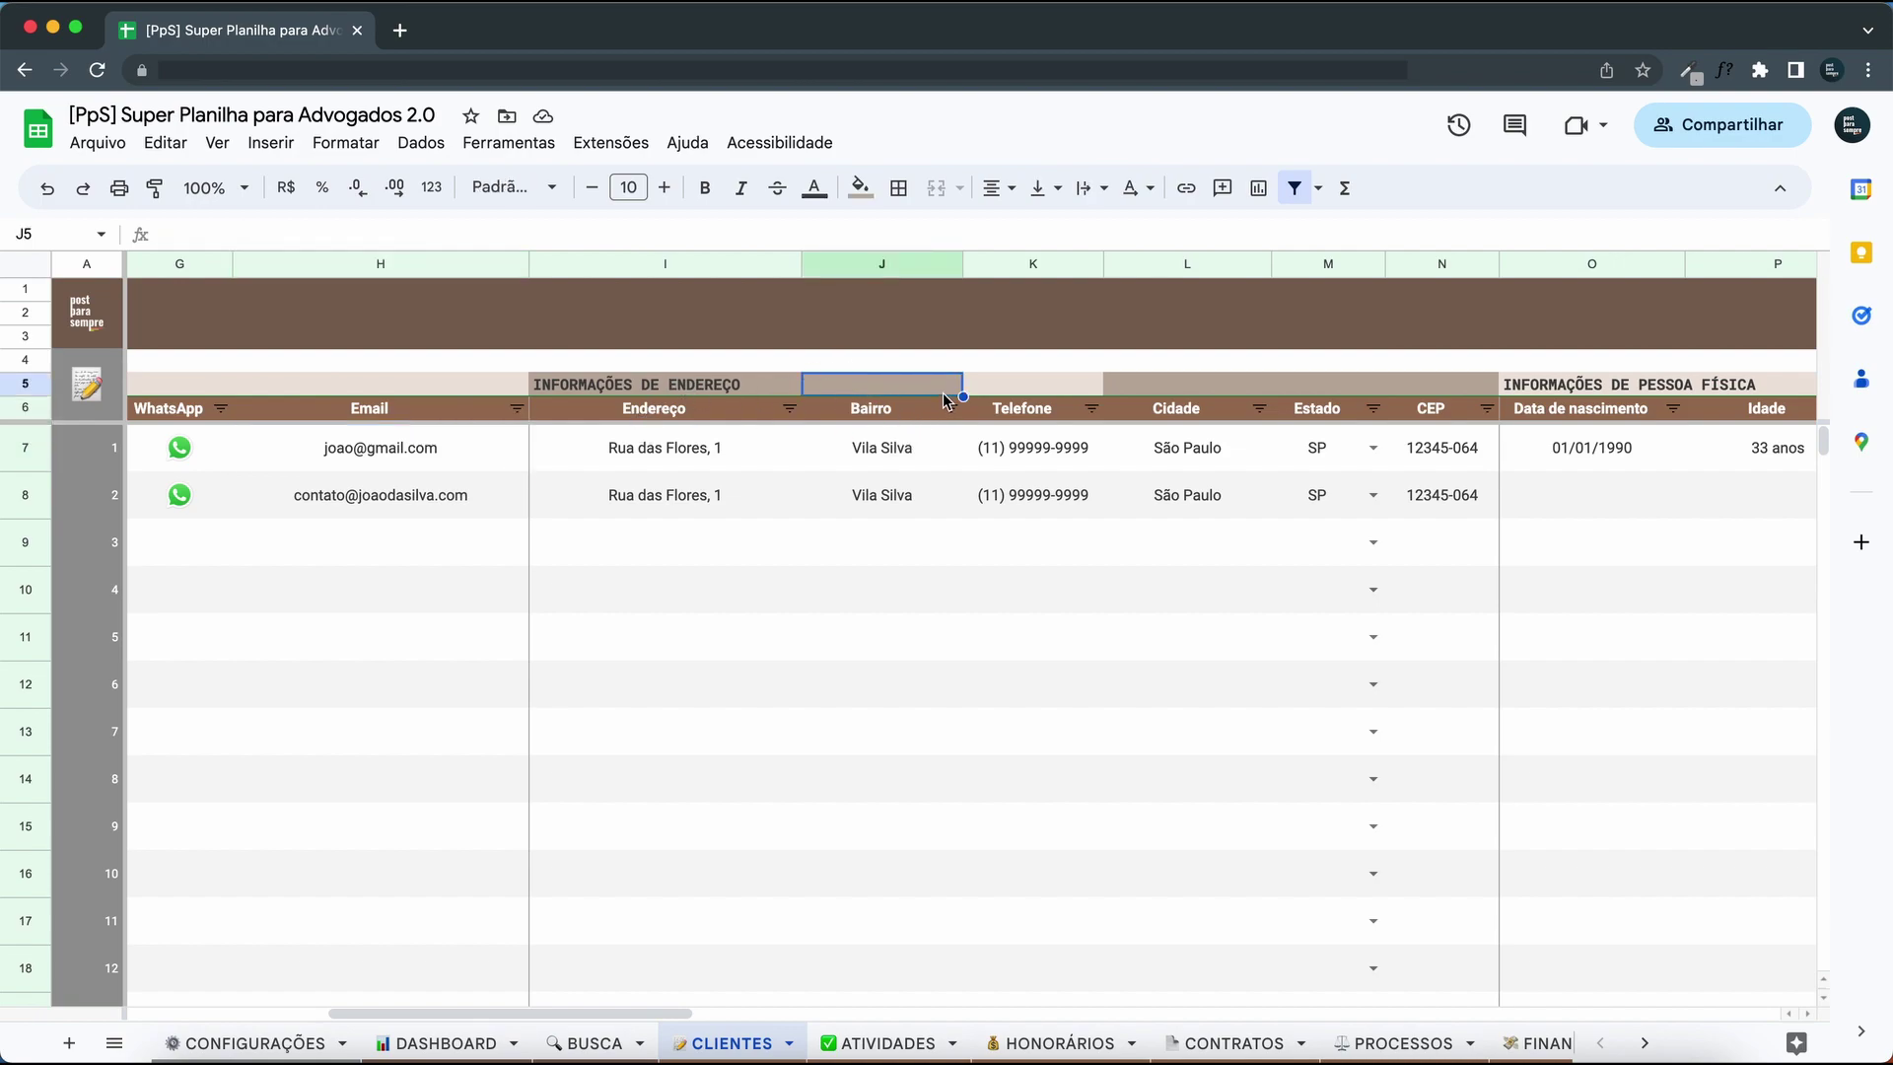
left_click(1005, 381)
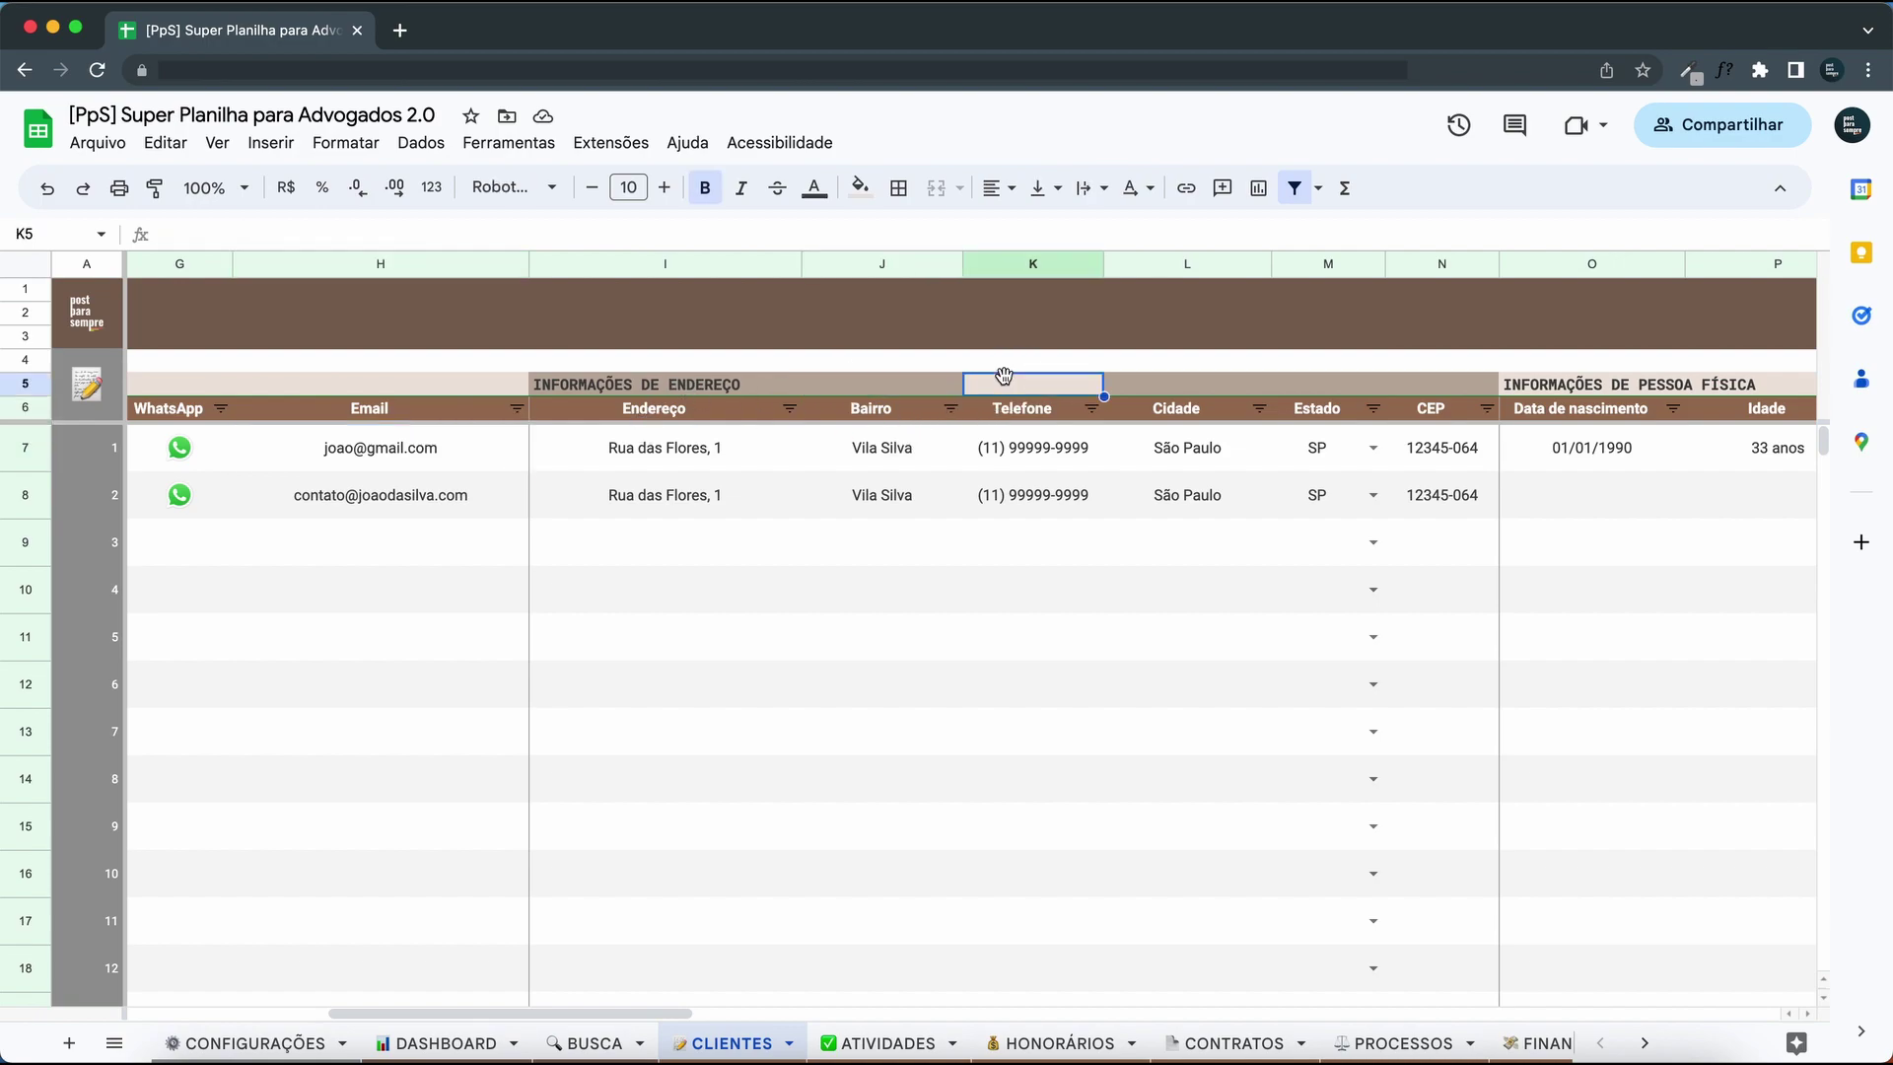
left_click(860, 189)
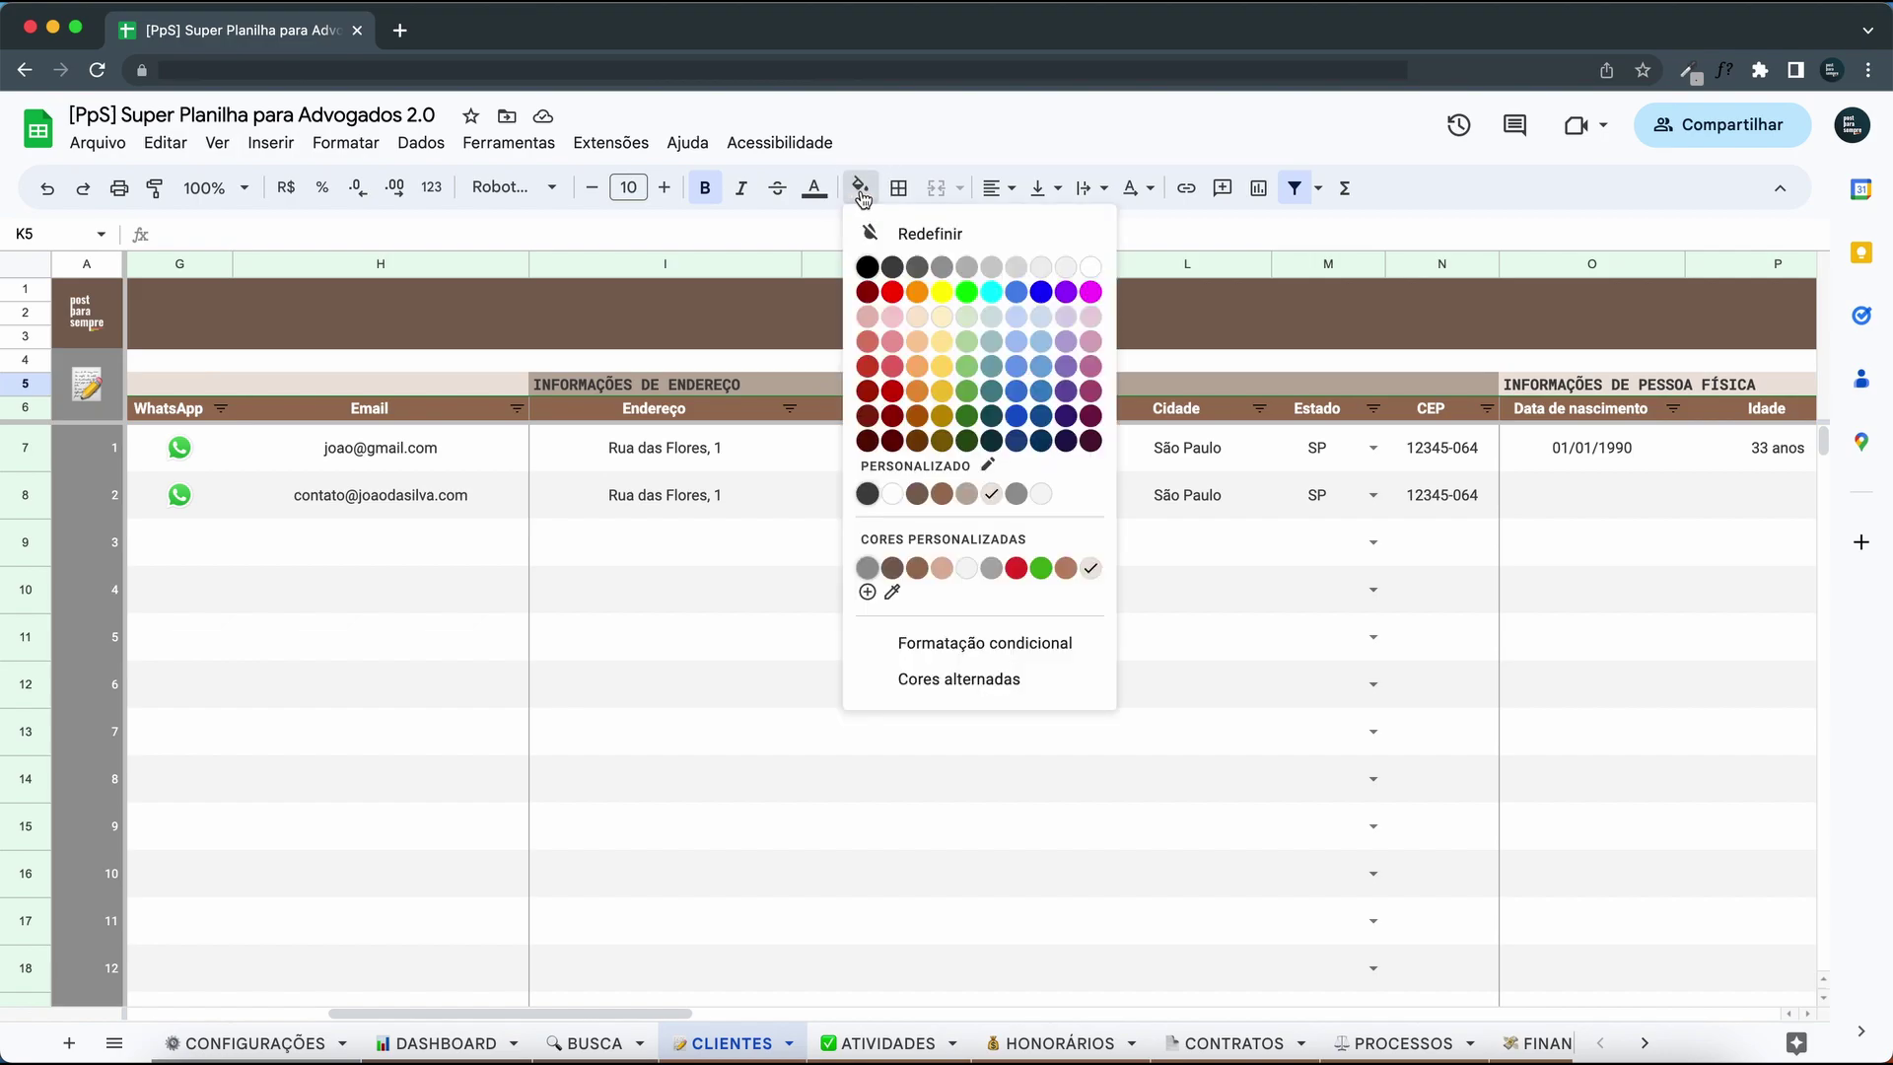
left_click(966, 494)
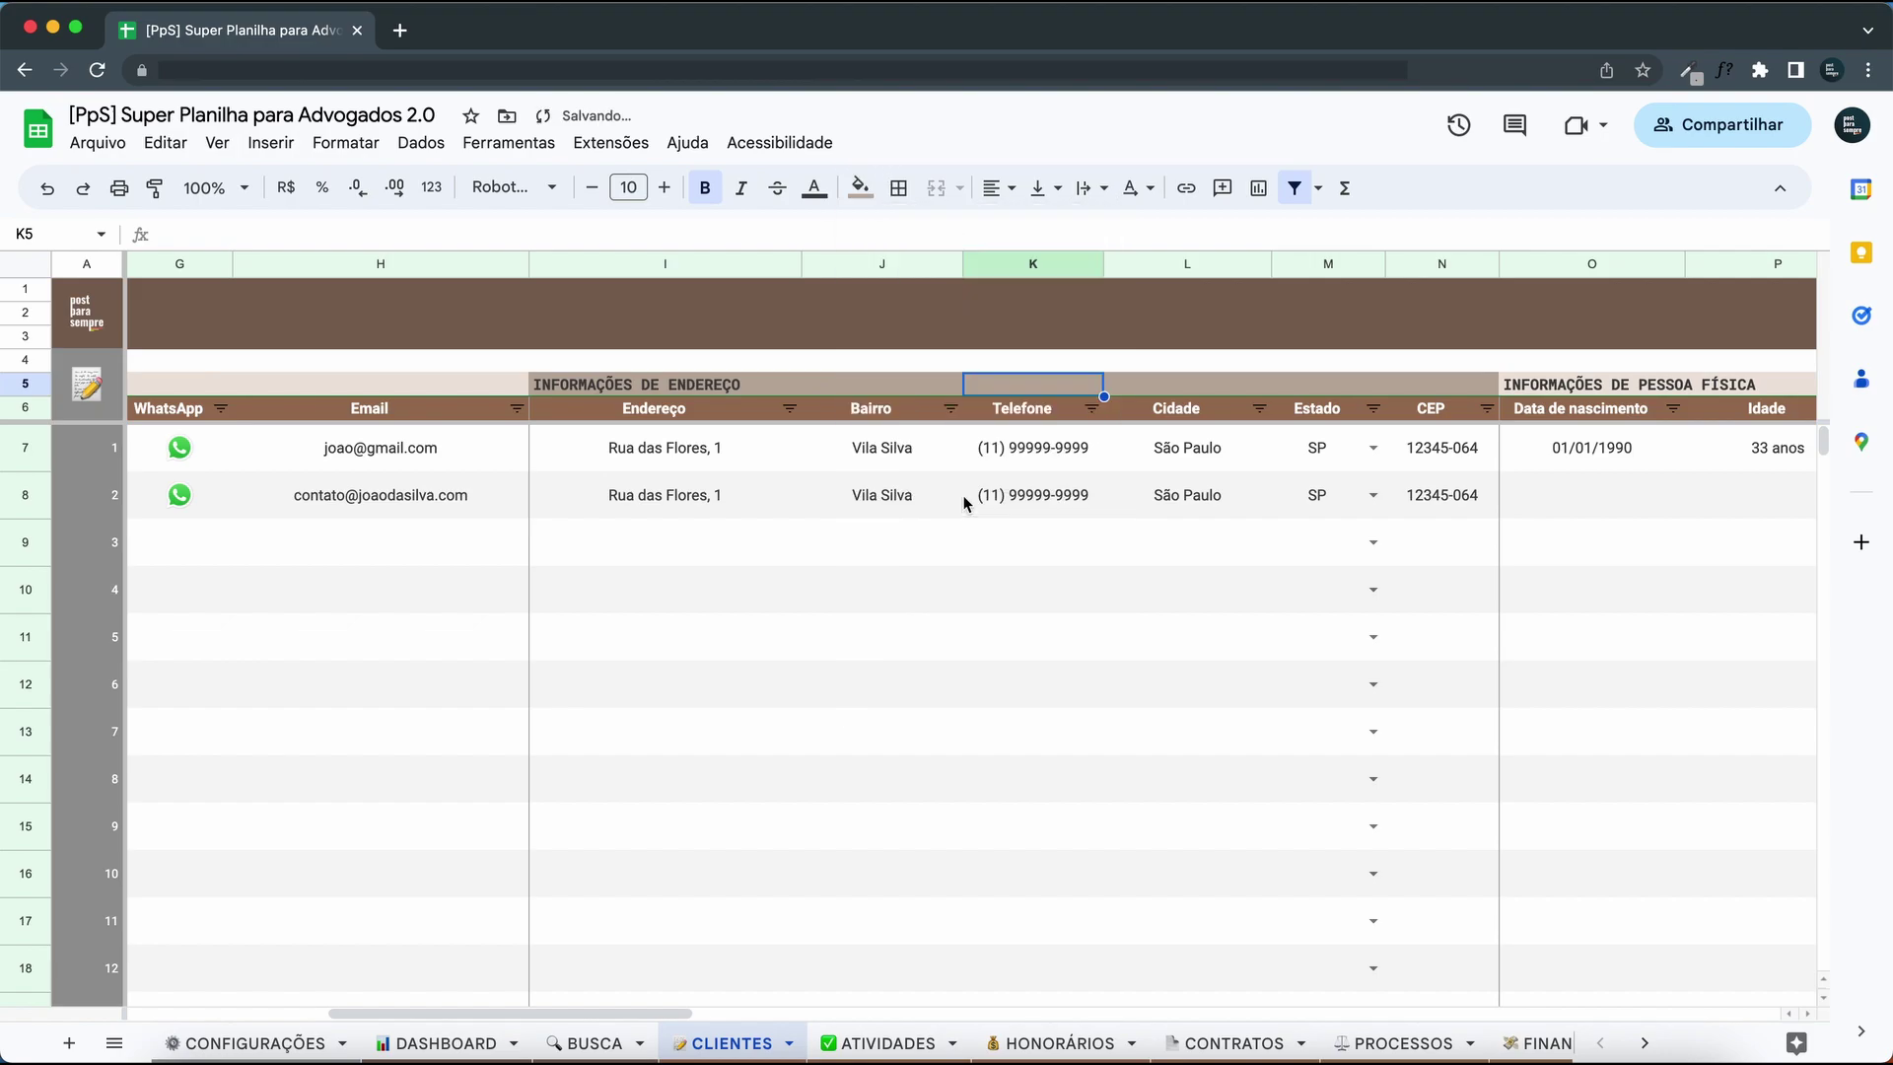
Undo the manual fill and extend the band formatting from J5 above Bairro to K5 above Telefone.
left_click(857, 386)
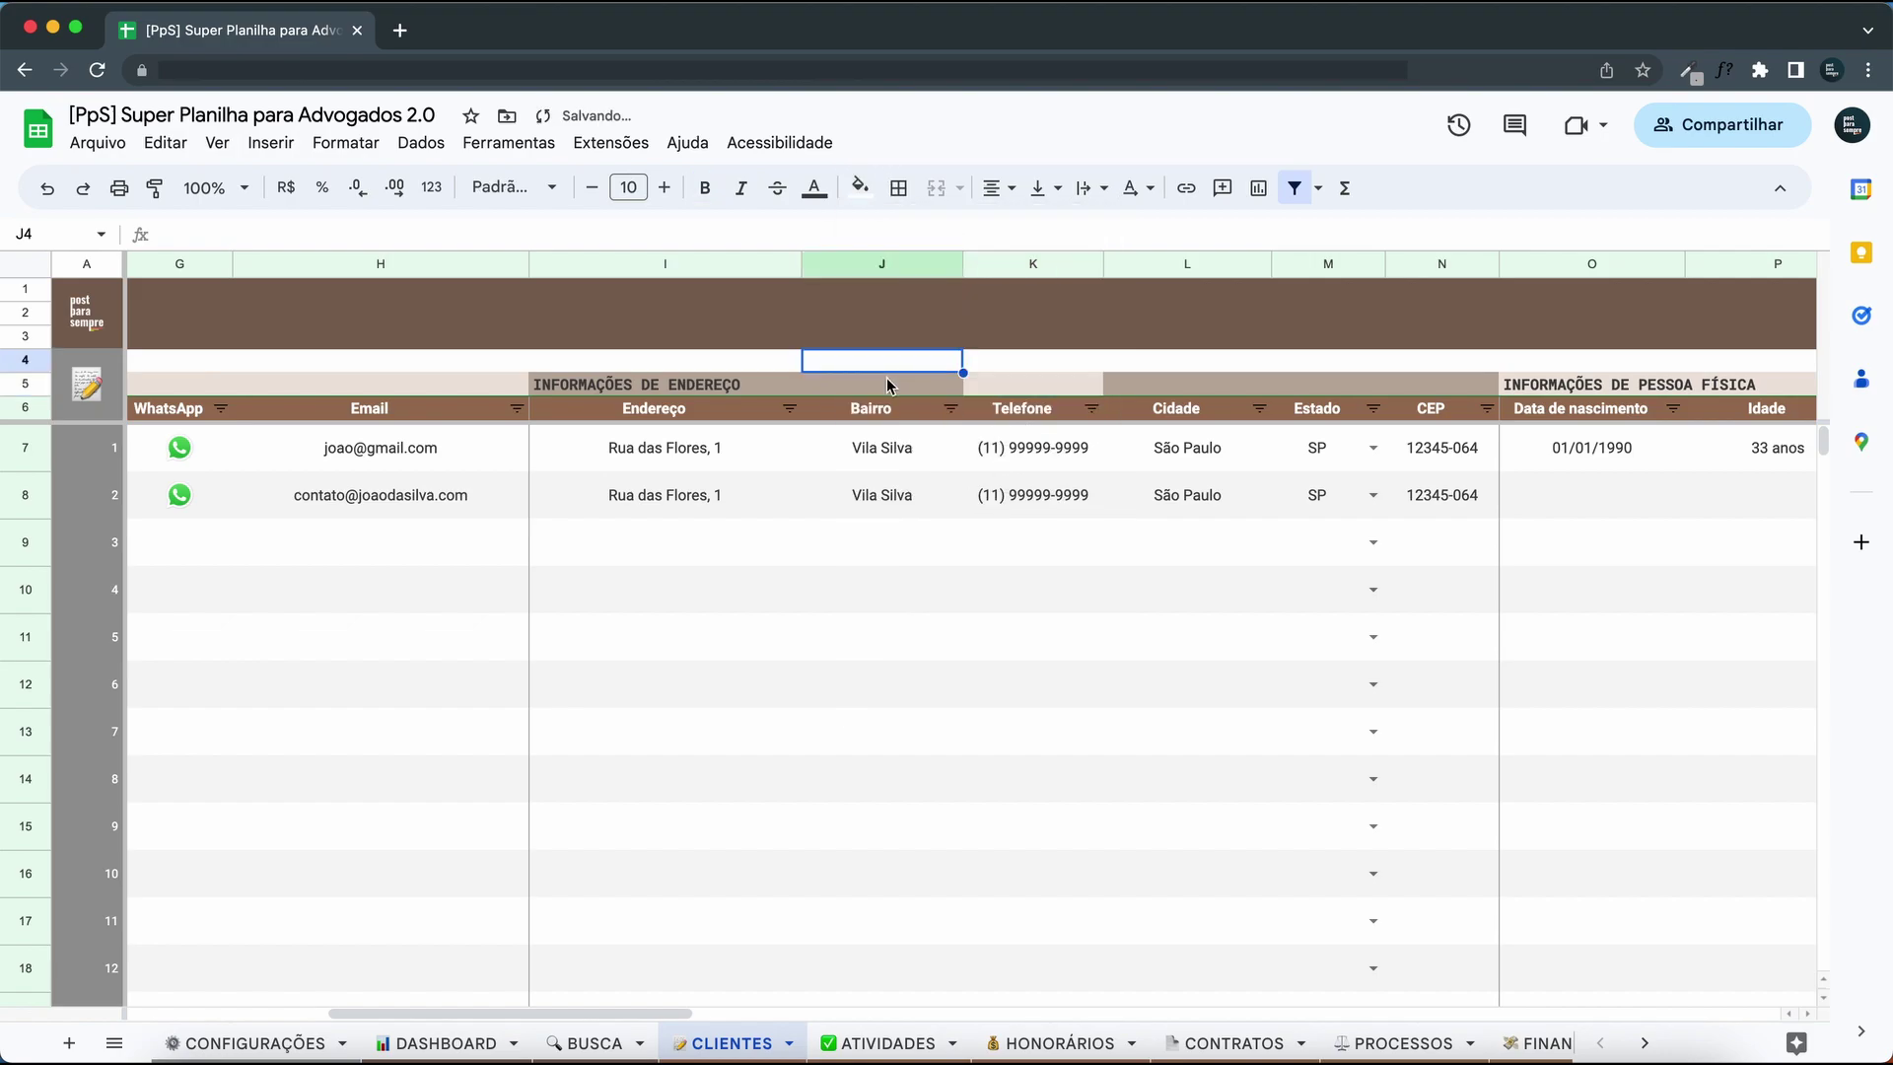
left_click_drag(873, 387, 980, 388)
left_click(1030, 512)
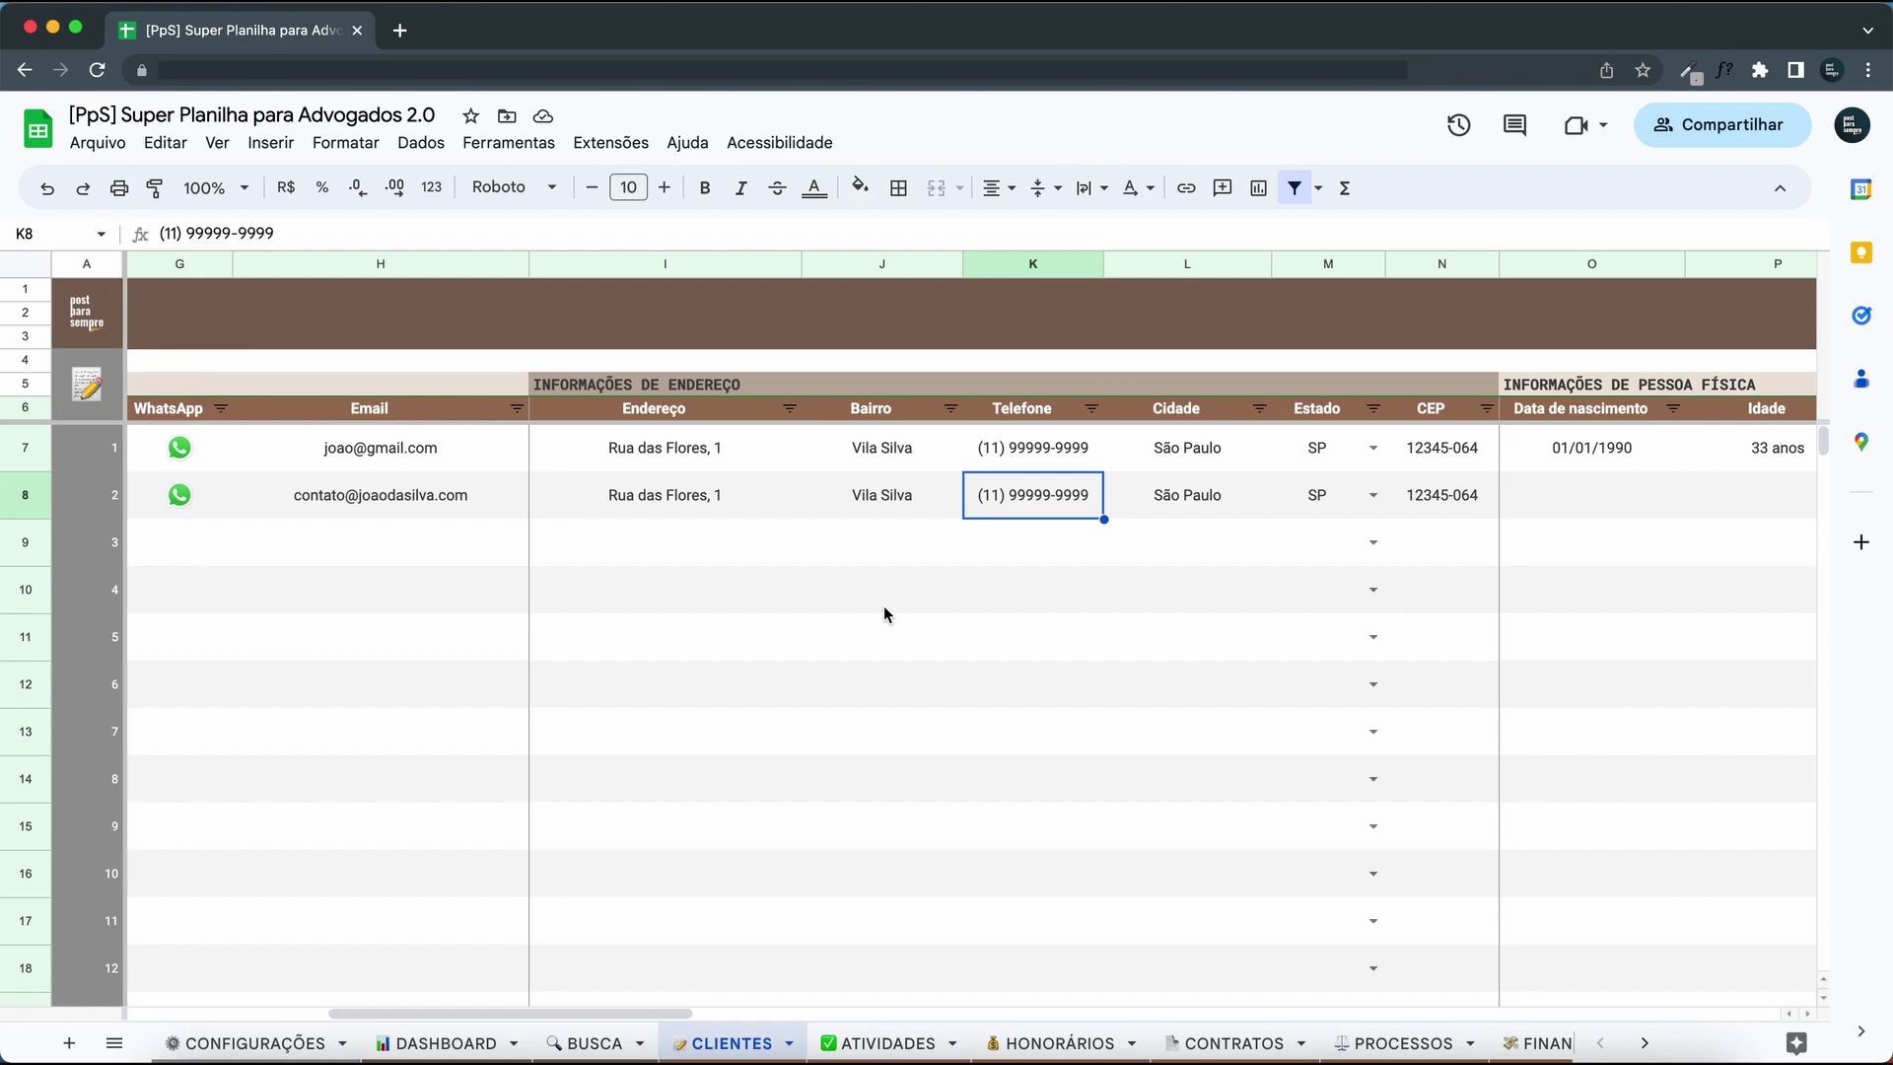
Delete the Sexo column from the INFORMAÇÕES DE PESSOA FÍSICA section.
scroll(884, 610, "left", 10)
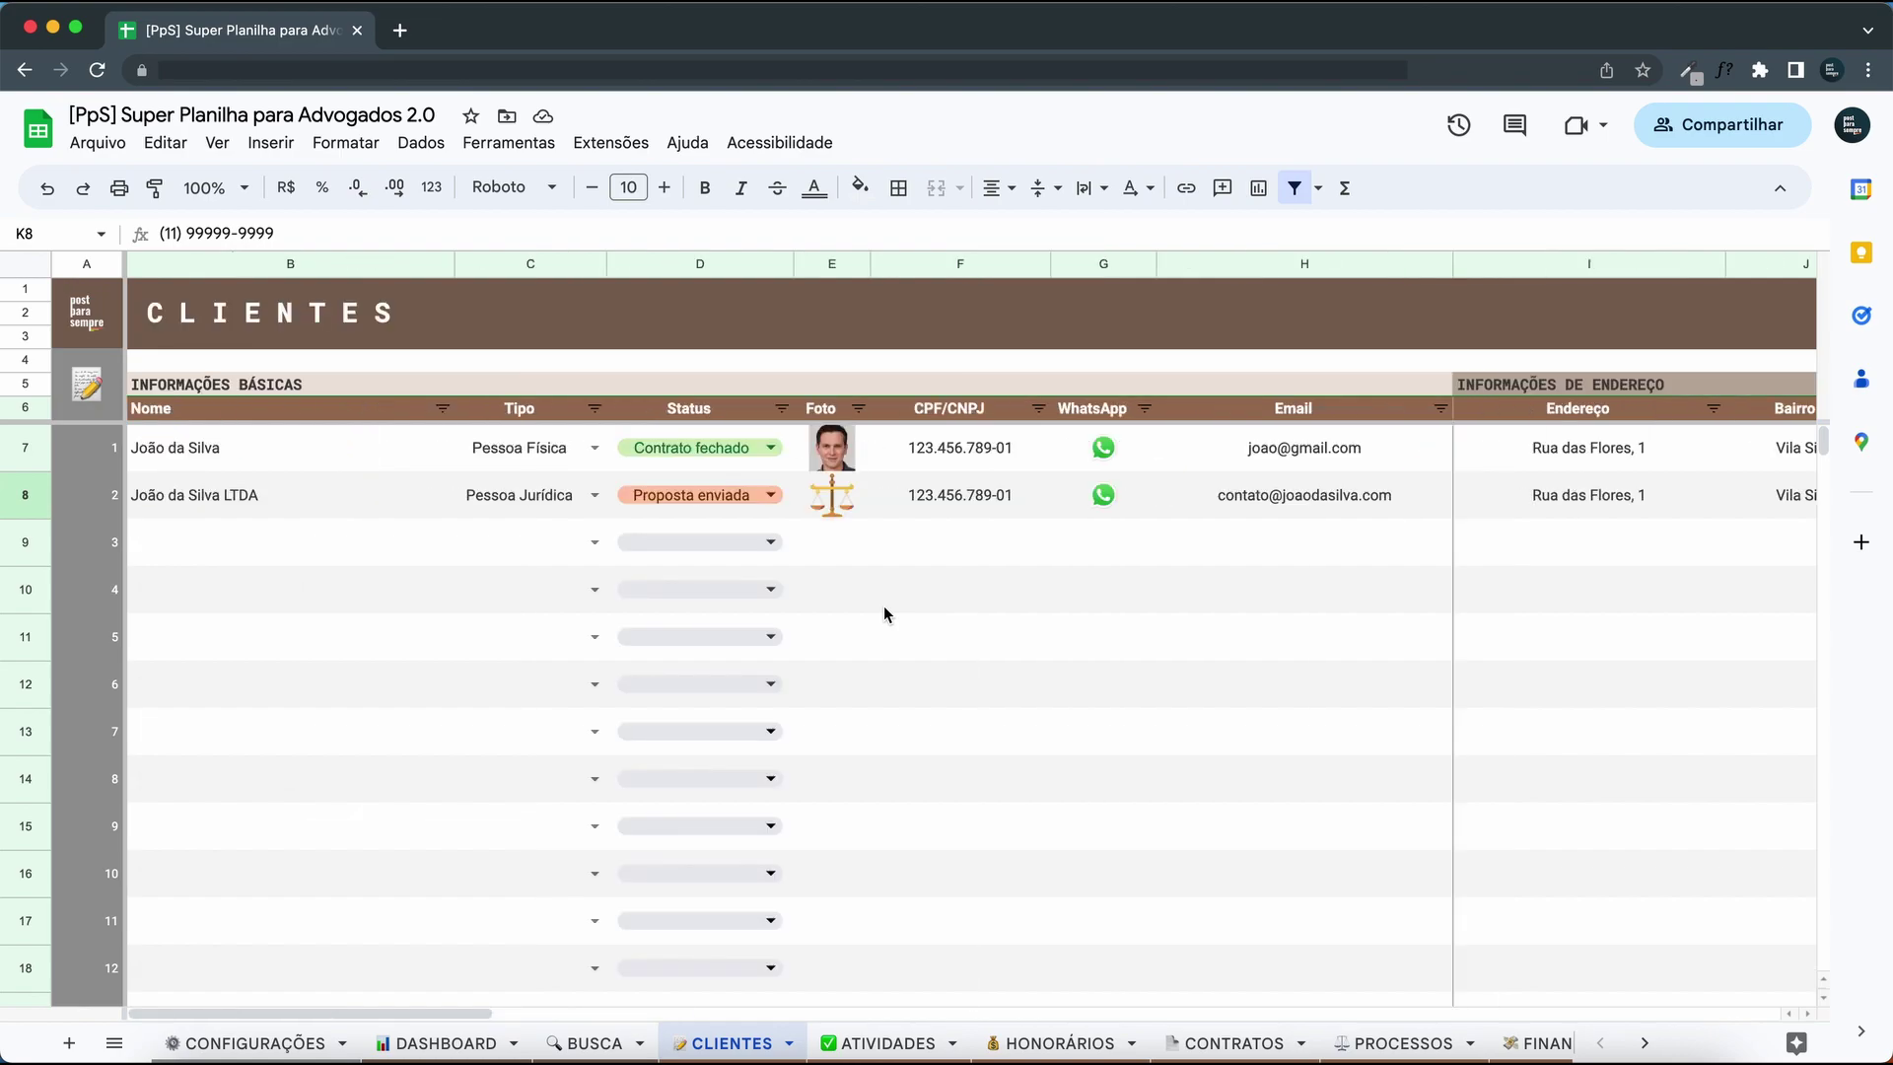
scroll(885, 608, "right", 5)
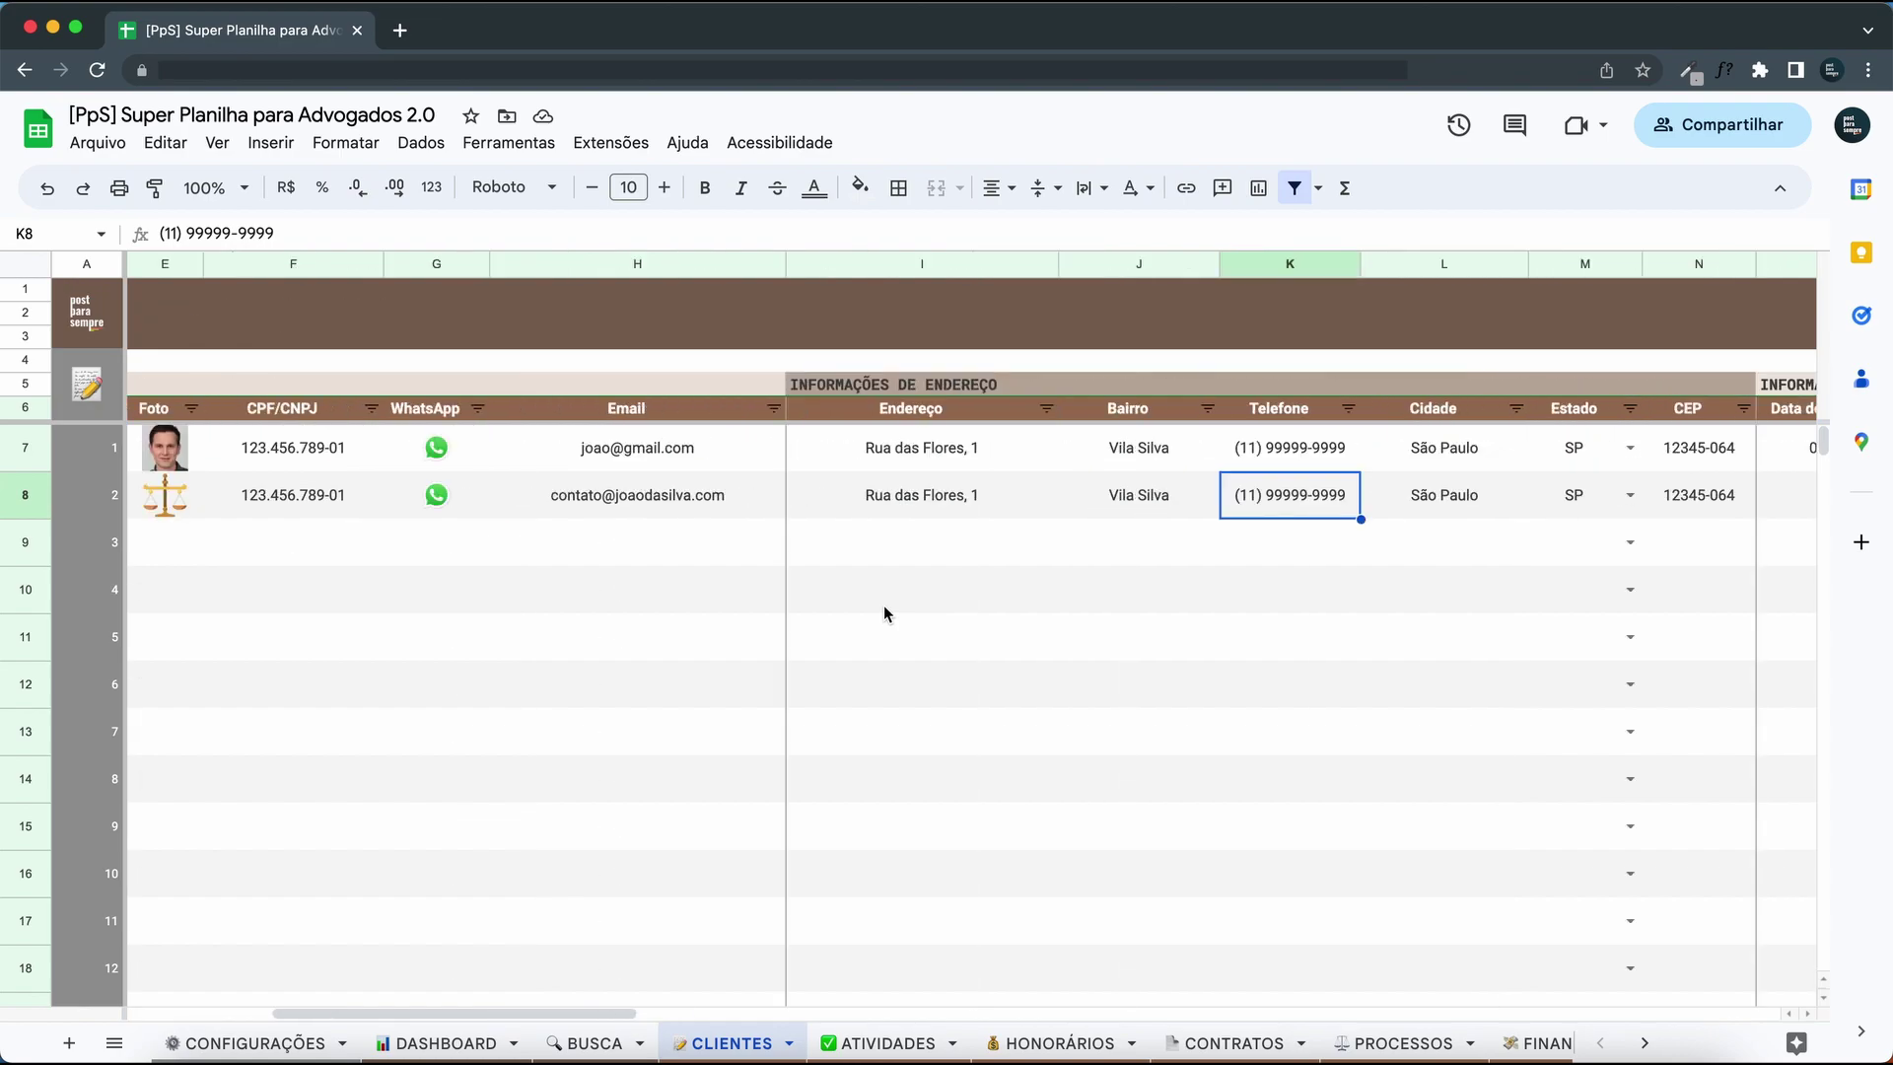
scroll(885, 612, "left", 5)
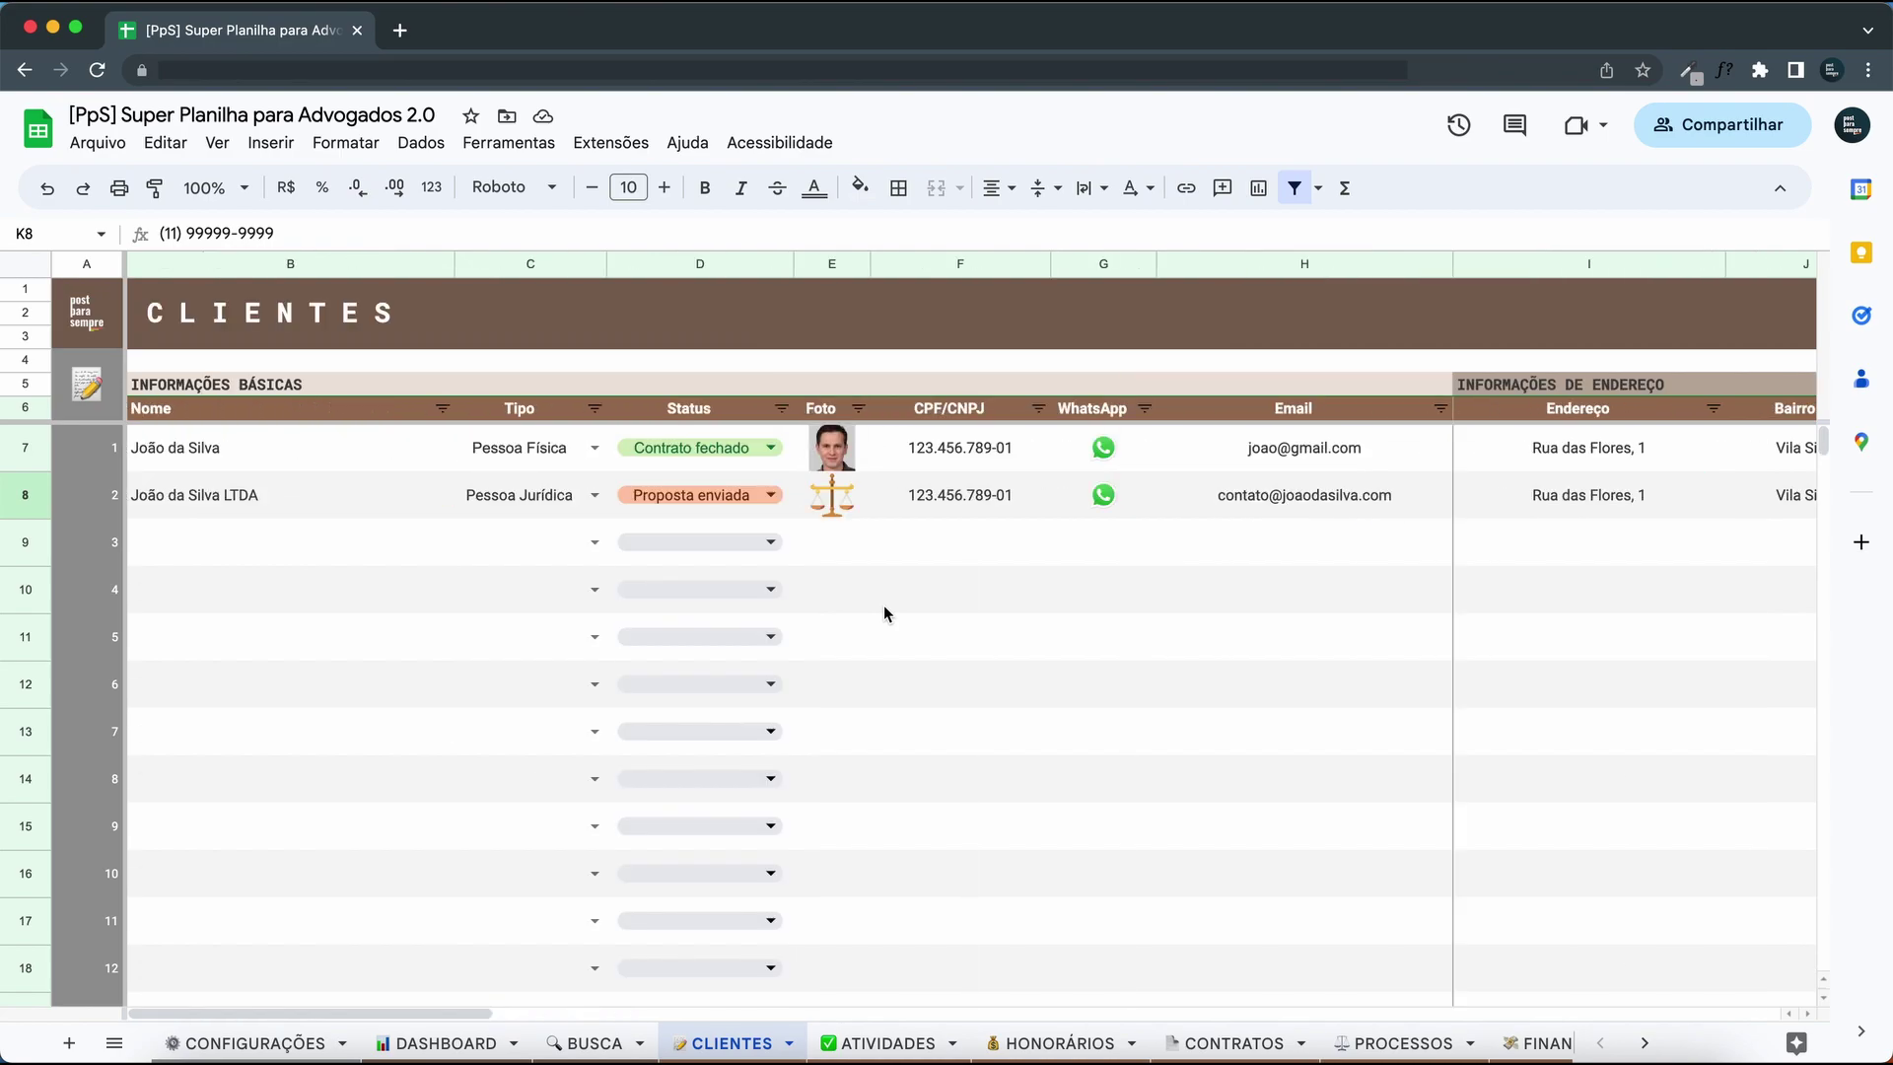
scroll(885, 608, "right", 10)
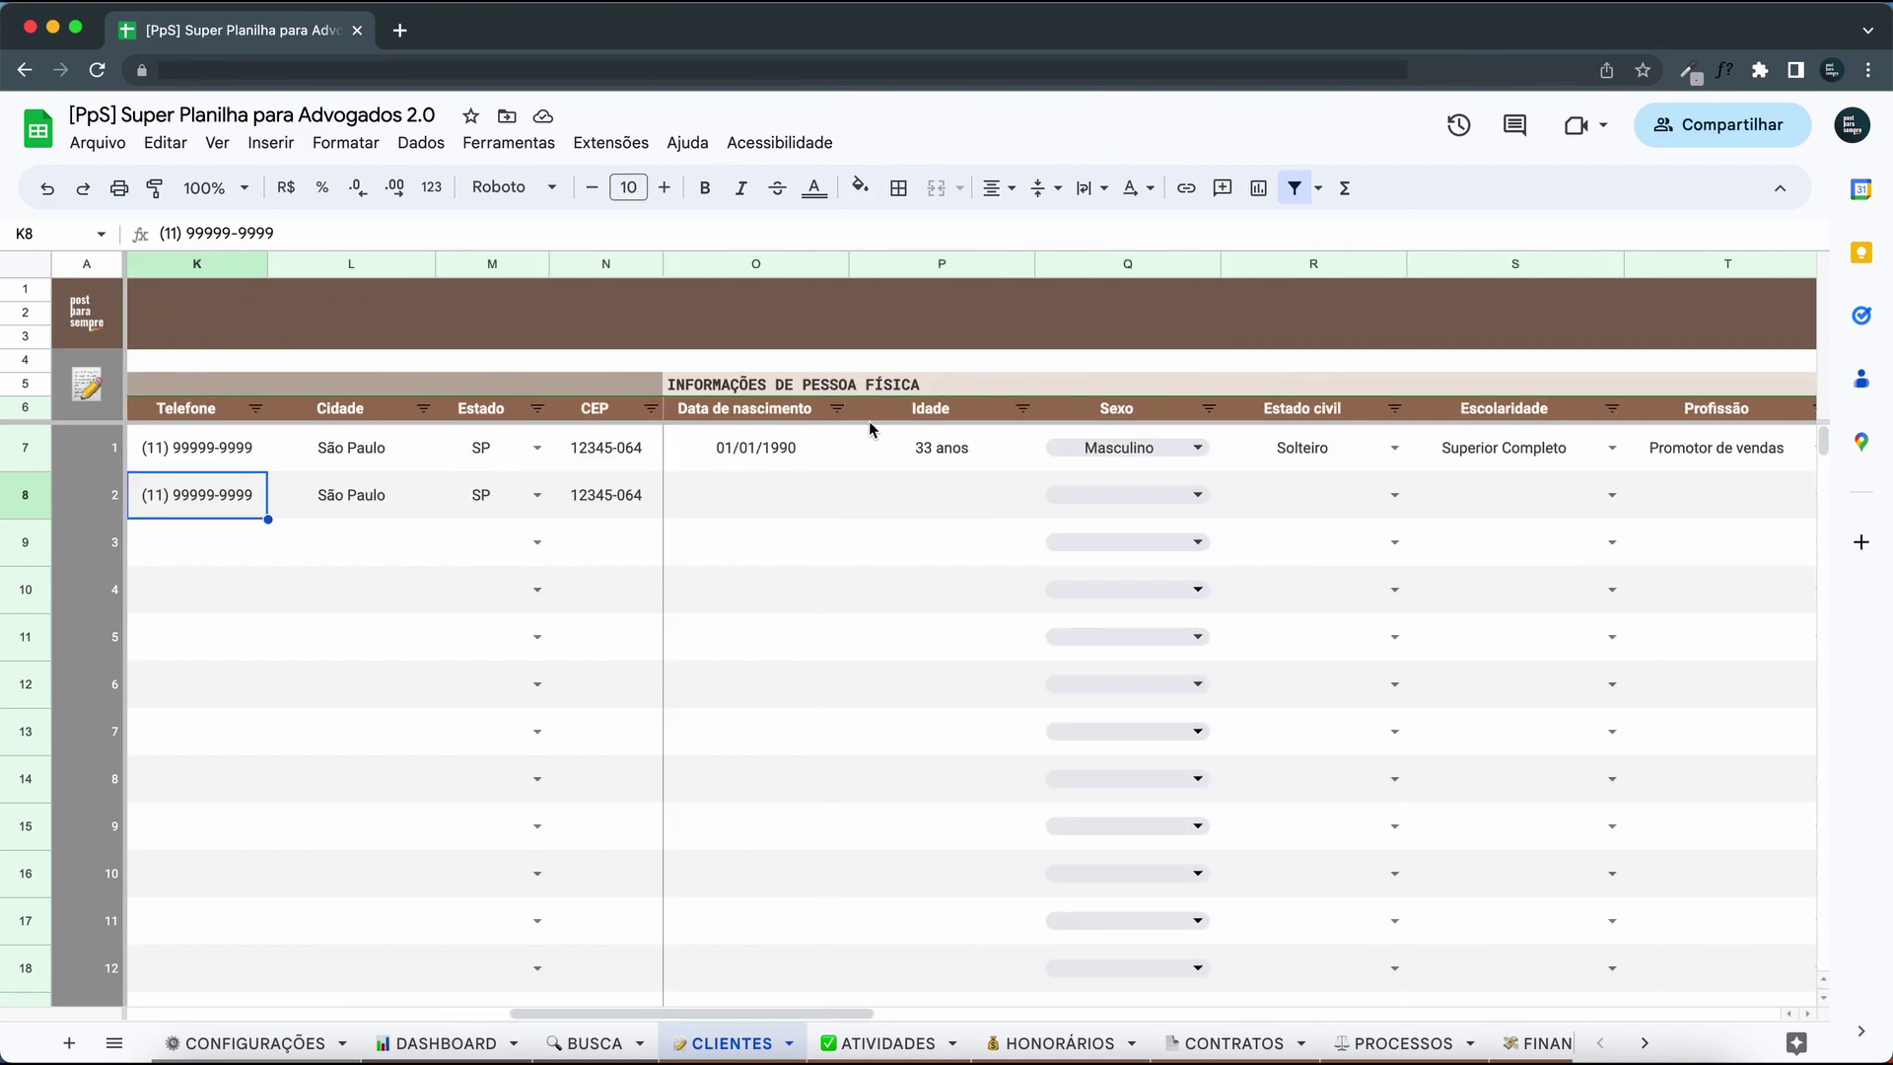
left_click(1189, 267)
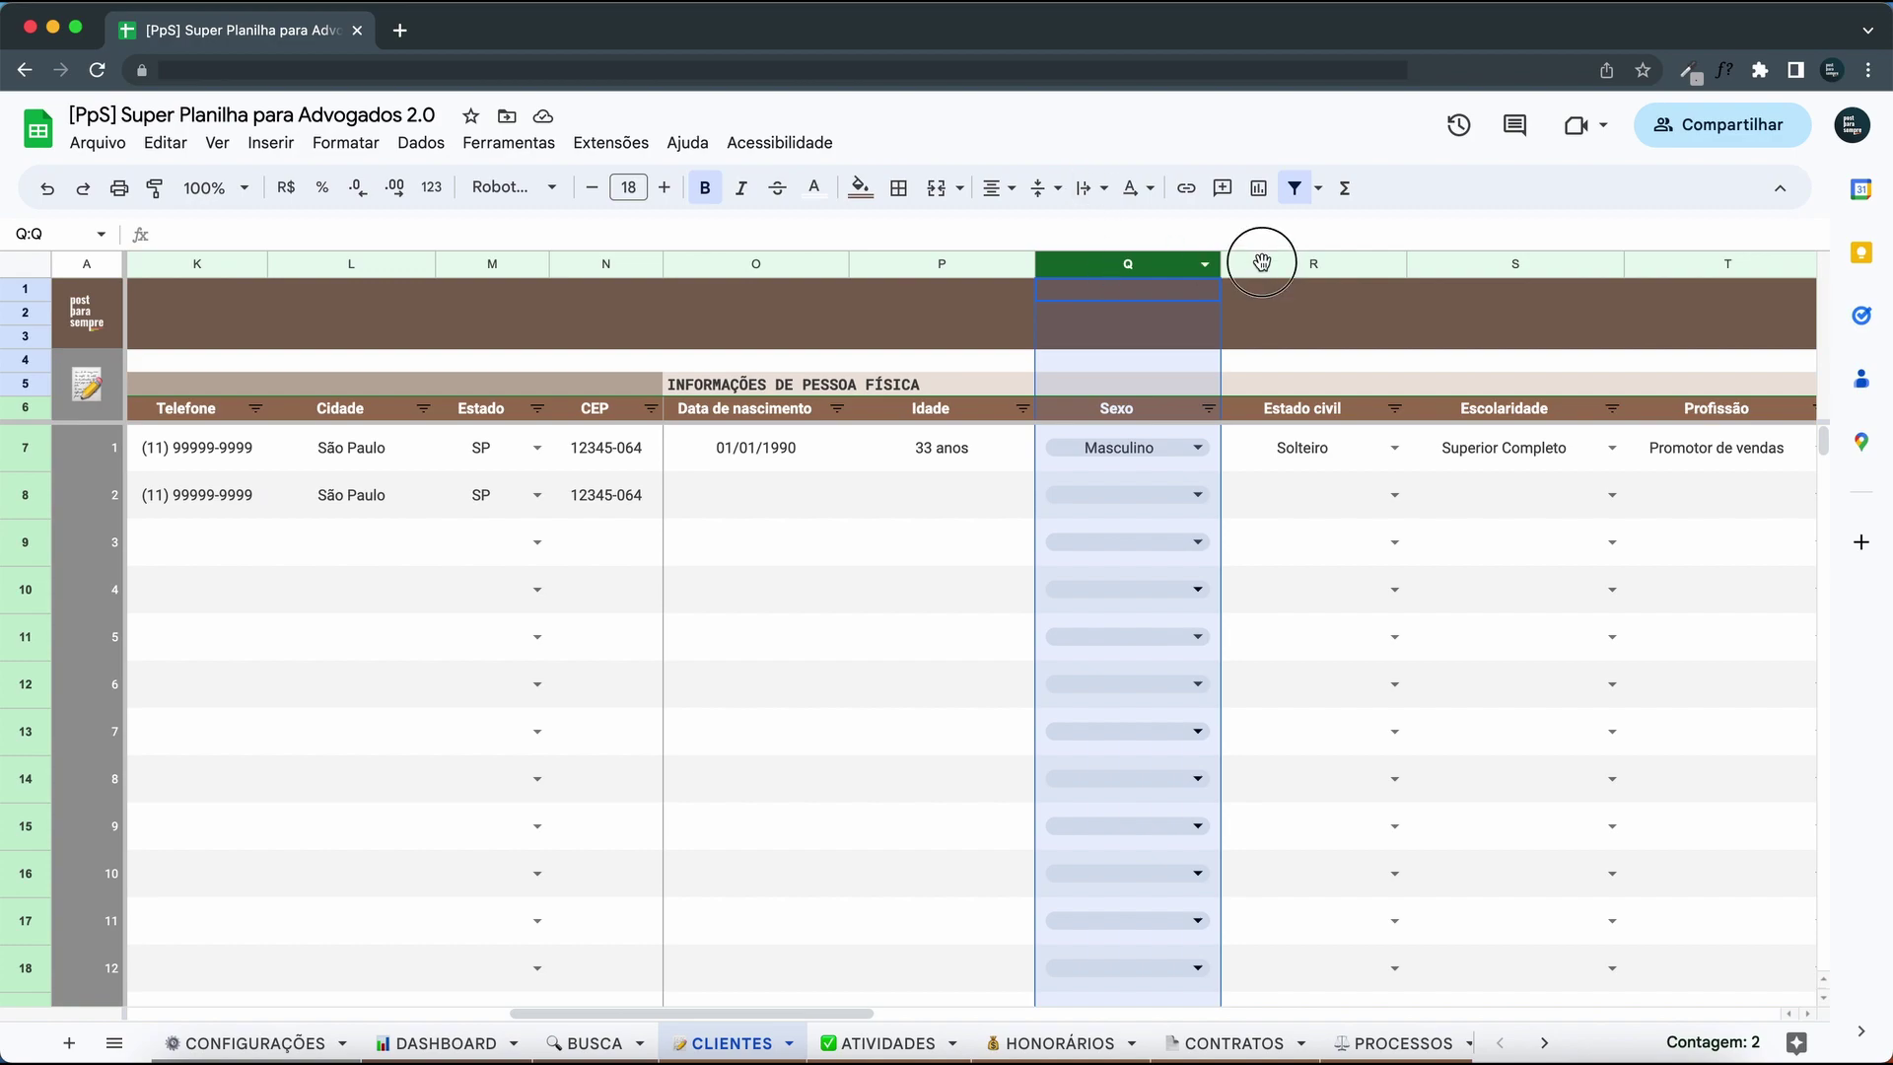
left_click(1260, 263)
left_click(1134, 263)
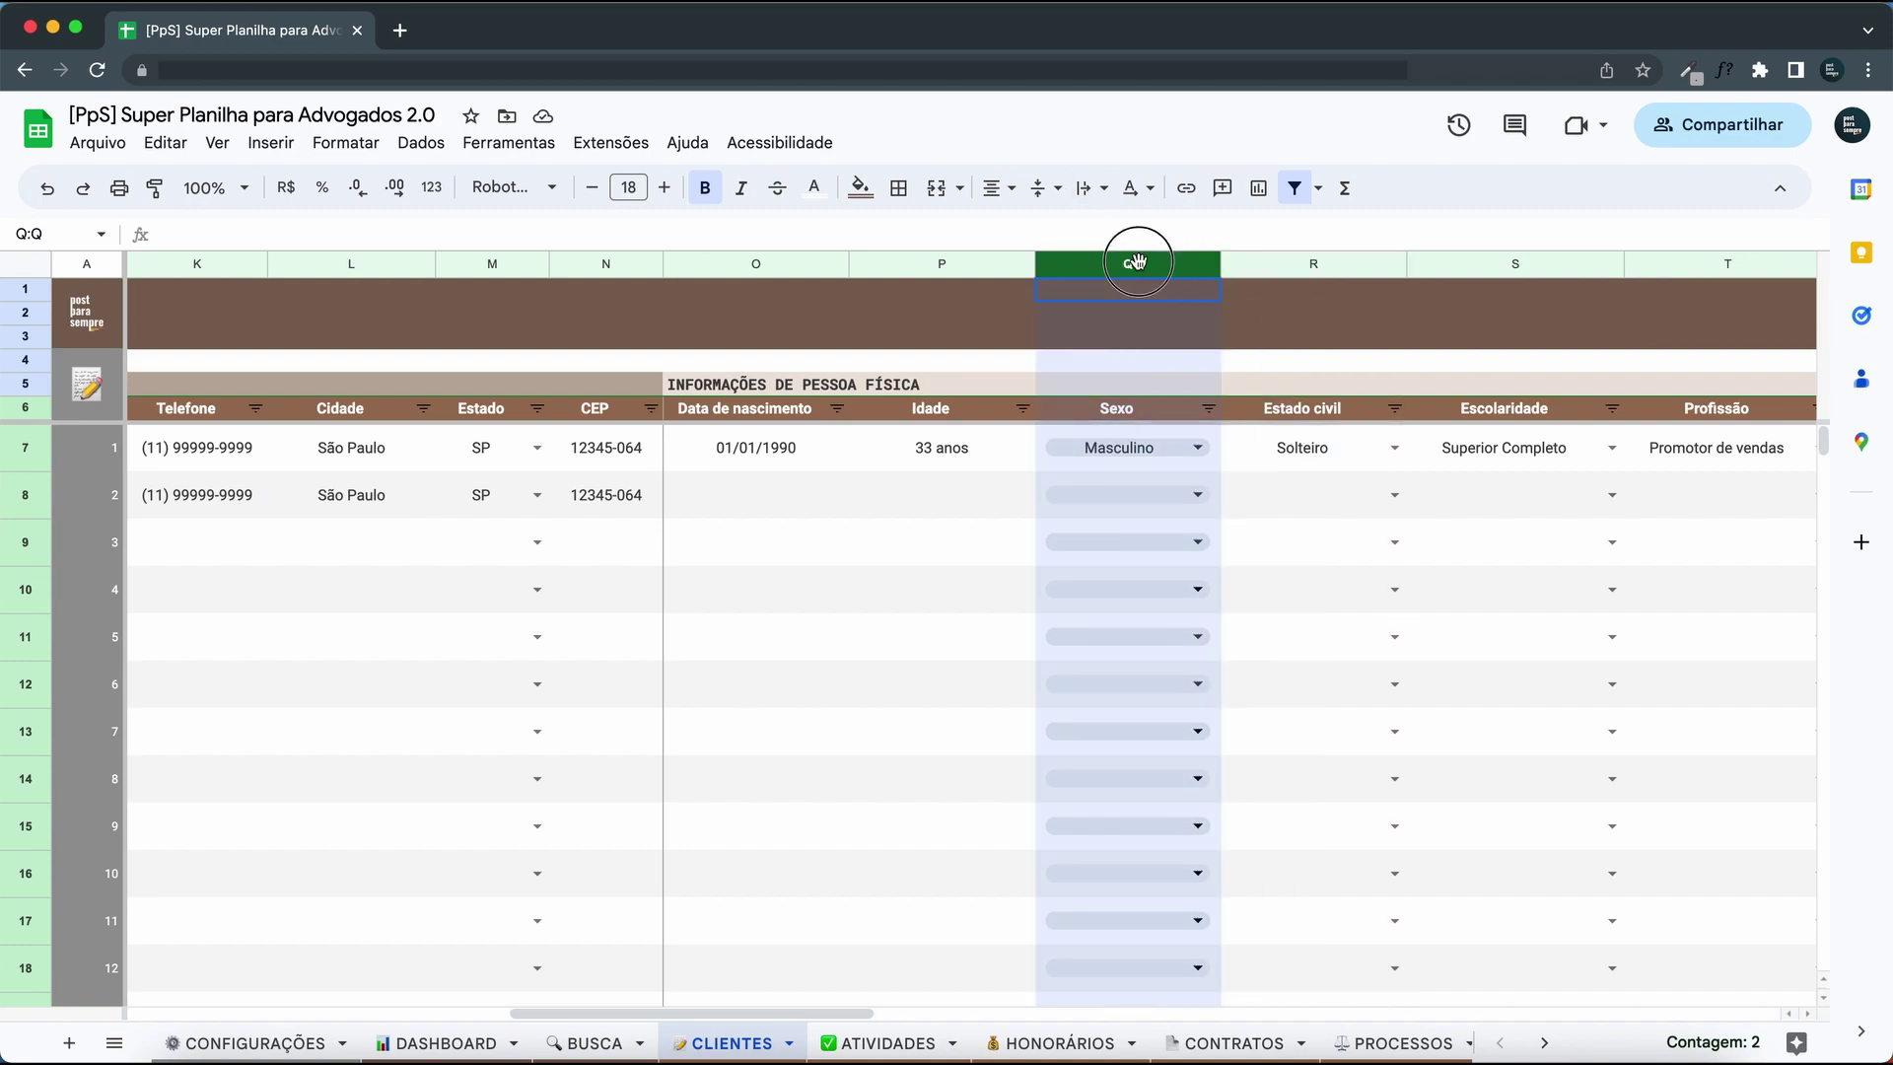
left_click(1285, 267, "shift")
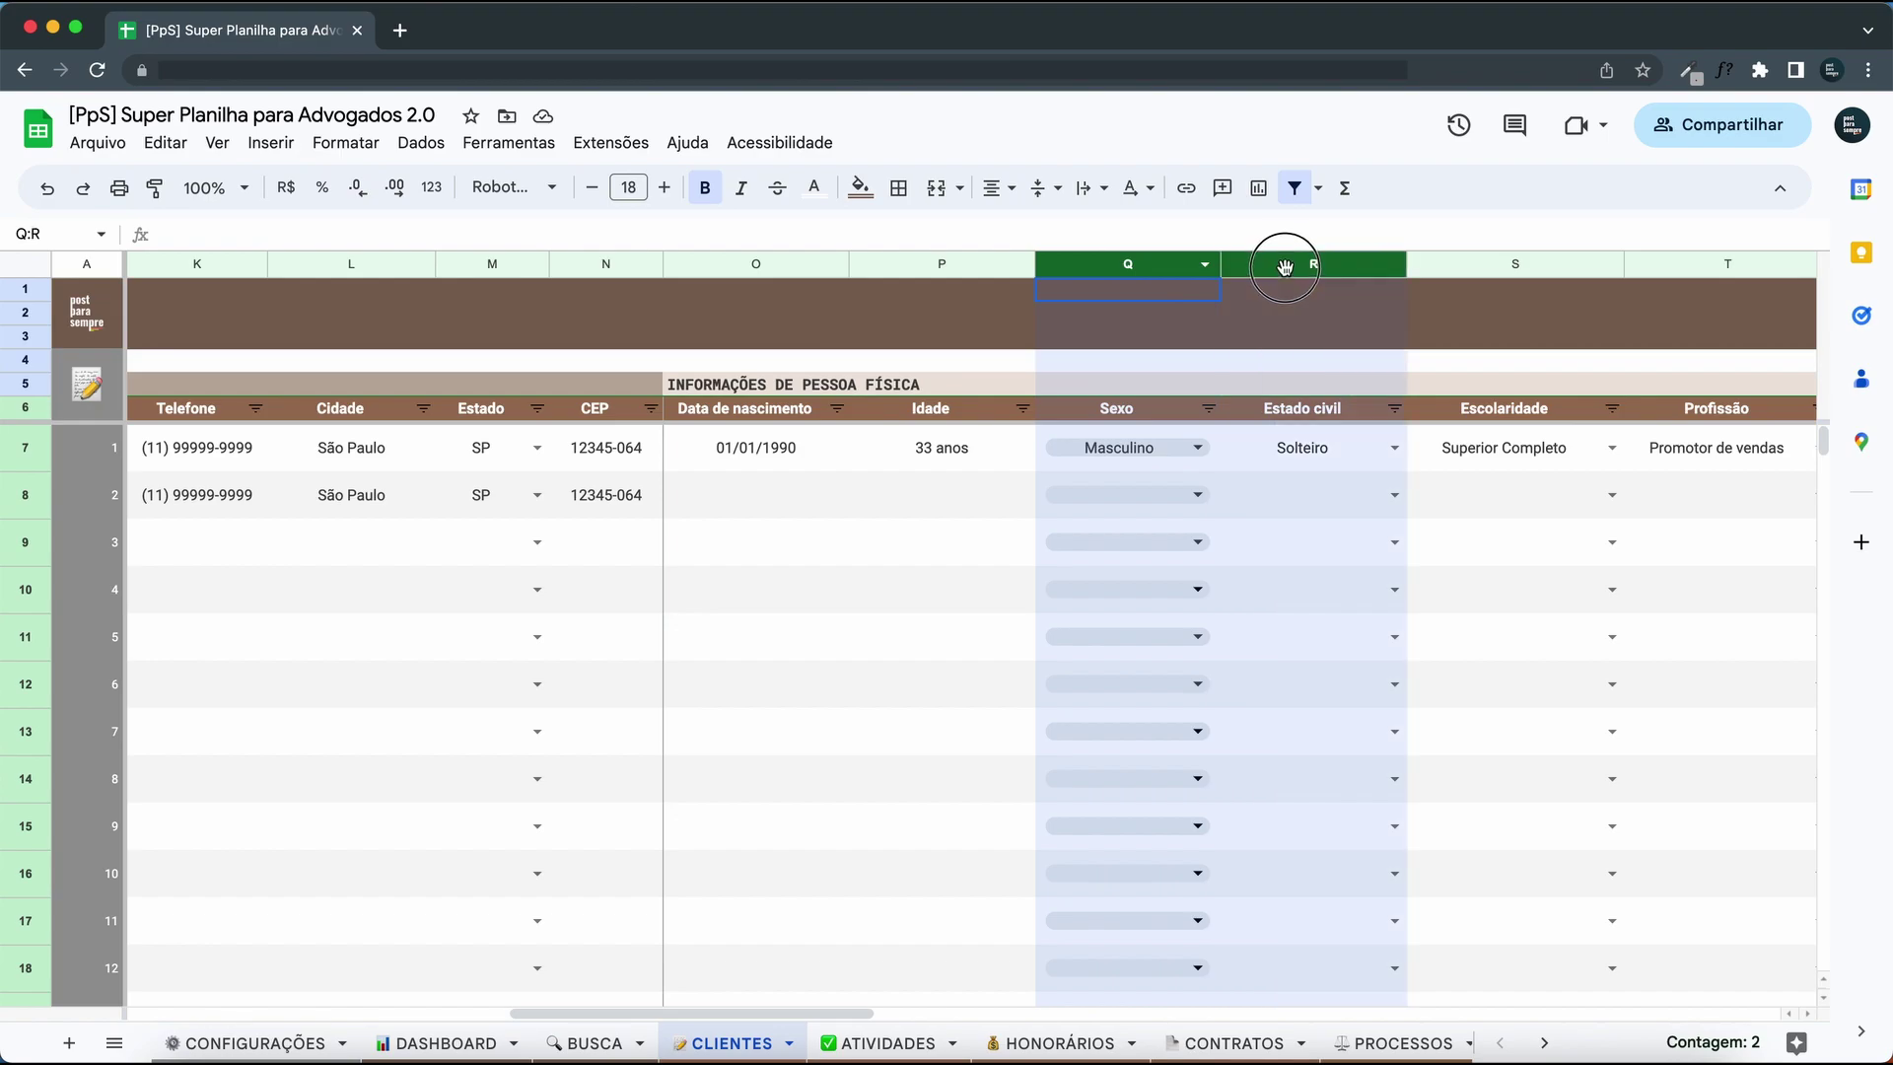
left_click(1134, 266)
right_click(1129, 263)
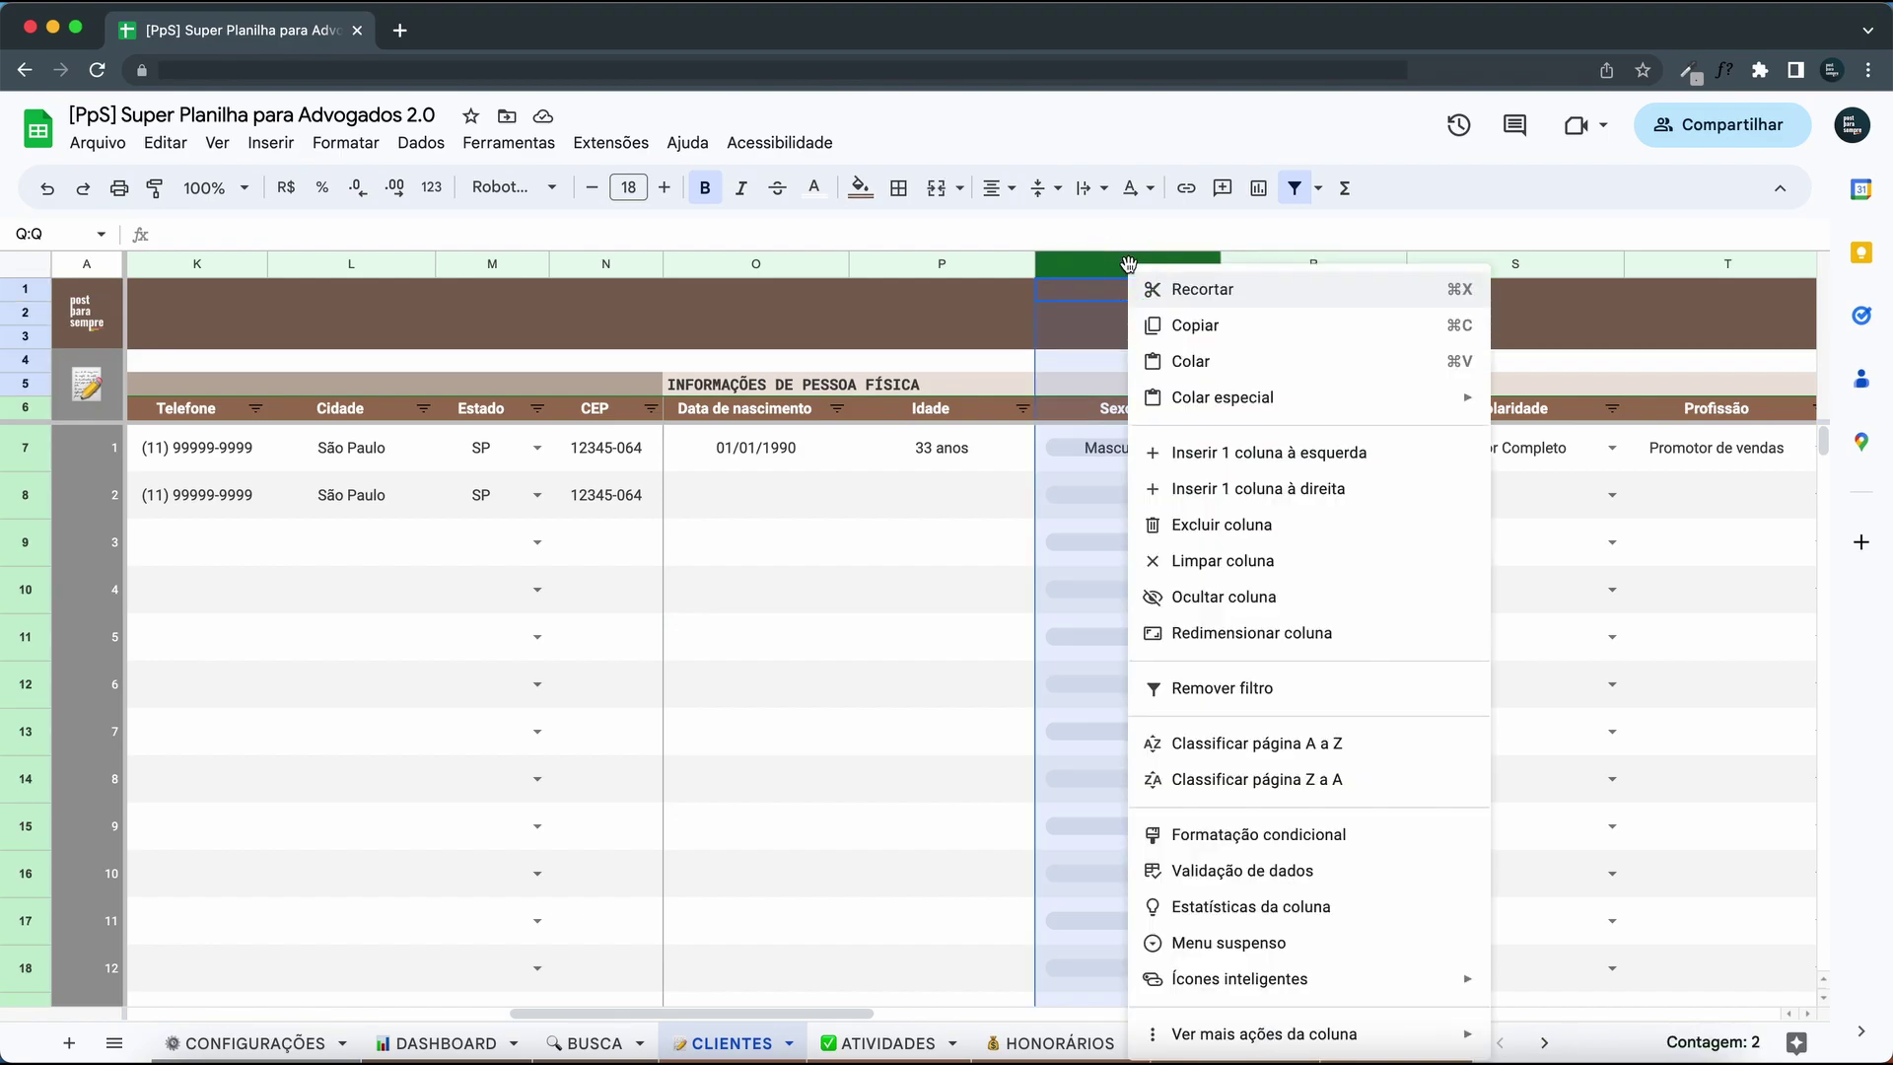
left_click(1208, 527)
left_click(993, 490)
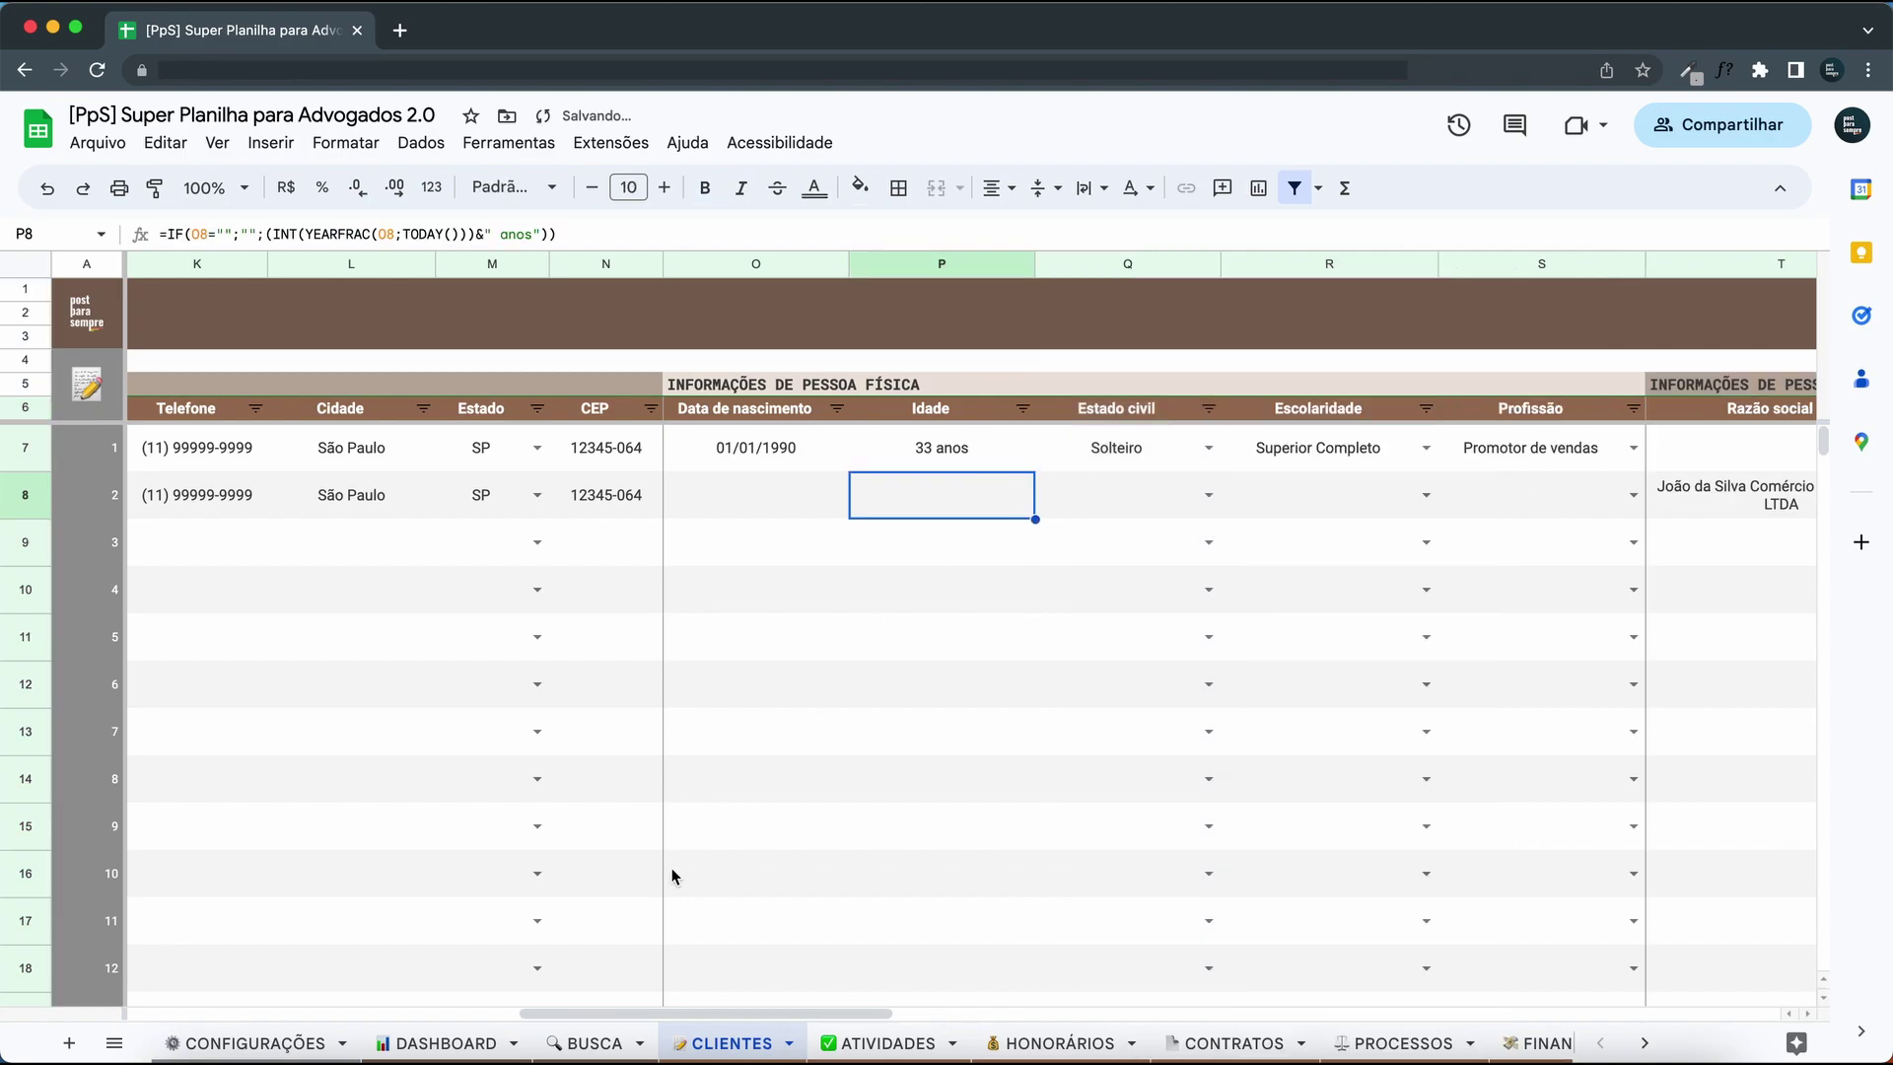
Open the BUSCA sheet and review the basic, address, PF and PJ information sections of the selected client.
left_click(590, 1043)
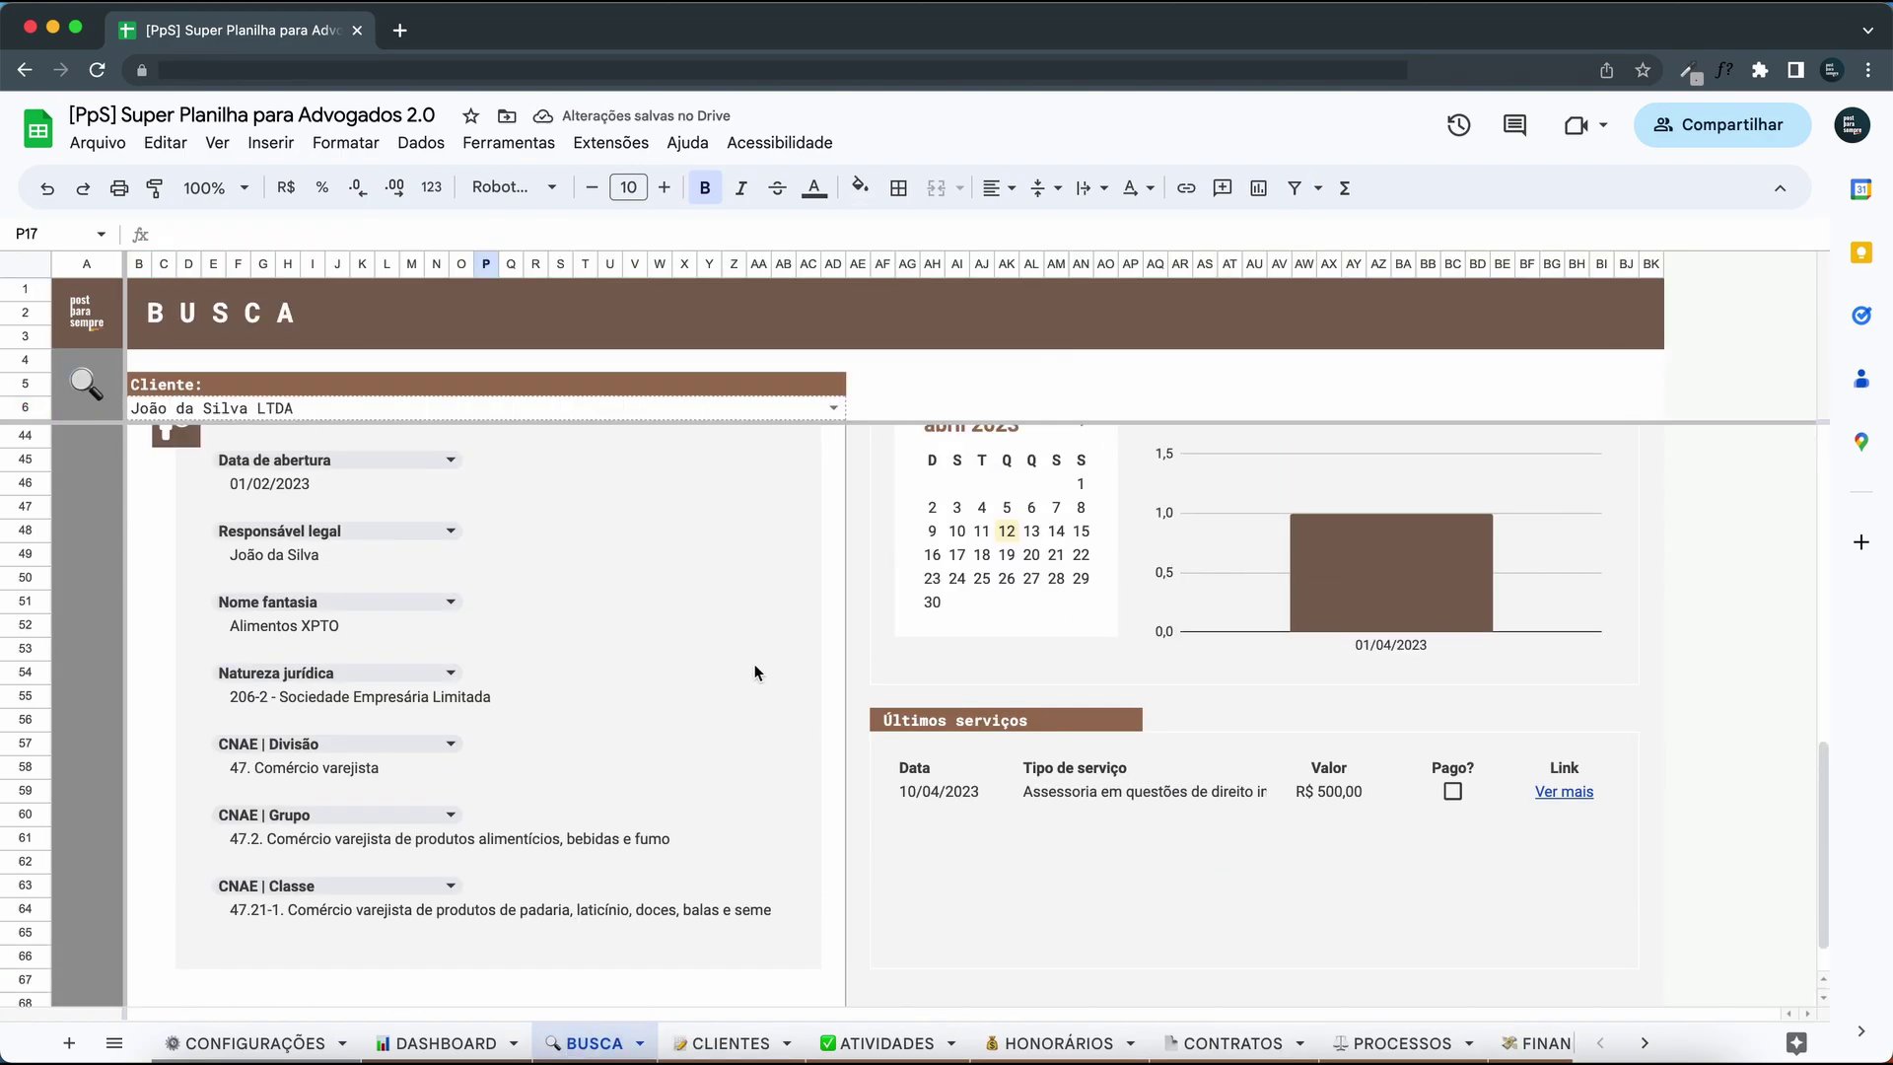
scroll(754, 671, "up", 10)
scroll(755, 671, "down", 8)
scroll(755, 671, "up", 3)
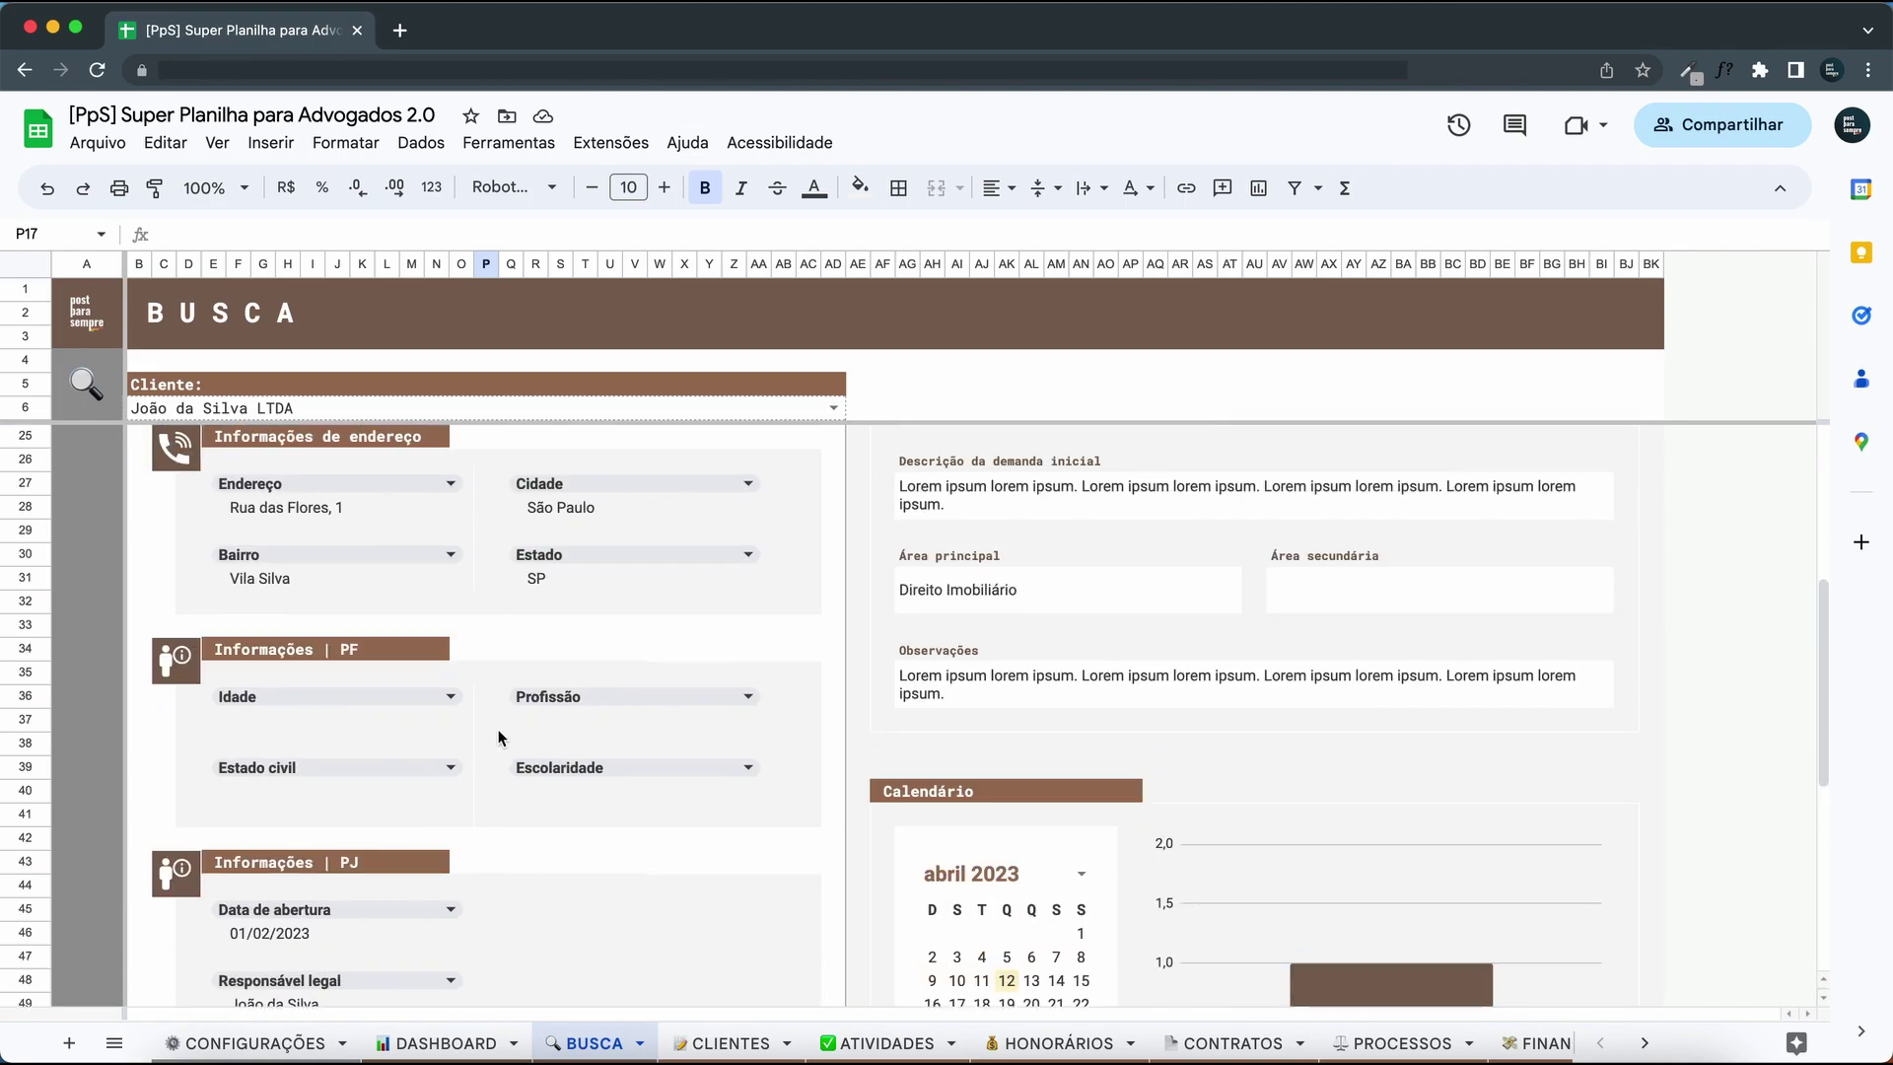
scroll(502, 729, "up", 8)
scroll(500, 738, "down", 5)
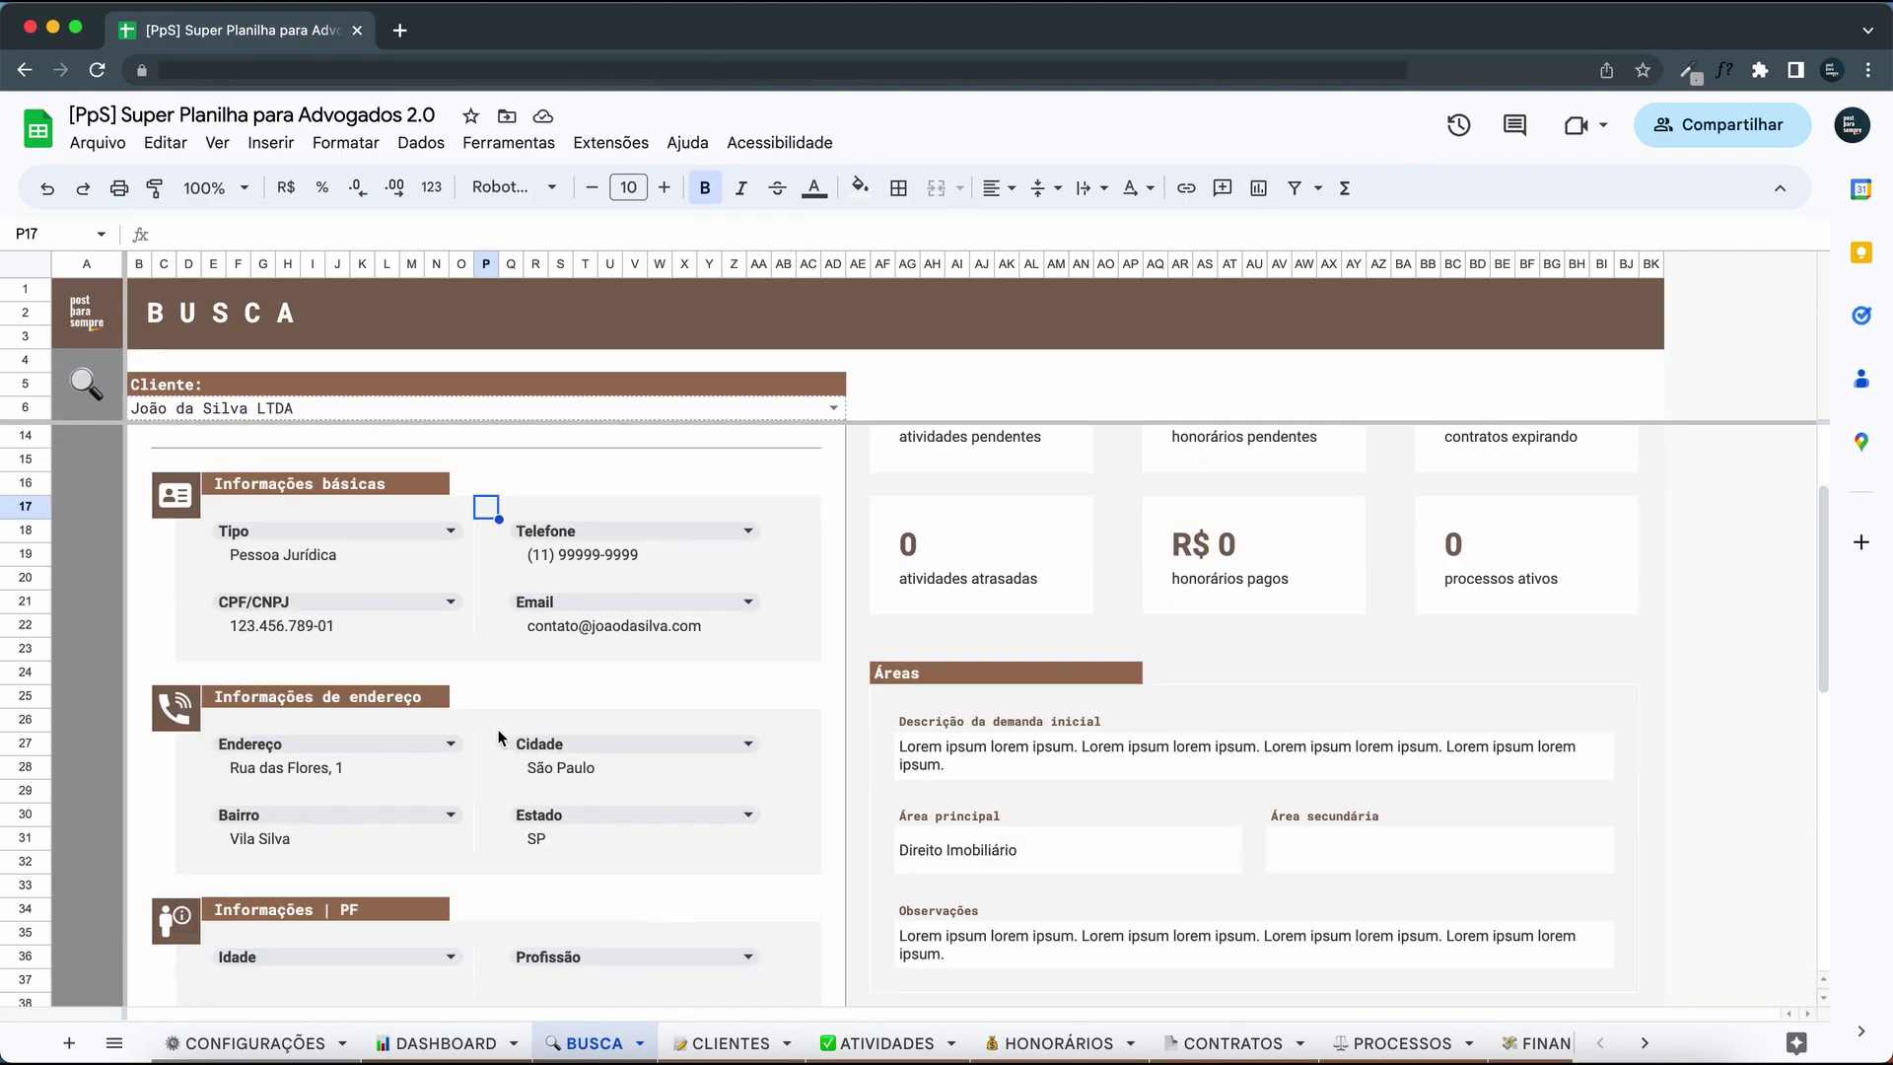
left_click(400, 820)
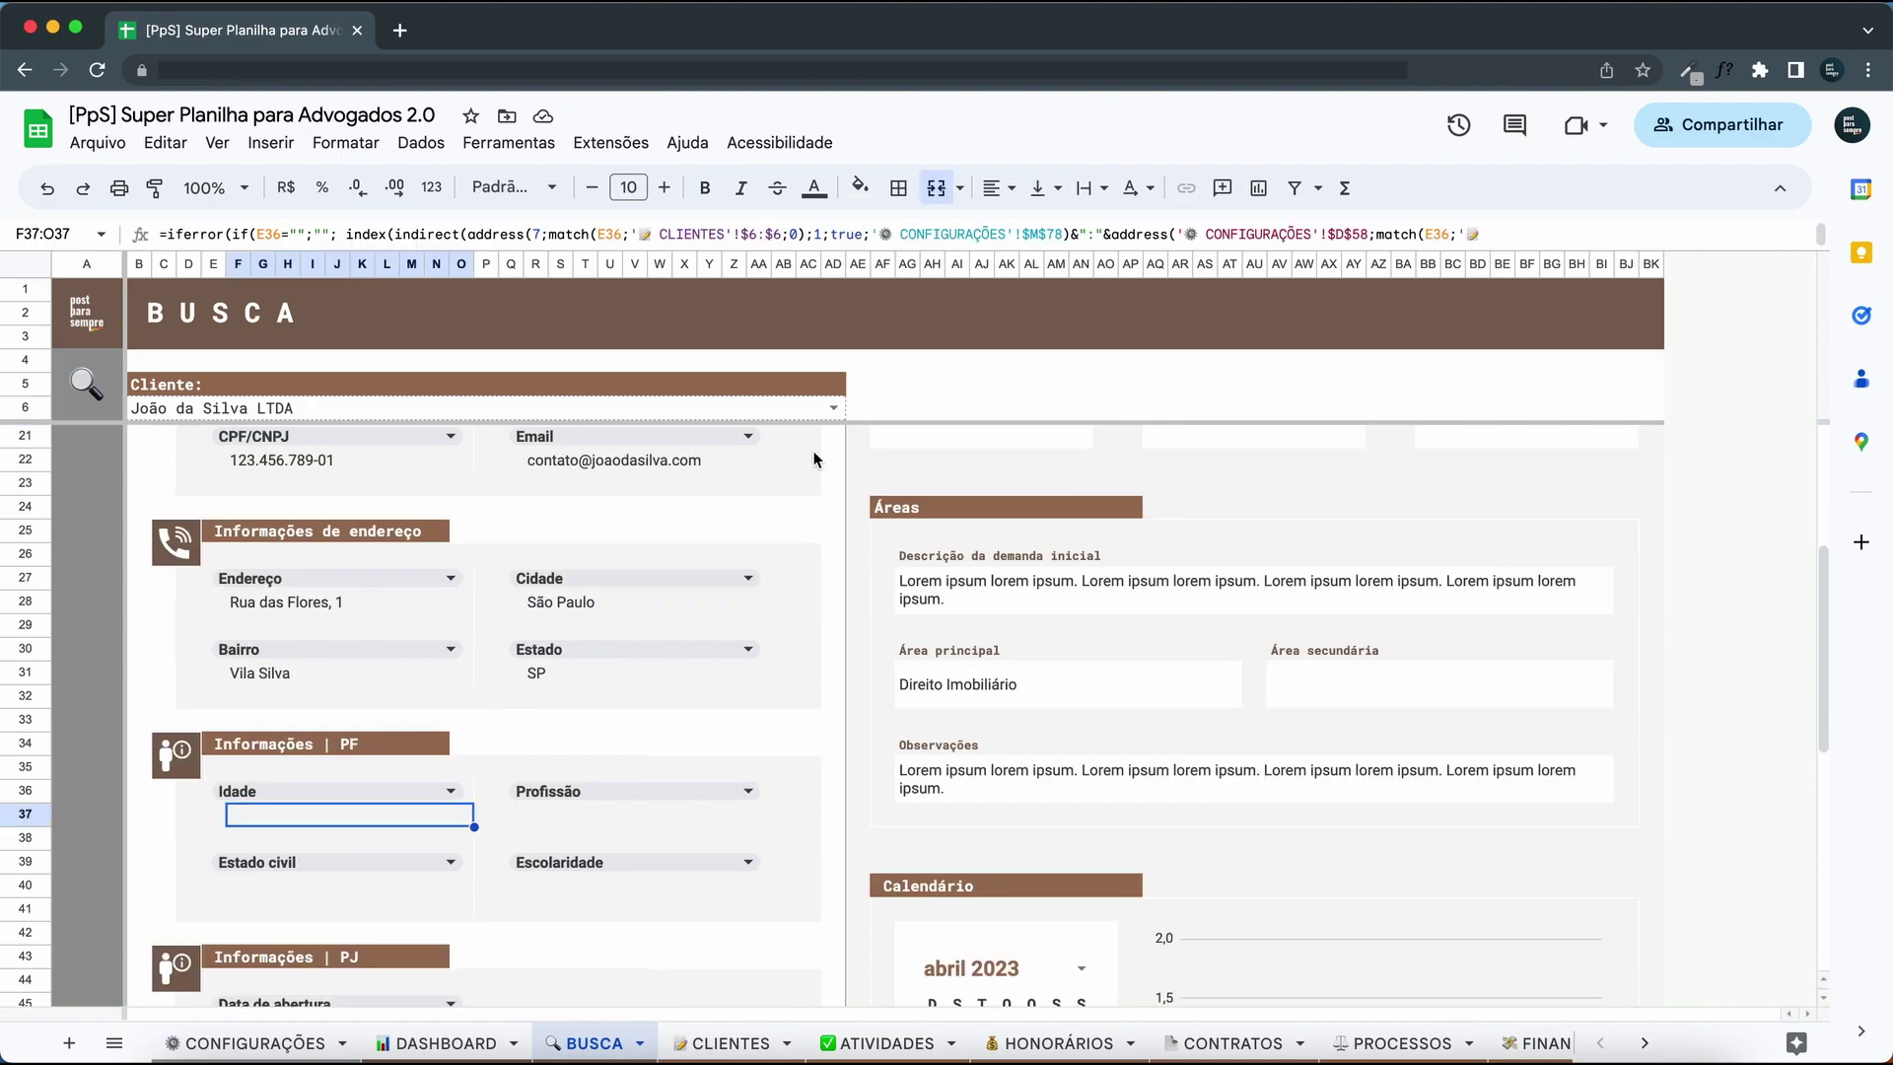
Choose the individual client instead of the LTDA company in BUSCA and select the Estado civil result.
left_click(835, 411)
left_click(424, 439)
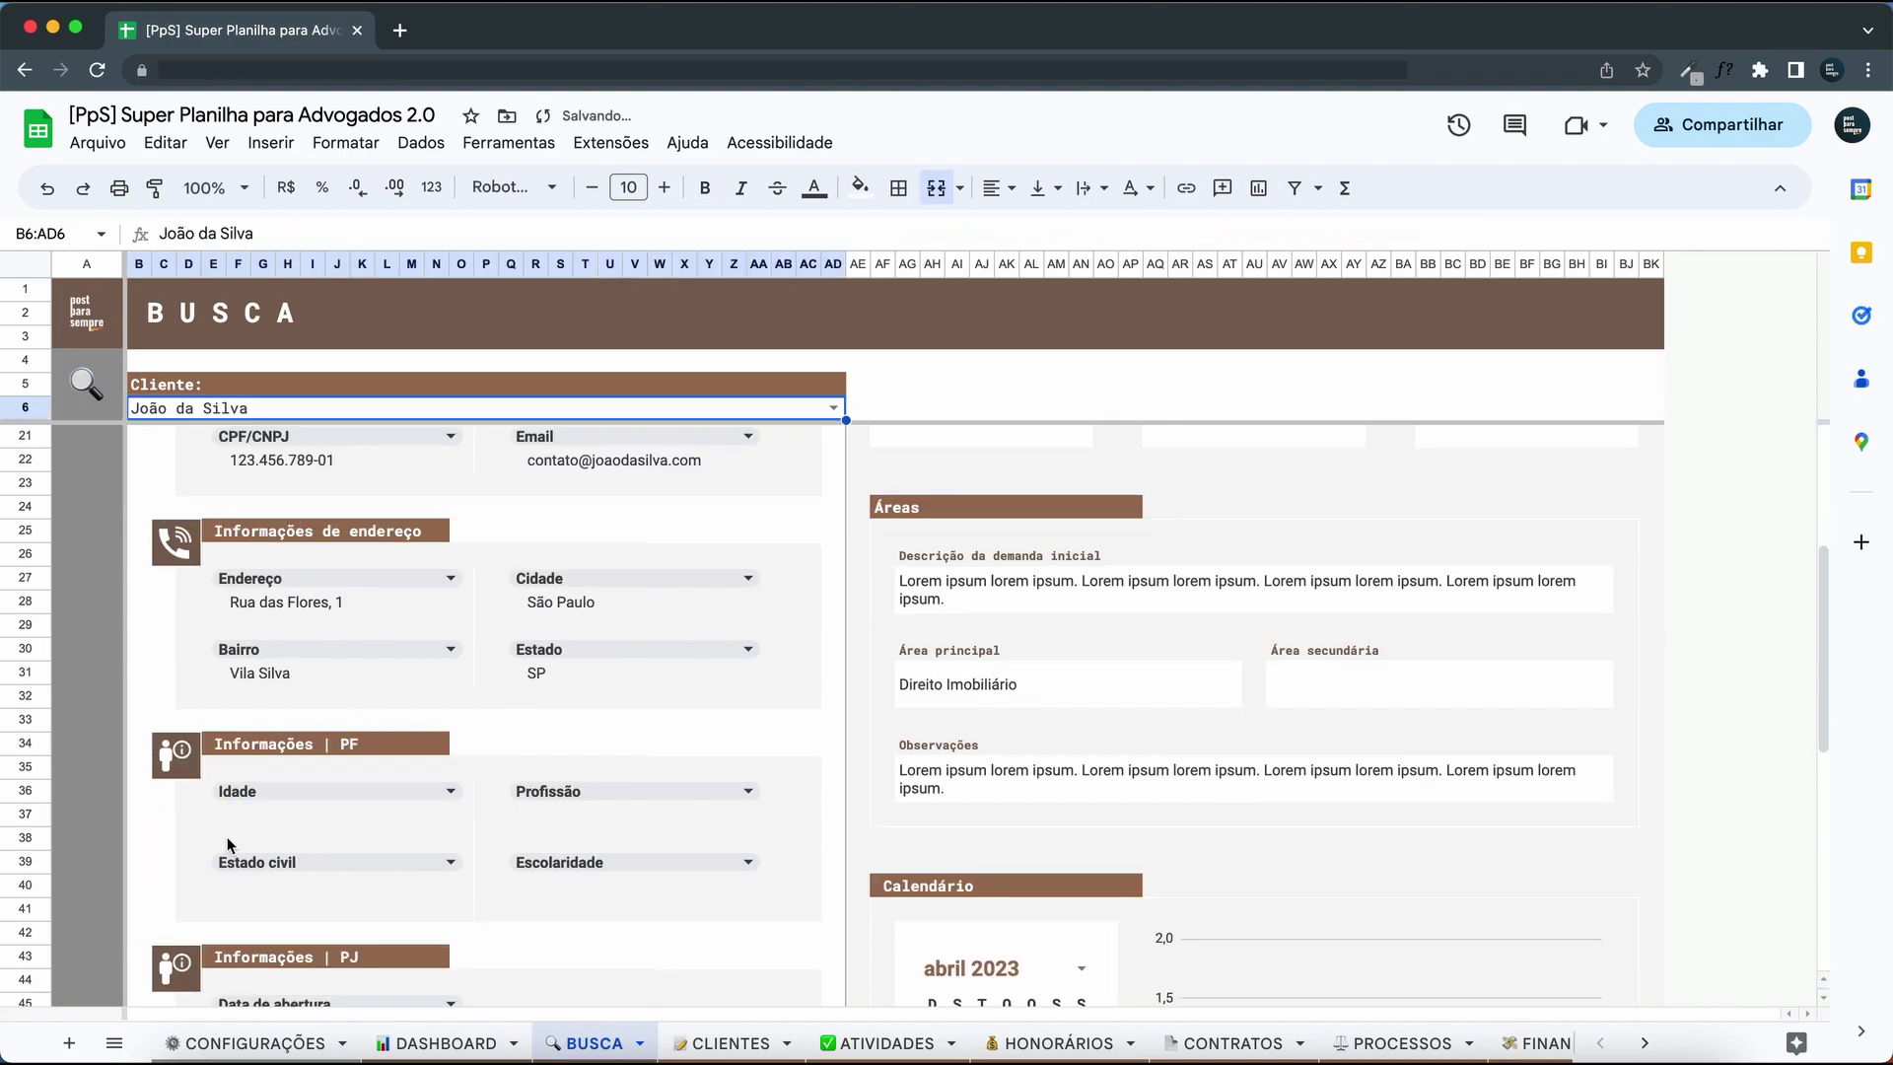
left_click(251, 888)
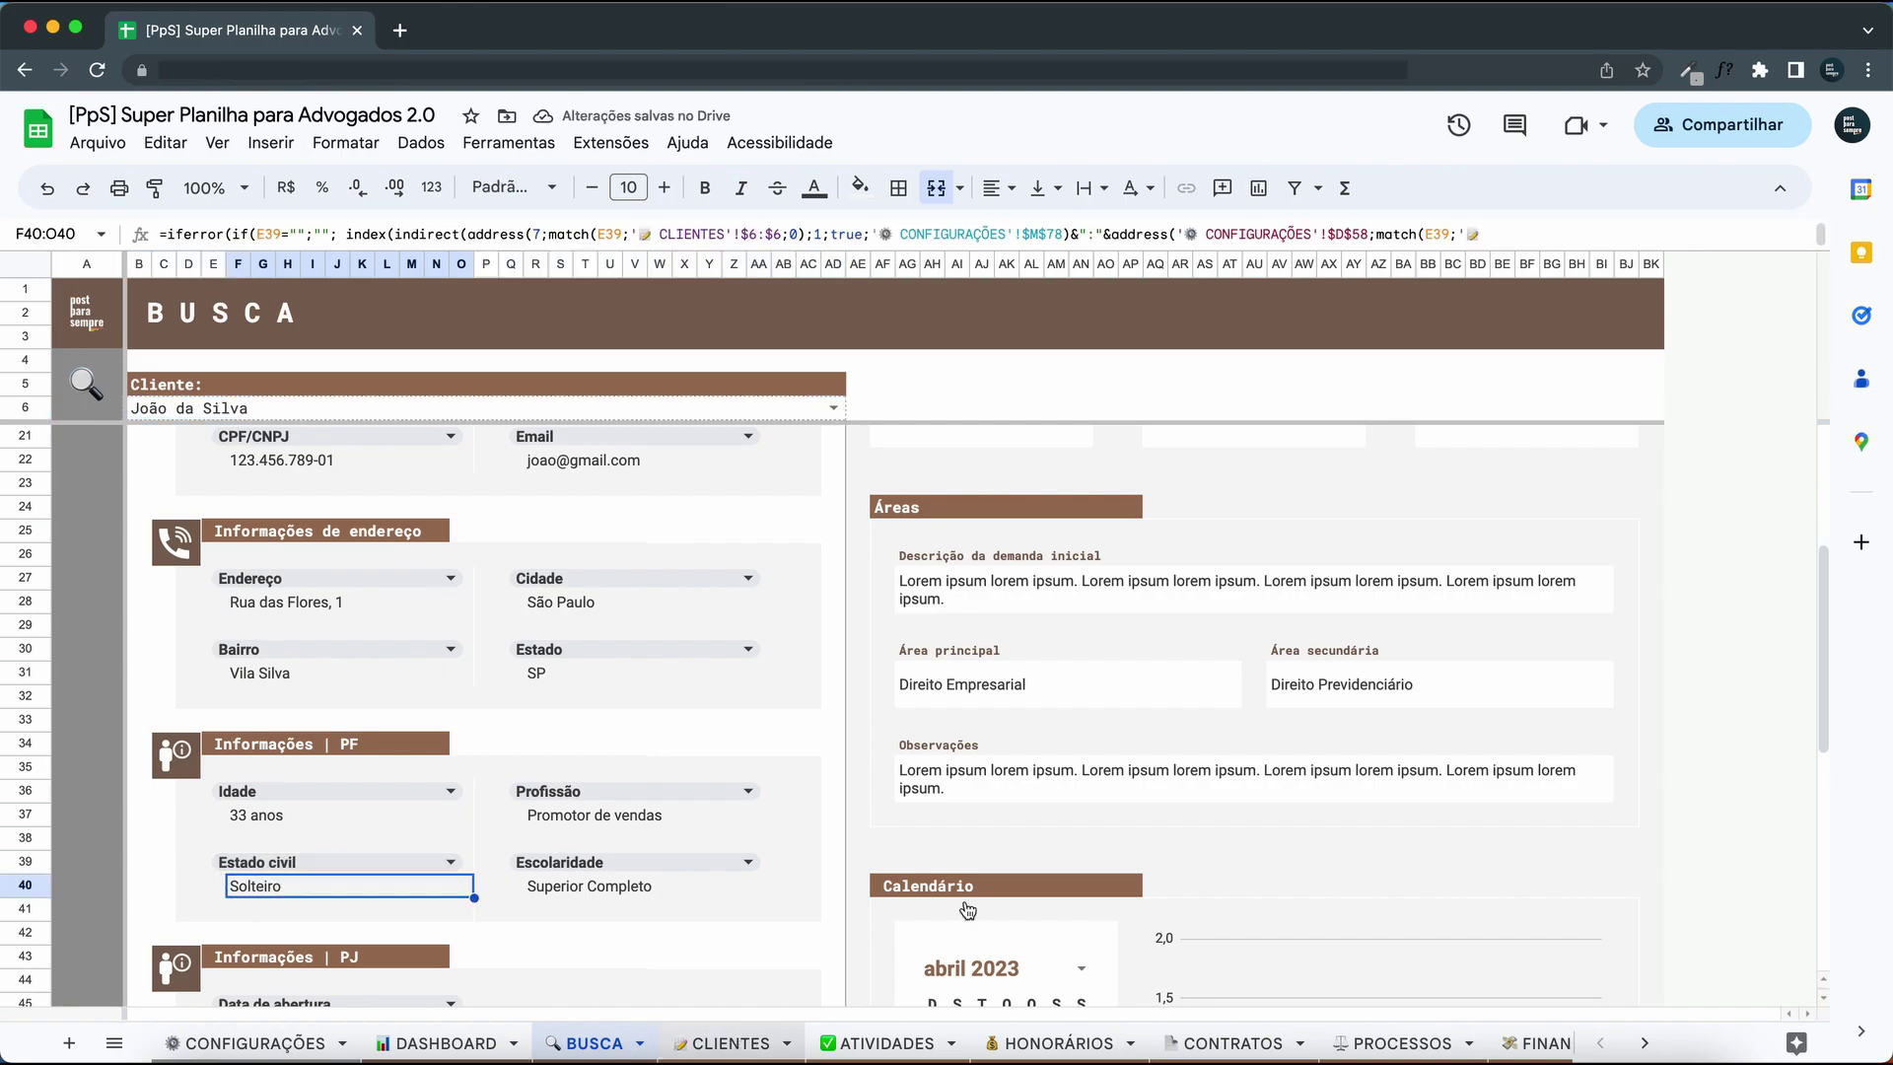
Return to the CLIENTES sheet and delete the Estado civil column.
left_click(742, 1043)
left_click(1118, 264)
right_click(1118, 263)
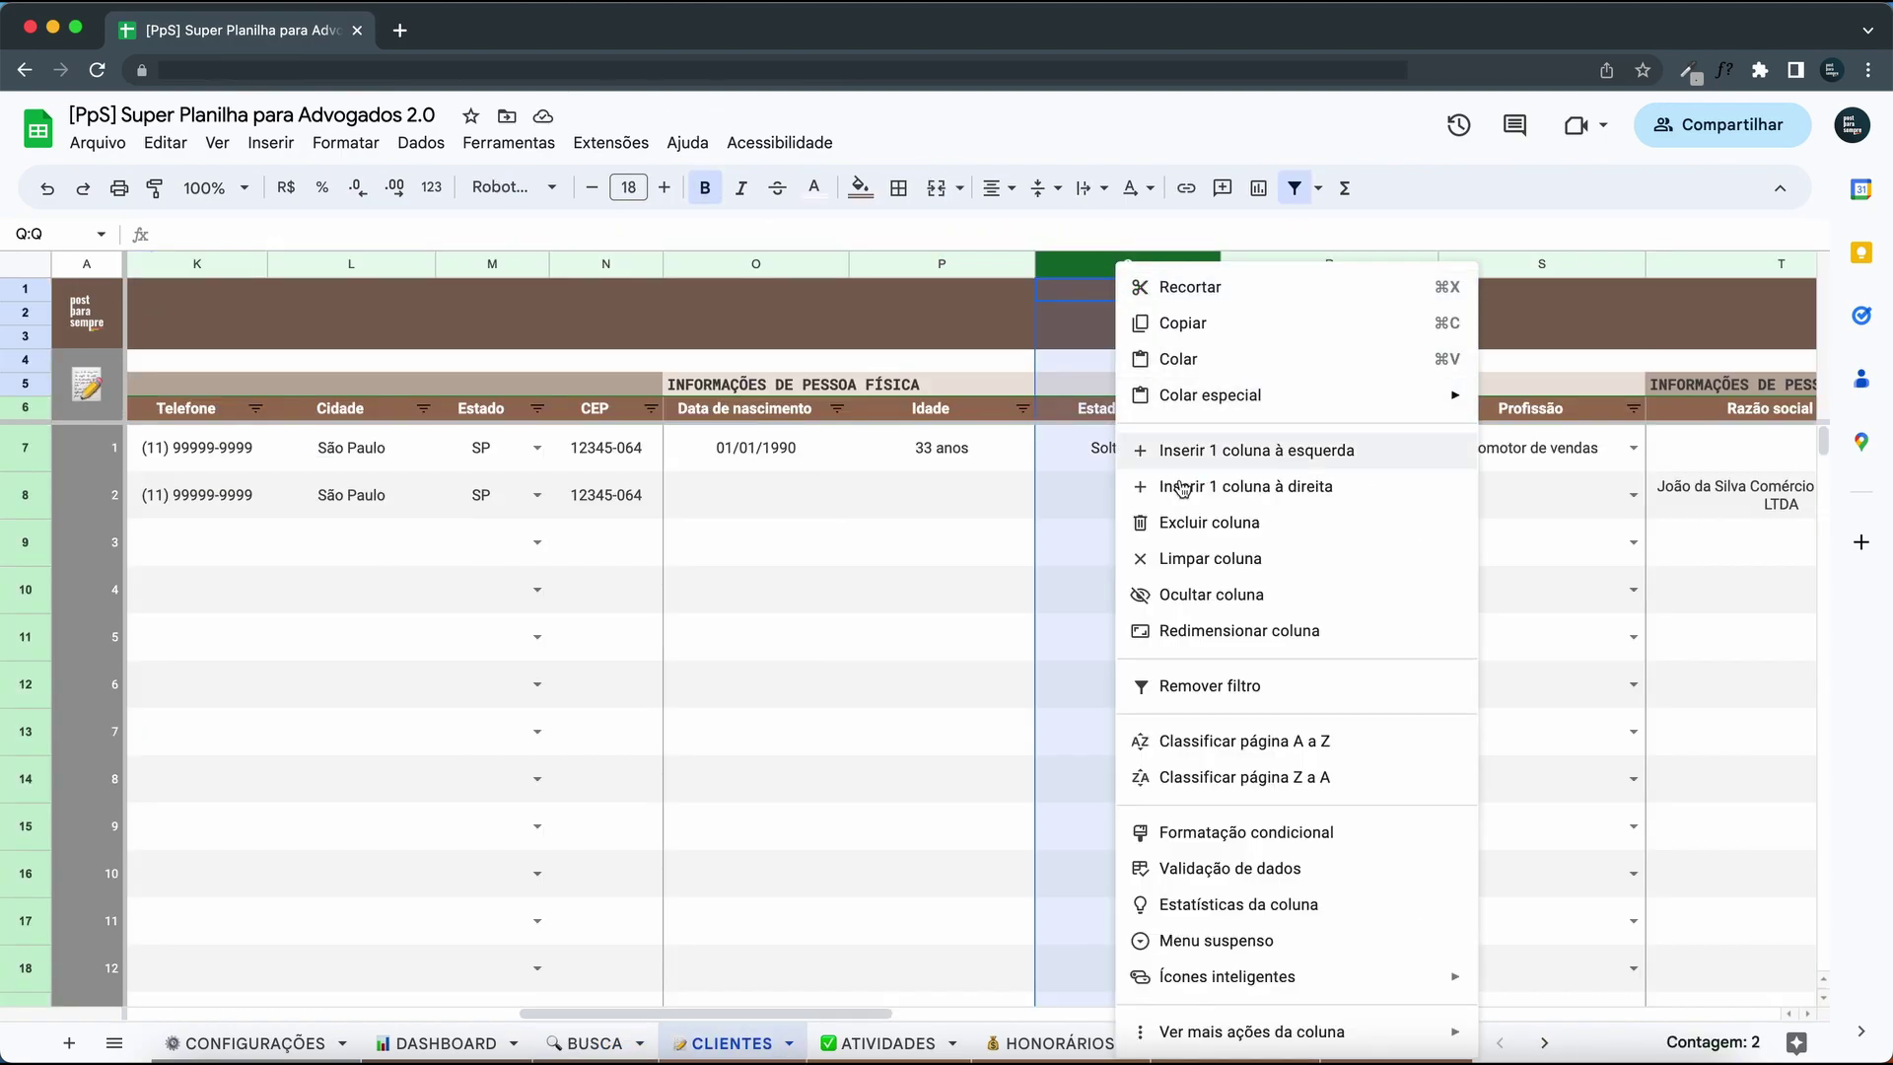
left_click(1168, 527)
left_click(994, 505)
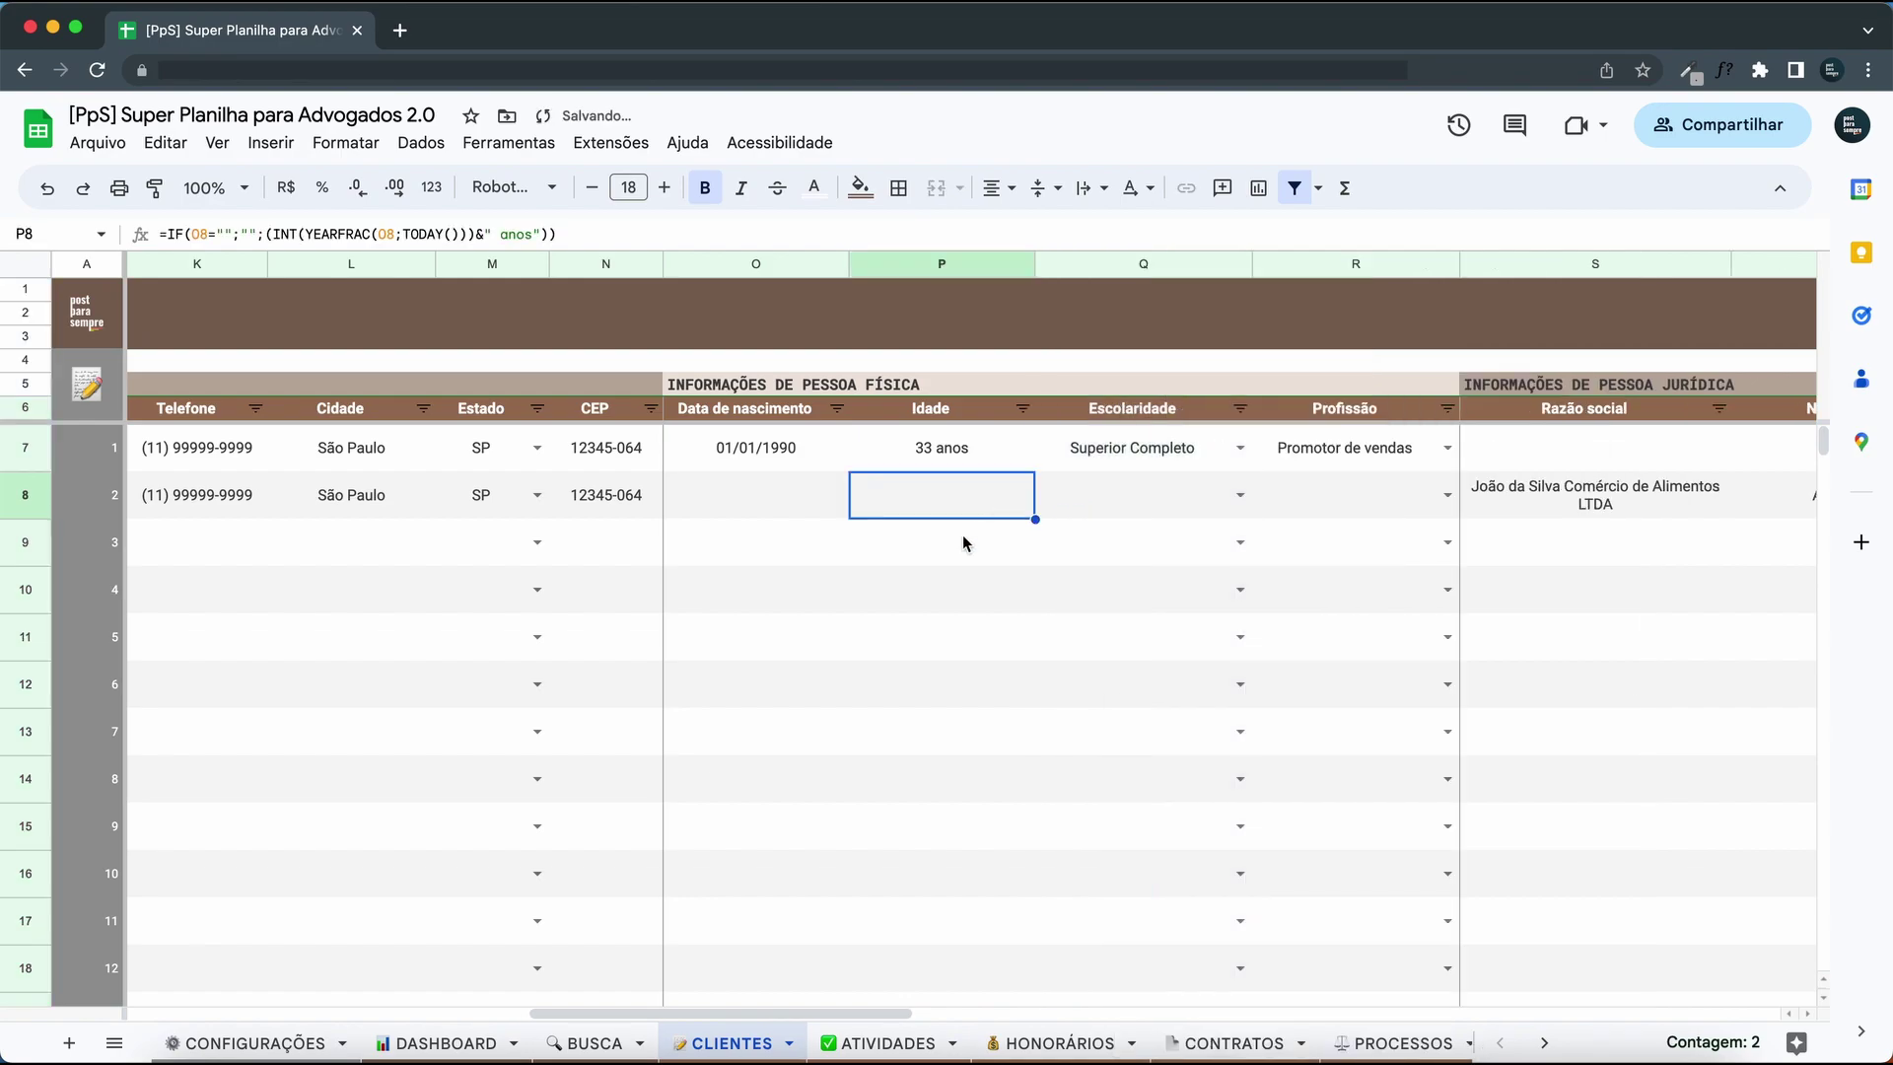
Try Observações in place of the Estado civil field in BUSCA's Informações | PF section, and undo the replacement.
left_click(595, 1044)
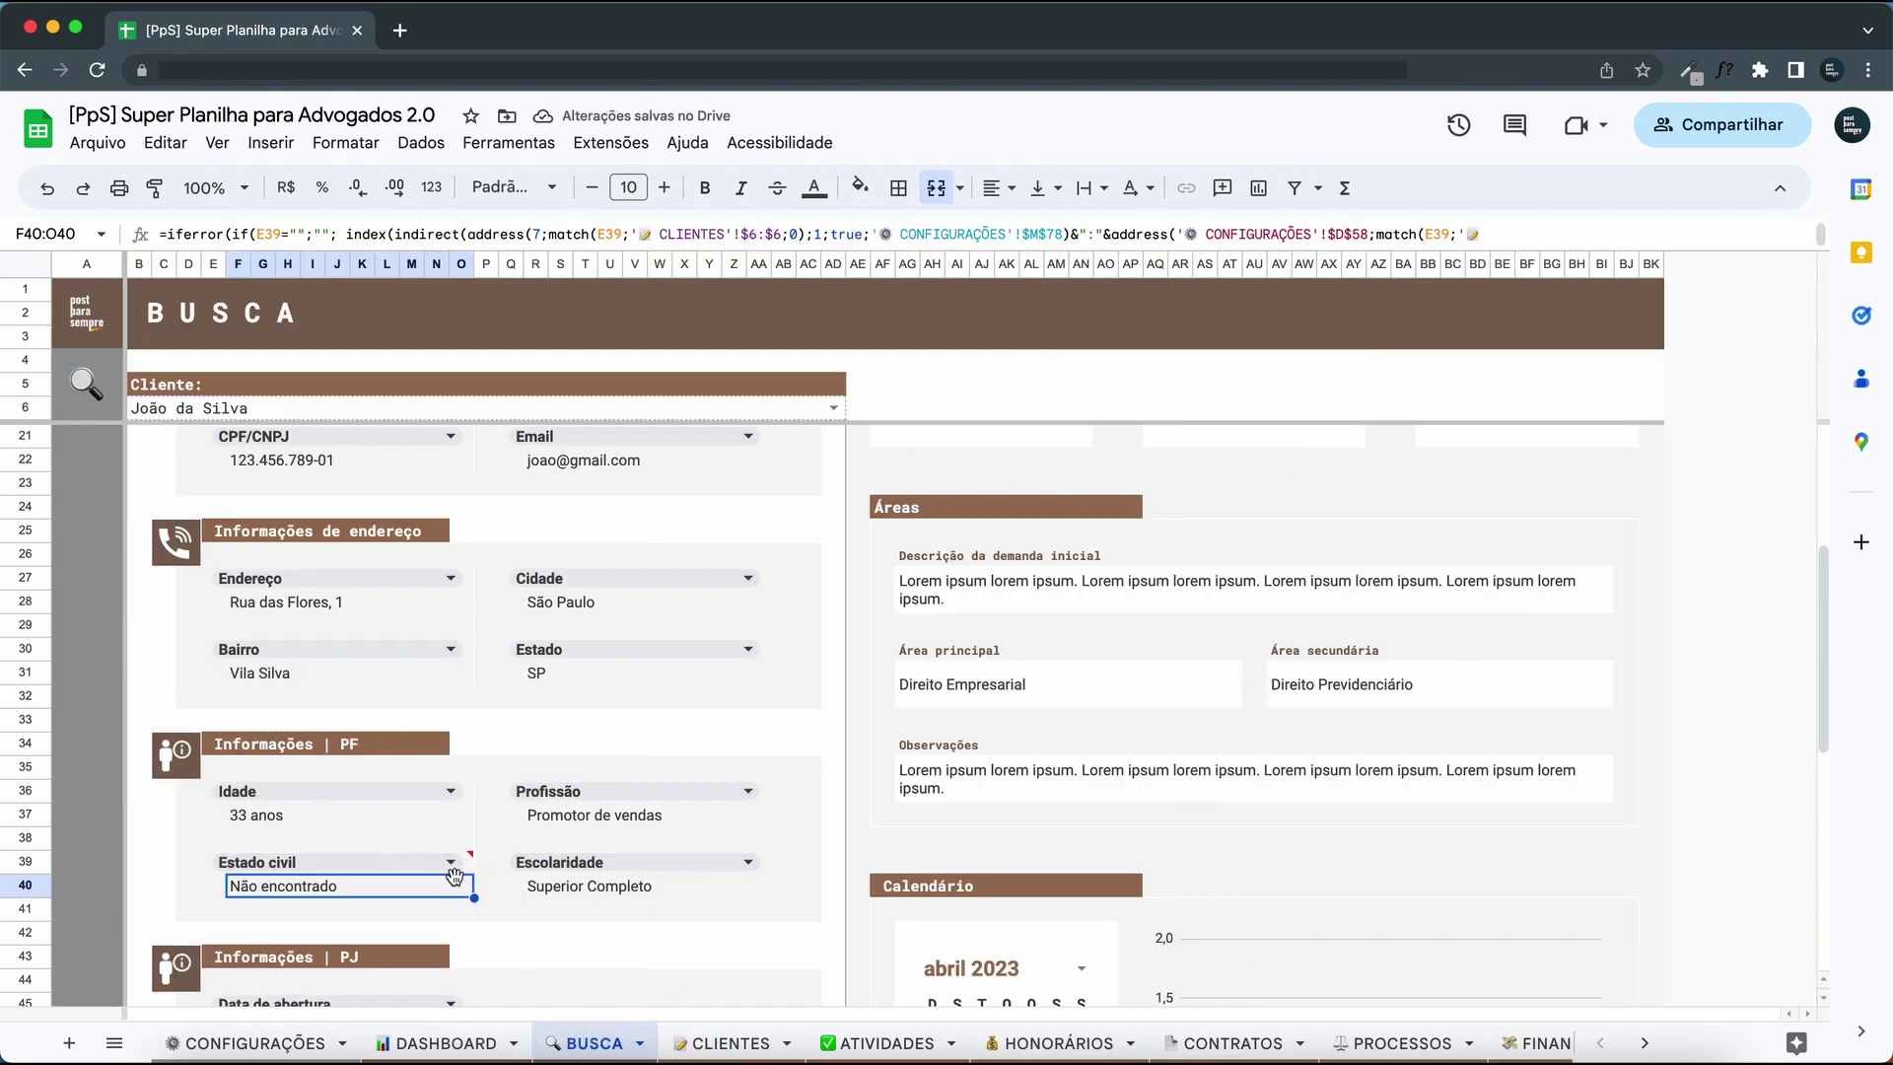
mouse_move(375, 870)
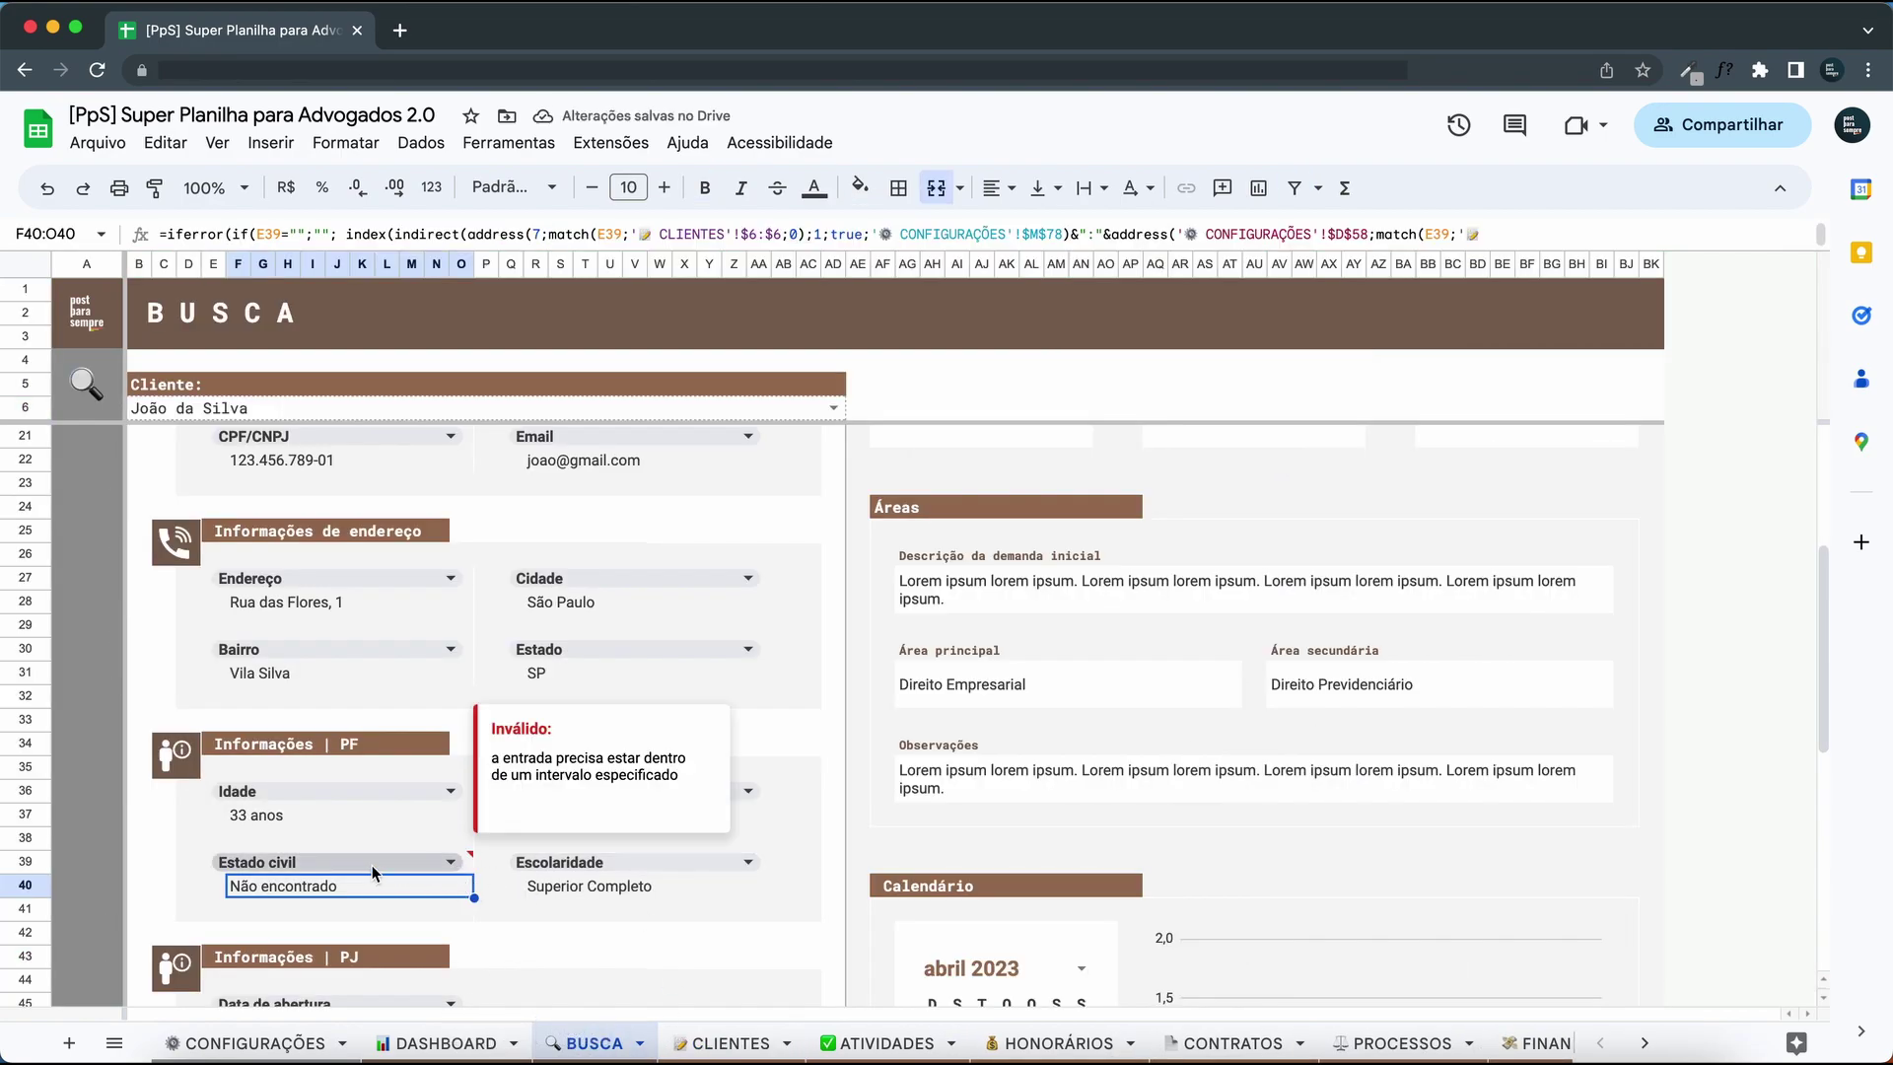
left_click(436, 861)
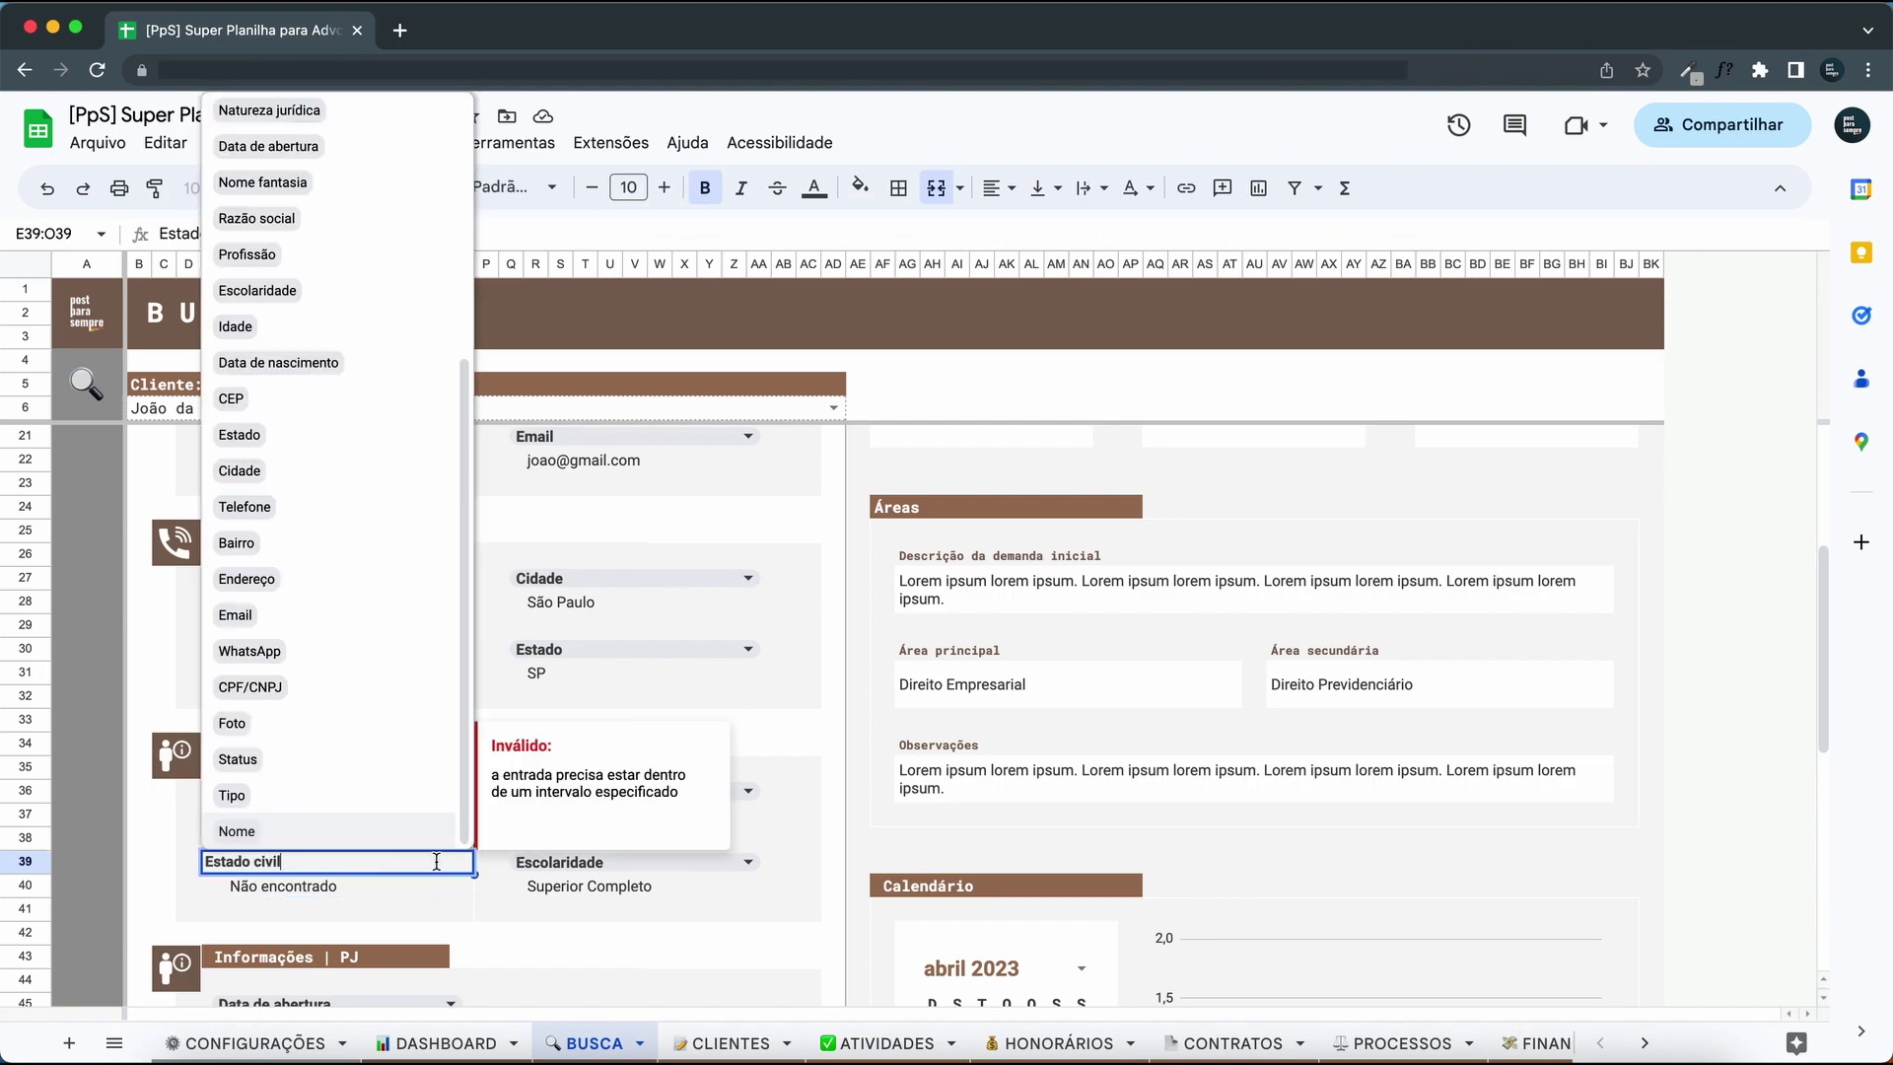
scroll(373, 737, "up", 5)
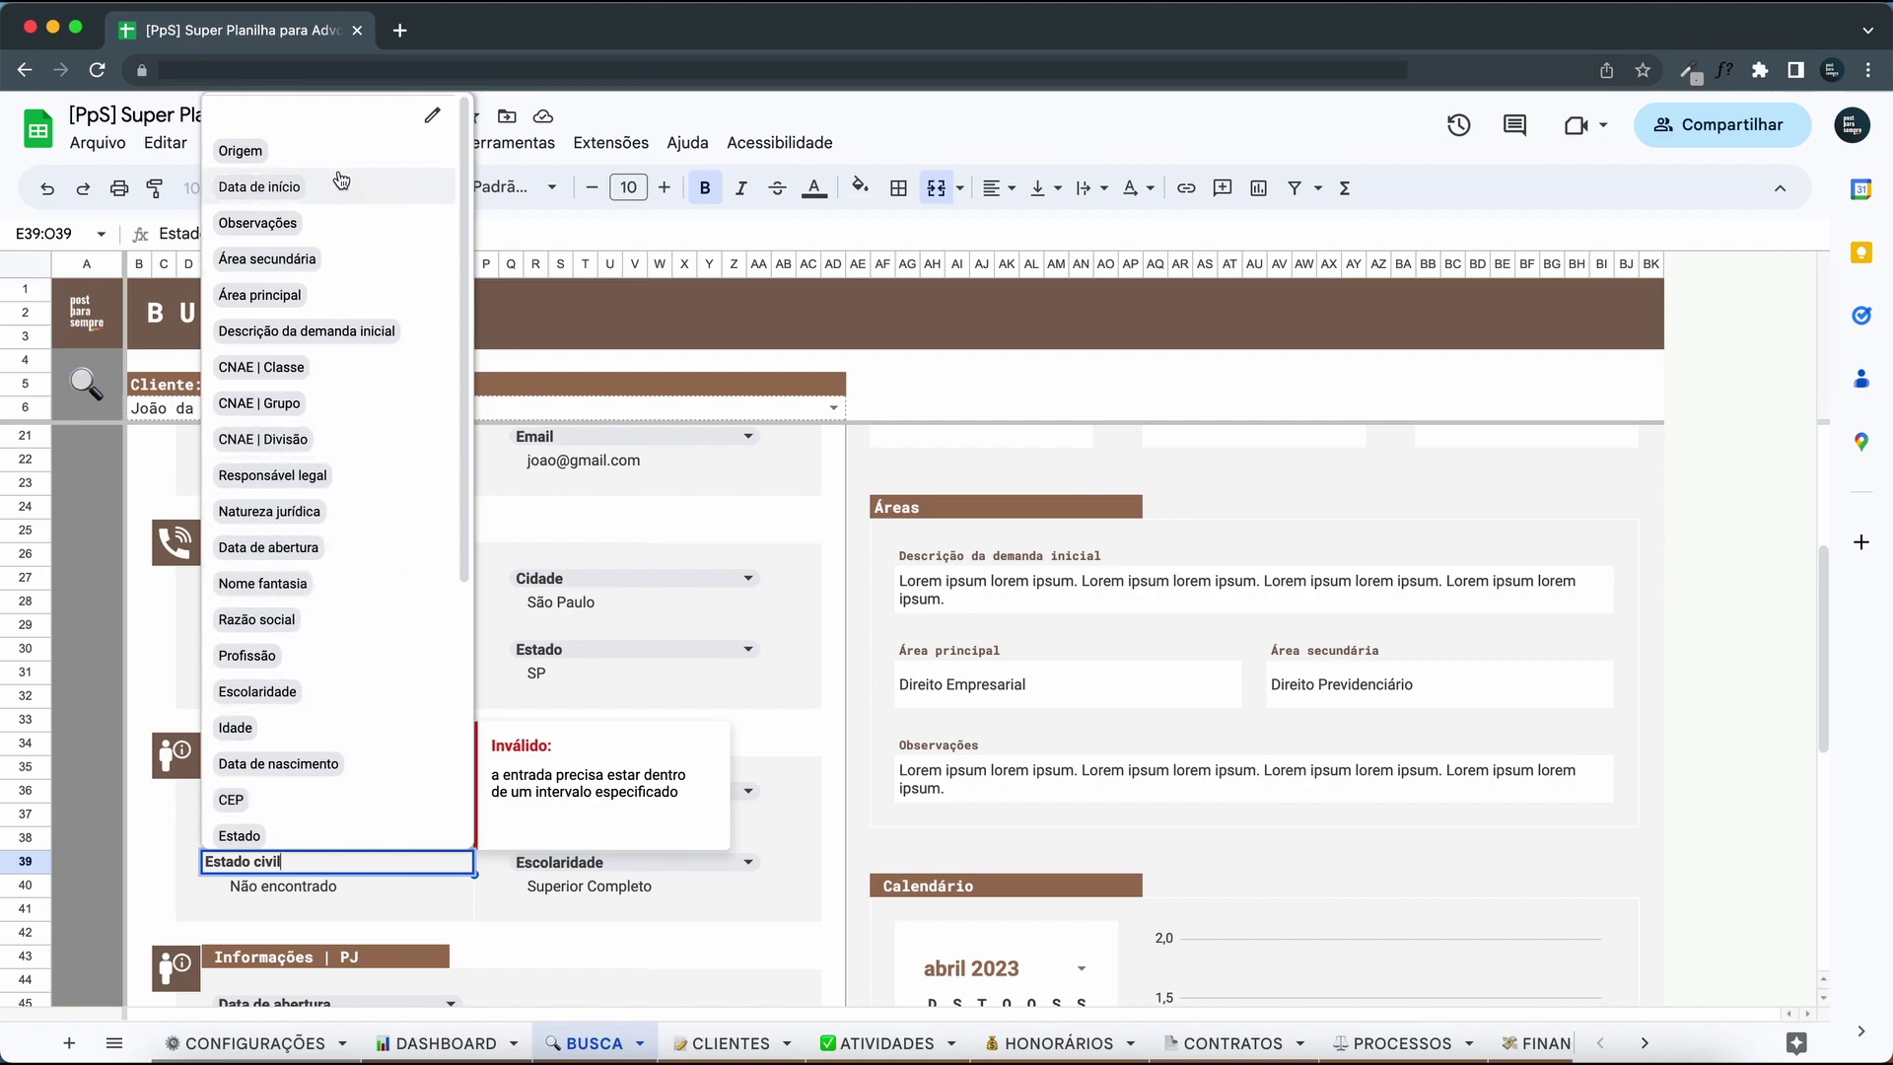
left_click(320, 224)
left_click(406, 866)
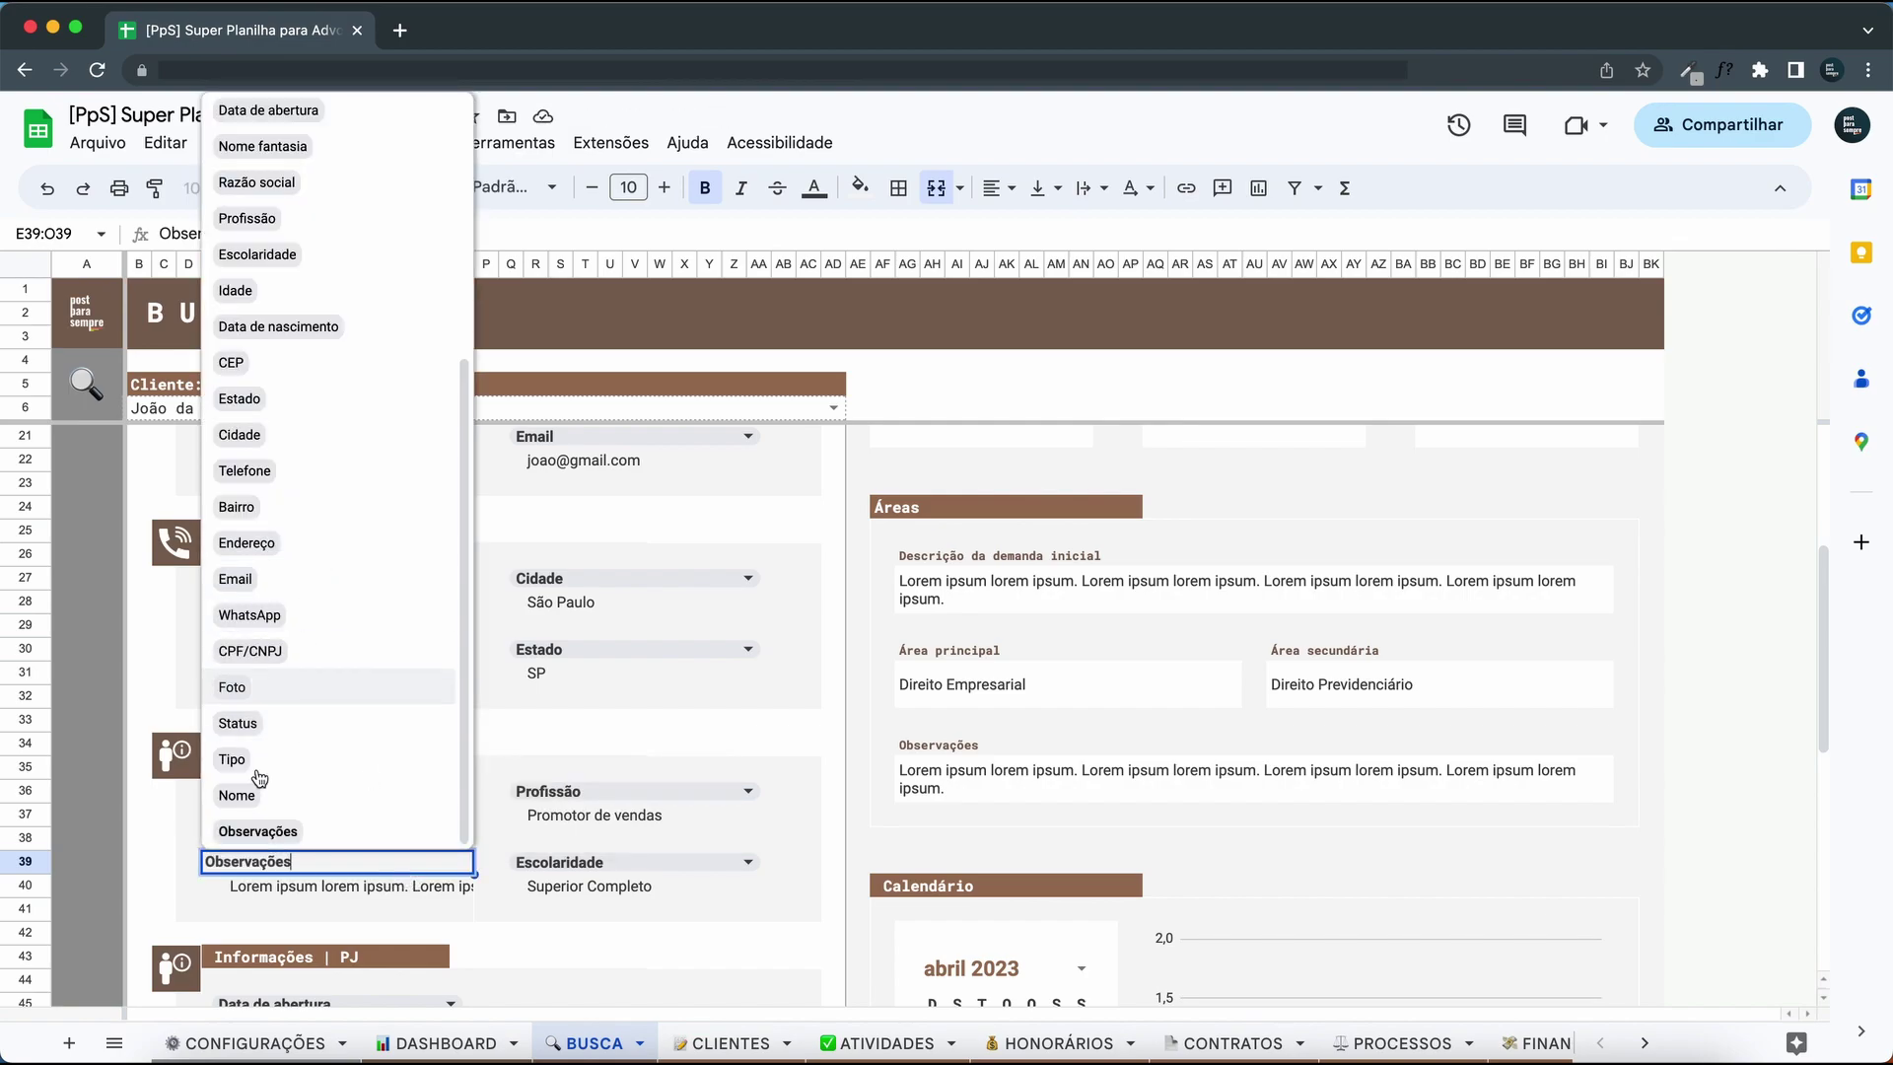
left_click(165, 841)
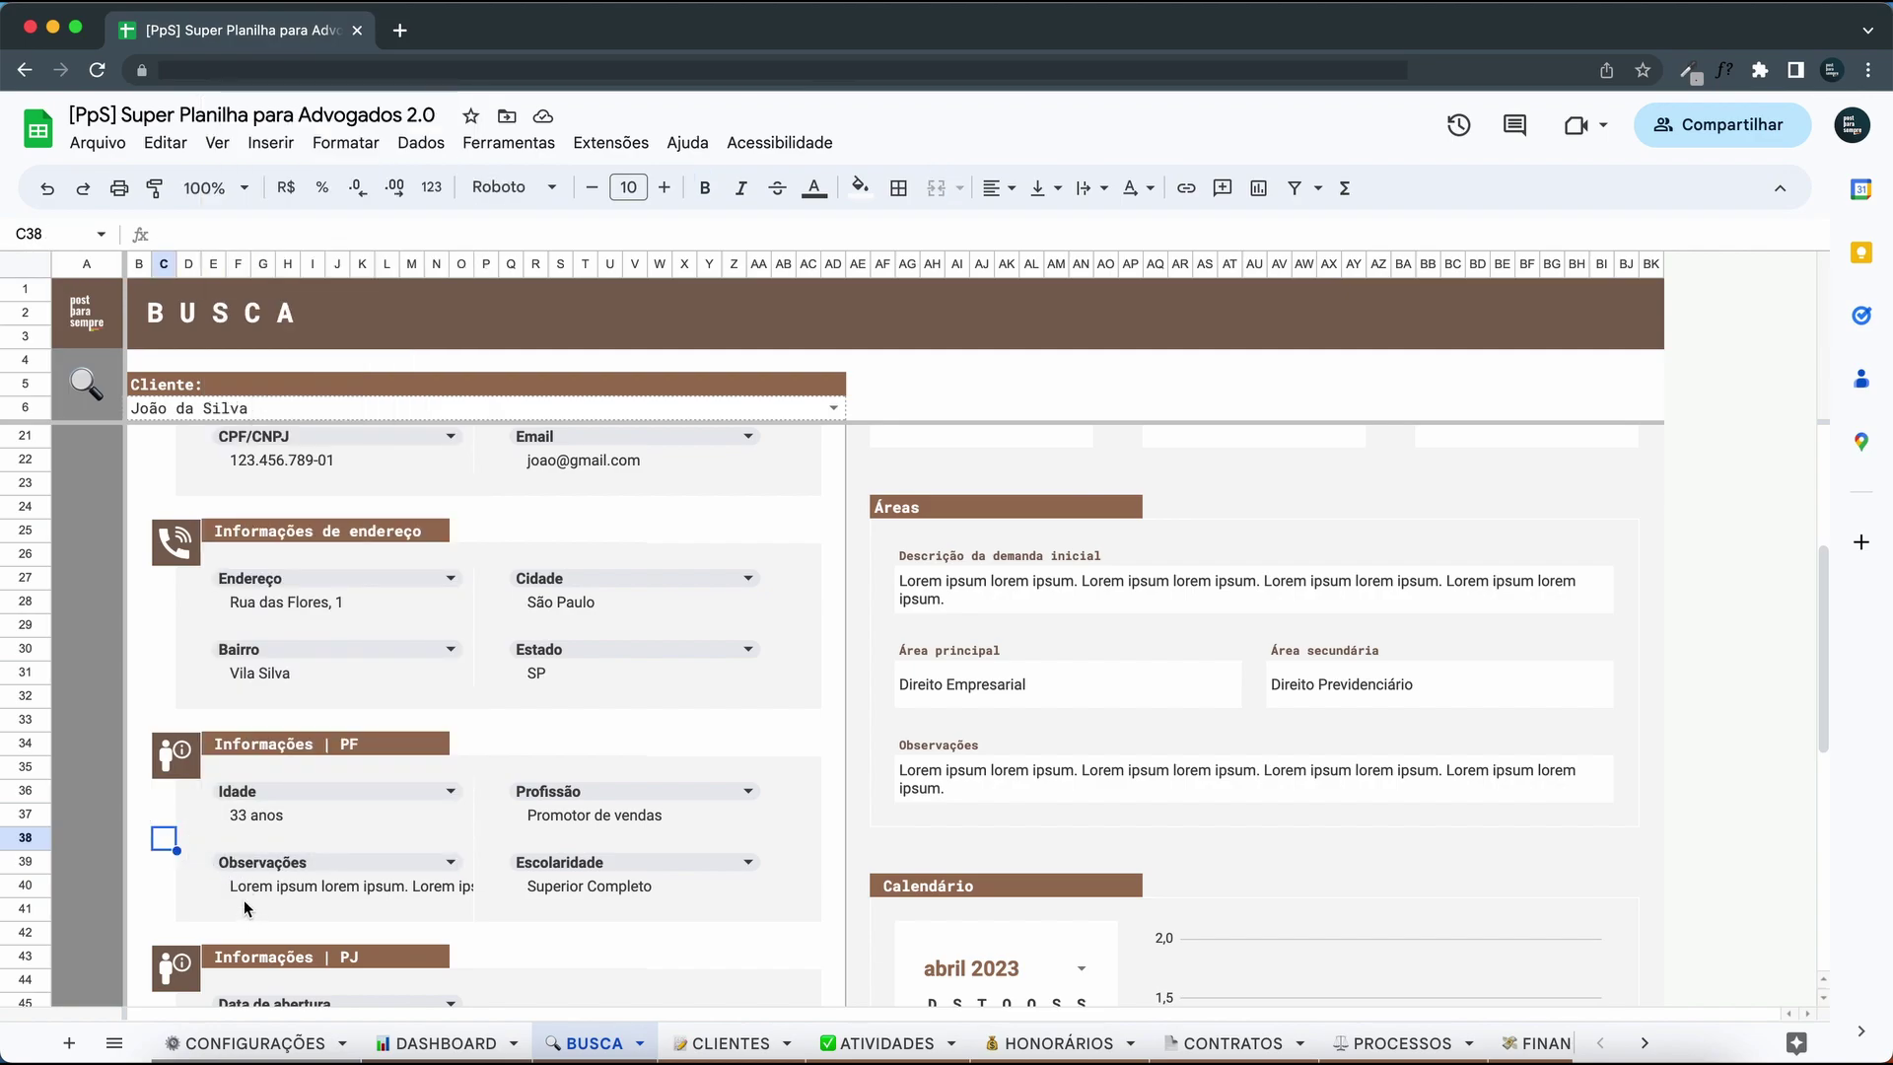
key("ctrl+z")
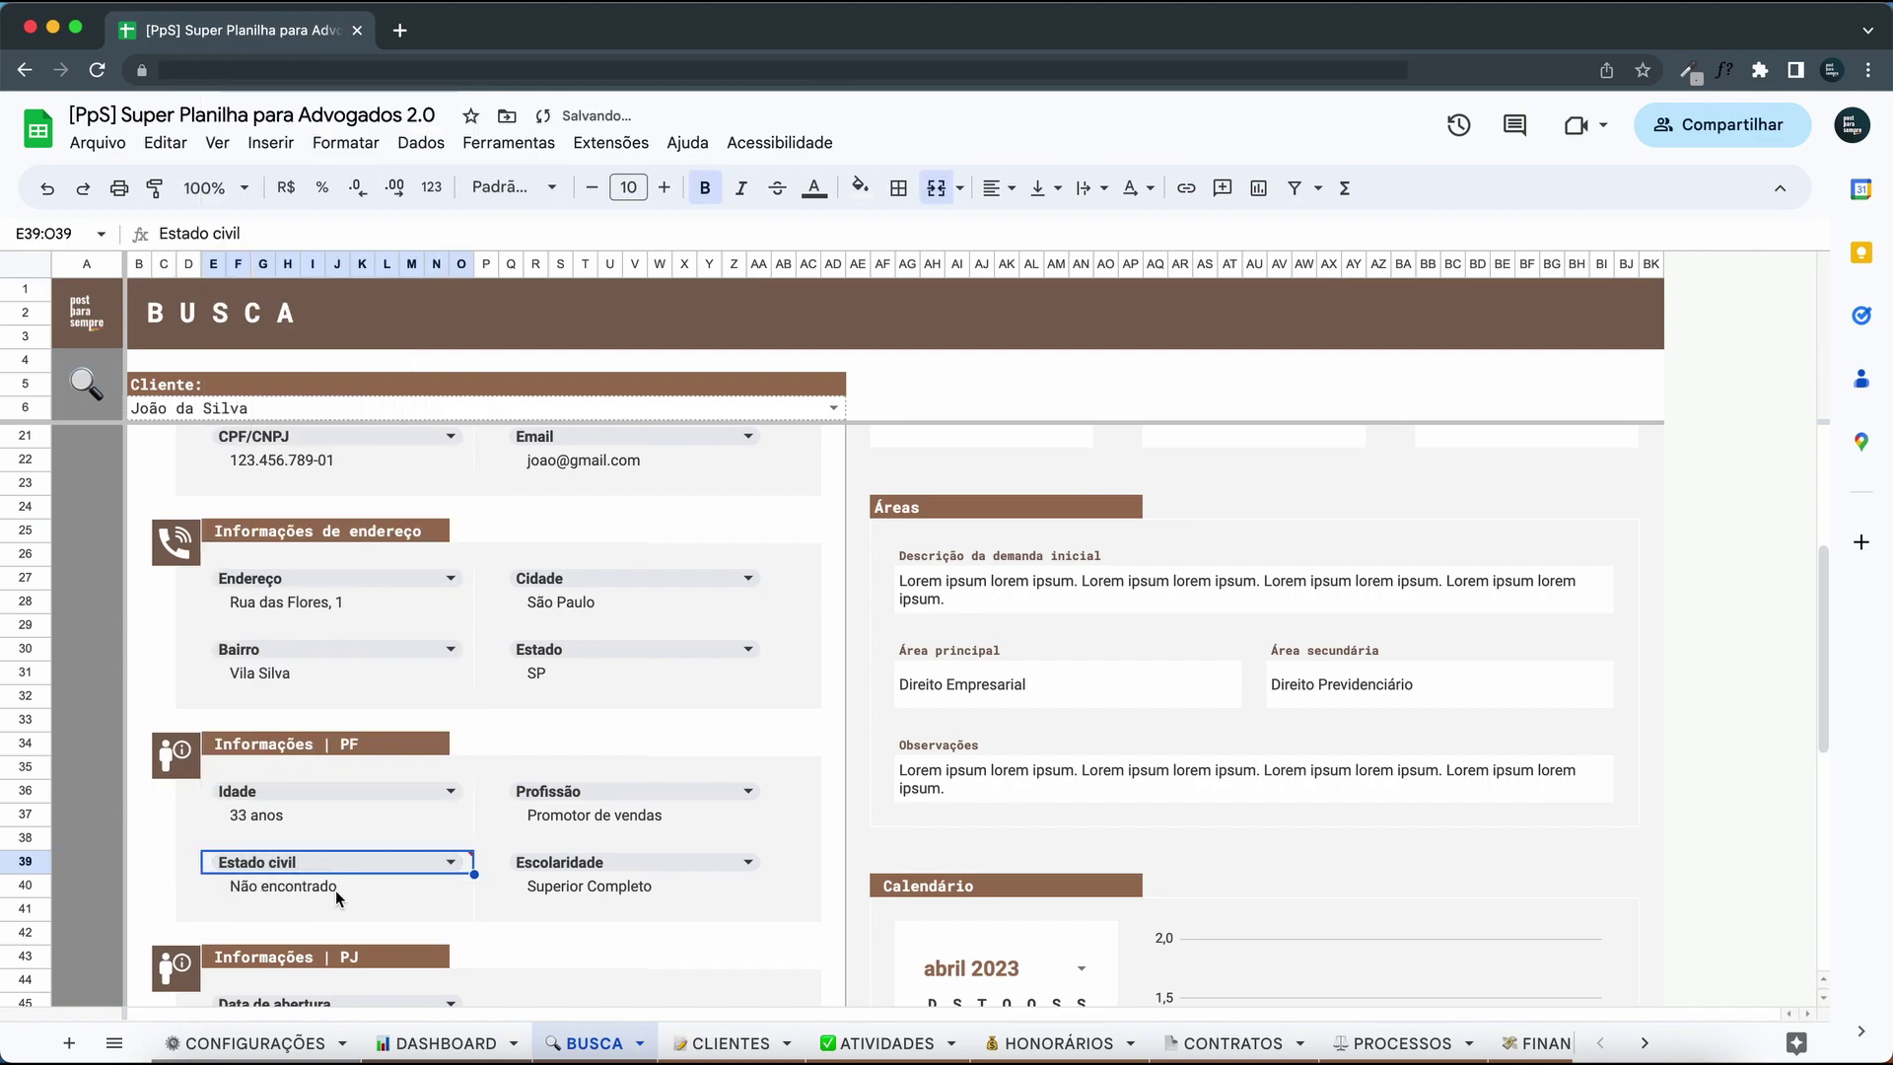
Compare the Estado civil field in BUSCA with the PESSOA FÍSICA and PESSOA JURÍDICA columns in CLIENTES.
left_click(729, 1043)
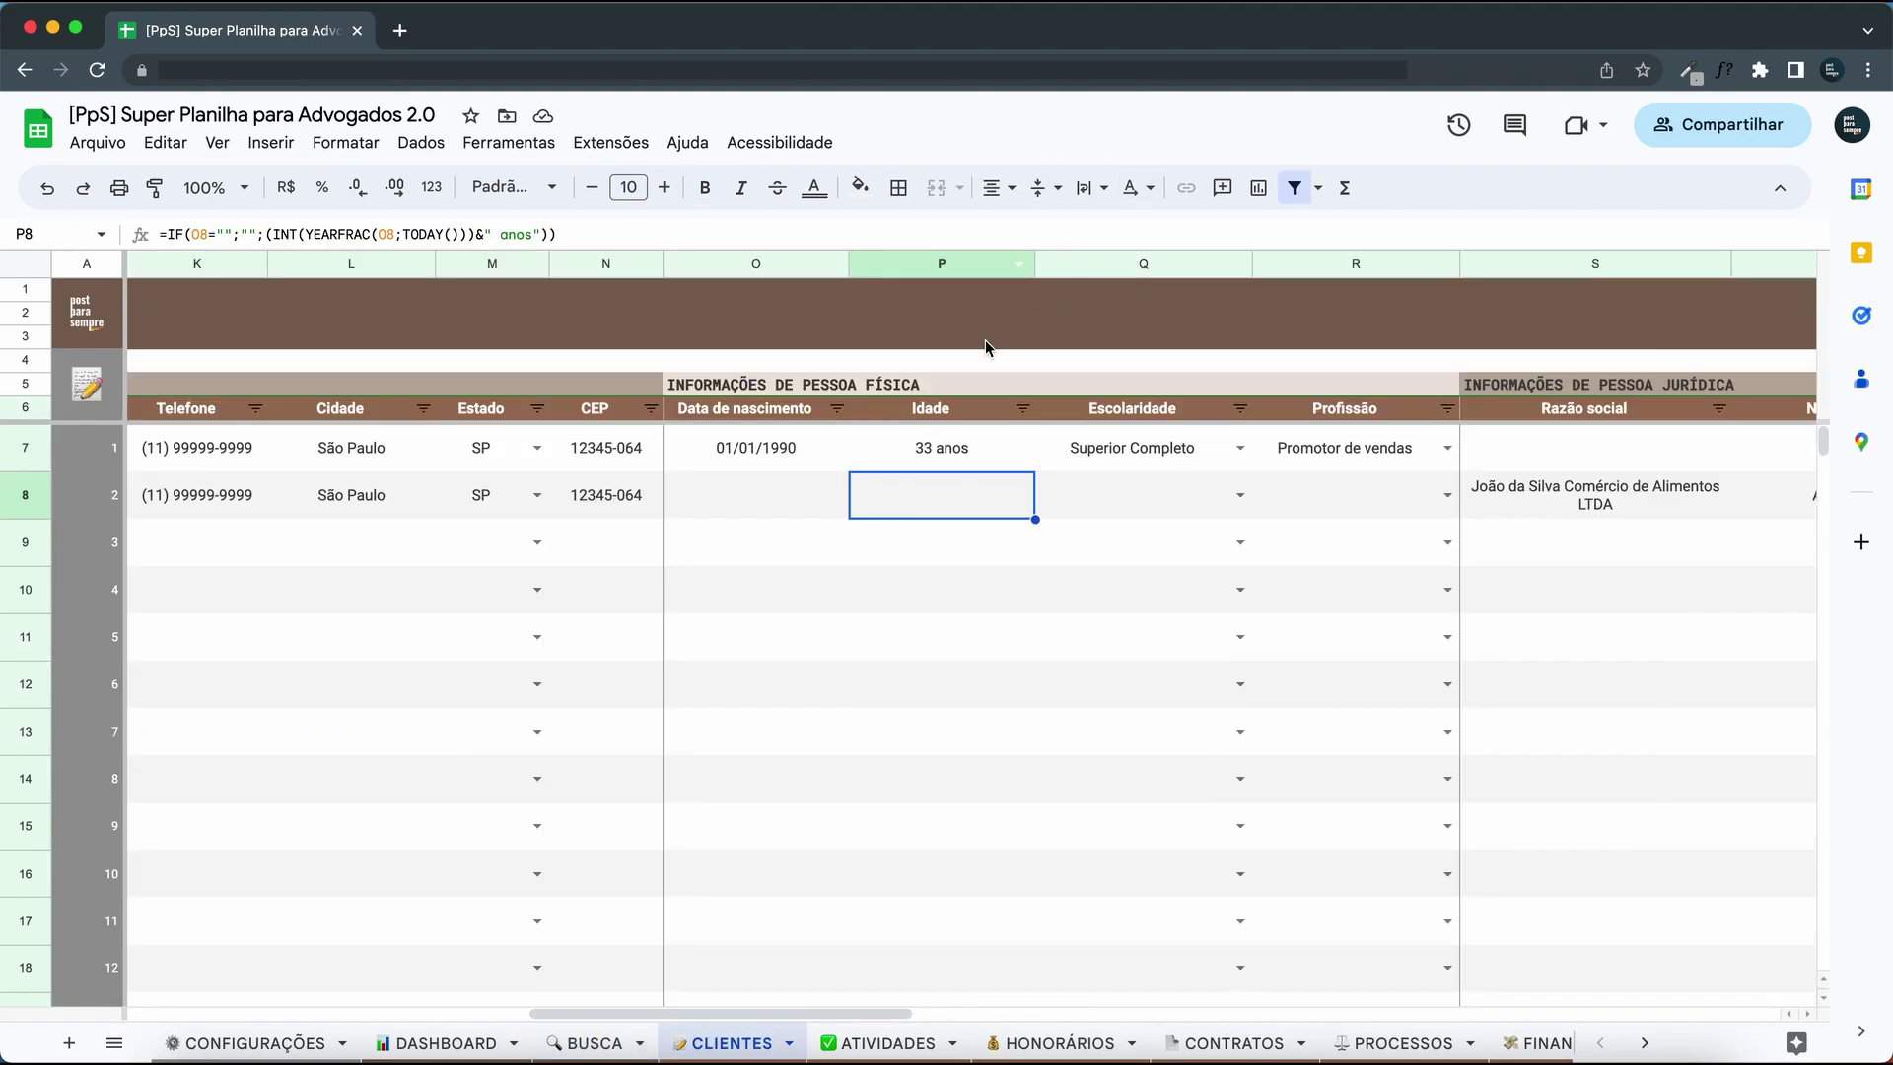
left_click(586, 1044)
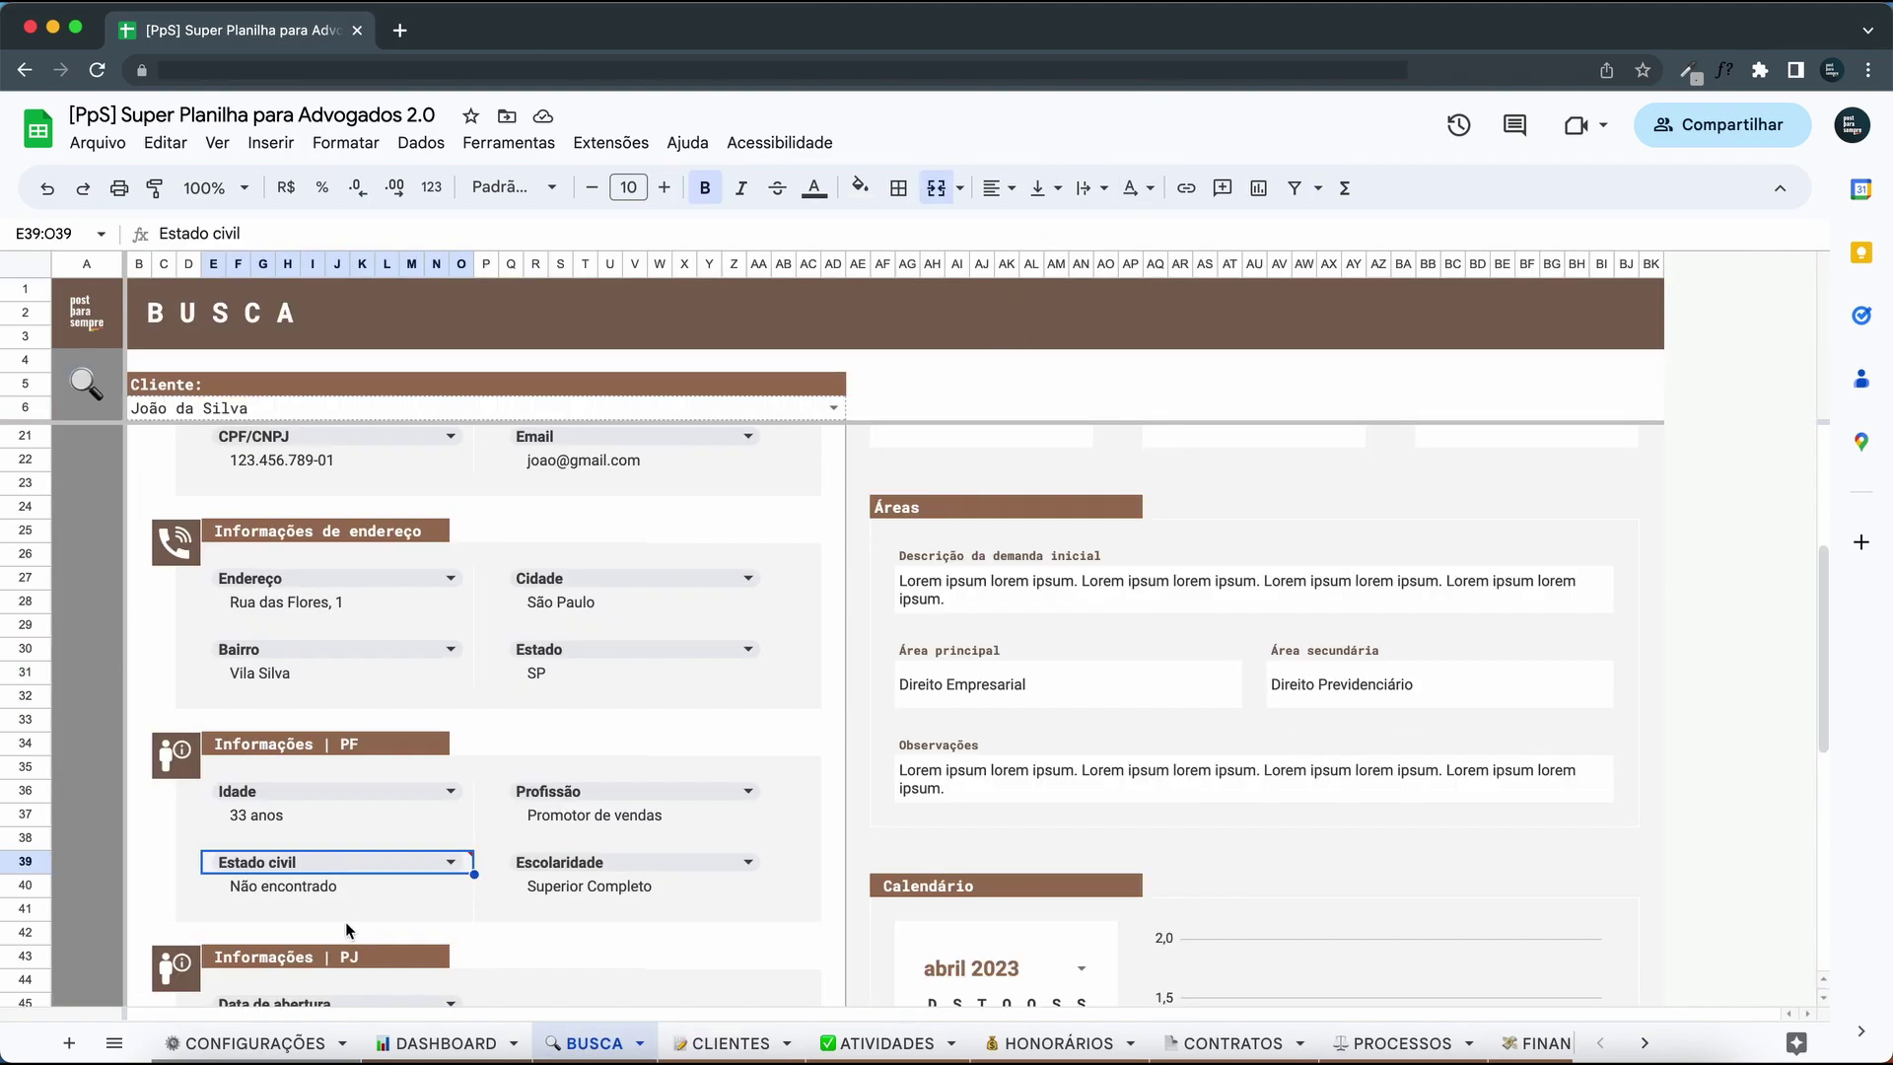
left_click(341, 861)
left_click(164, 880)
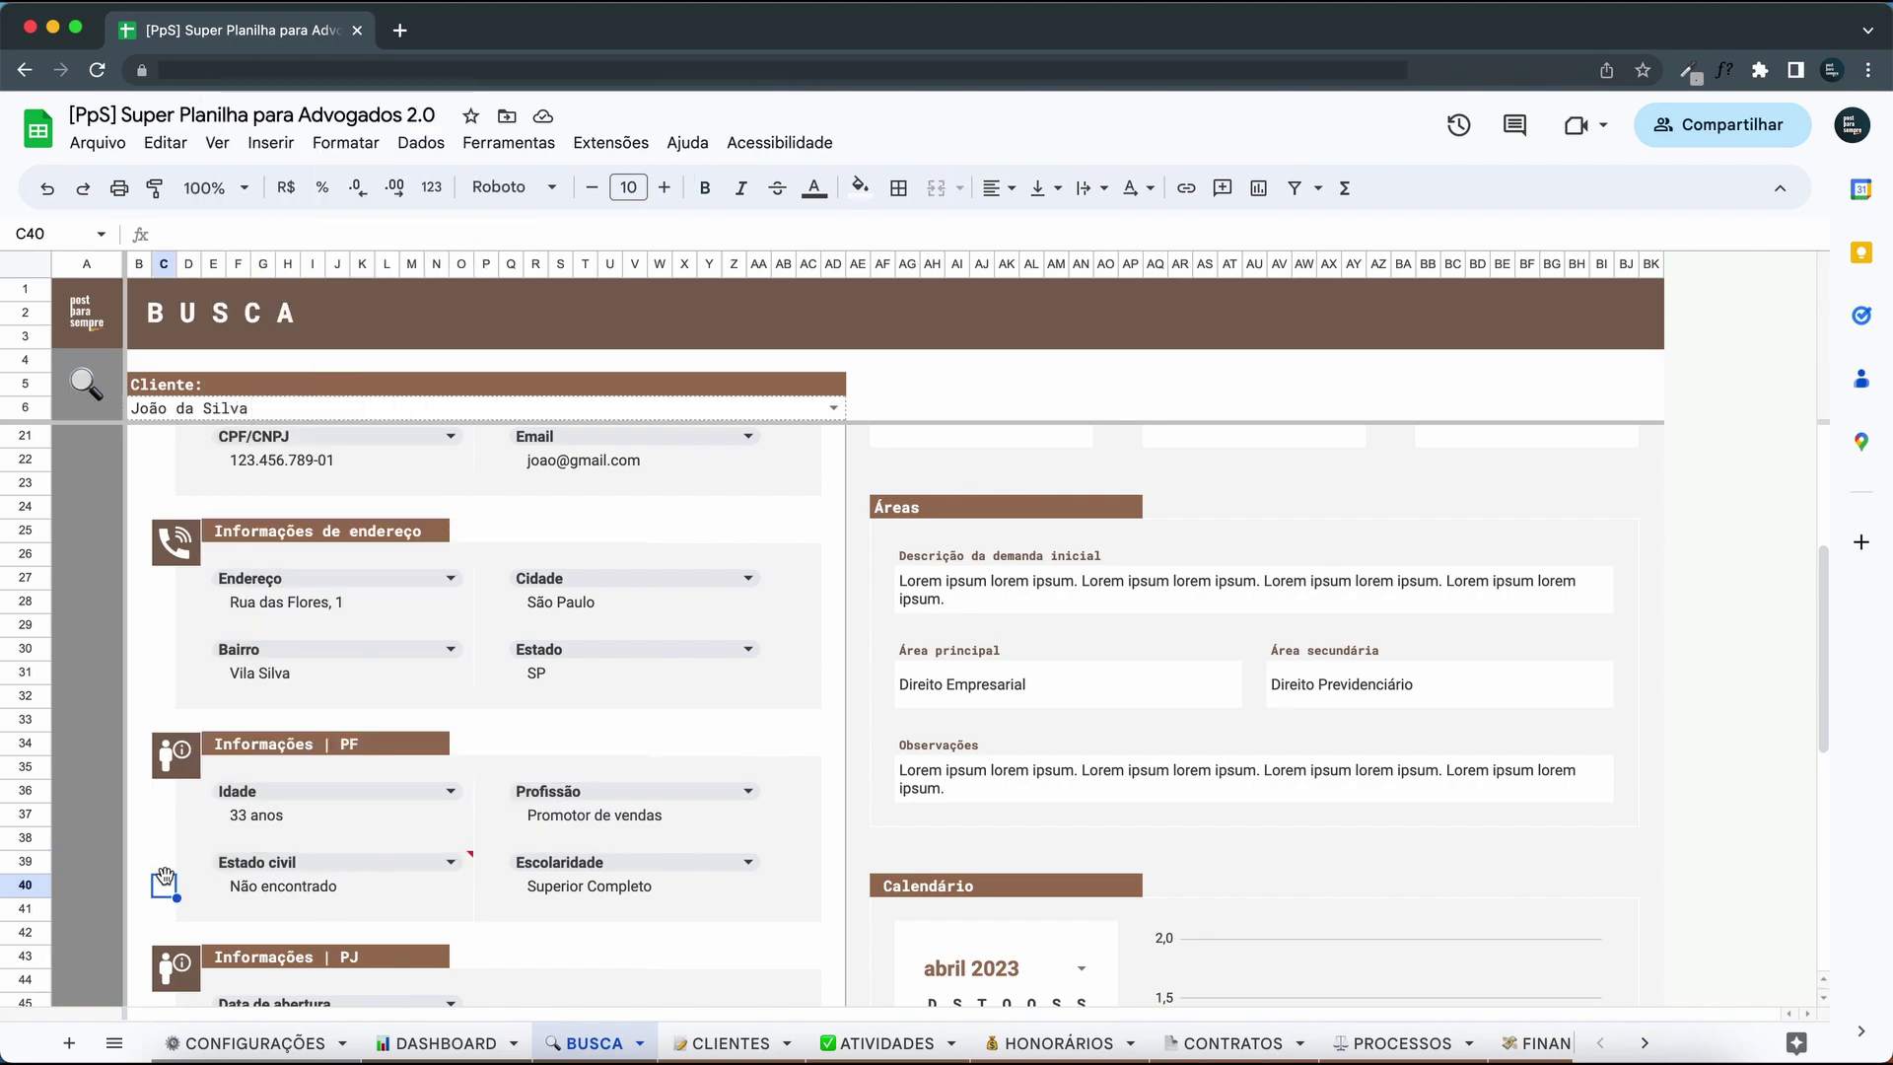
left_click(685, 1040)
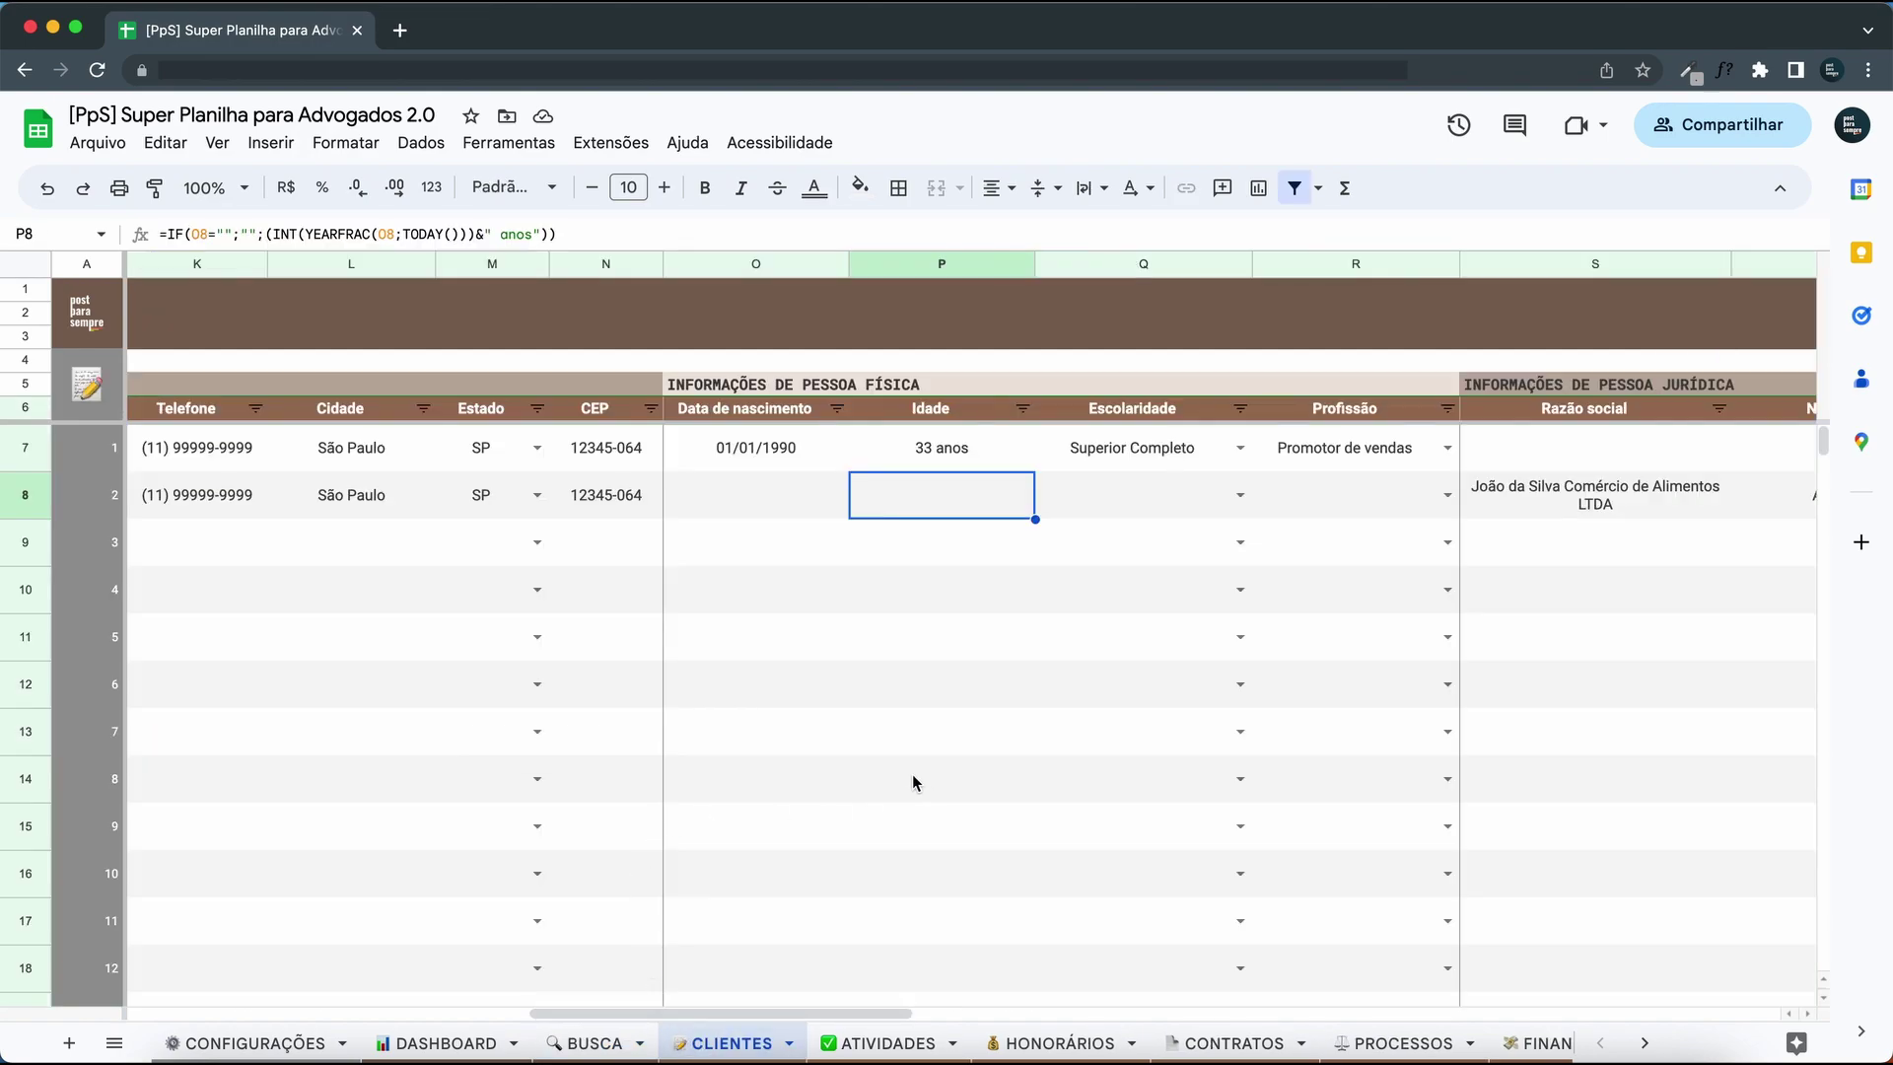
scroll(913, 781, "right", 10)
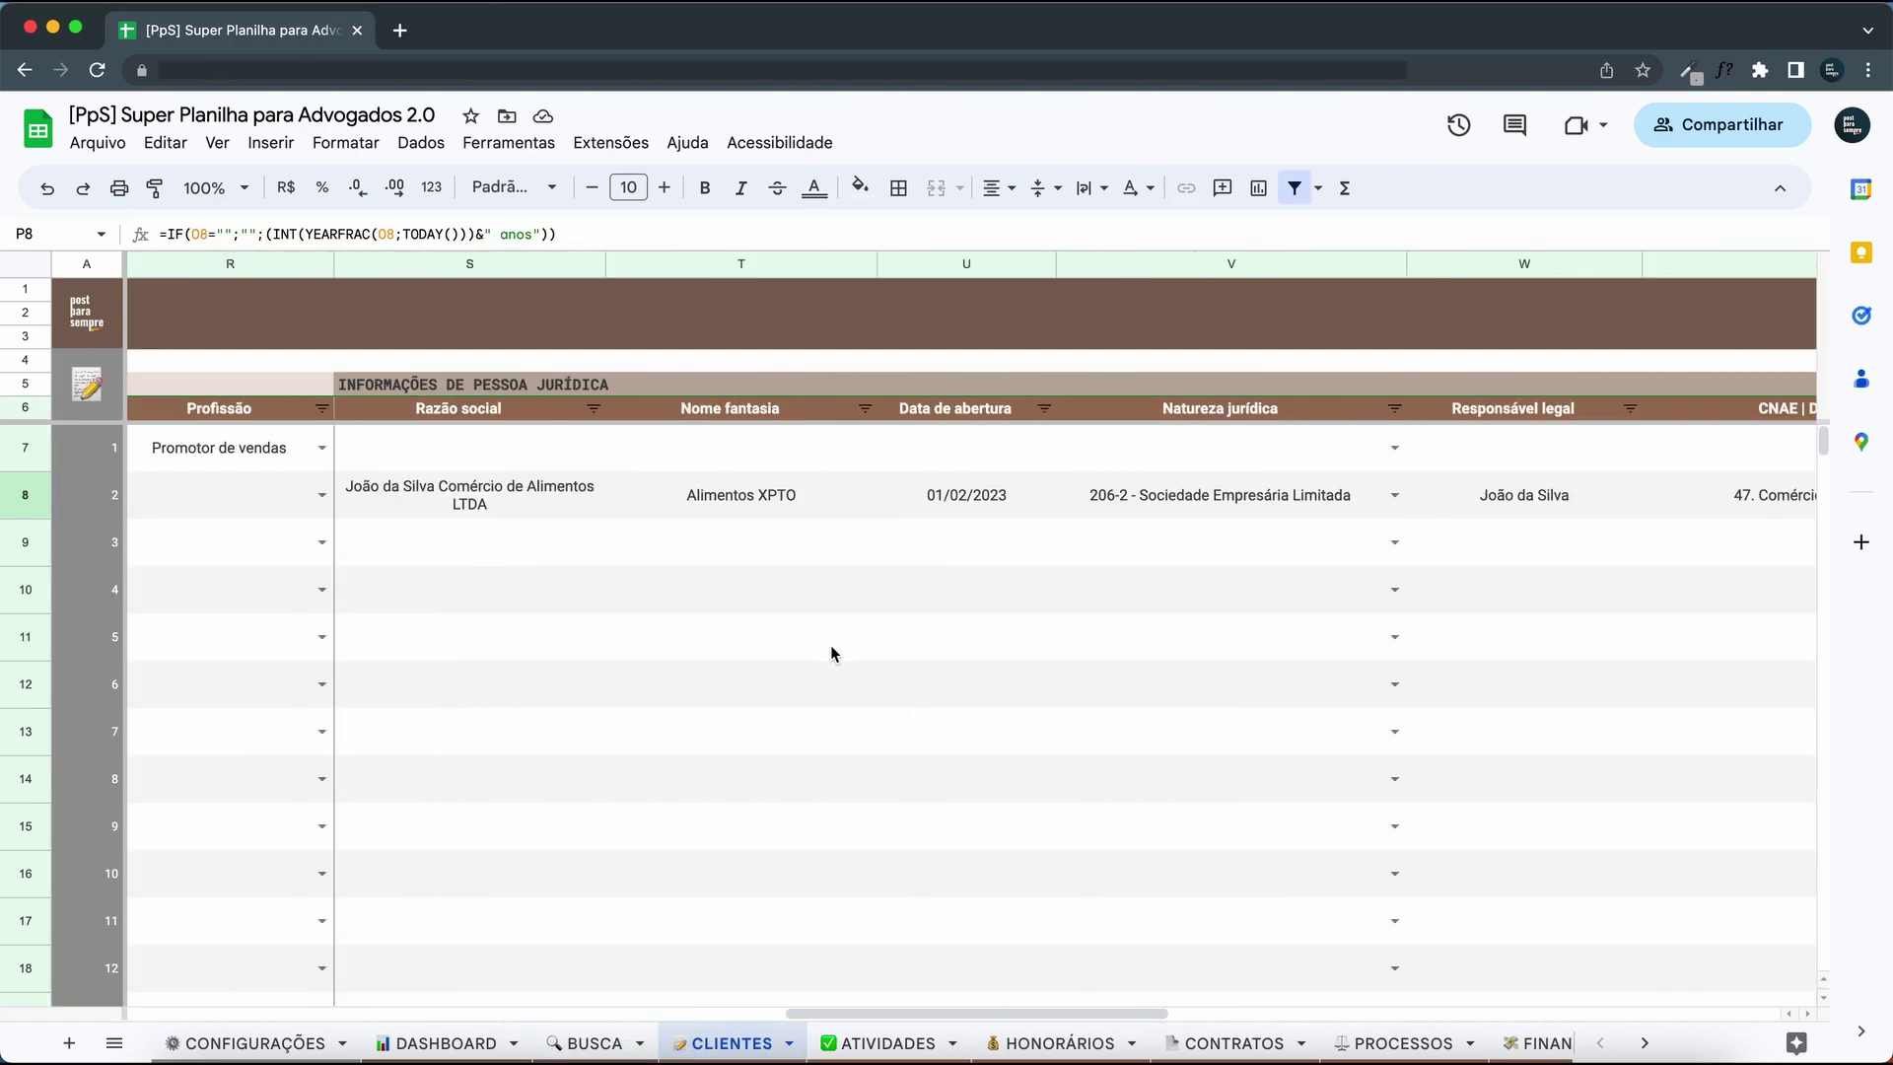
scroll(831, 649, "right", 2)
scroll(831, 651, "left", 2)
Open the DASHBOARD sheet and examine the chart of client numbers by Profissão in the clients section.
left_click(413, 1045)
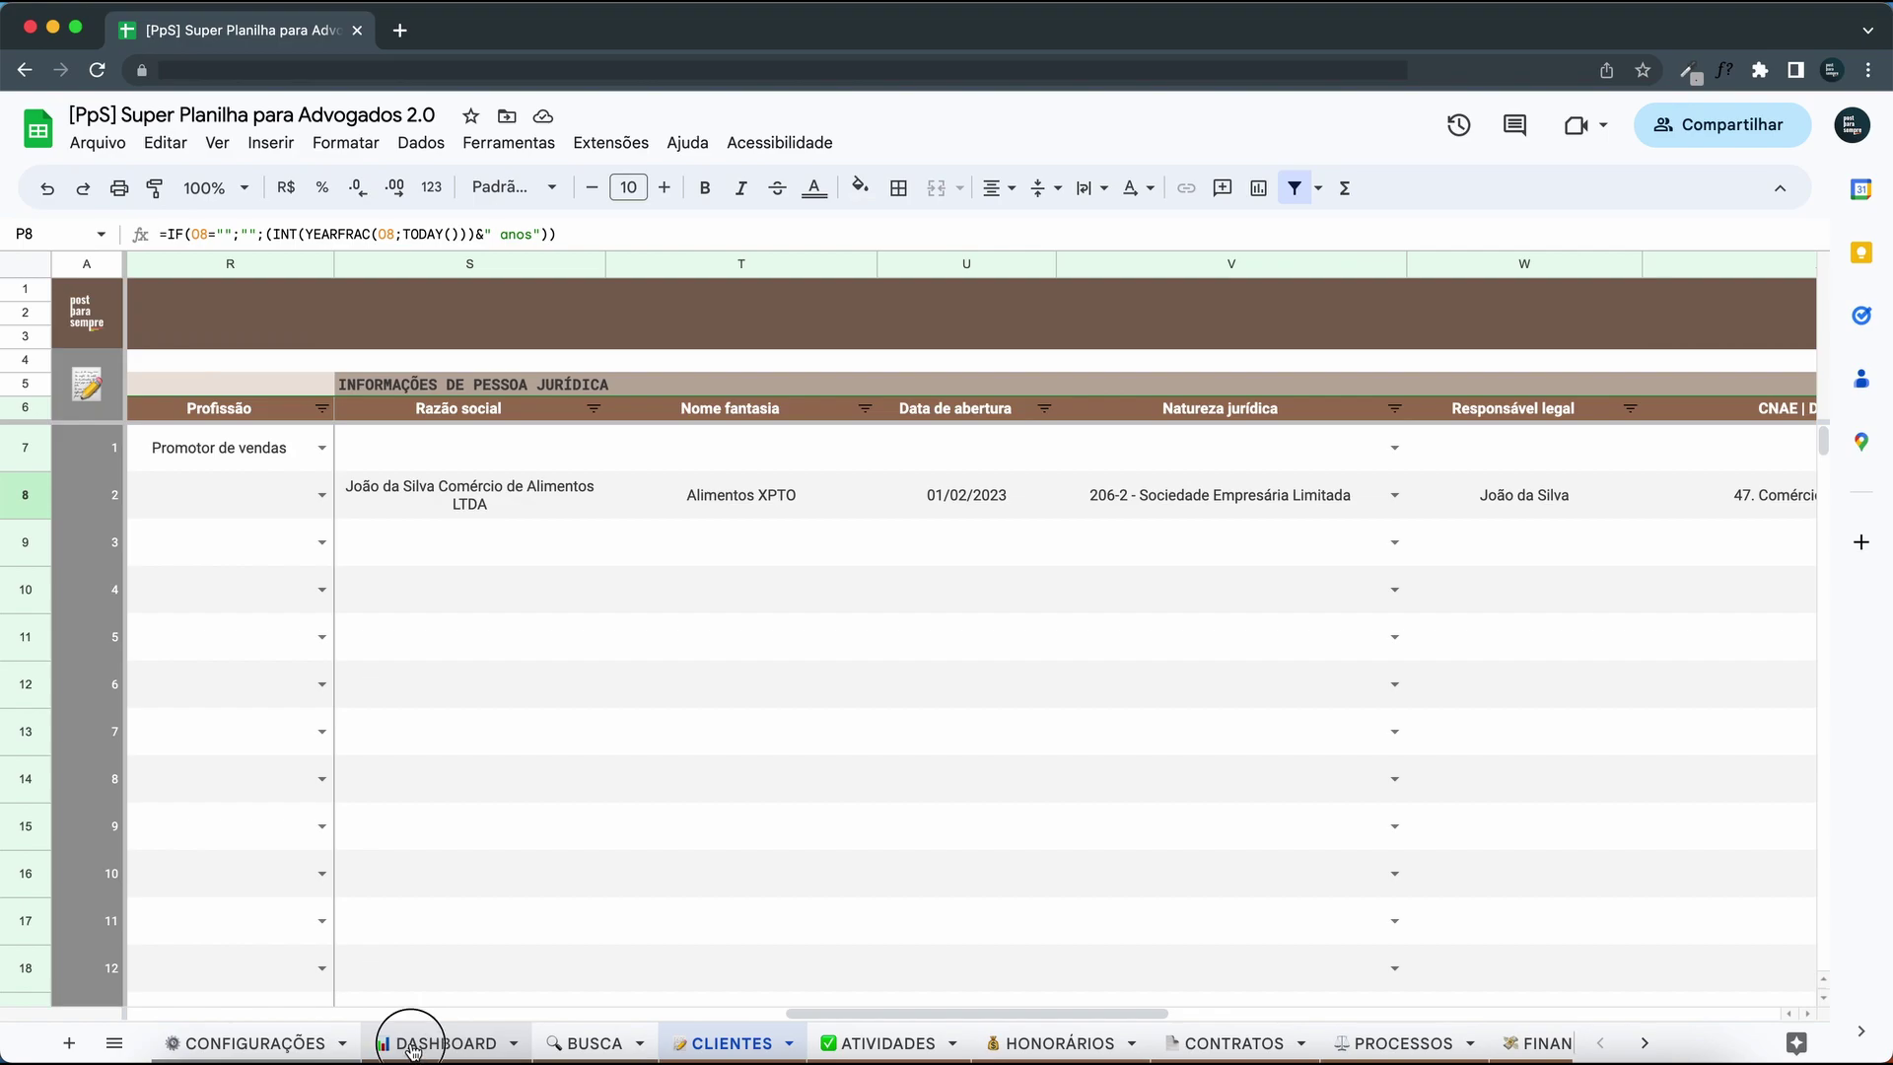
scroll(602, 791, "down", 2)
scroll(601, 799, "down", 5)
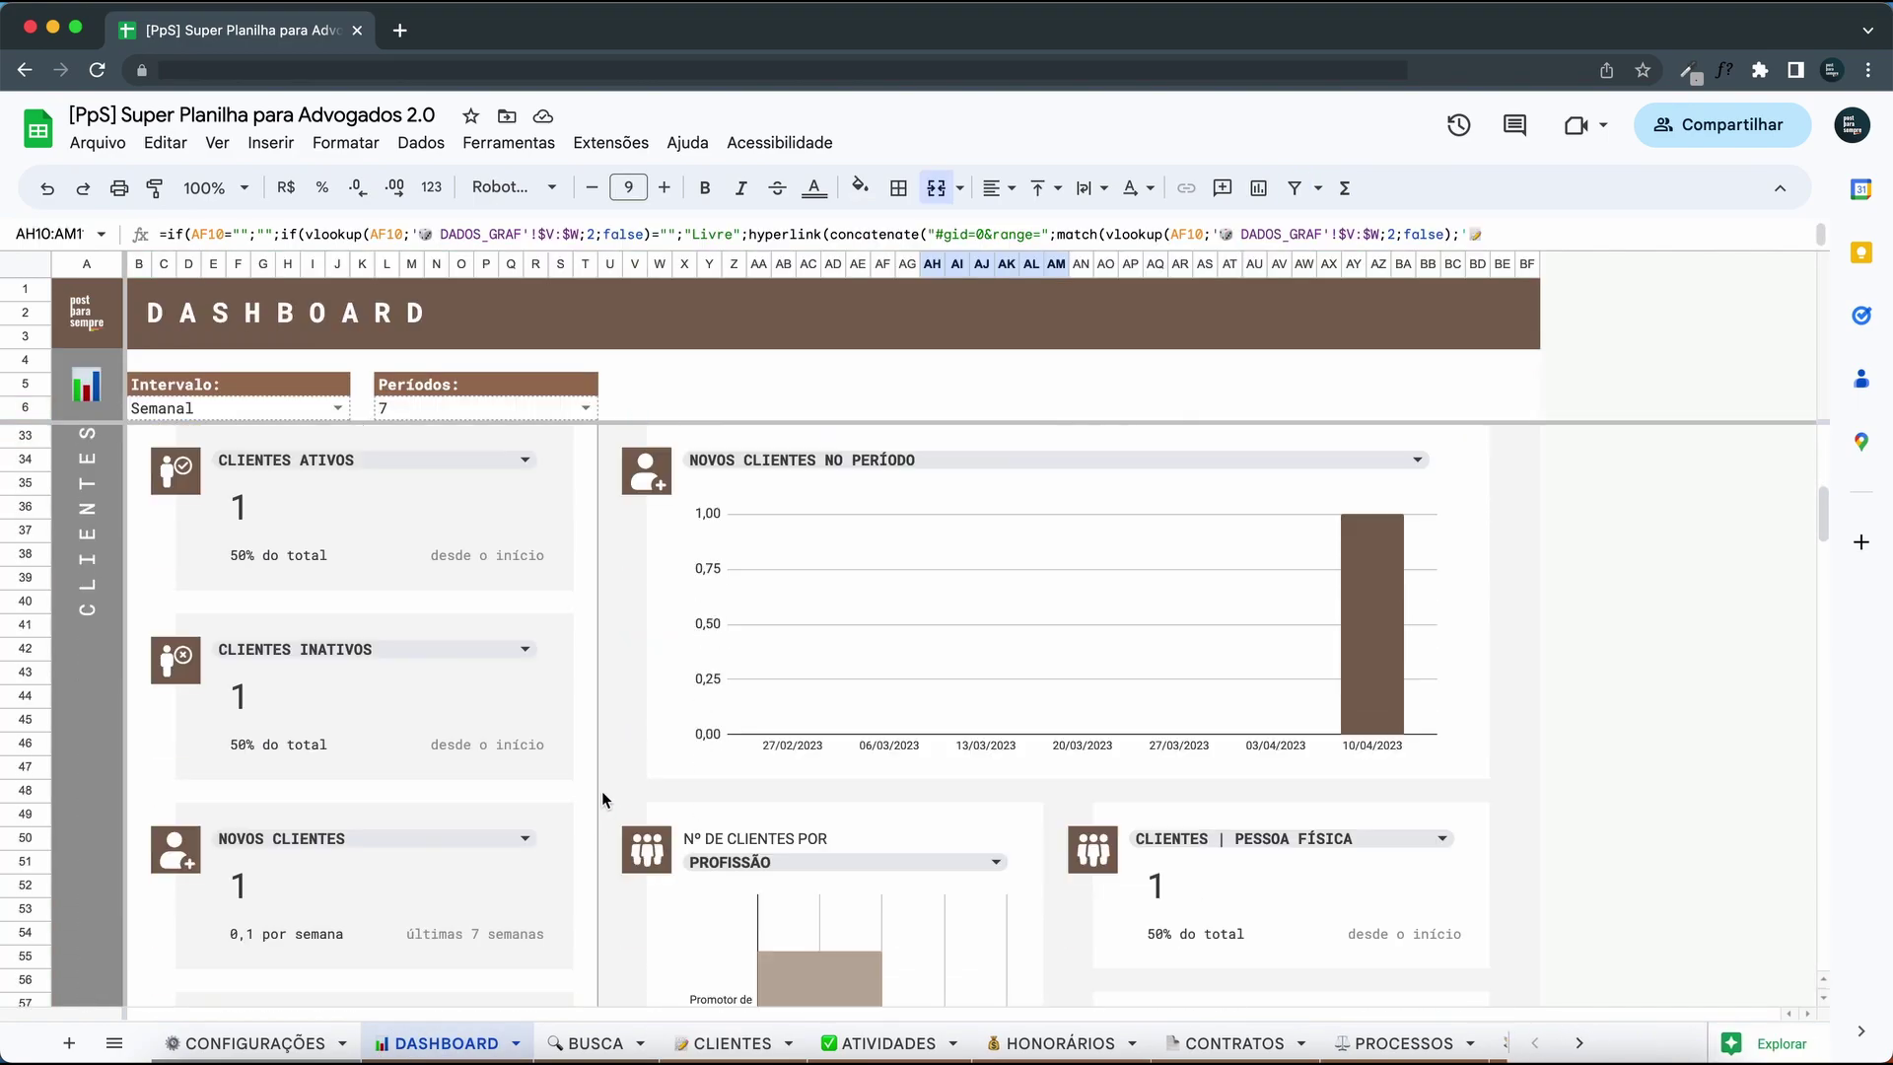
scroll(602, 791, "down", 3)
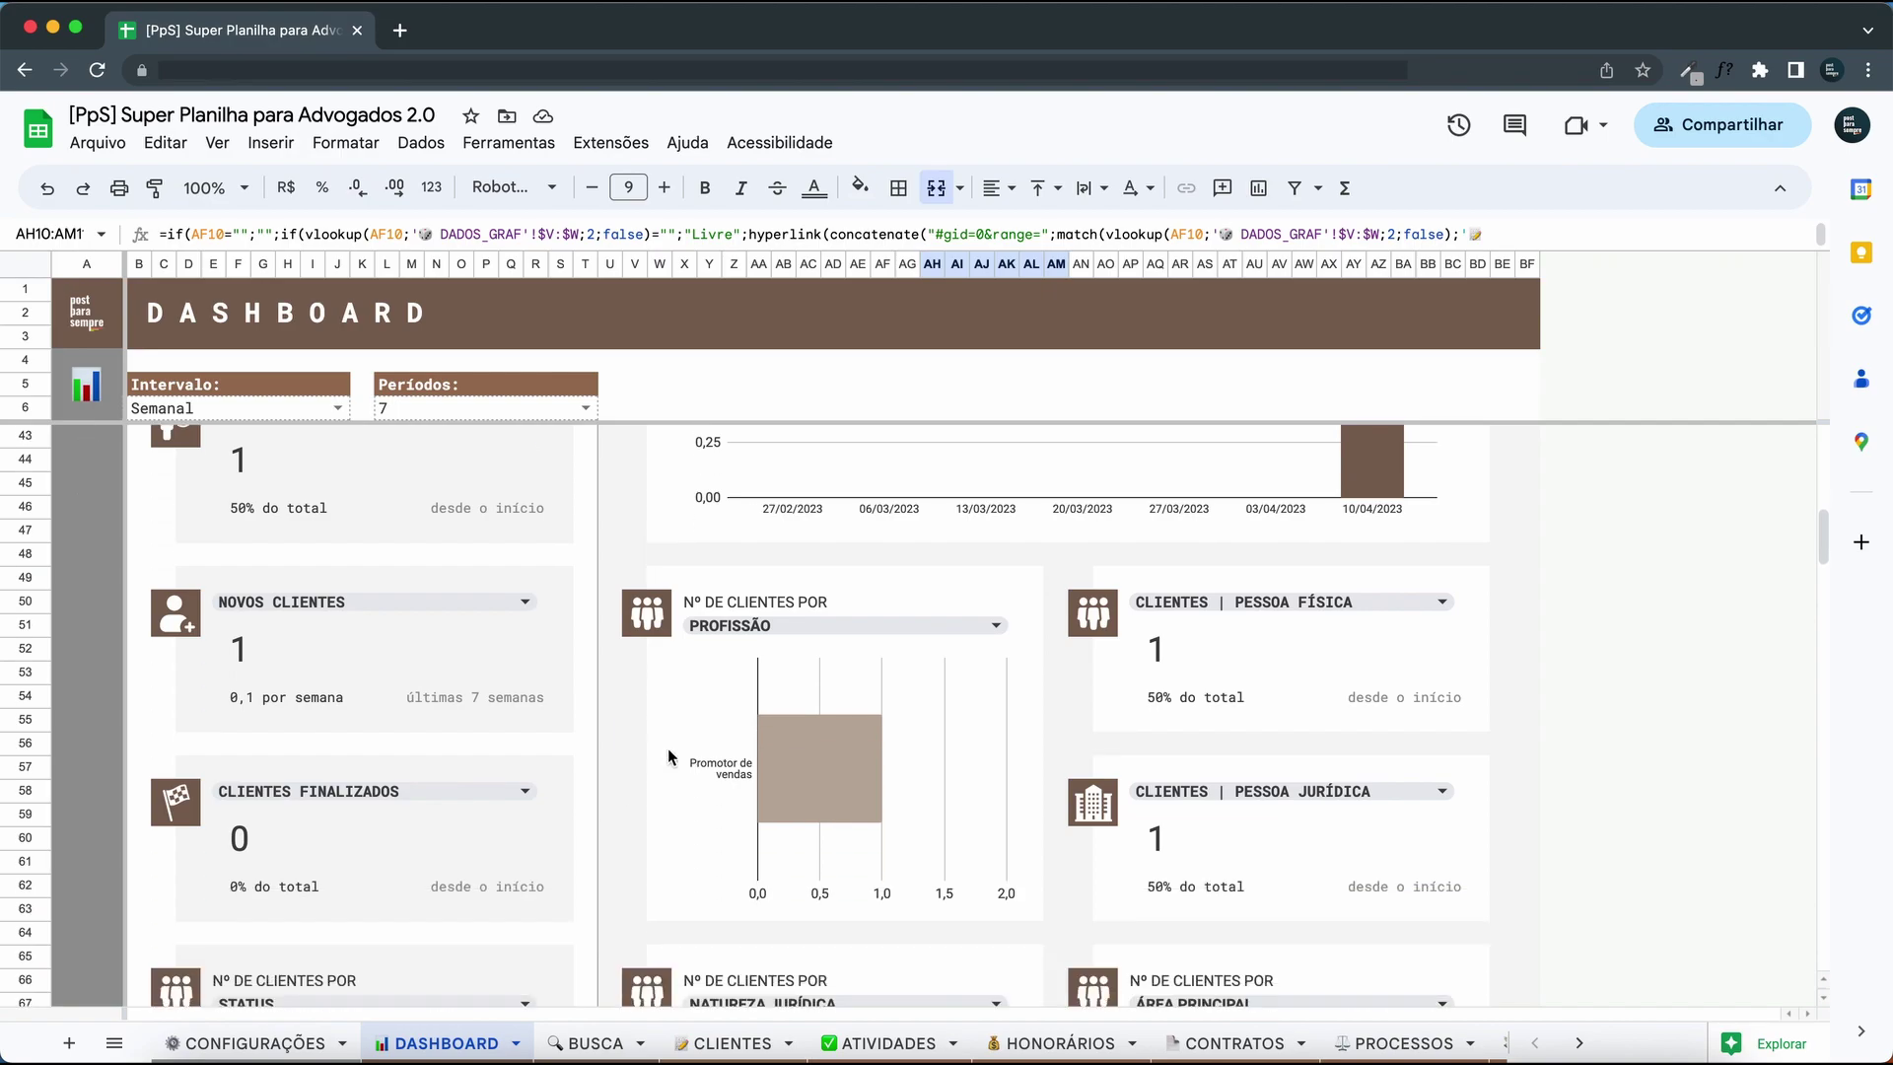
left_click(716, 603)
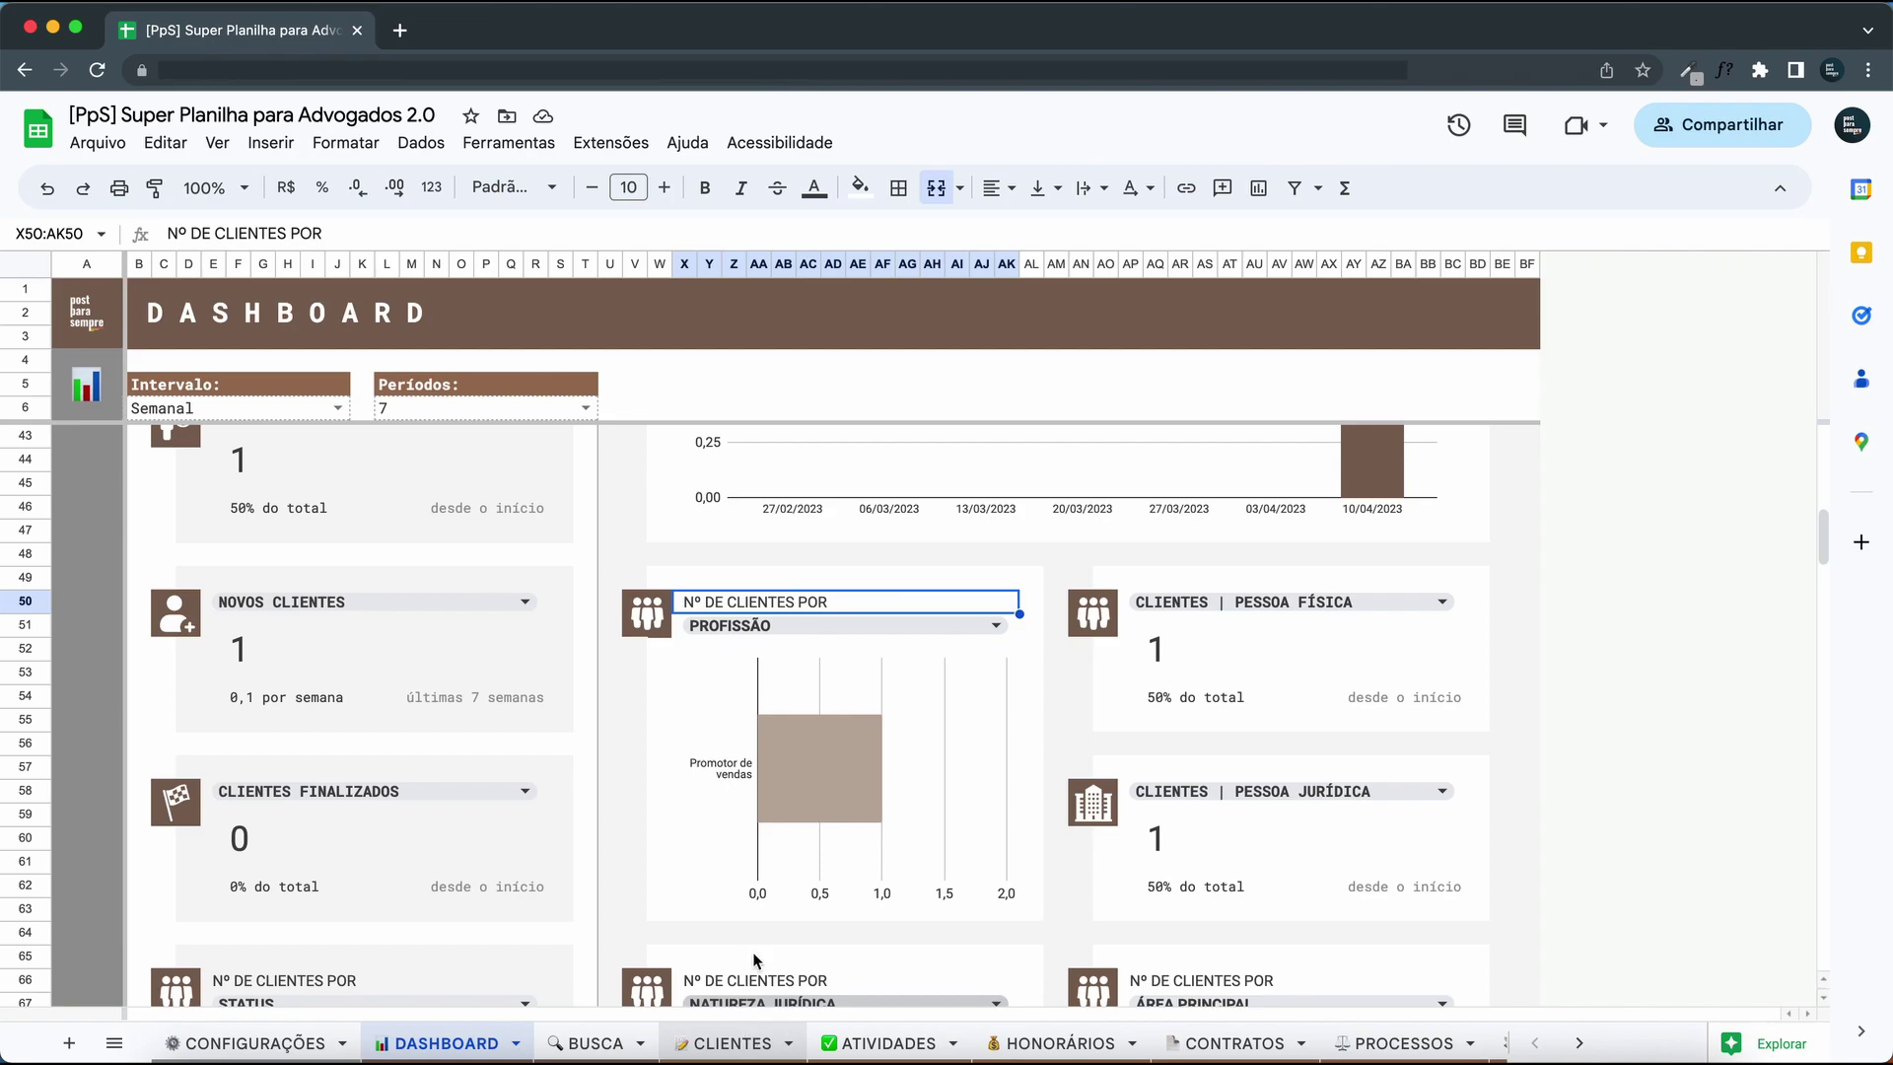
Delete the Profissão column from the INFORMAÇÕES DE PESSOA FÍSICA section of the CLIENTES sheet.
left_click(746, 1043)
scroll(736, 531, "right", 10)
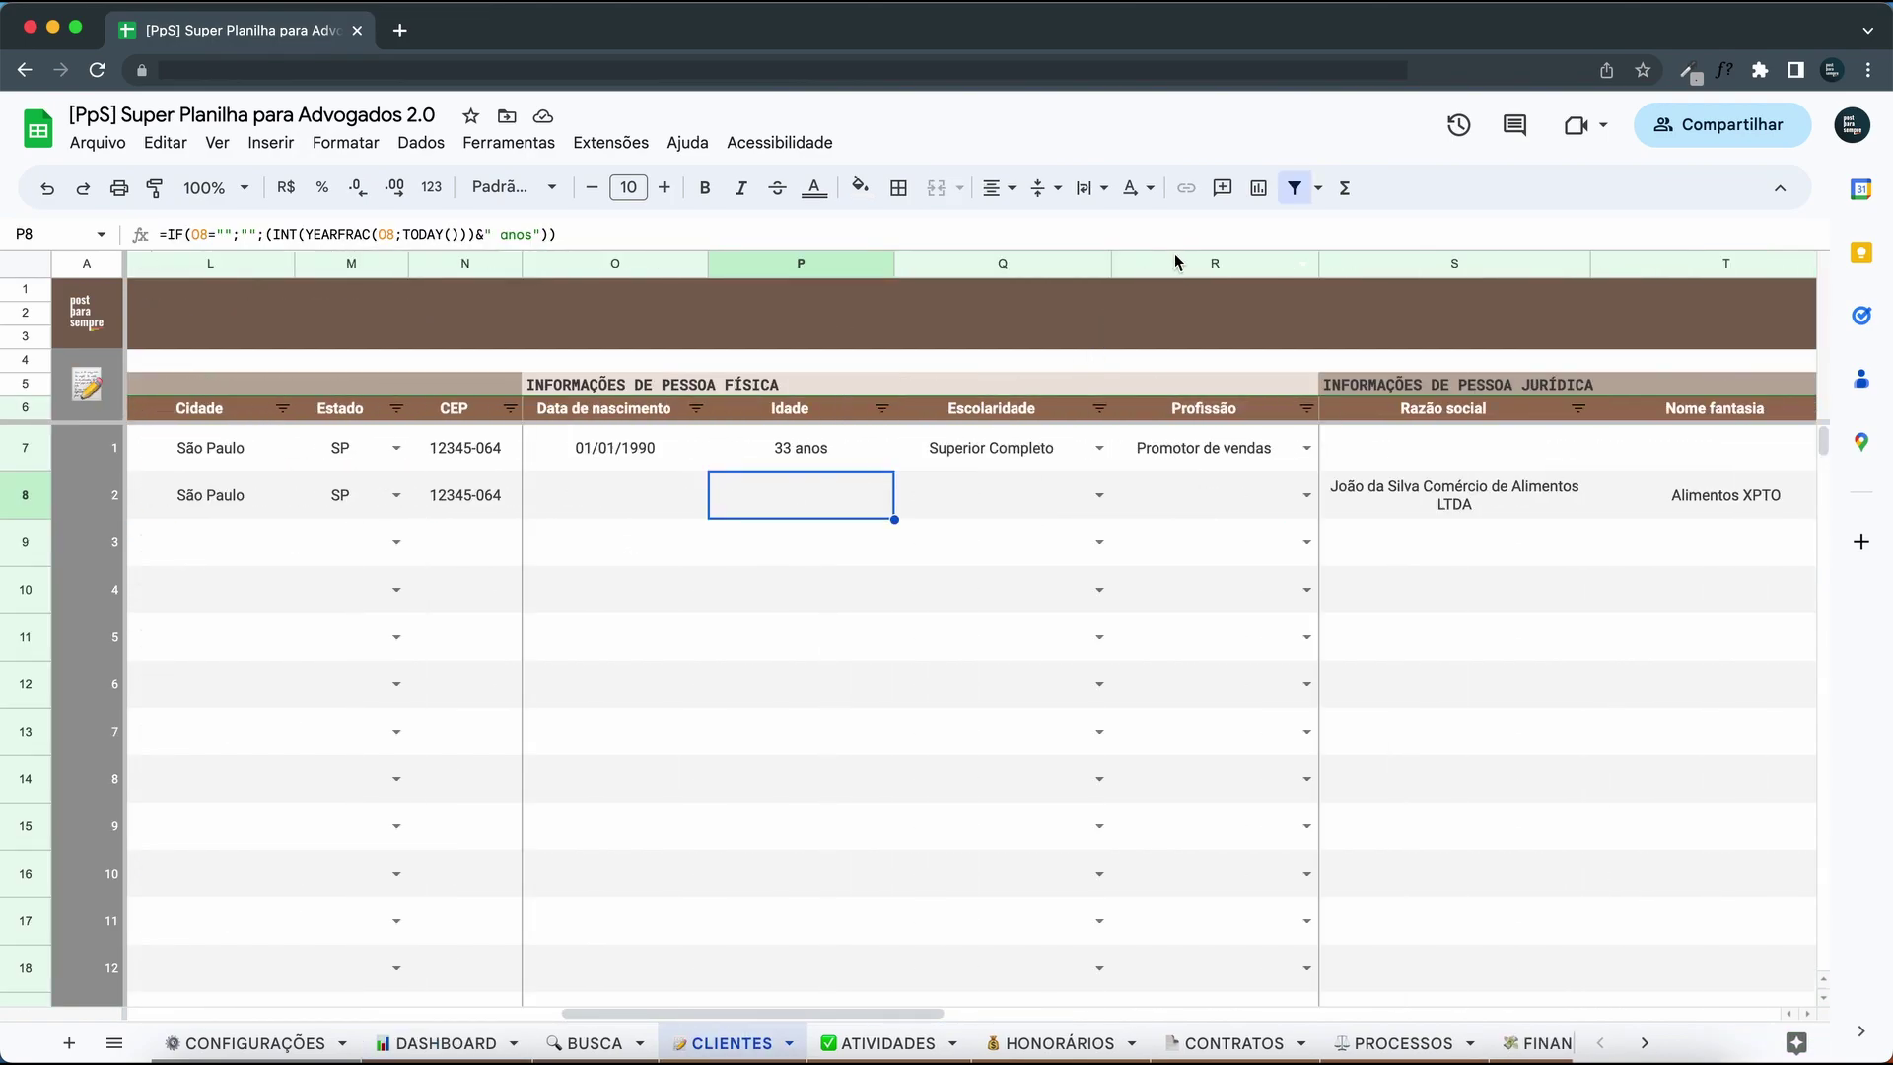
left_click(1176, 262)
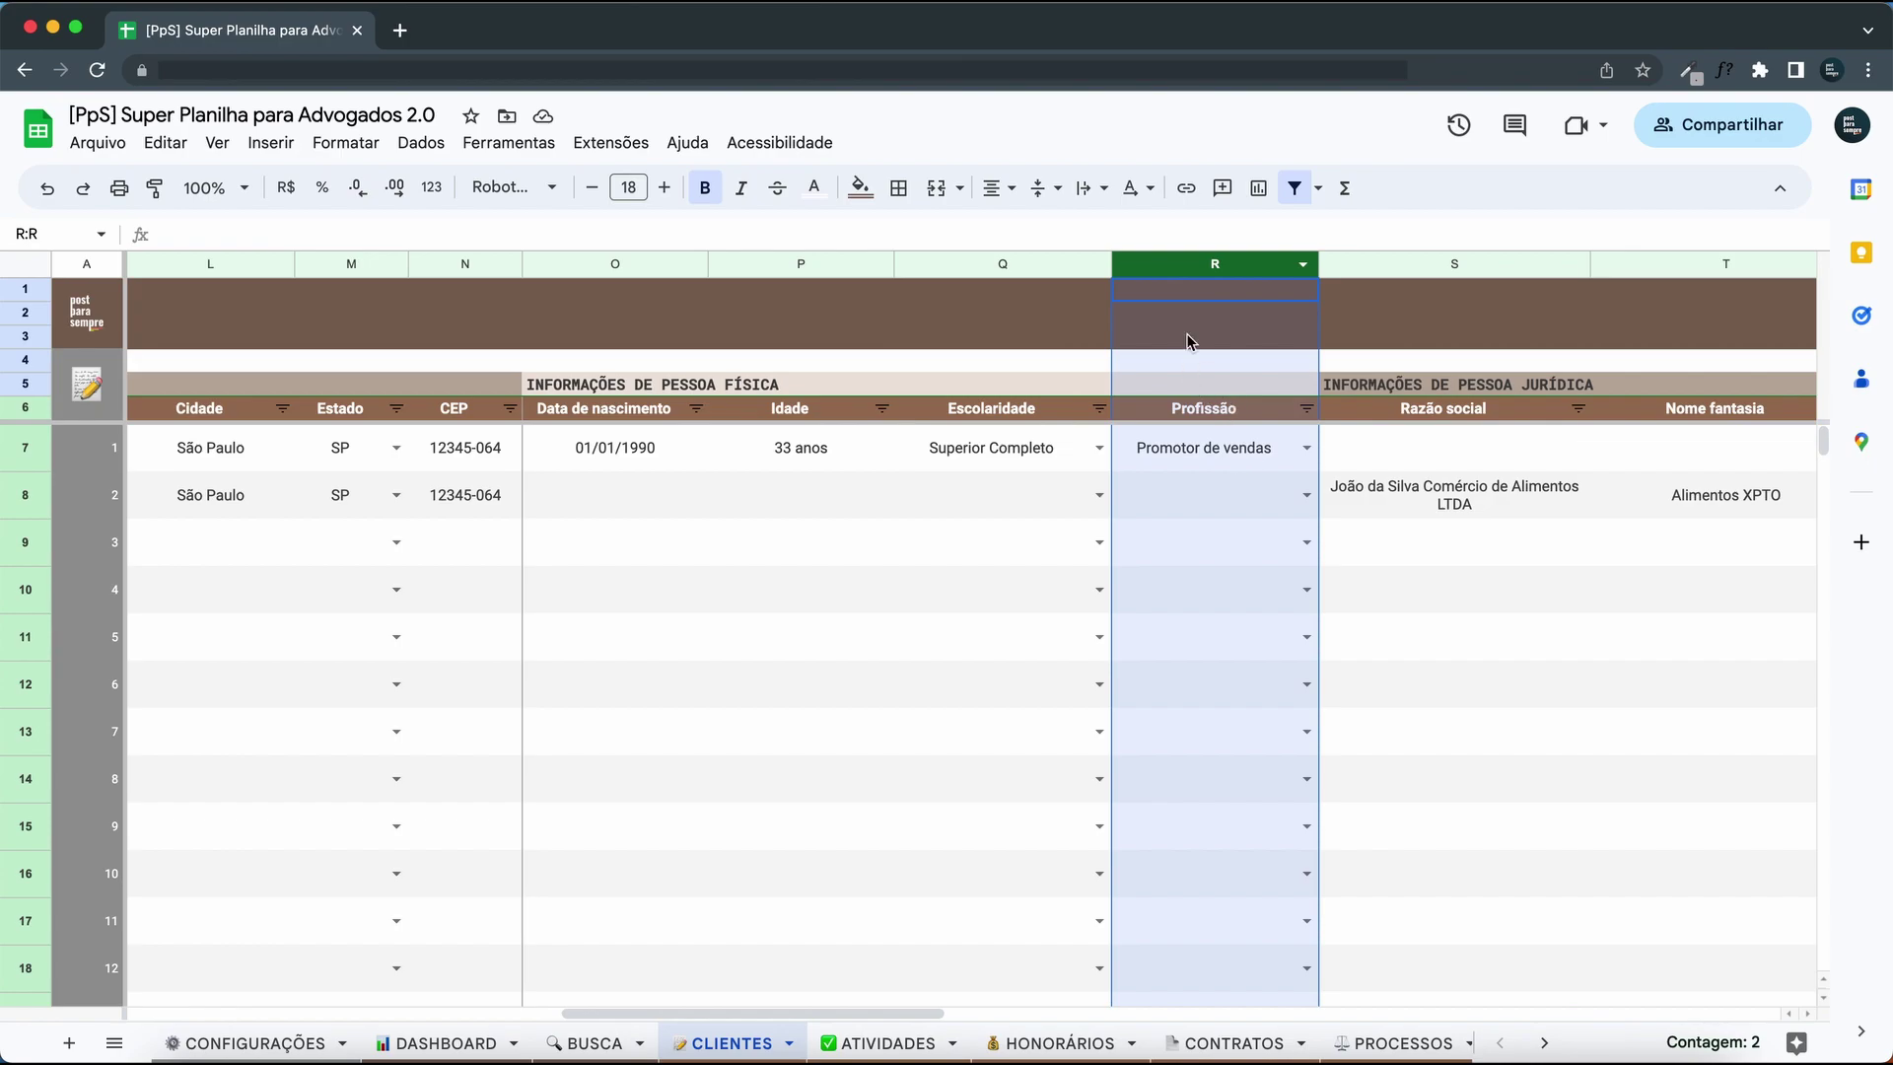
right_click(1196, 262)
left_click(1223, 531)
left_click(1008, 490)
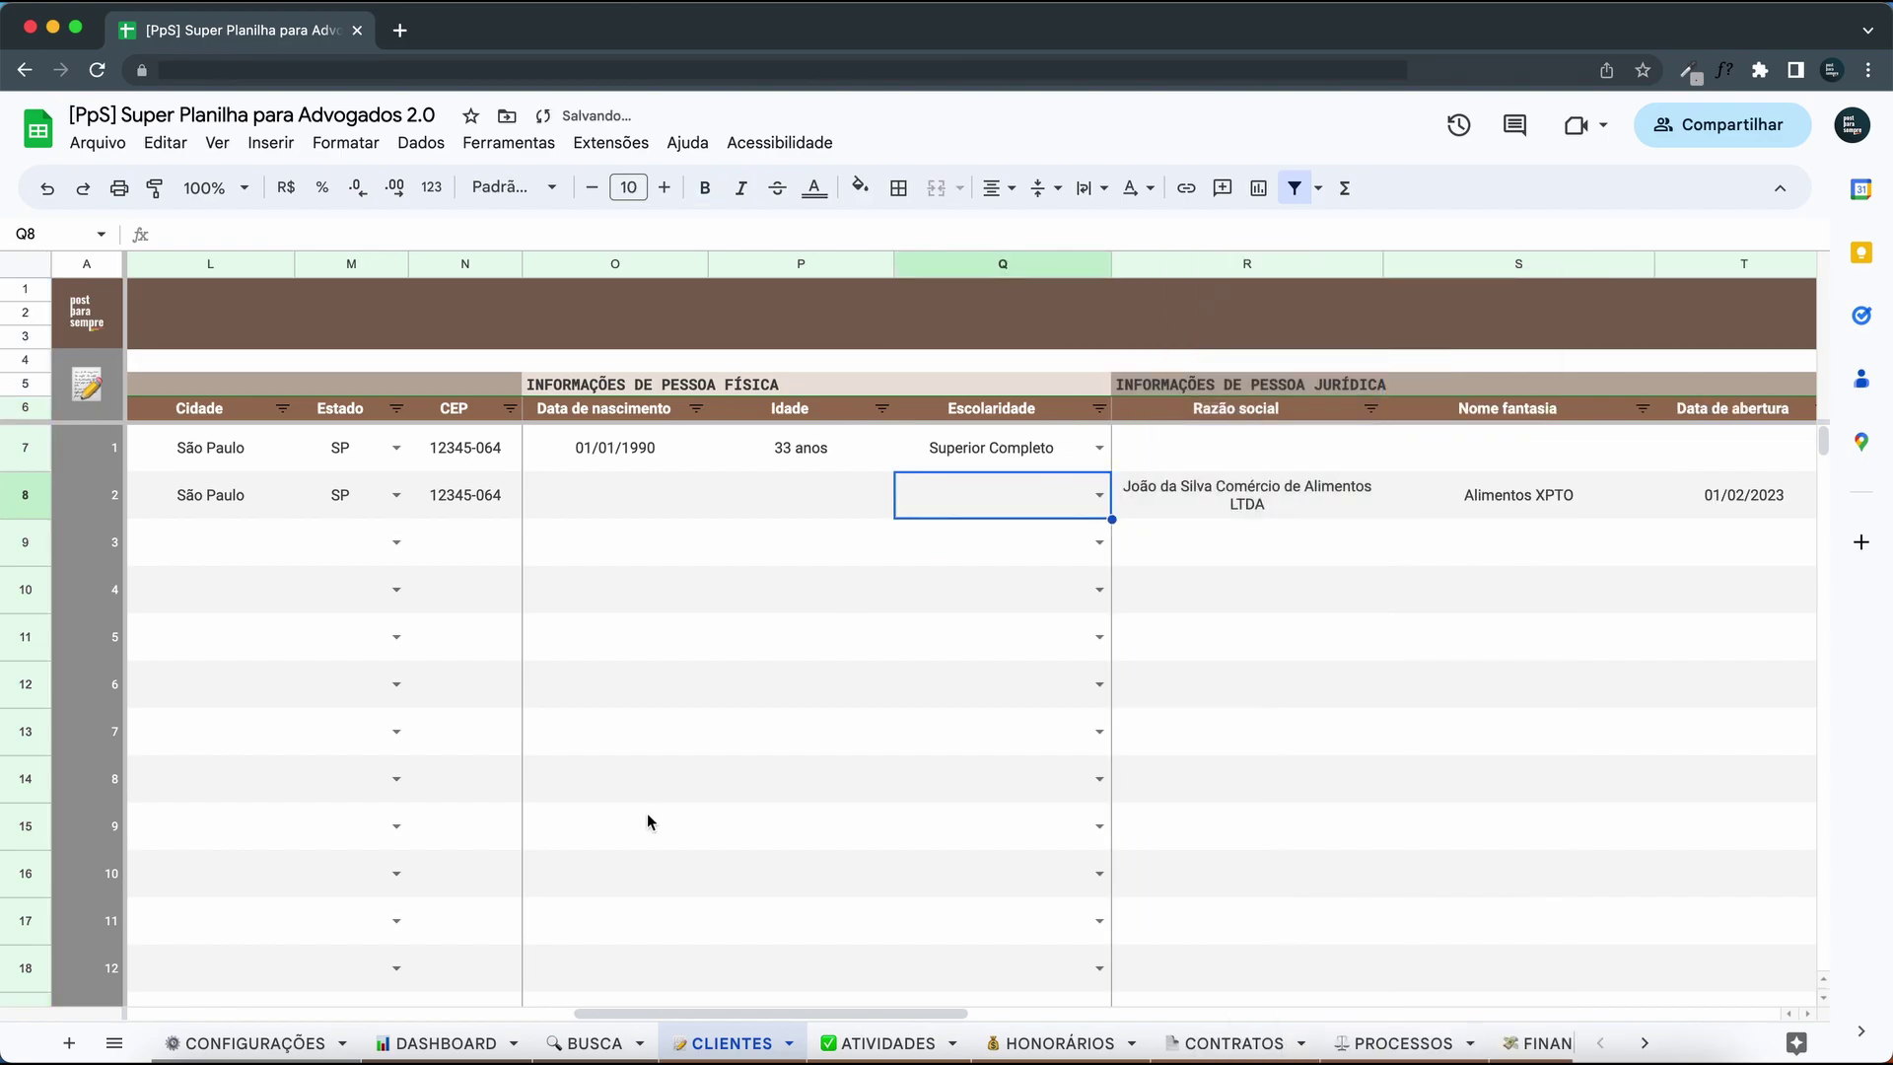
In DASHBOARD, switch the client-count chart based on Profissão to the NOME FANTASIA field.
left_click(441, 1042)
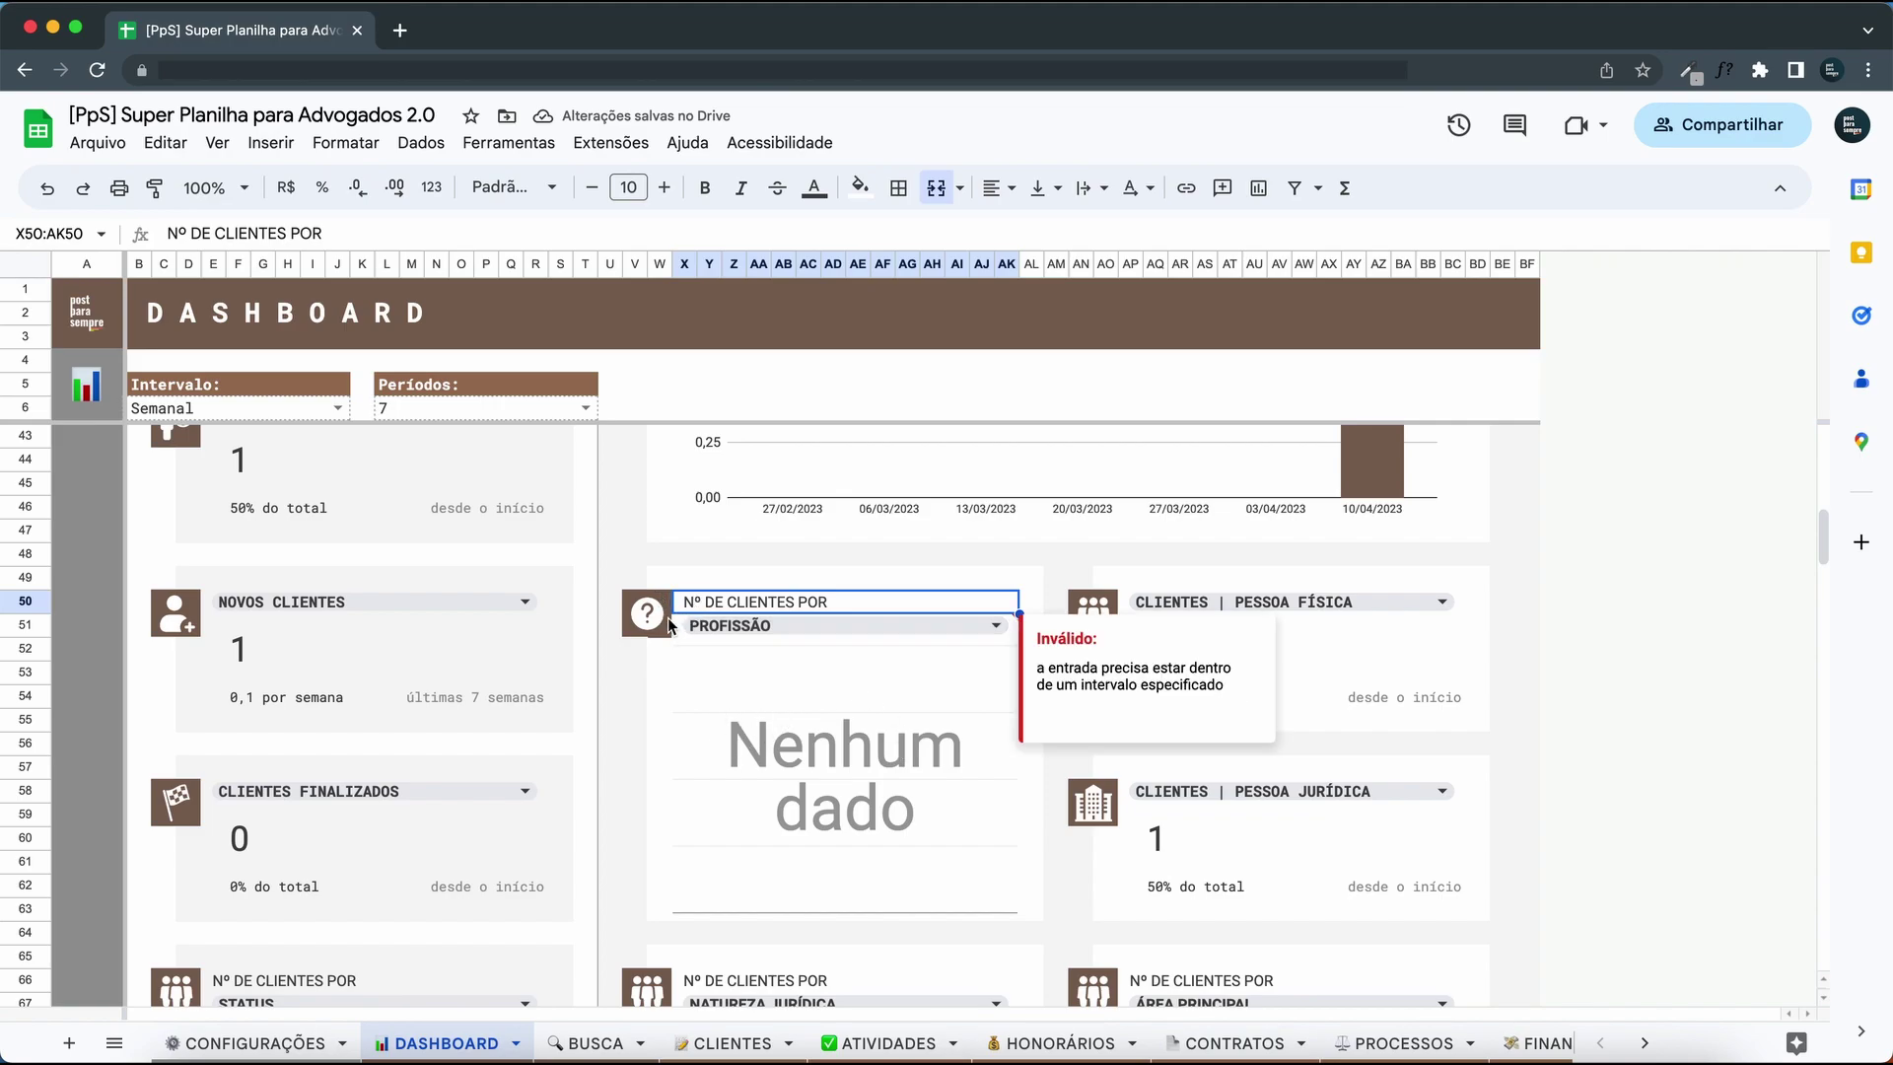
left_click(798, 627)
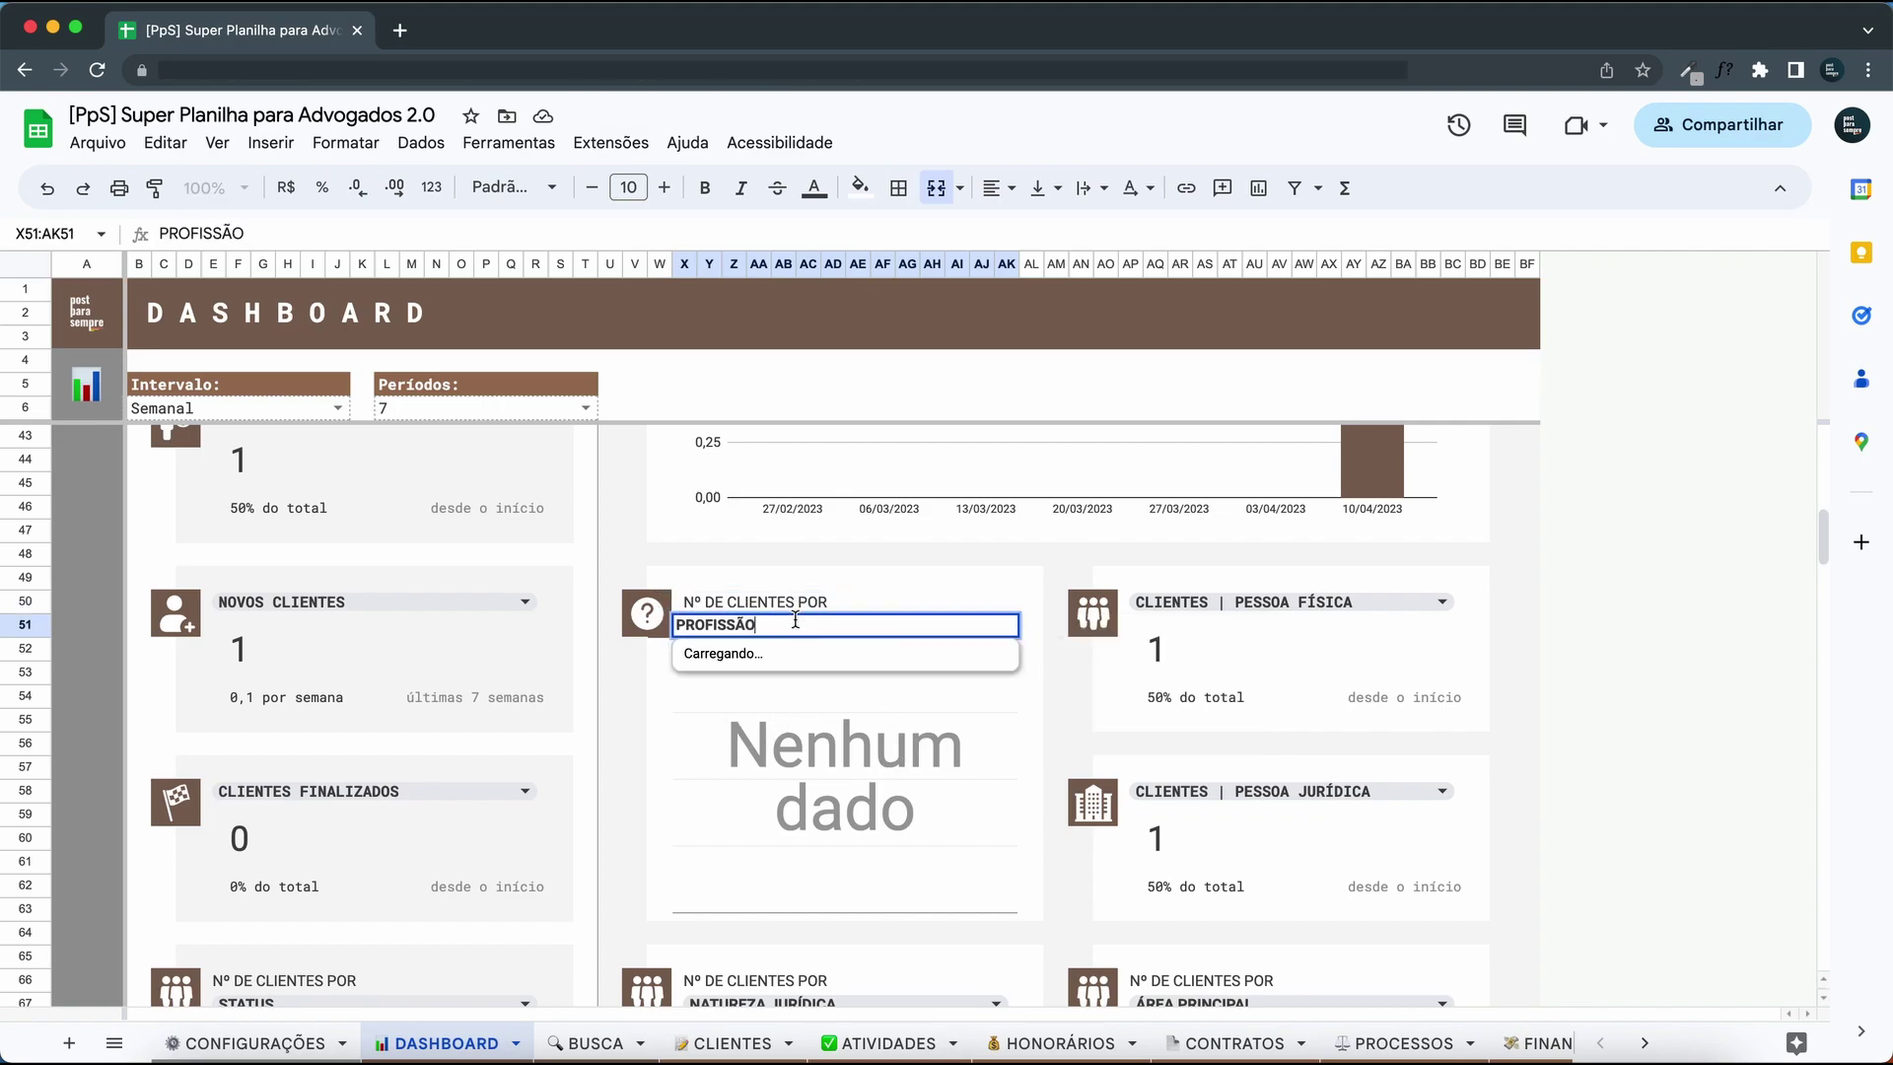
scroll(784, 833, "down", 5)
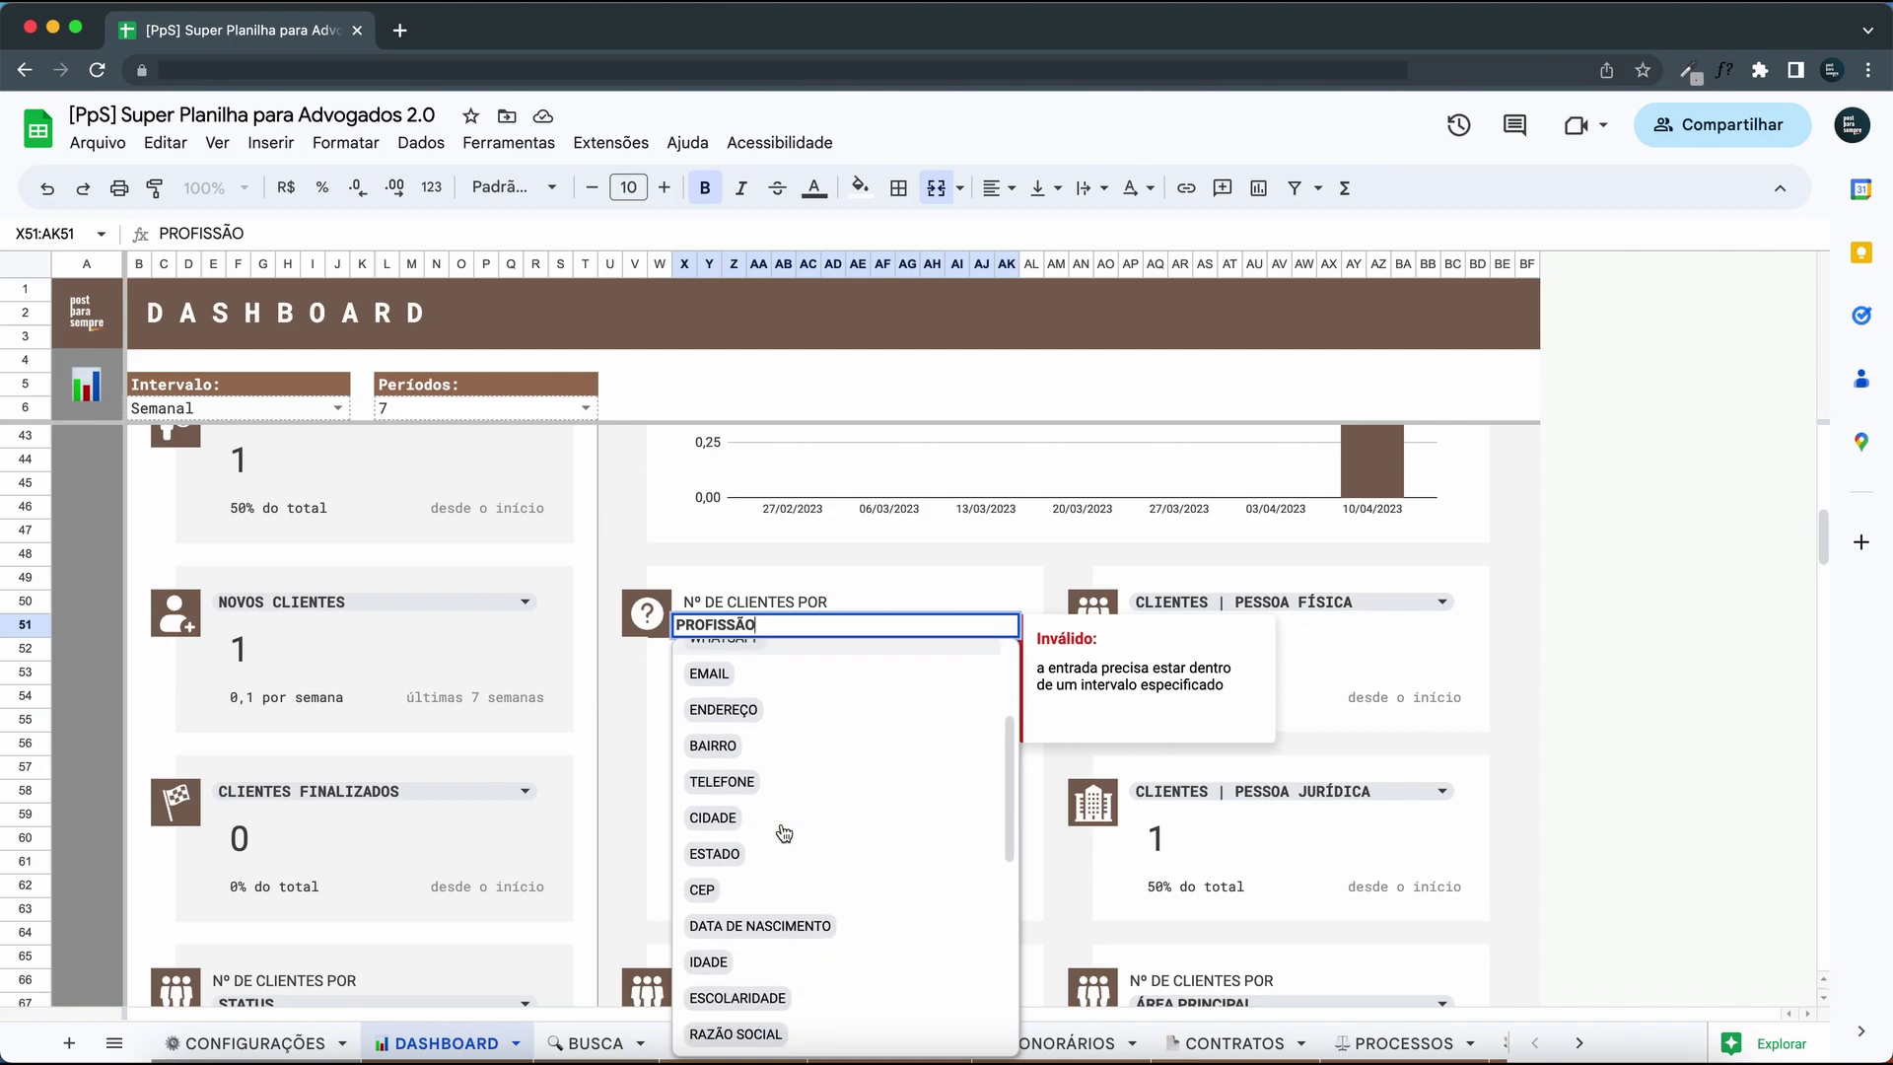
scroll(814, 809, "down", 3)
scroll(813, 808, "up", 5)
scroll(813, 809, "up", 2)
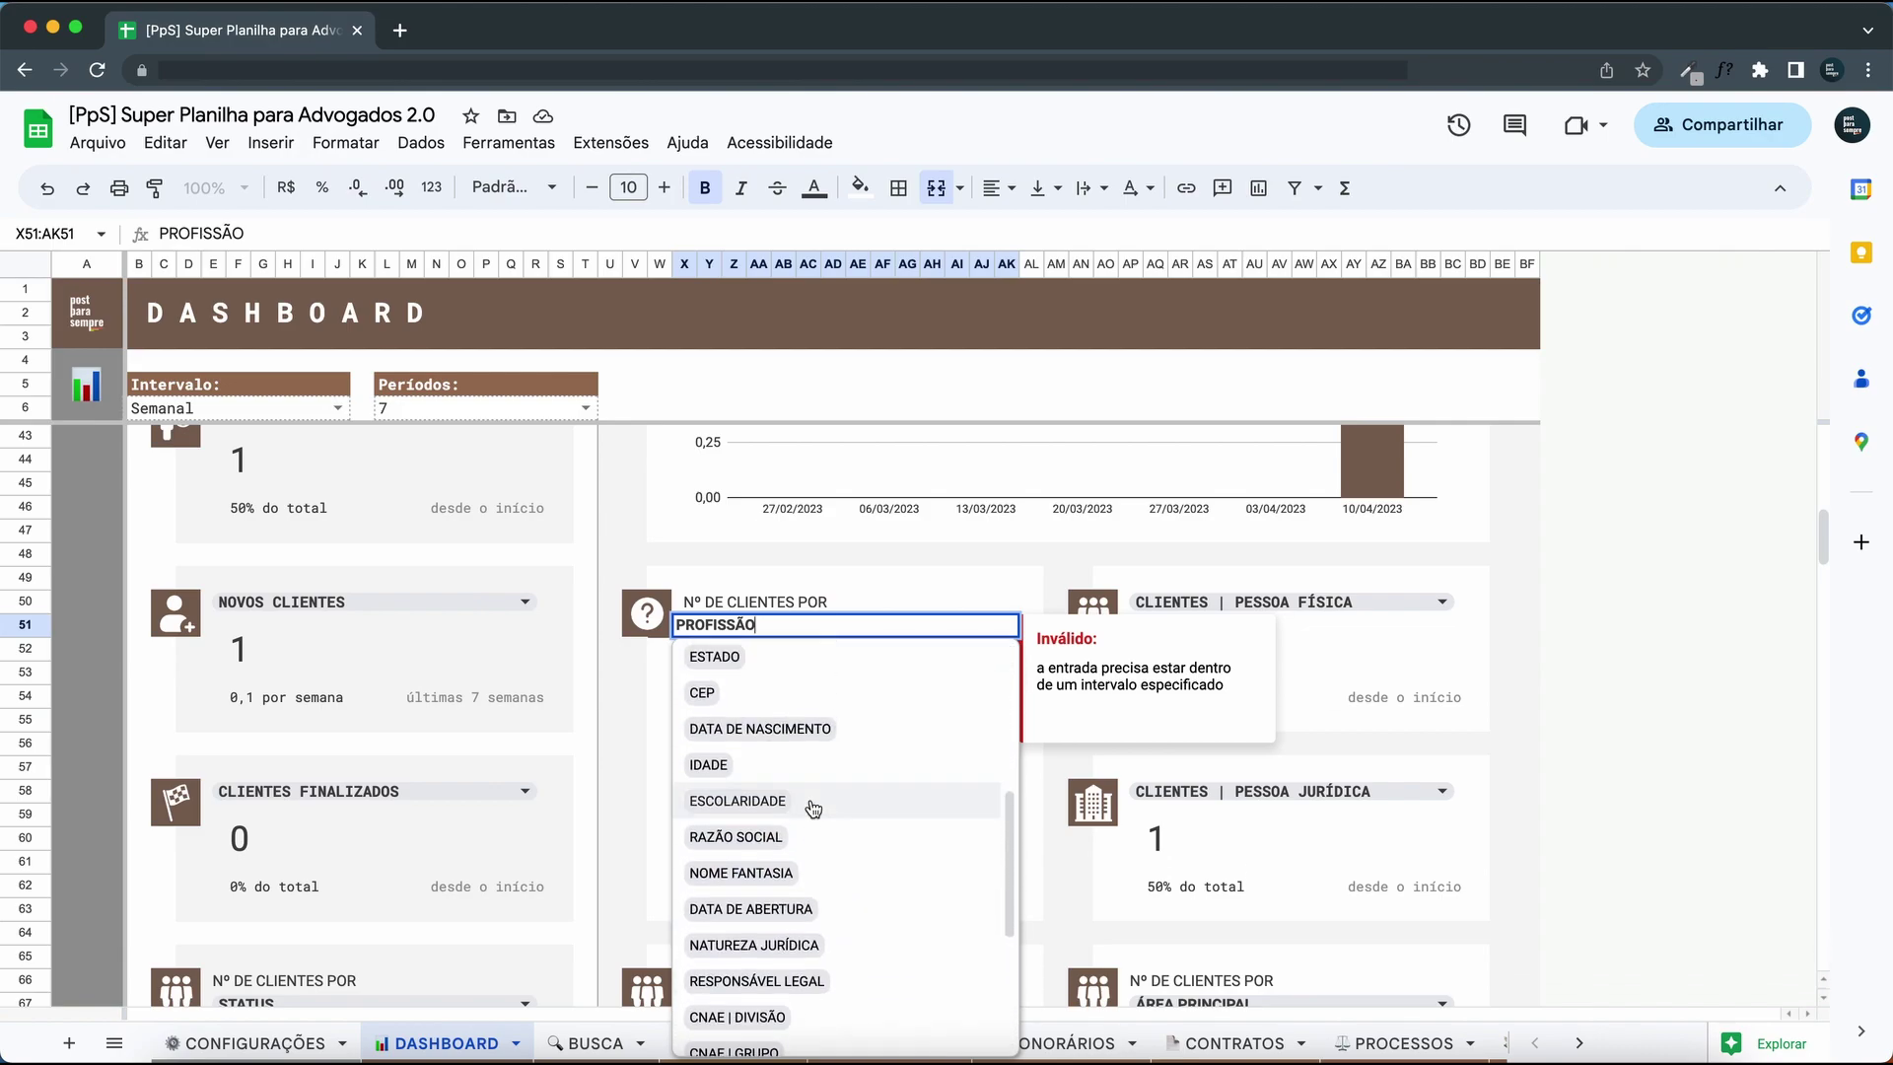
left_click(766, 873)
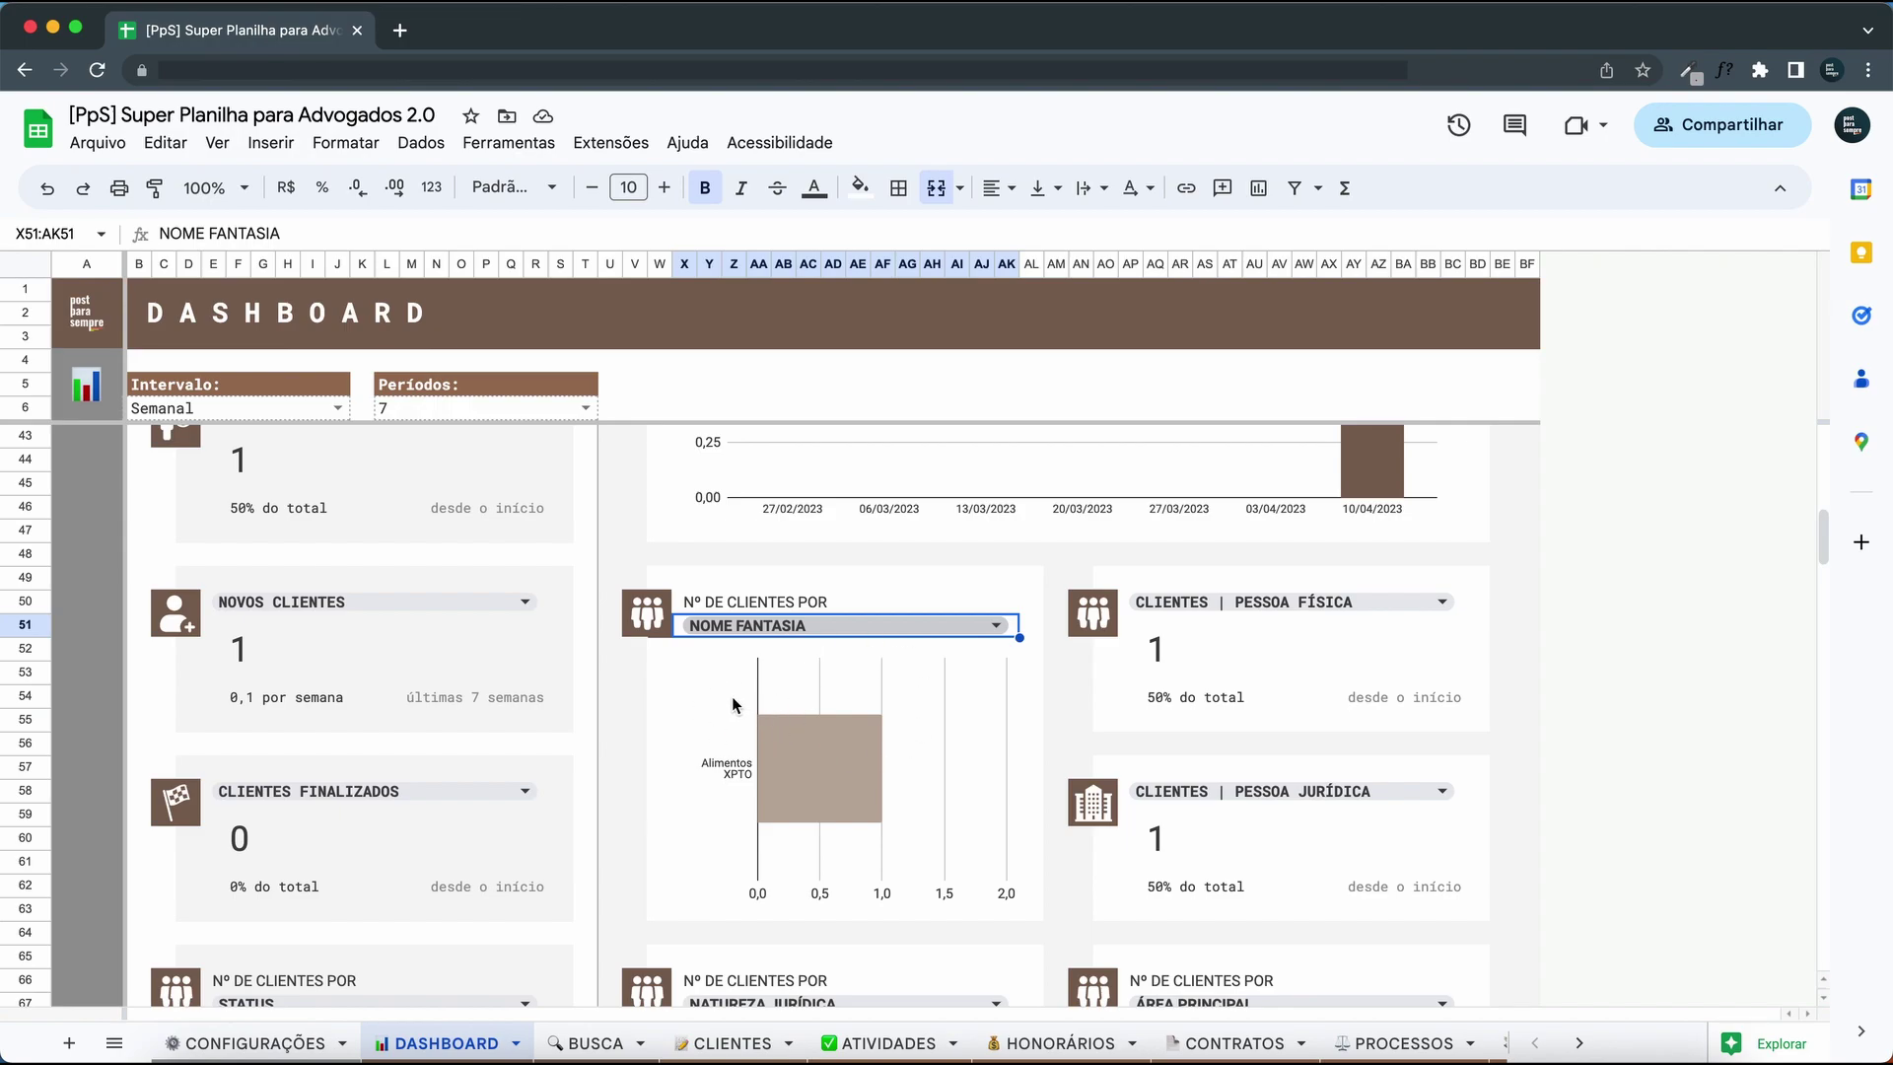
left_click(616, 696)
Review the remaining client, activity and fee charts and their selectable fields on the DASHBOARD.
scroll(619, 696, "down", 3)
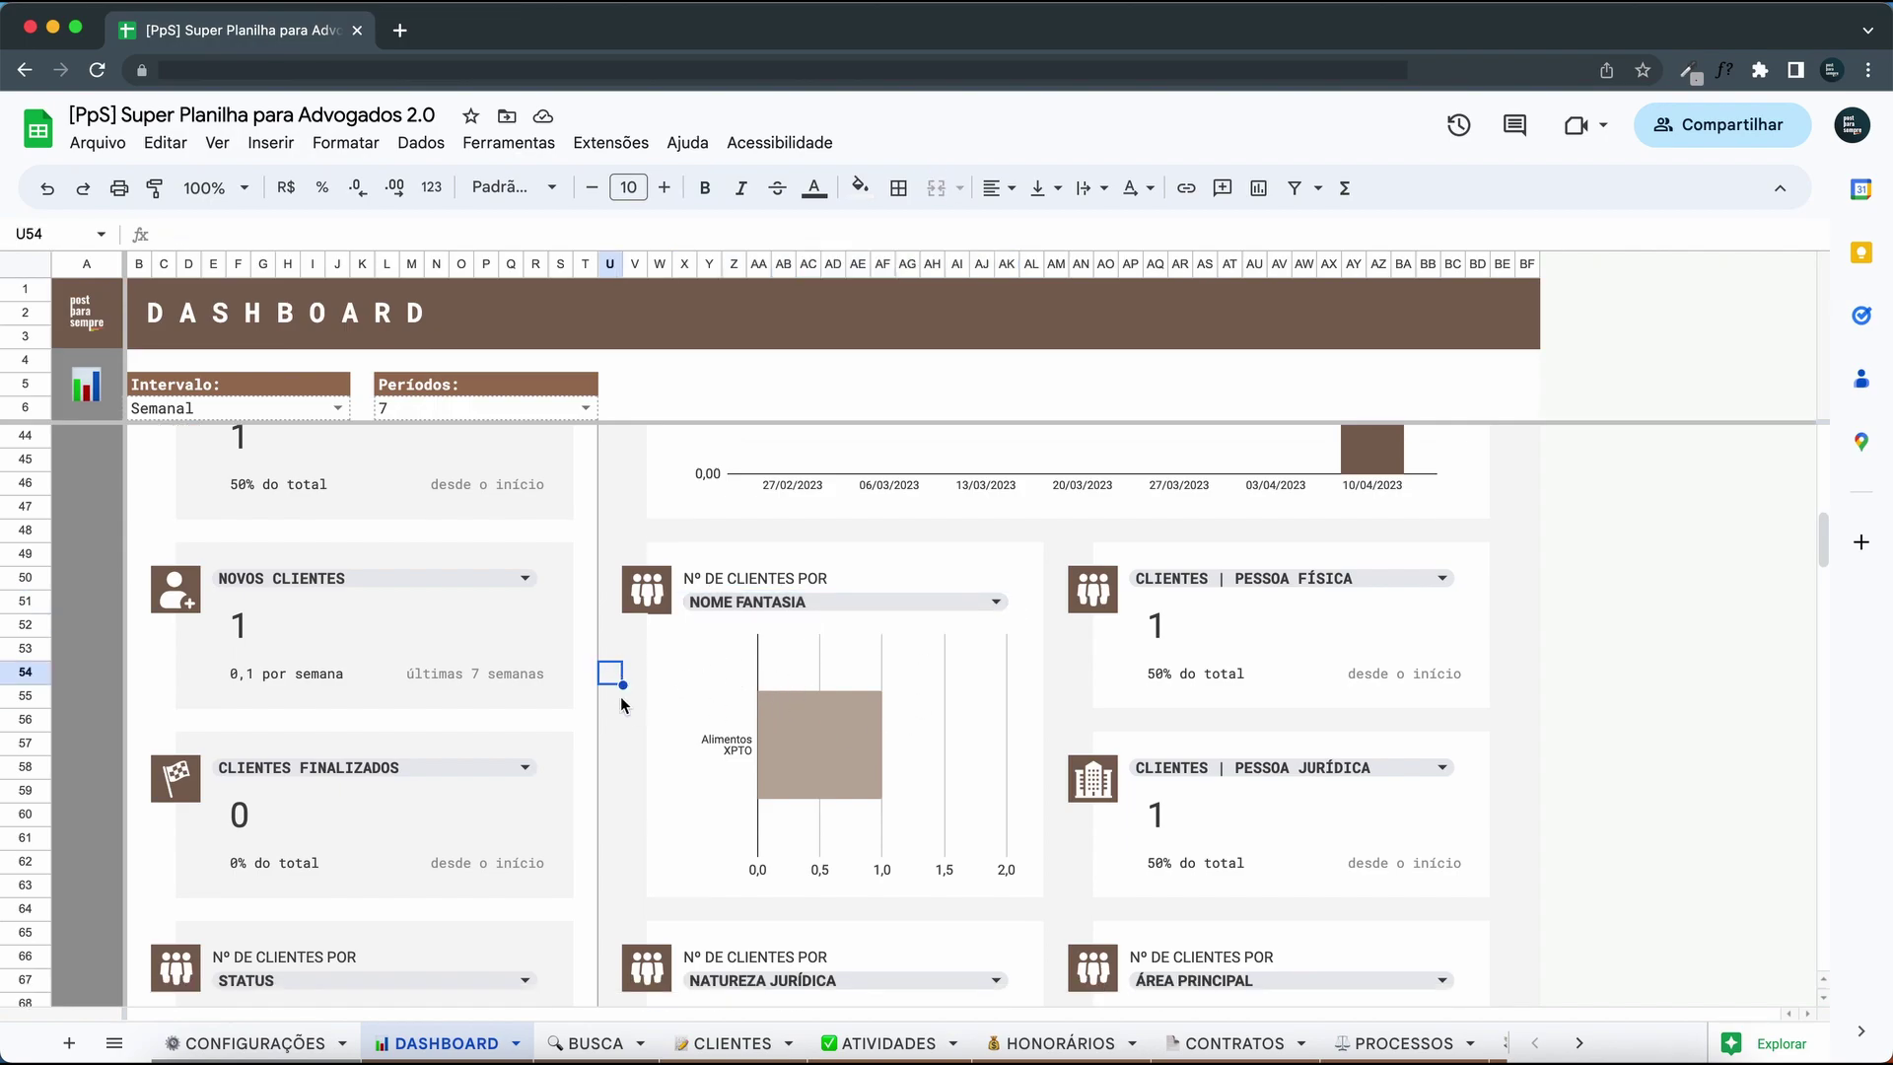
scroll(620, 696, "down", 3)
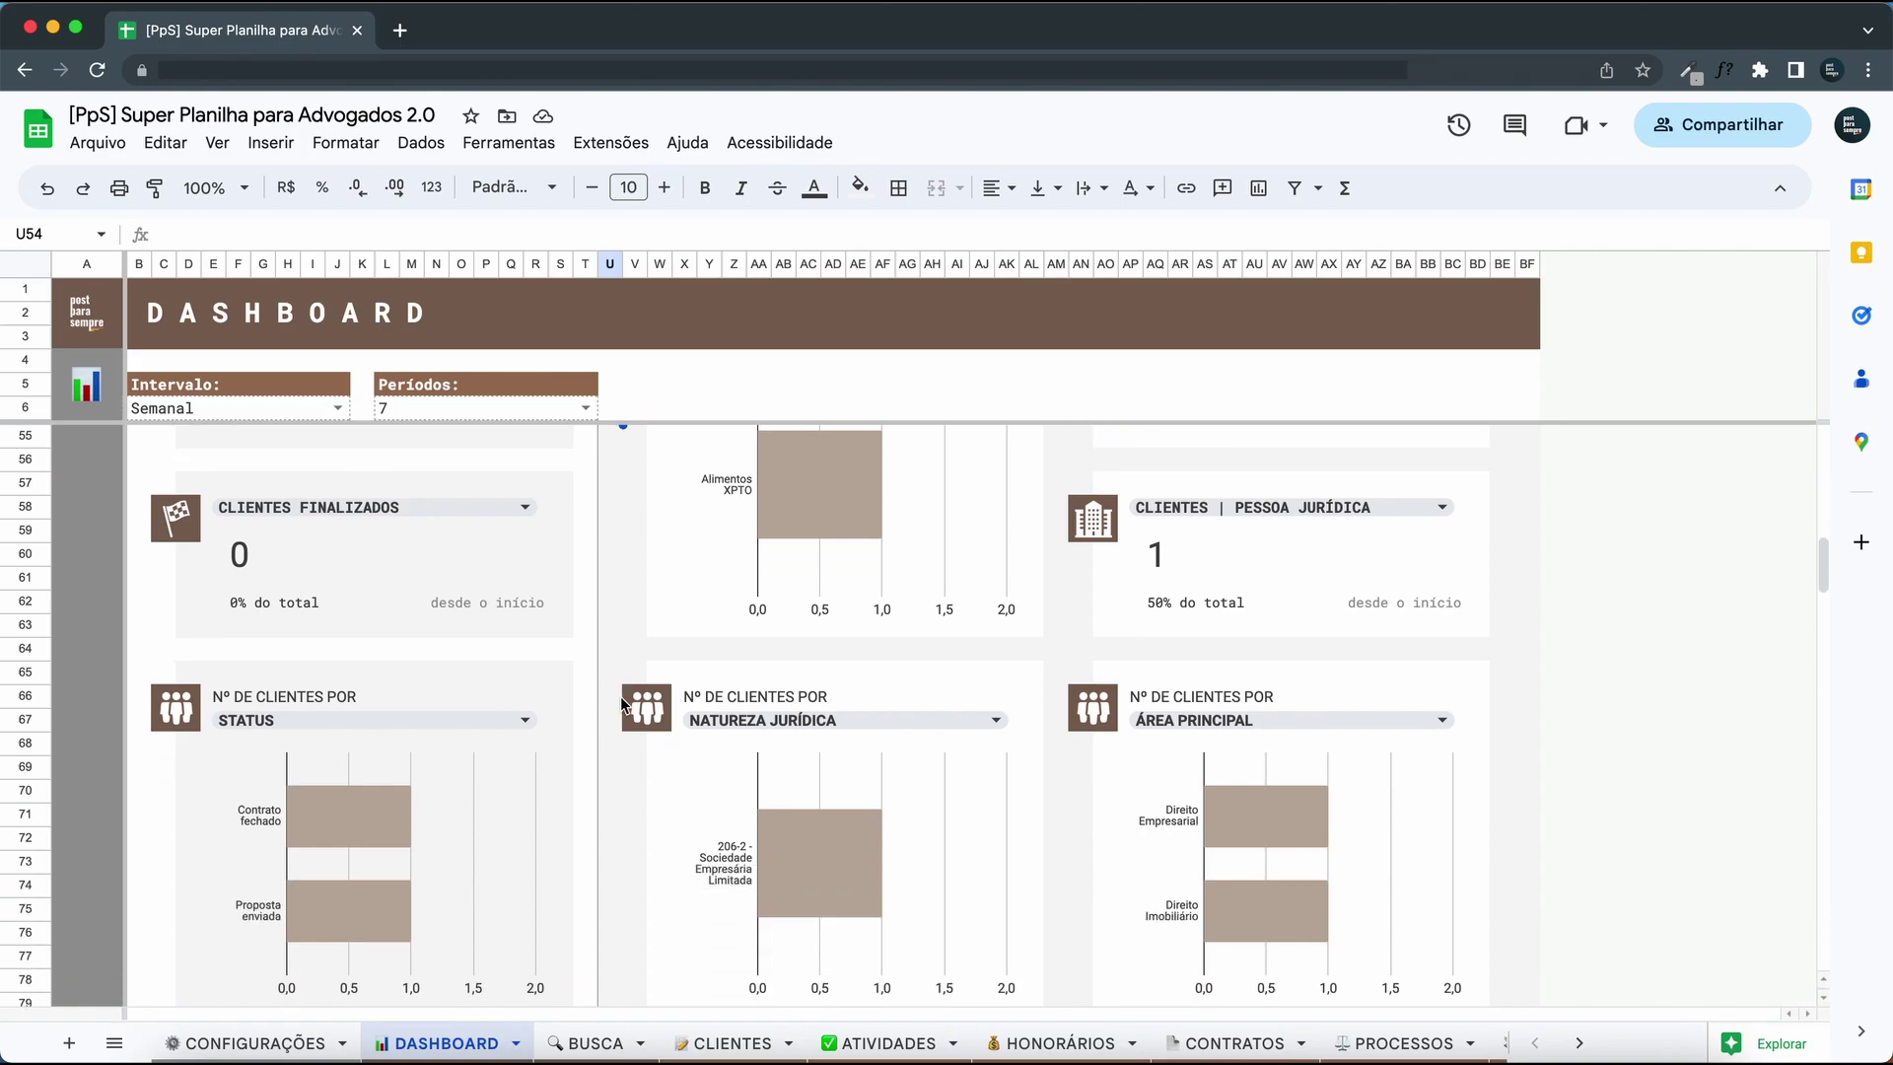
scroll(619, 696, "down", 3)
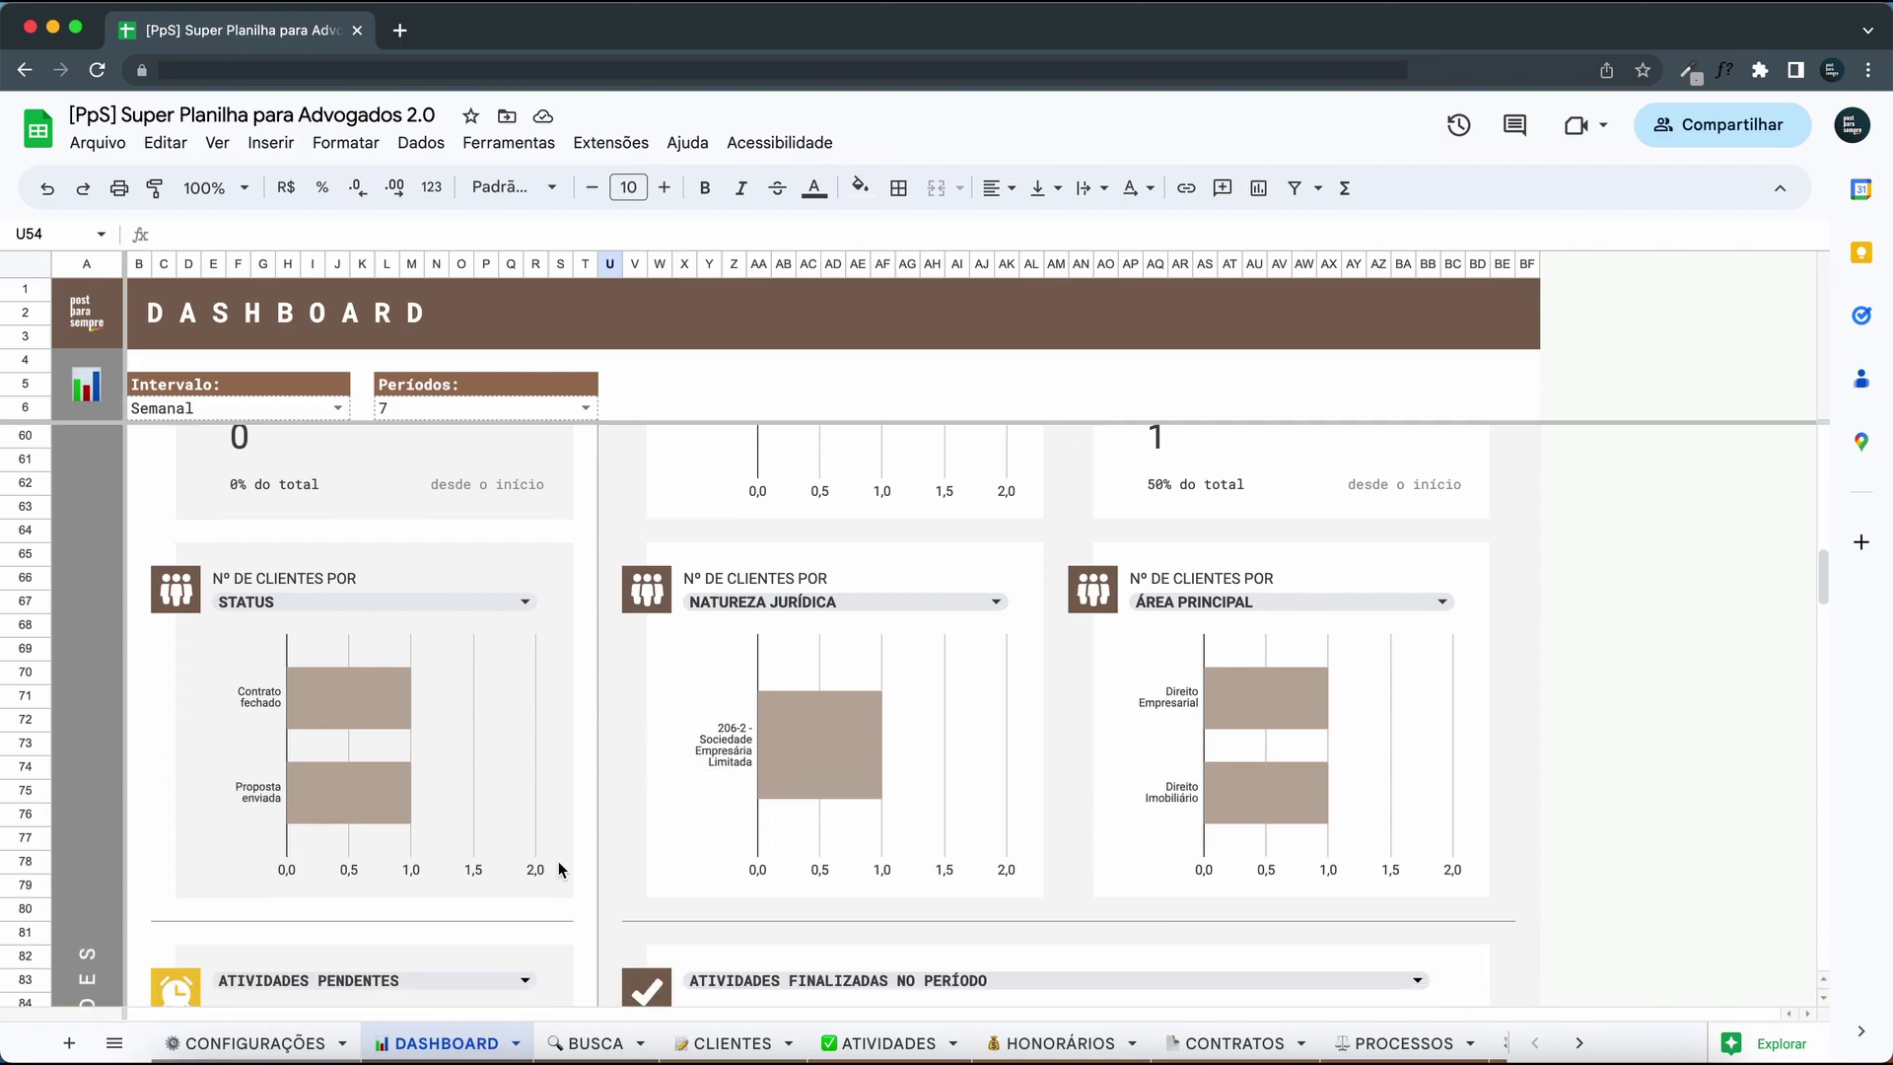
scroll(561, 870, "down", 8)
scroll(559, 870, "down", 12)
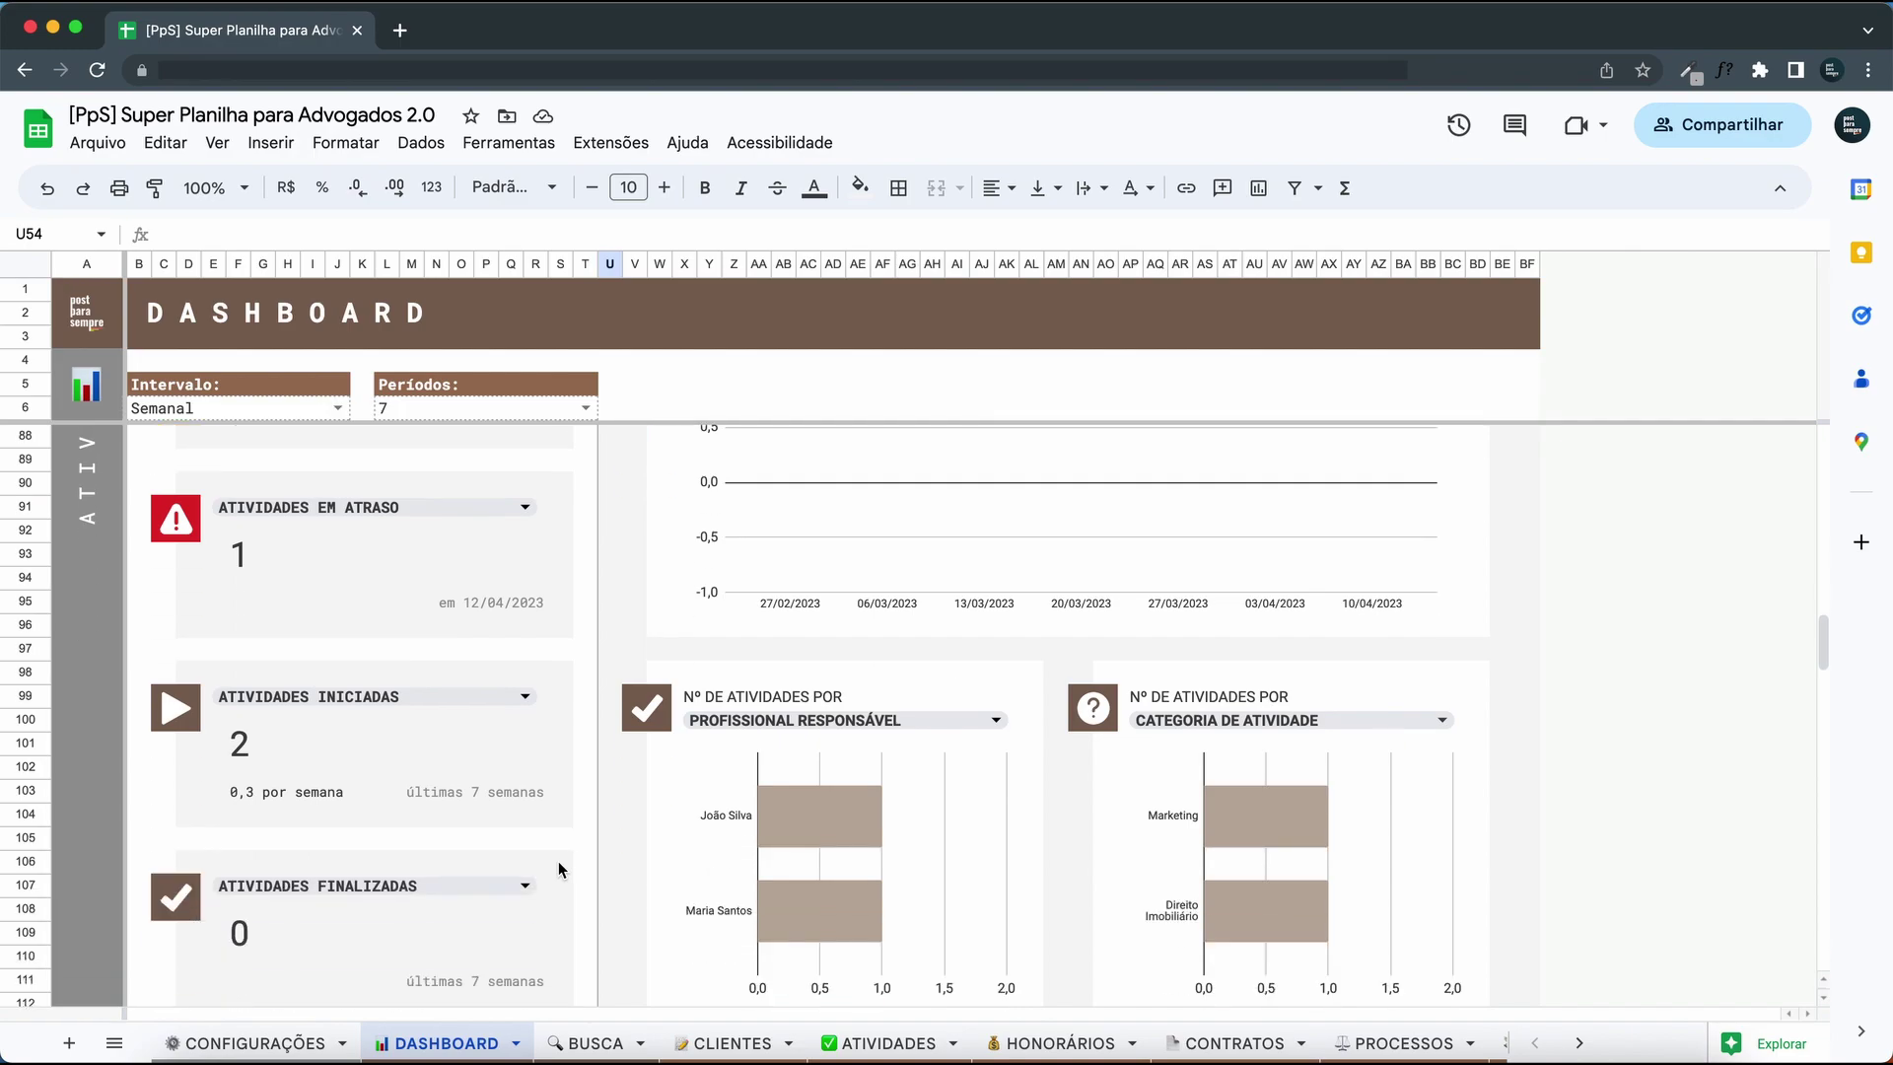
scroll(559, 870, "down", 5)
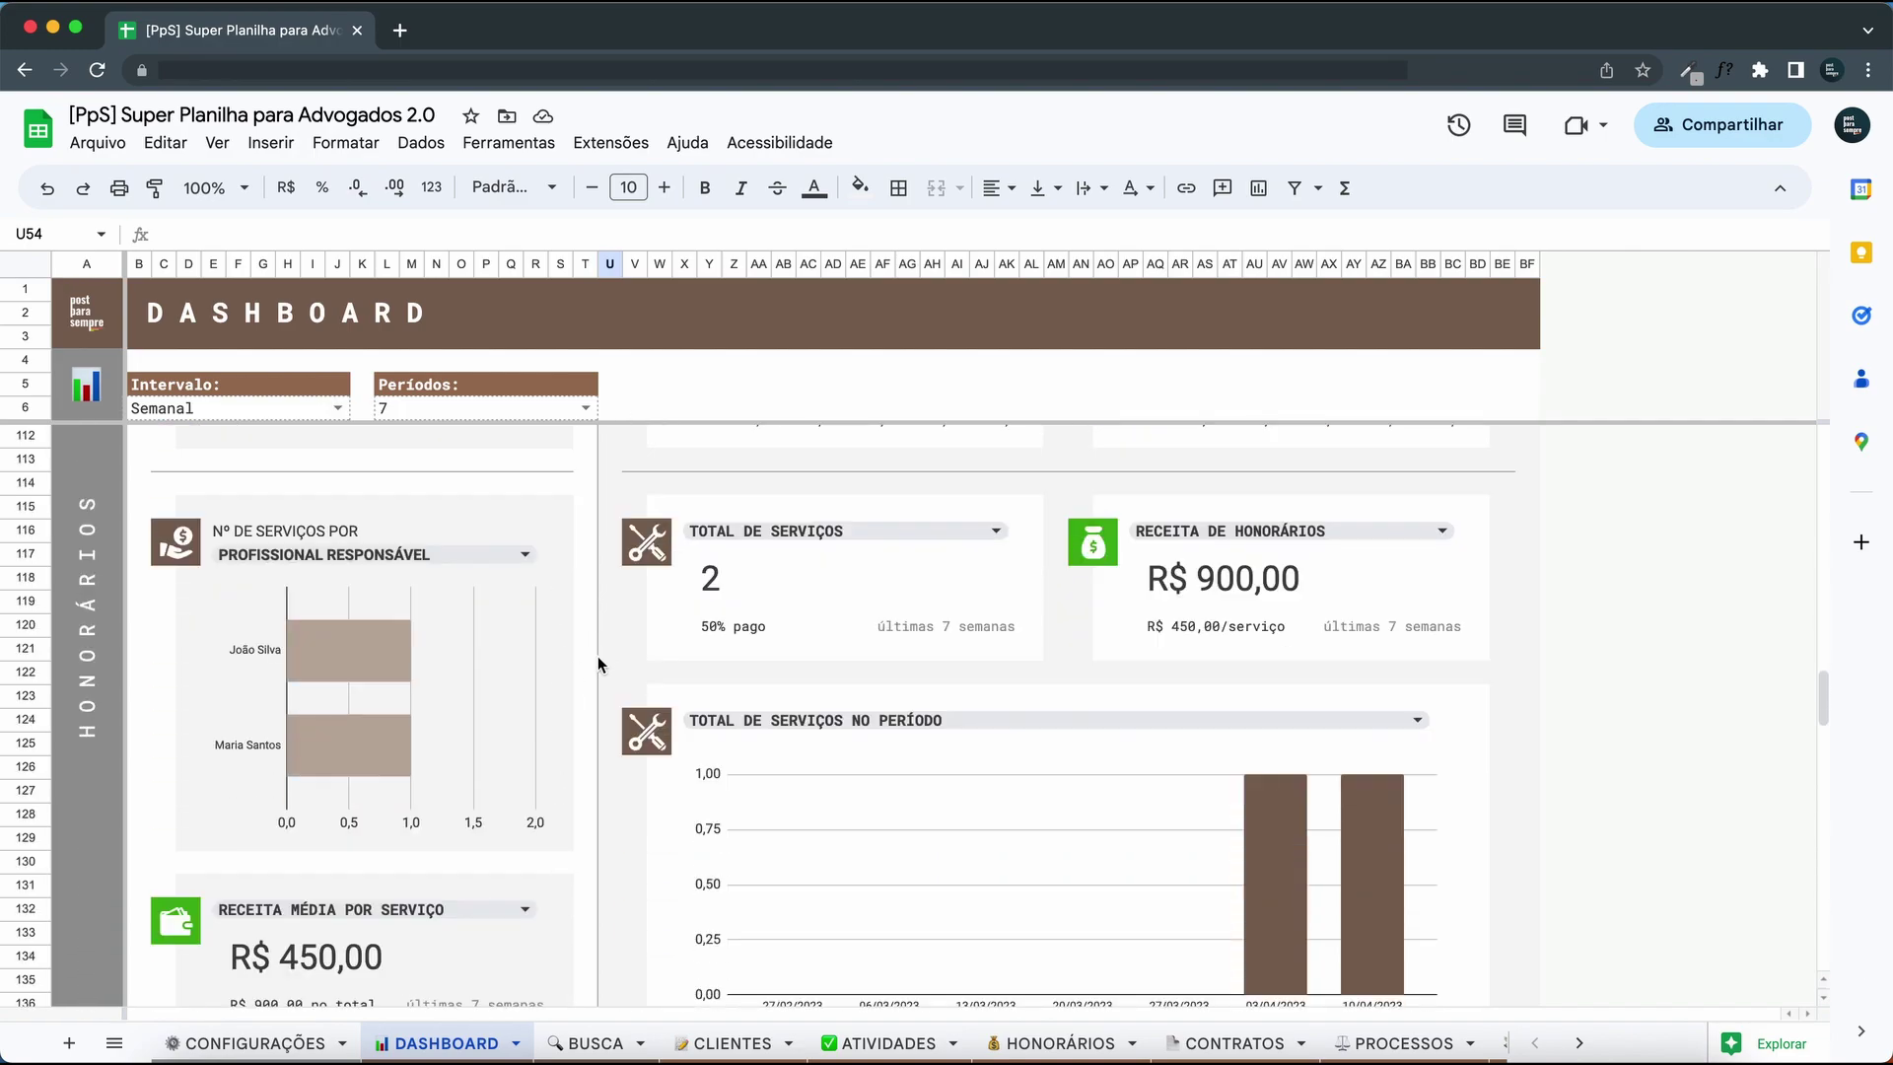
scroll(582, 689, "down", 10)
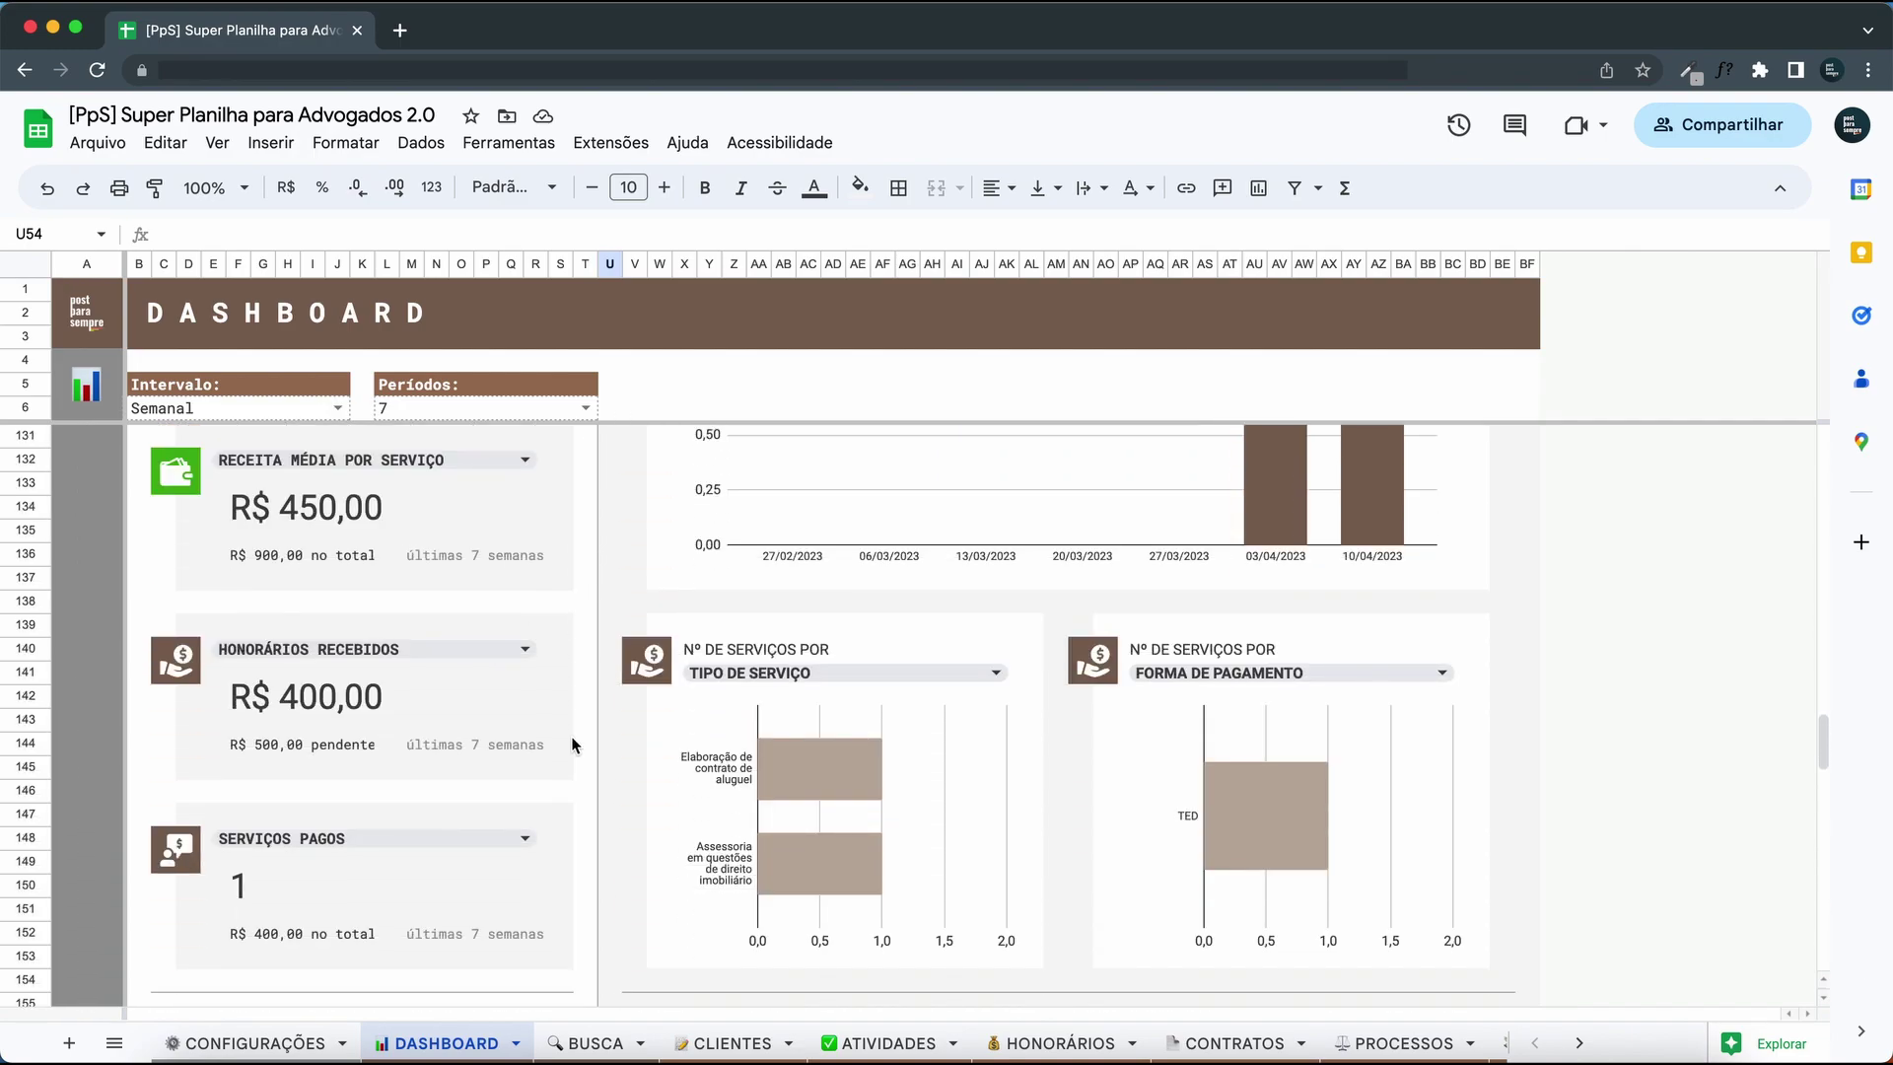
left_click(832, 625)
scroll(820, 892, "down", 1)
scroll(804, 873, "up", 1)
left_click(643, 696)
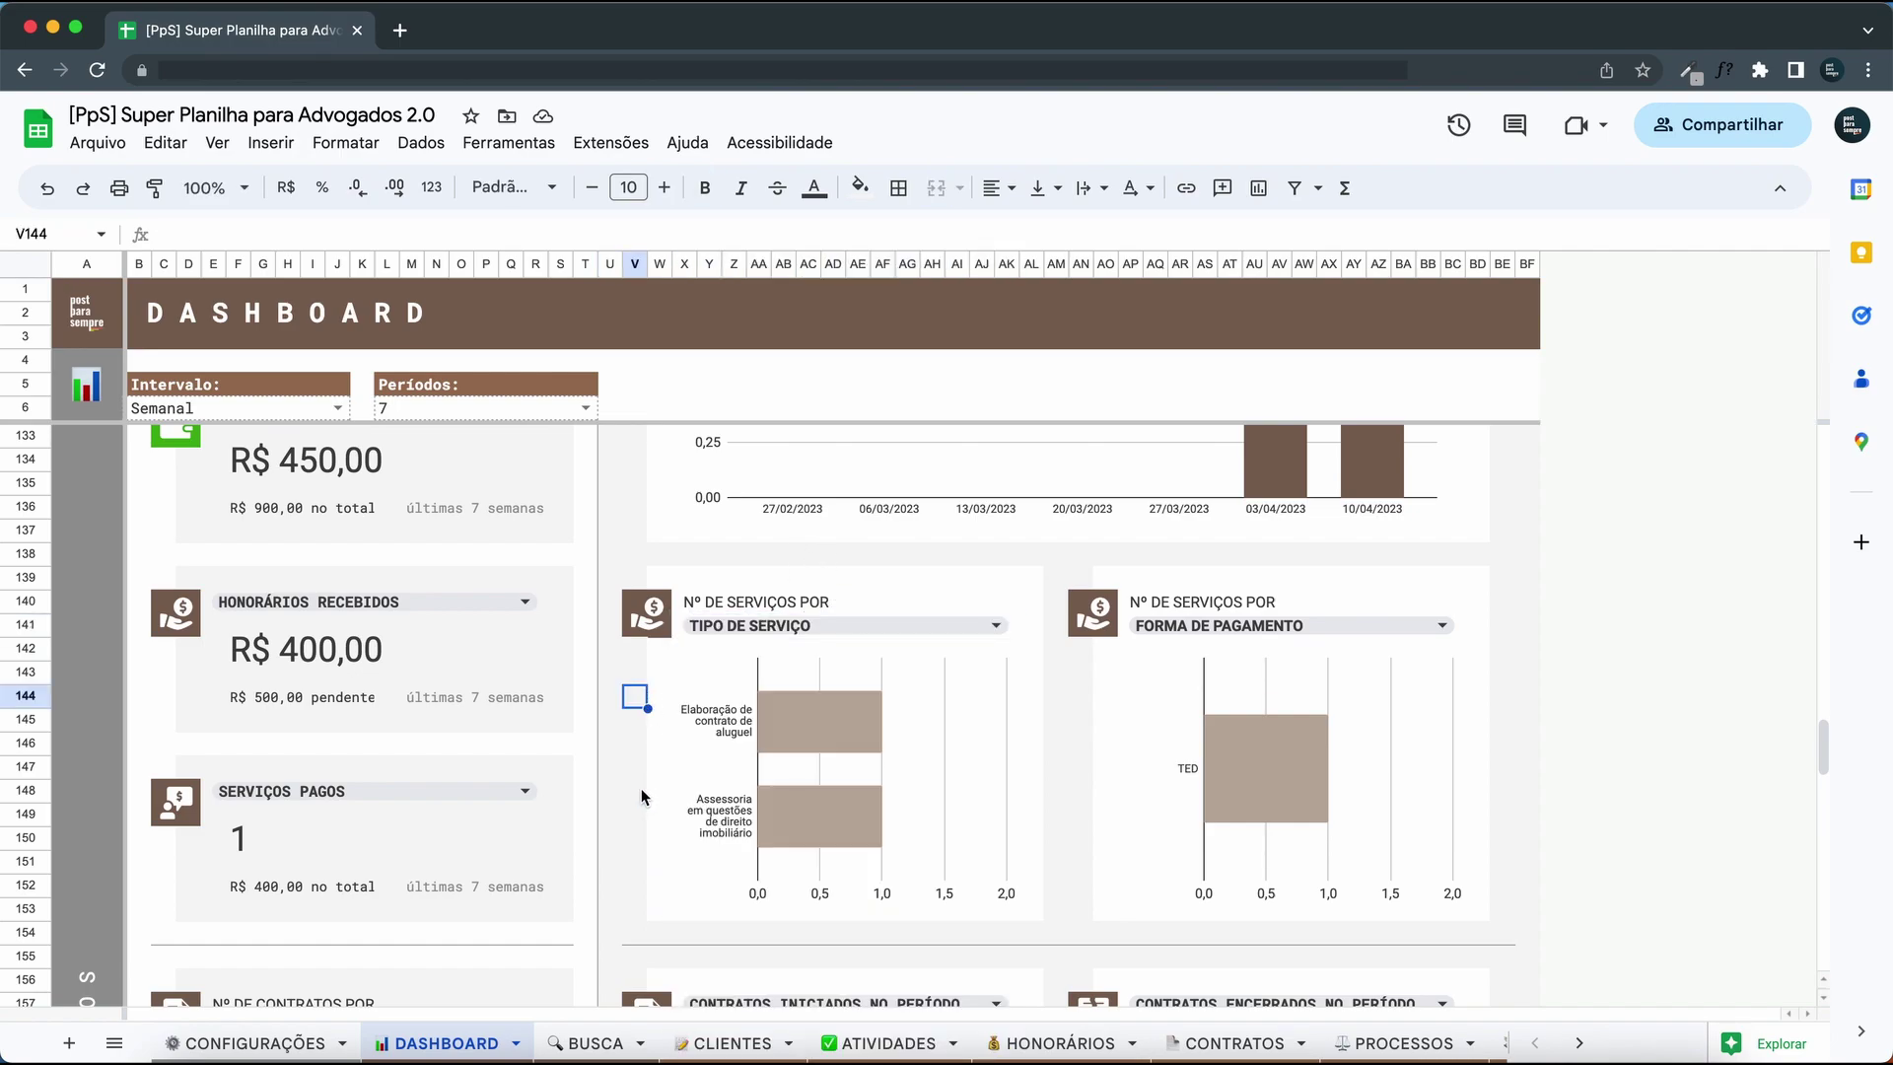
scroll(641, 796, "down", 3)
scroll(641, 789, "down", 2)
scroll(641, 789, "up", 20)
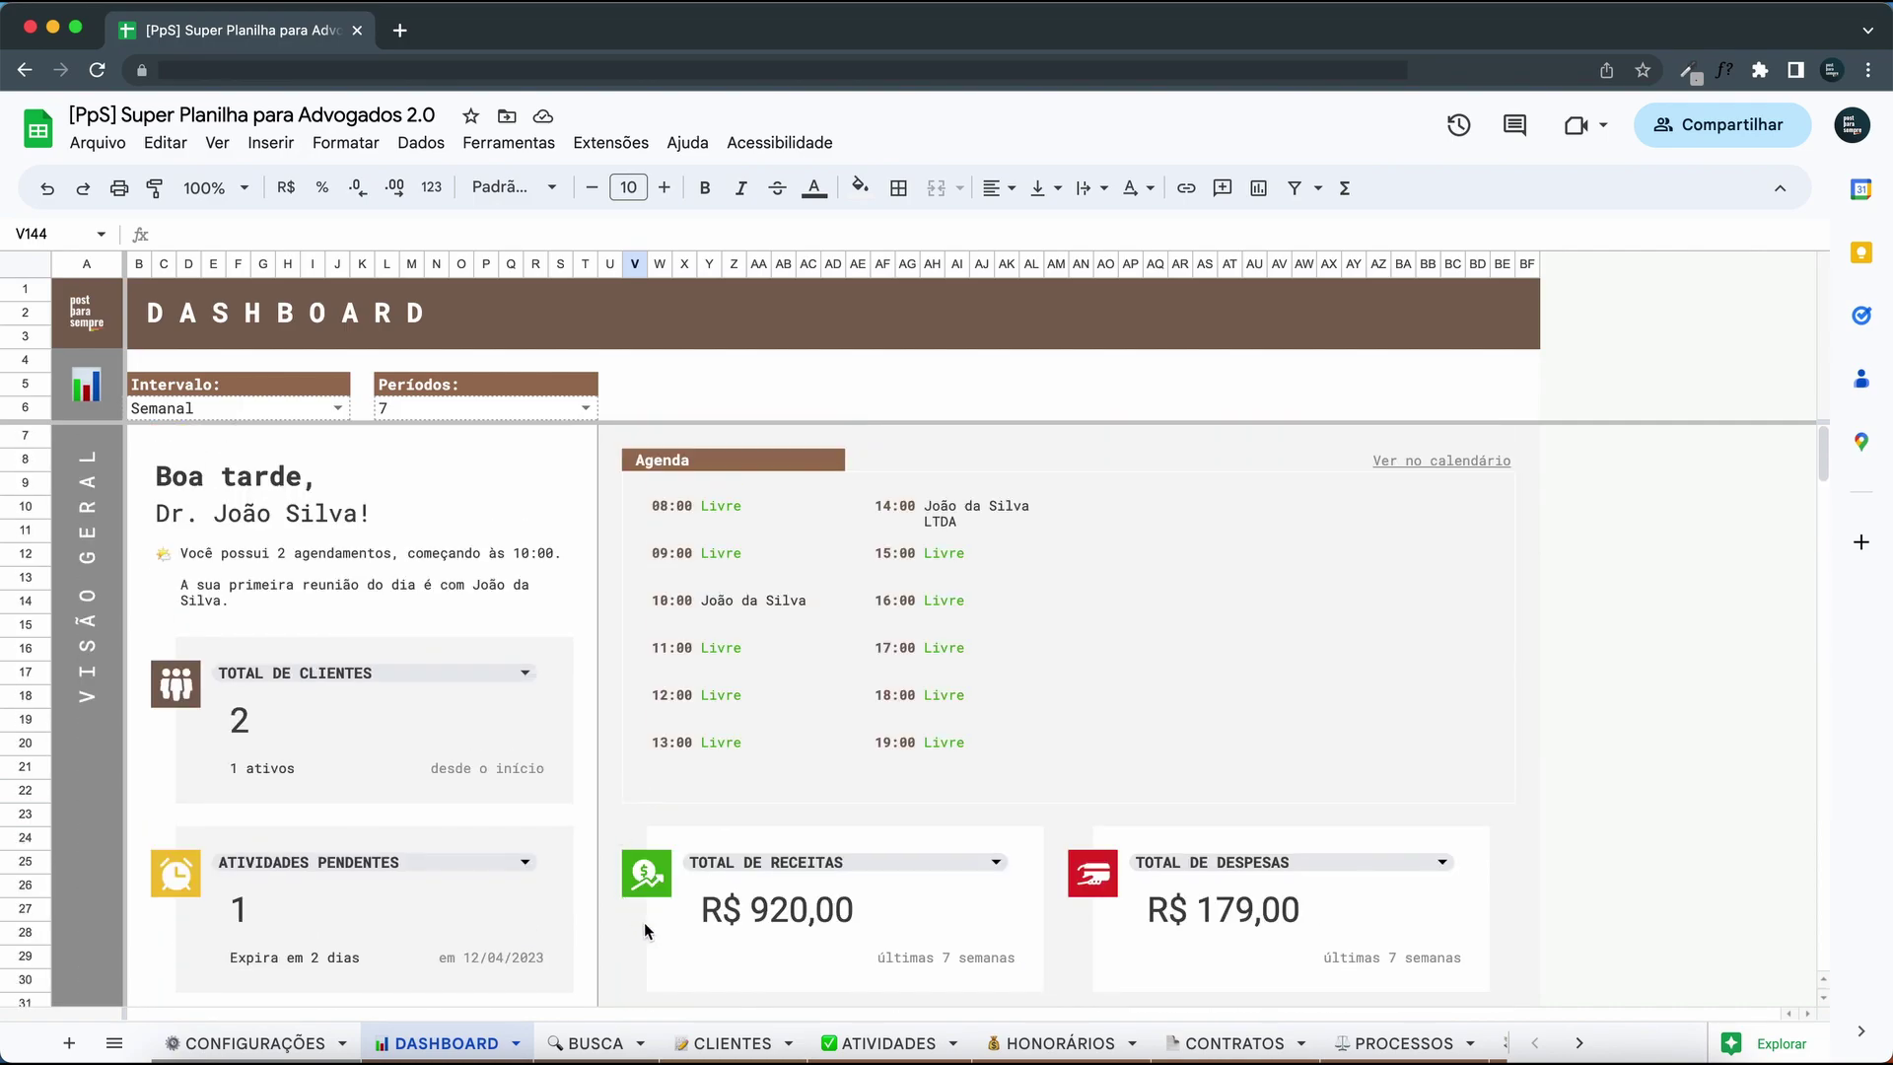
In the CLIENTES sheet, insert one column to the right of the Origem column.
left_click(690, 1045)
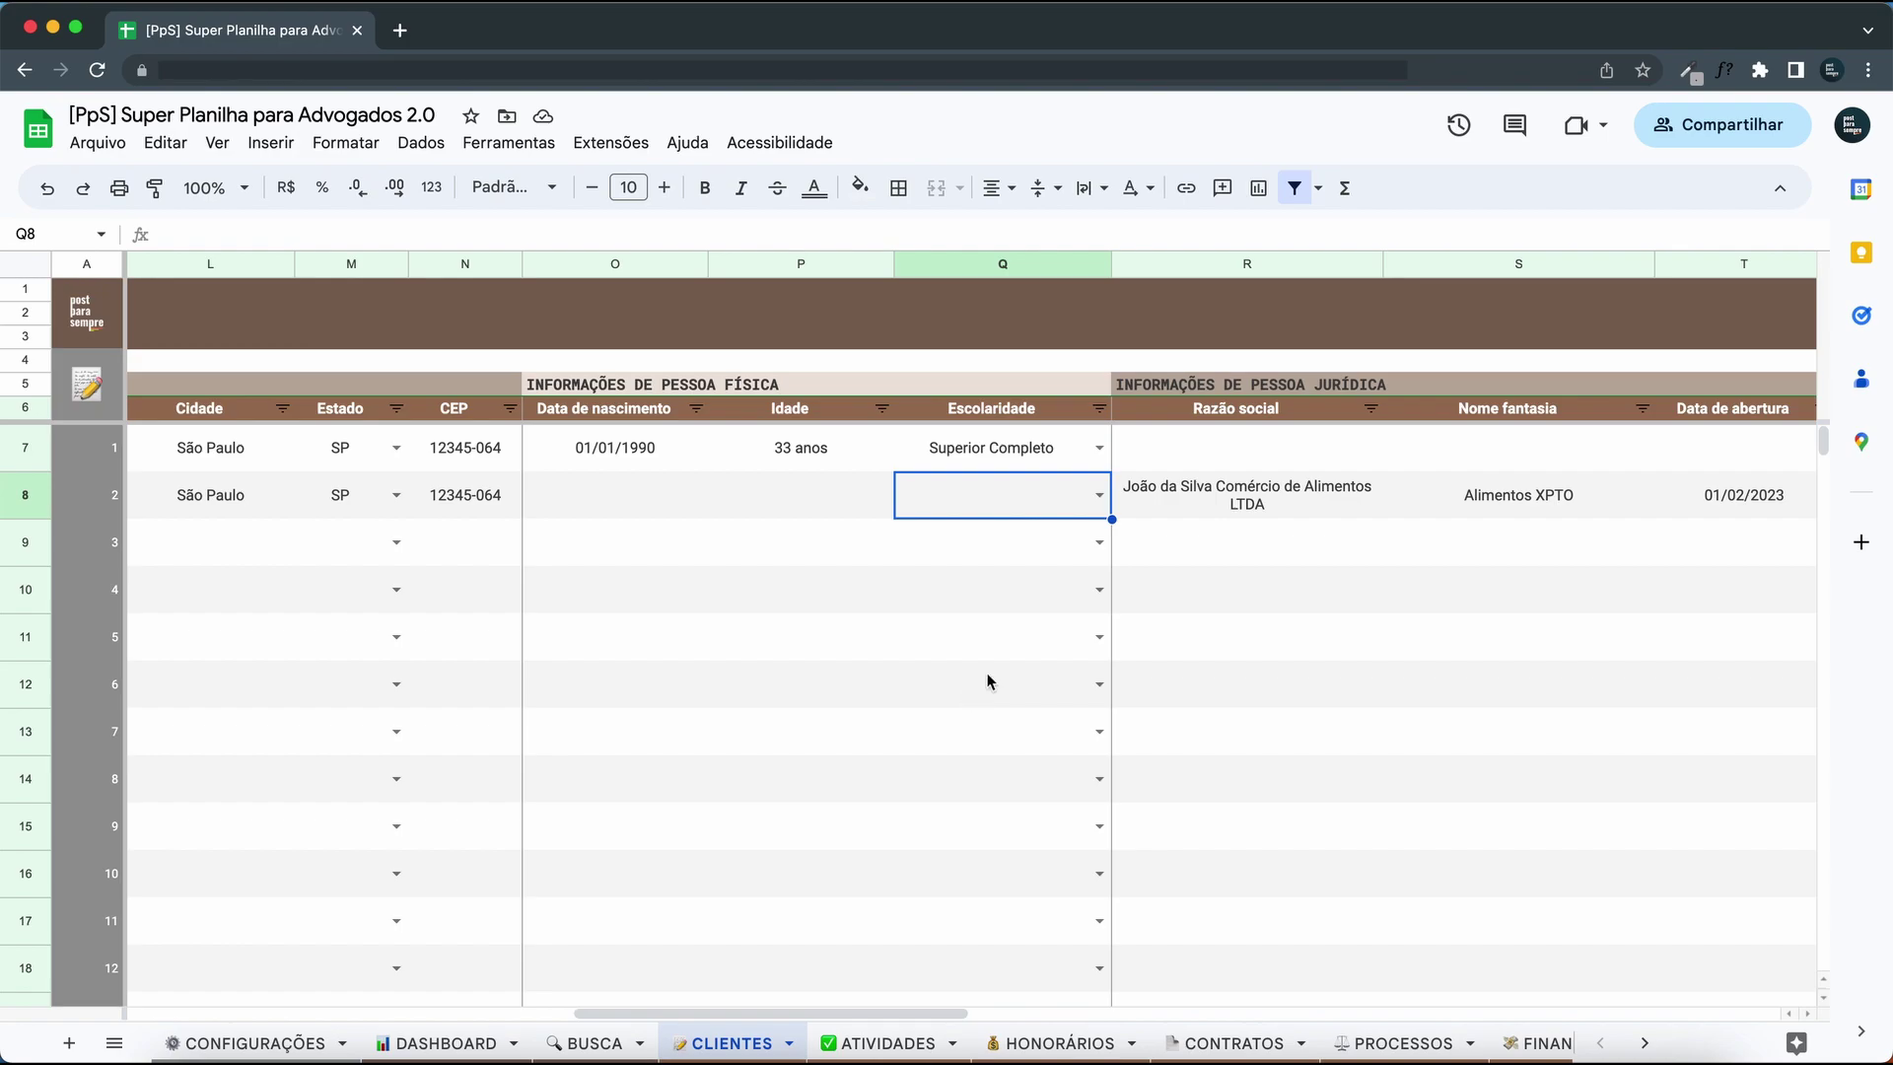
scroll(1279, 645, "right", 10)
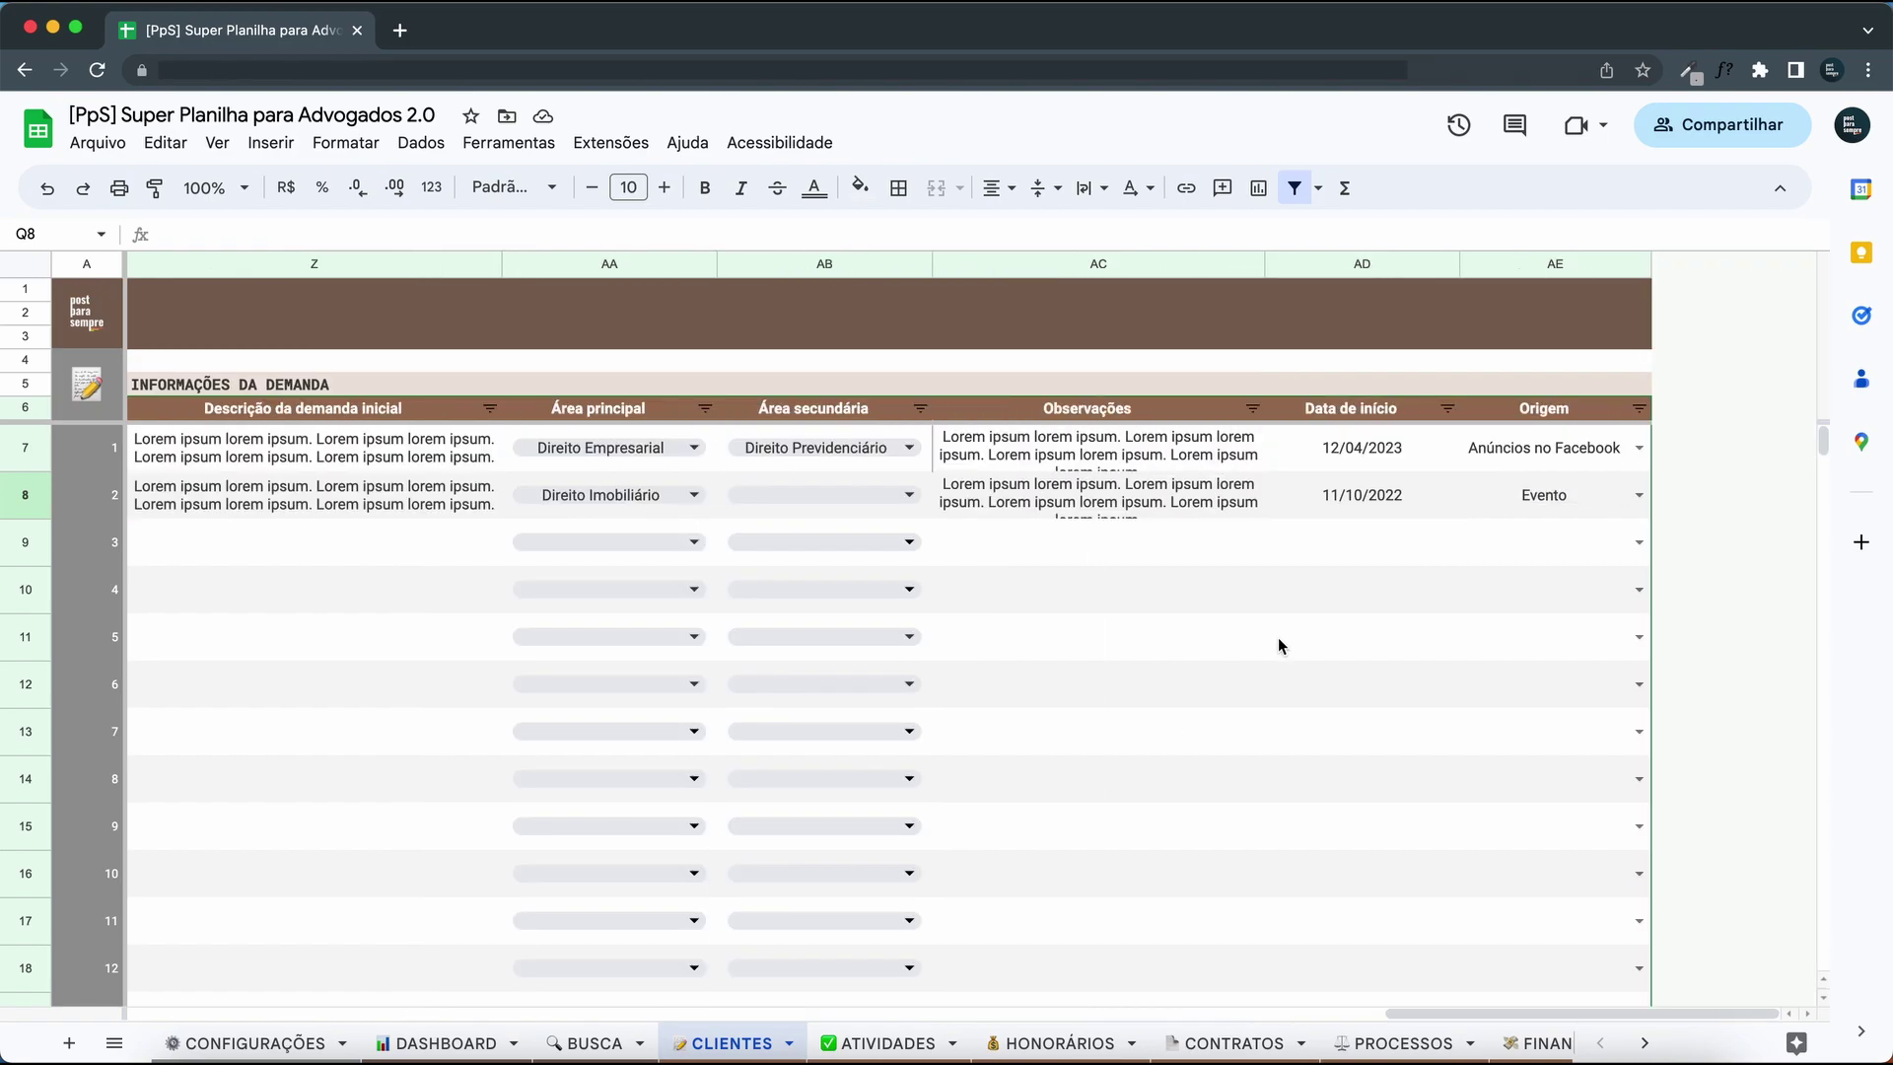
left_click(1559, 262)
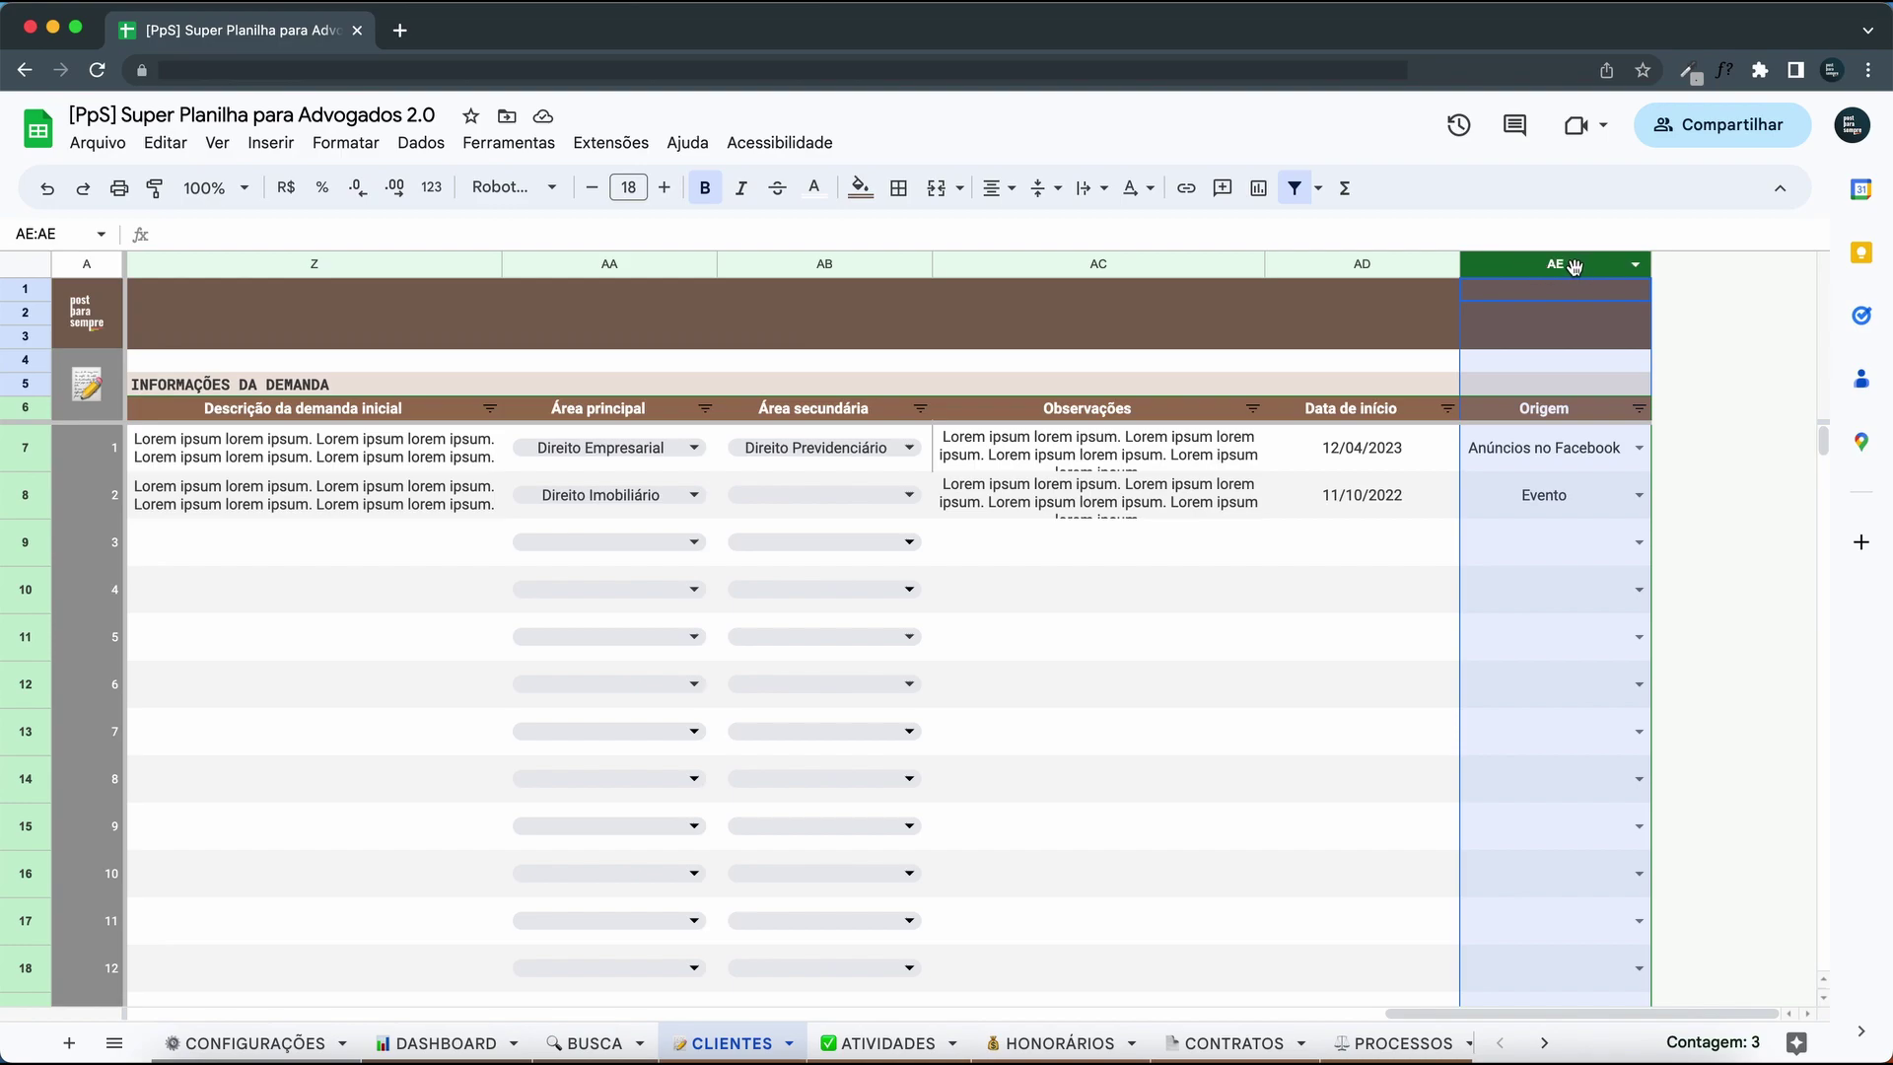
right_click(1566, 265)
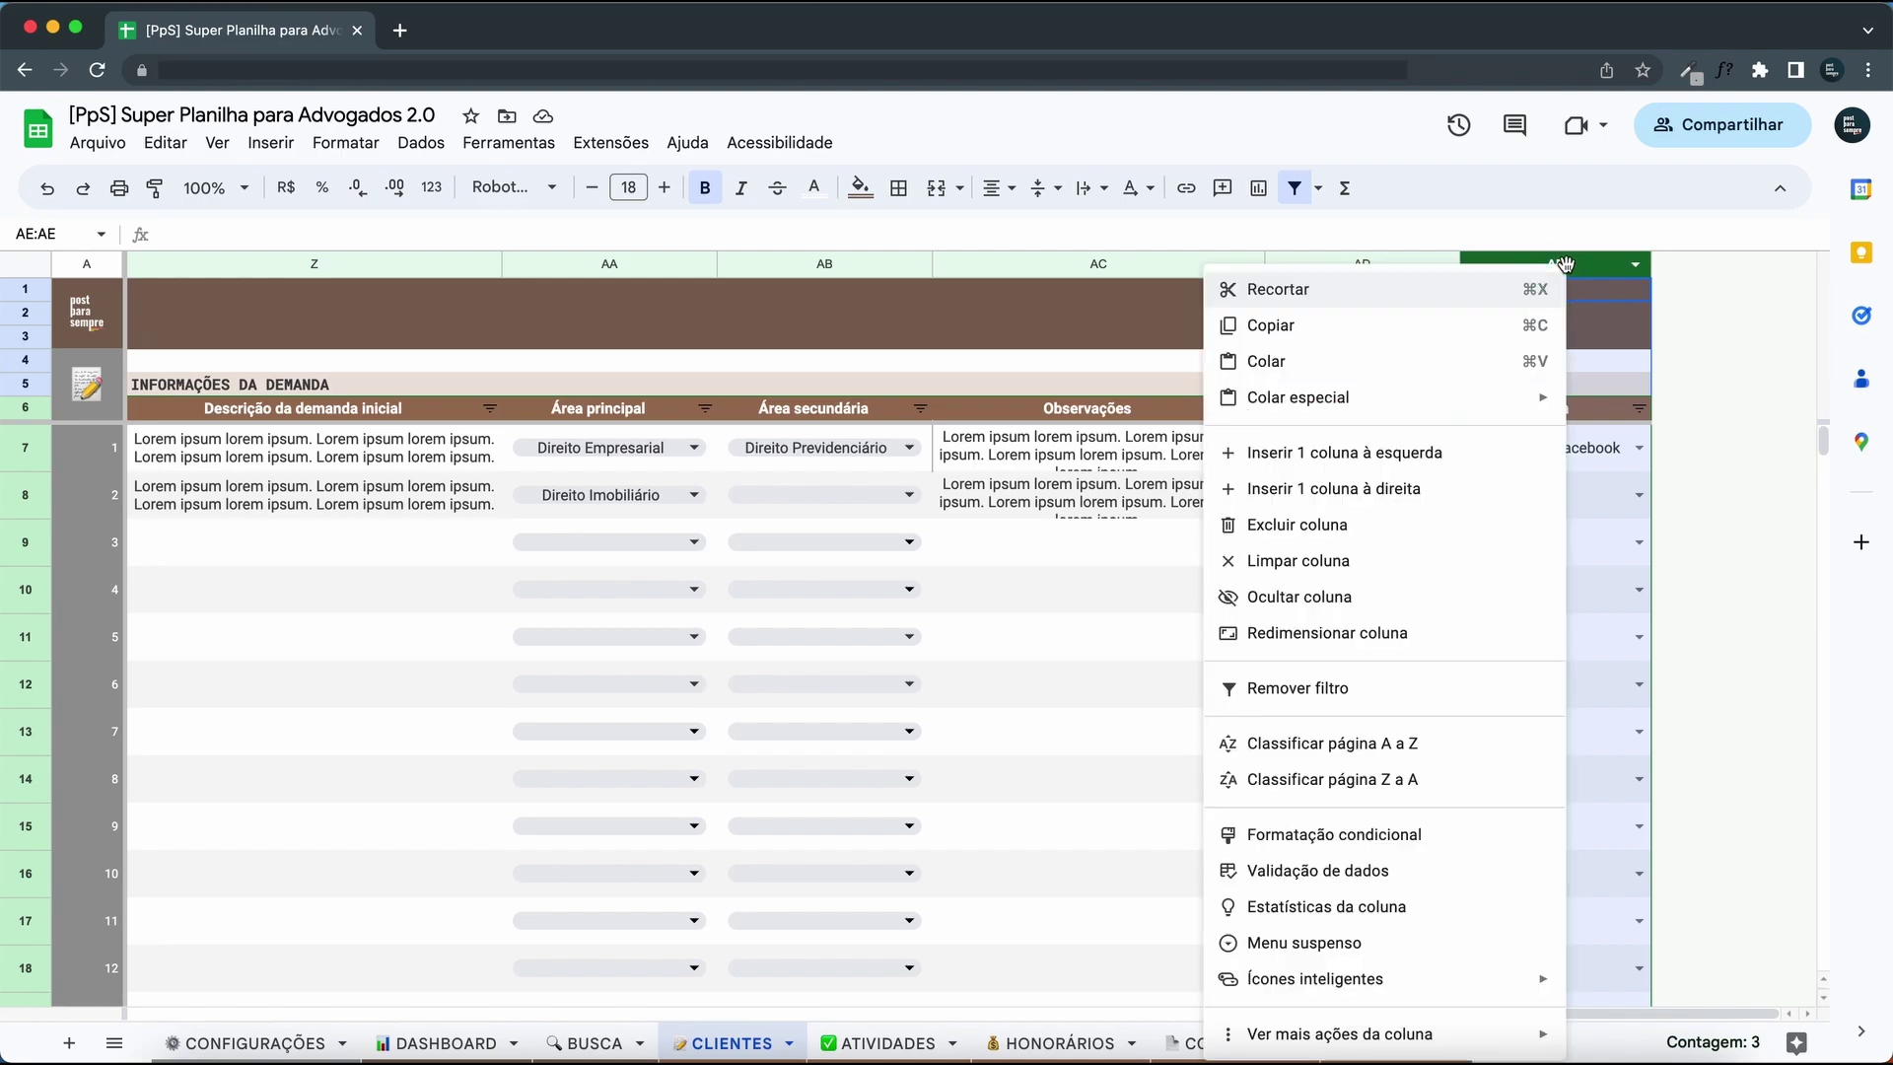
left_click(1388, 487)
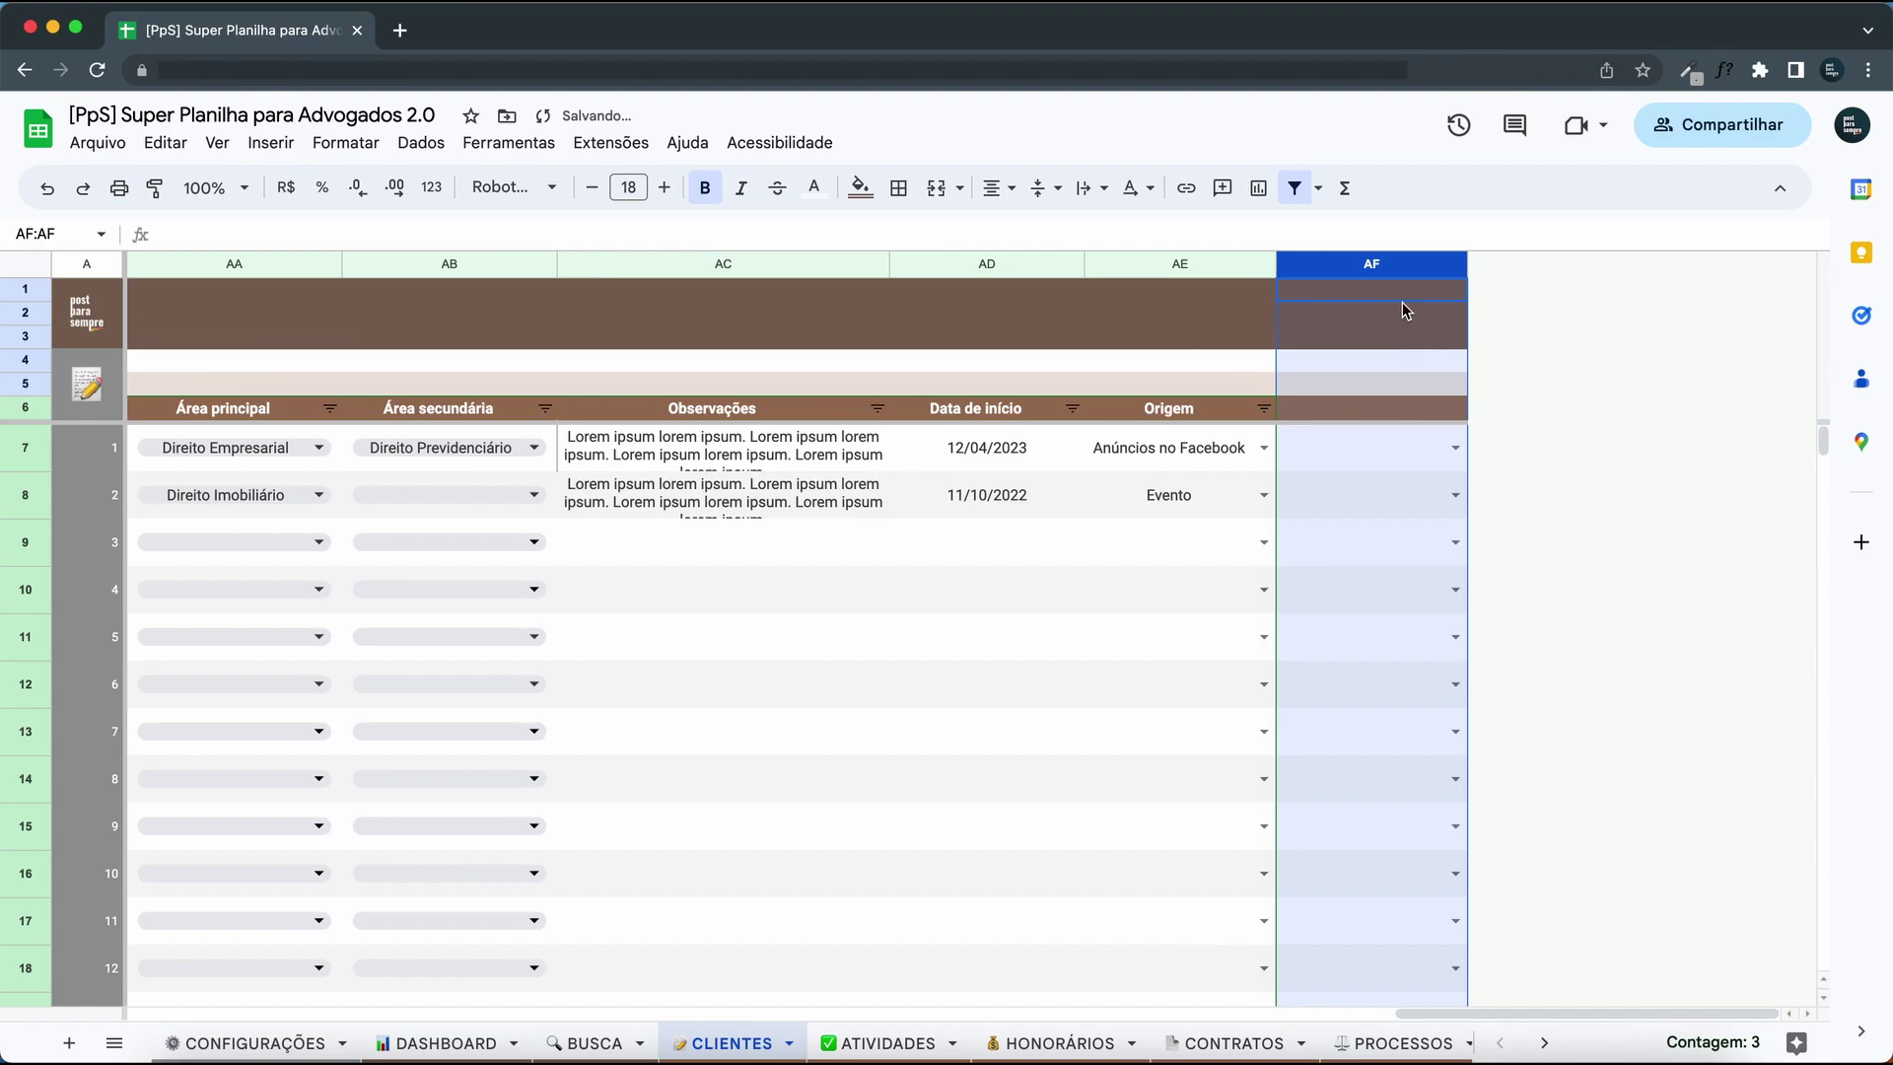
Name the header of the new column after Origem ABC.
left_click(1198, 398)
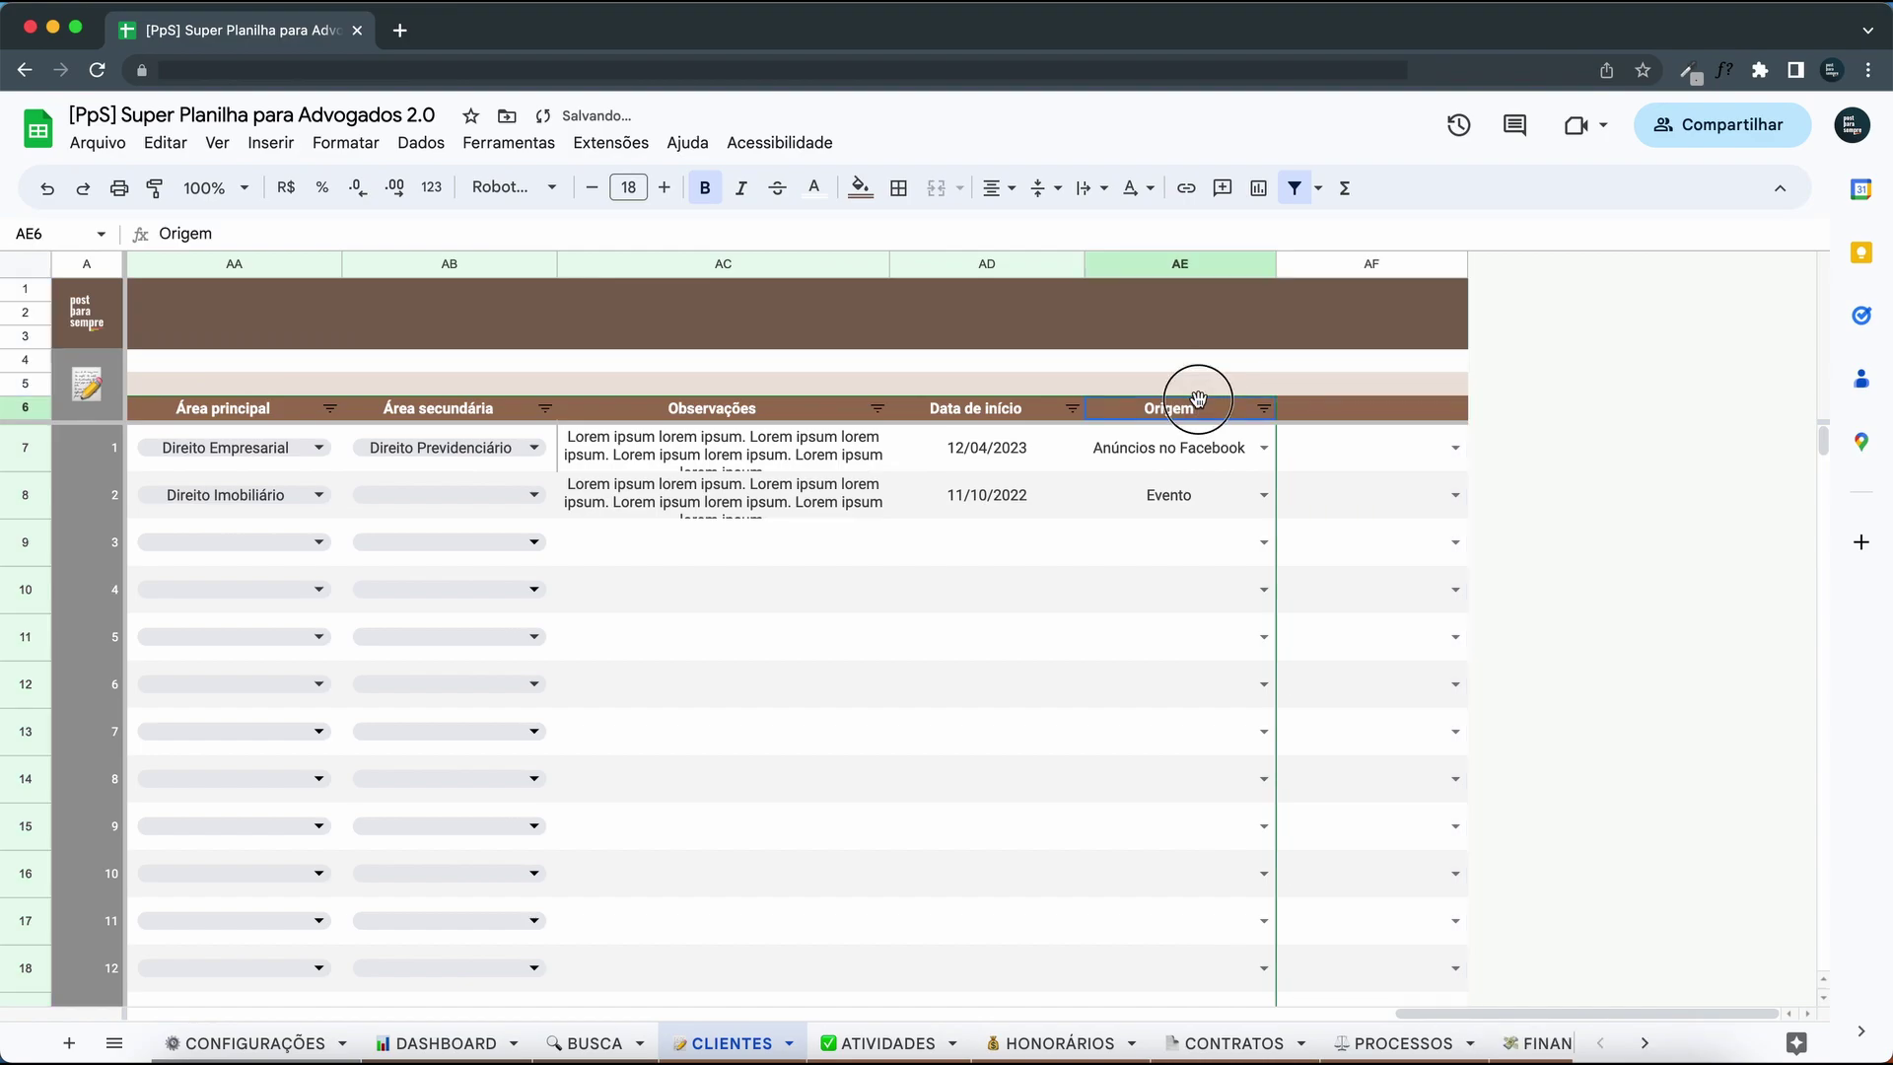
left_click(1331, 508)
left_click_drag(1183, 408, 769, 815)
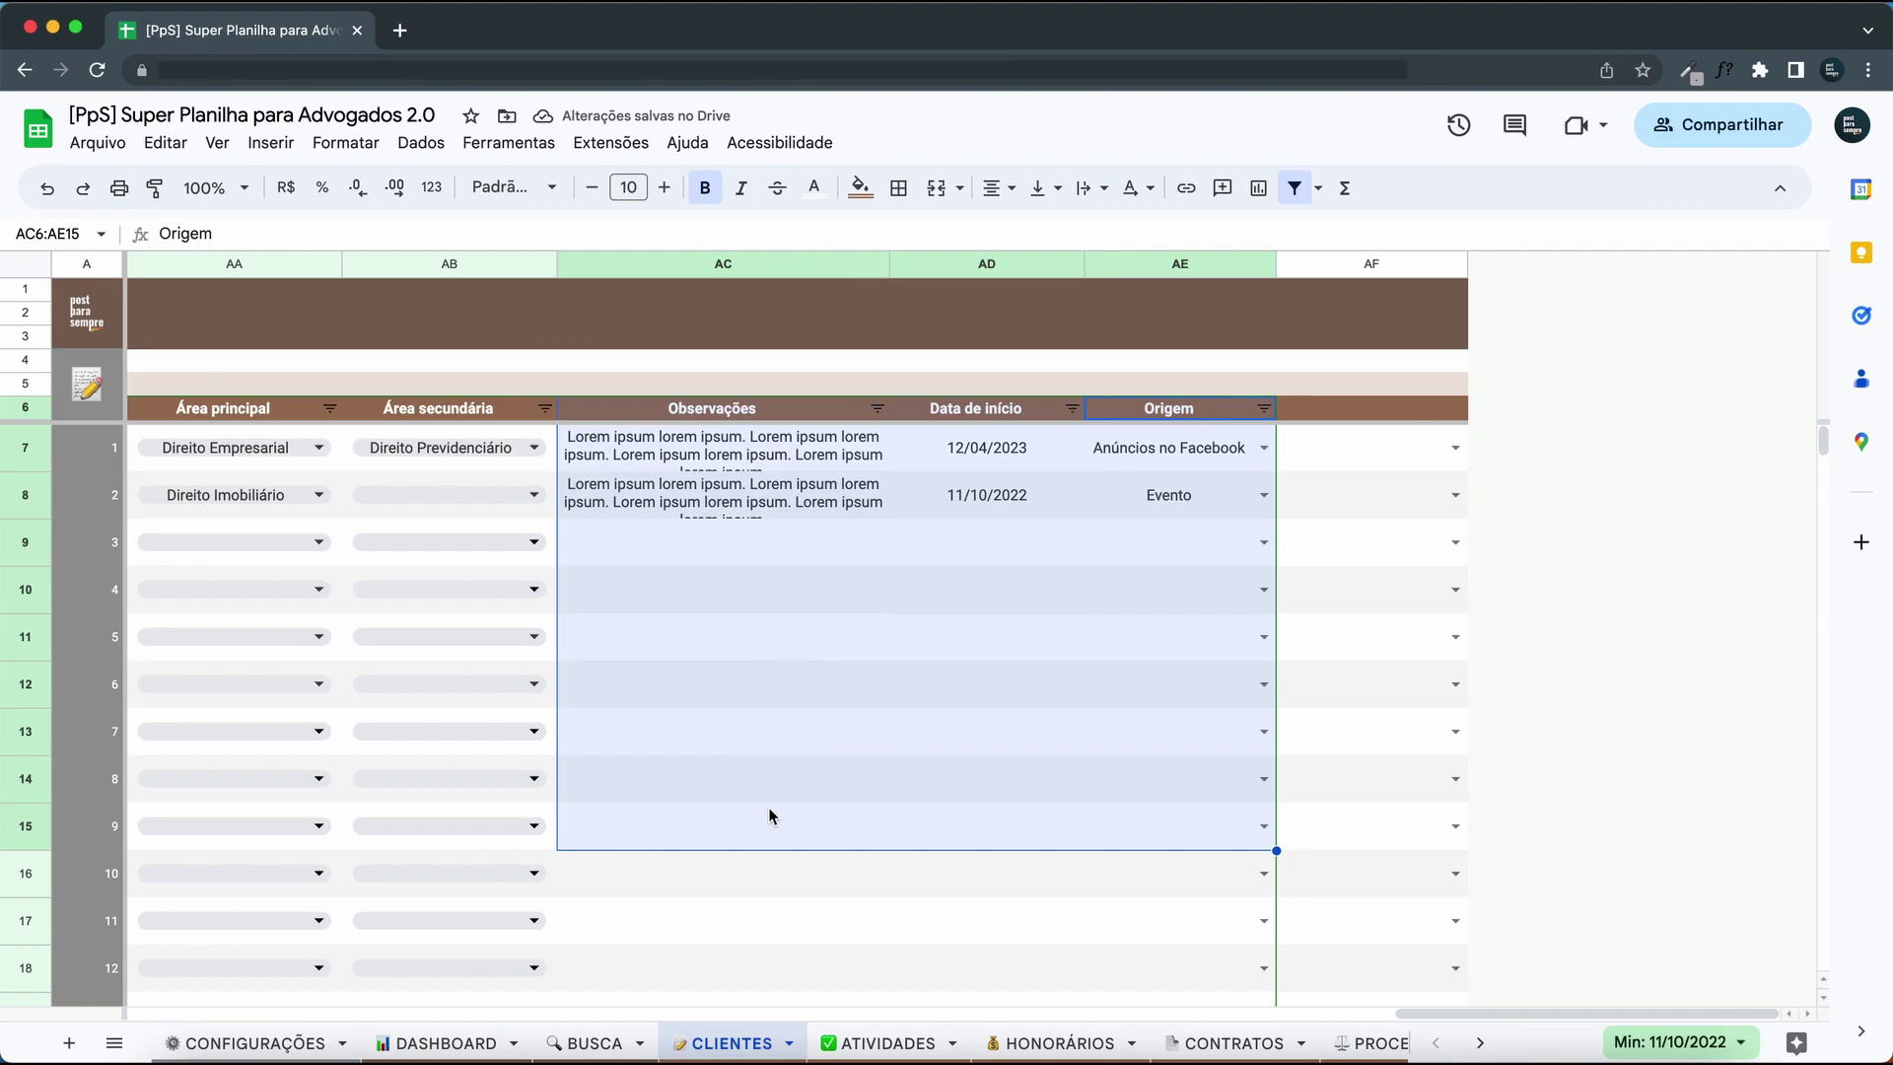
left_click(1331, 504)
left_click(1335, 414)
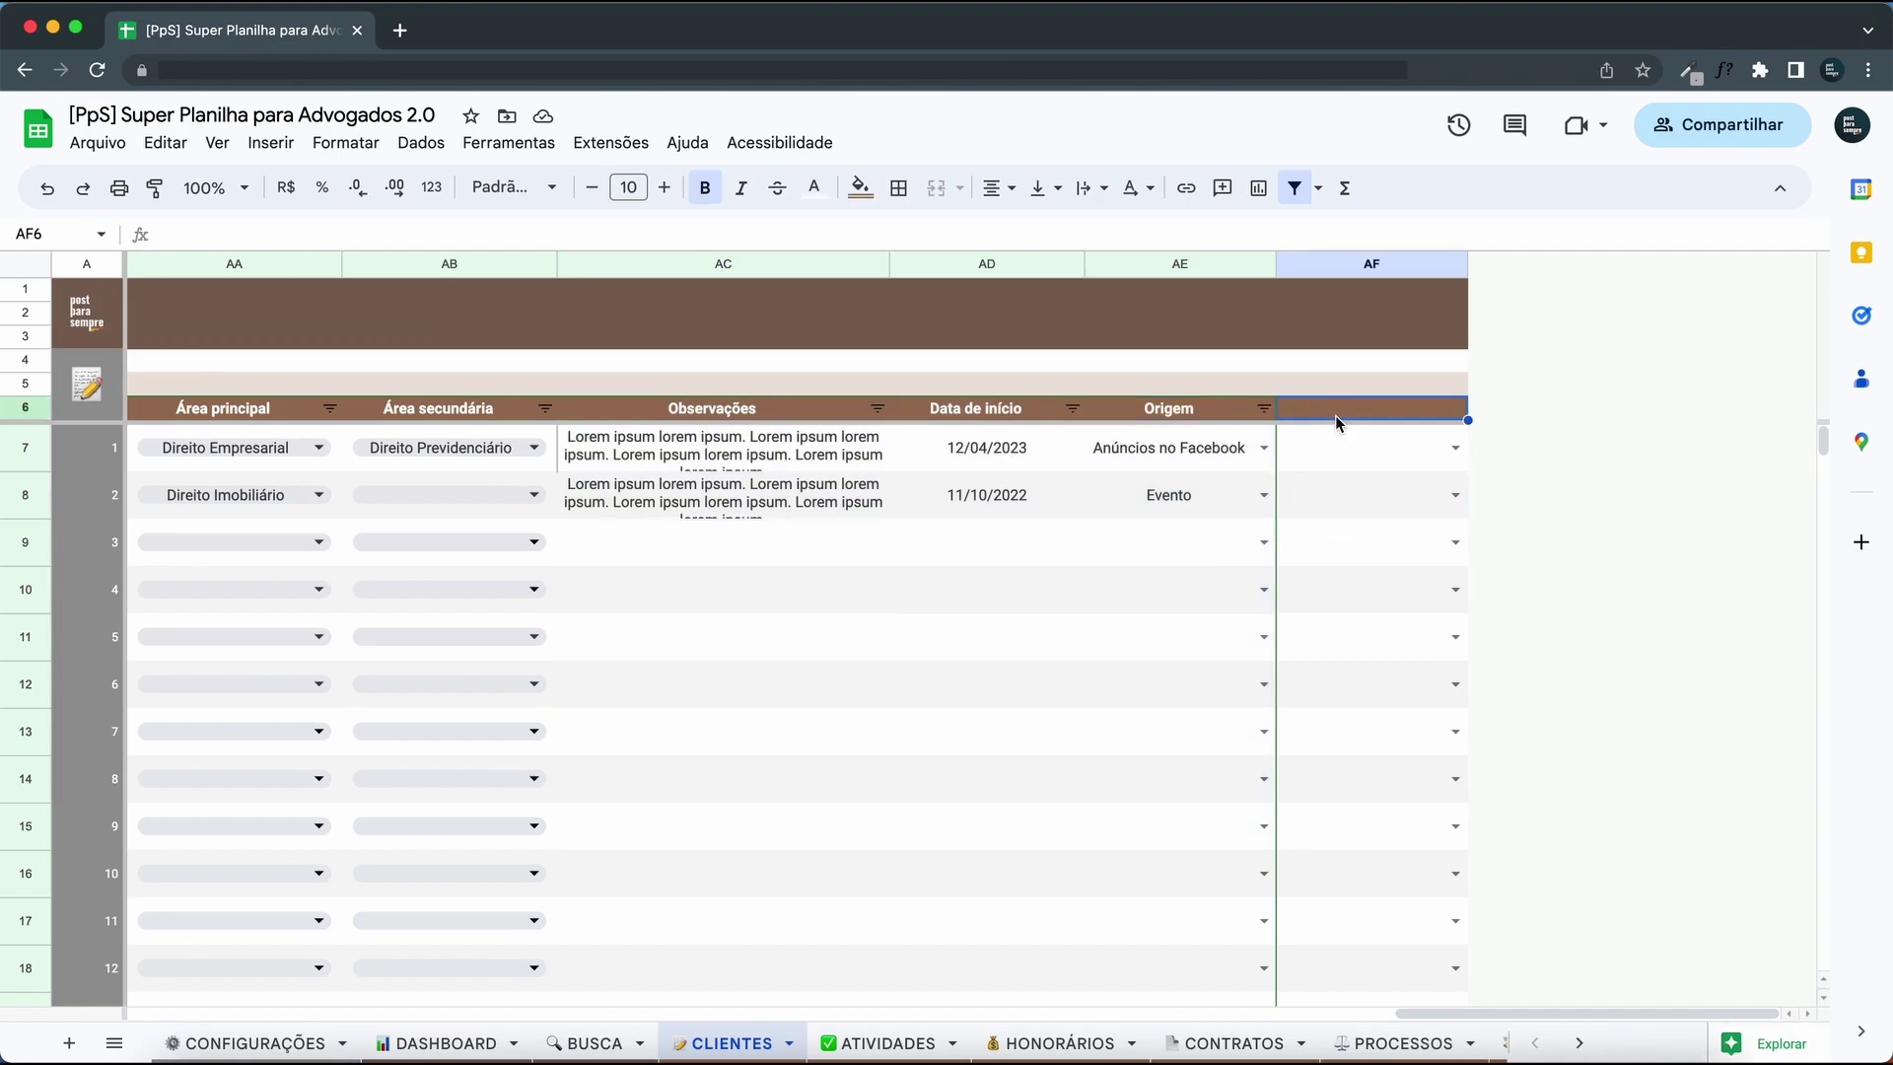
type("ABC")
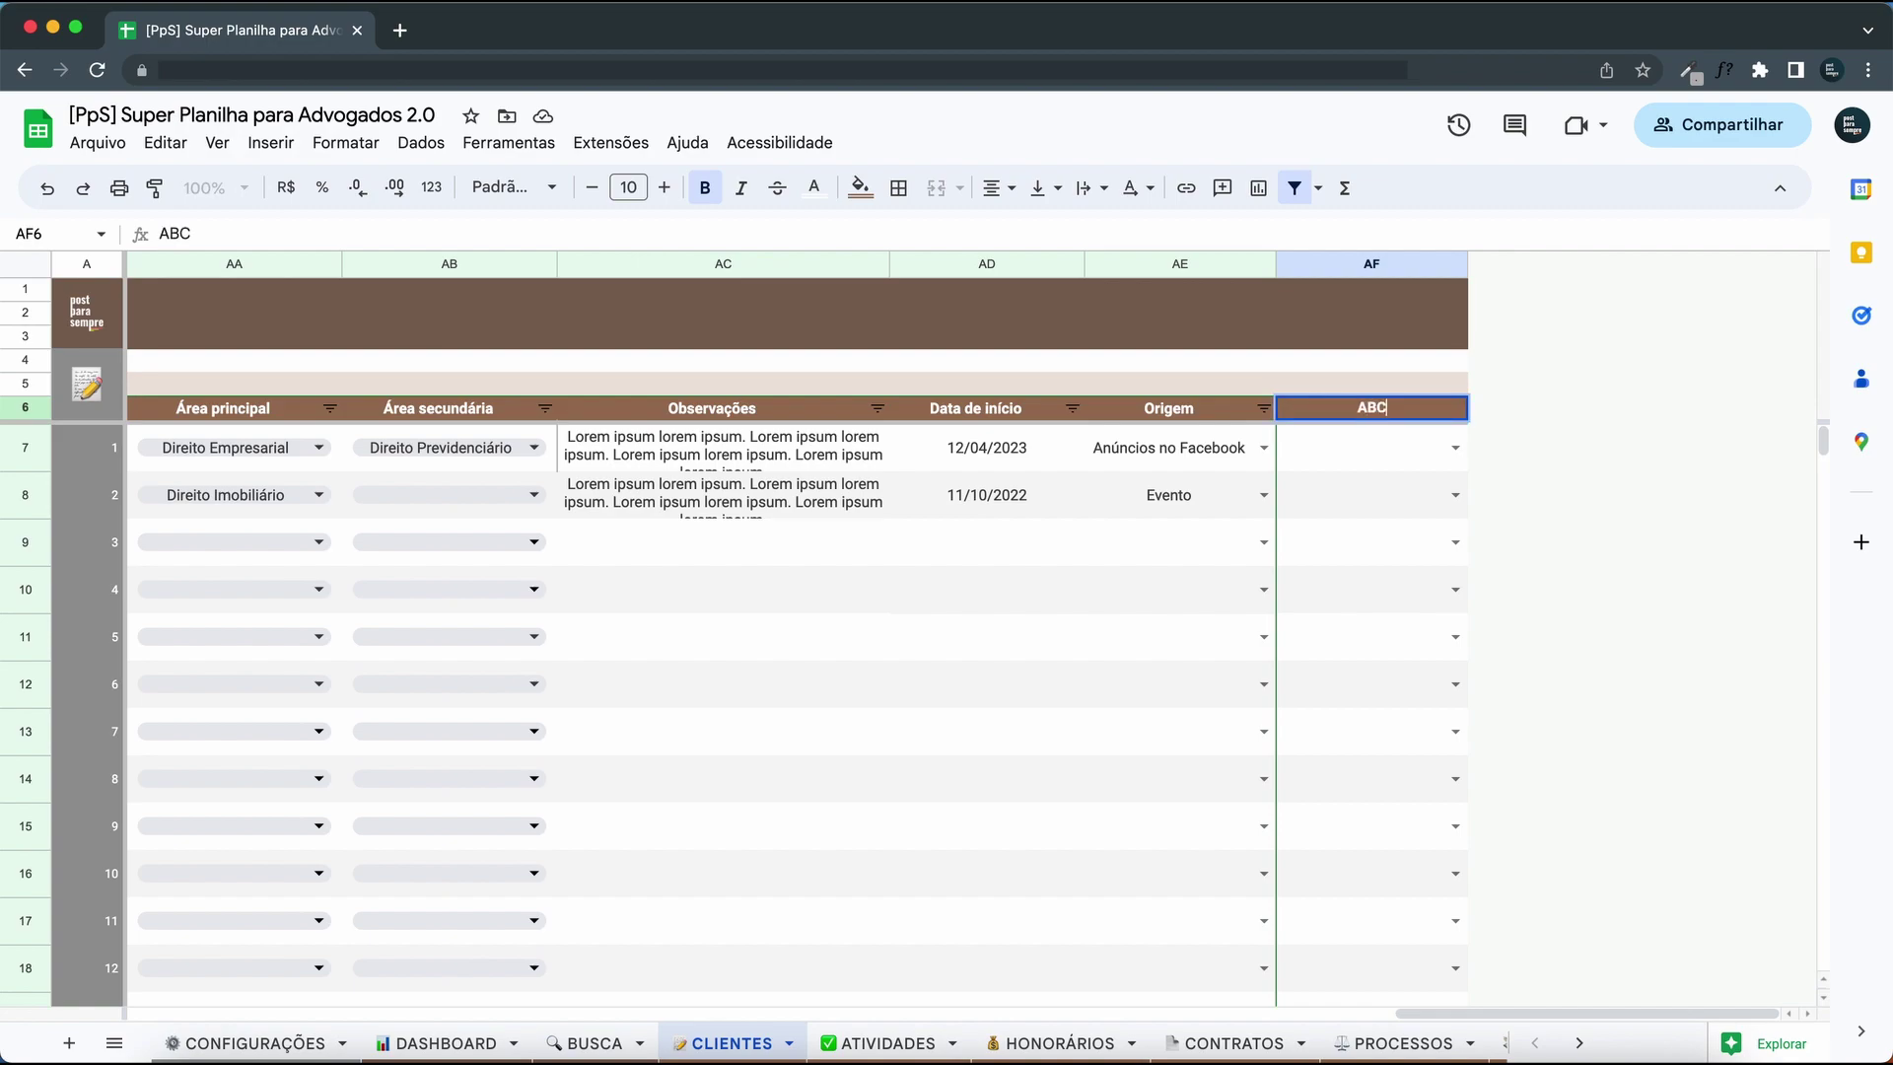
key("Return")
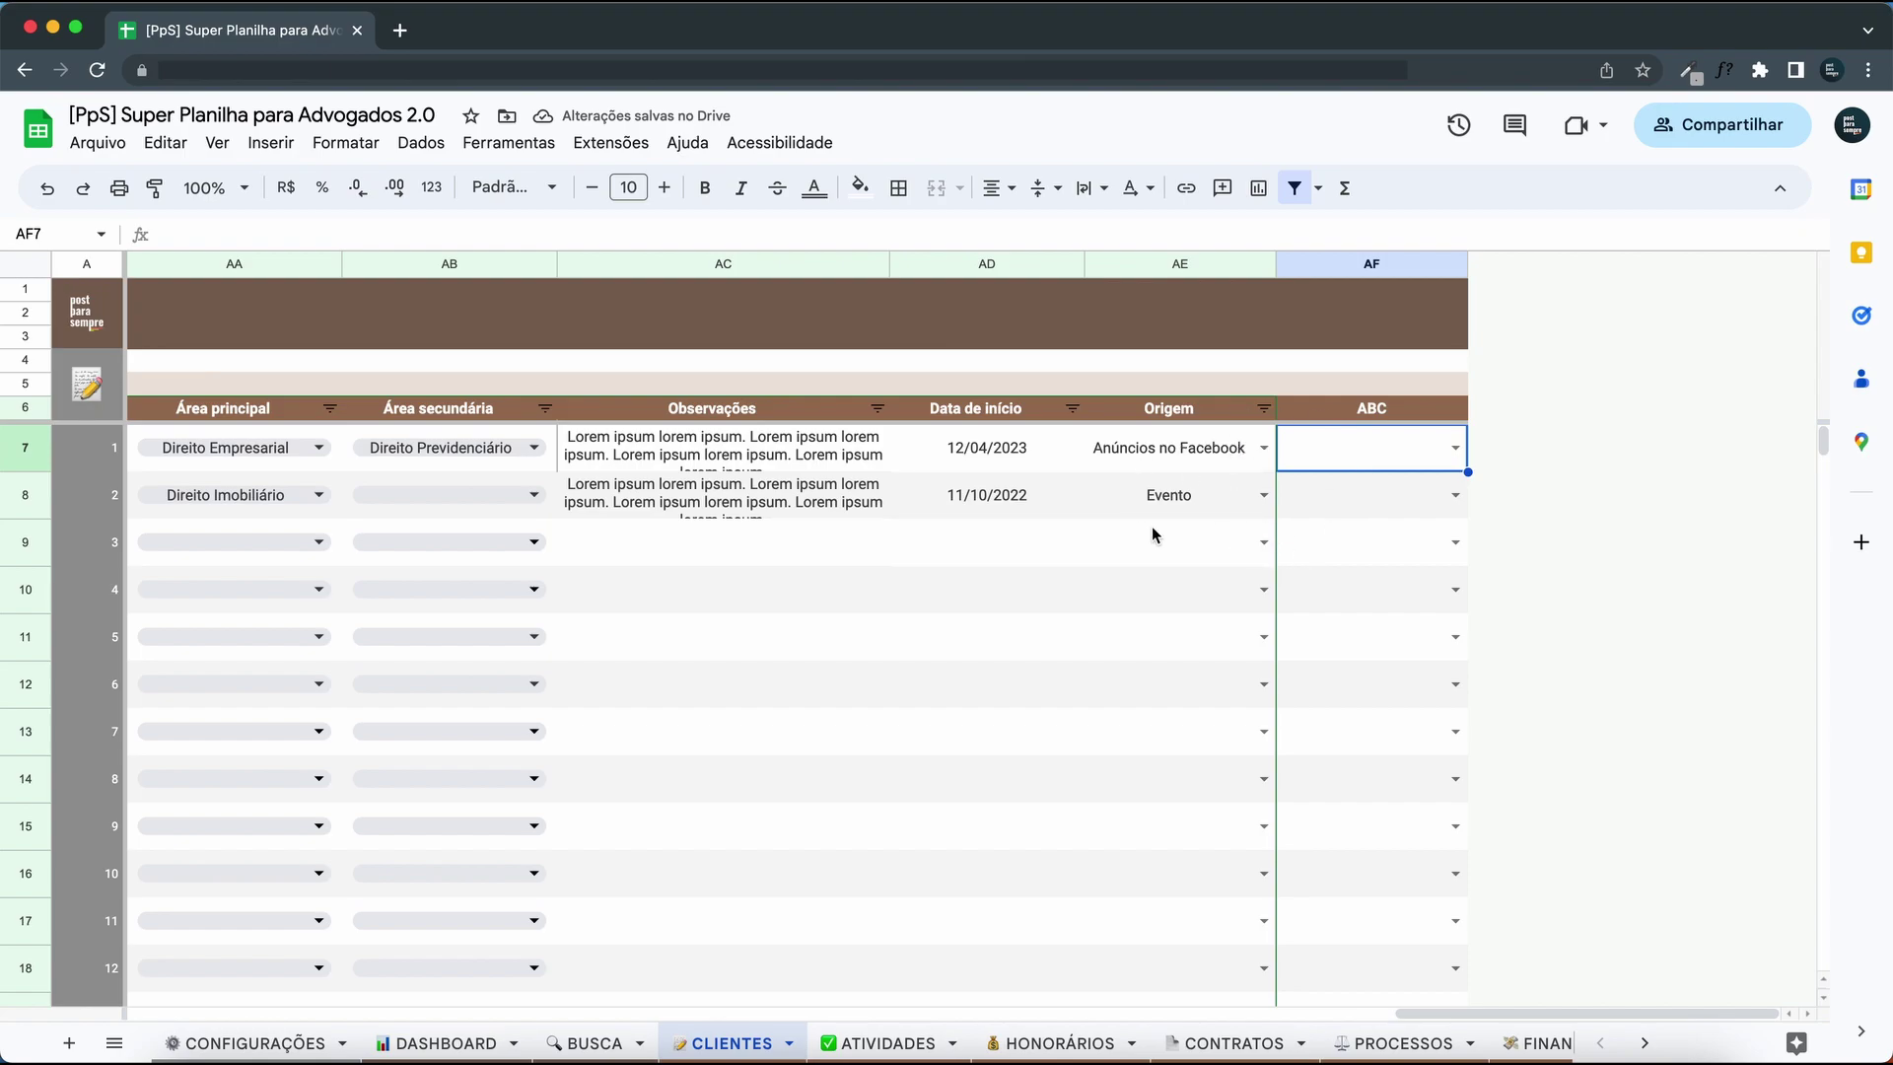
Remove the existing filter from the CLIENTES table and accept editing the protected part of the sheet.
left_click(1390, 542)
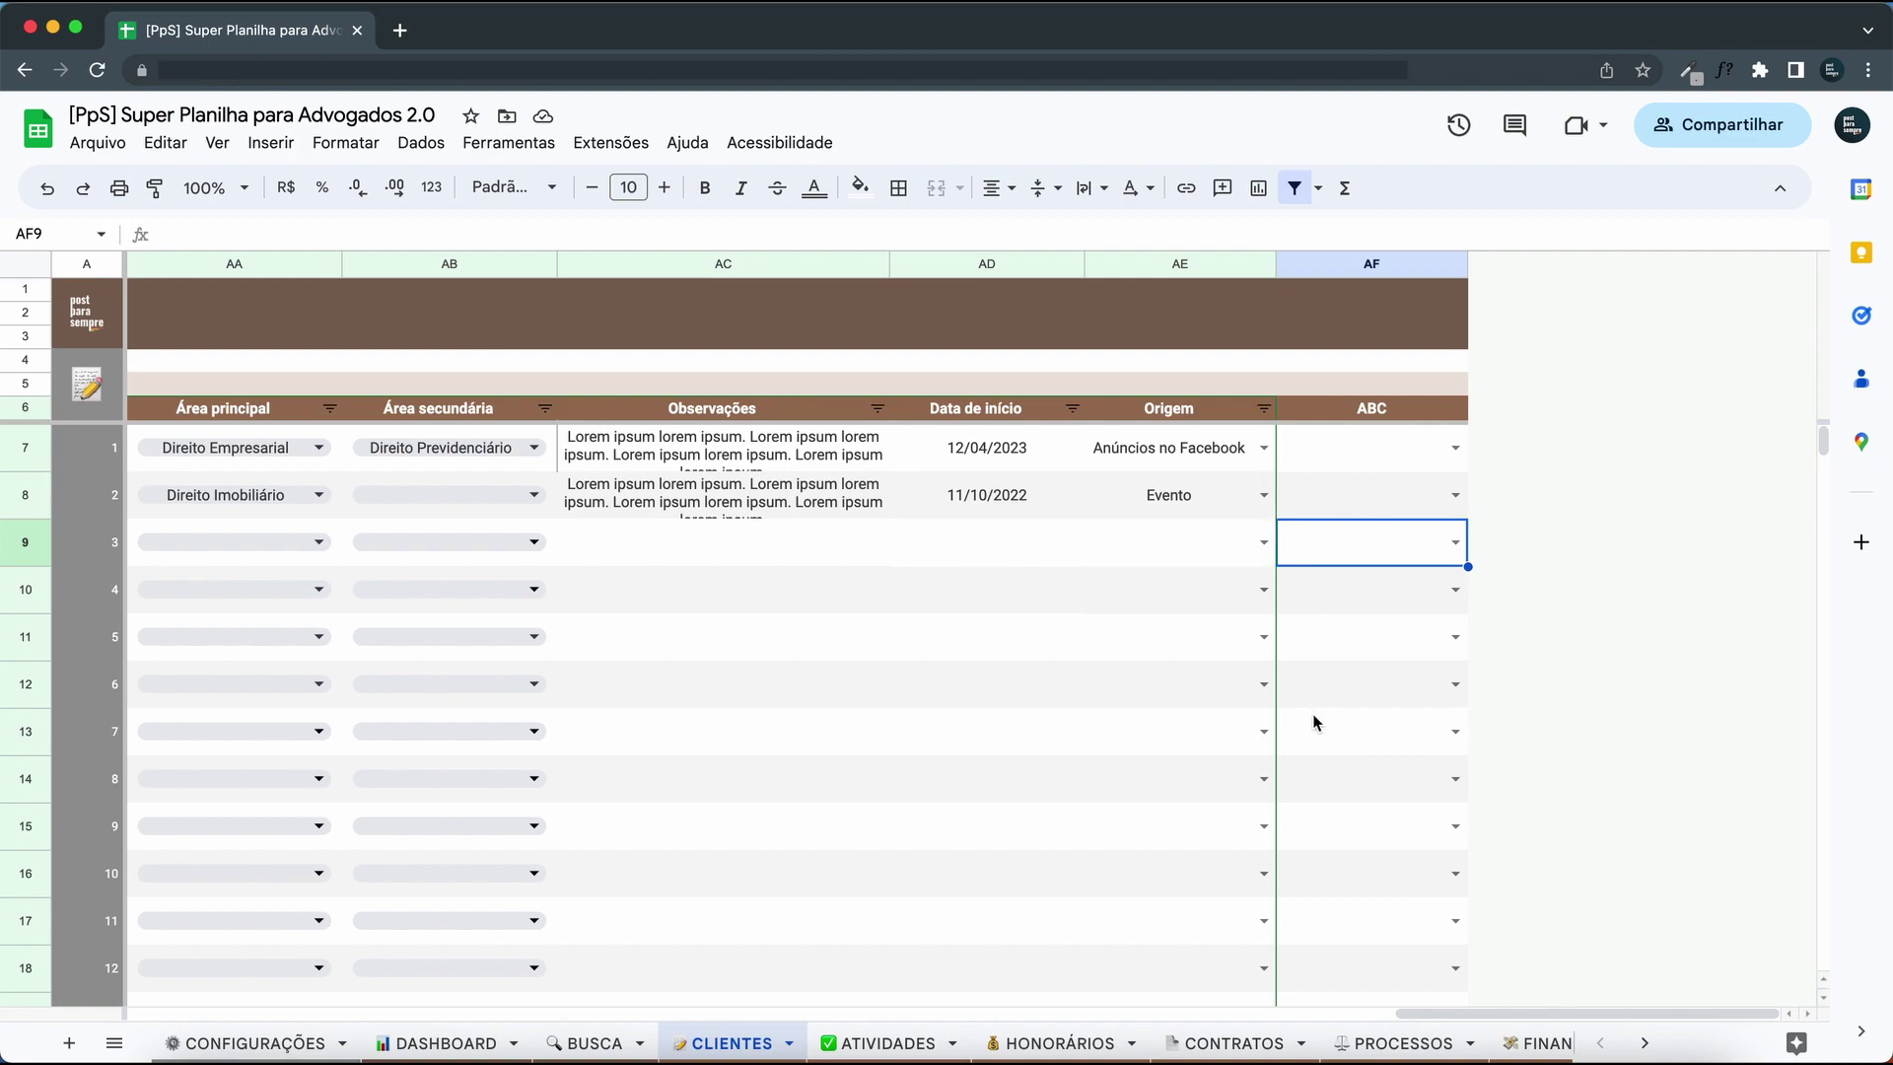
left_click(1222, 631)
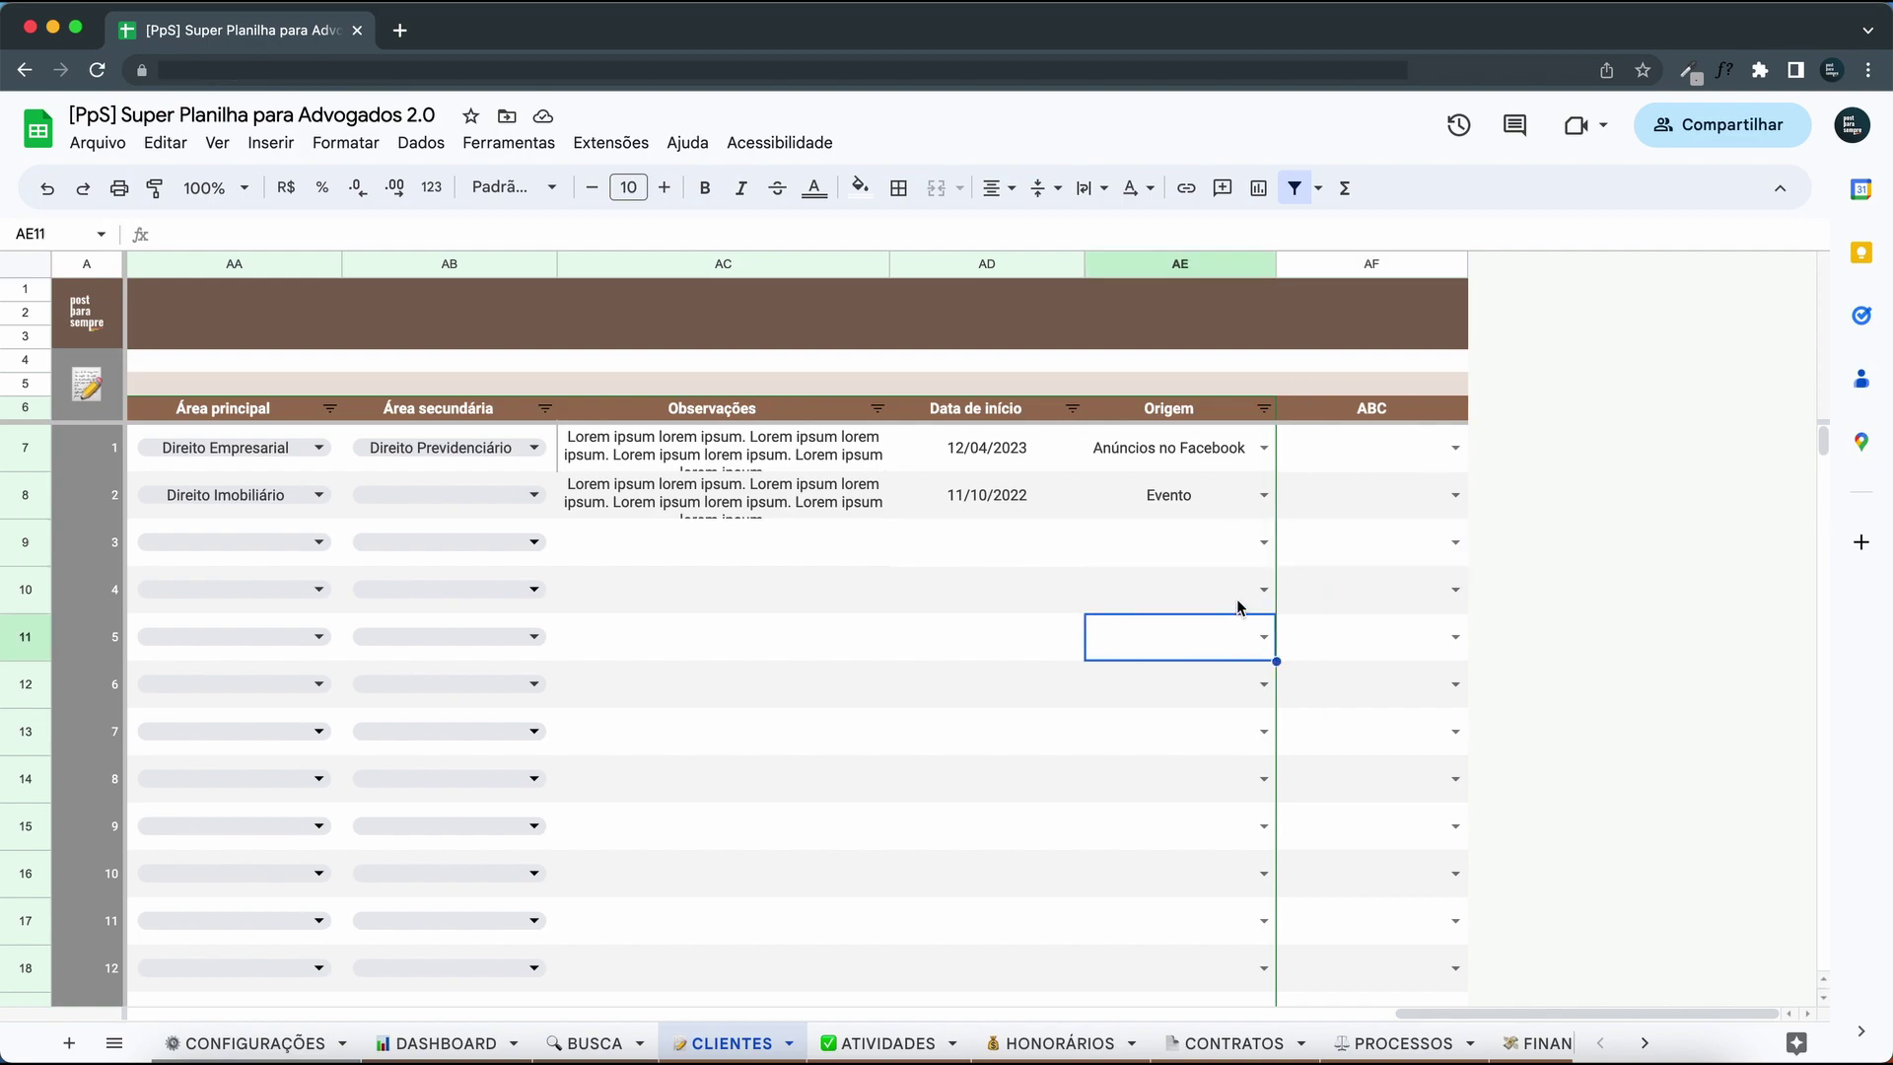
left_click(1387, 573)
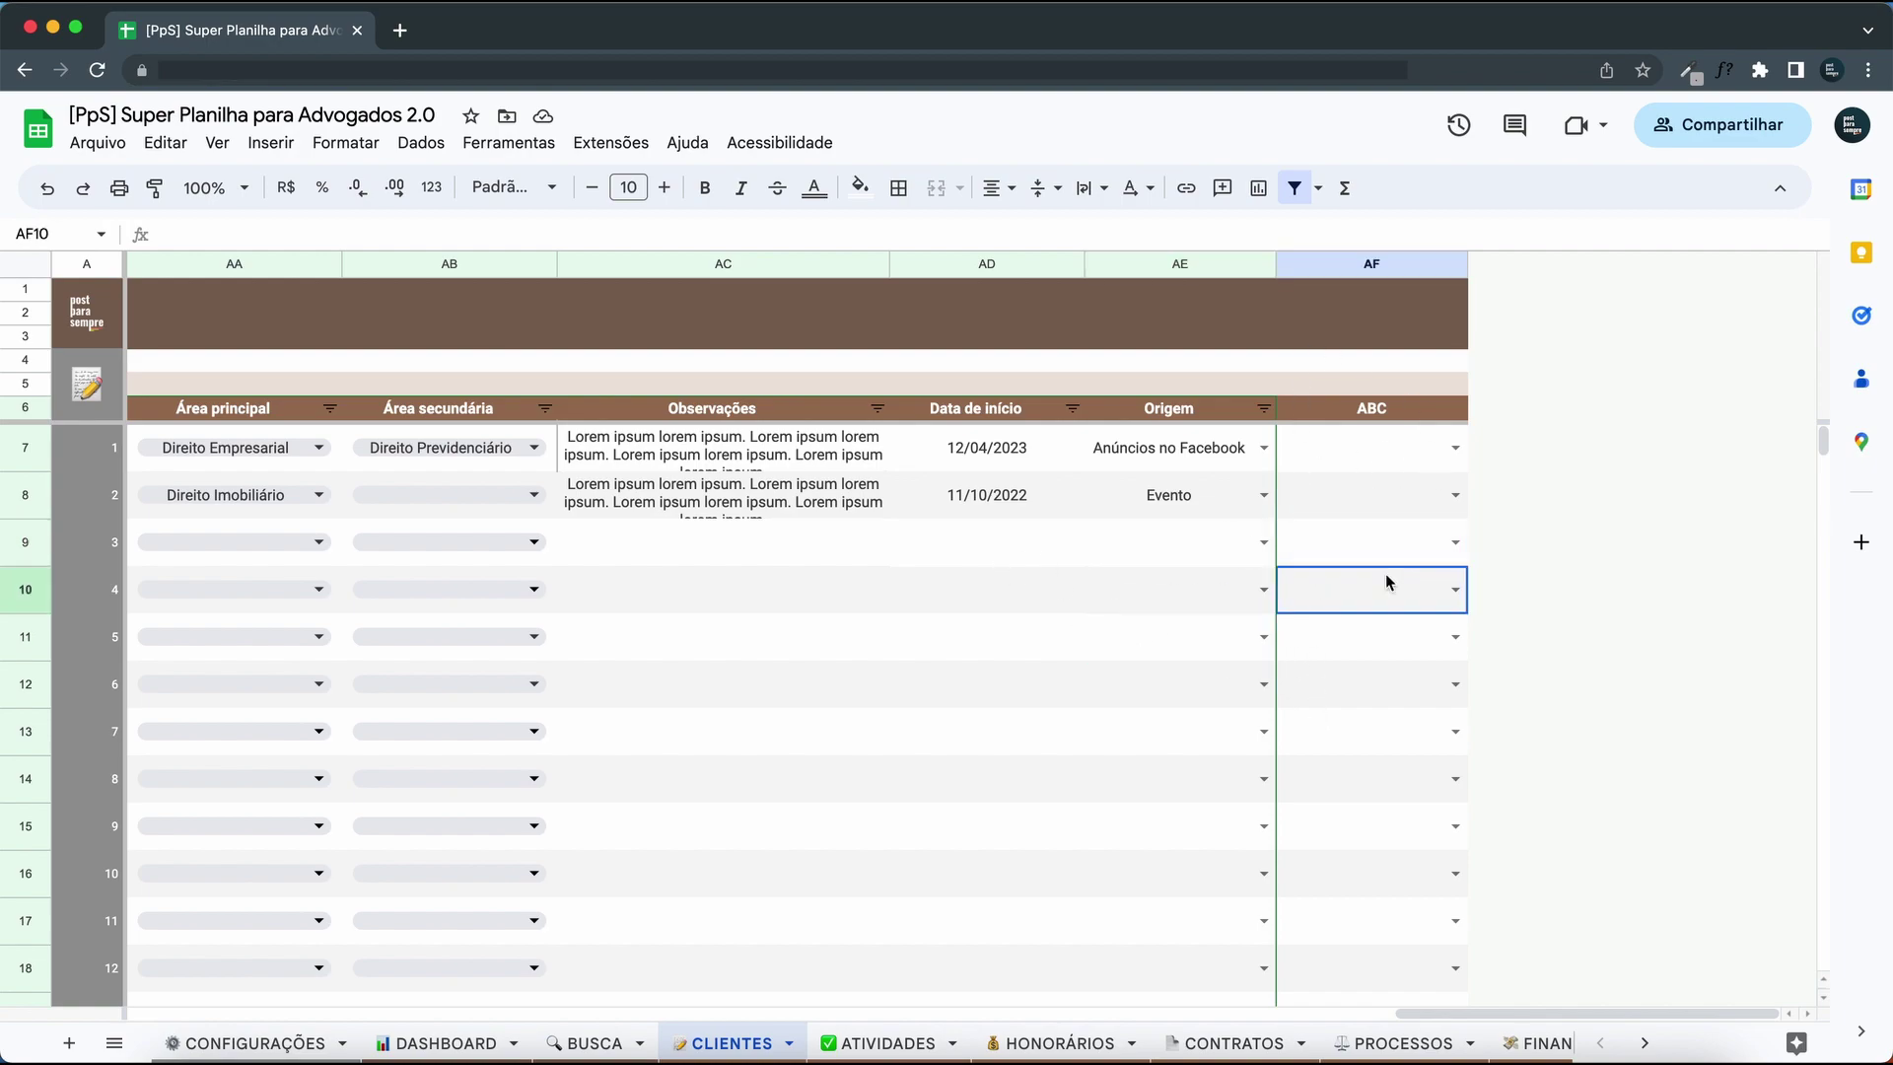
left_click(1294, 192)
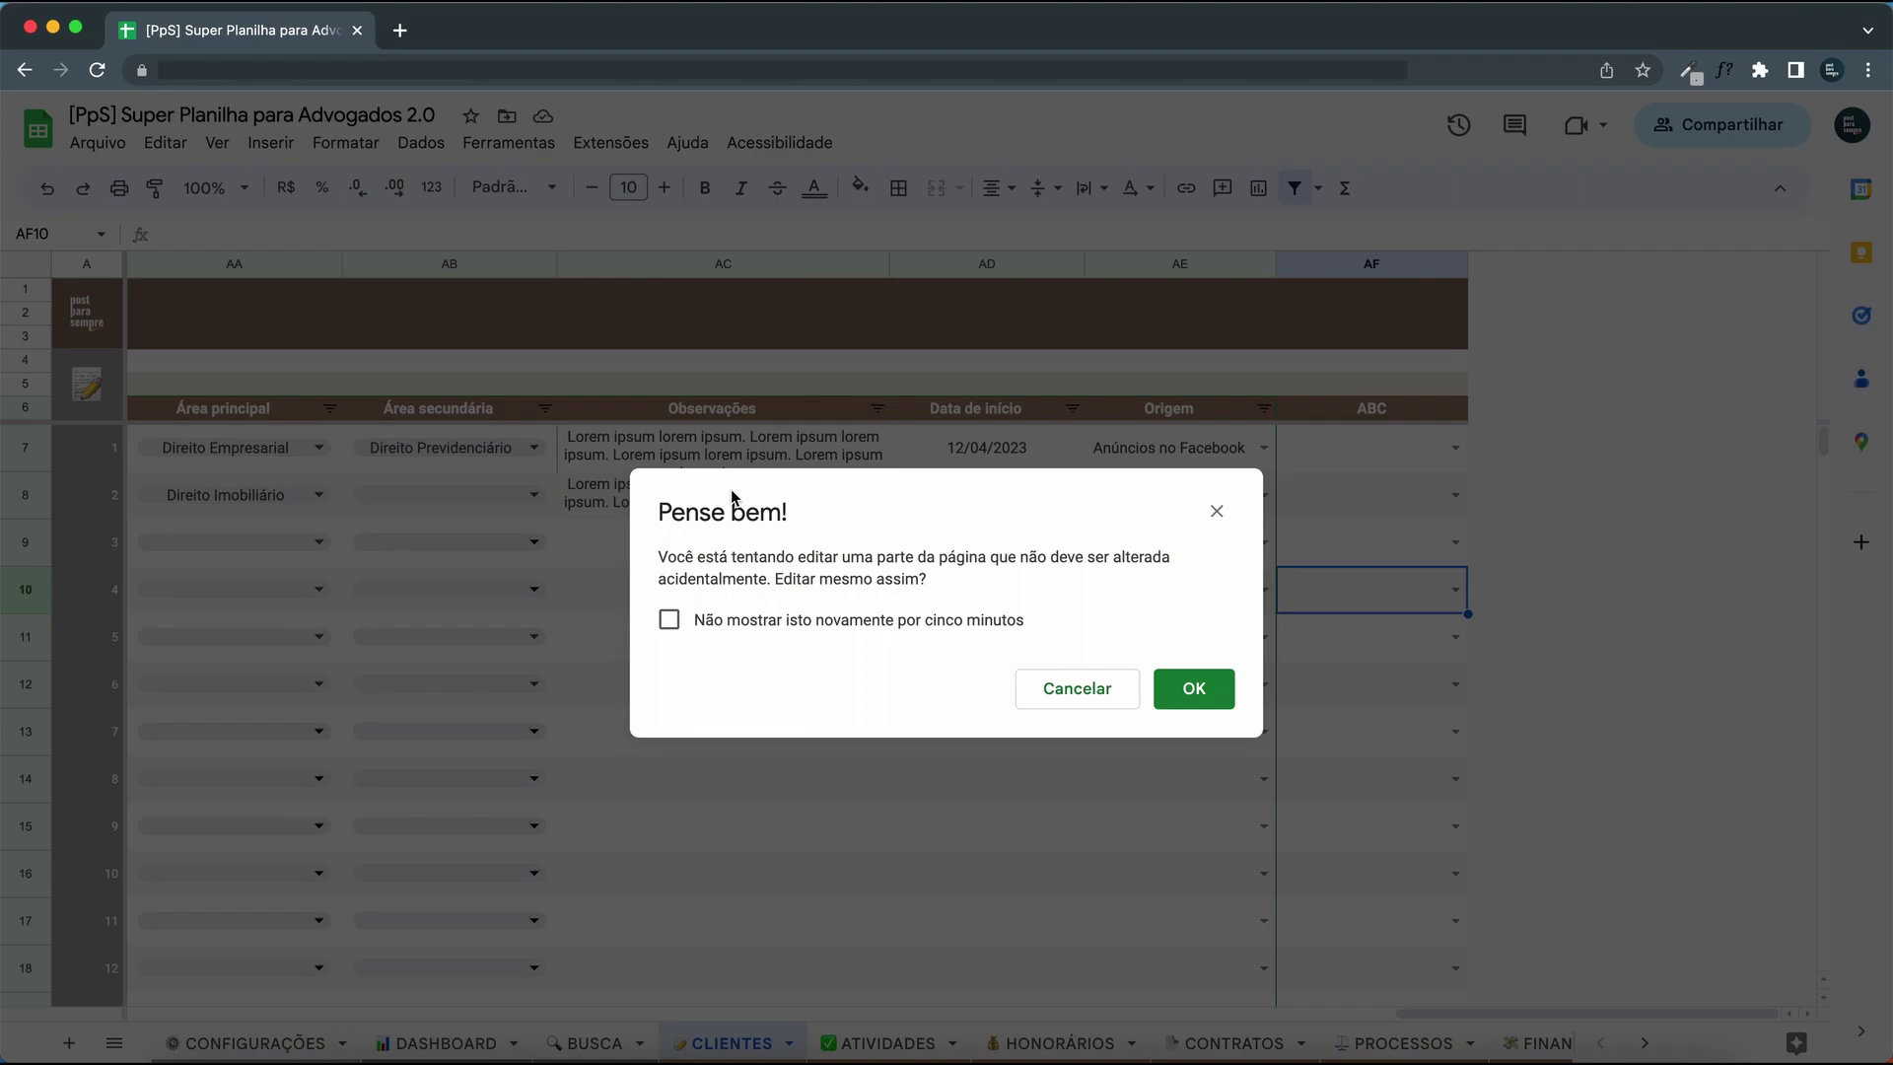
left_click(1194, 688)
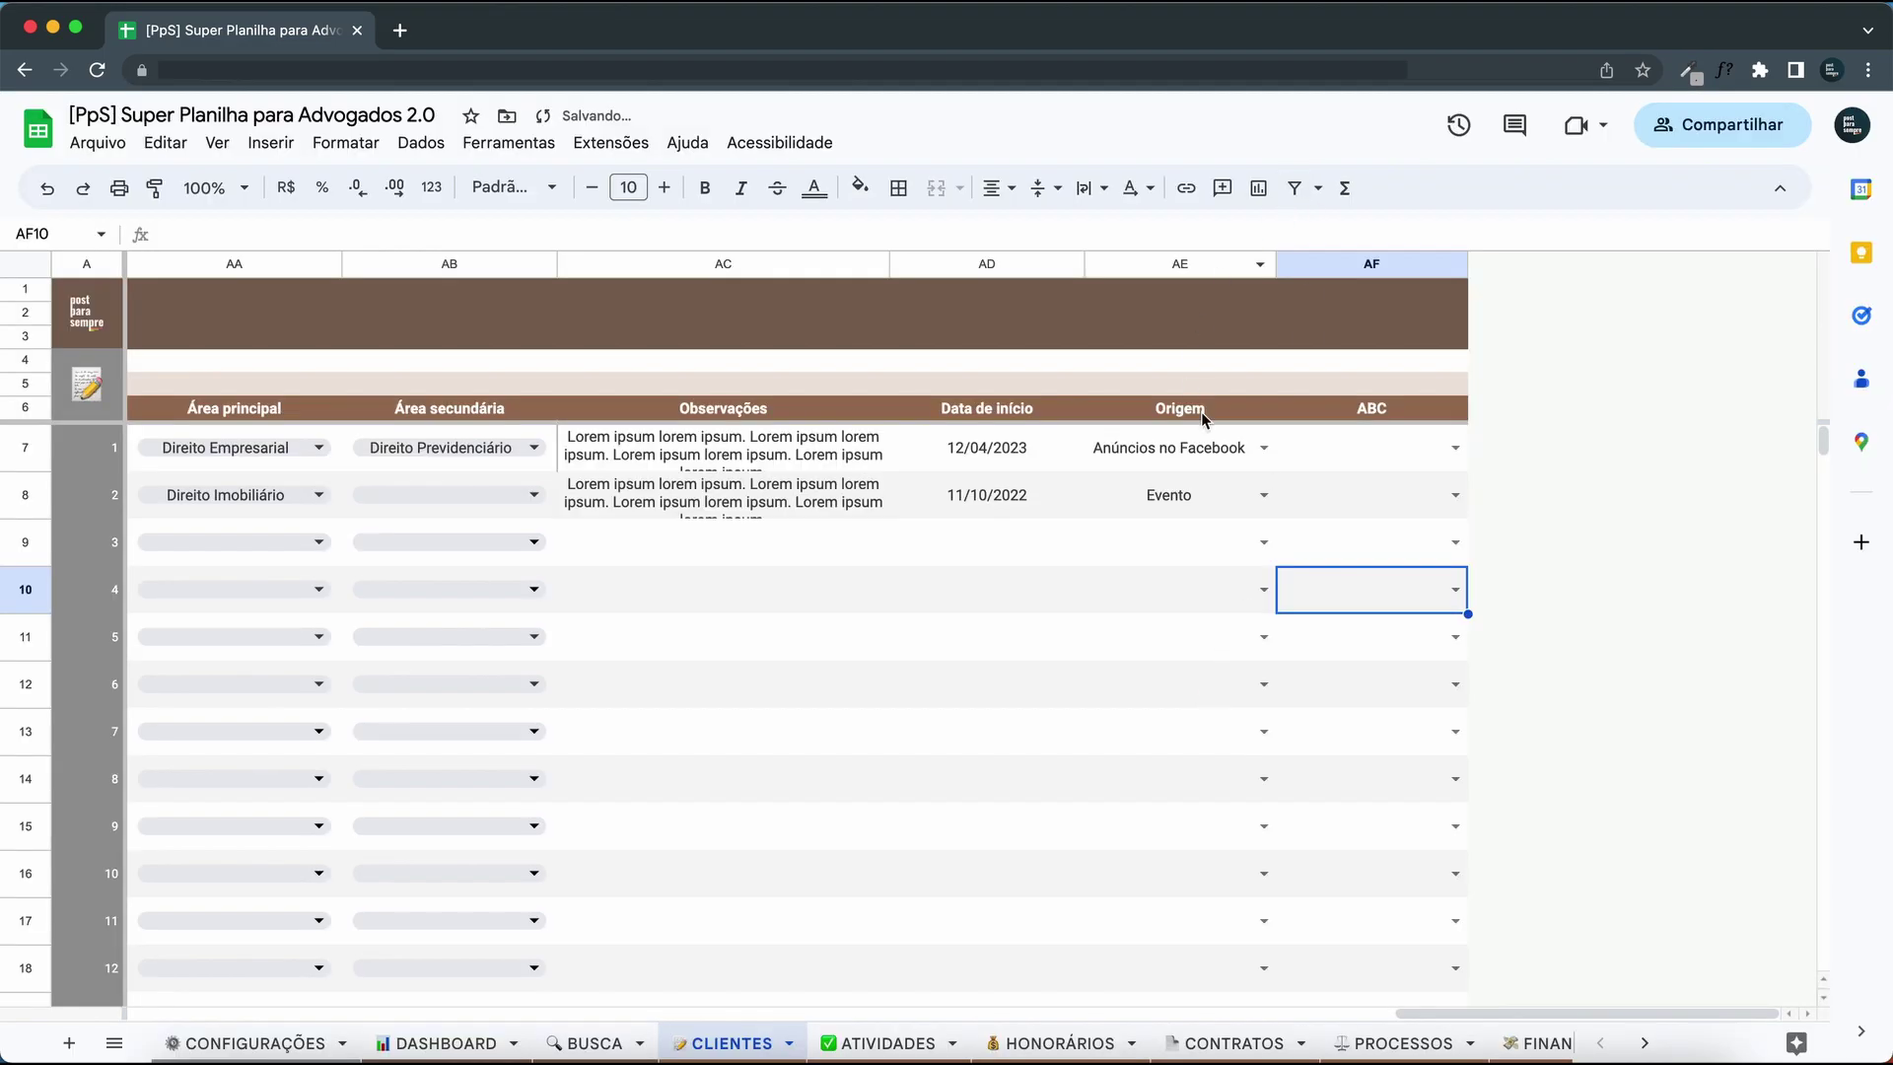
left_click(1376, 411)
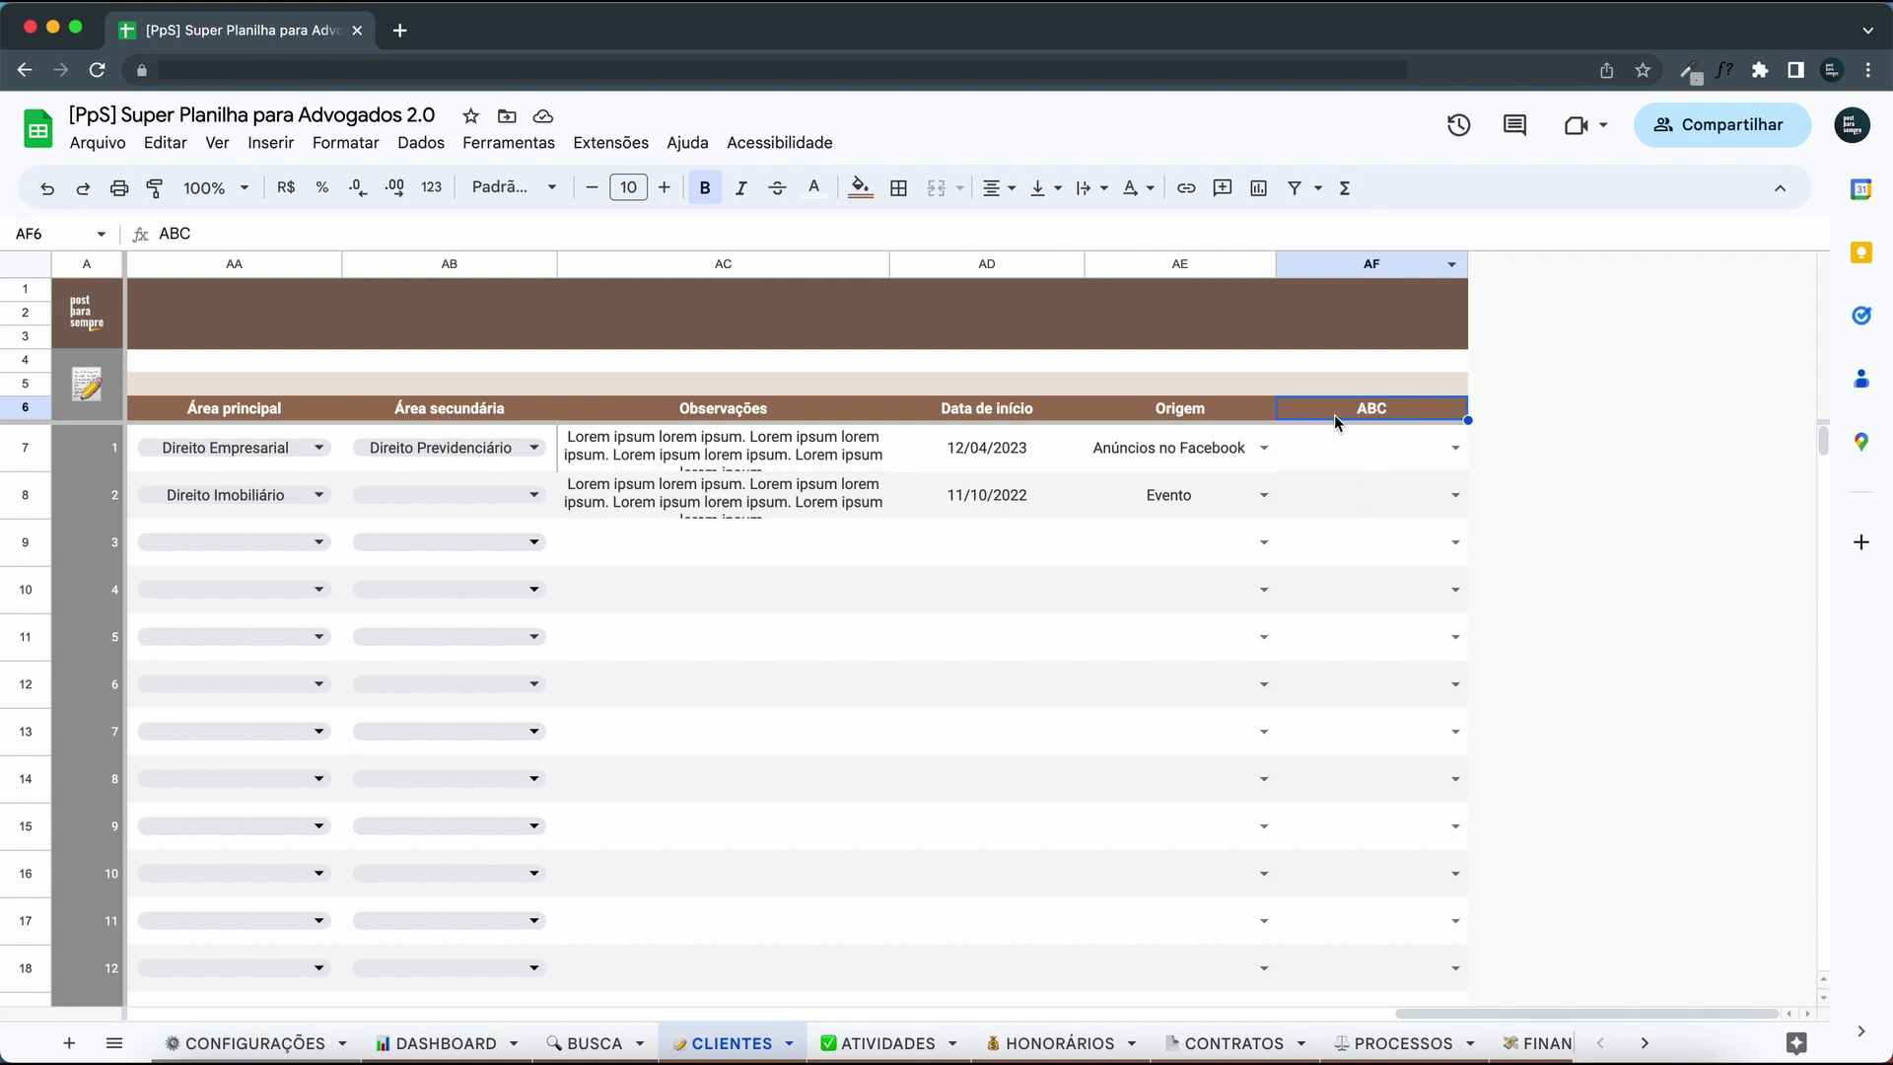
scroll(308, 491, "left", 15)
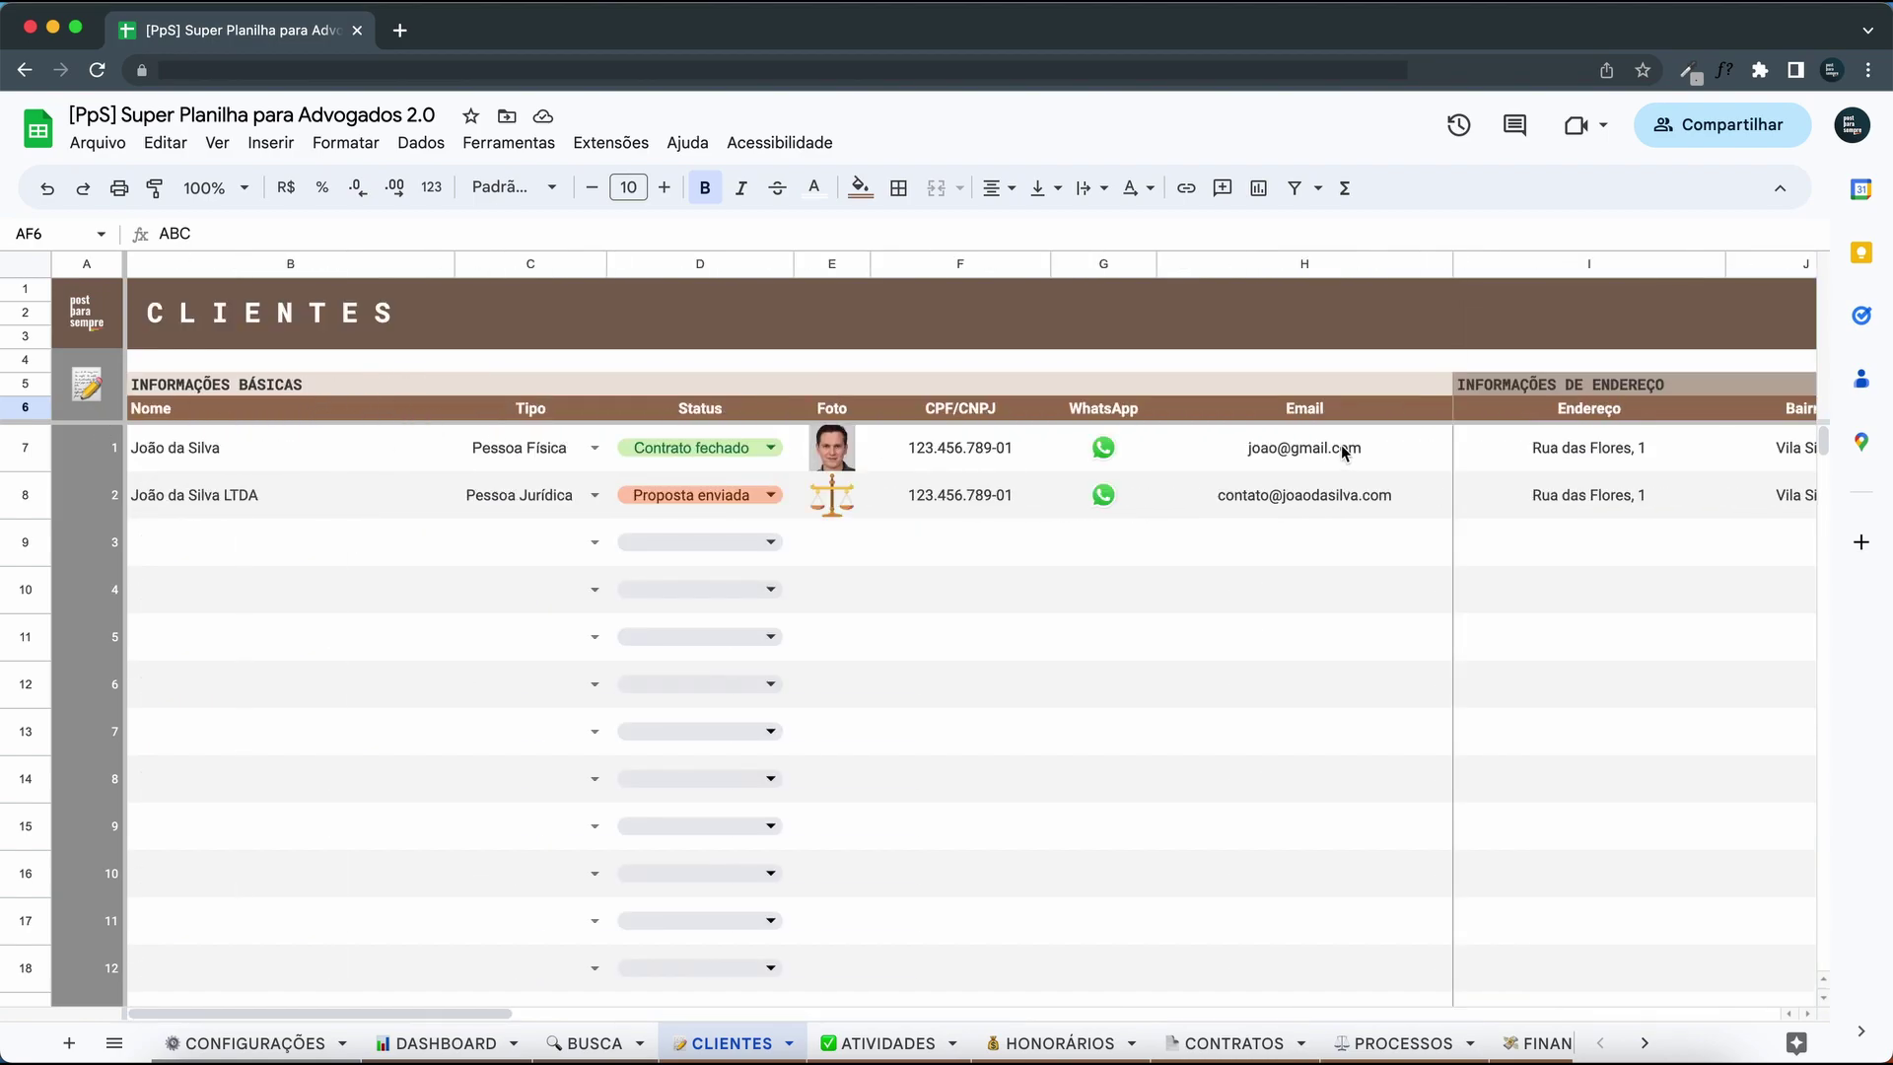
left_click(160, 412, "shift")
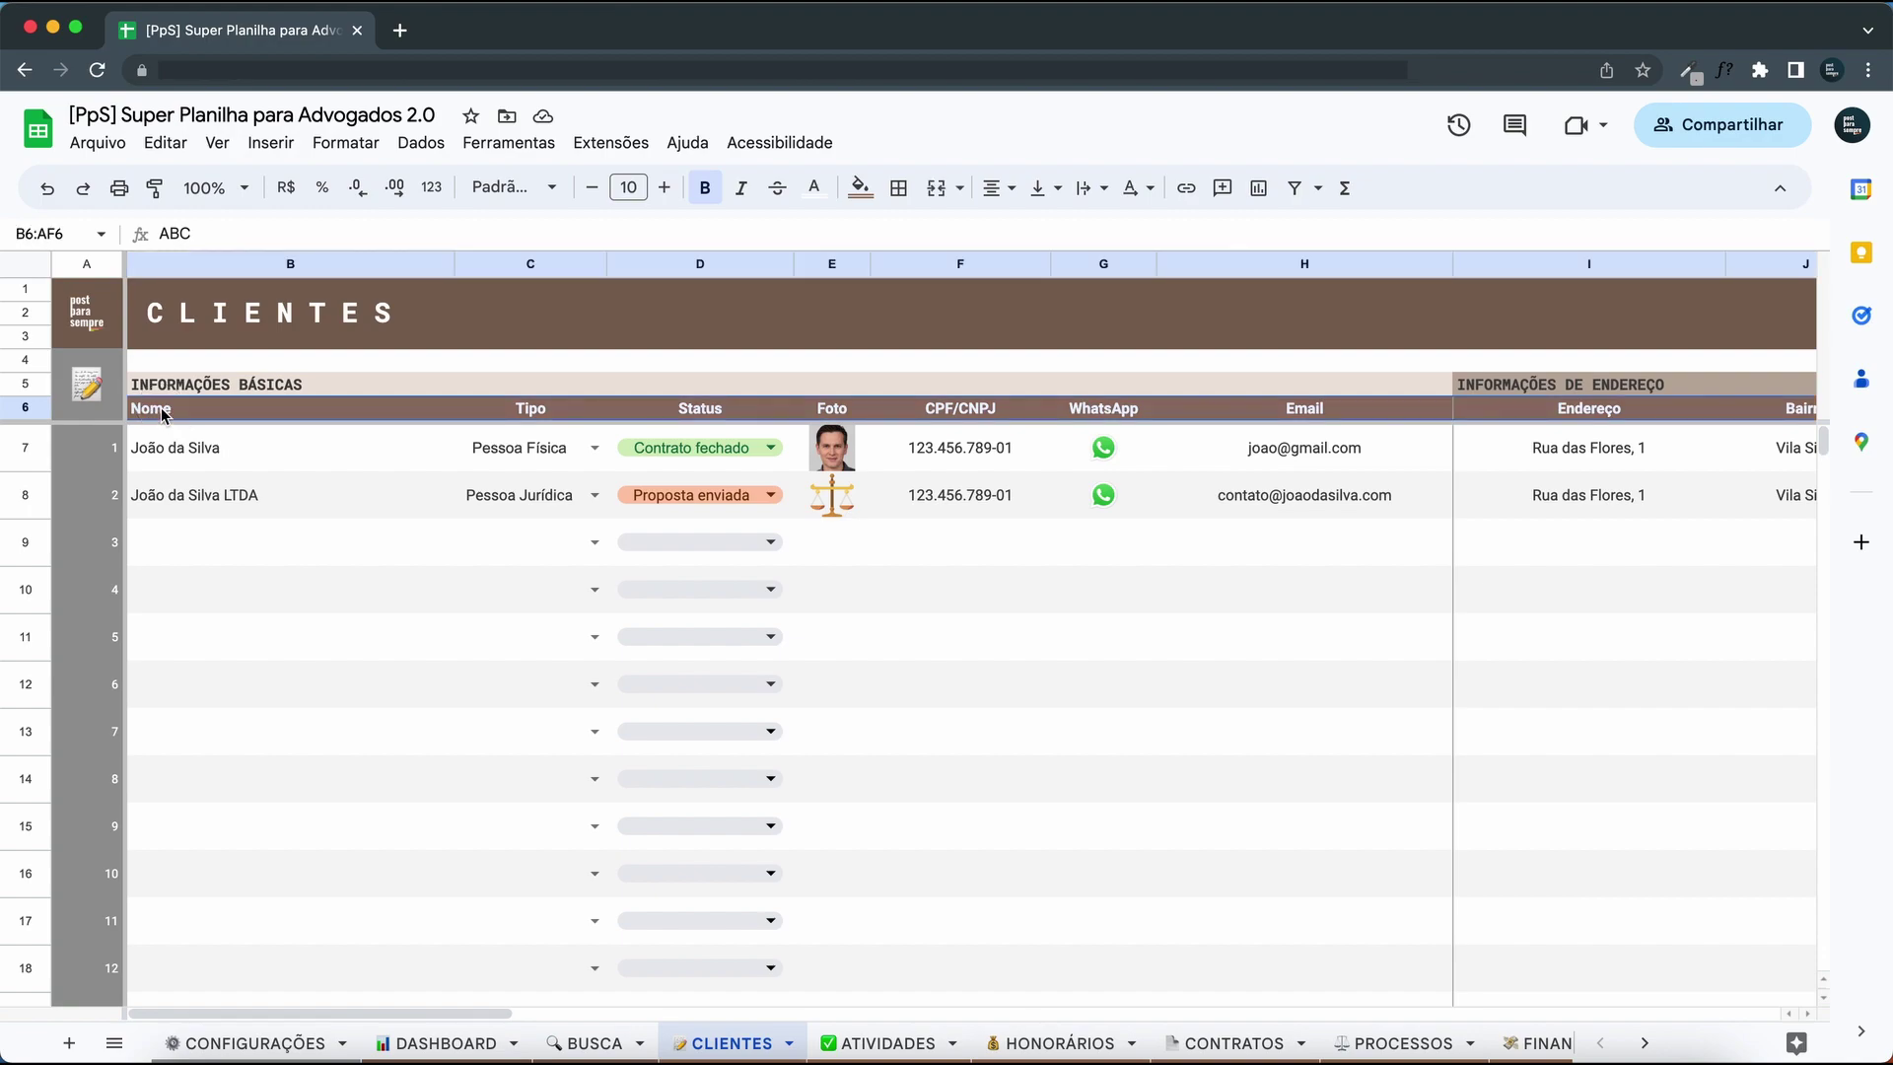
scroll(408, 444, "right", 20)
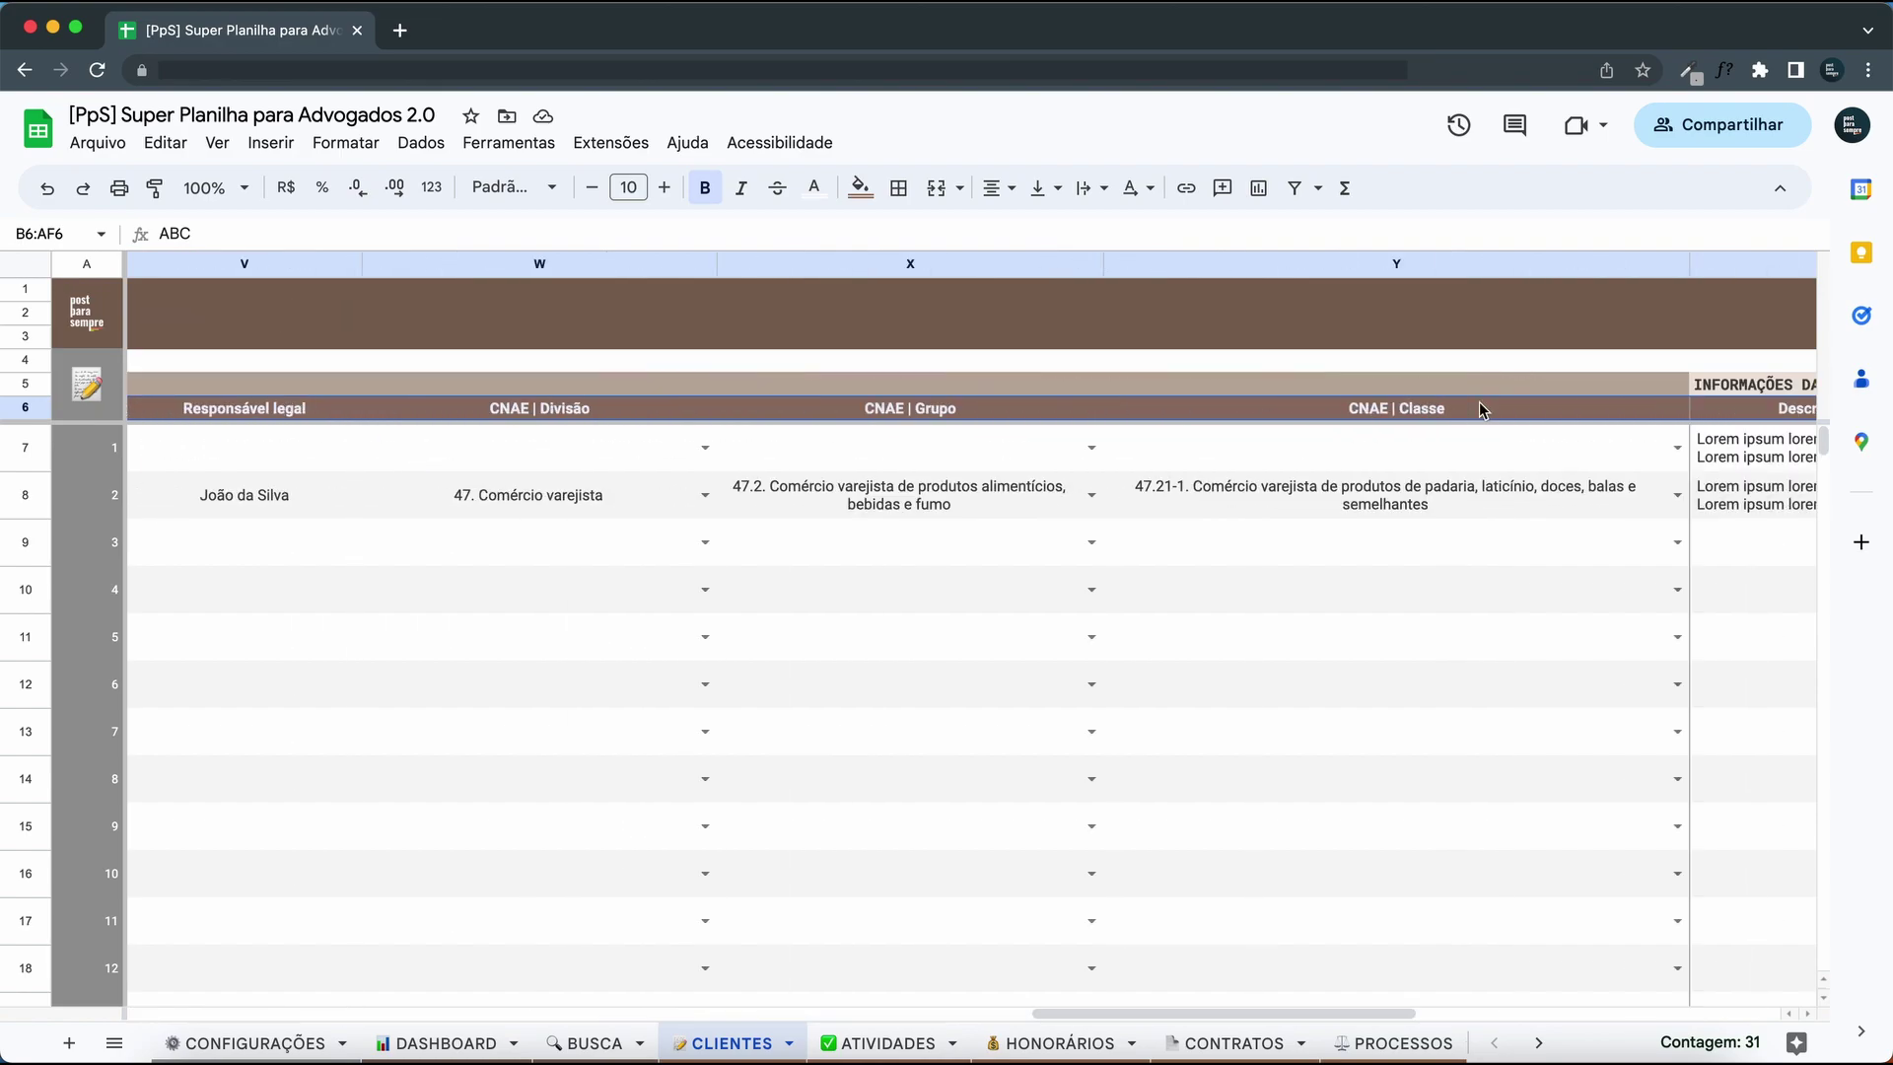
scroll(1170, 473, "left", 20)
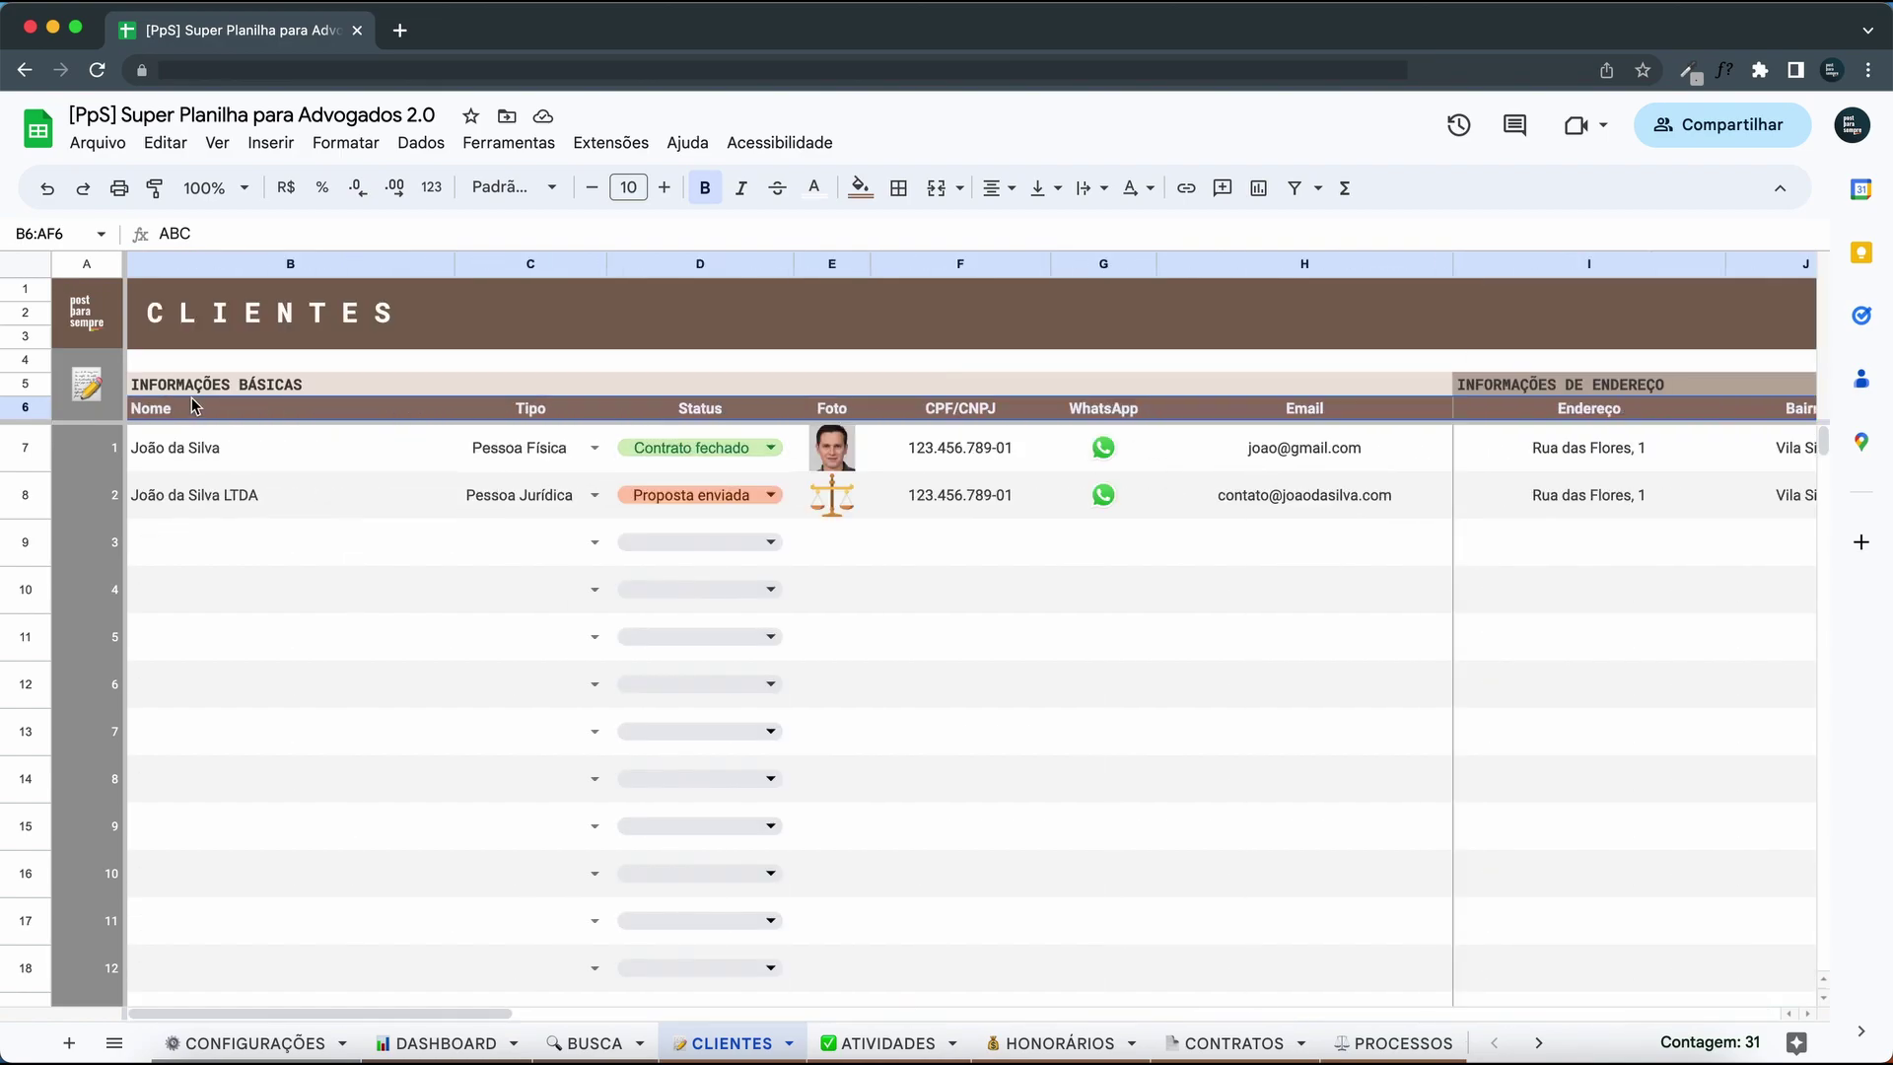
Create a filter over the whole CLIENTES table, from the Nome header to the last row of the ABC column, accepting the protected-range edit.
left_click(281, 490)
left_click(256, 407)
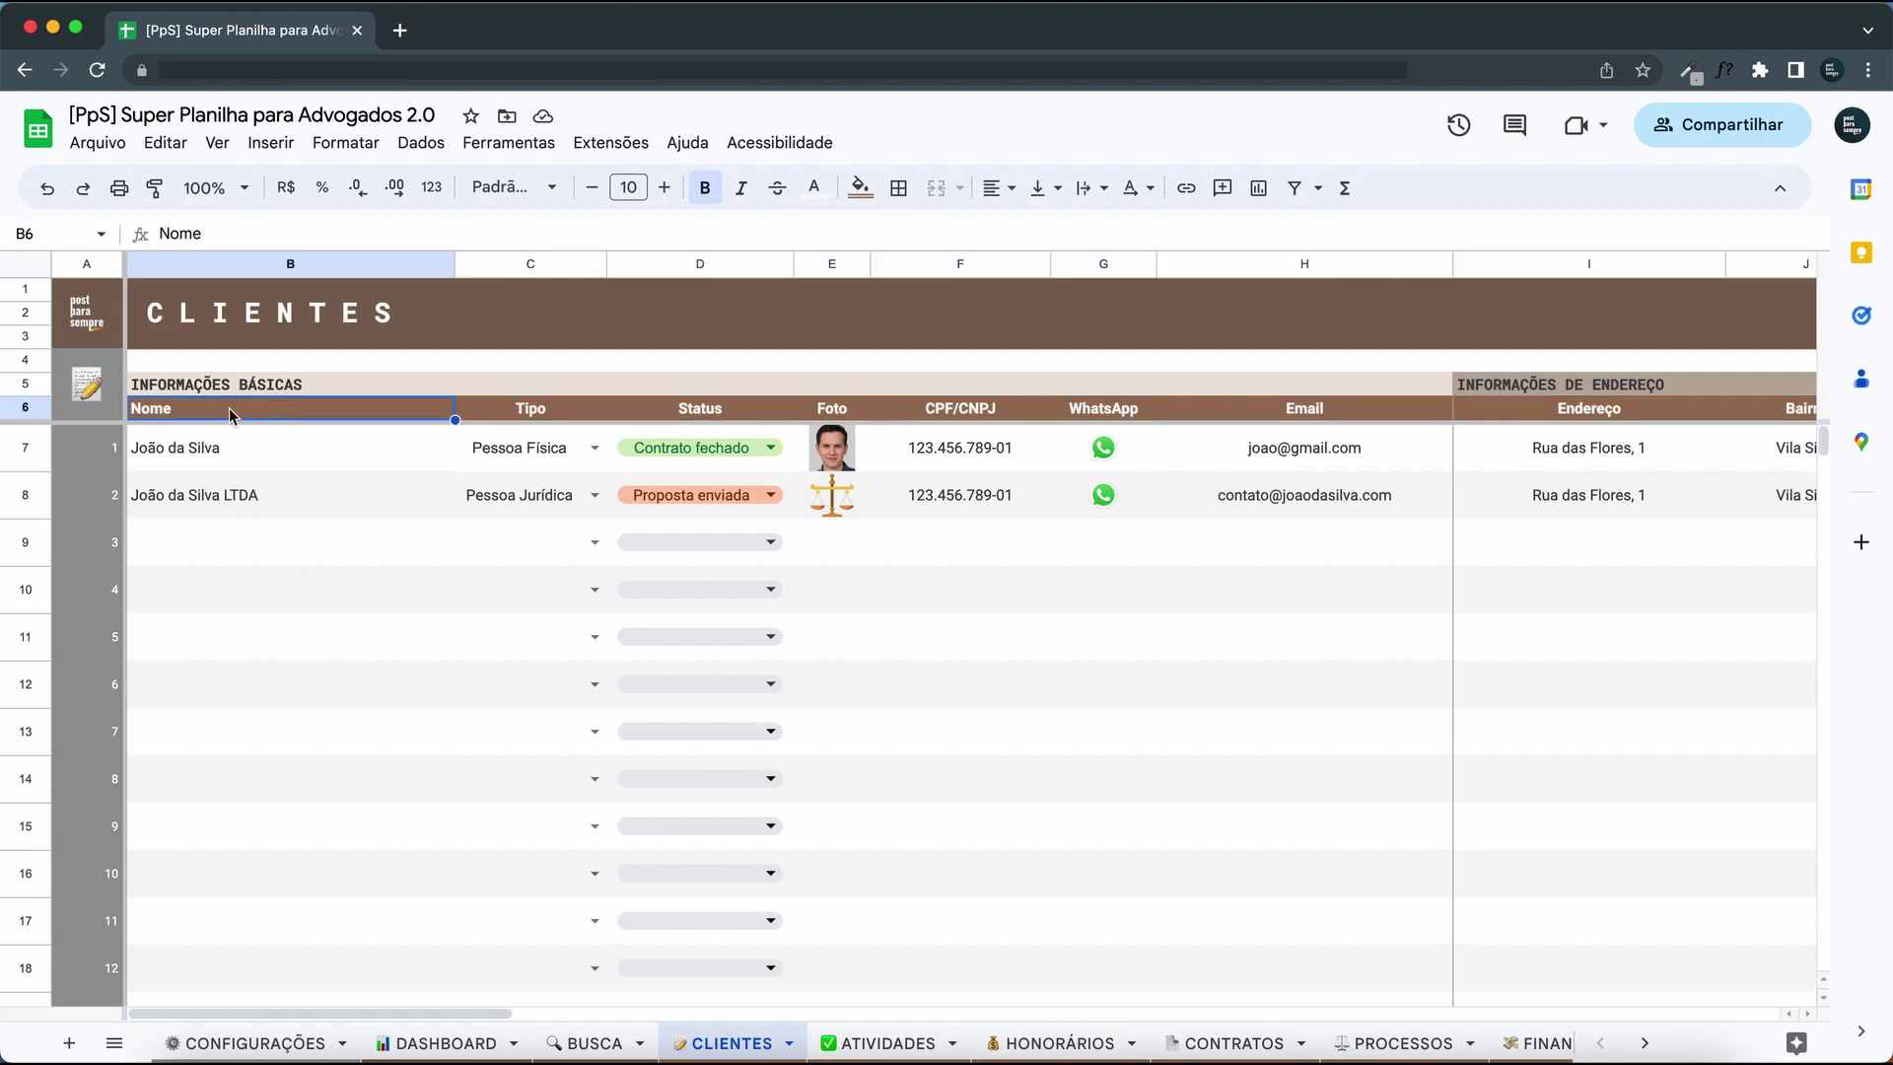
left_click_drag(220, 410, 1451, 384)
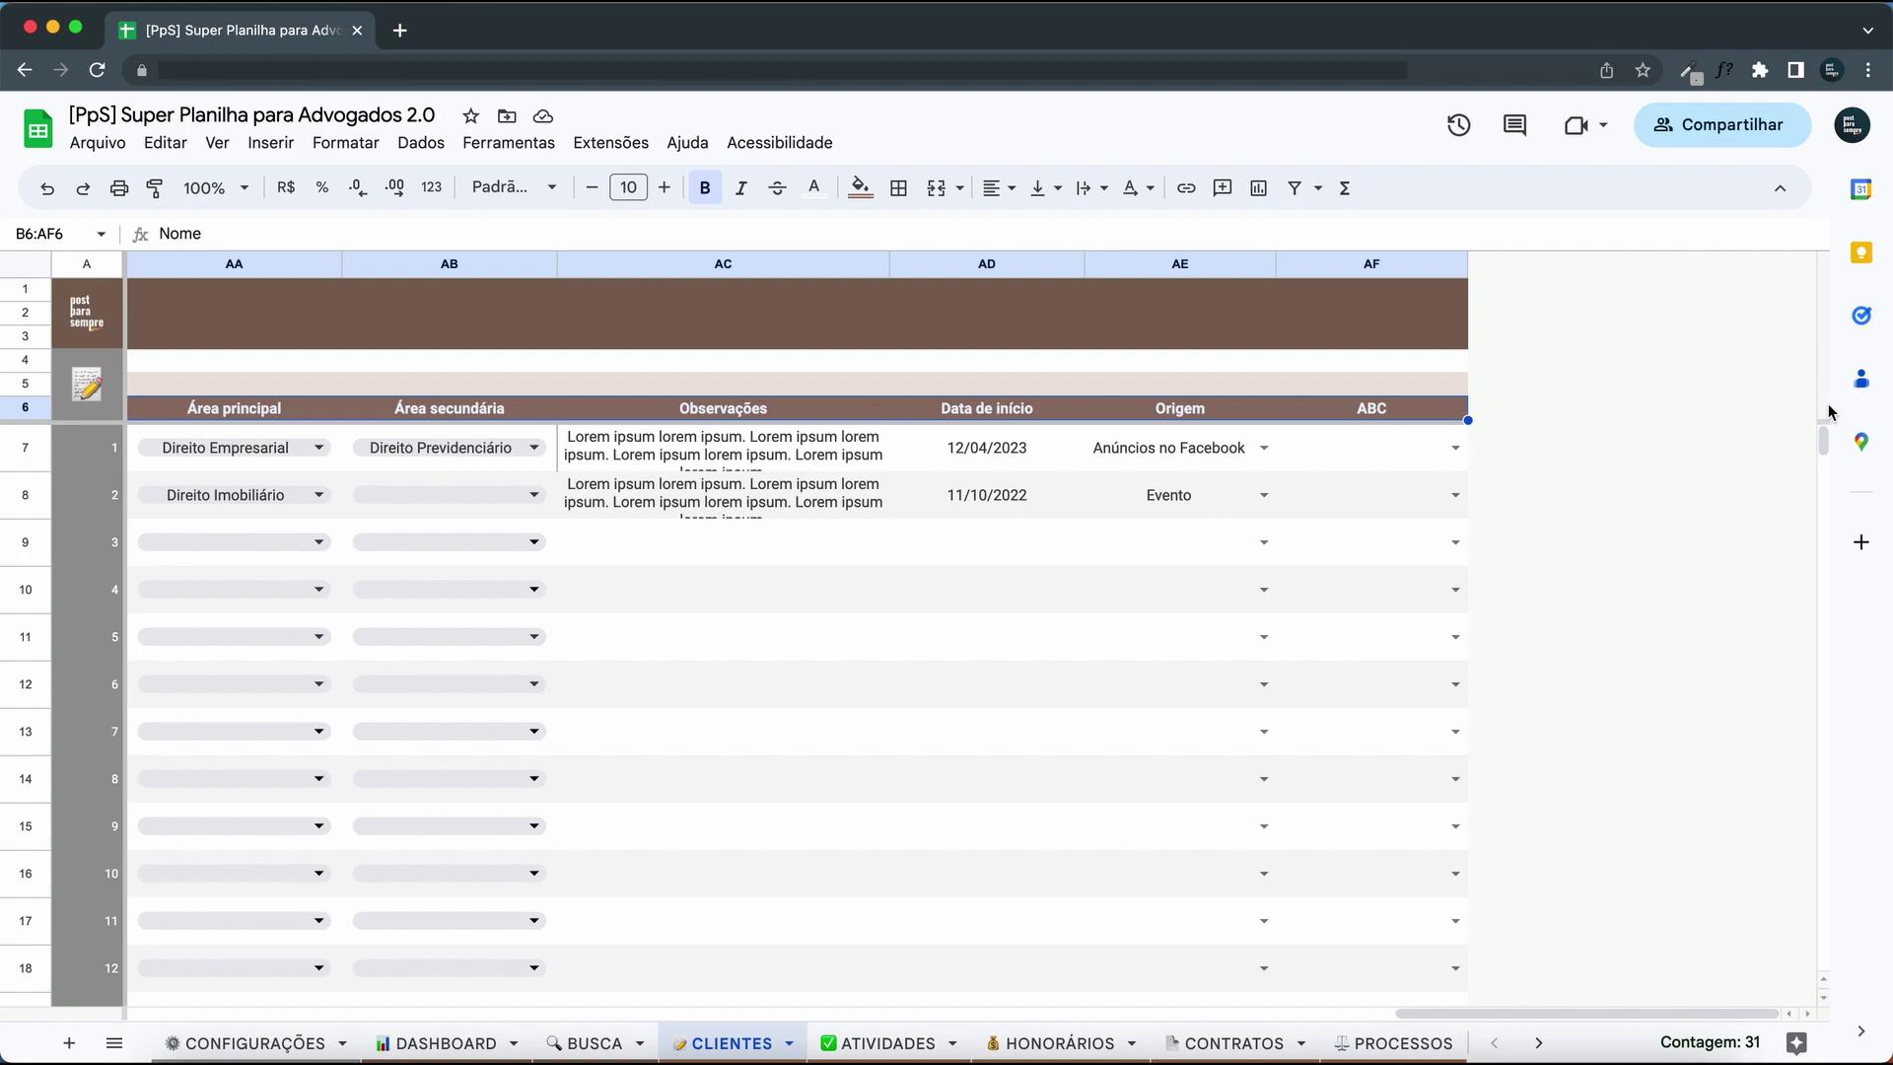
left_click_drag(1823, 438, 1807, 1019)
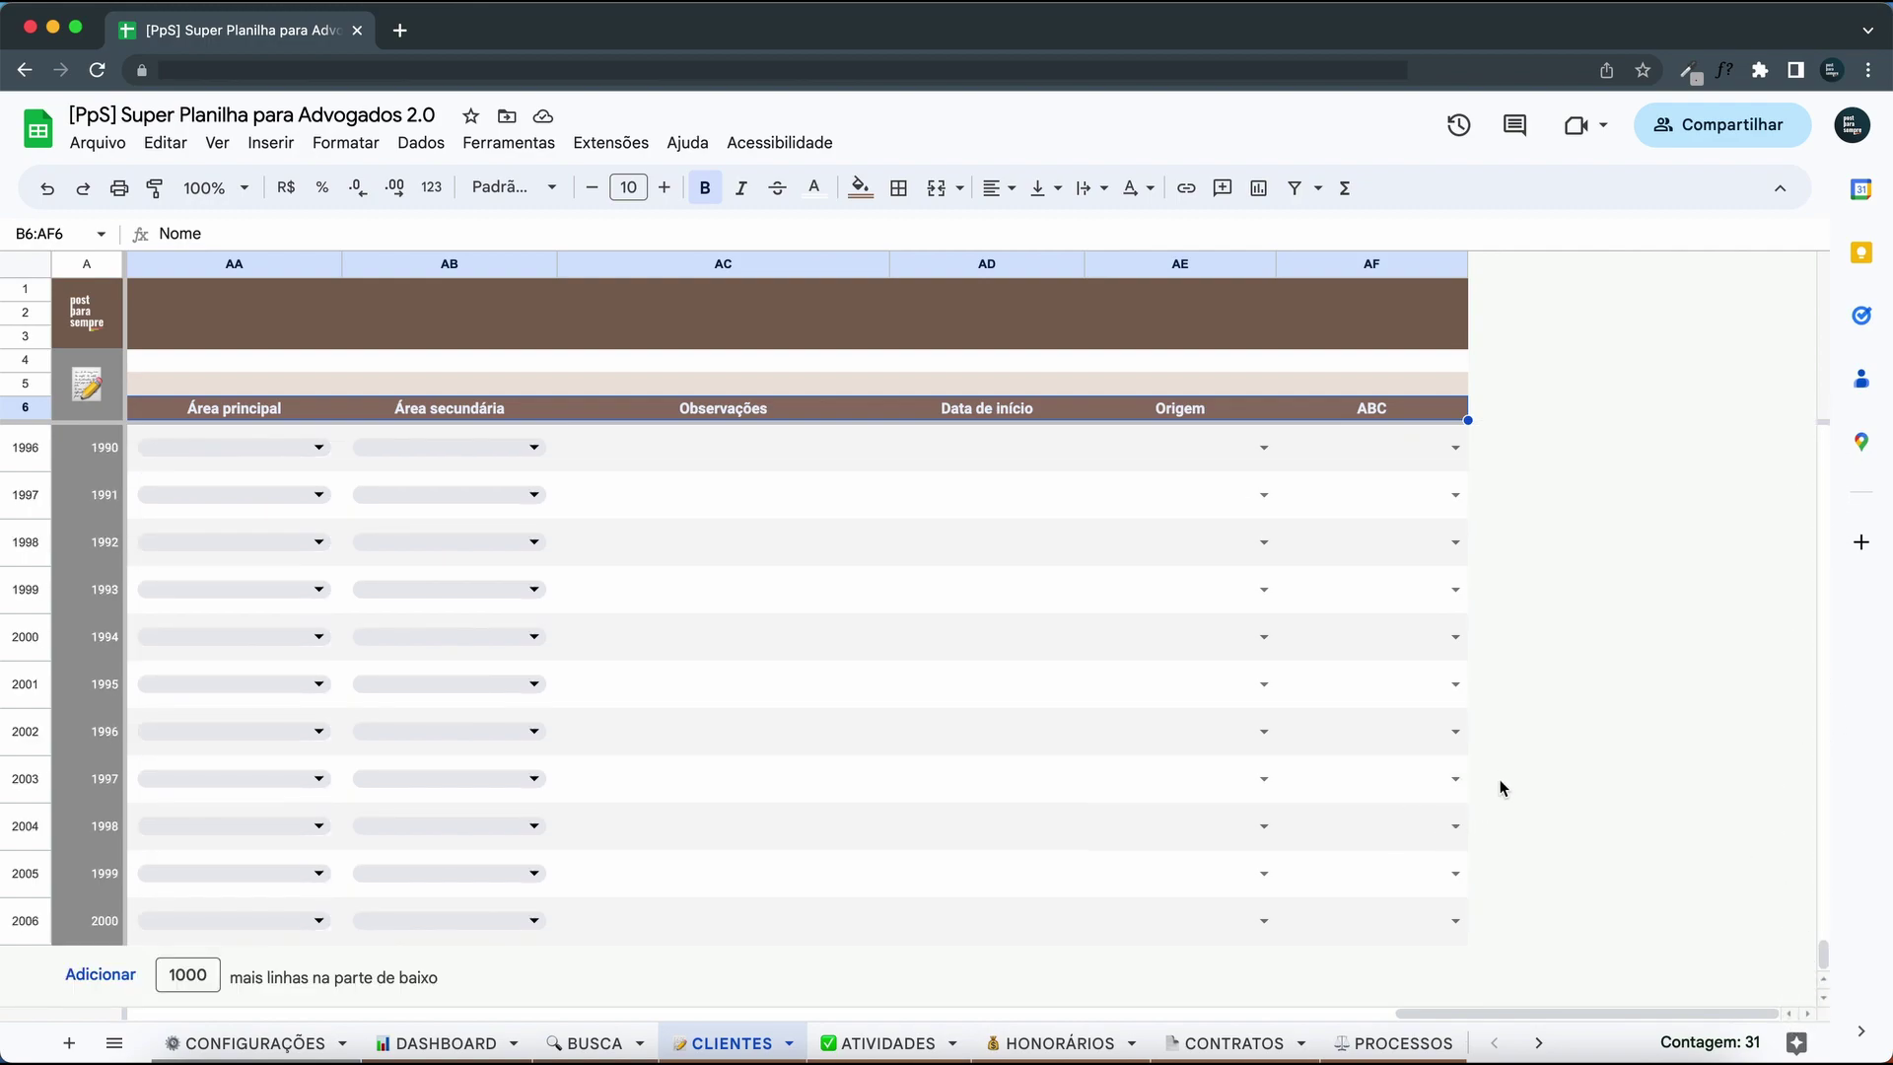
left_click(1388, 913, "shift")
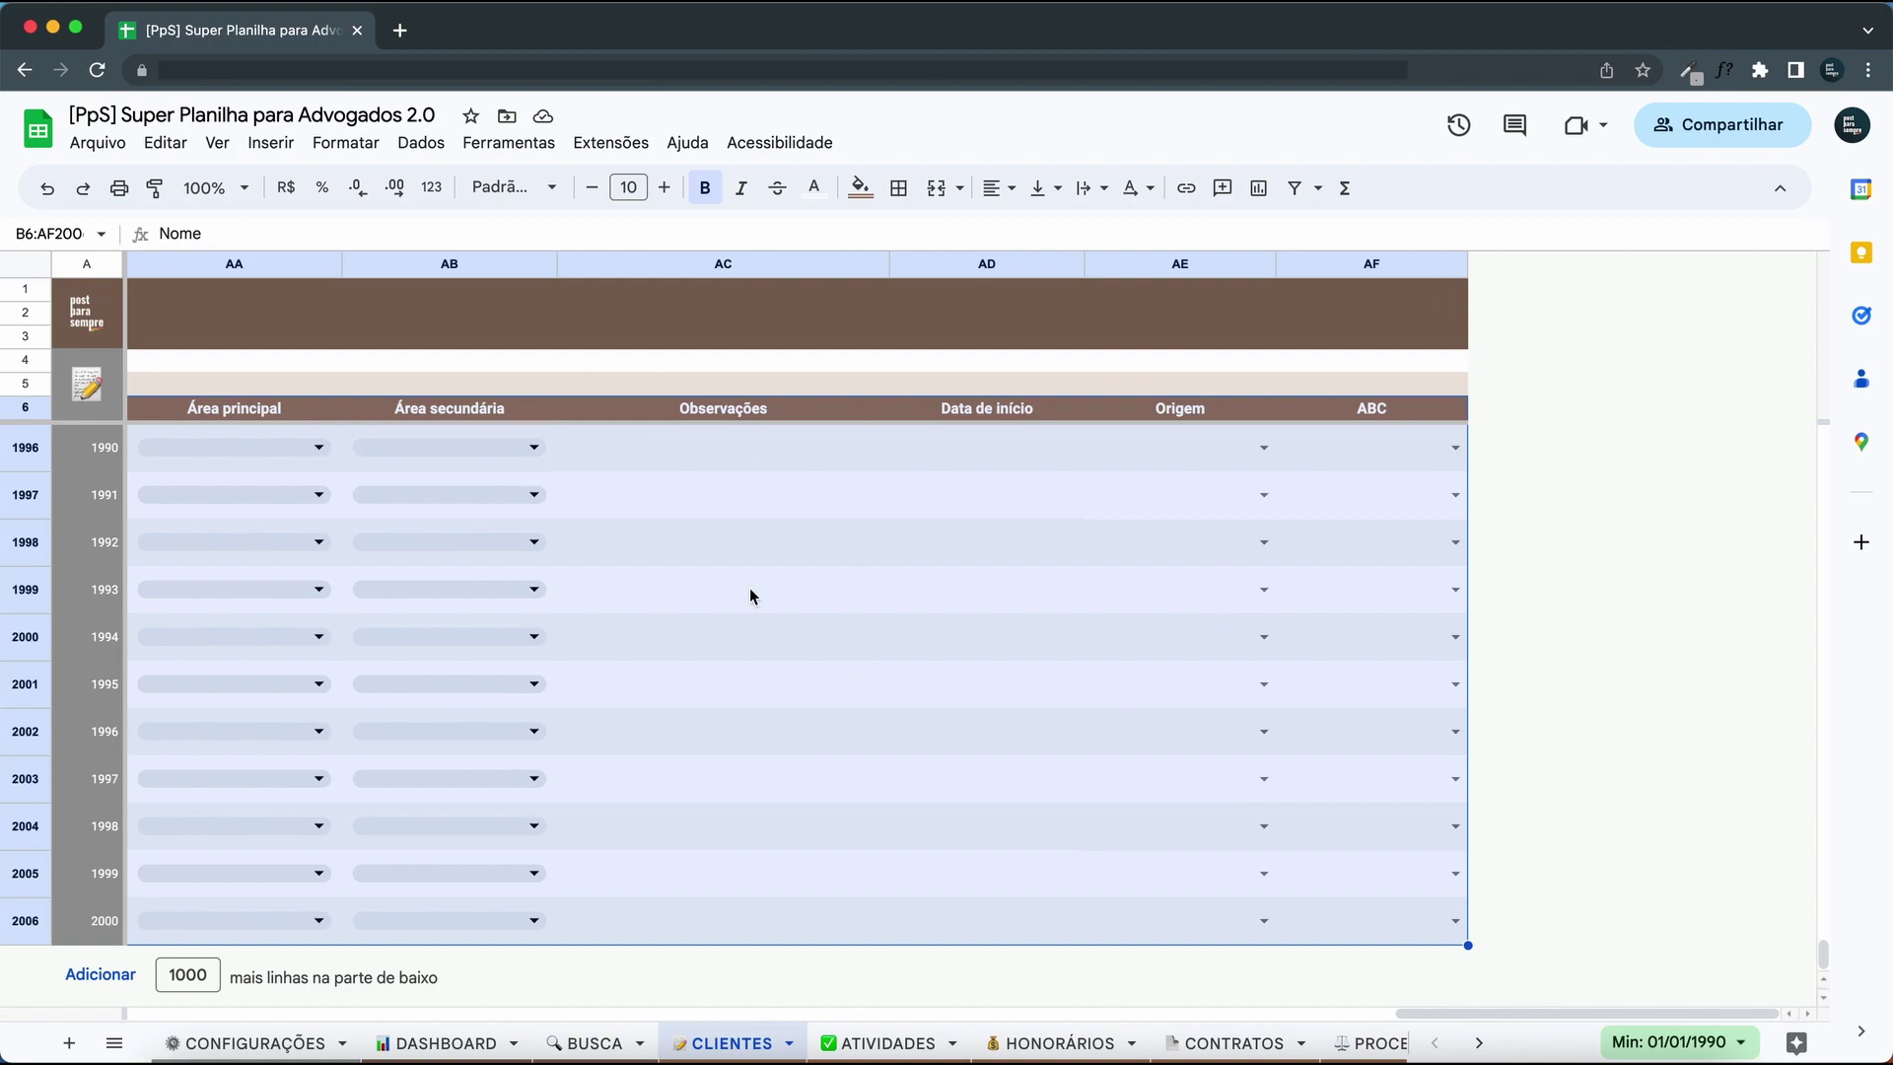
scroll(694, 655, "left", 15)
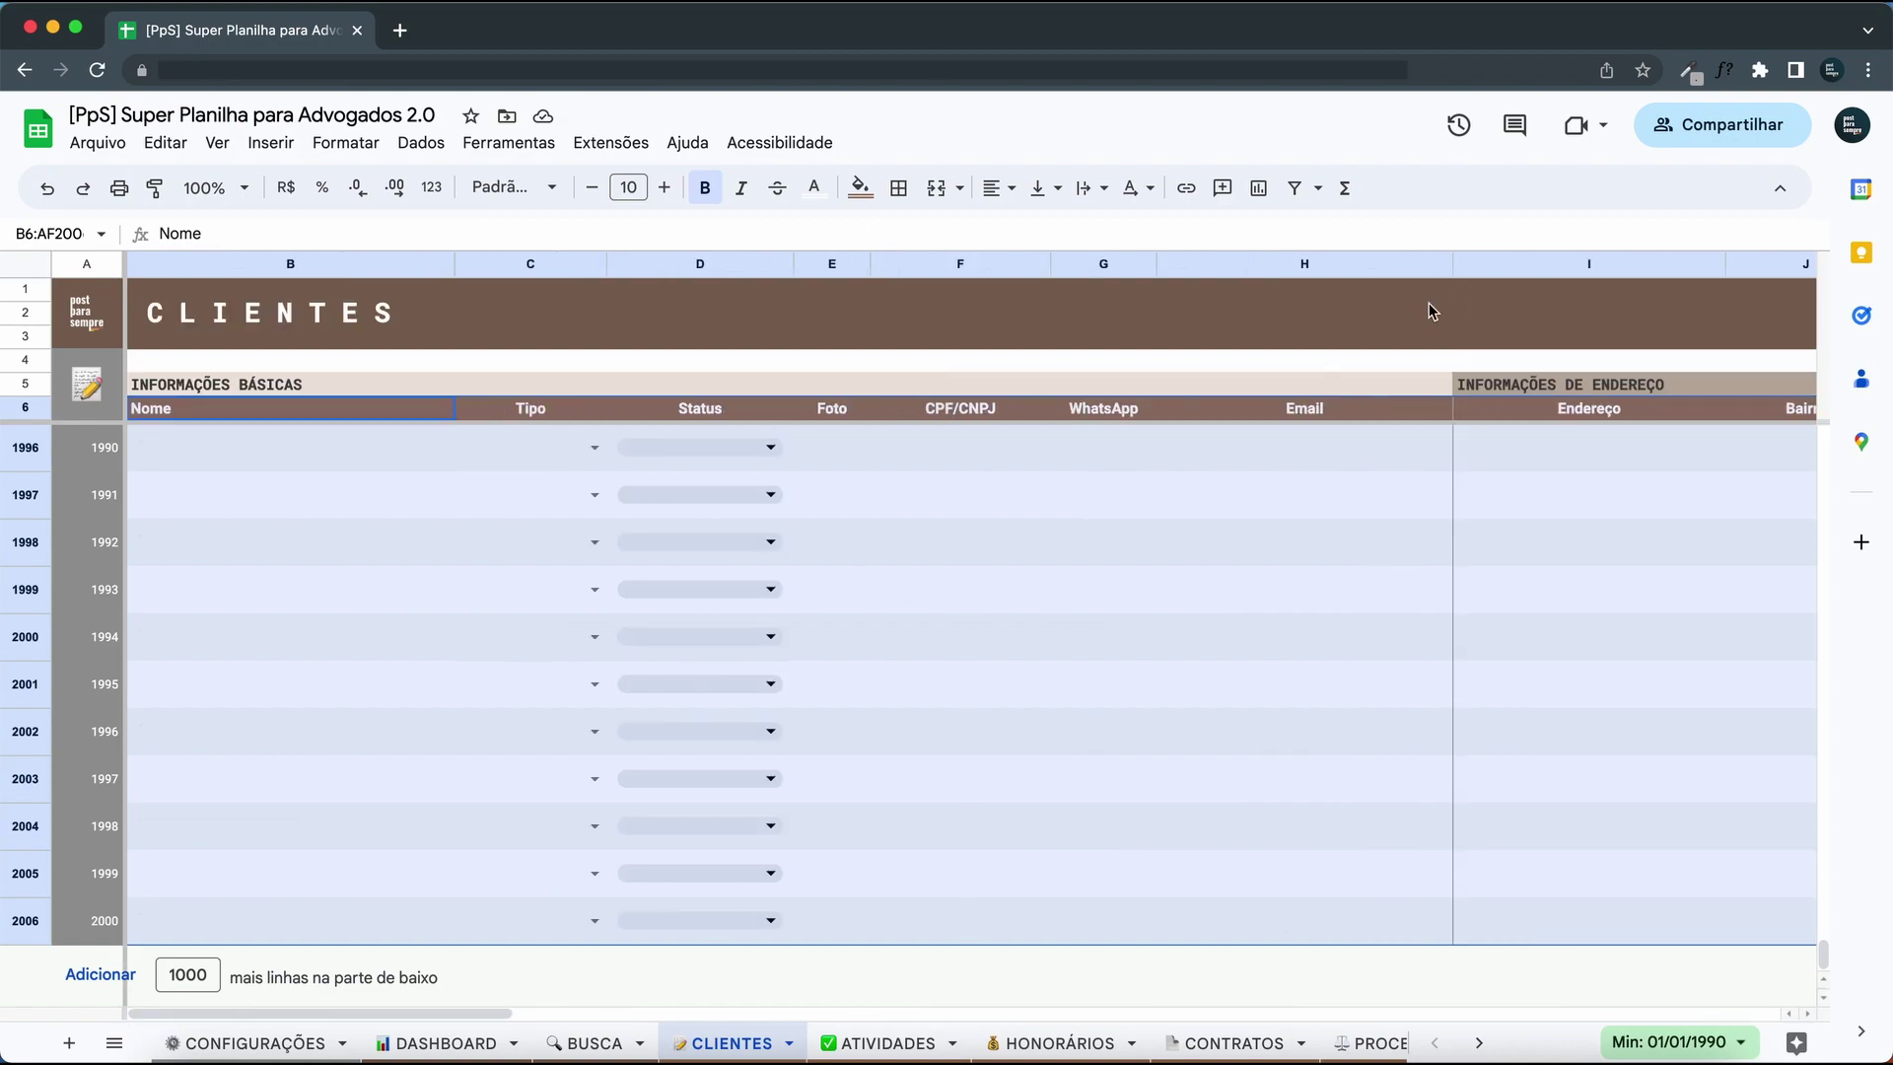
left_click(1294, 189)
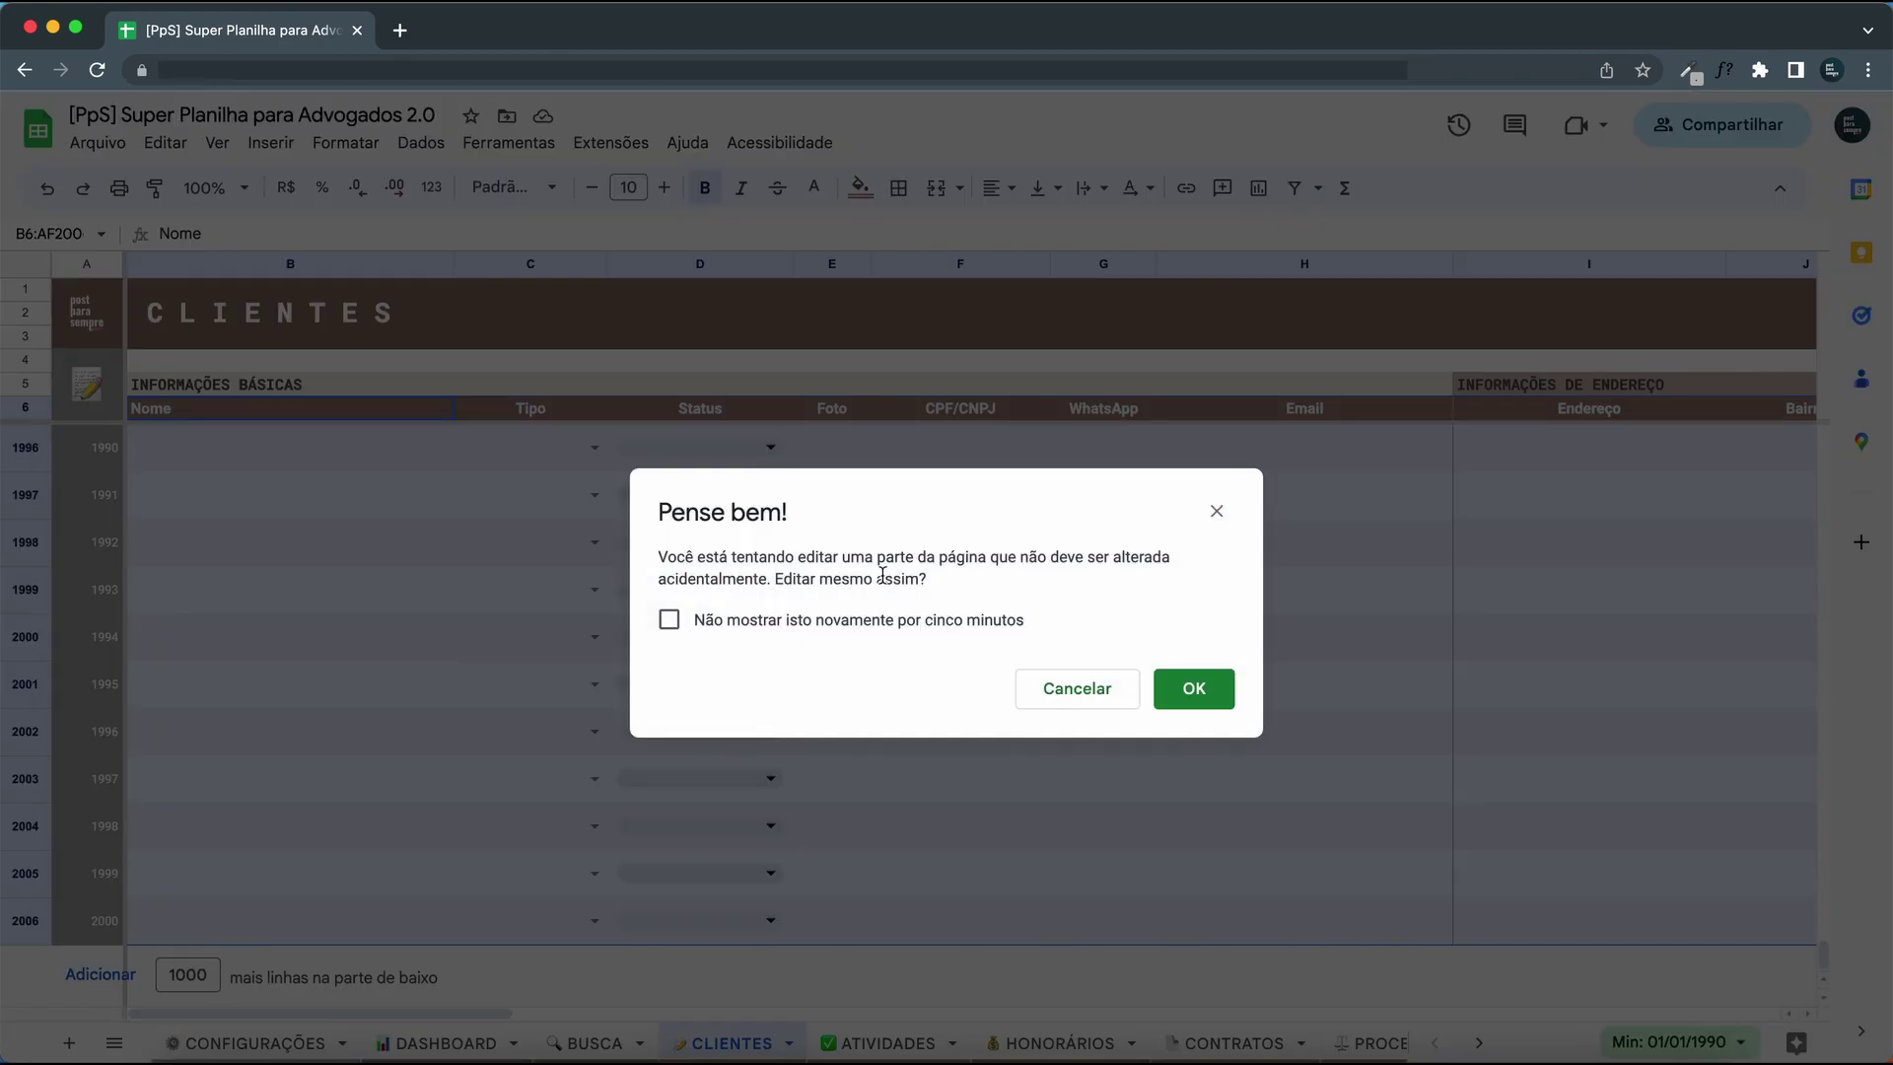
left_click(1192, 687)
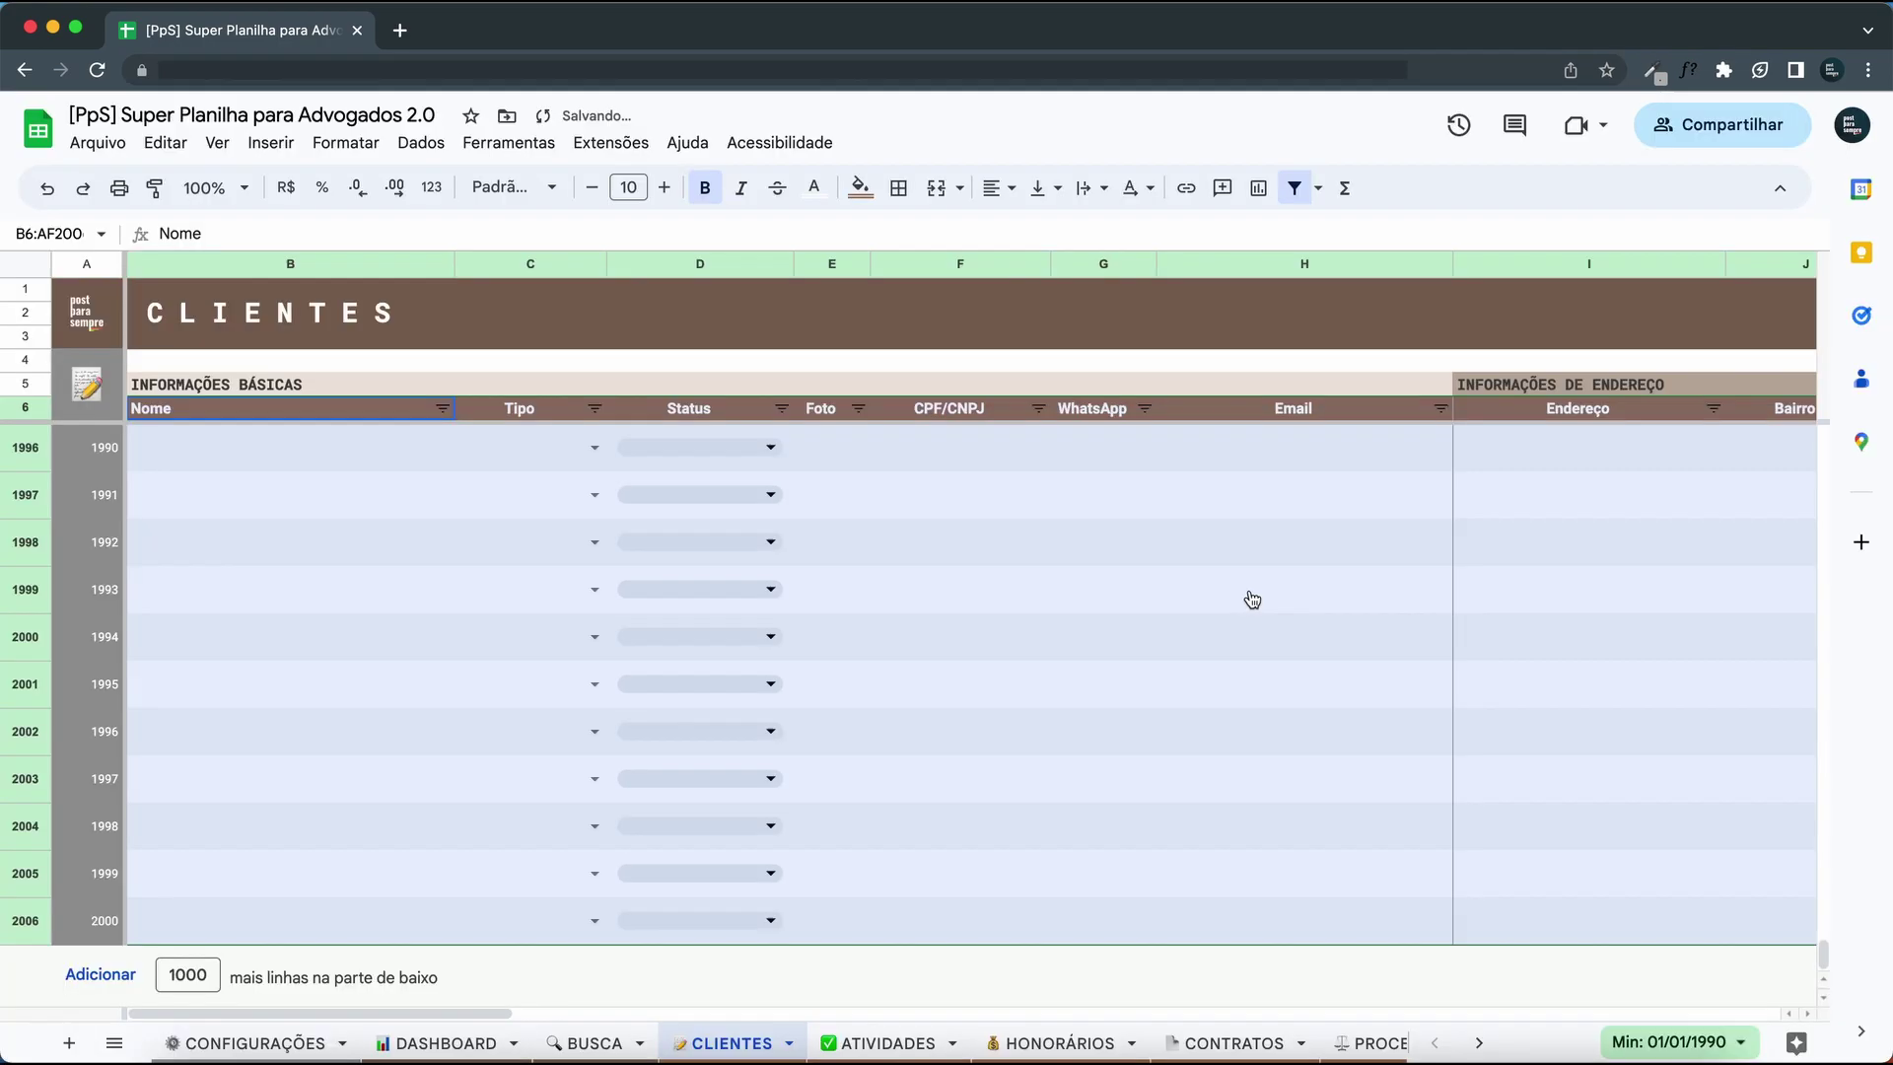
Compare the dropdown options in the first data row of the ABC and Origem columns.
scroll(1323, 479, "right", 10)
left_click(1366, 409)
key("Down")
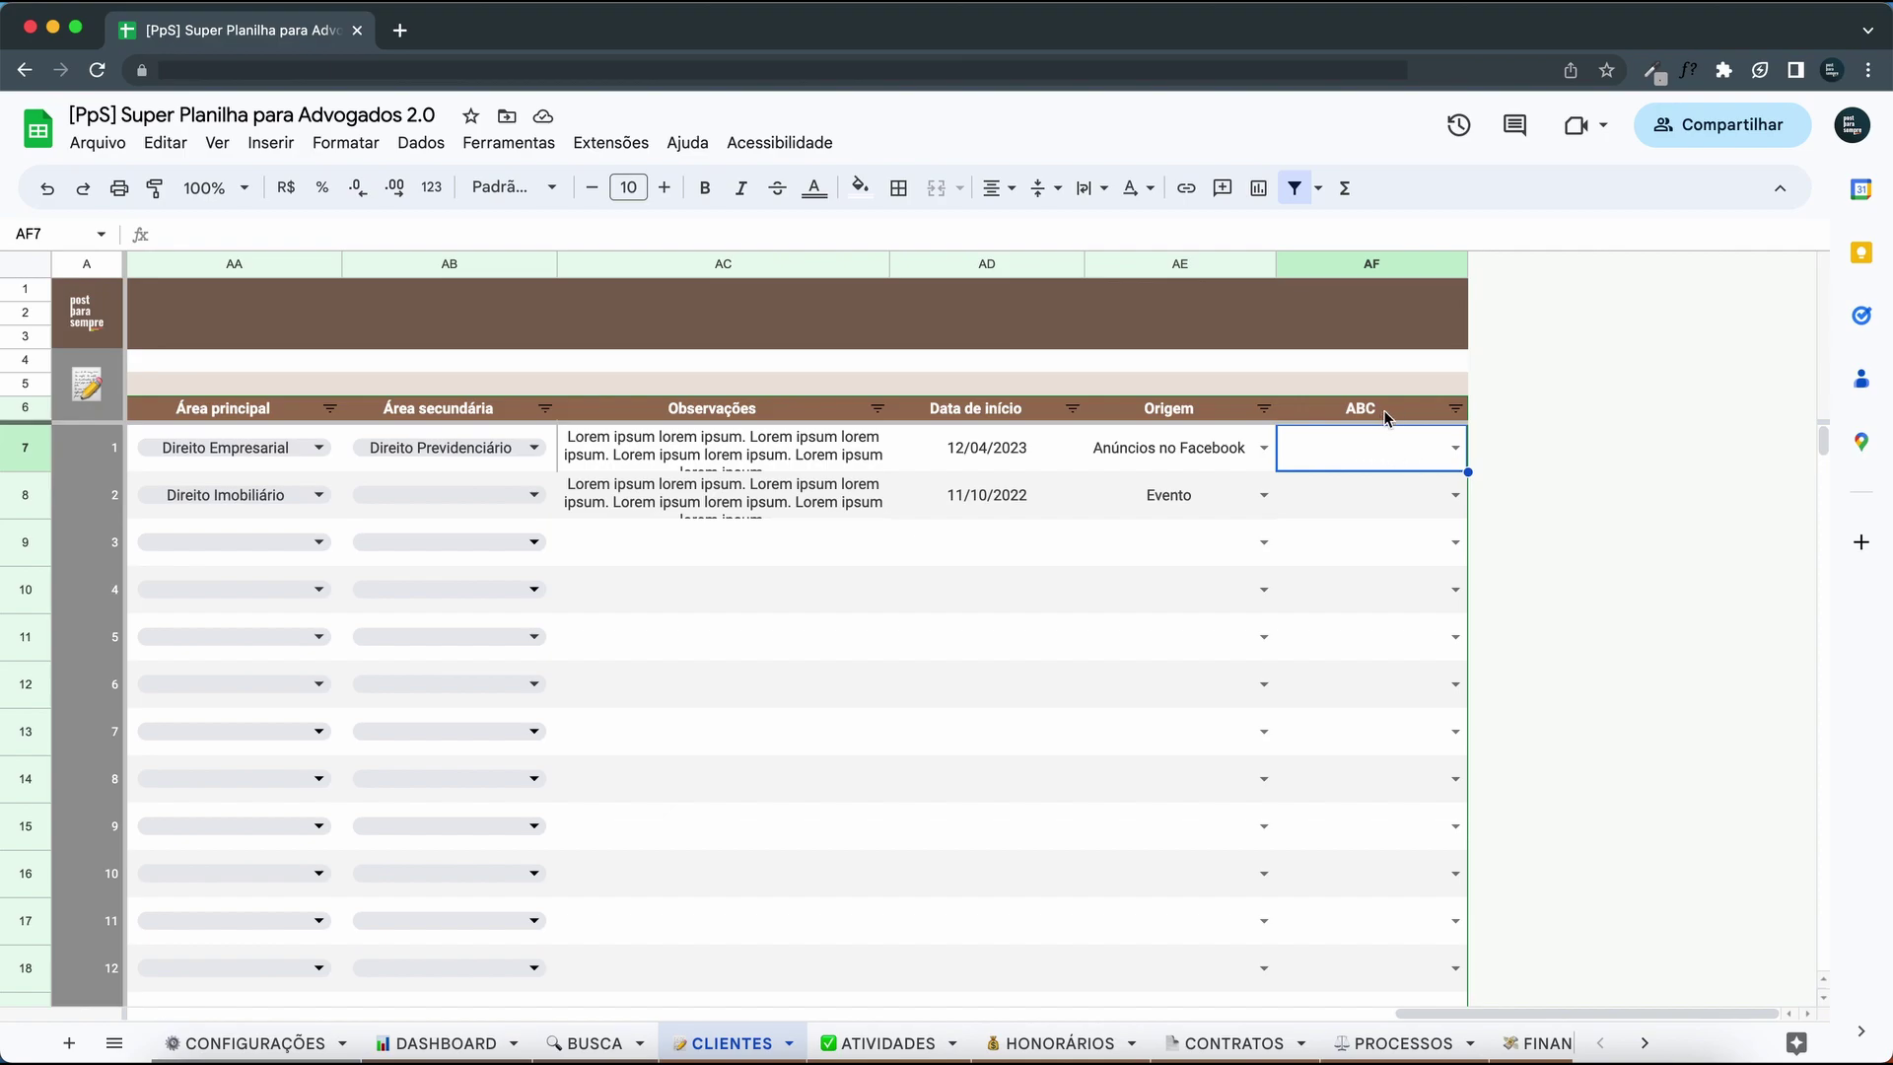
left_click(1454, 449)
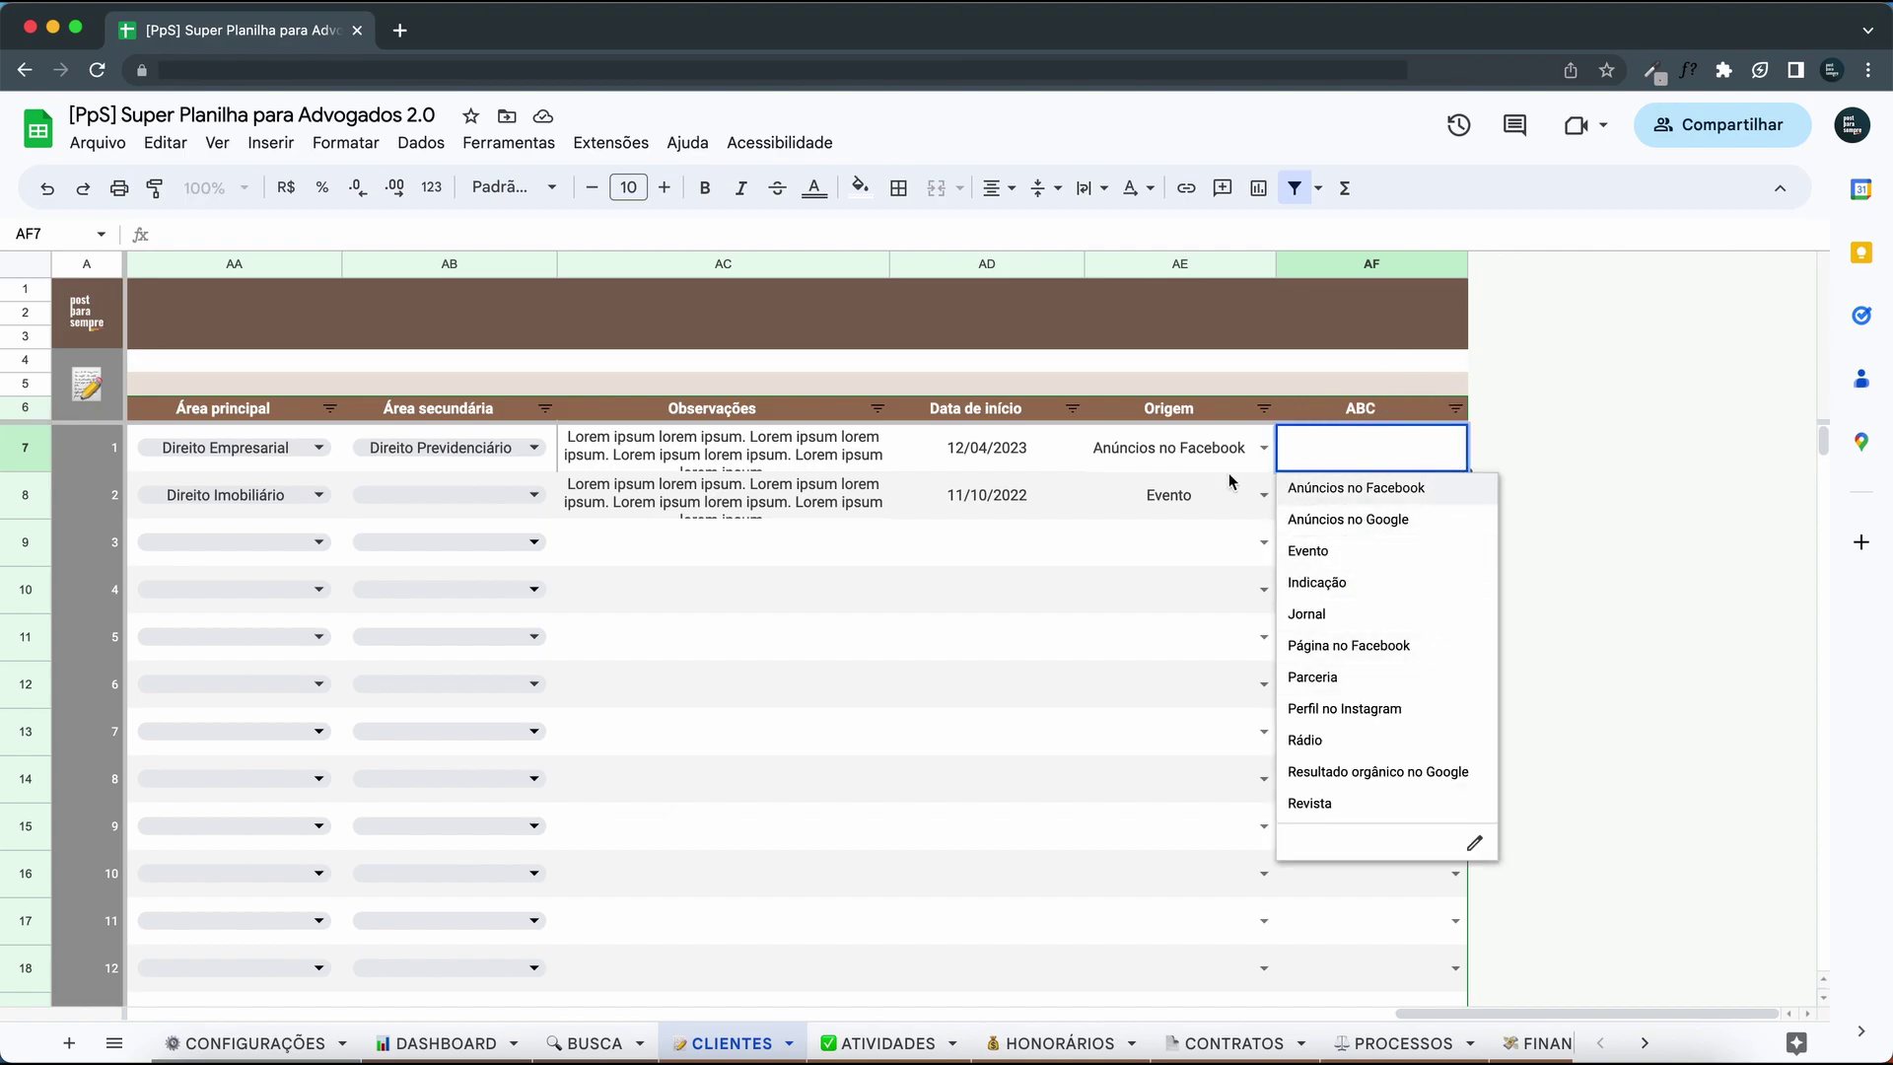
left_click(1153, 448)
left_click(1263, 448)
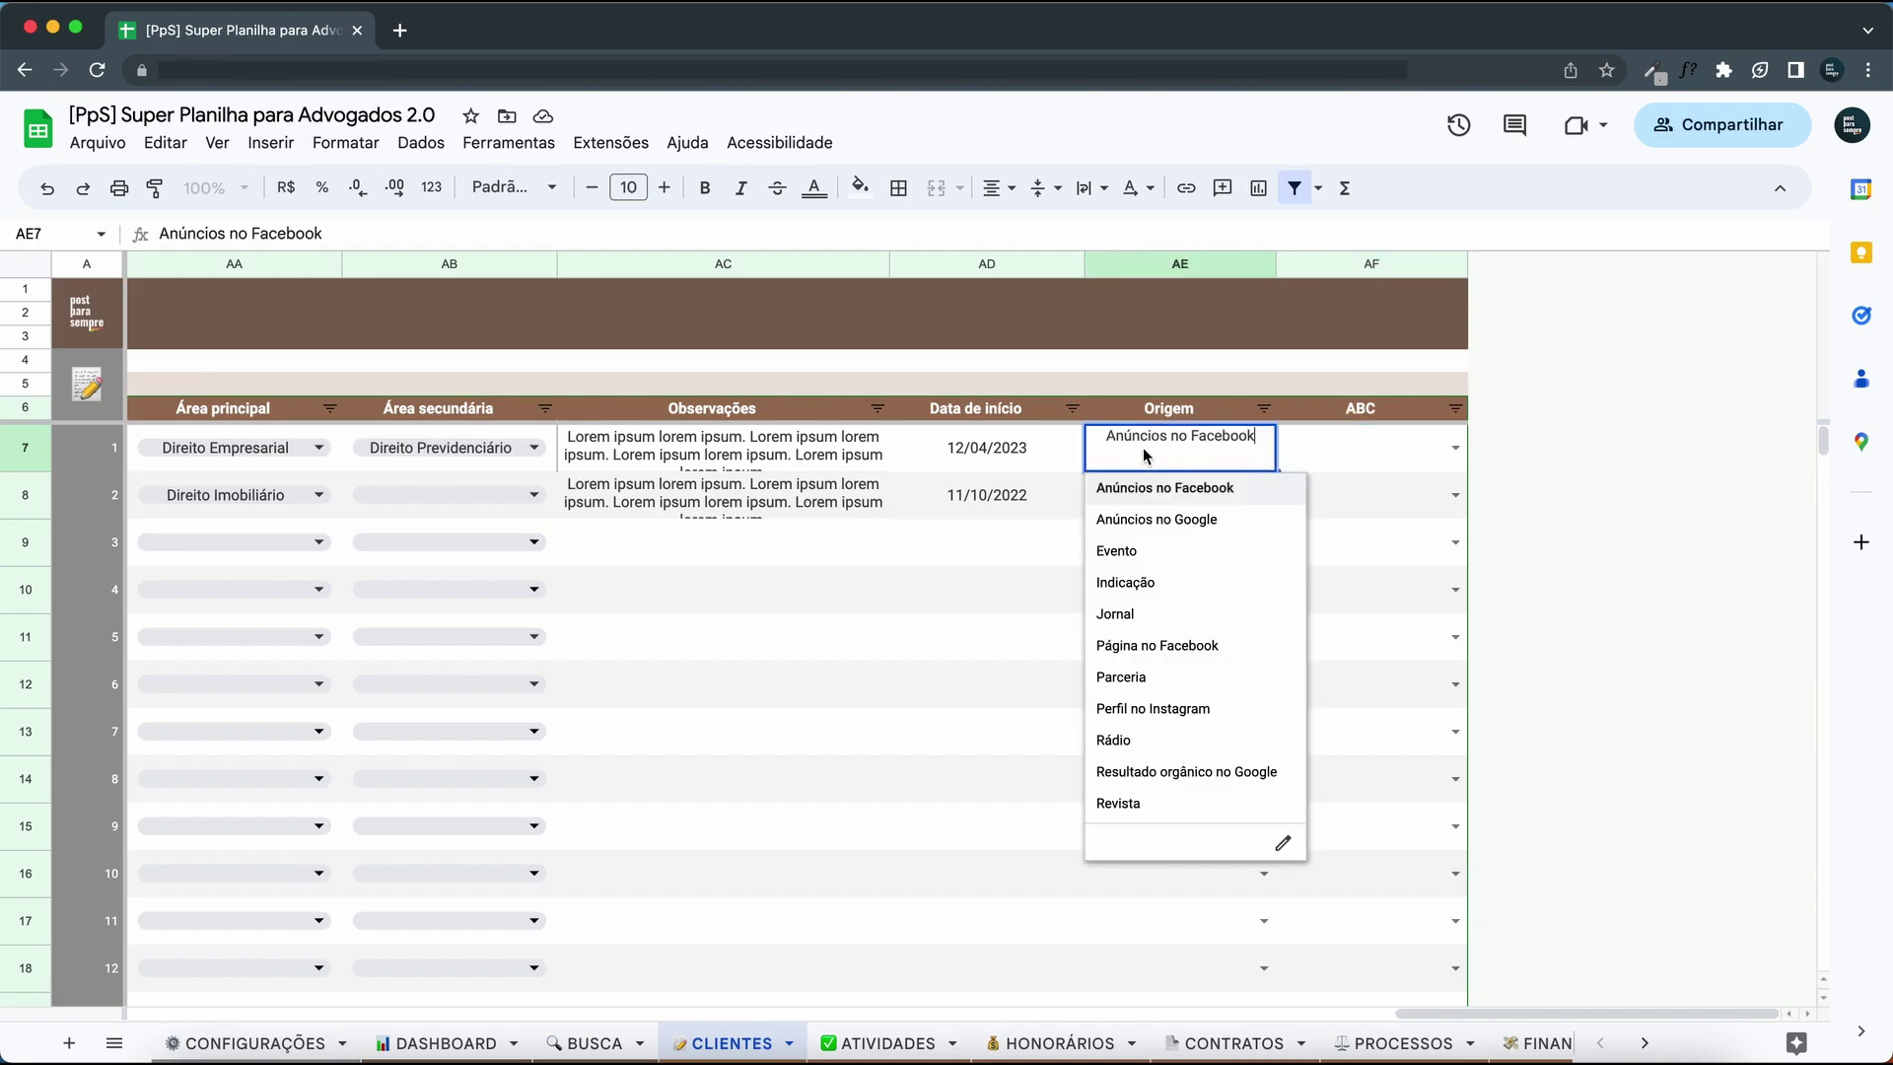
left_click(1417, 453)
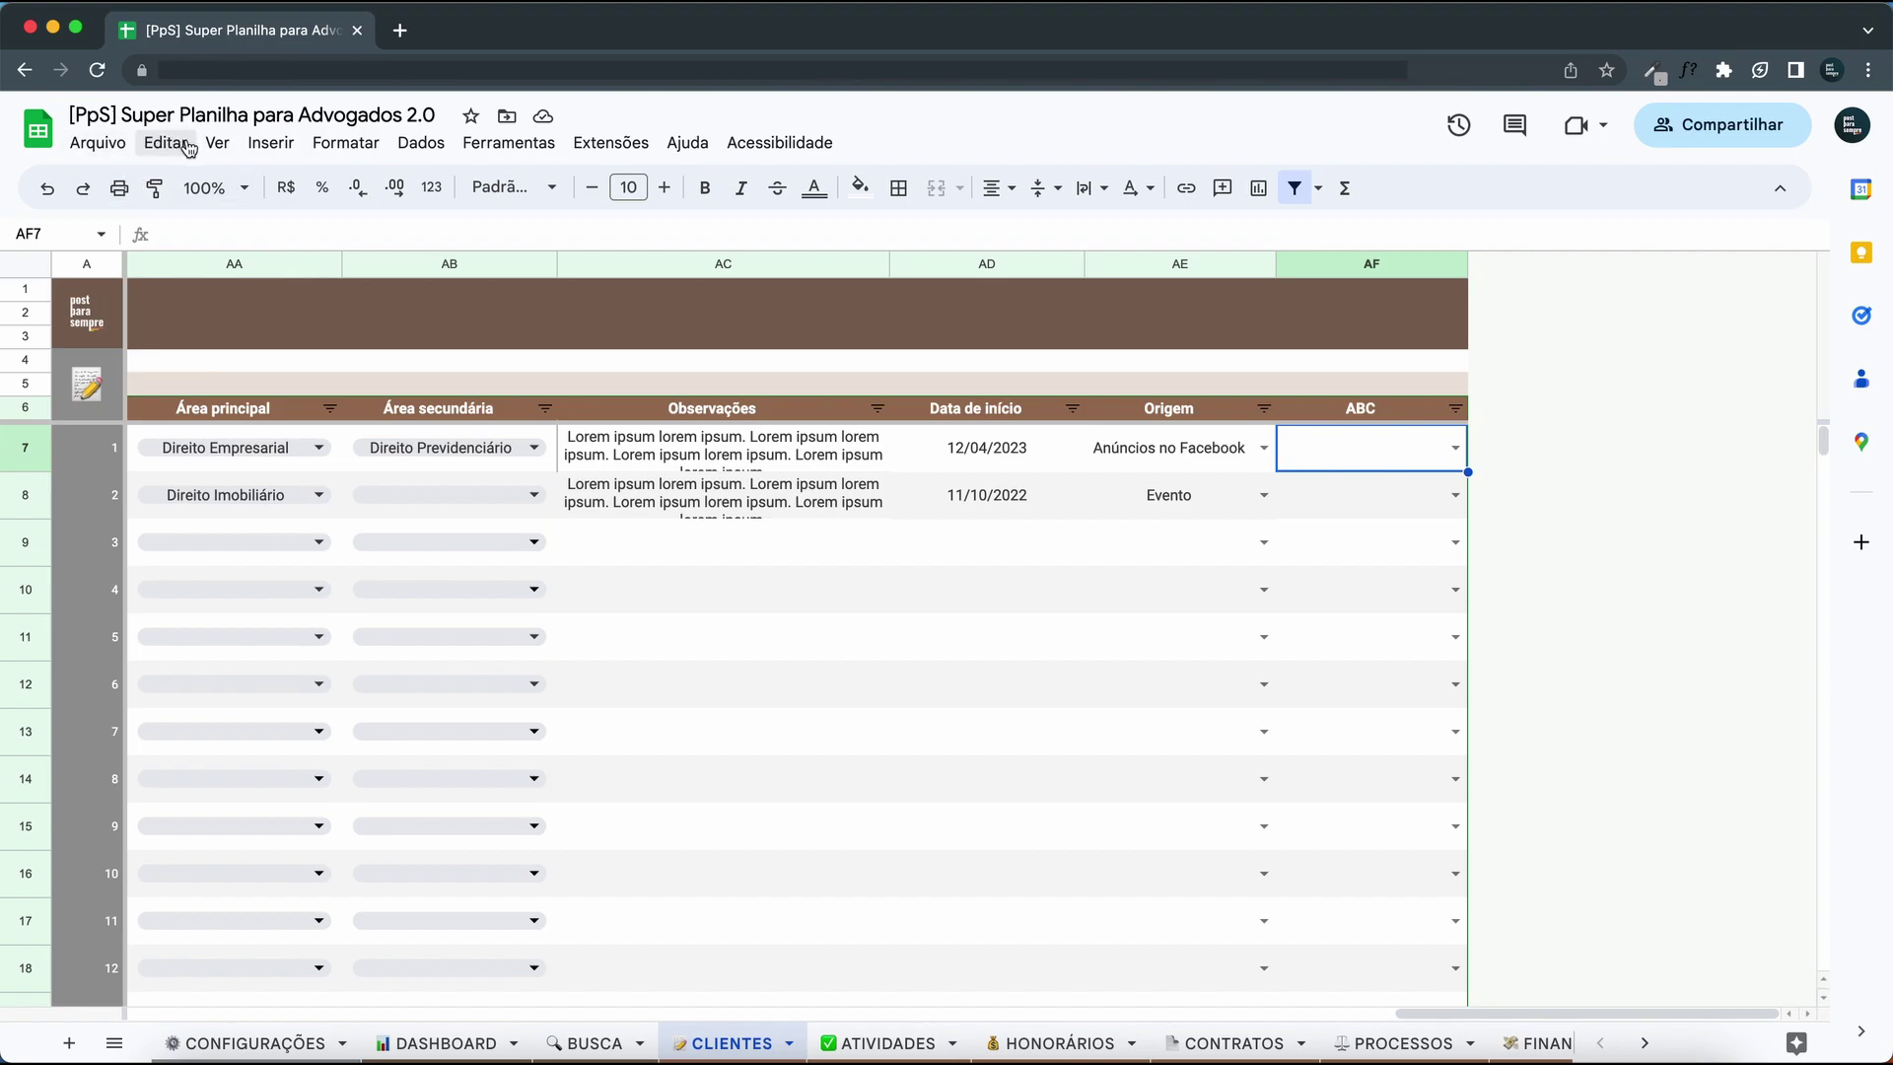
Clear the formatting of the first data cell in the ABC column and check its dropdown.
left_click(347, 146)
left_click(357, 622)
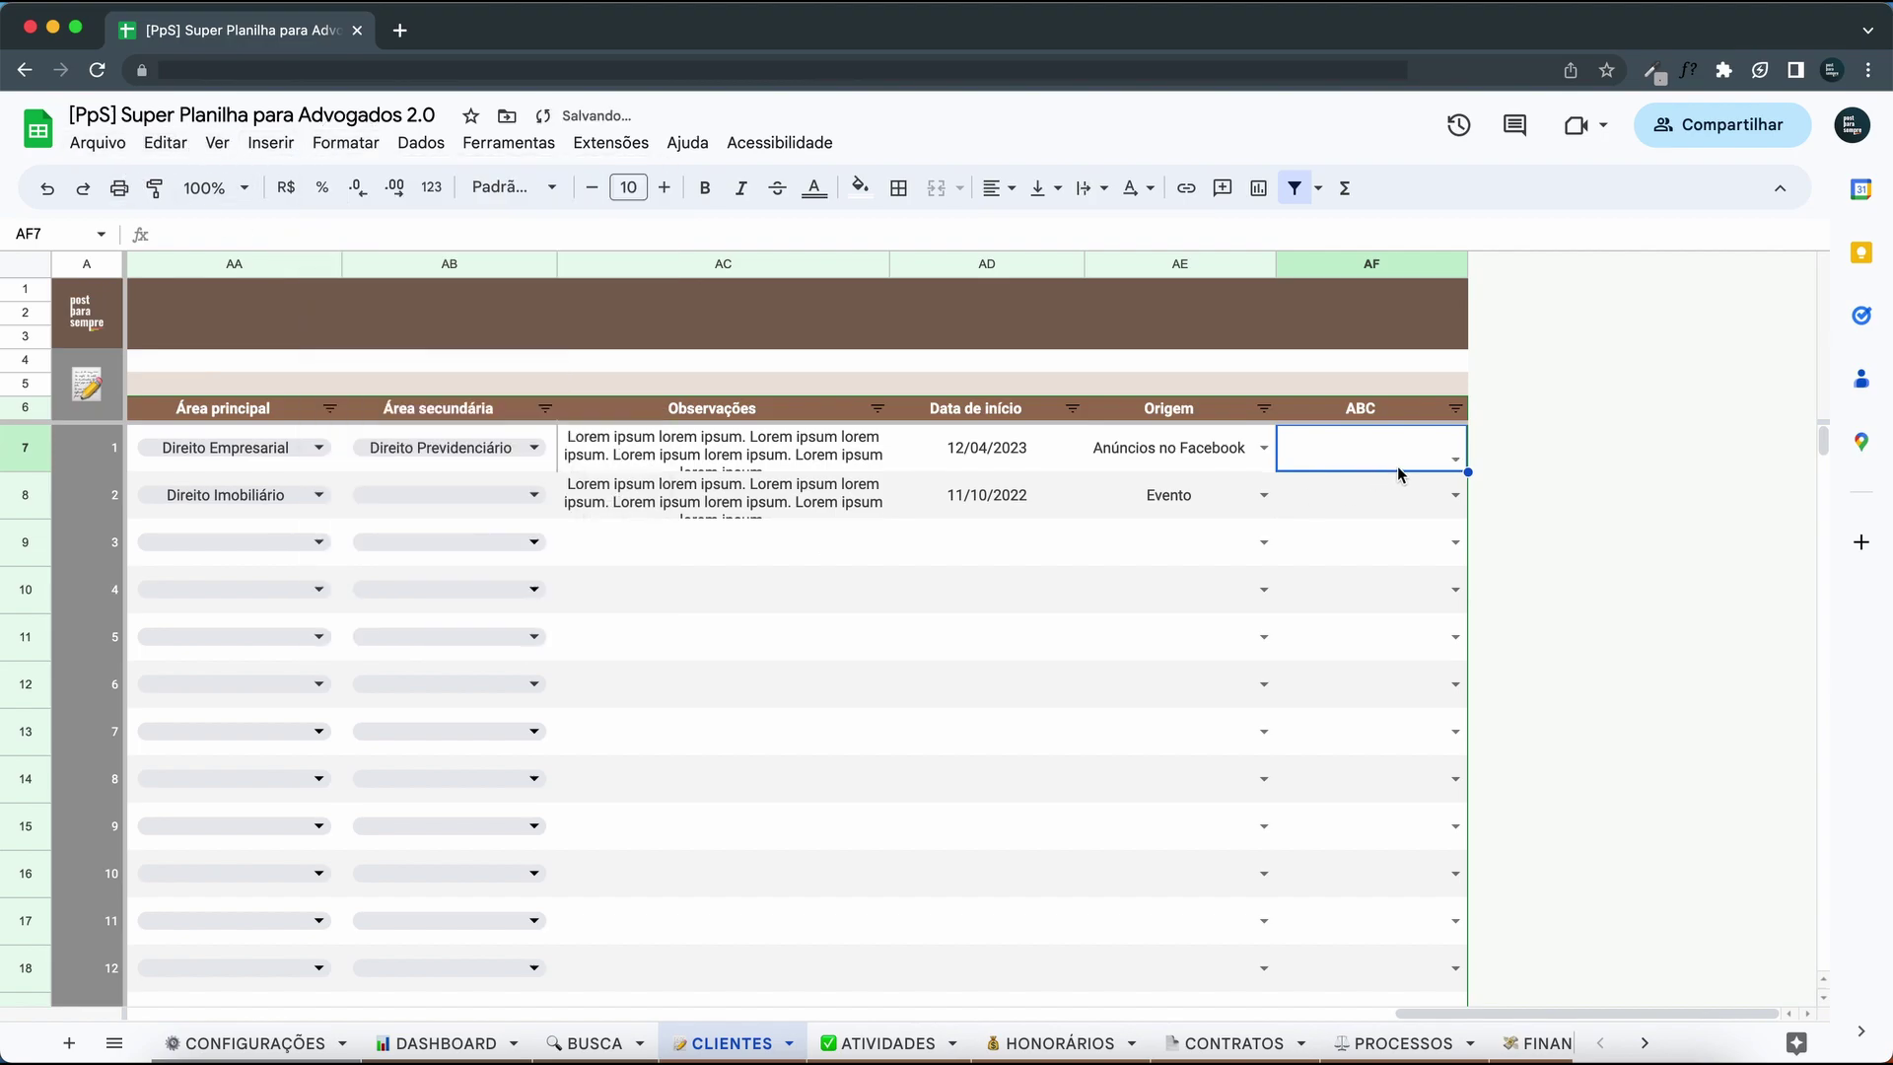
left_click(1464, 456)
left_click(1156, 462)
Select all ABC column data cells from AF7 down and open the data validation rule shared with the Origem column.
left_click(1399, 464)
key("super+shift+Down")
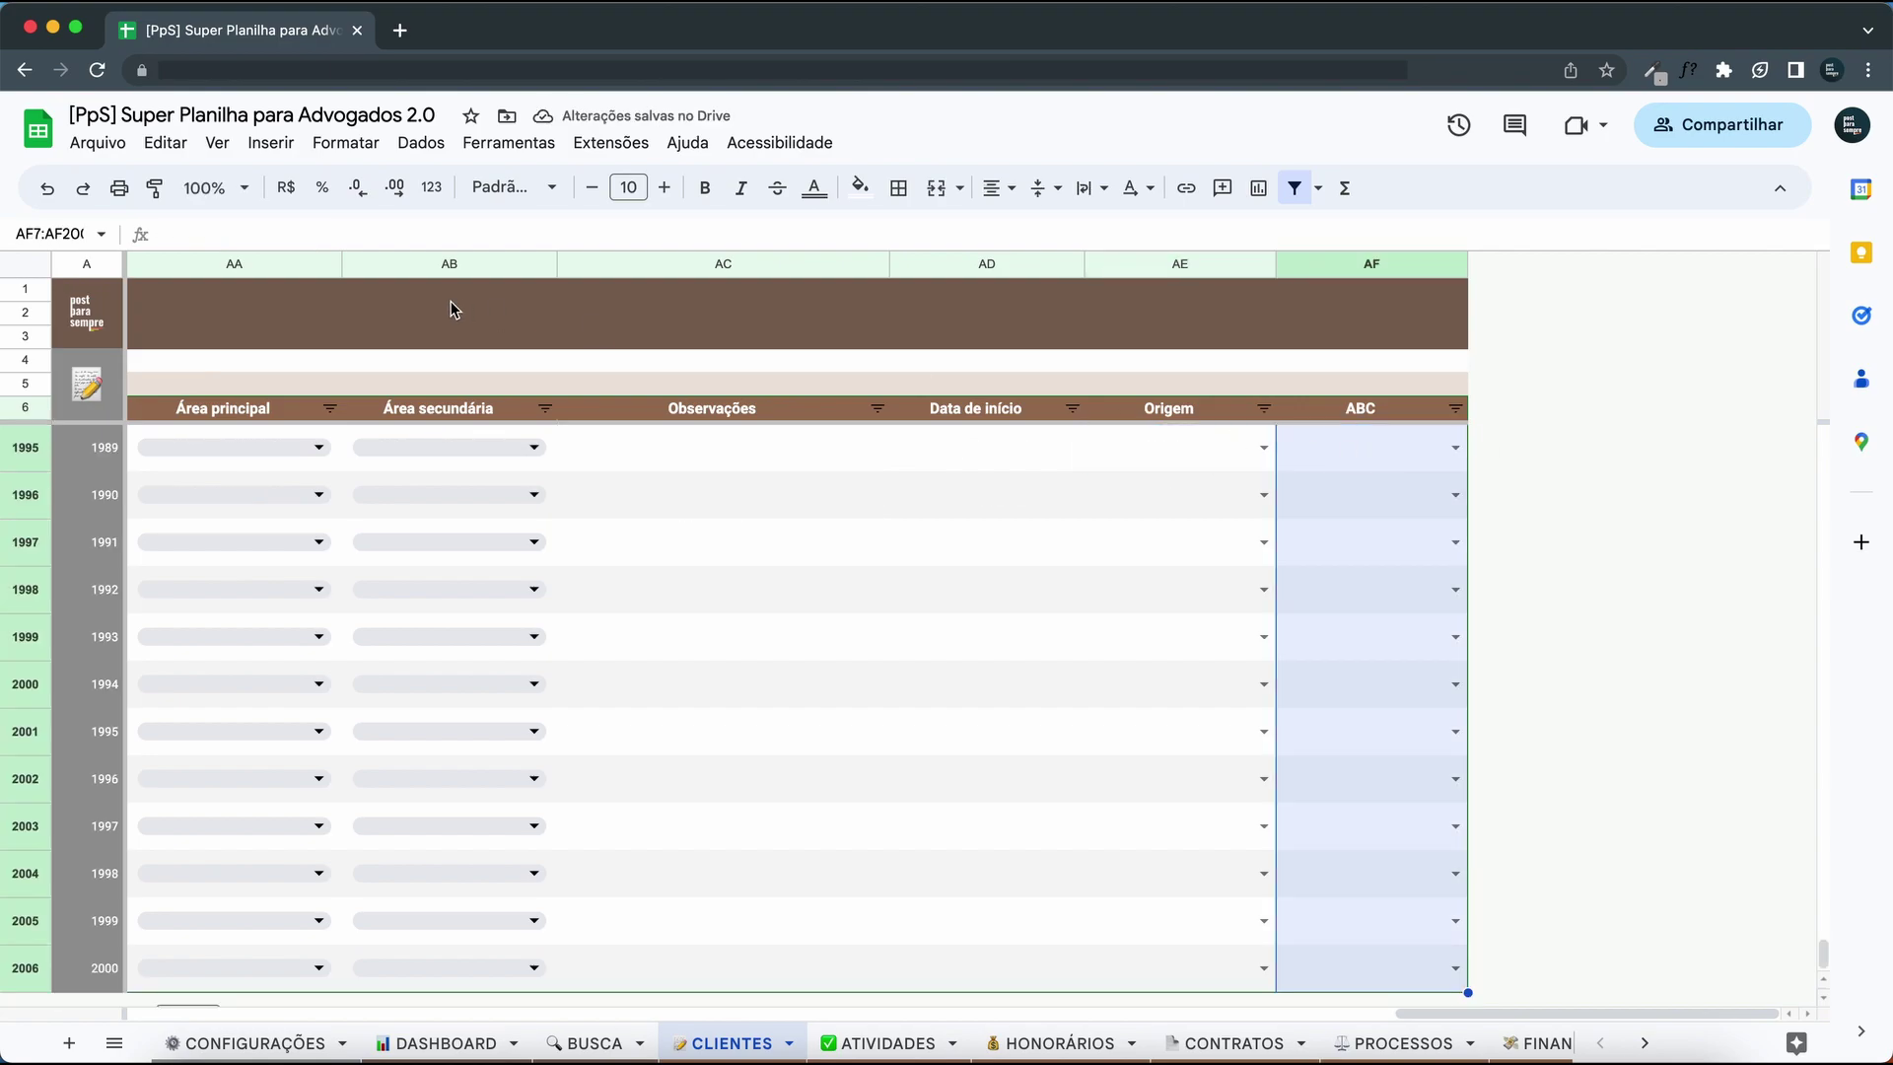
left_click(418, 143)
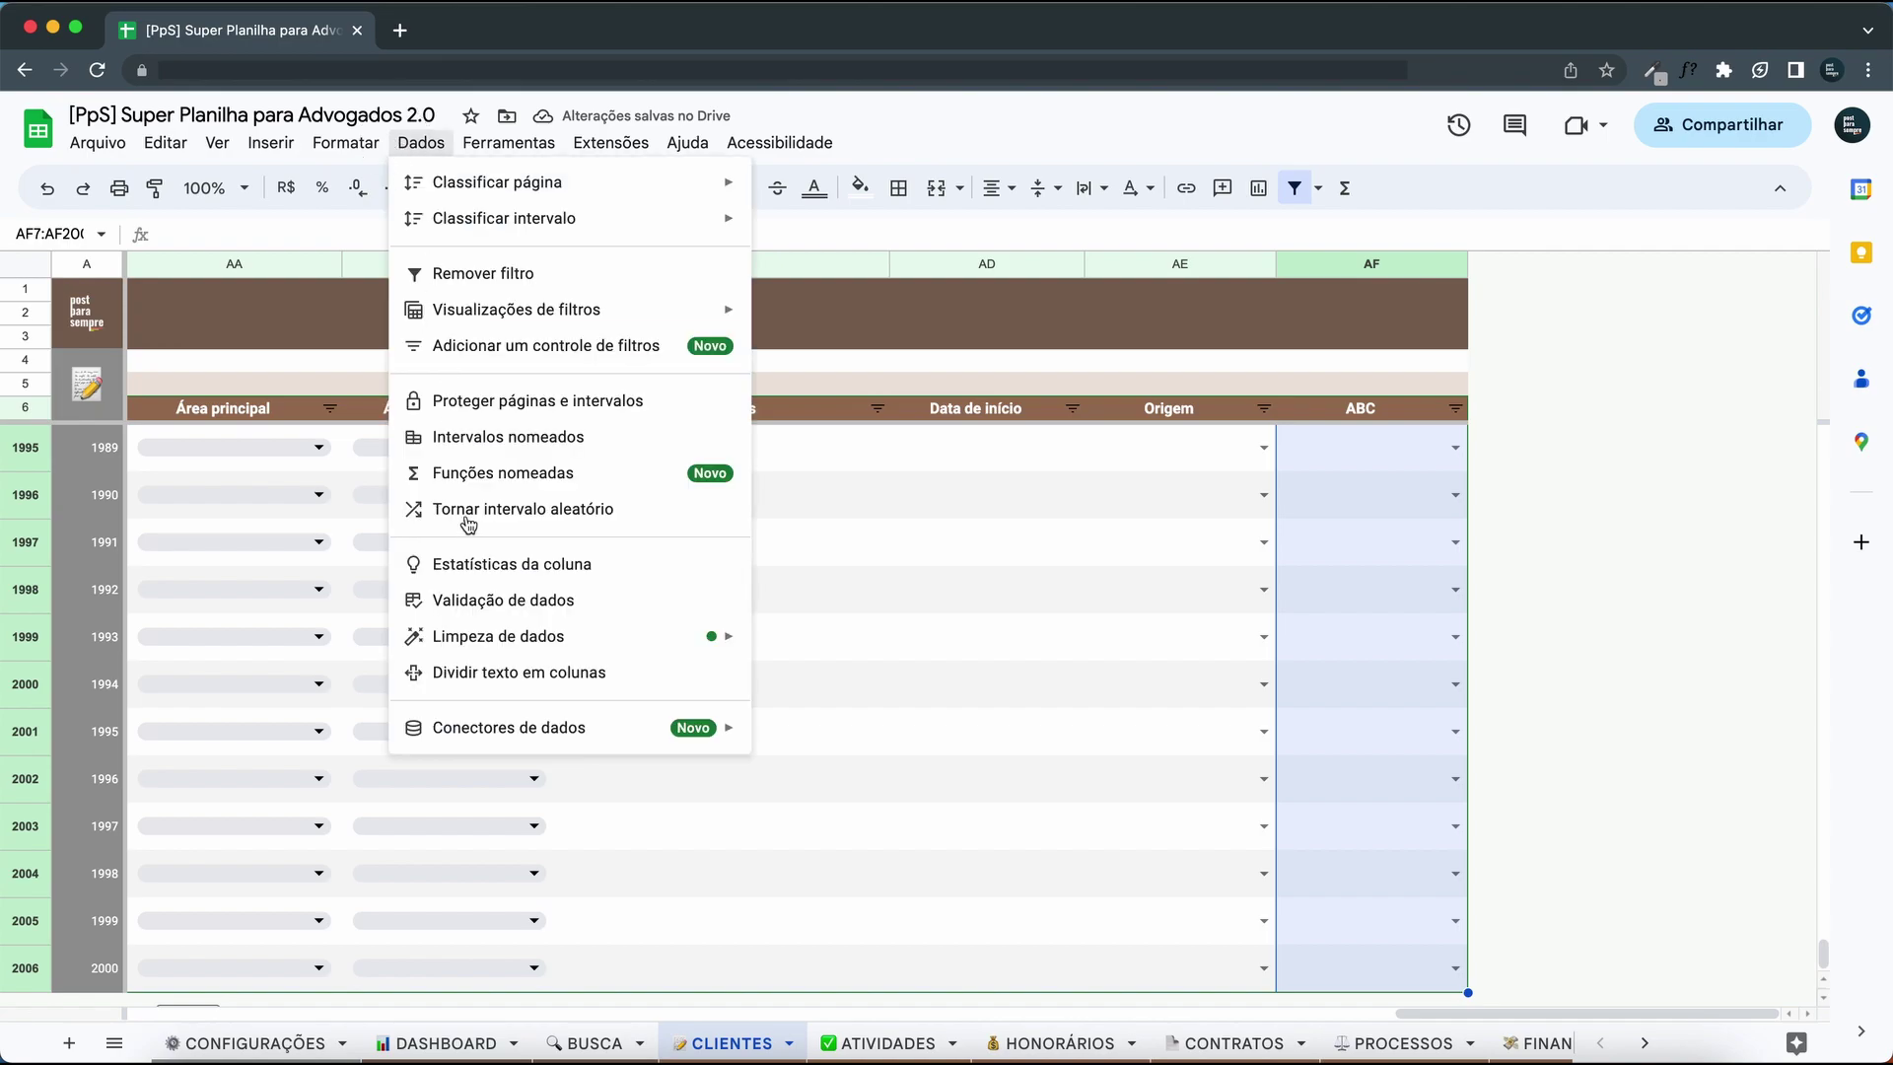
left_click(437, 601)
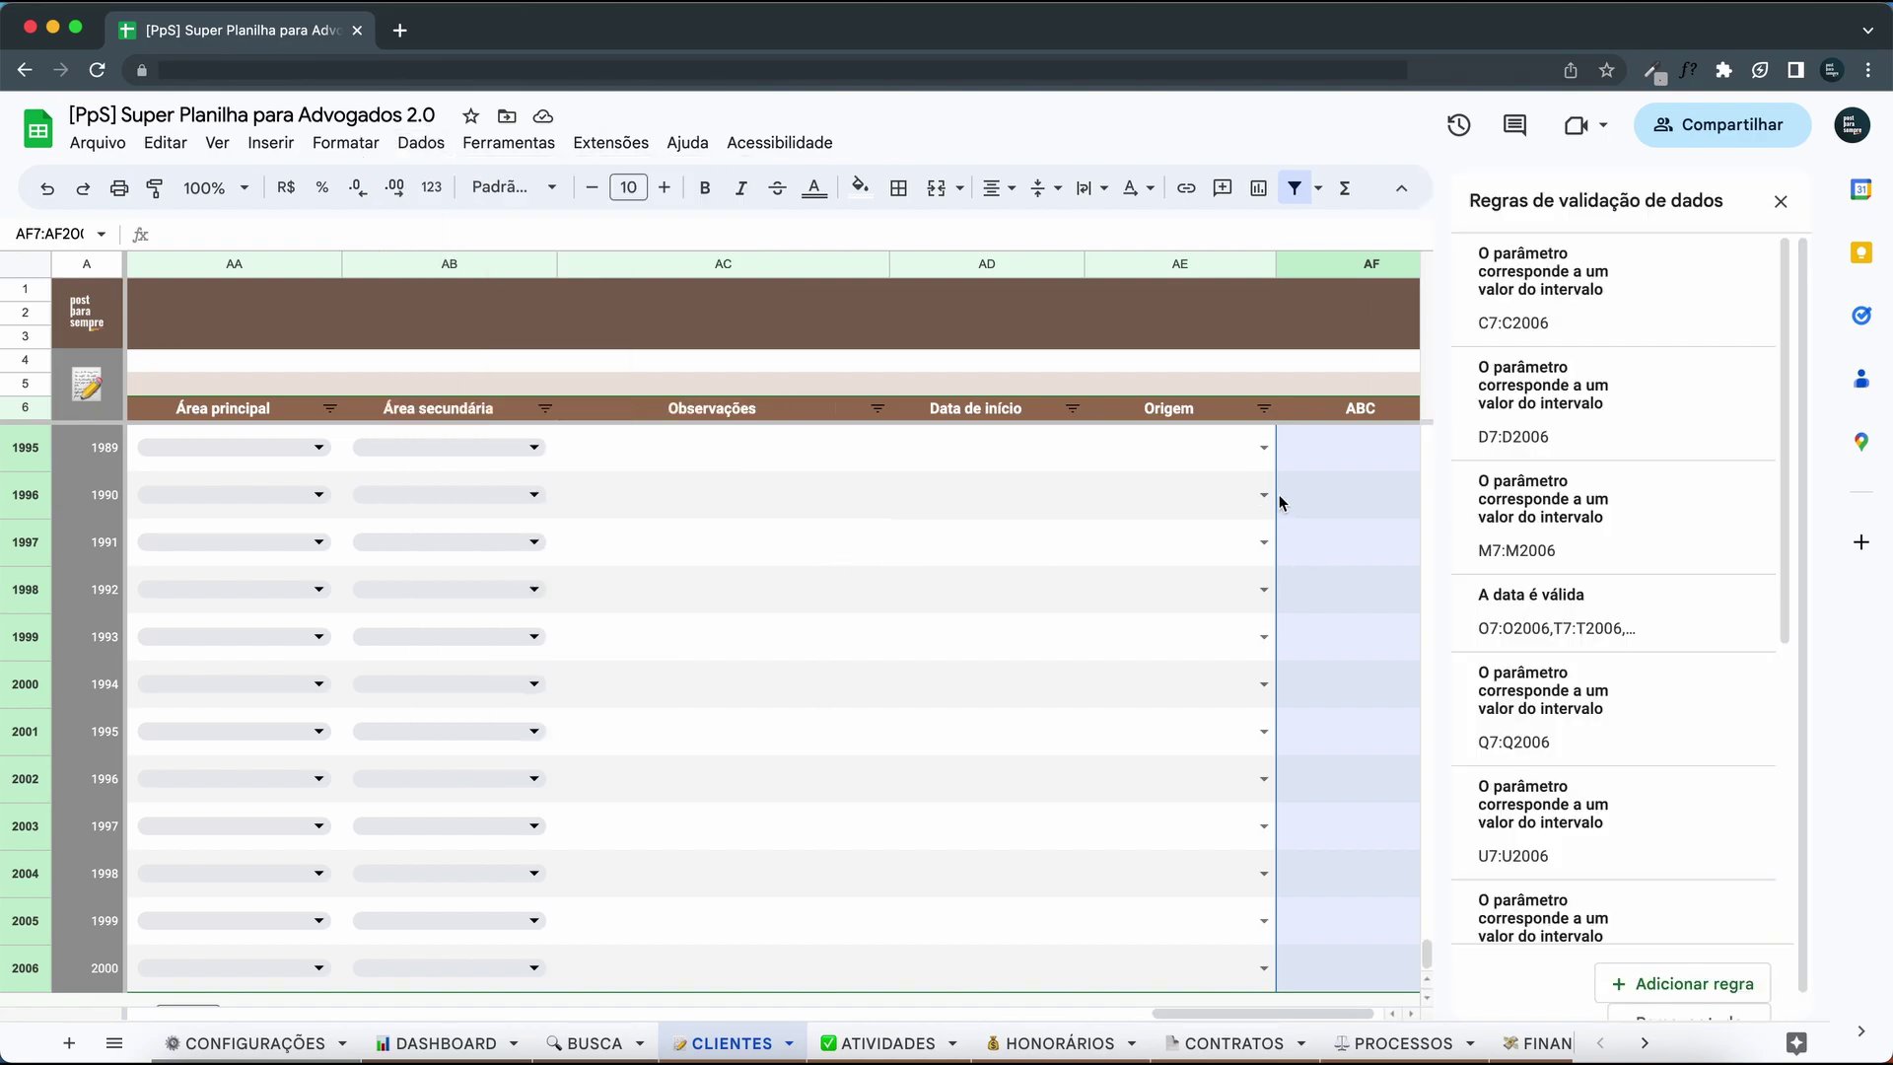
scroll(1597, 651, "down", 5)
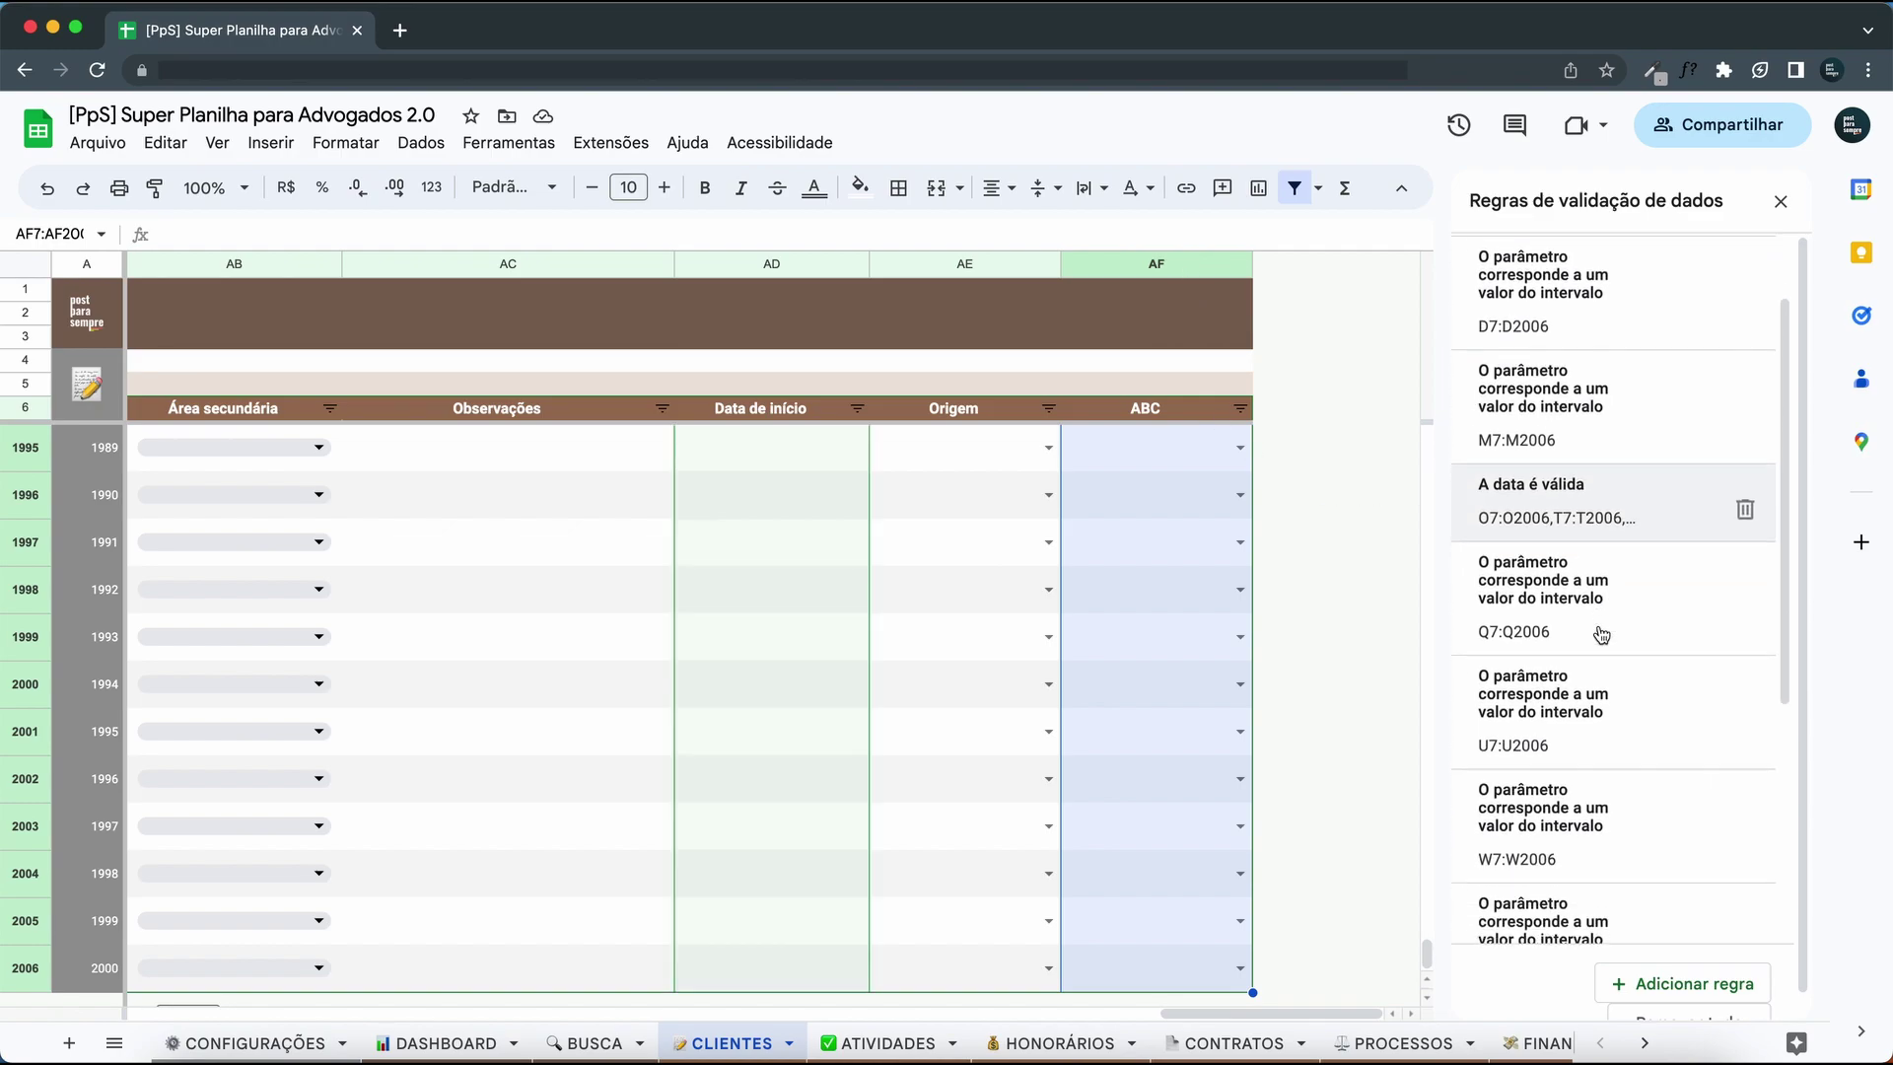
scroll(1565, 721, "down", 3)
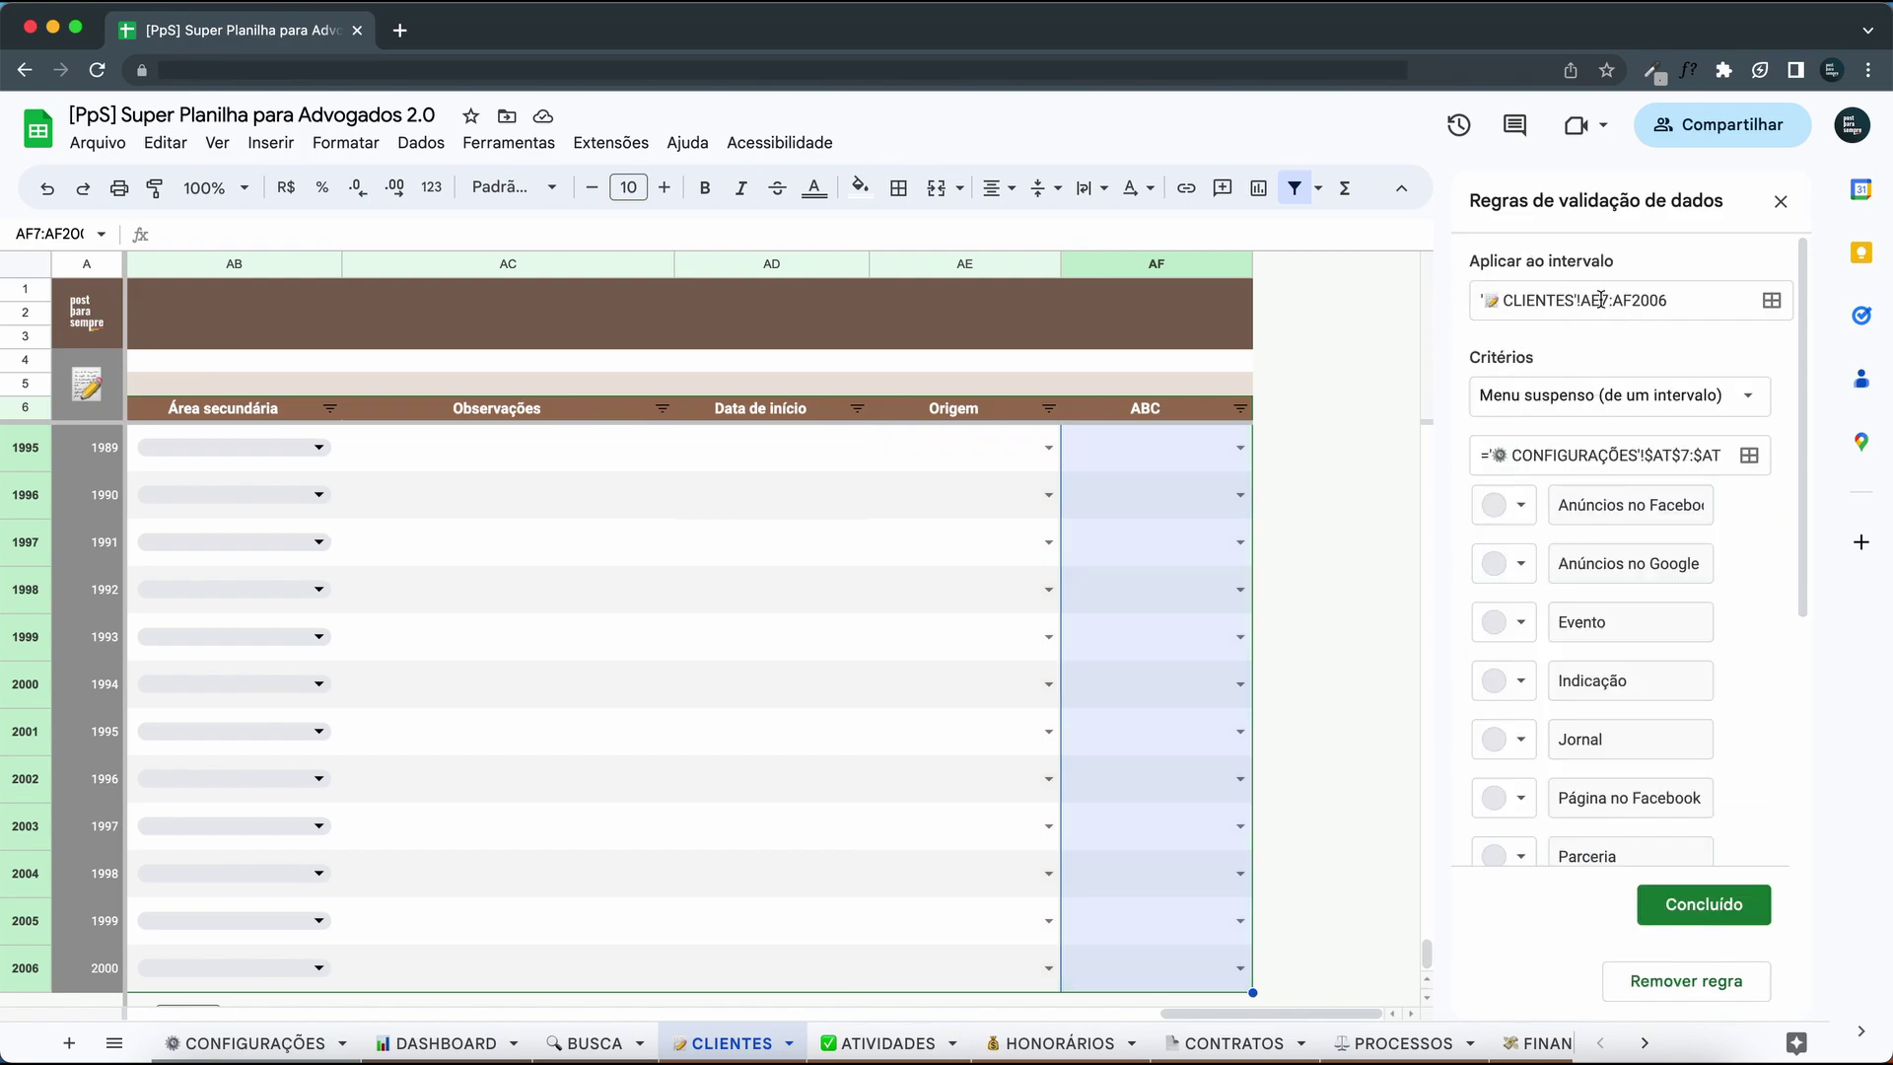
Restrict the dropdown rule to CLIENTES range AE7:AE2006, excluding the ABC column, then save it and close the validation rules.
left_click(1775, 303)
left_click(925, 560)
key("BackSpace")
type("ENTES'!AE7:AE2006")
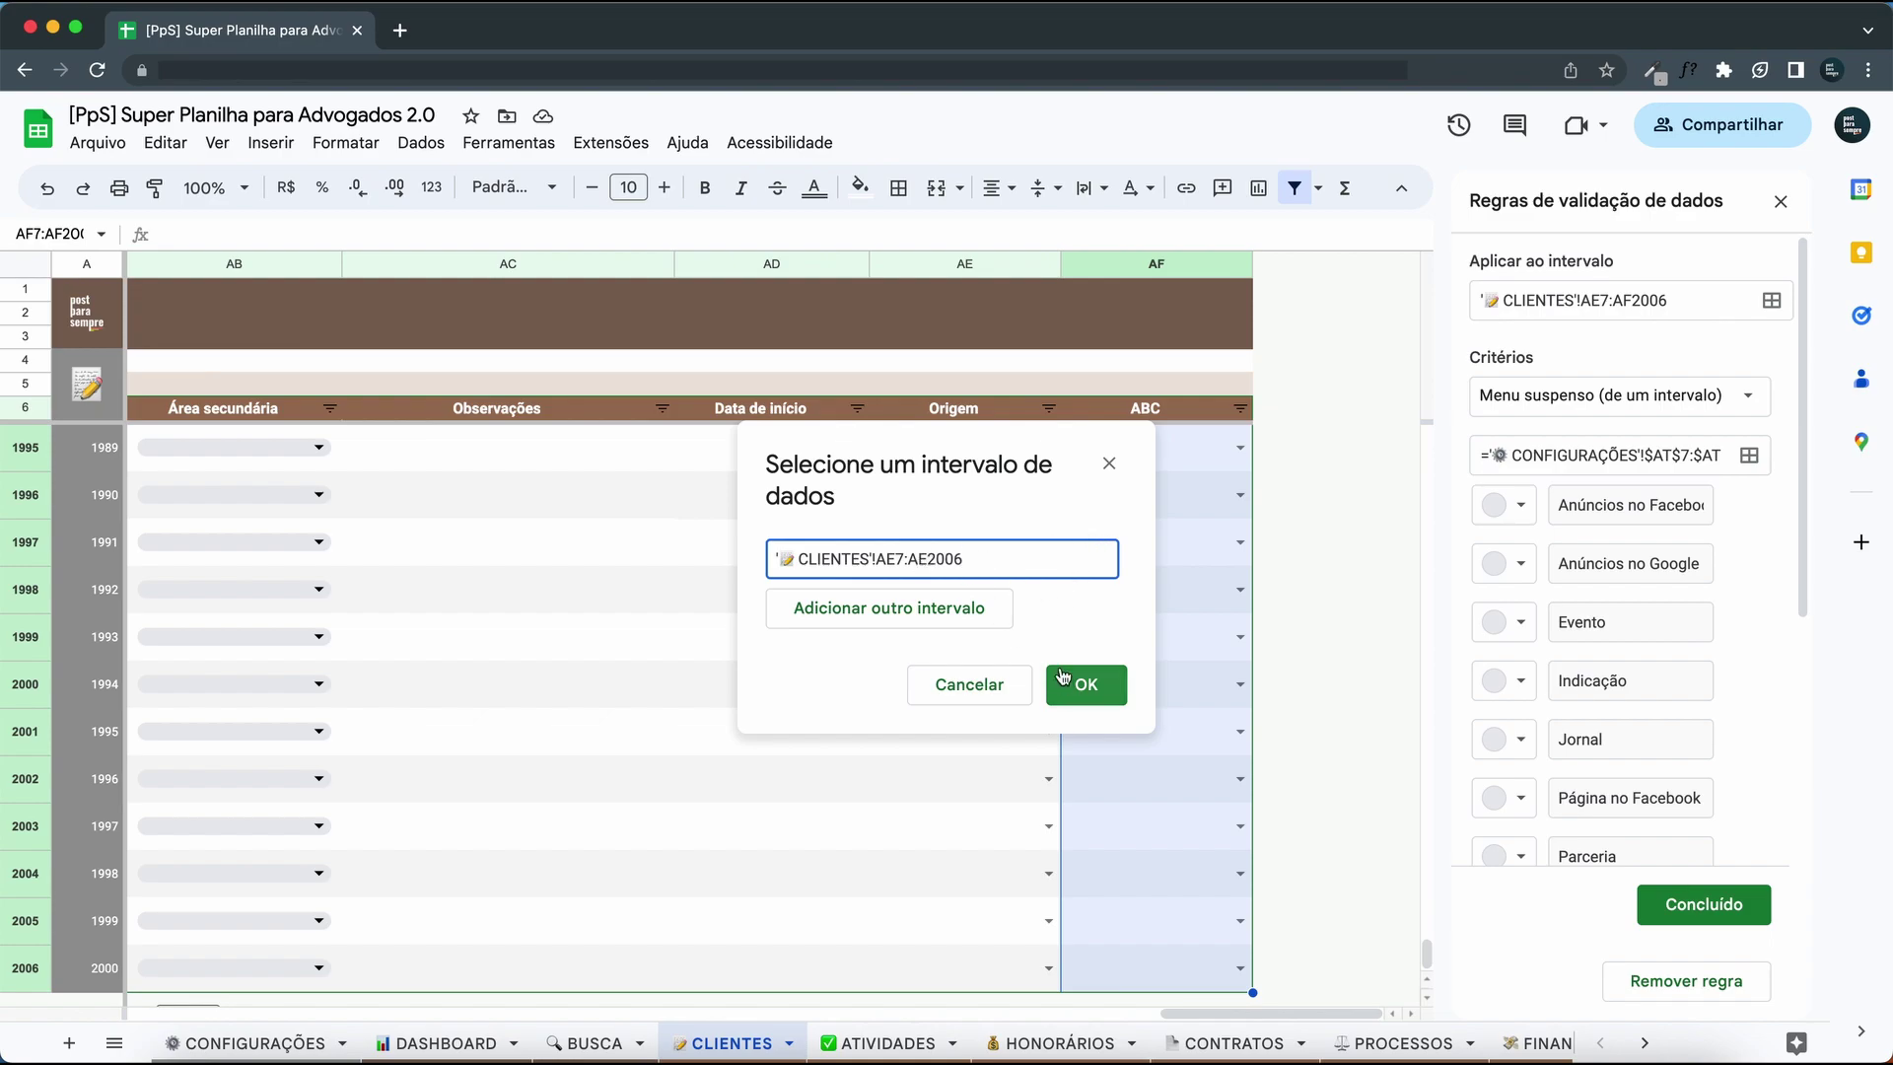
left_click(1062, 677)
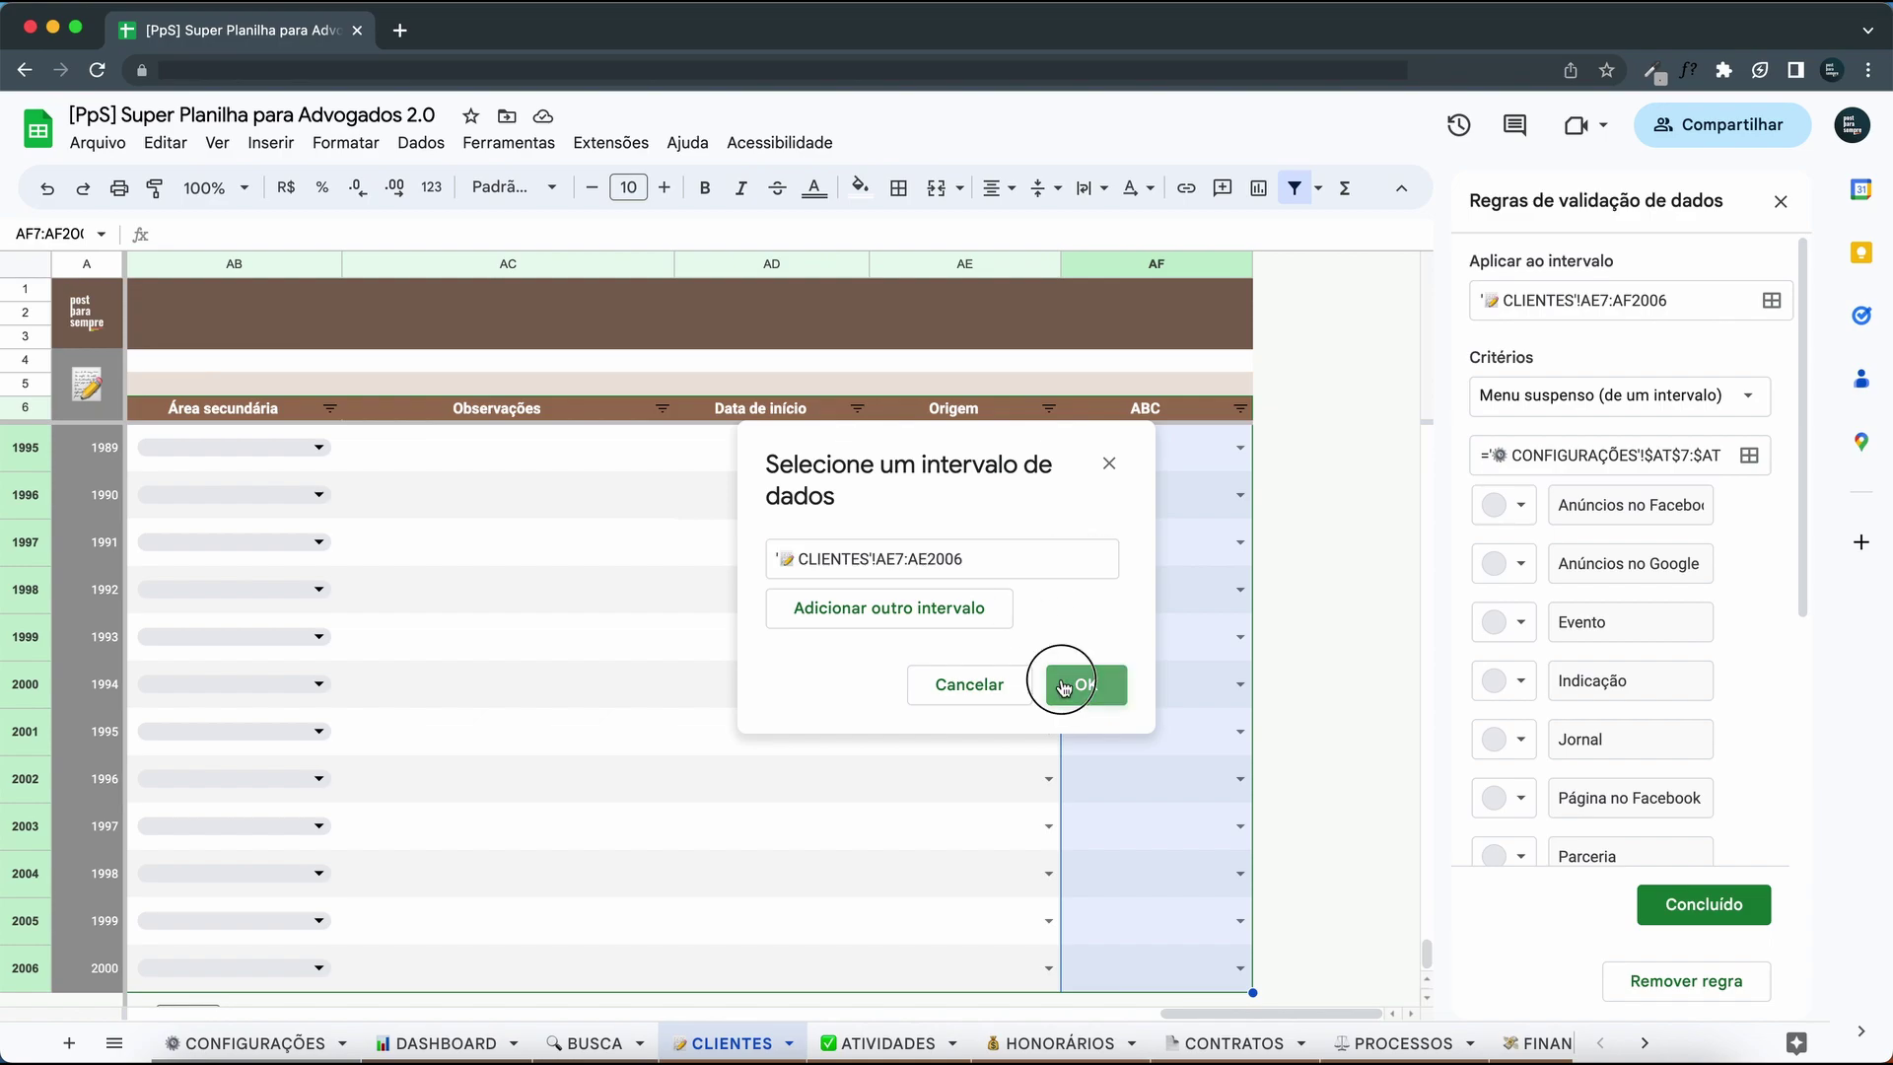
left_click(1138, 412)
key("Down")
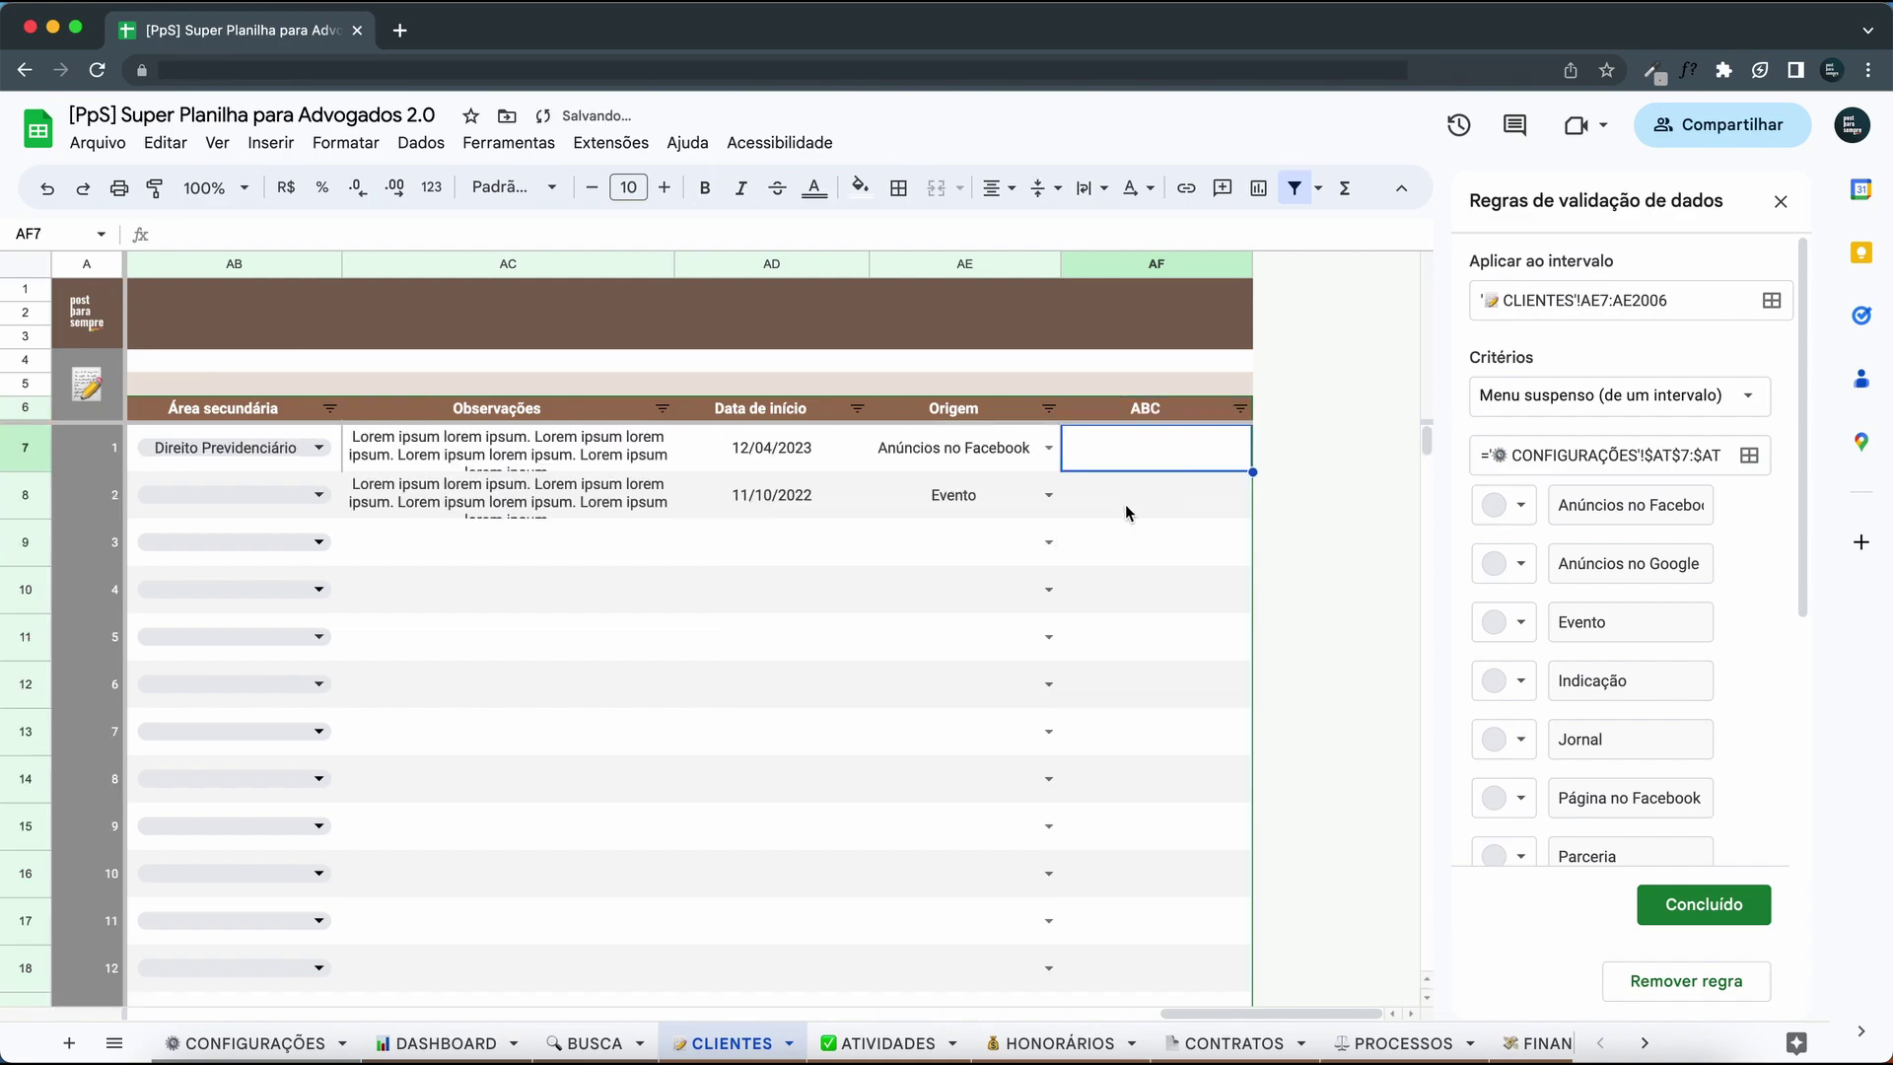
left_click(1698, 892)
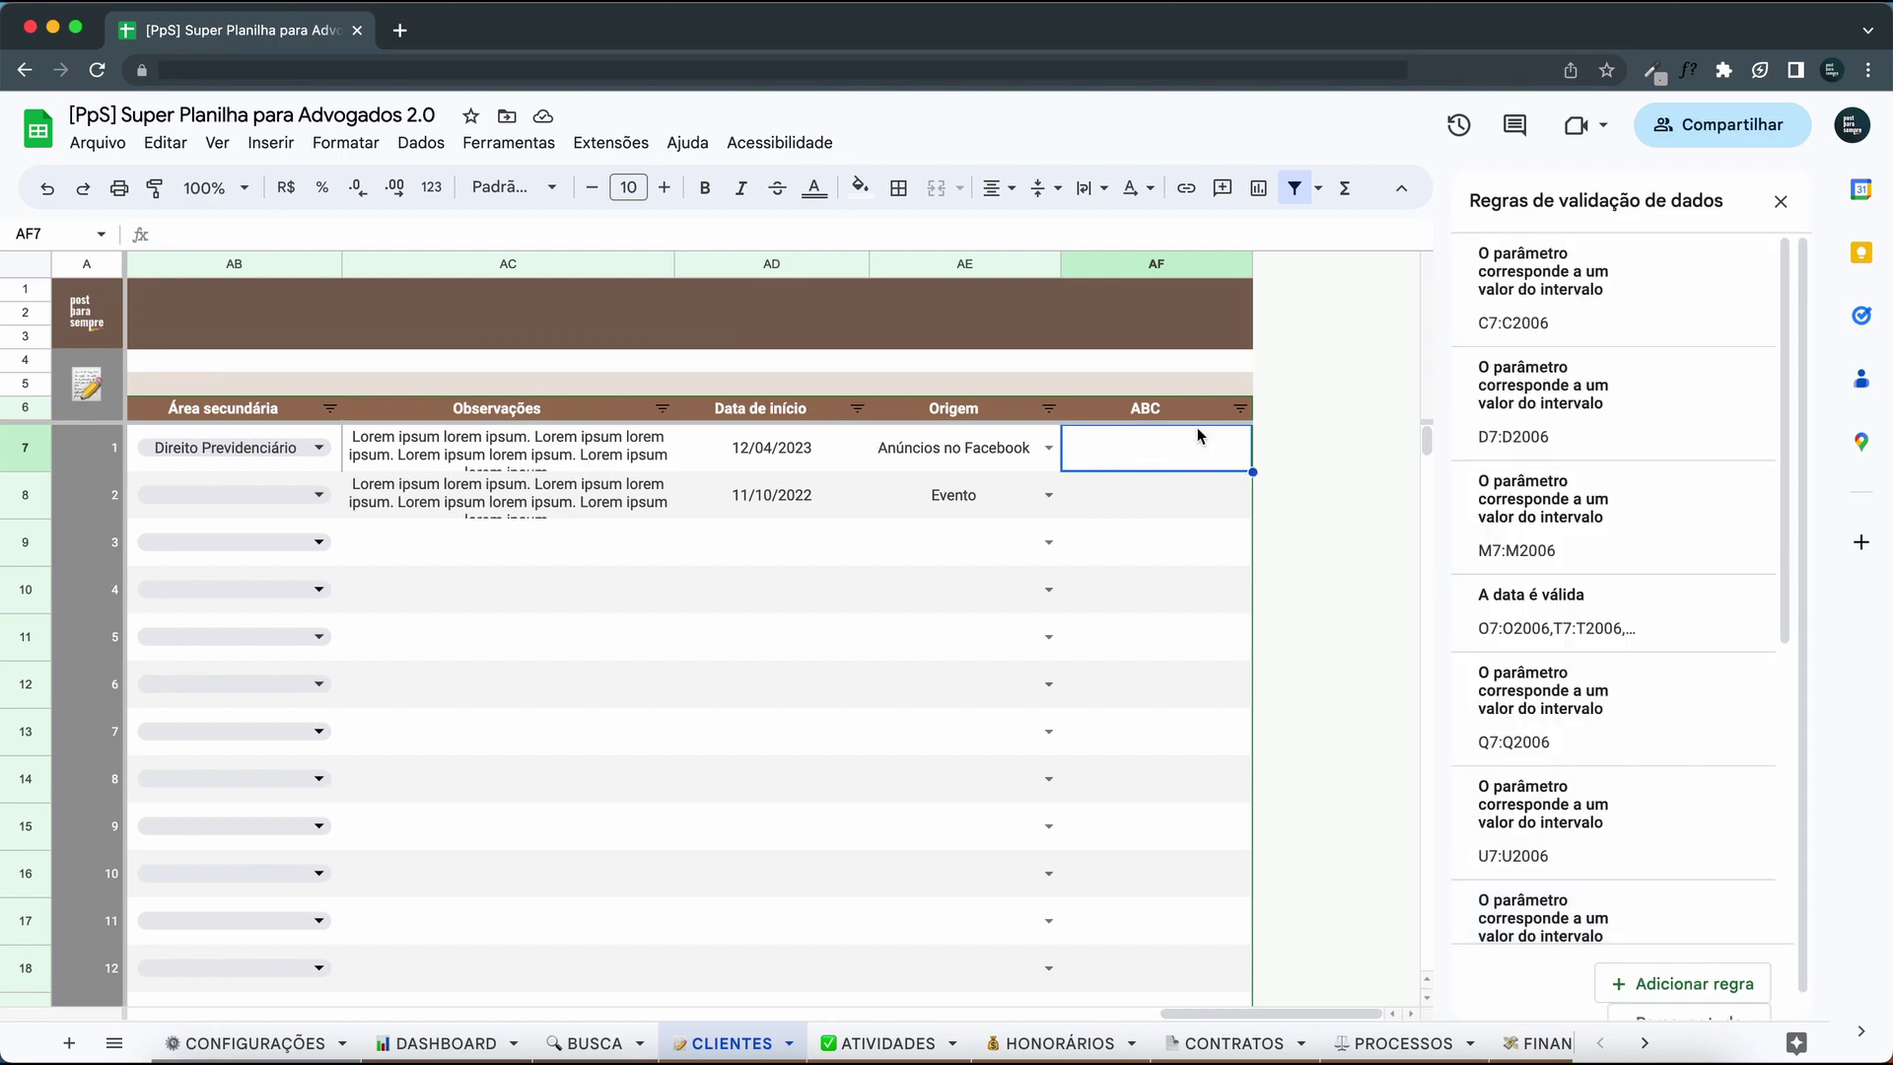
left_click(1780, 201)
scroll(1752, 449, "right", 3)
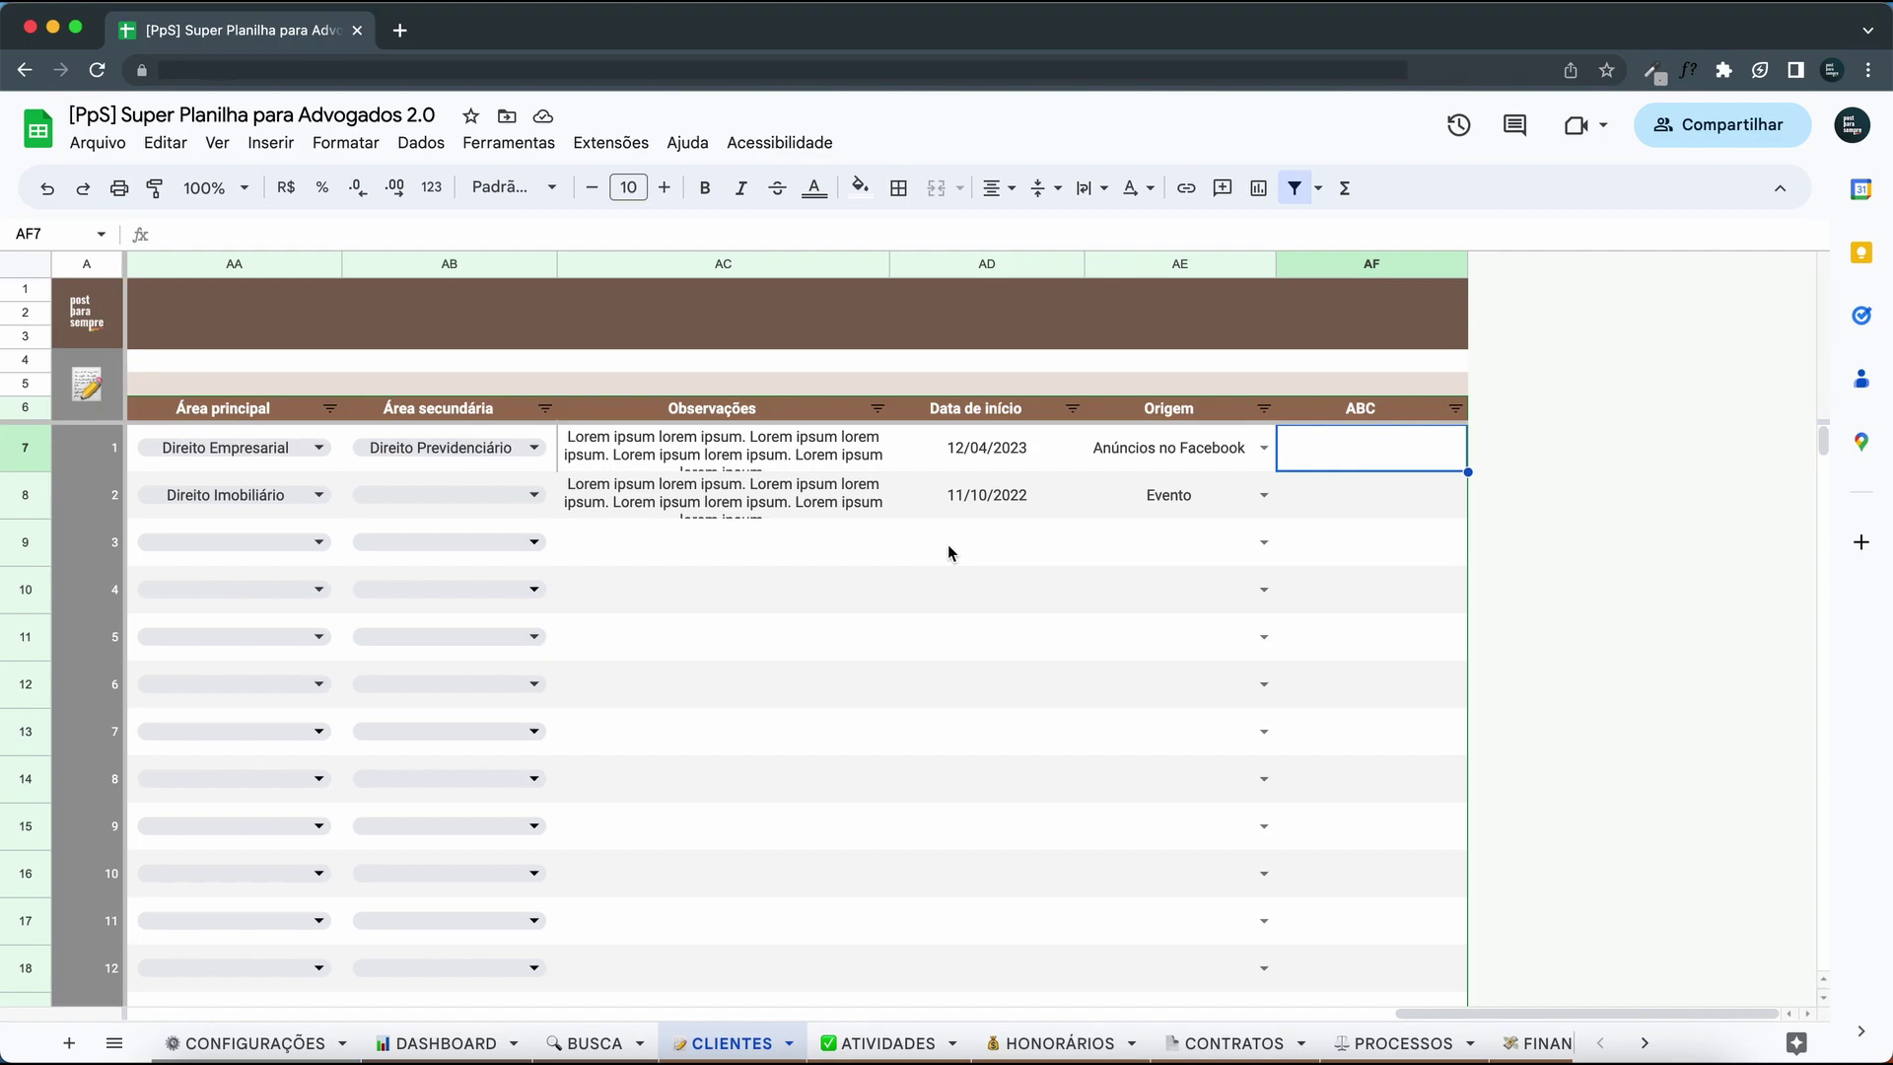
scroll(949, 544, "left", 15)
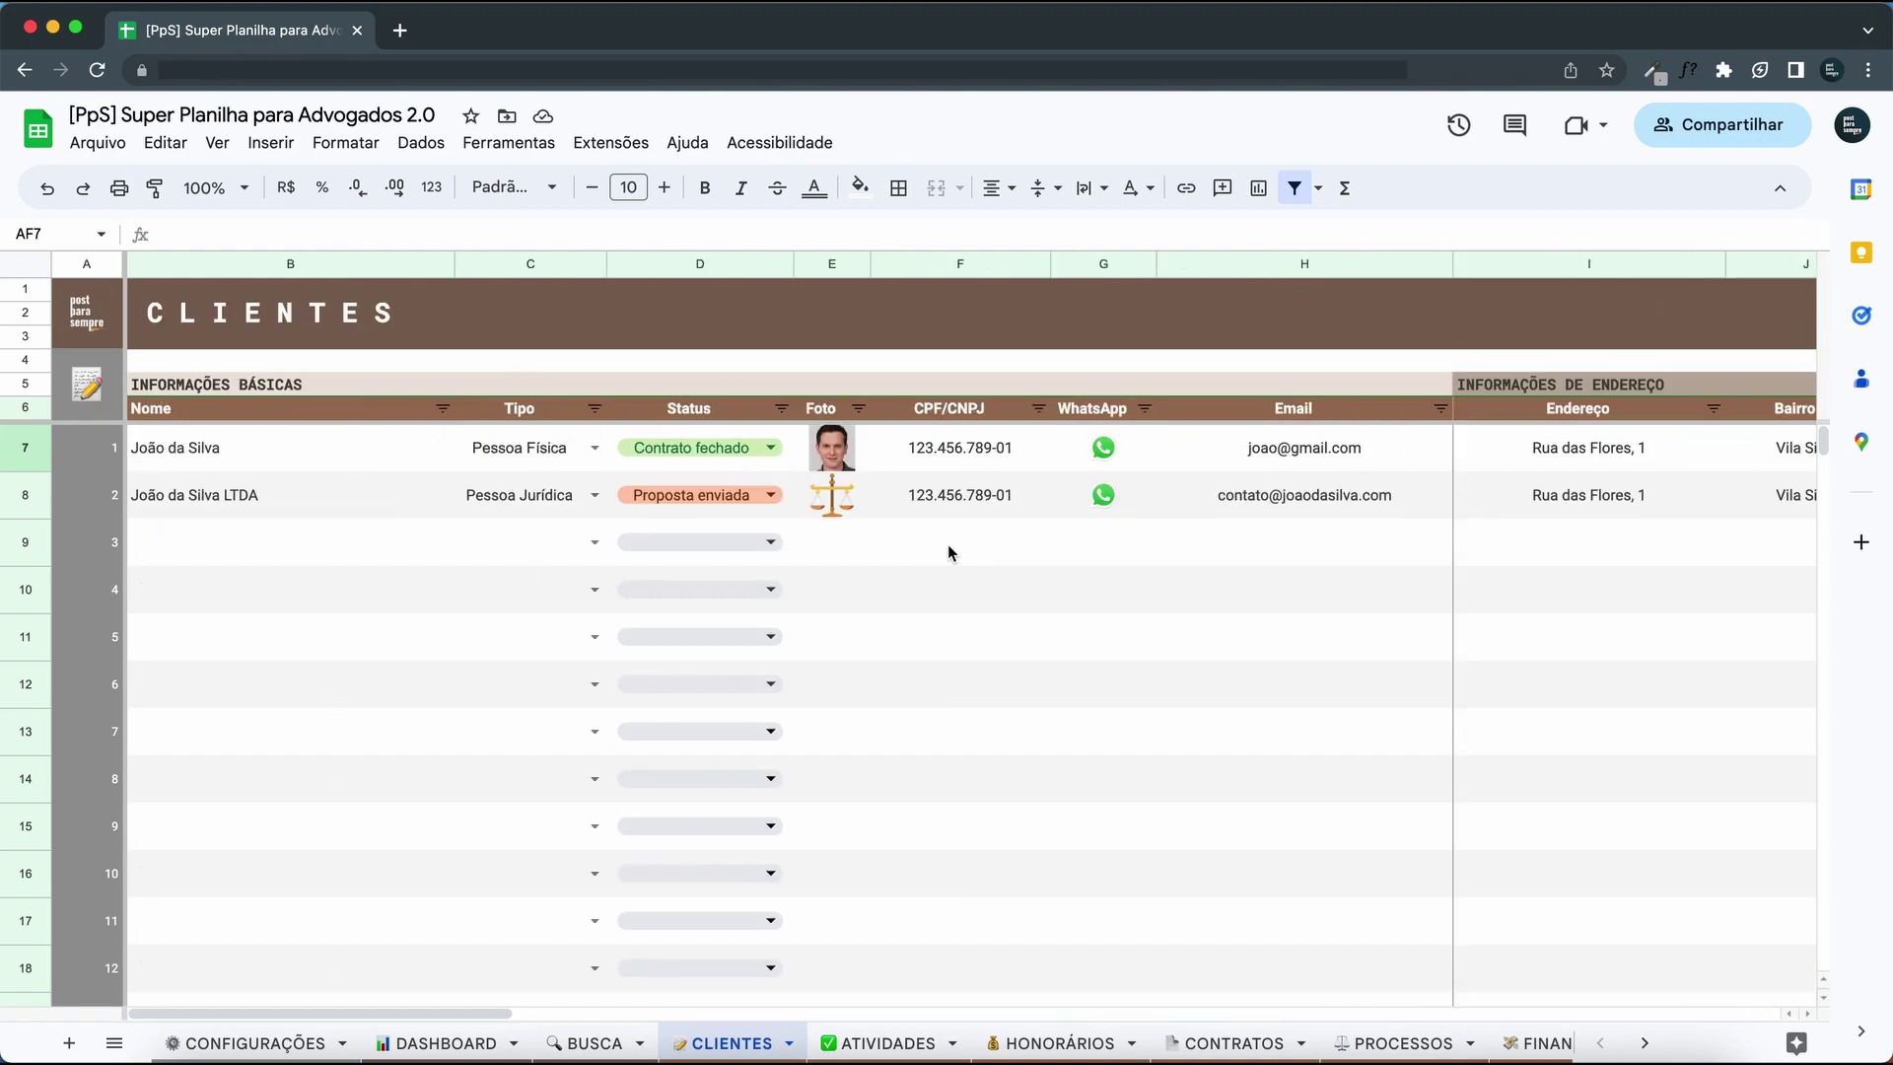